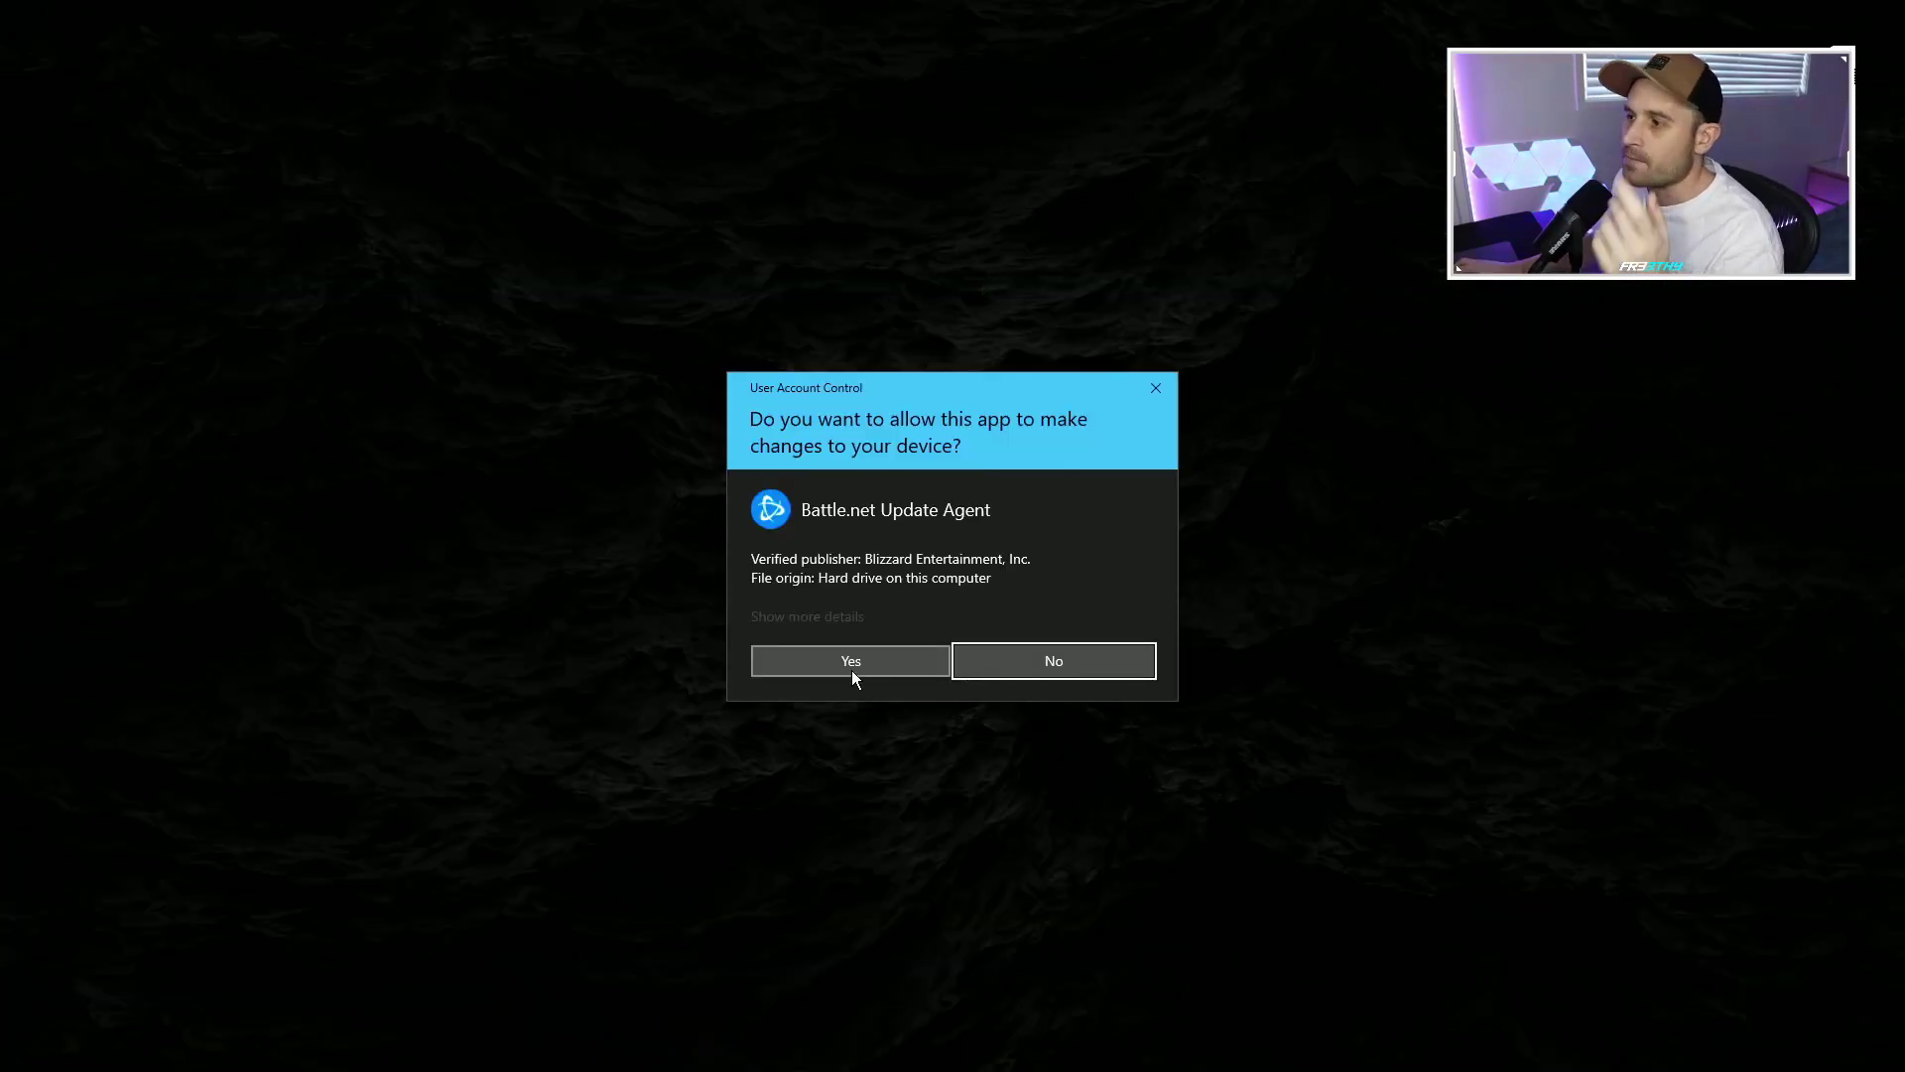
- Allow the Battle.net Update Agent to make changes to the device and open the Battle.net app settings
{"action": "left_click", "coordinate": [851, 670]}
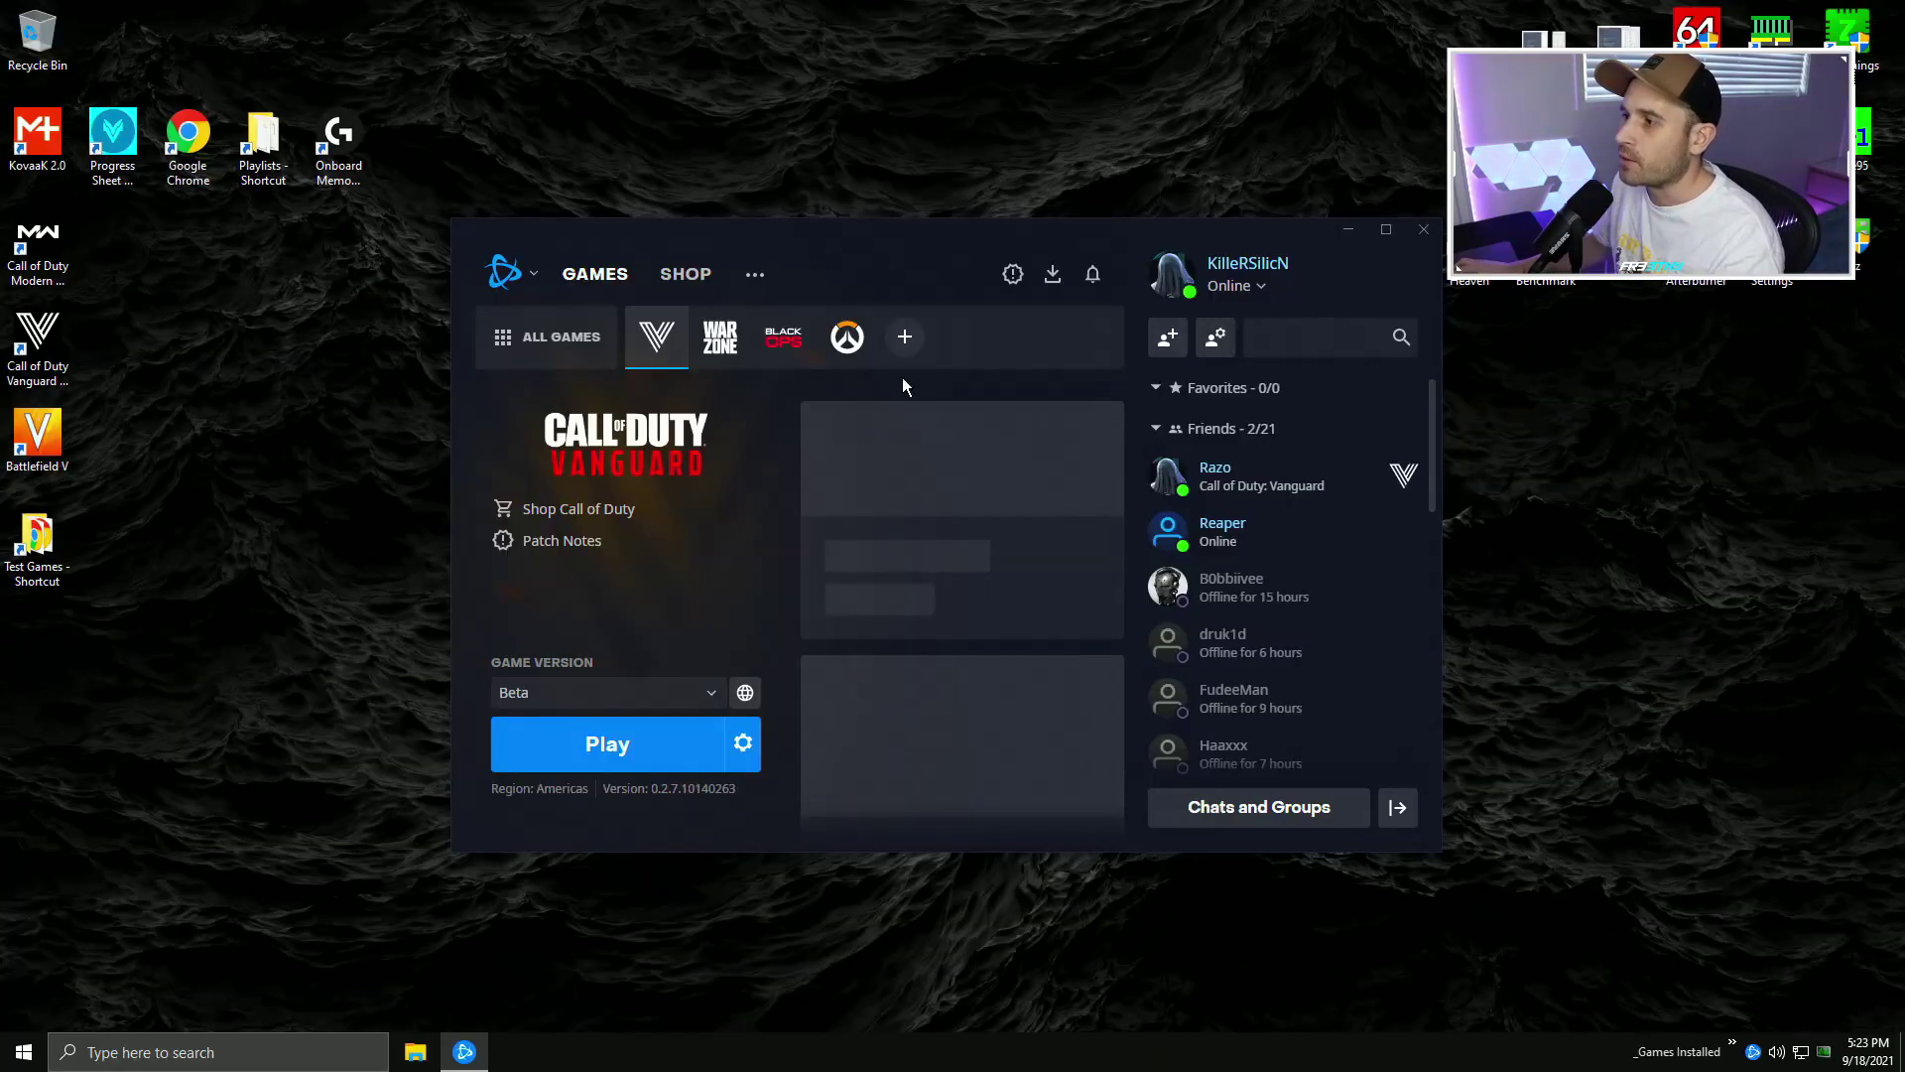
{"action": "left_click", "coordinate": [511, 277]}
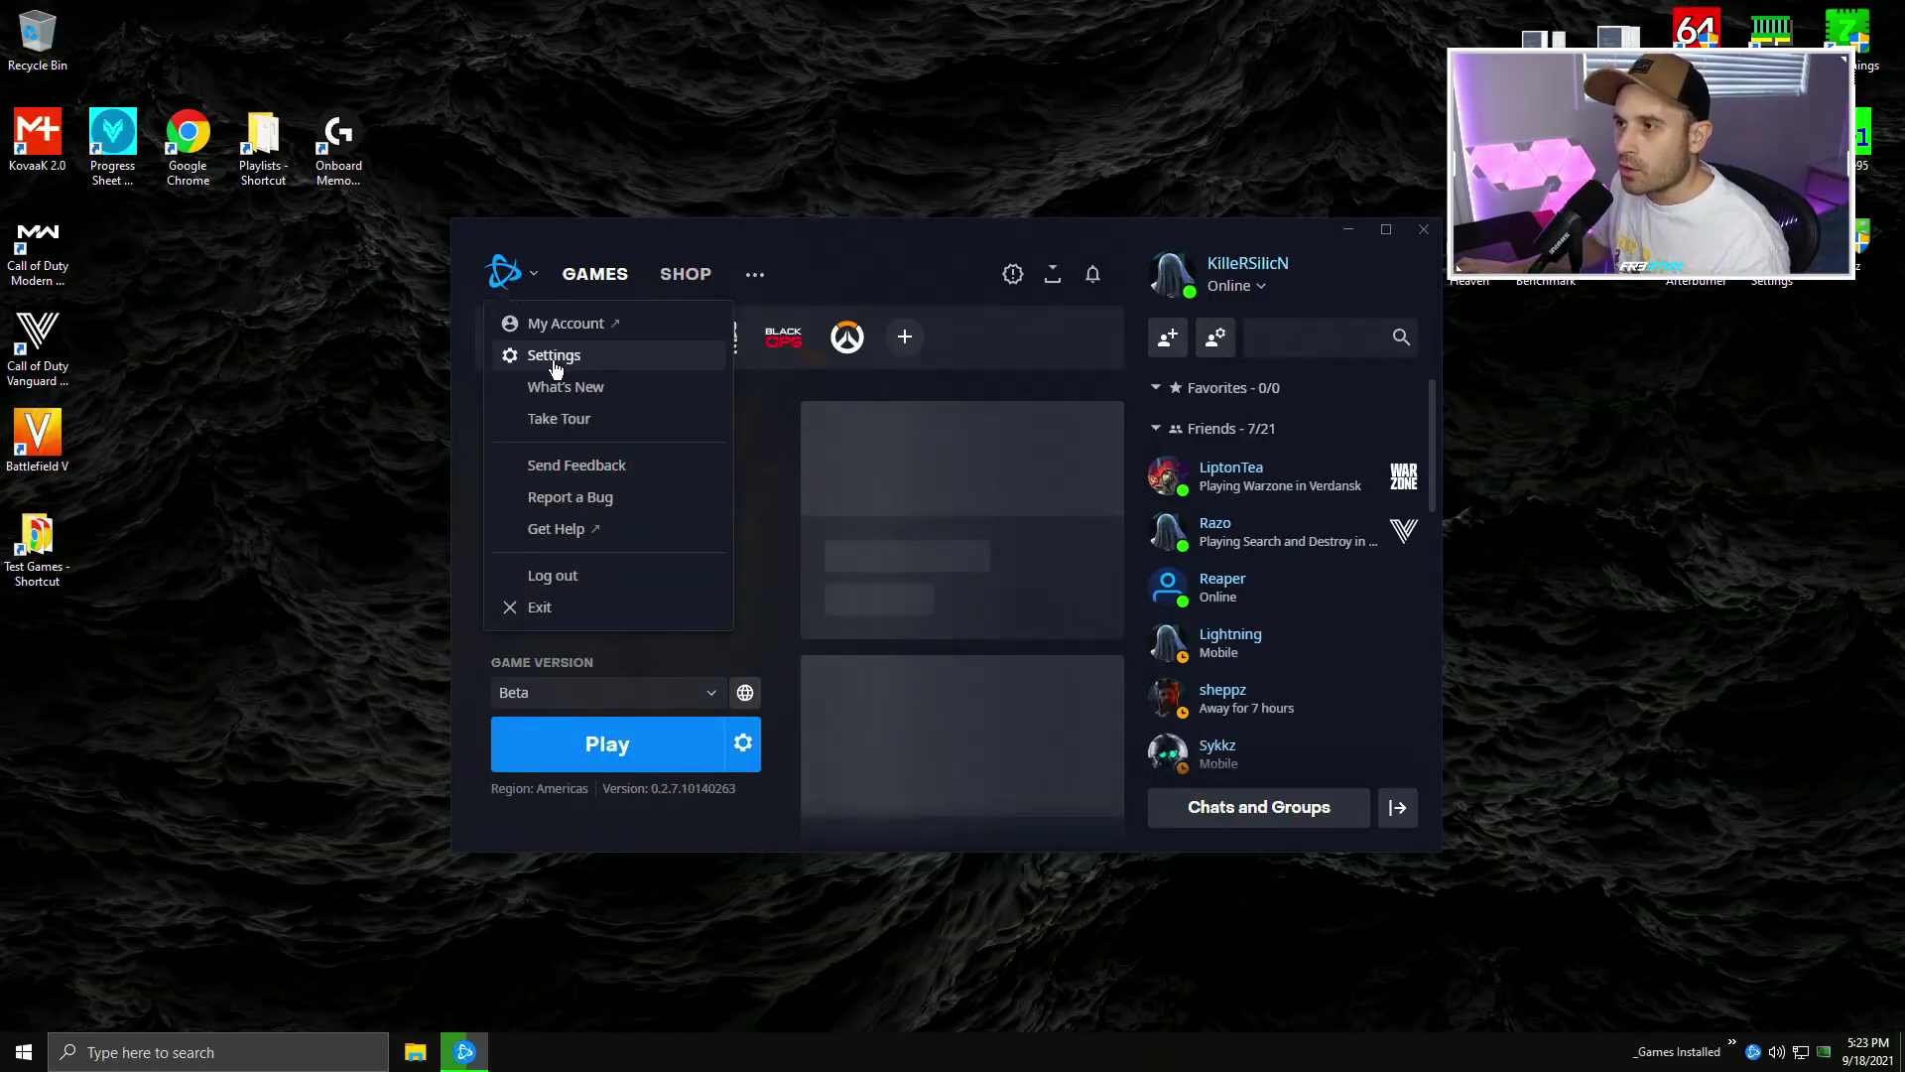
{"action": "left_click", "coordinate": [552, 354]}
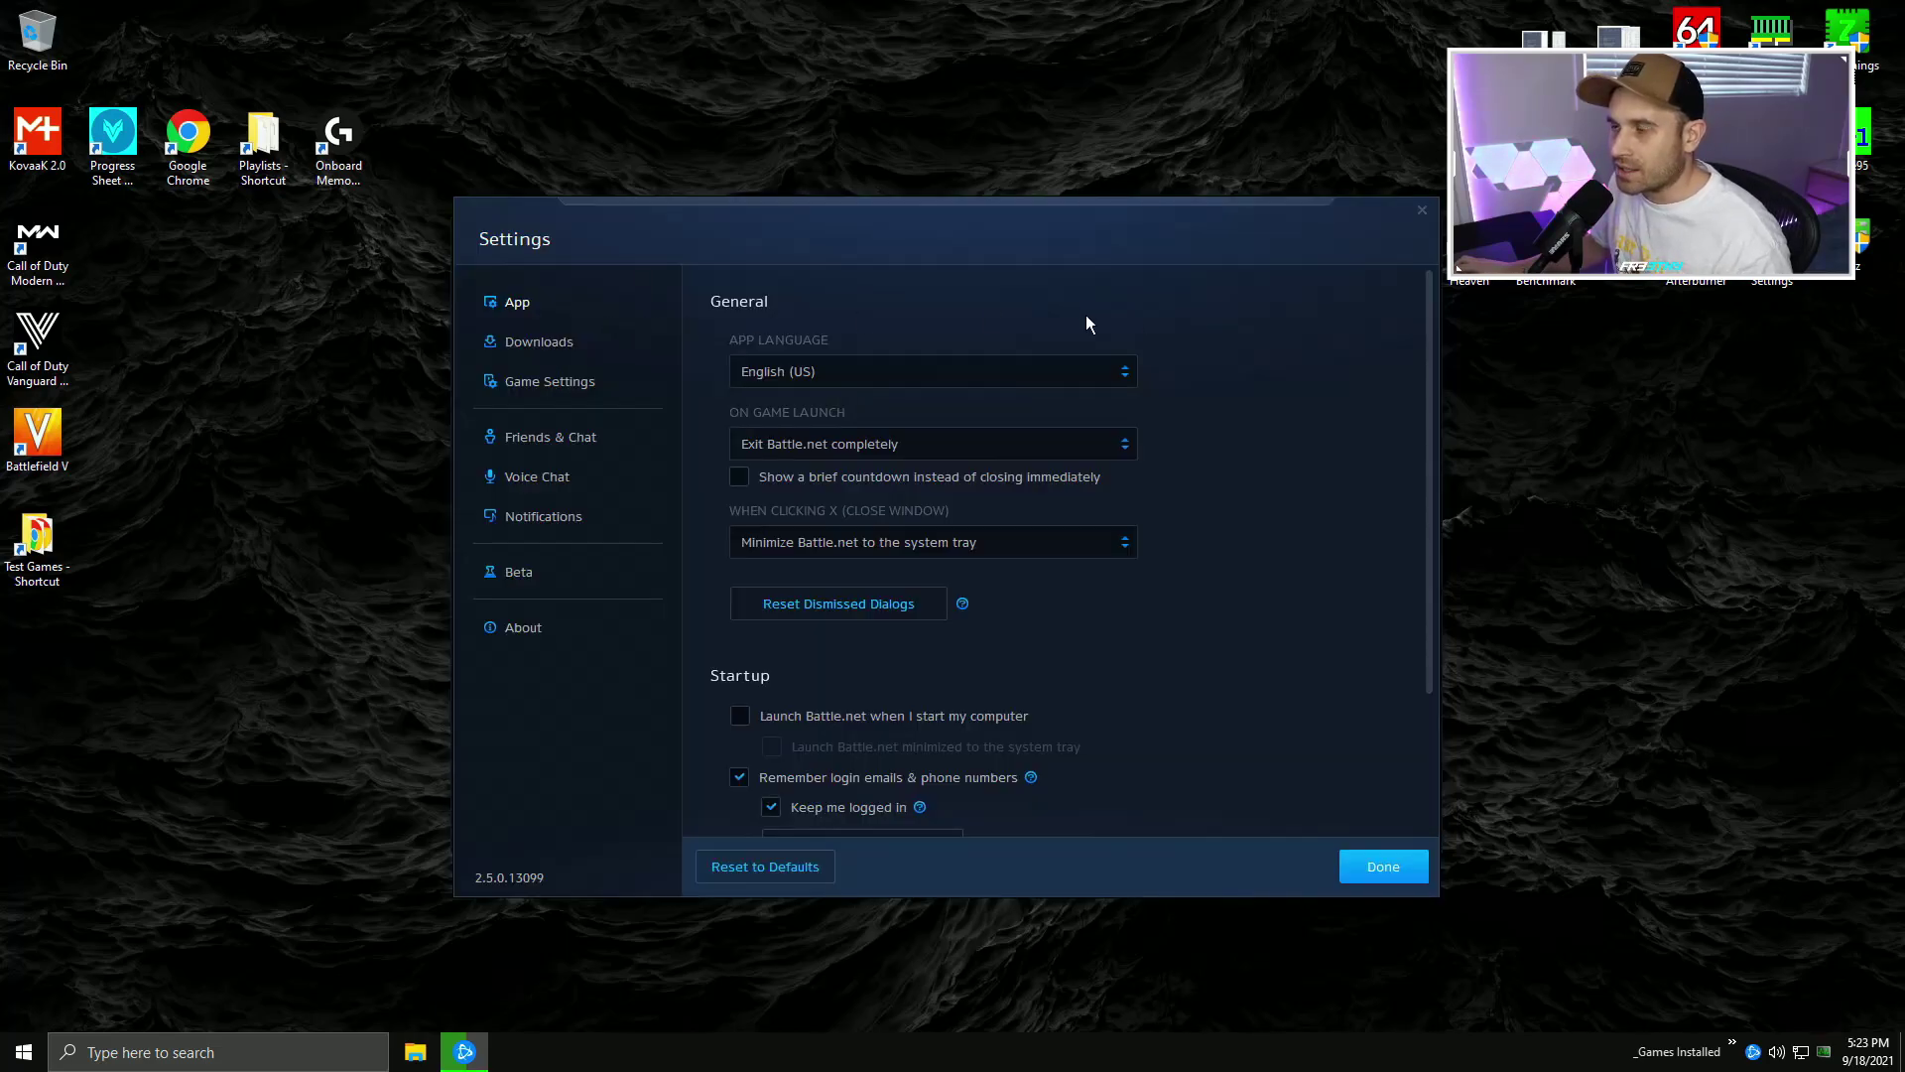
- Check the browser hardware acceleration and On Game Launch options in the app settings, then close the settings
{"action": "scroll", "coordinate": [1369, 536], "scroll_direction": "down", "scroll_amount": 3}
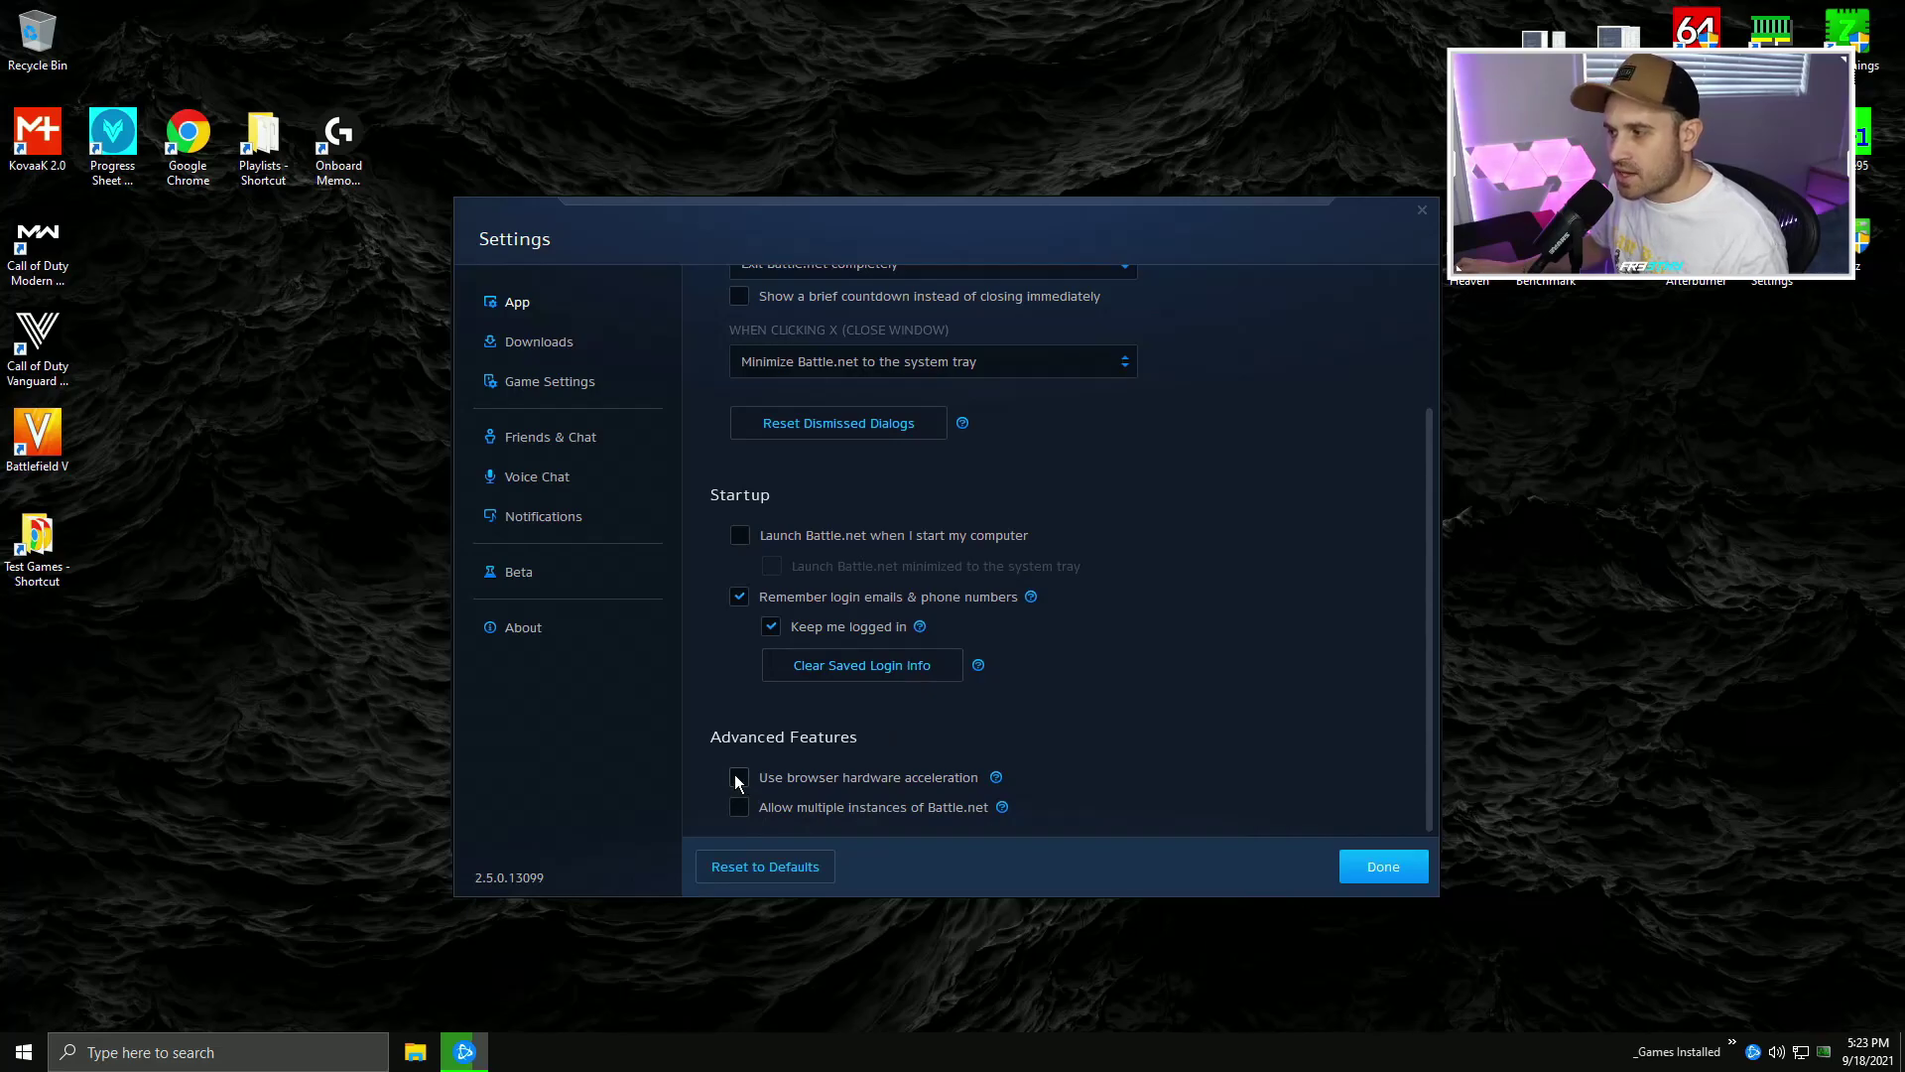
{"action": "scroll", "coordinate": [1141, 705], "scroll_direction": "up", "scroll_amount": 3}
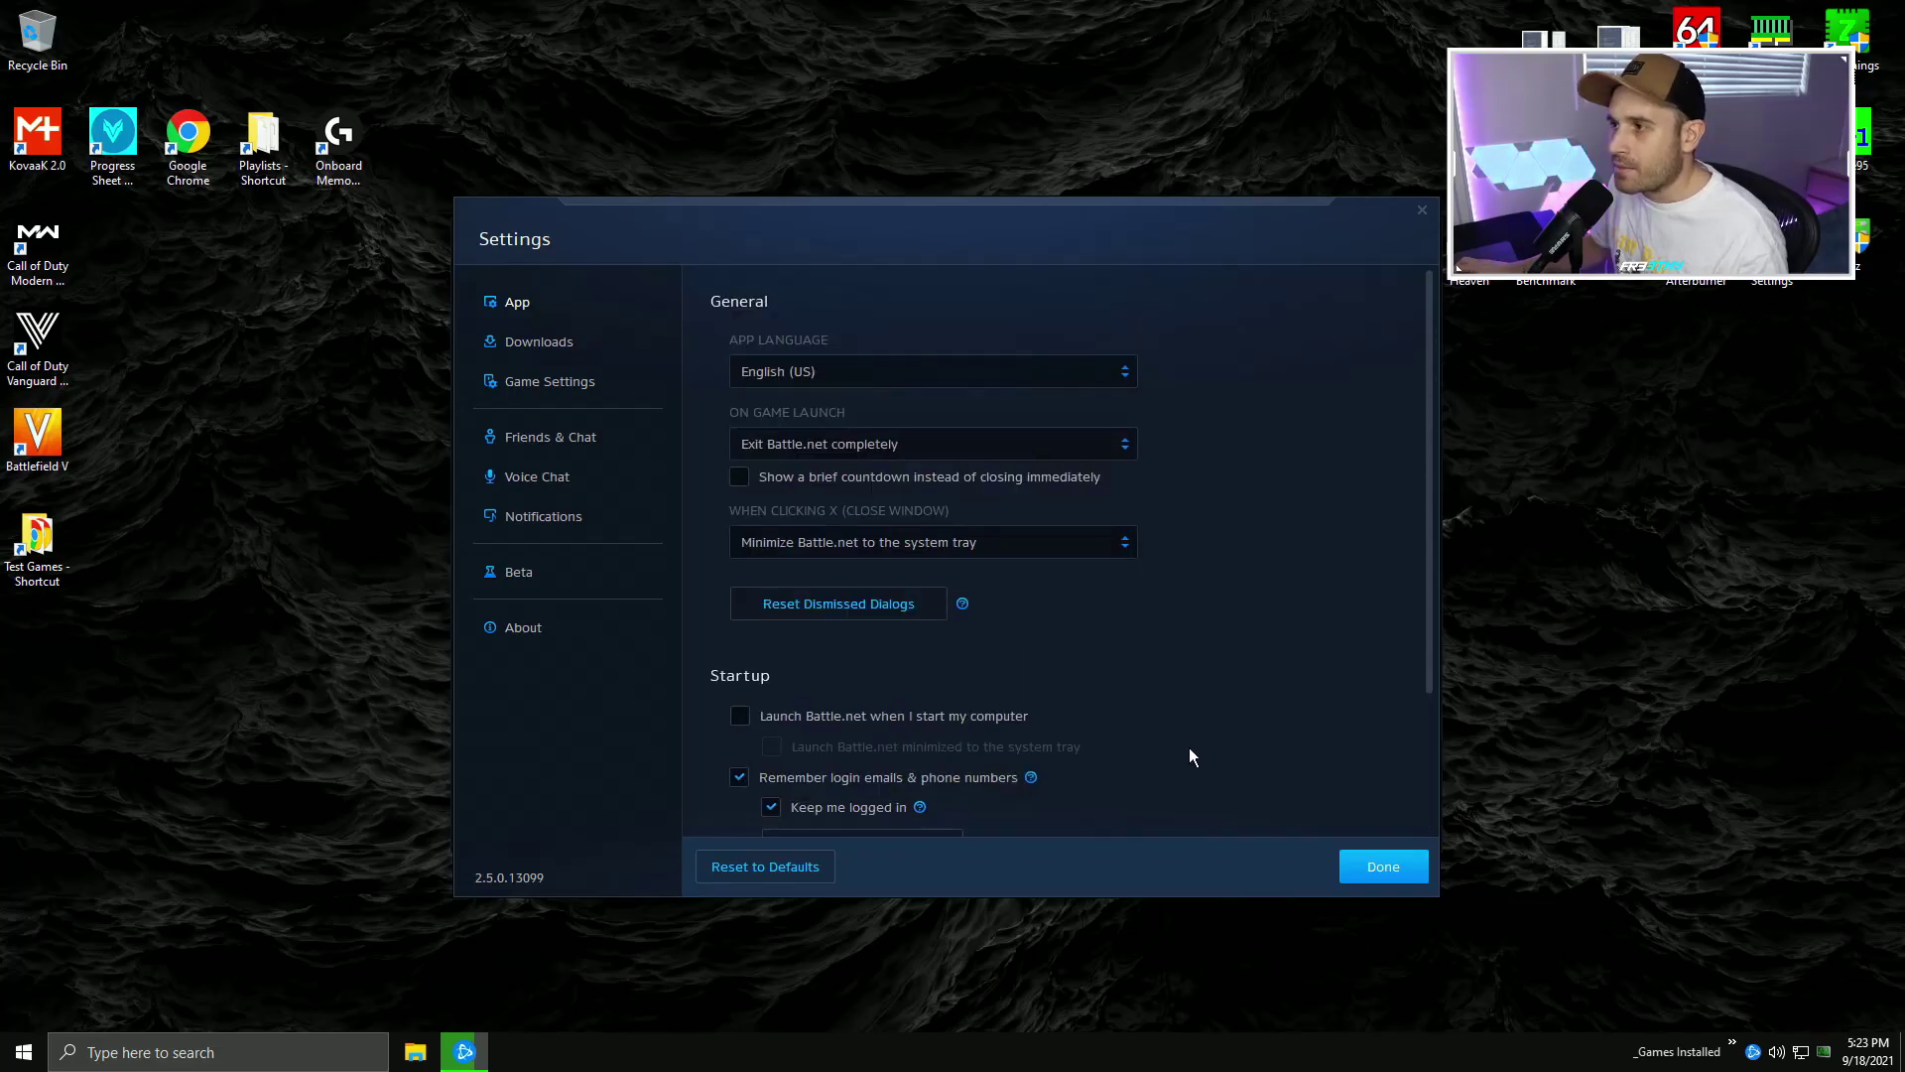
{"action": "left_click", "coordinate": [950, 447]}
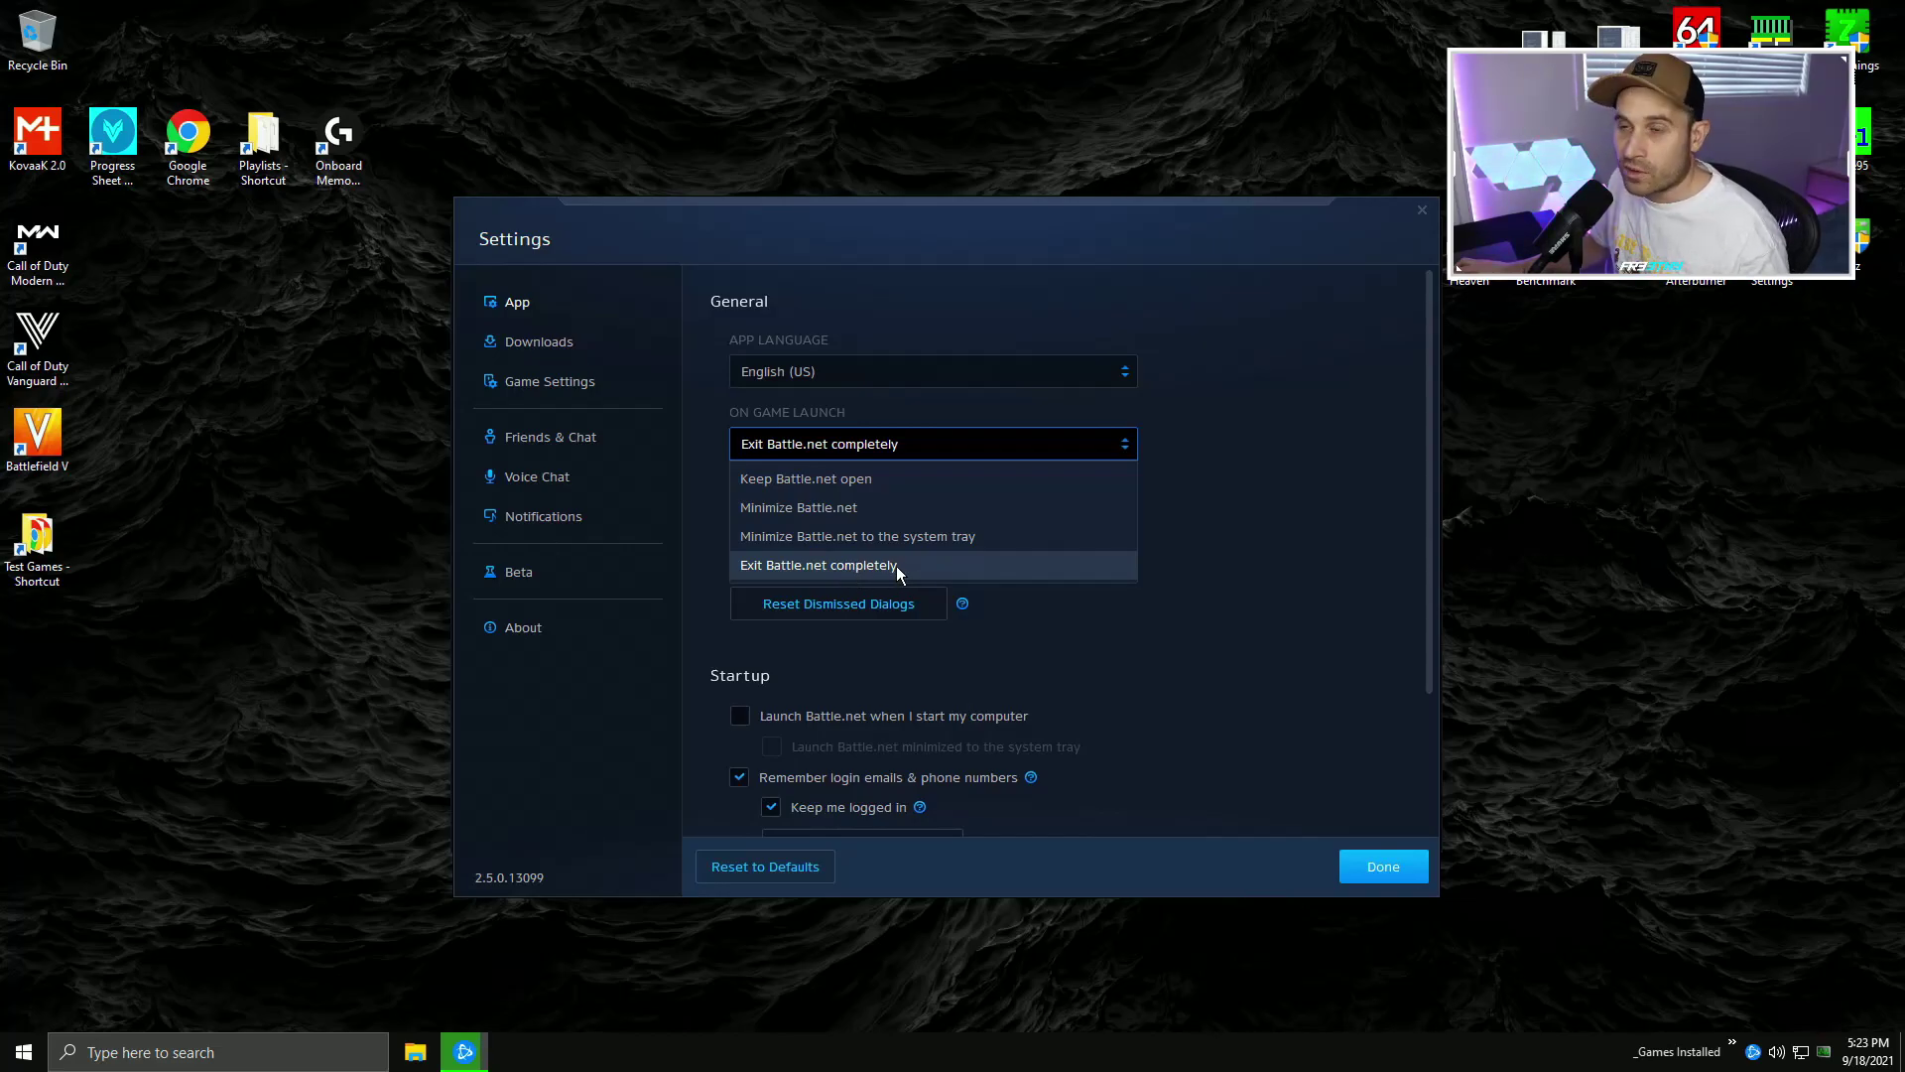
{"action": "left_click", "coordinate": [1306, 439]}
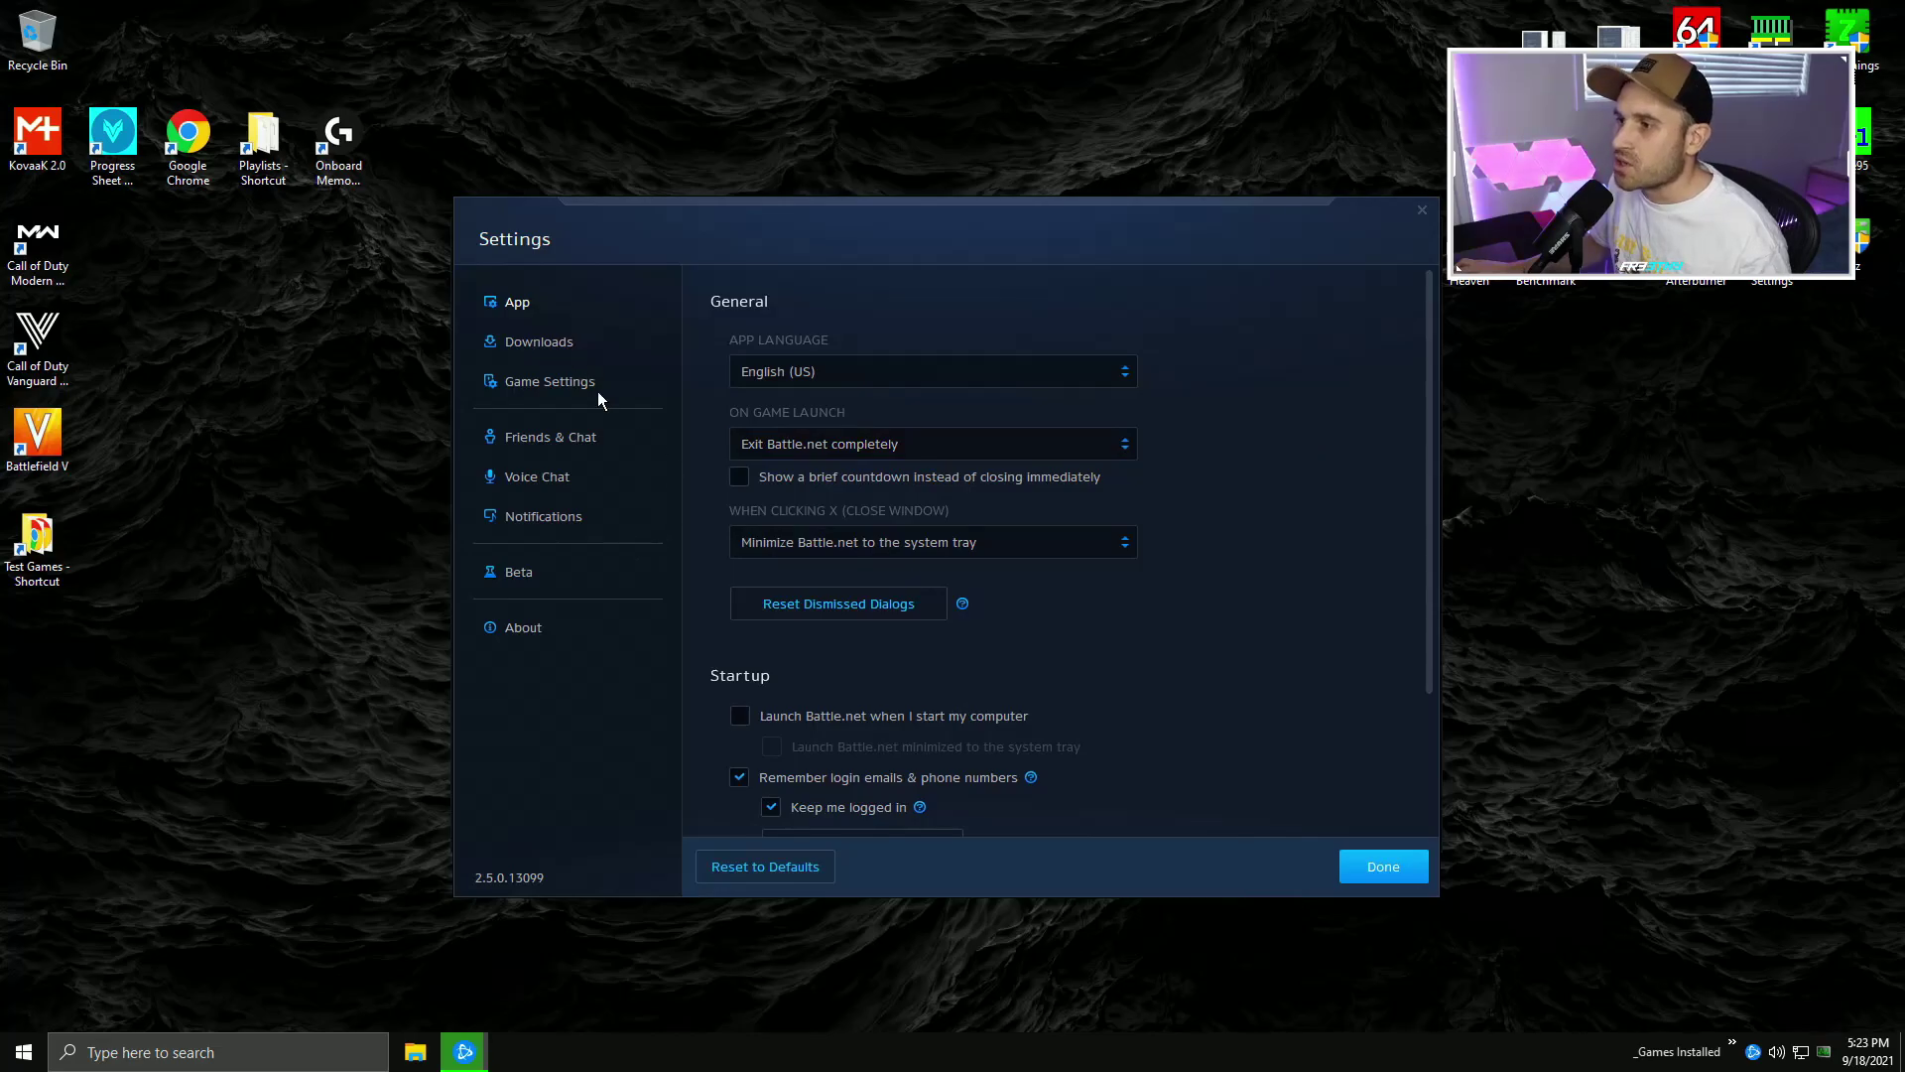
{"action": "left_click", "coordinate": [863, 442]}
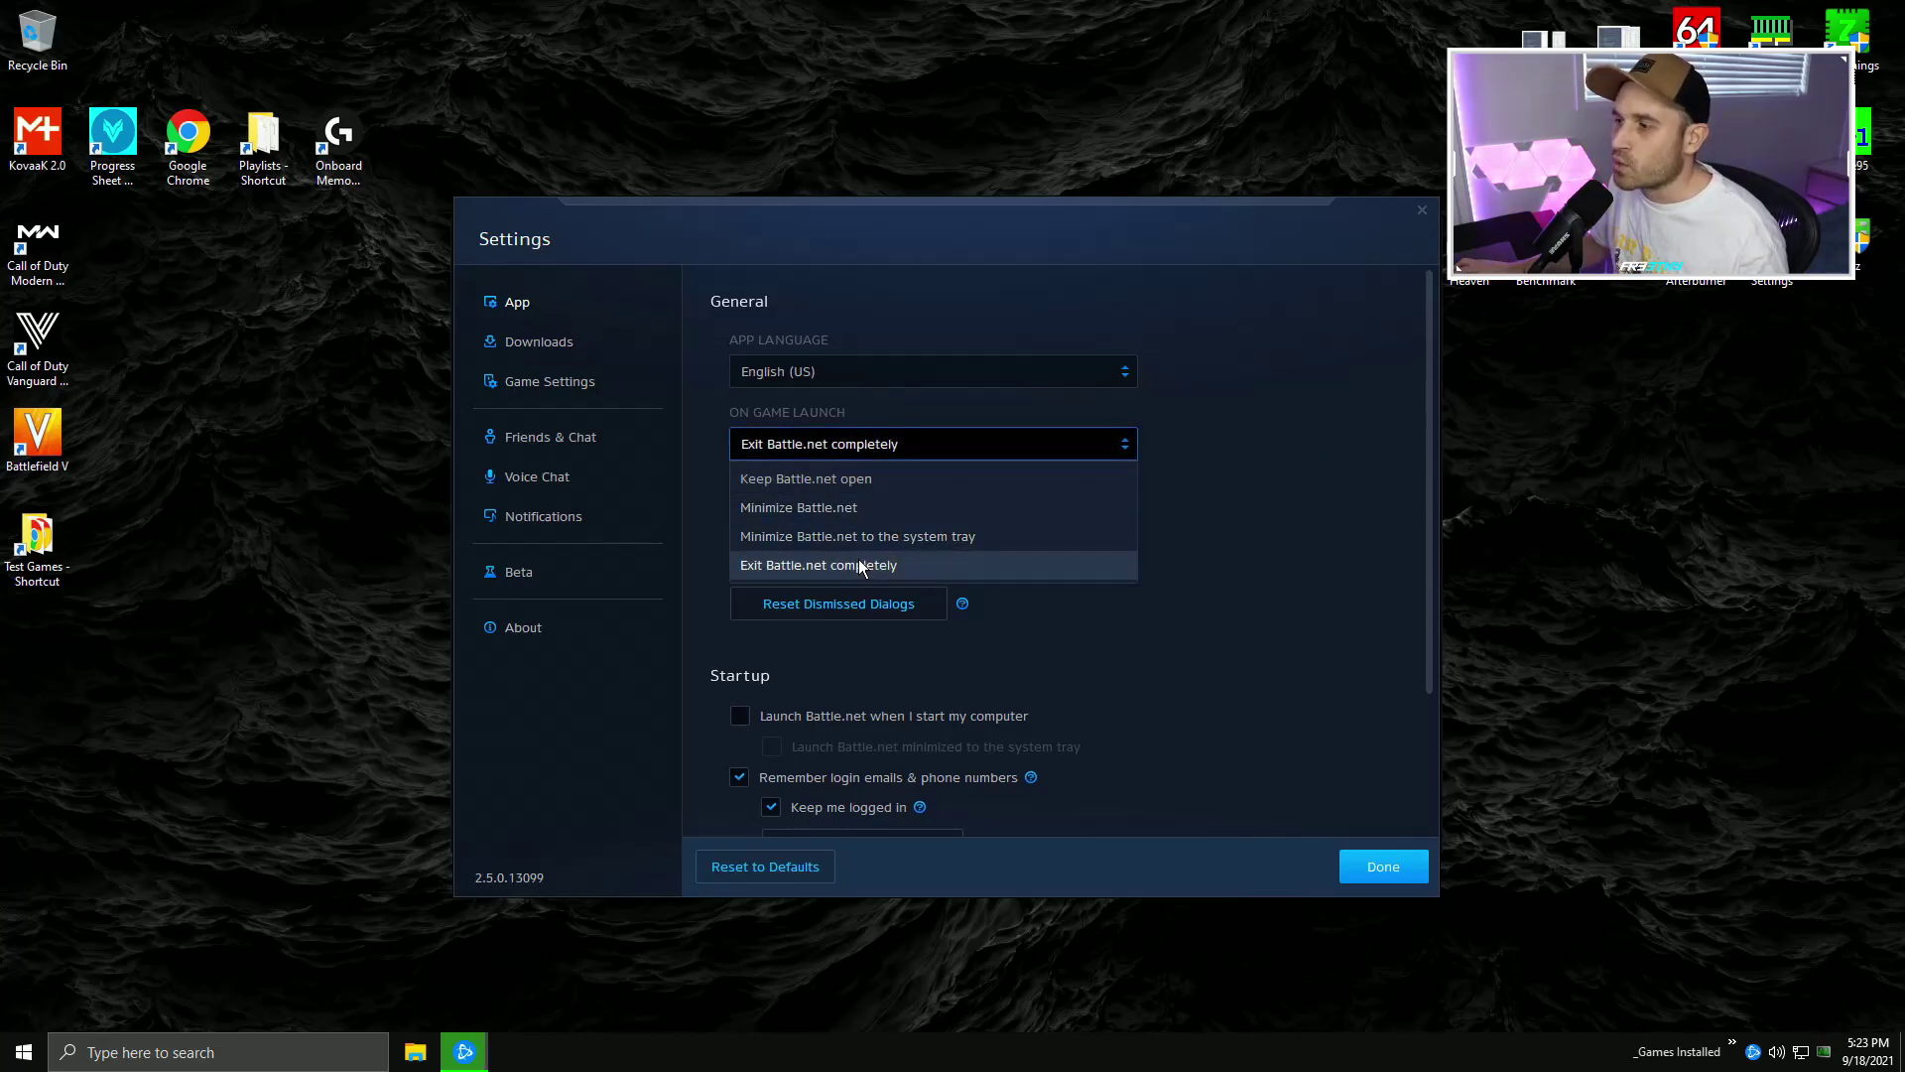
{"action": "left_click", "coordinate": [1280, 387]}
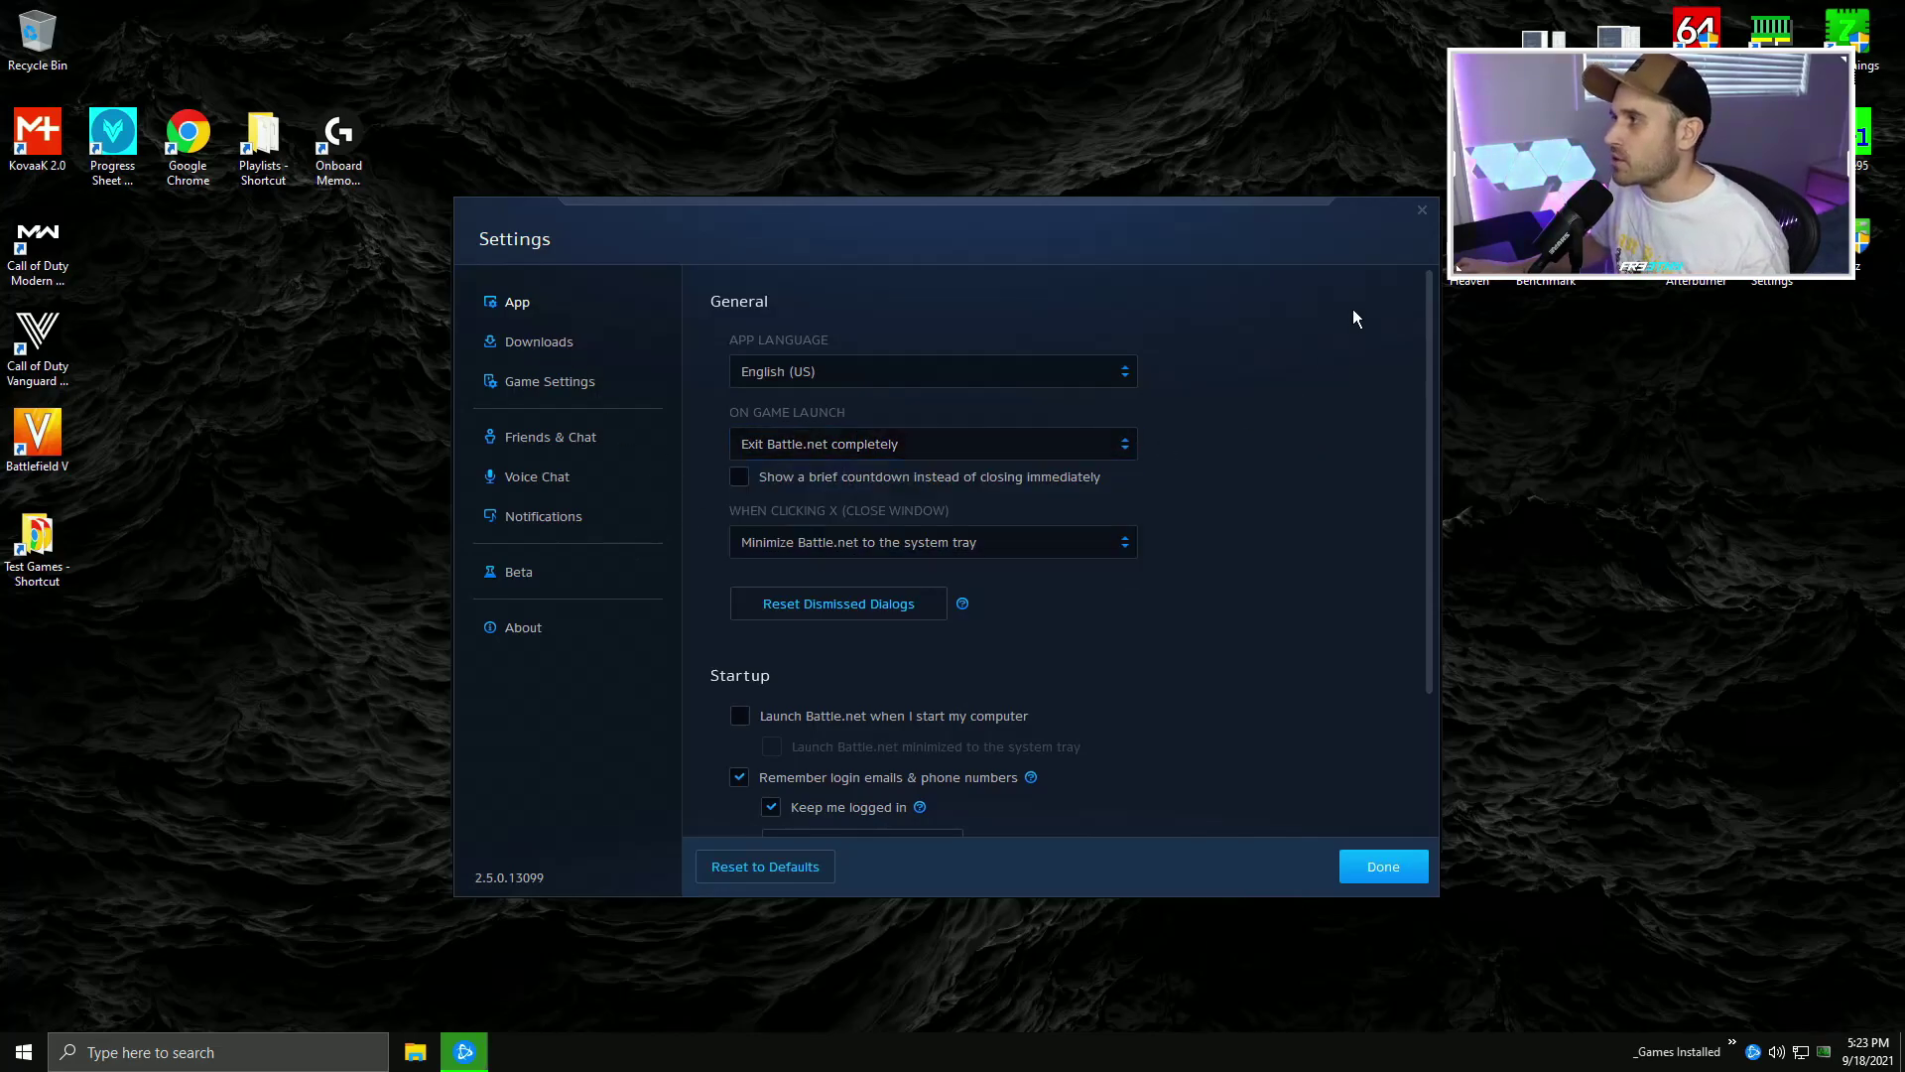
{"action": "left_click", "coordinate": [1422, 209]}
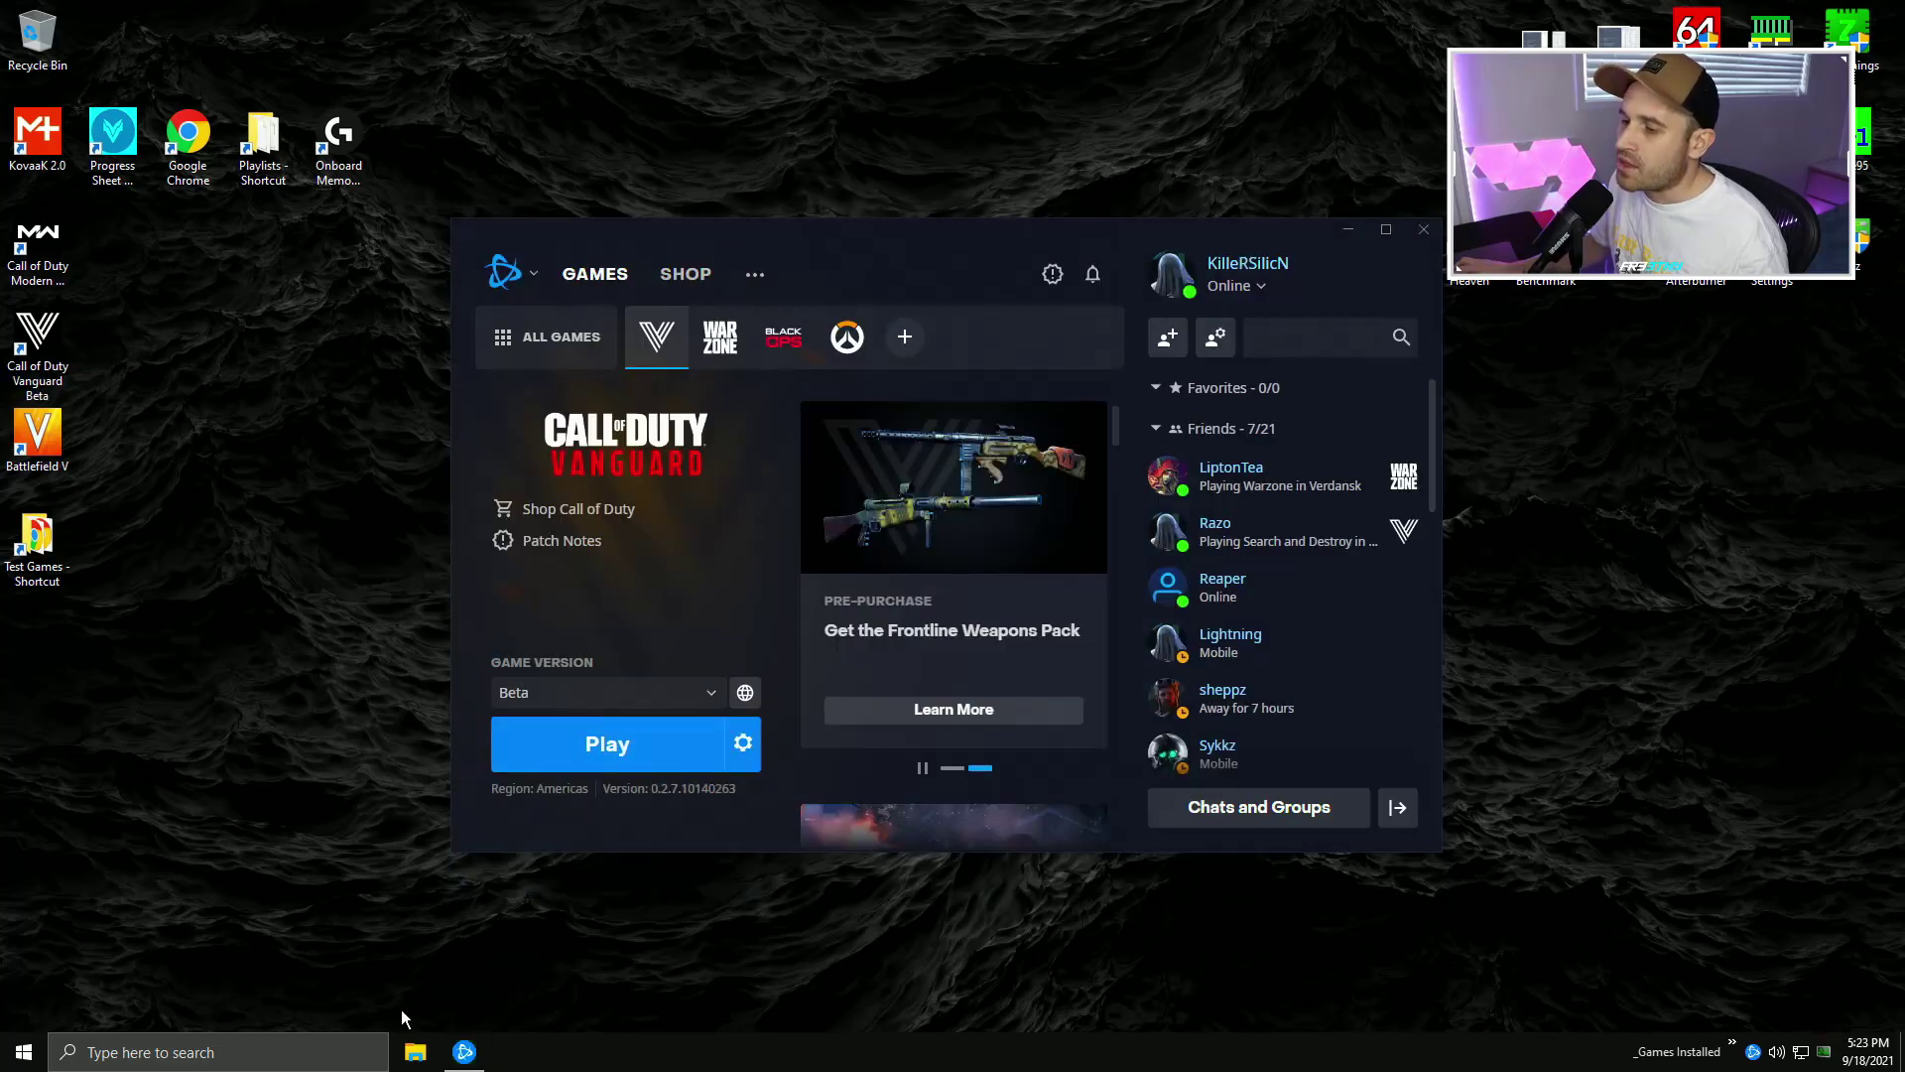
- Open adv_options.ini for editing from the playersBeta folder of Call of Duty Vanguard Public Beta in Documents
{"action": "left_click", "coordinate": [415, 1051]}
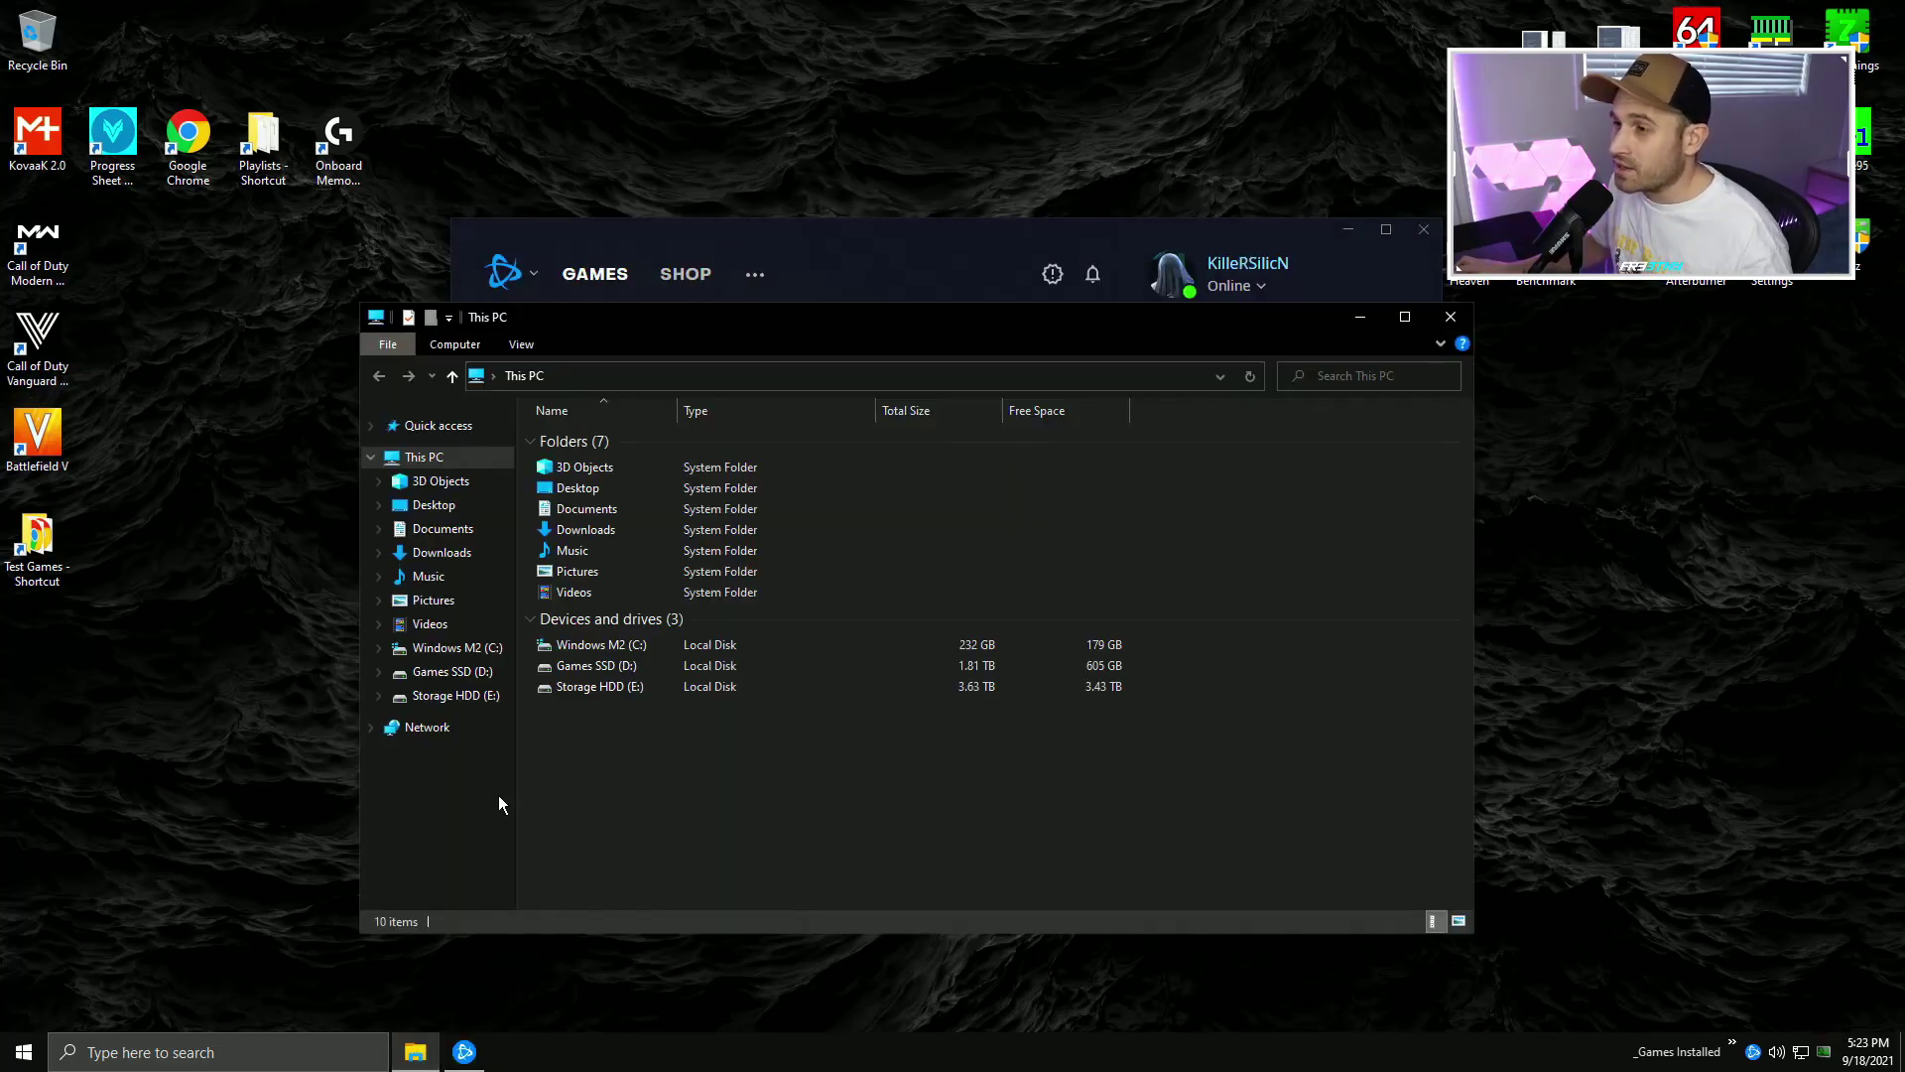
{"action": "left_click", "coordinate": [456, 530]}
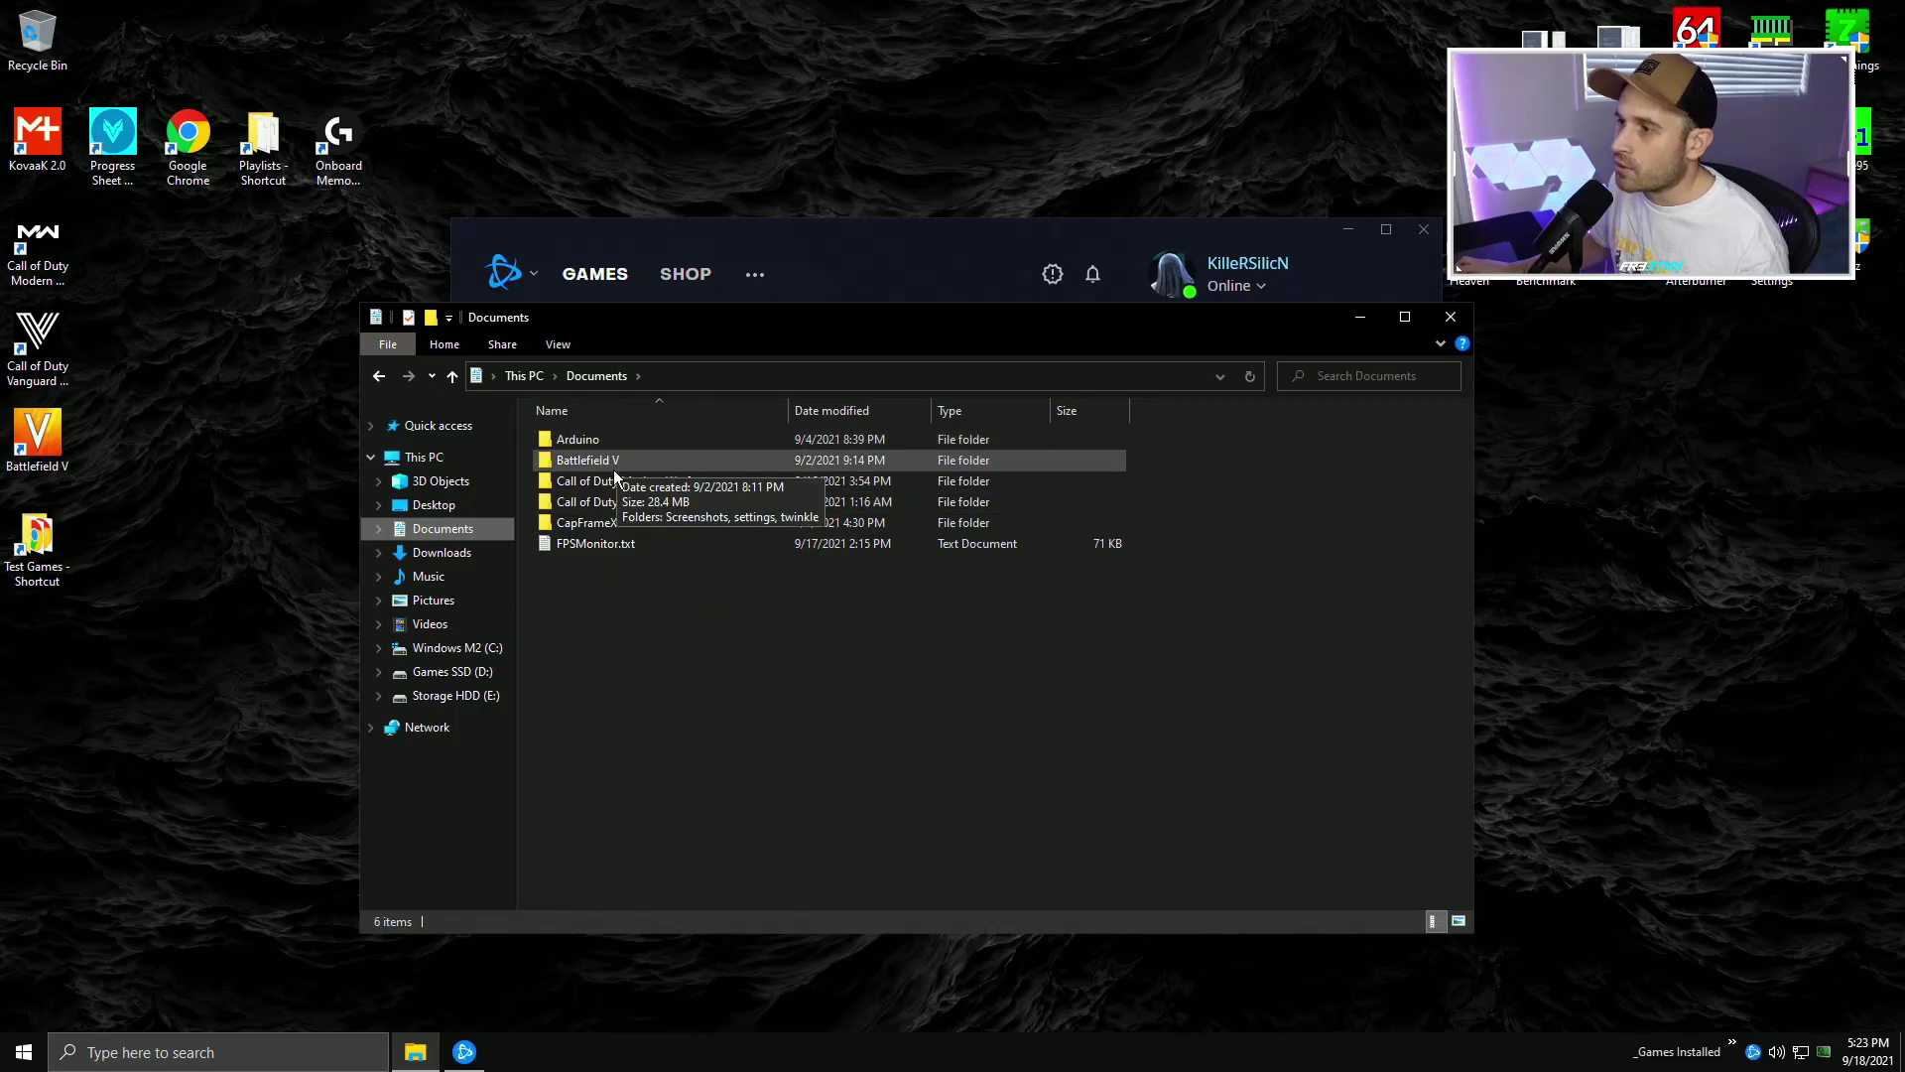
{"action": "double_click", "coordinate": [630, 502]}
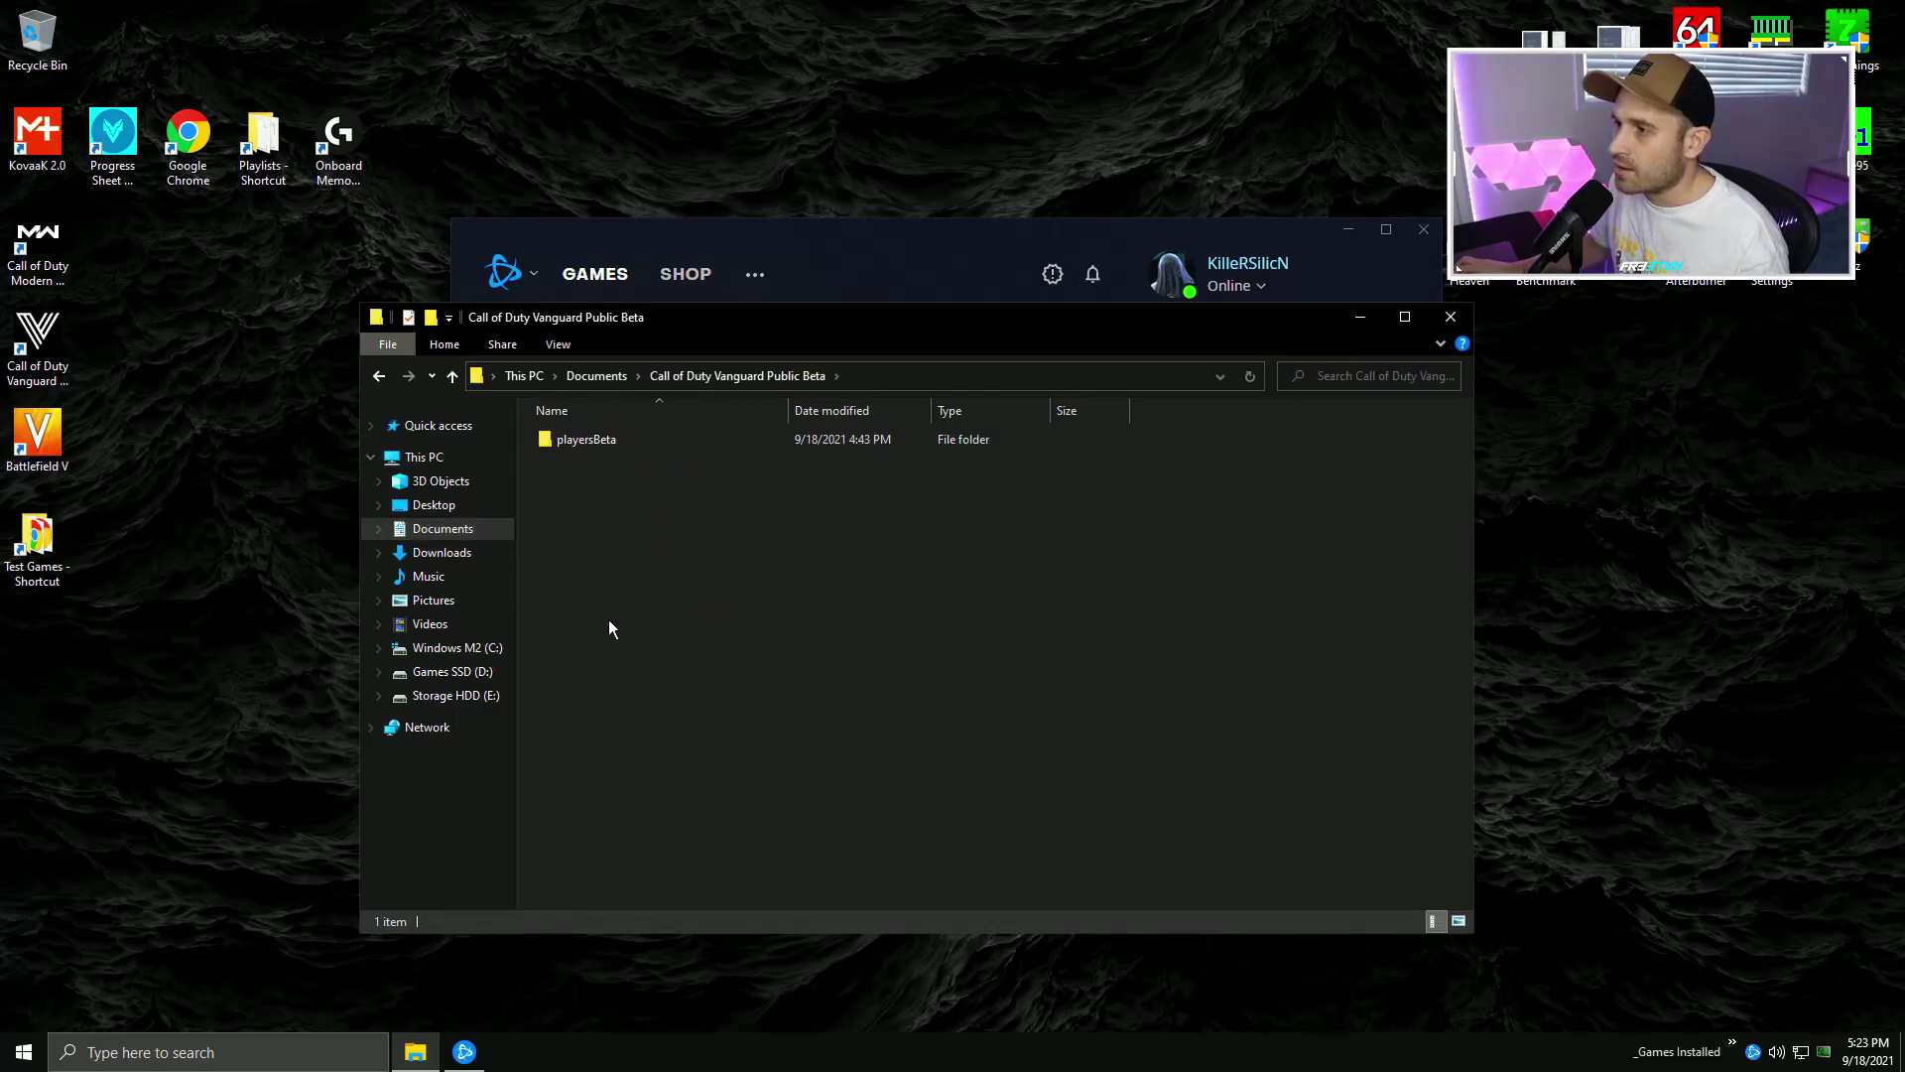
{"action": "left_click", "coordinate": [597, 439]}
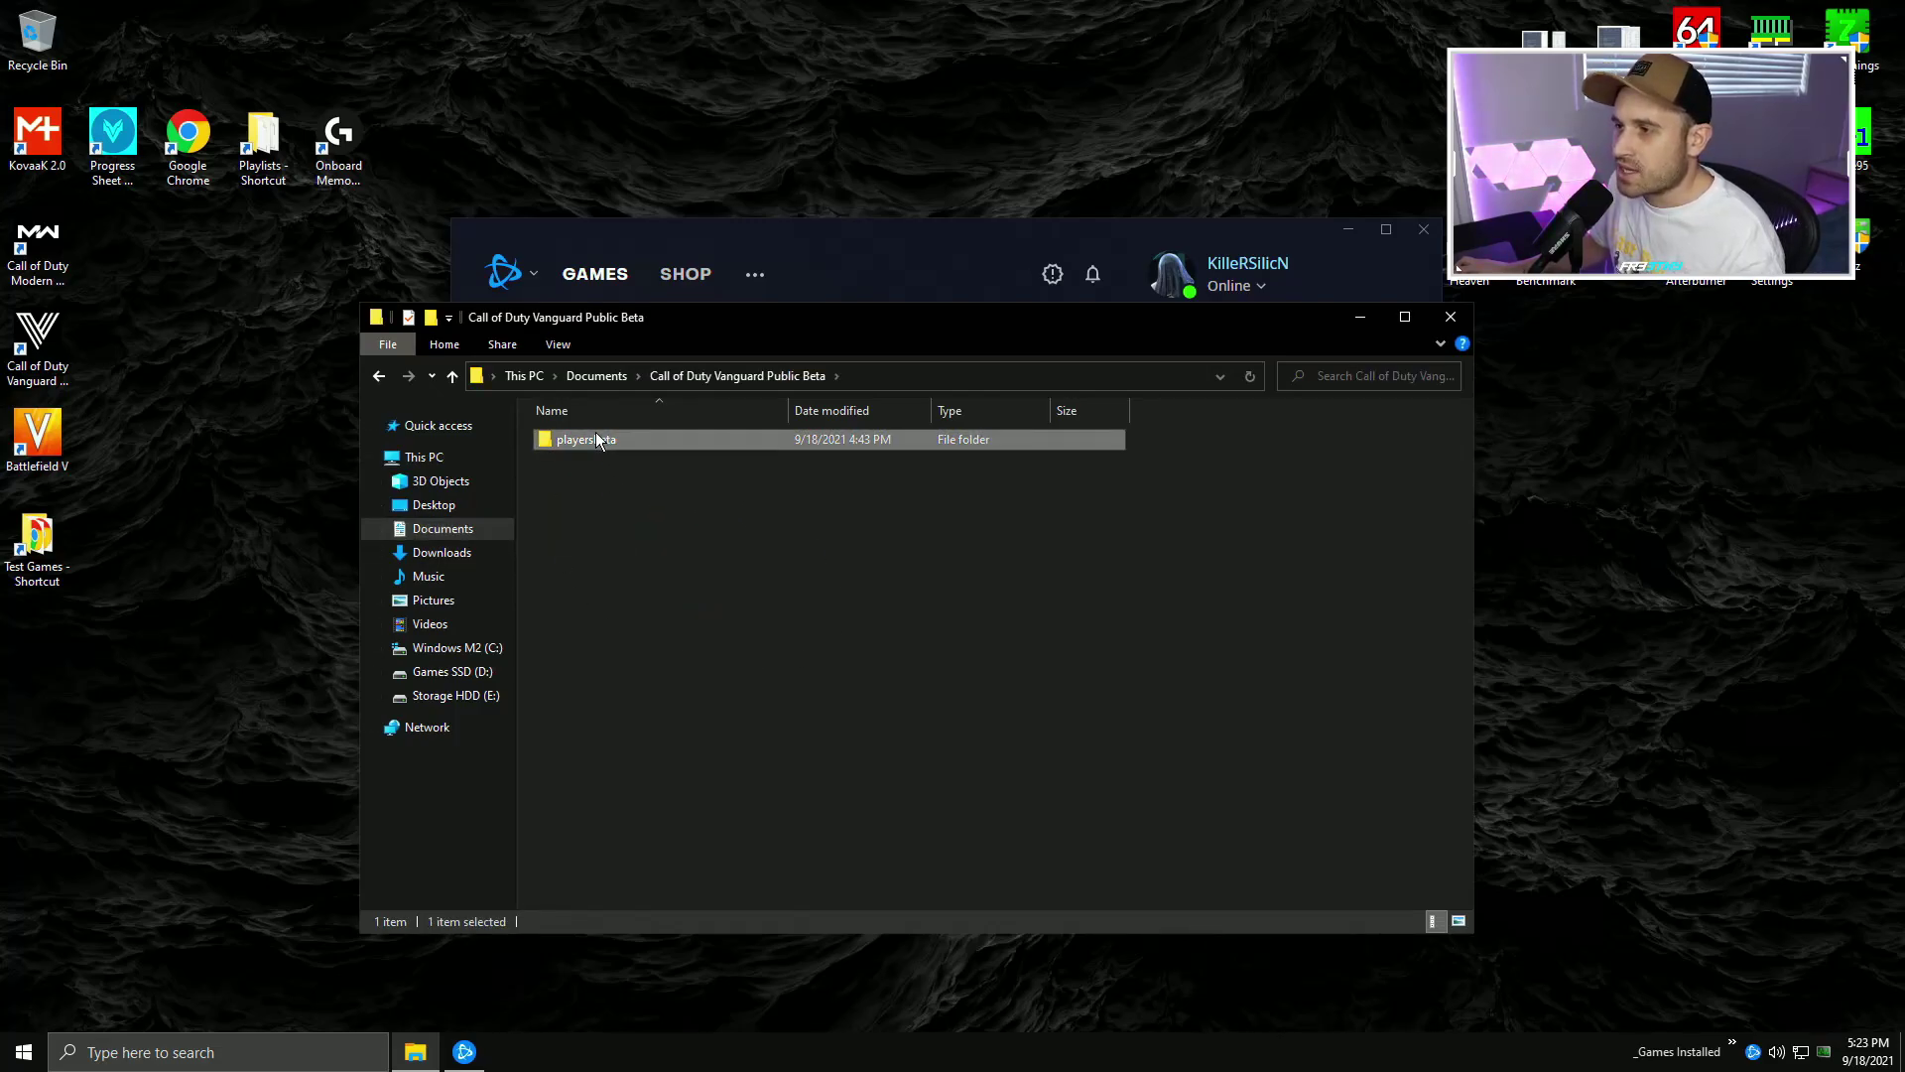
{"action": "double_click", "coordinate": [598, 439]}
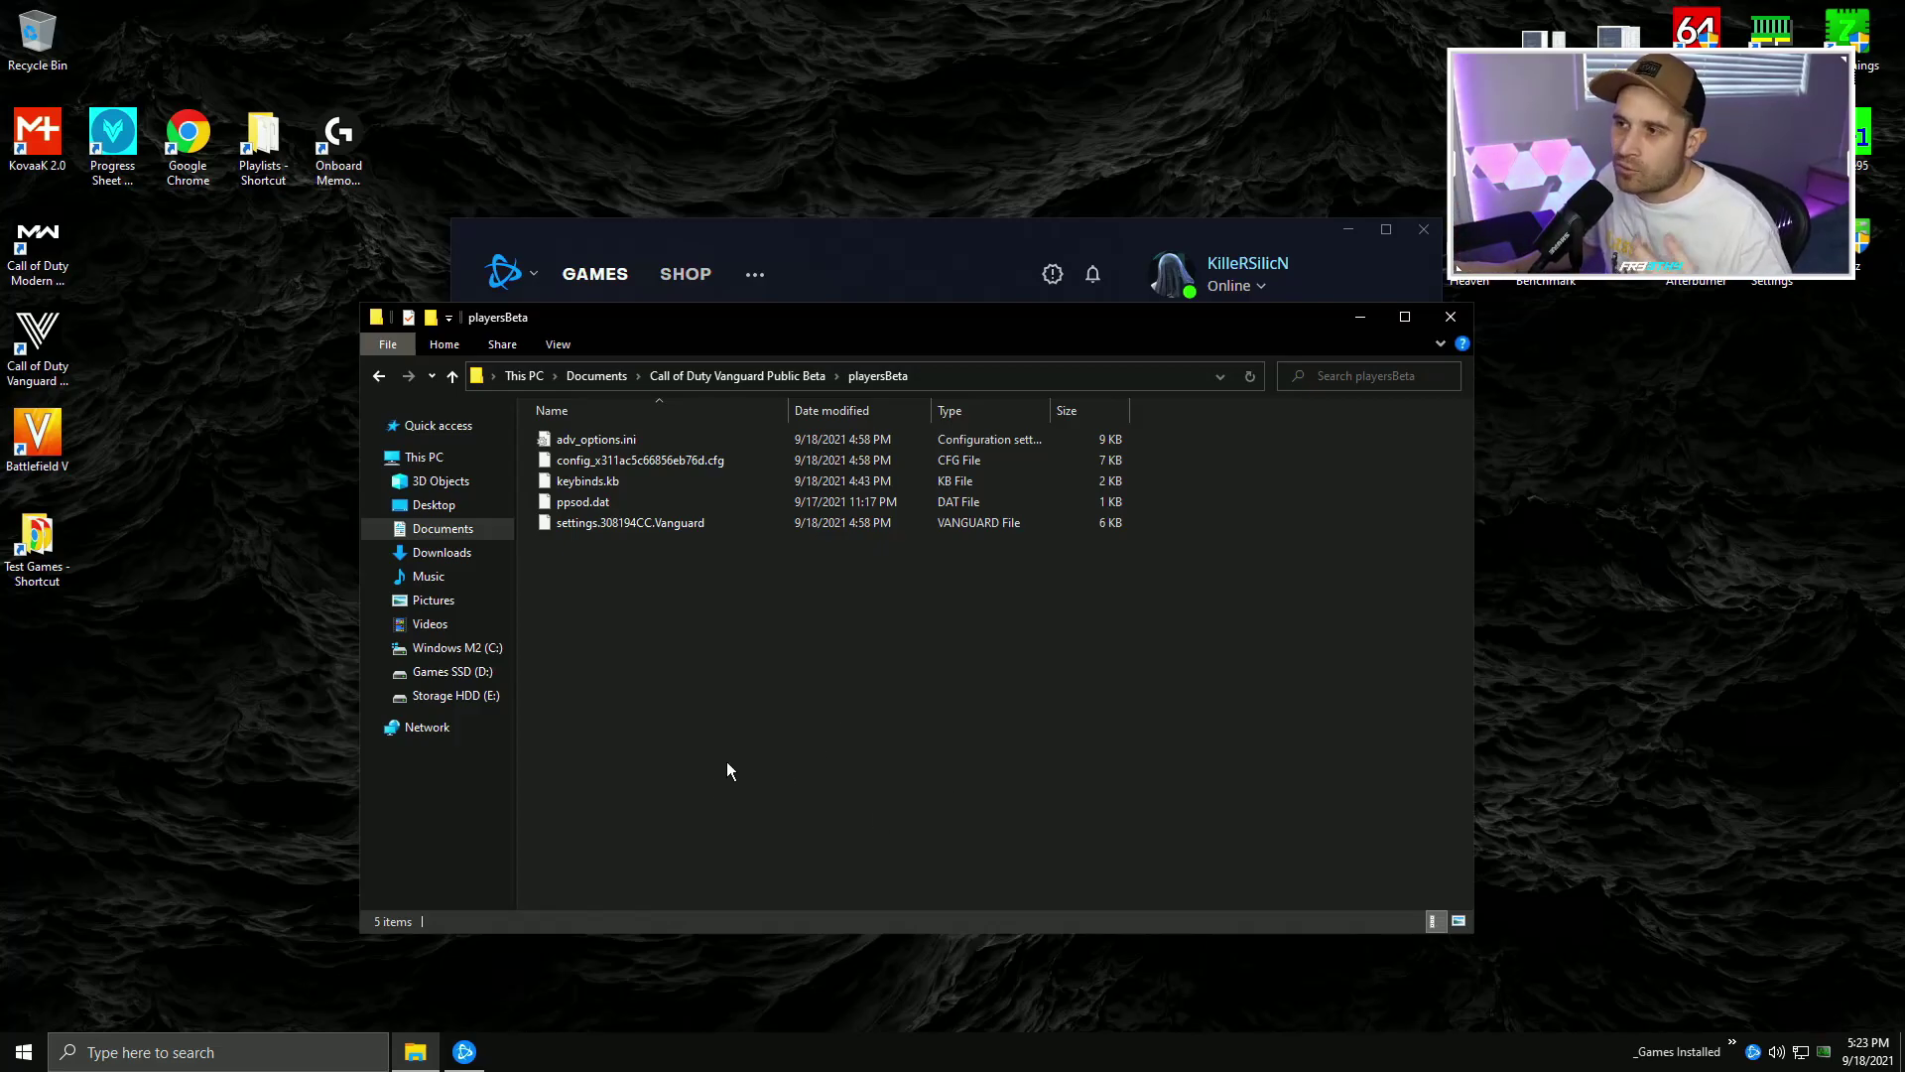
{"action": "right_click", "coordinate": [600, 445]}
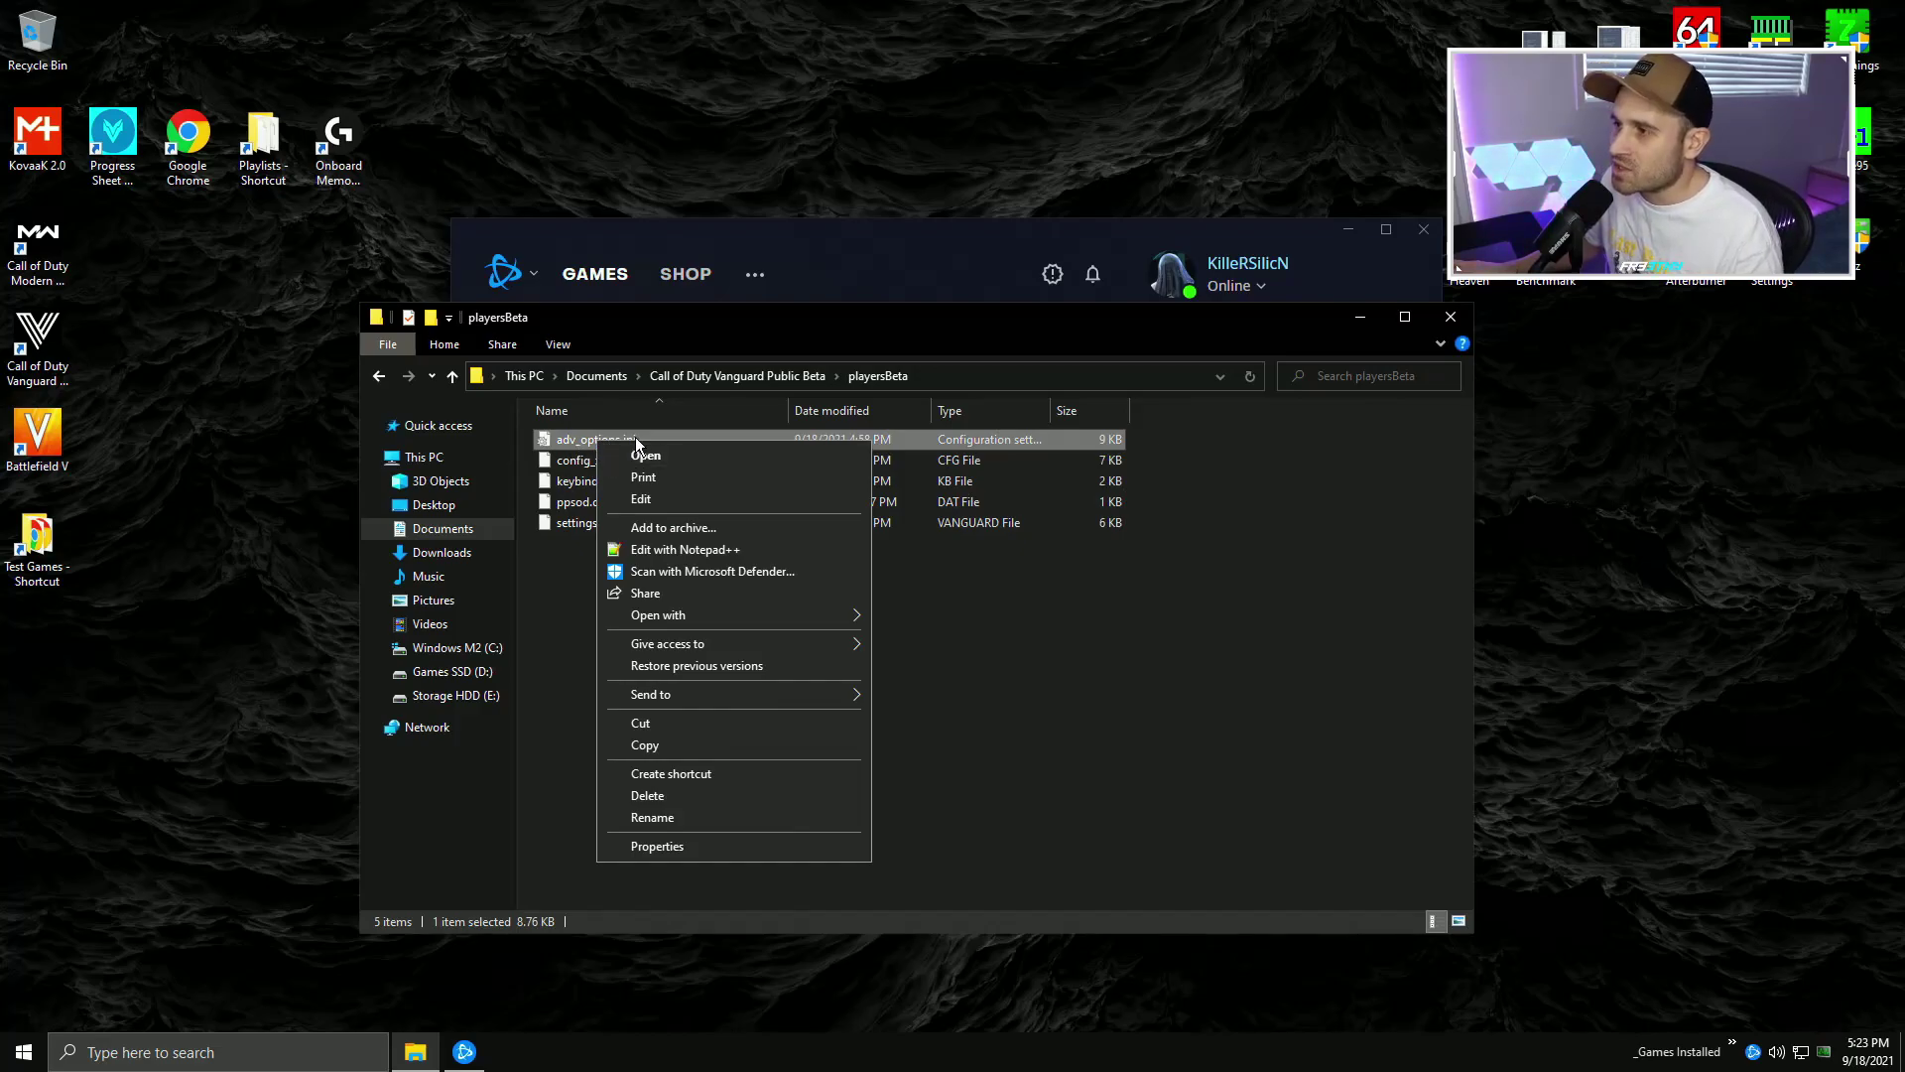
{"action": "left_click", "coordinate": [729, 498]}
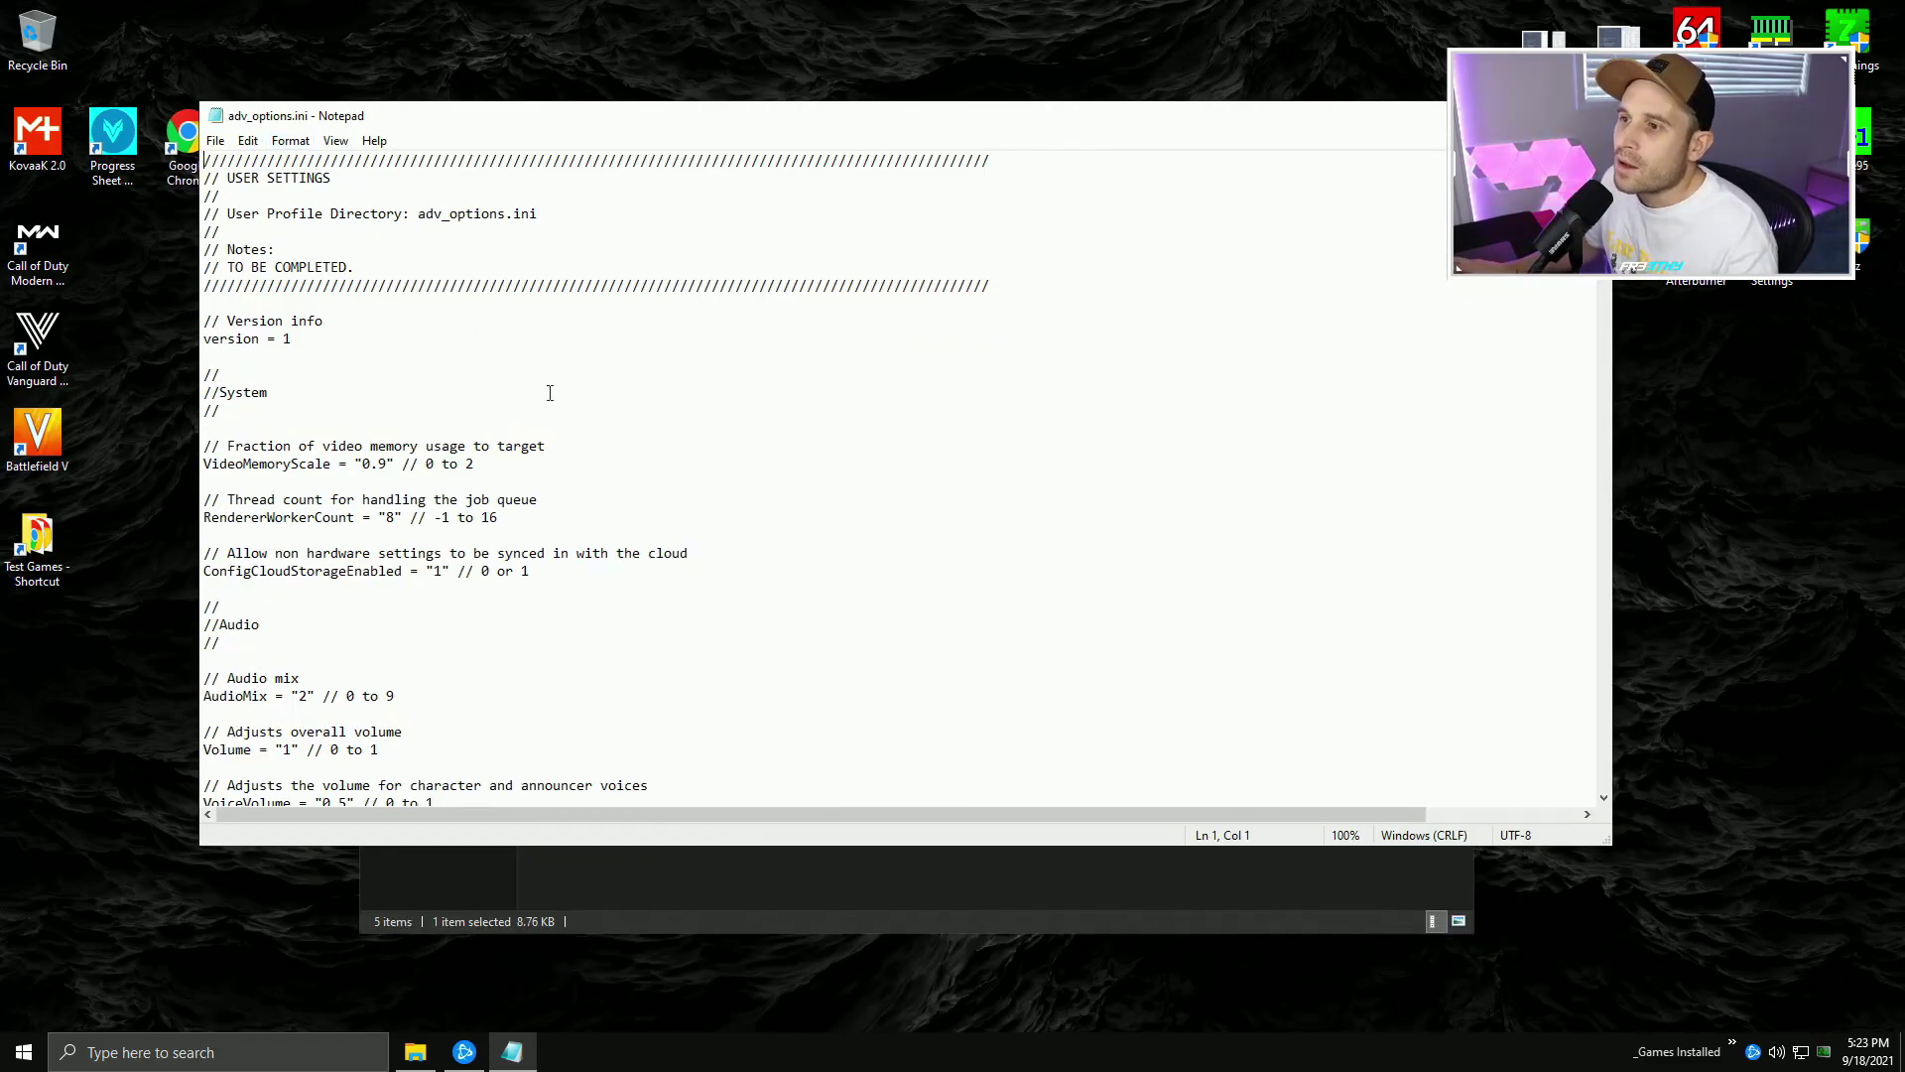
- Check the CPU's core count in Task Manager and set RendererWorkerCount to 8 in adv_options.ini
{"action": "scroll", "coordinate": [543, 462], "scroll_direction": "down", "scroll_amount": 1}
{"action": "left_click", "coordinate": [263, 463]}
{"action": "double_click", "coordinate": [397, 464]}
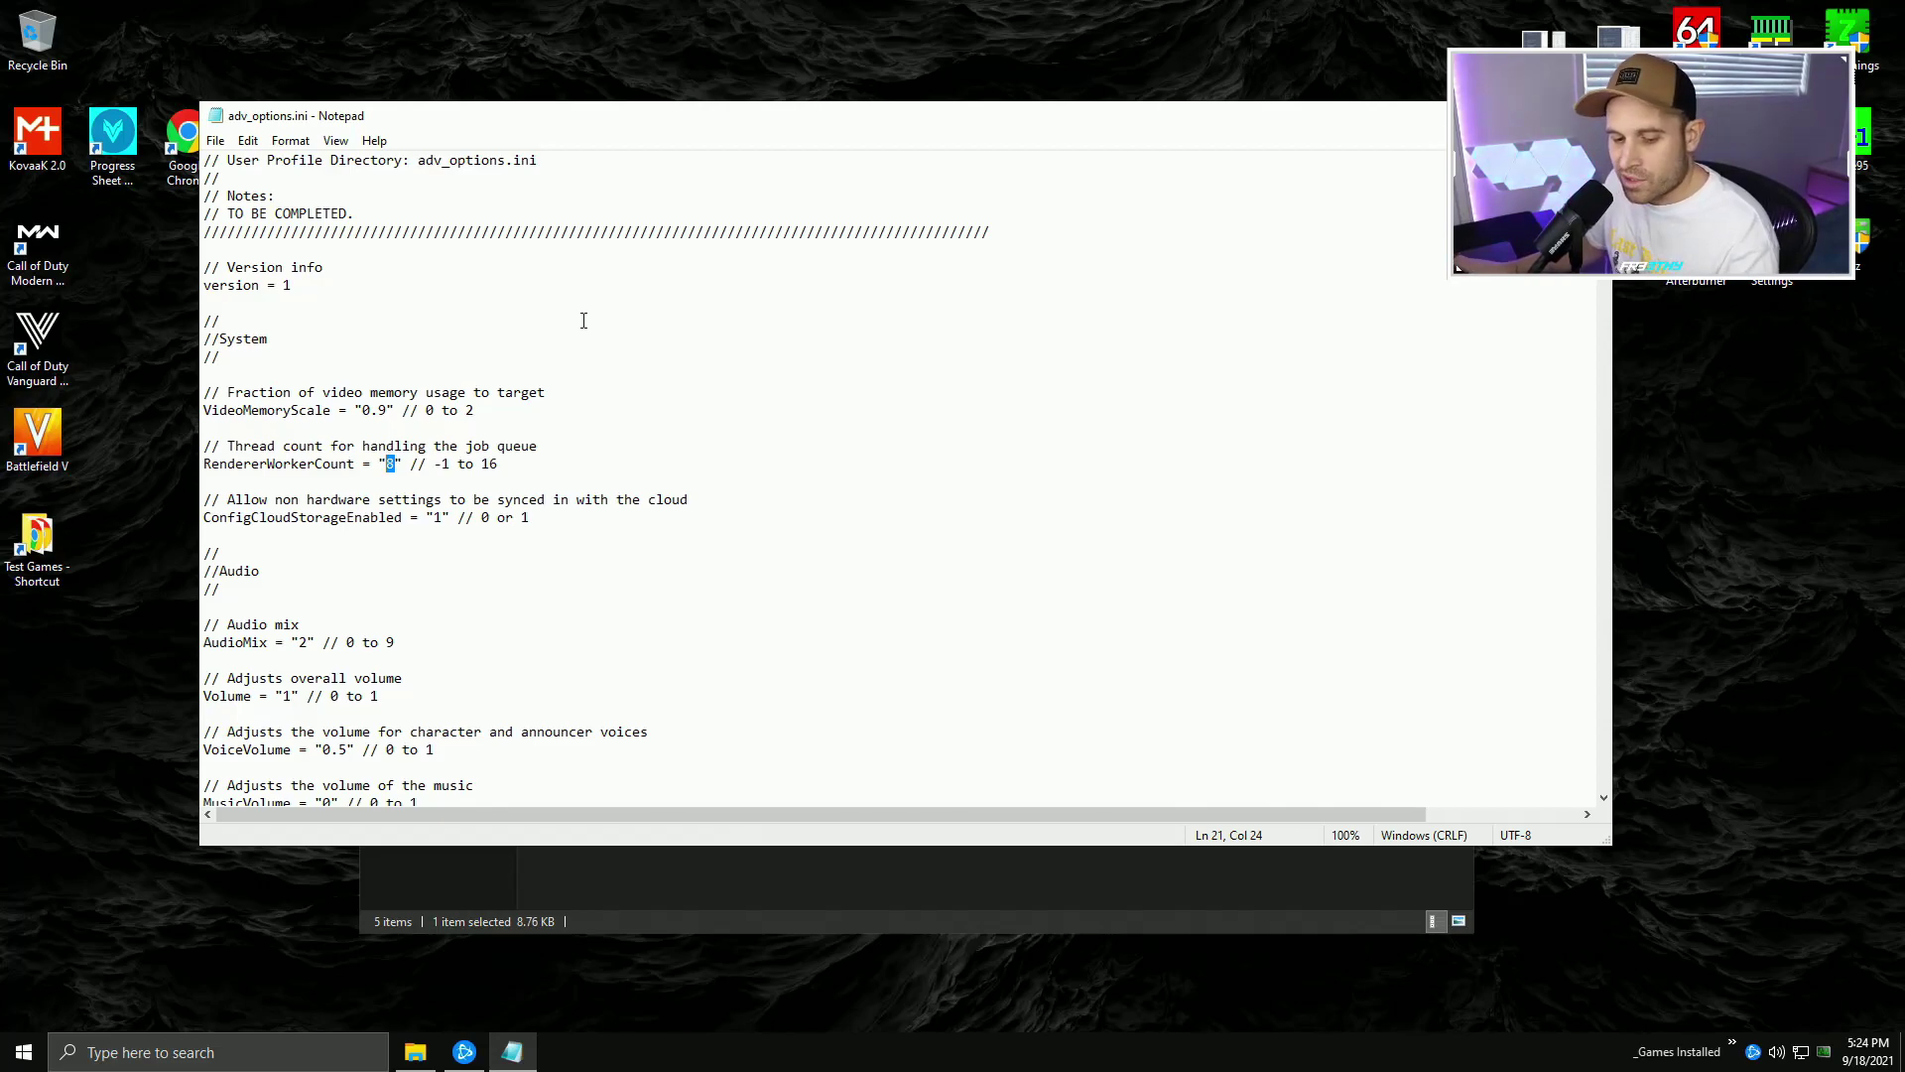
{"action": "key", "text": "ctrl+shift+Escape"}
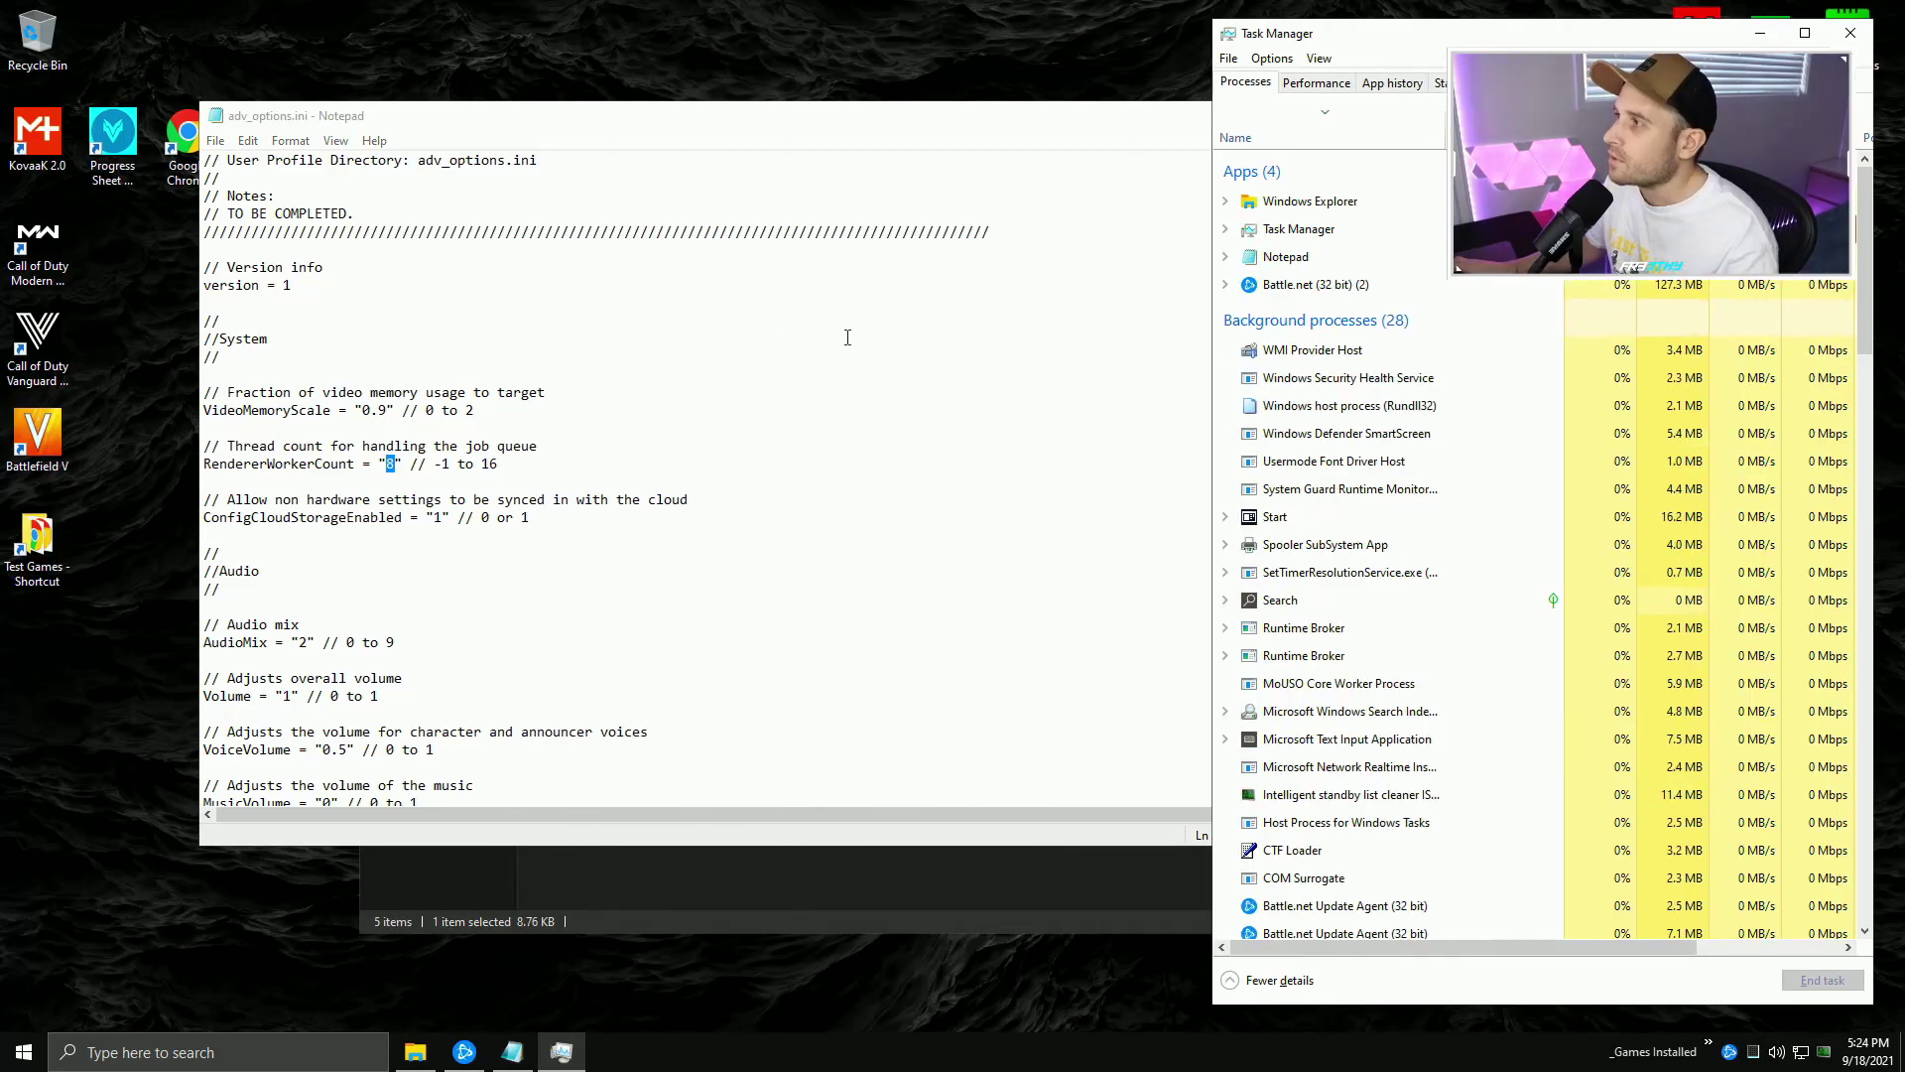
{"action": "left_click_drag", "start_coordinate": [1431, 51], "coordinate": [476, 49]}
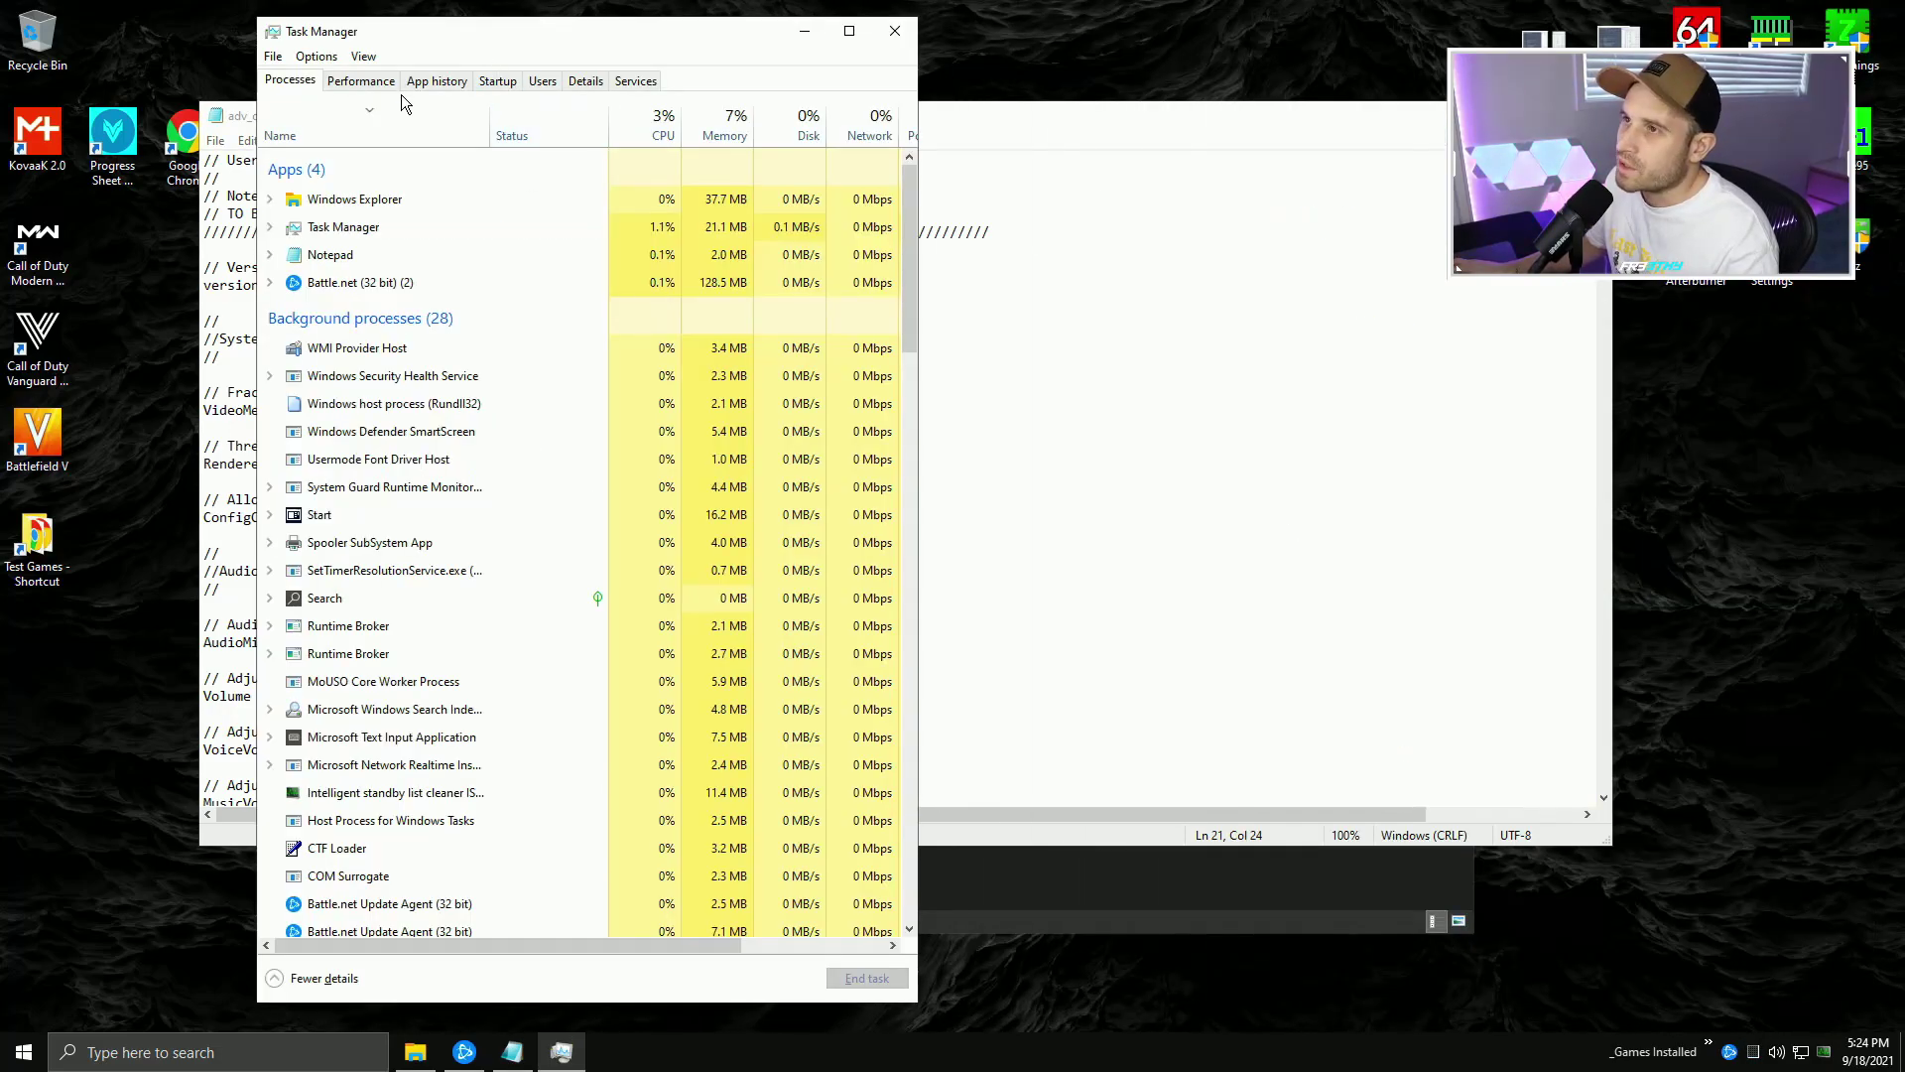
{"action": "left_click", "coordinate": [381, 86]}
{"action": "left_click", "coordinate": [378, 139]}
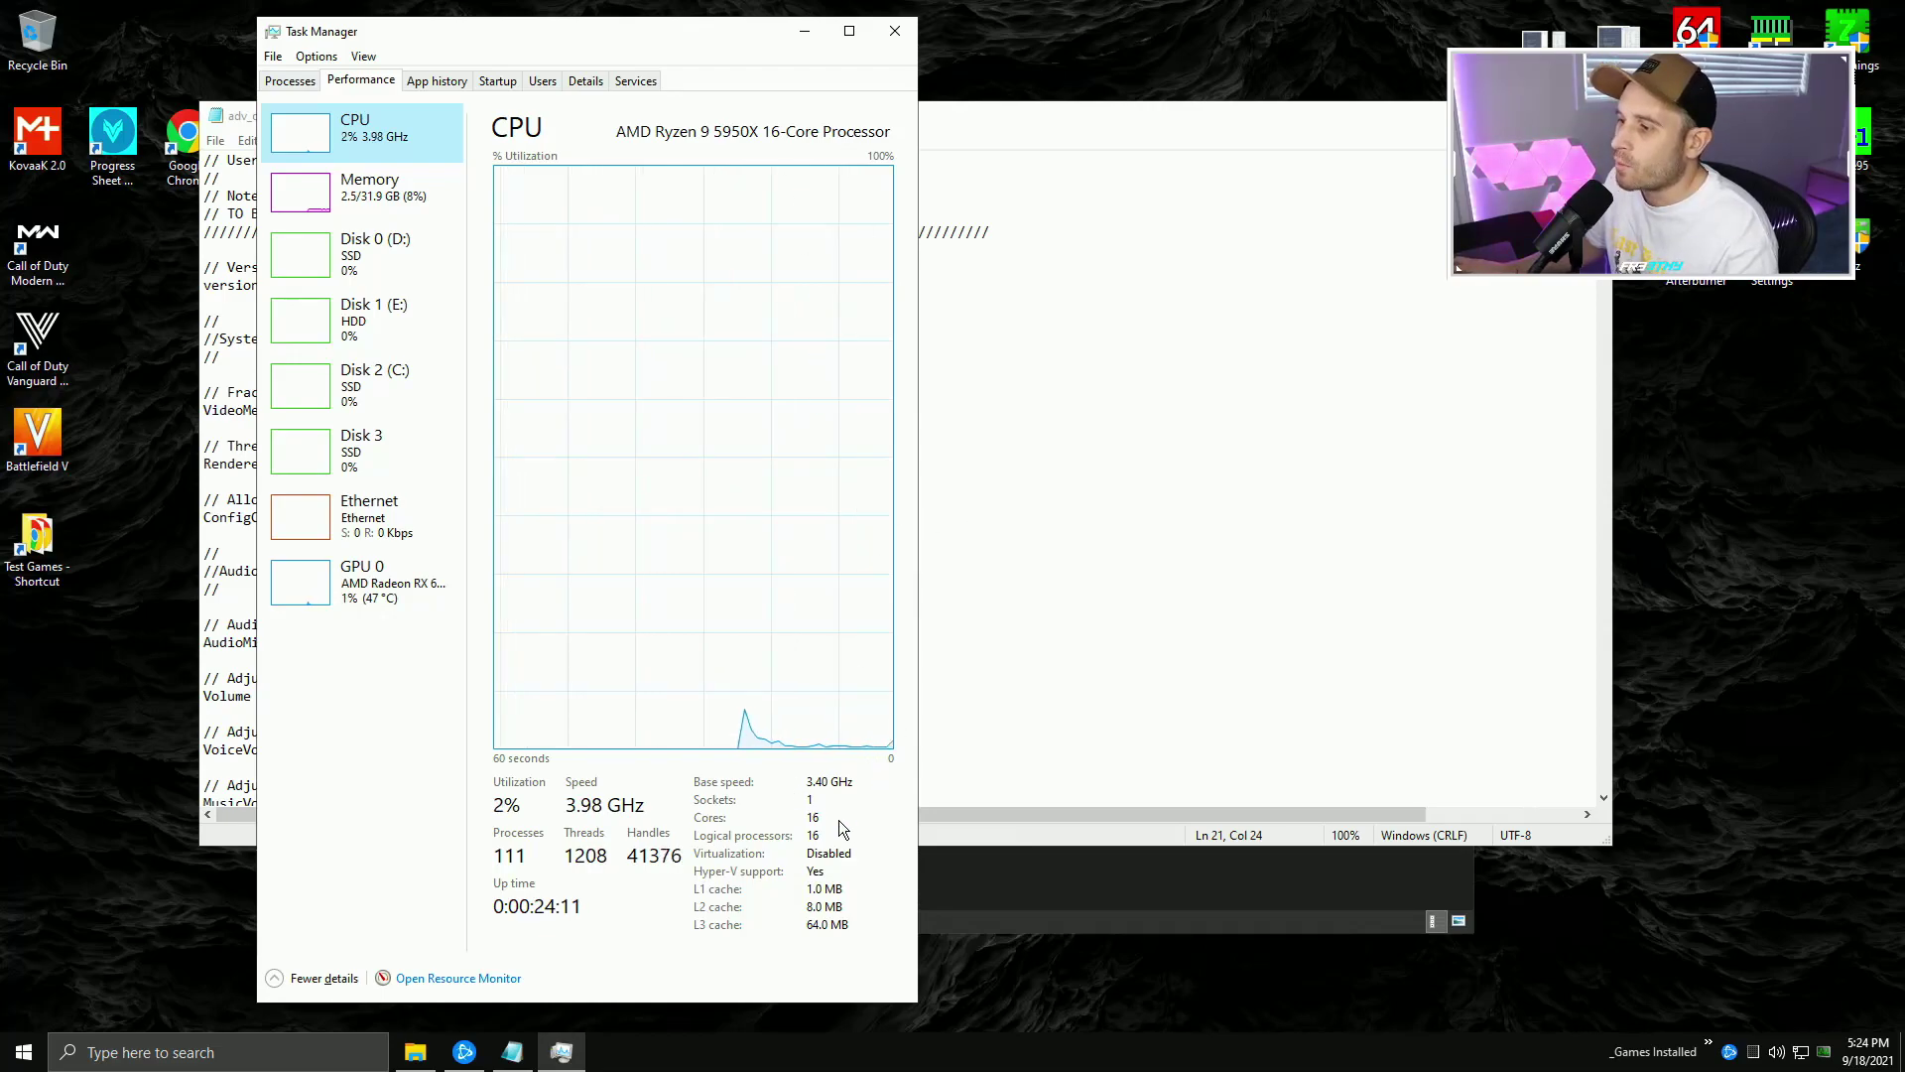
{"action": "left_click", "coordinate": [895, 31]}
{"action": "type", "text": "8\" // -1 to 16"}
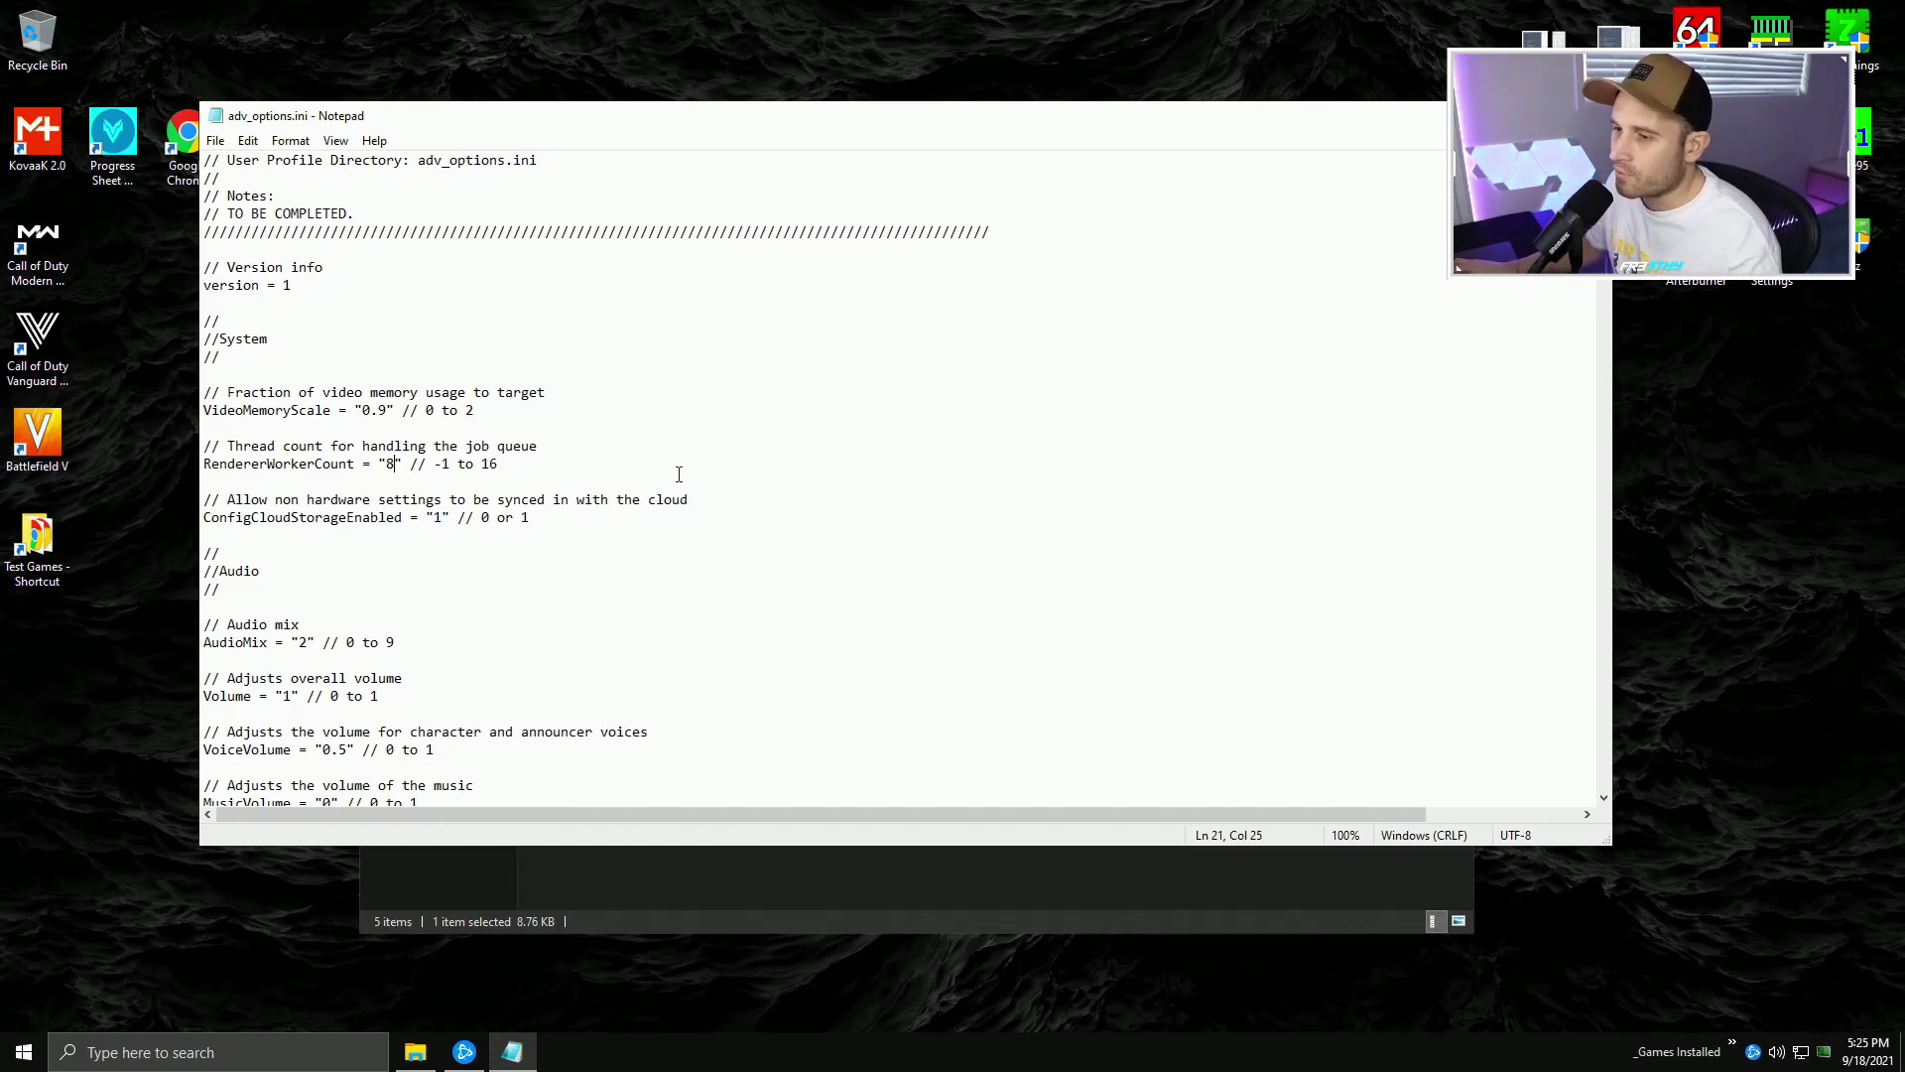
- Find the FilmGrain setting in the Gameplay section, enlarge the text to 130% and highlight its value
{"action": "scroll", "coordinate": [678, 479], "scroll_direction": "down", "scroll_amount": 11}
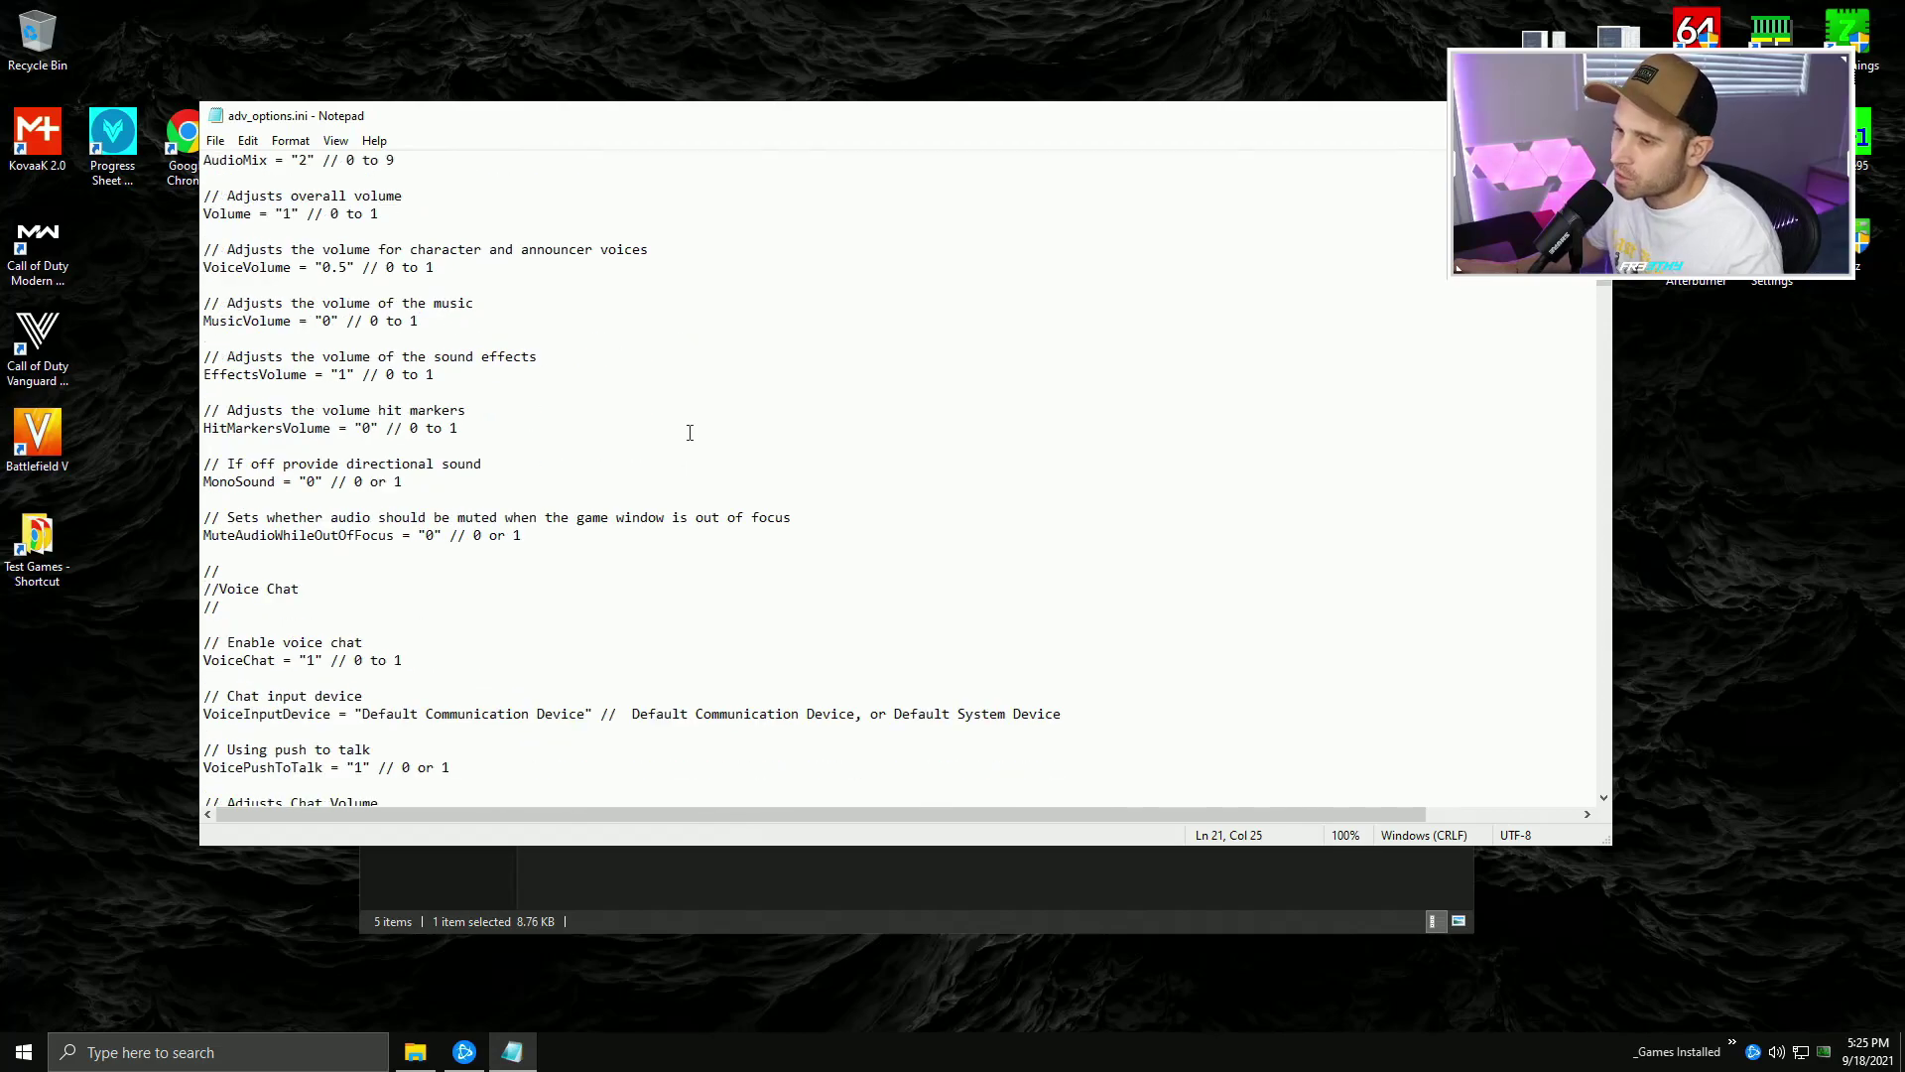
{"action": "scroll", "coordinate": [698, 427], "scroll_direction": "down", "scroll_amount": 10}
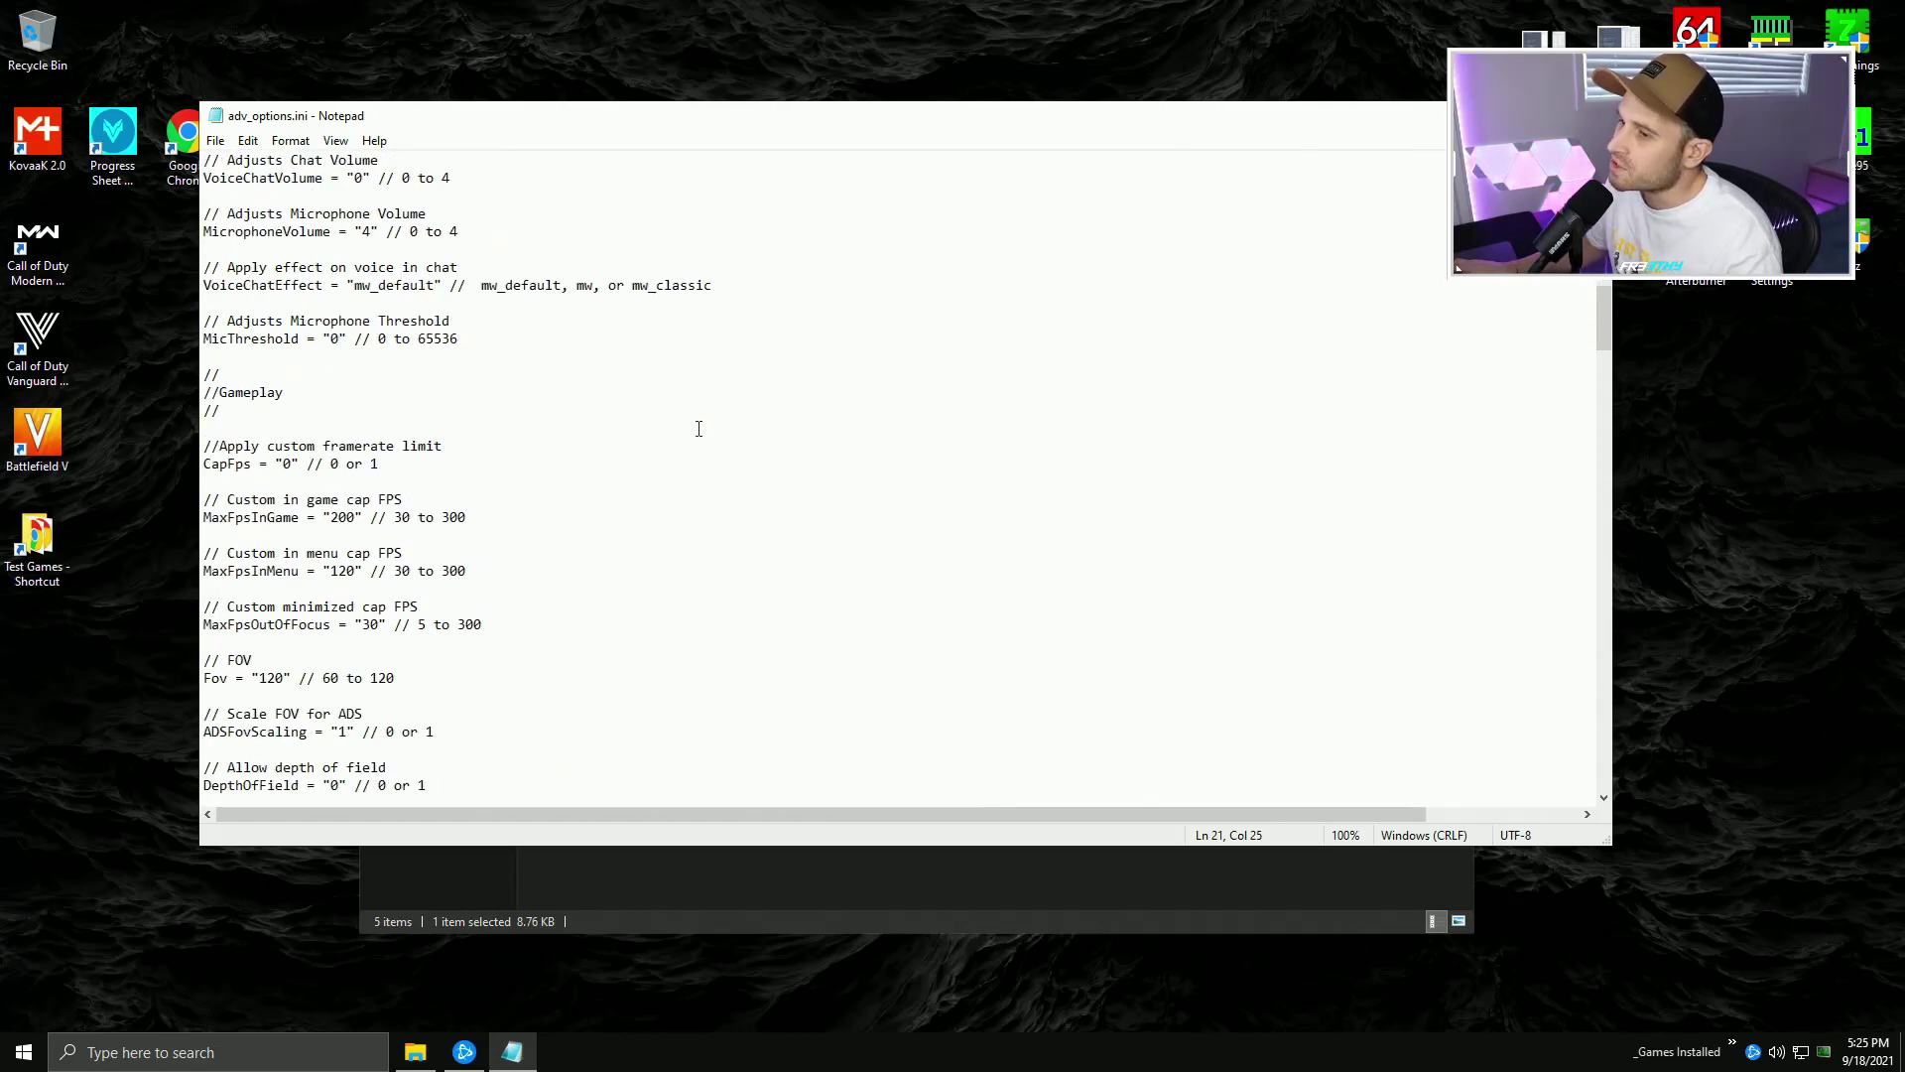
{"action": "scroll", "coordinate": [701, 508], "scroll_direction": "down", "scroll_amount": 4}
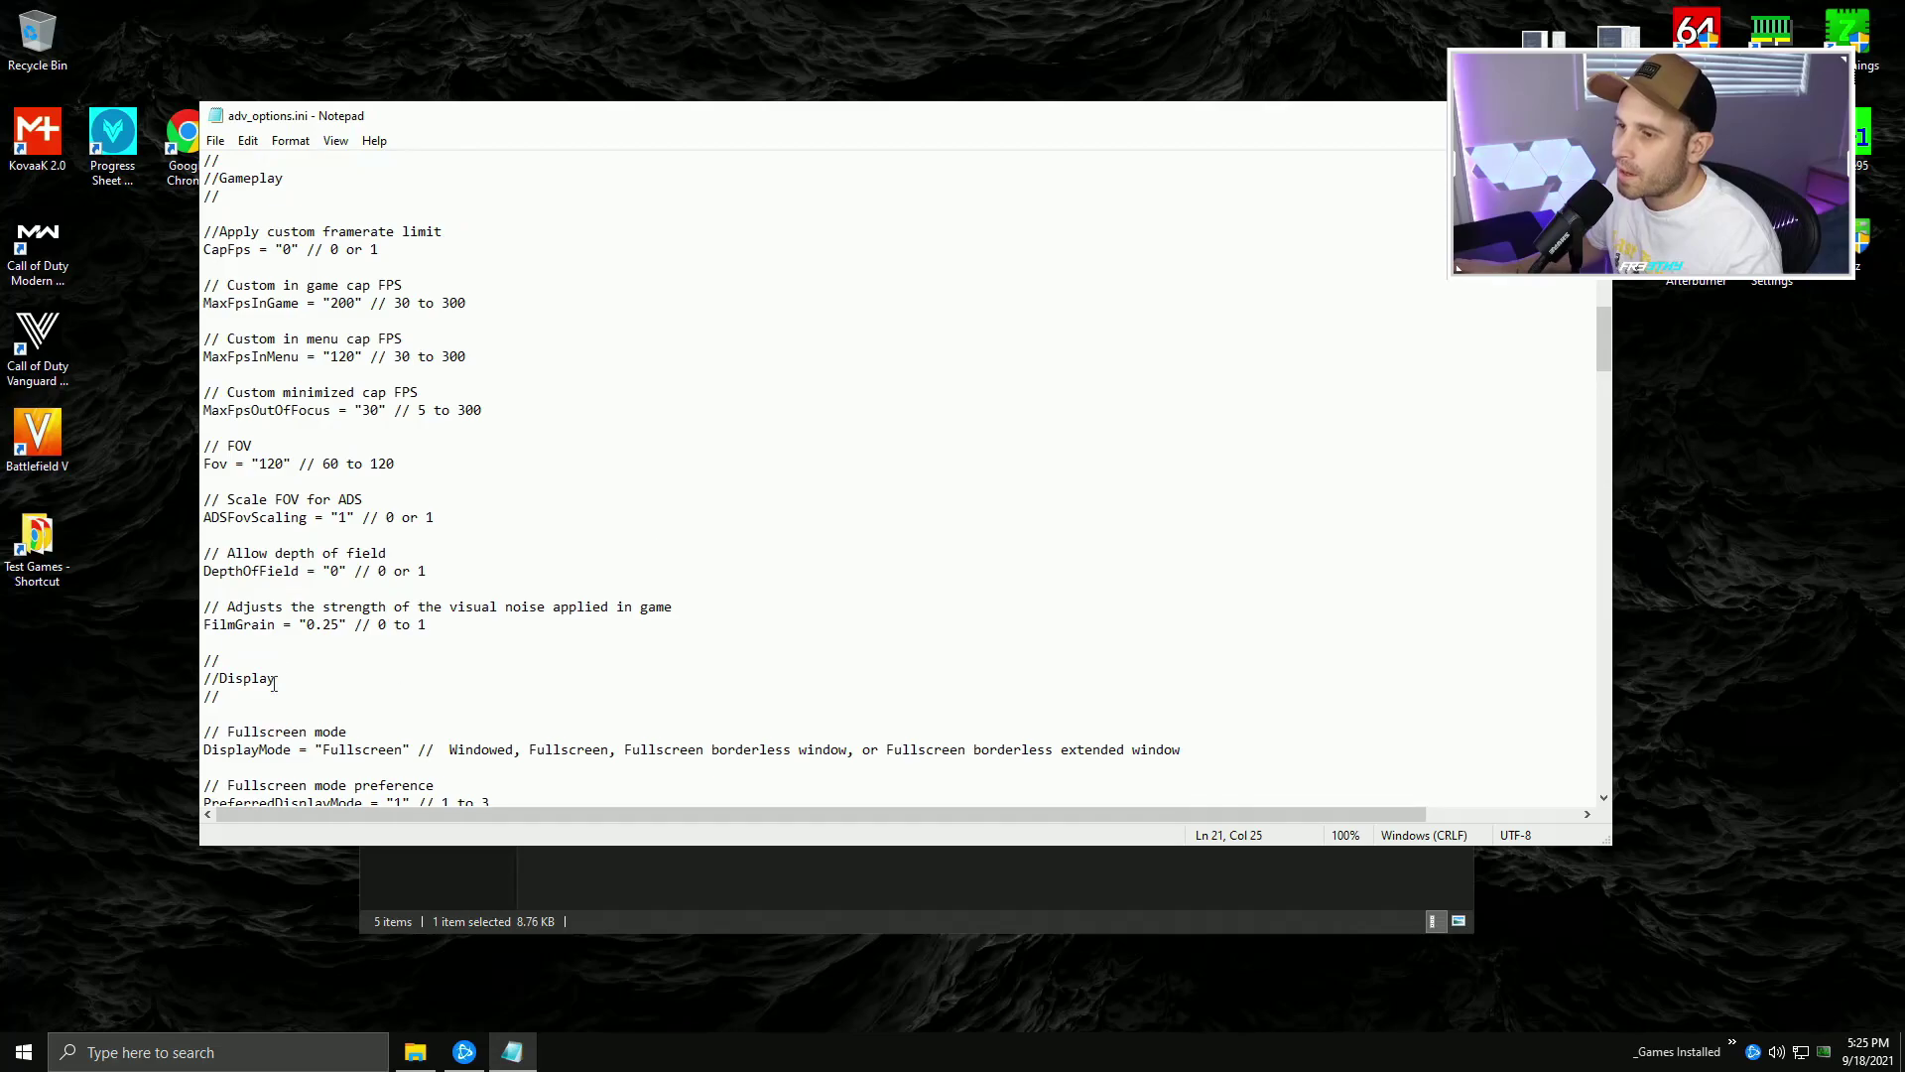
{"action": "left_click_drag", "start_coordinate": [342, 624], "coordinate": [304, 625]}
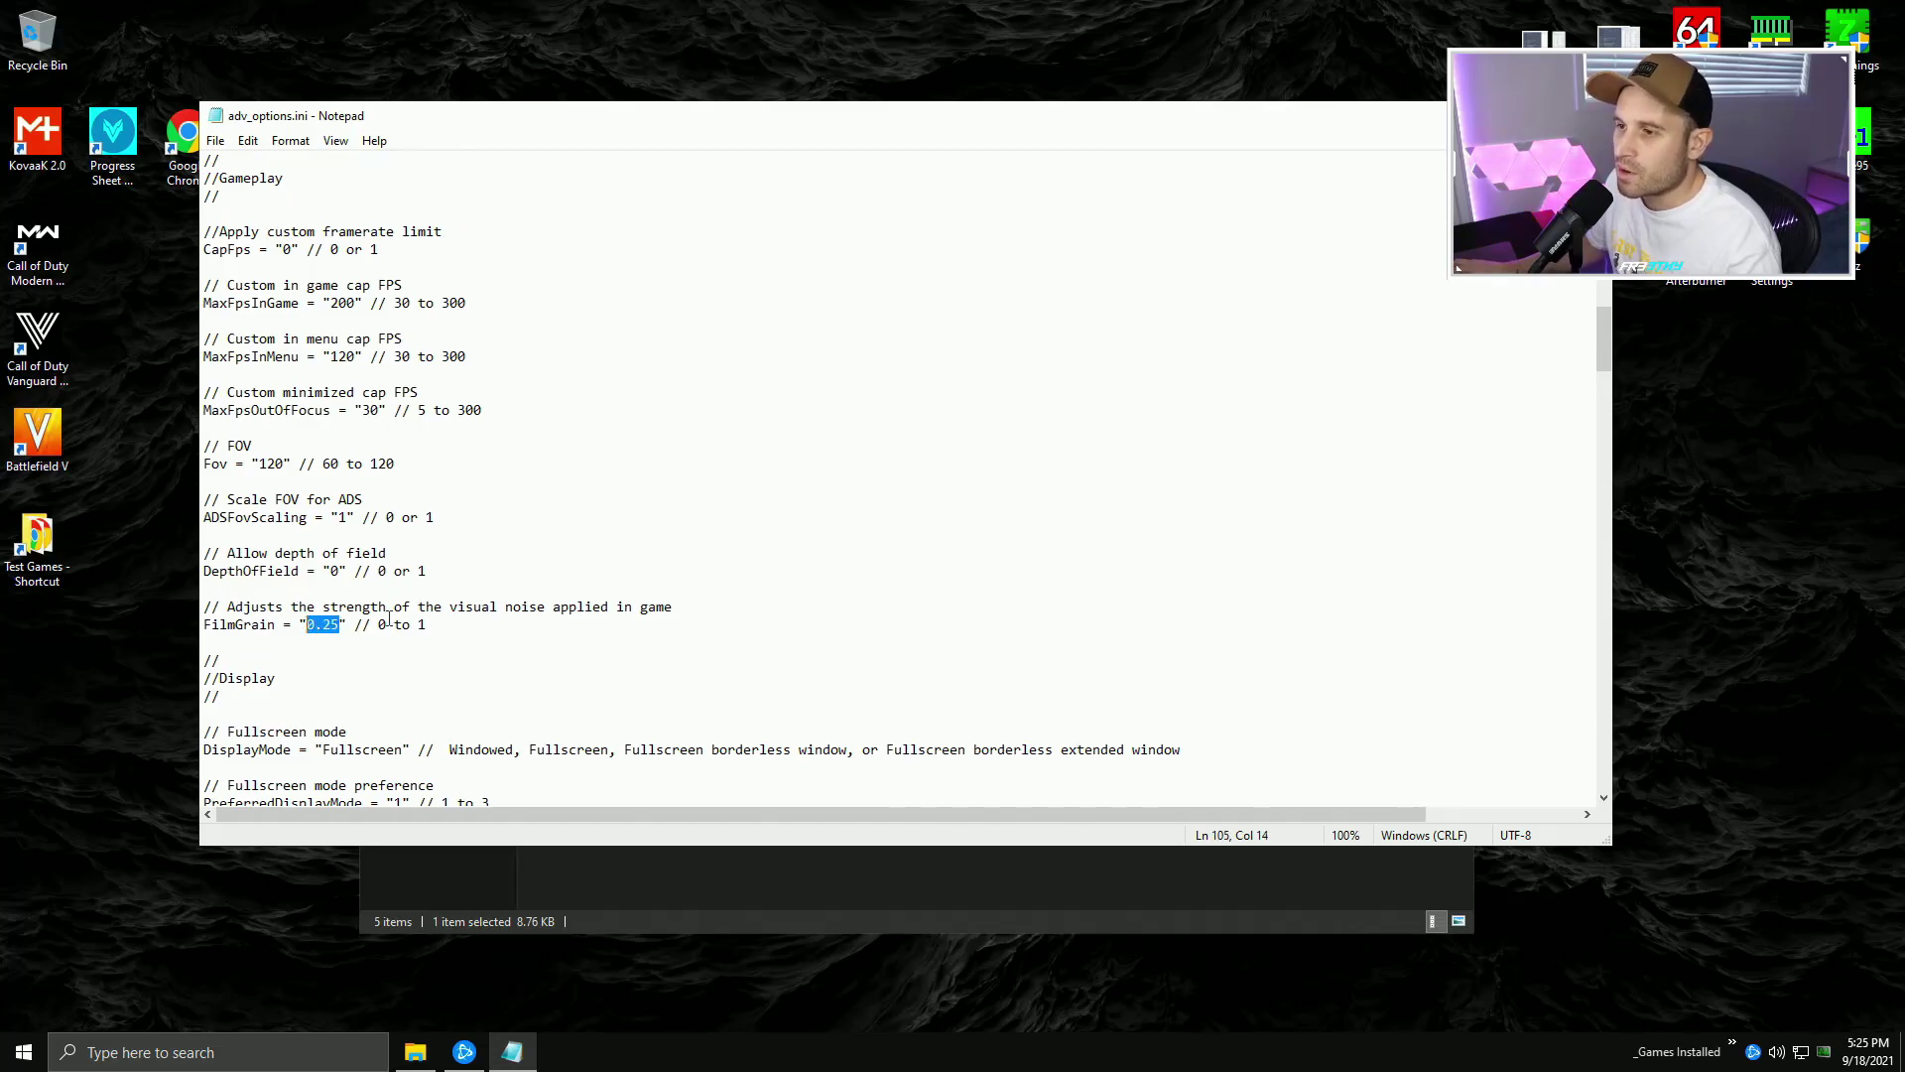
{"action": "key", "text": "ctrl+plus"}
{"action": "key", "text": "ctrl+plus"}
{"action": "key", "text": "ctrl+plus"}
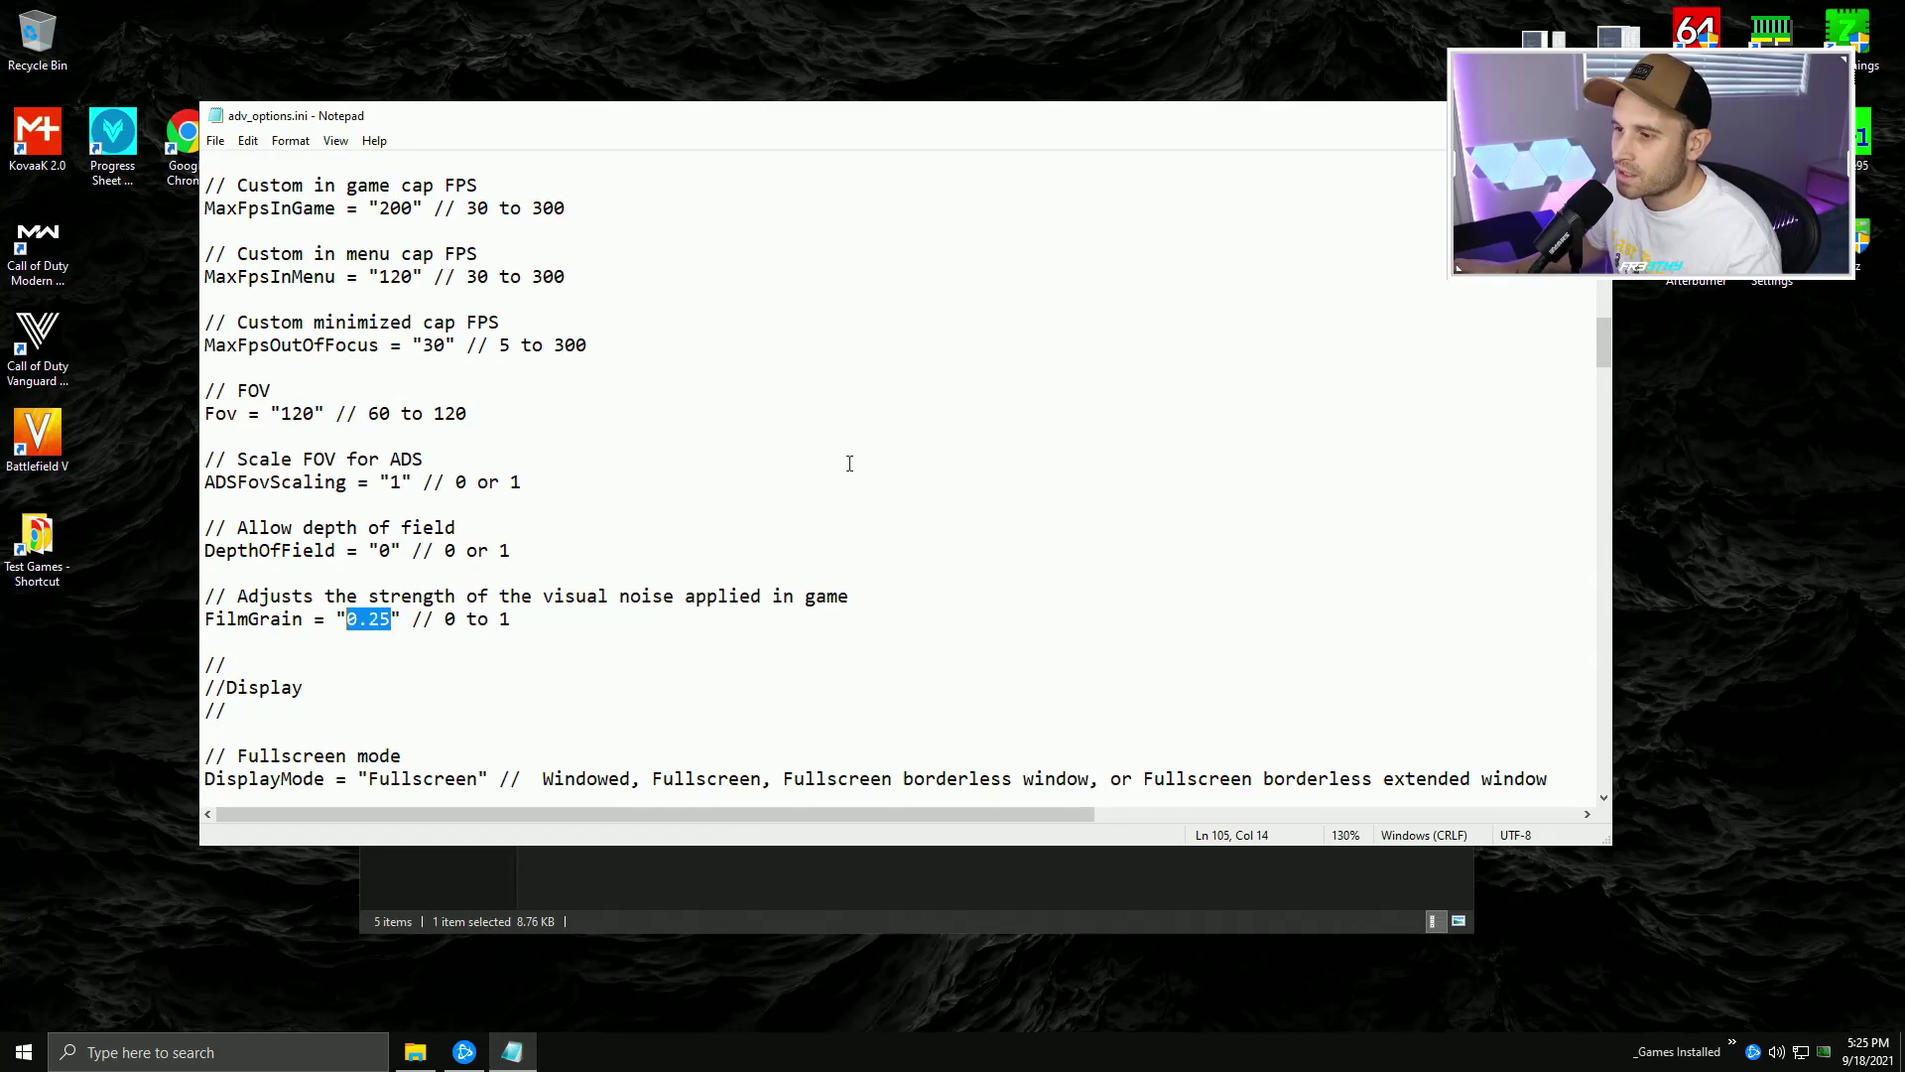
{"action": "scroll", "coordinate": [850, 459], "scroll_direction": "down", "scroll_amount": 1}
{"action": "left_click", "coordinate": [394, 552]}
{"action": "left_click_drag", "start_coordinate": [394, 551], "coordinate": [346, 552]}
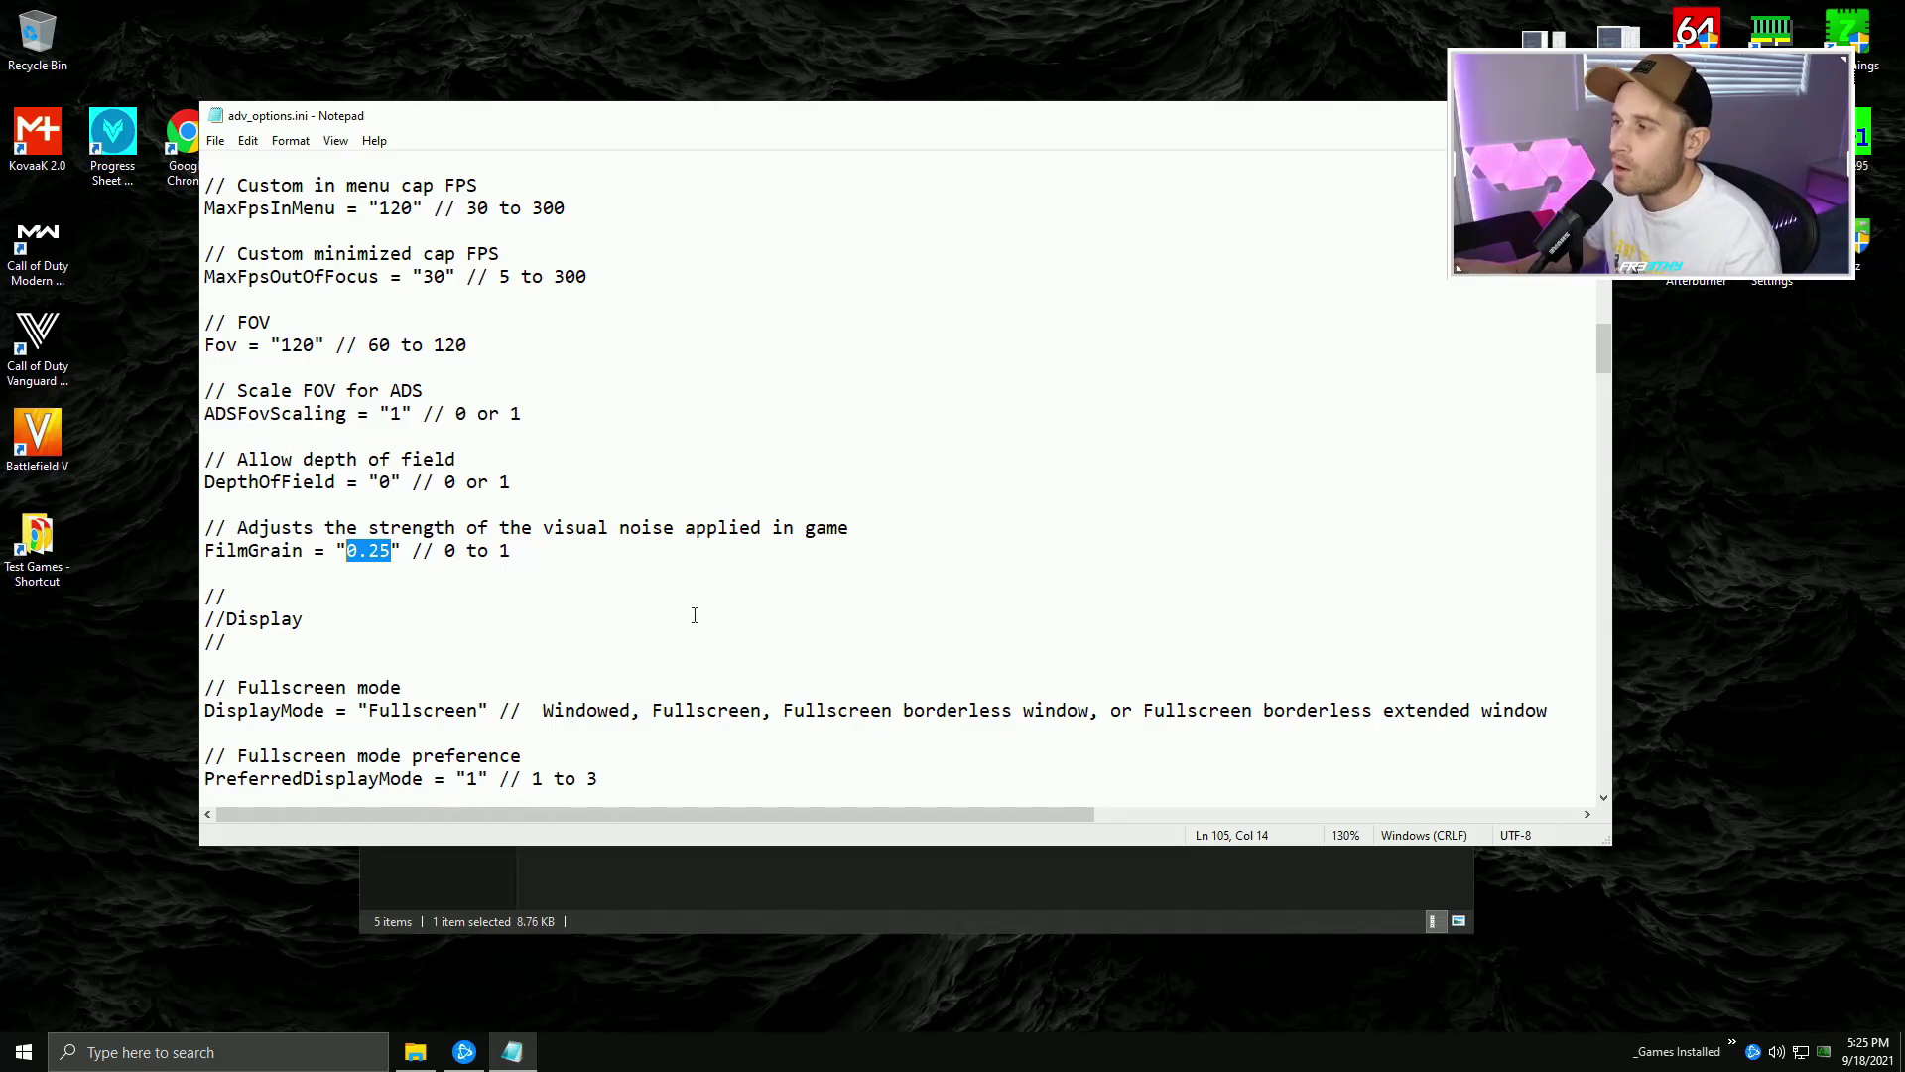
- Look through the display, graphics and mouse settings, and highlight the value of AMDSuperResolutionQuality
{"action": "scroll", "coordinate": [764, 511], "scroll_direction": "down", "scroll_amount": 1}
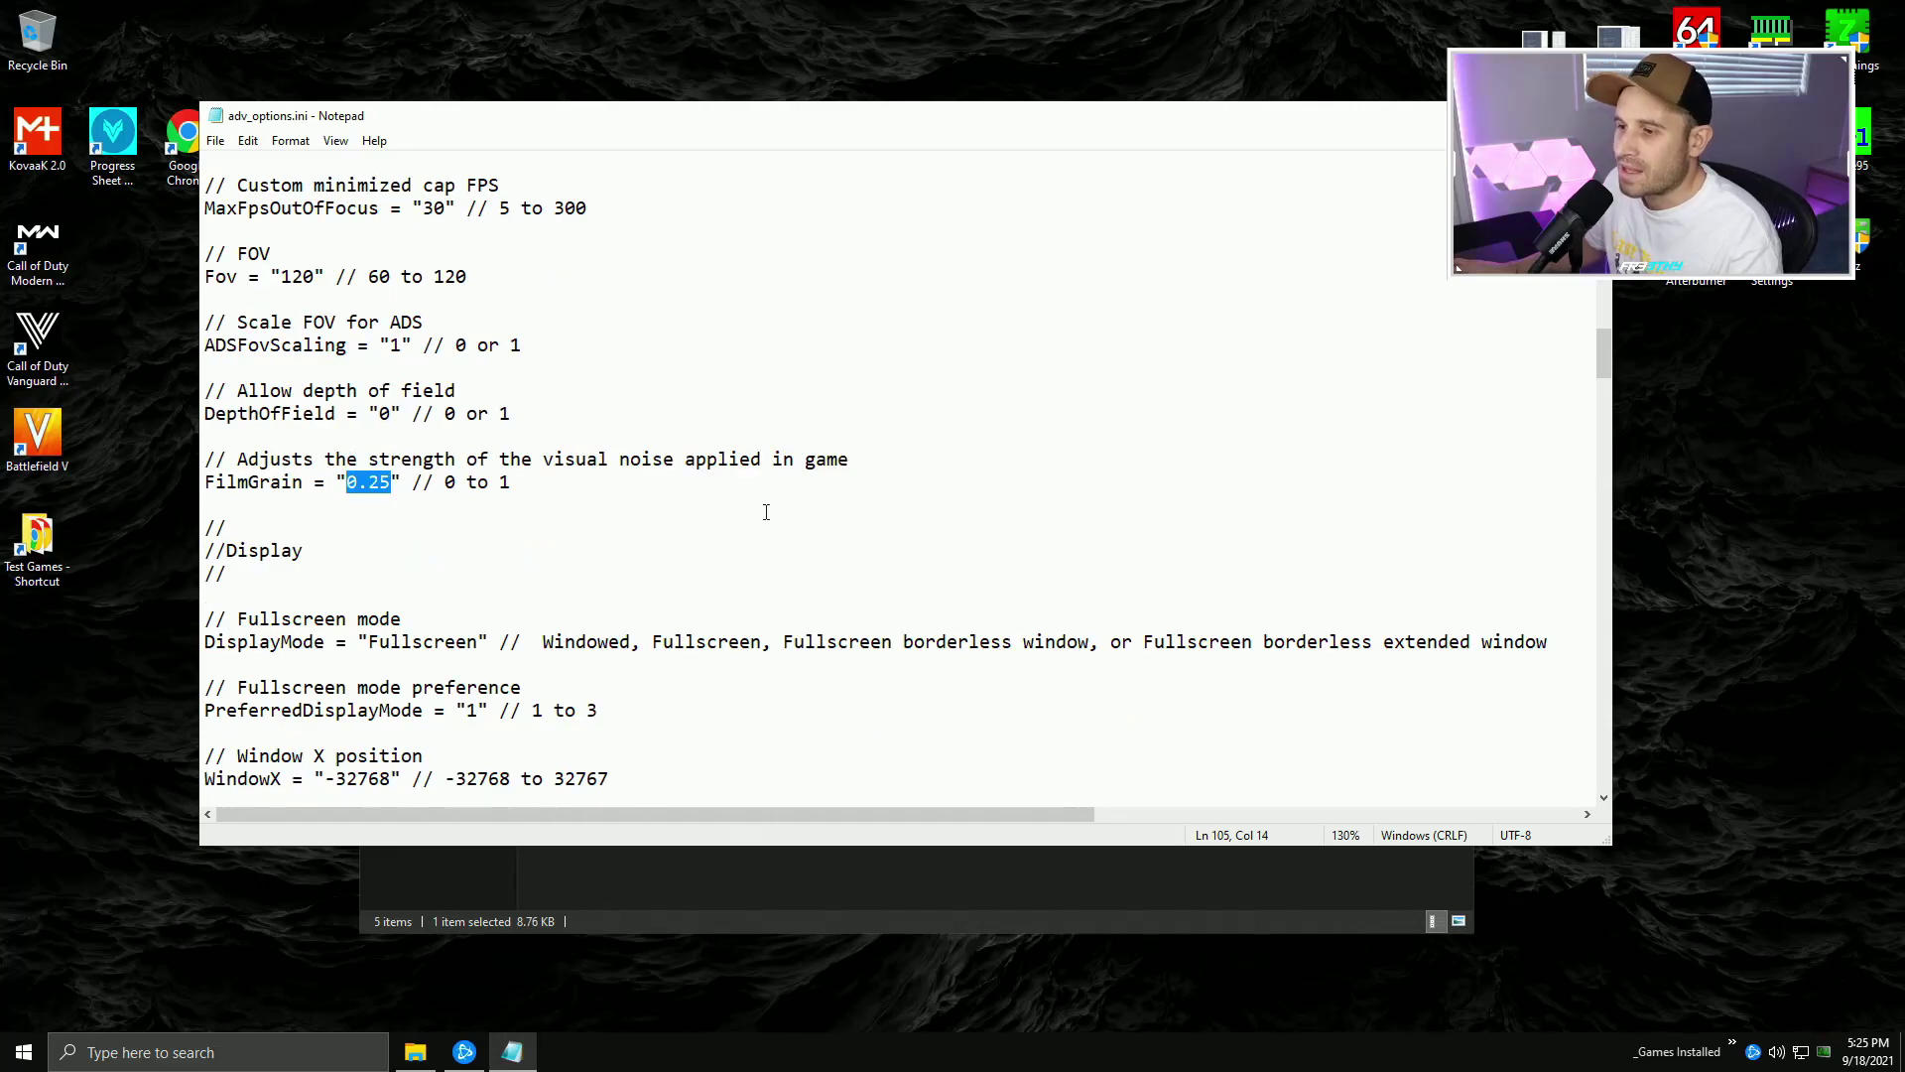
{"action": "scroll", "coordinate": [813, 476], "scroll_direction": "down", "scroll_amount": 4}
{"action": "scroll", "coordinate": [859, 541], "scroll_direction": "down", "scroll_amount": 1, "text": "ctrl"}
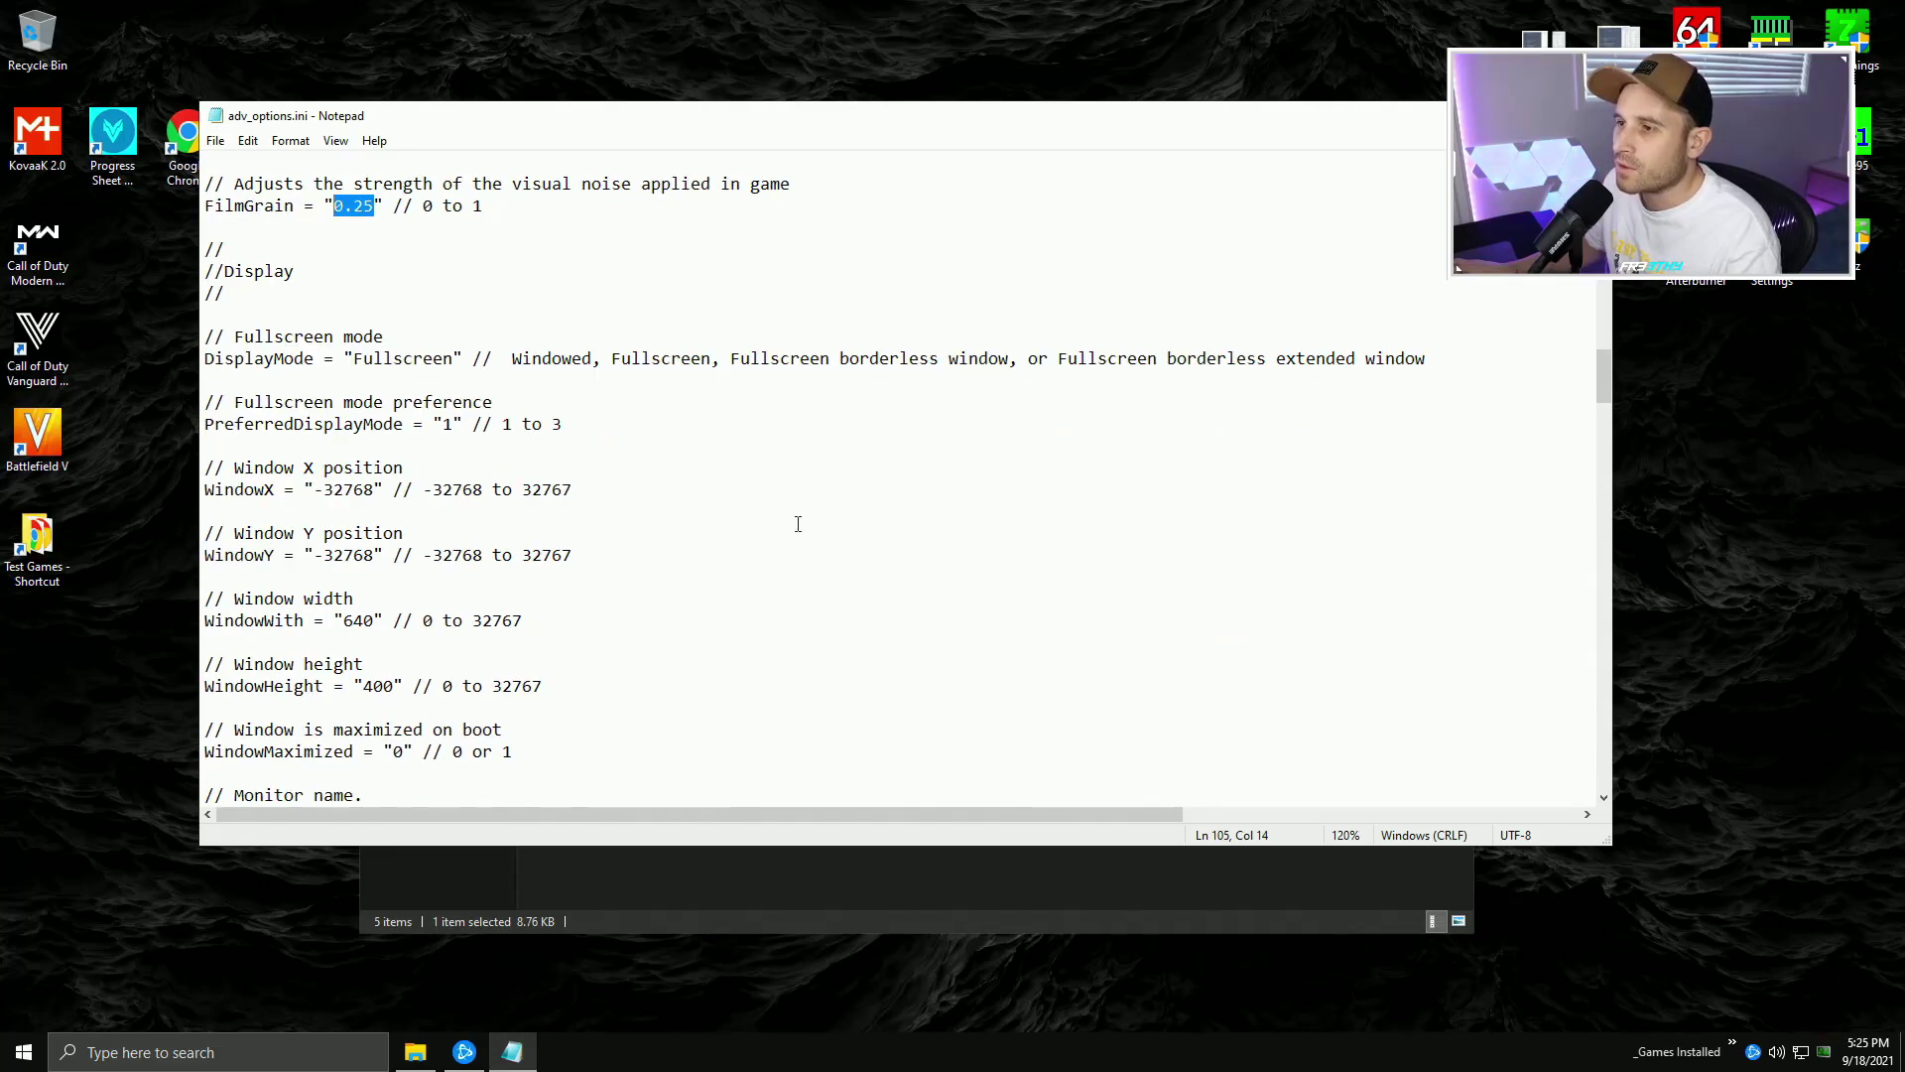
{"action": "scroll", "coordinate": [864, 510], "scroll_direction": "down", "scroll_amount": 20}
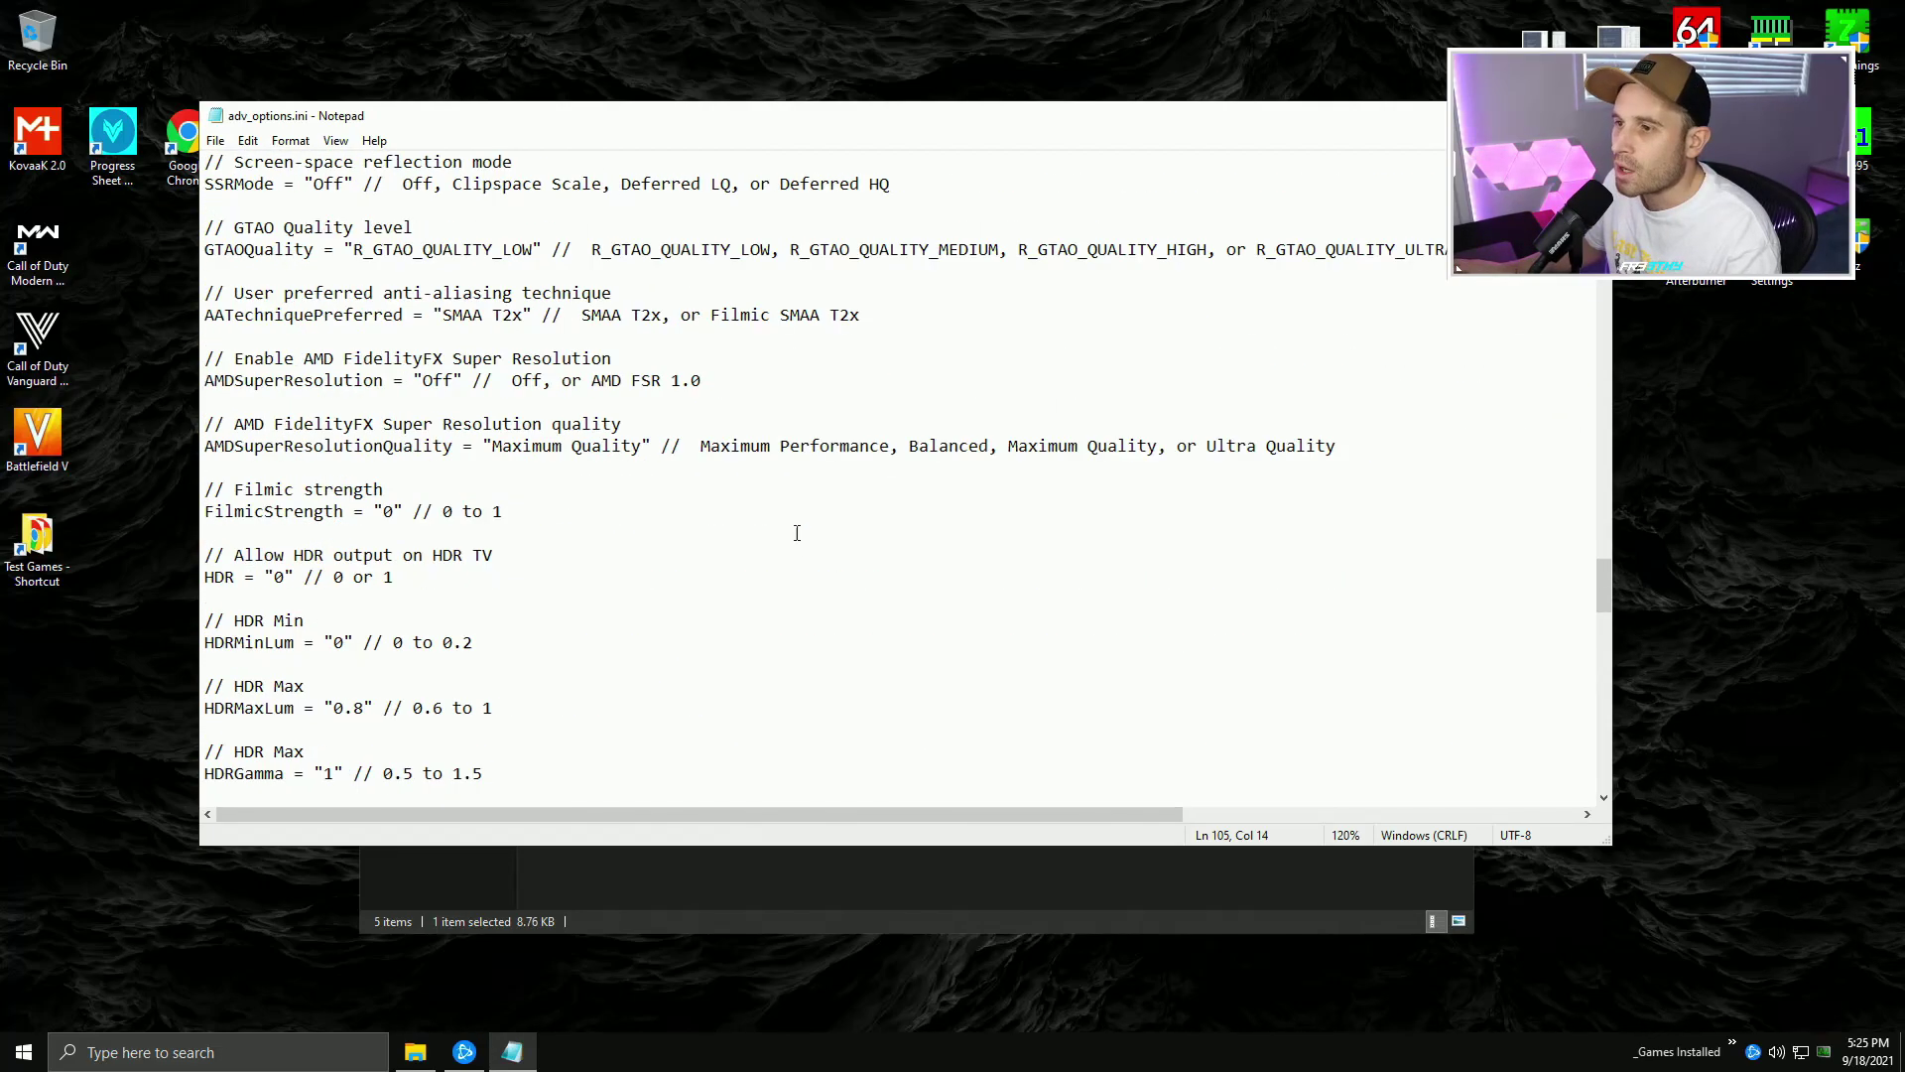
{"action": "scroll", "coordinate": [812, 524], "scroll_direction": "down", "scroll_amount": 20}
{"action": "scroll", "coordinate": [685, 600], "scroll_direction": "up", "scroll_amount": 6}
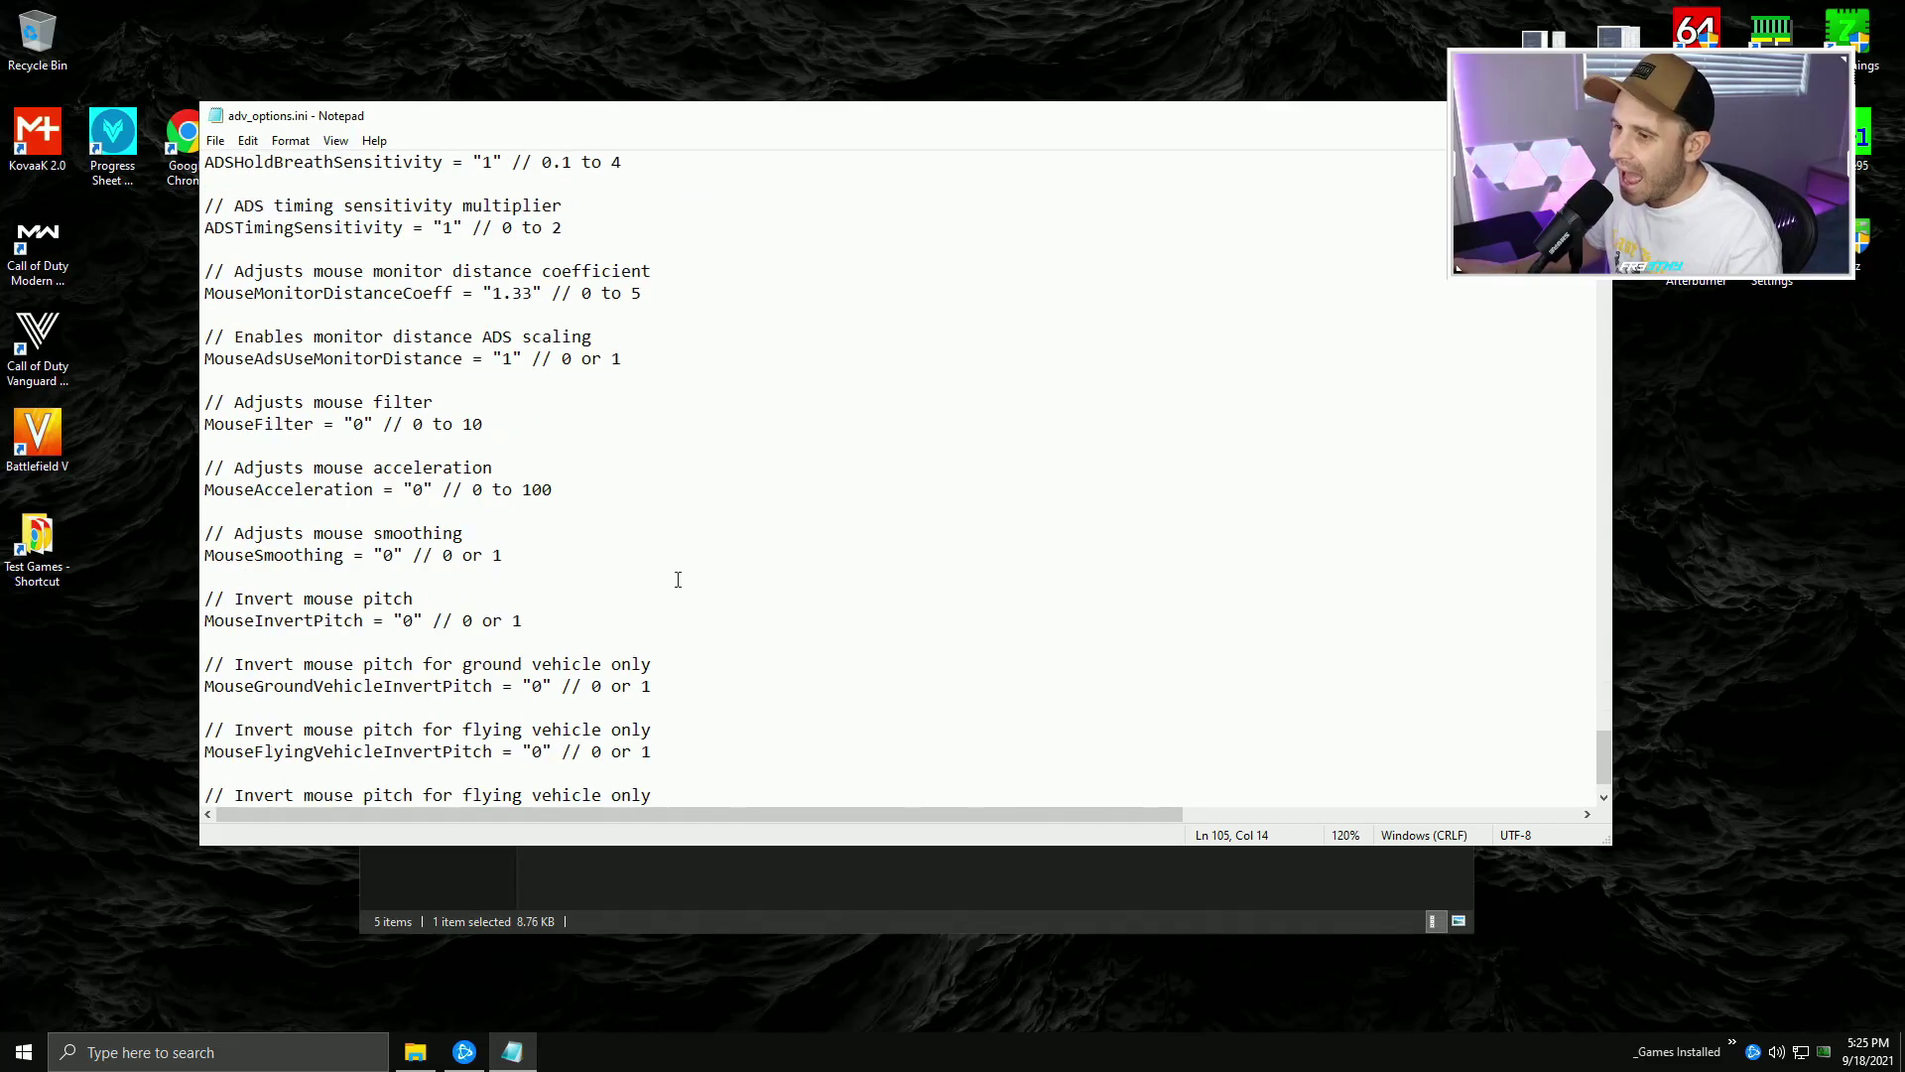
{"action": "scroll", "coordinate": [694, 595], "scroll_direction": "up", "scroll_amount": 20}
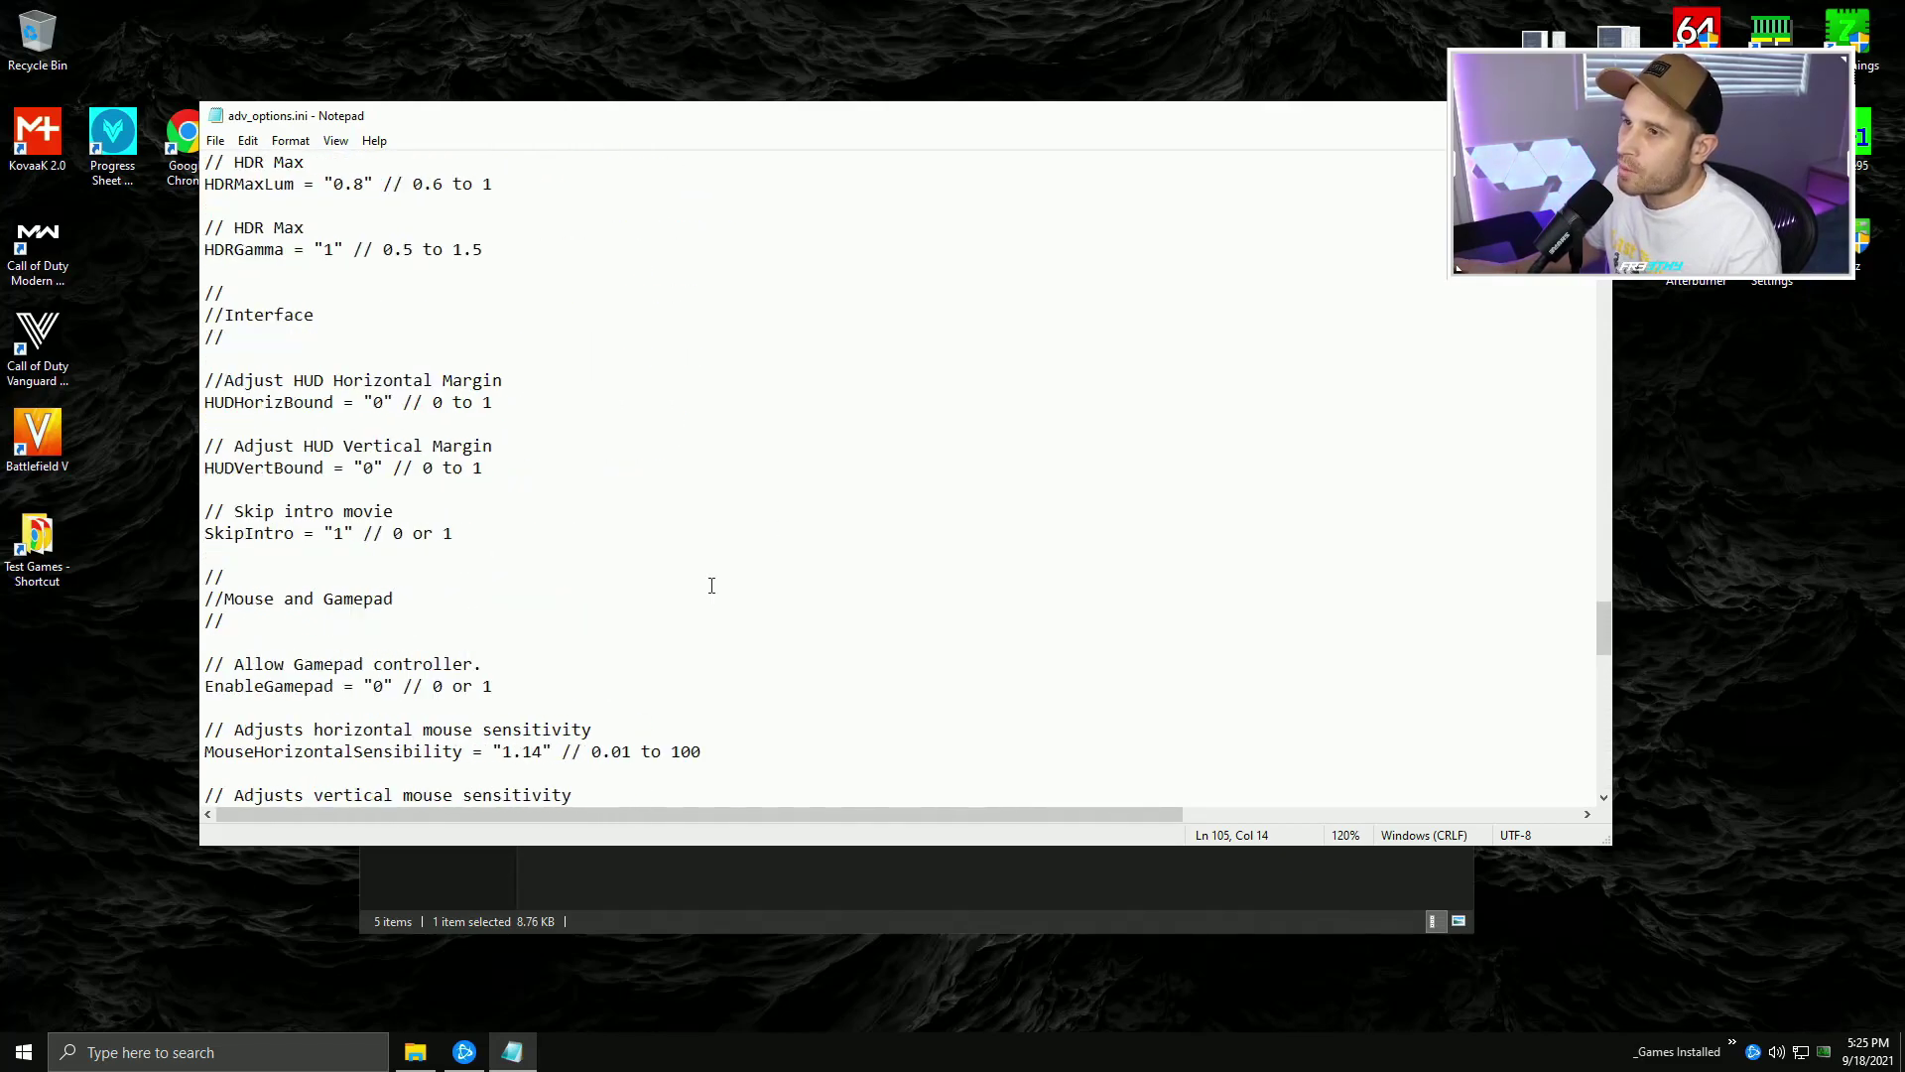
{"action": "scroll", "coordinate": [714, 587], "scroll_direction": "up", "scroll_amount": 4}
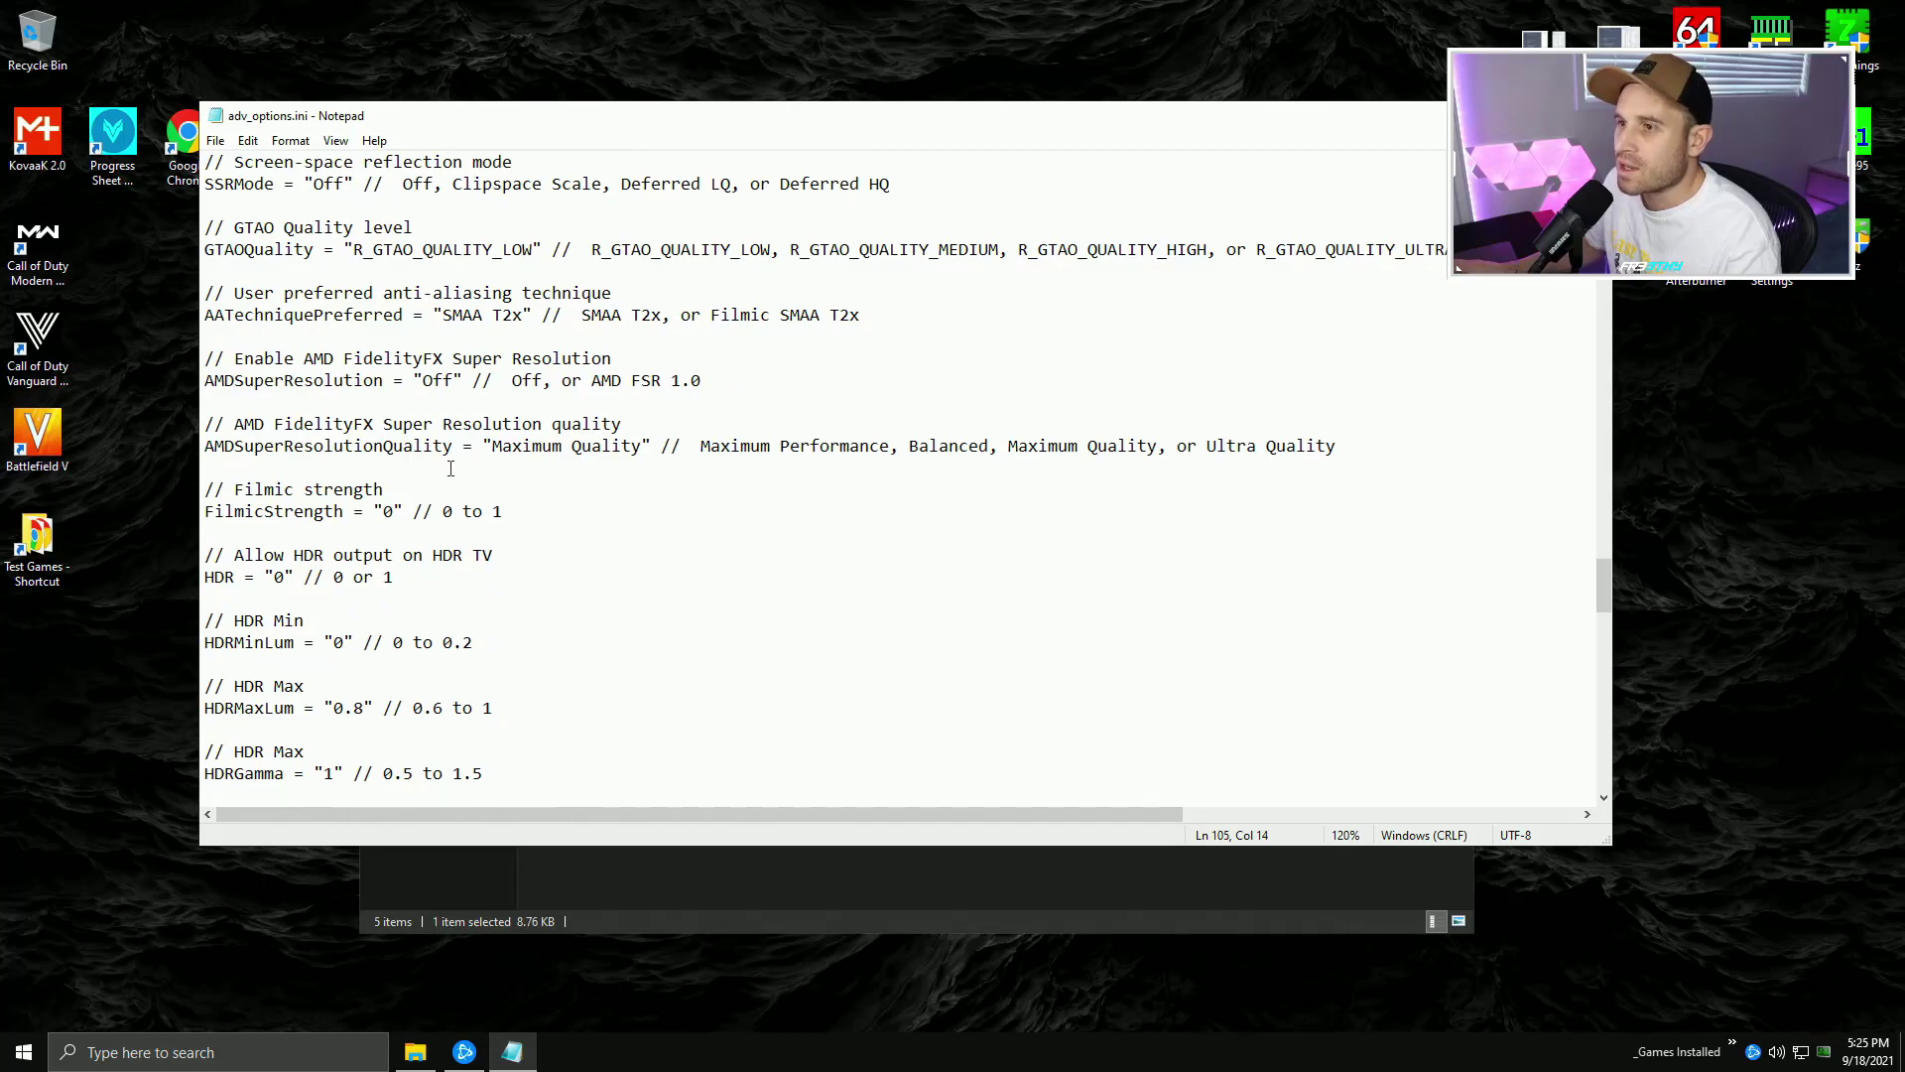
{"action": "left_click_drag", "start_coordinate": [454, 446], "coordinate": [224, 448]}
{"action": "left_click_drag", "start_coordinate": [644, 446], "coordinate": [499, 449]}
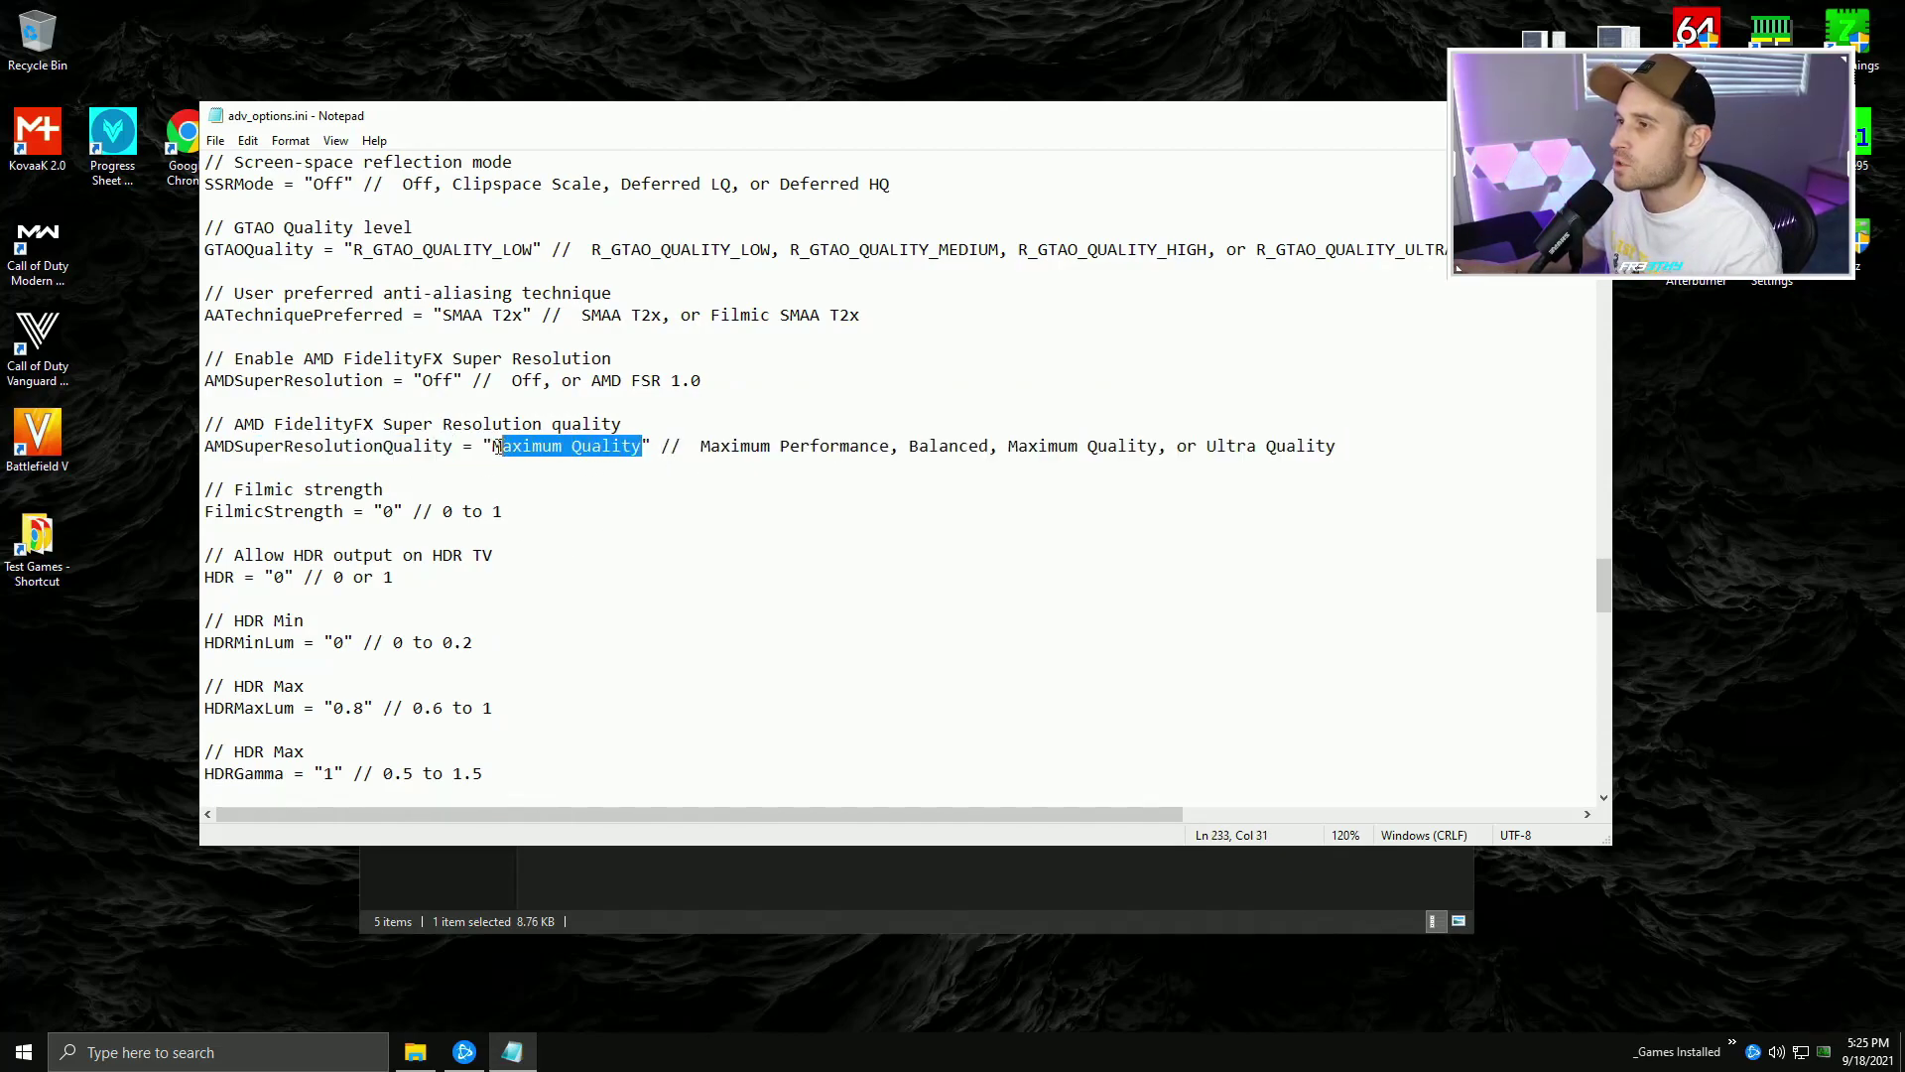
- Set AMDSuperResolutionQuality to "Maximum Performance" in adv_options.ini
{"action": "left_click", "coordinate": [969, 447]}
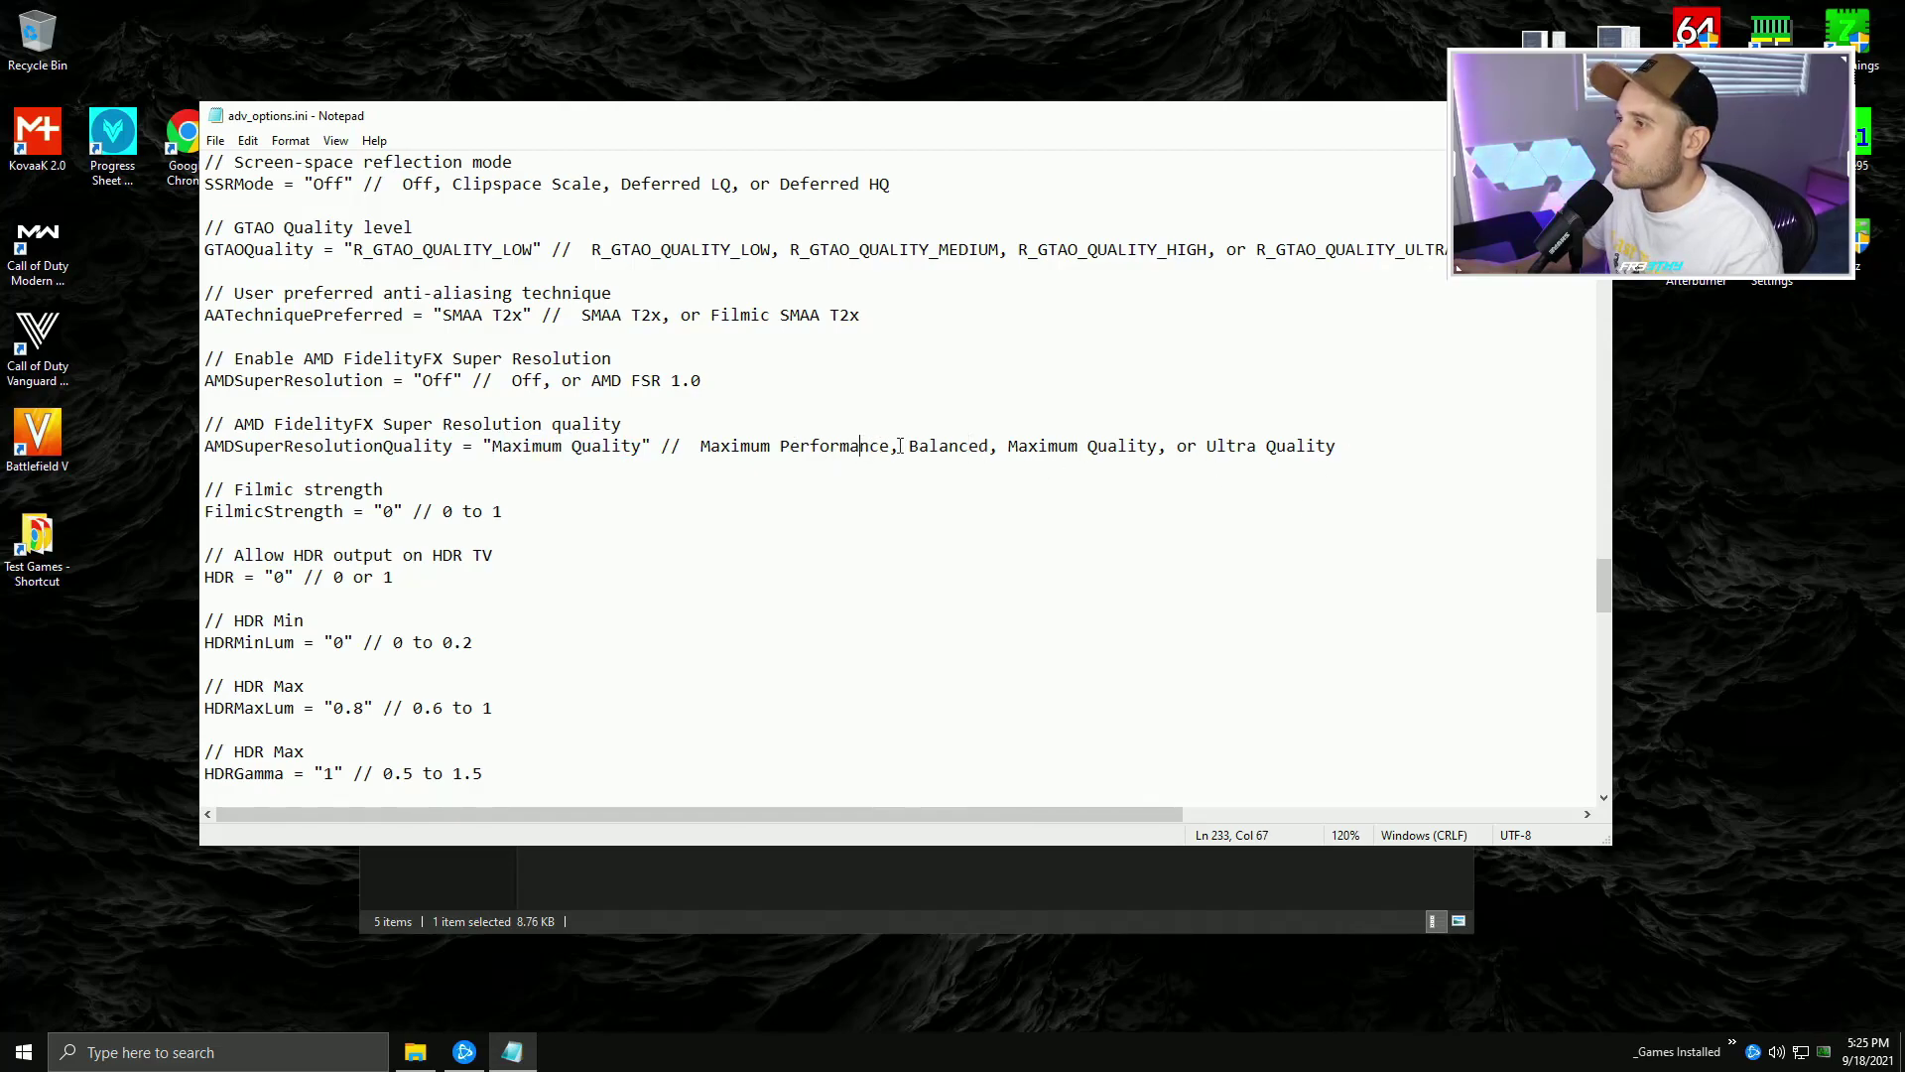
{"action": "left_click_drag", "start_coordinate": [893, 447], "coordinate": [496, 454]}
{"action": "type", "text": "Maximum Performance"}
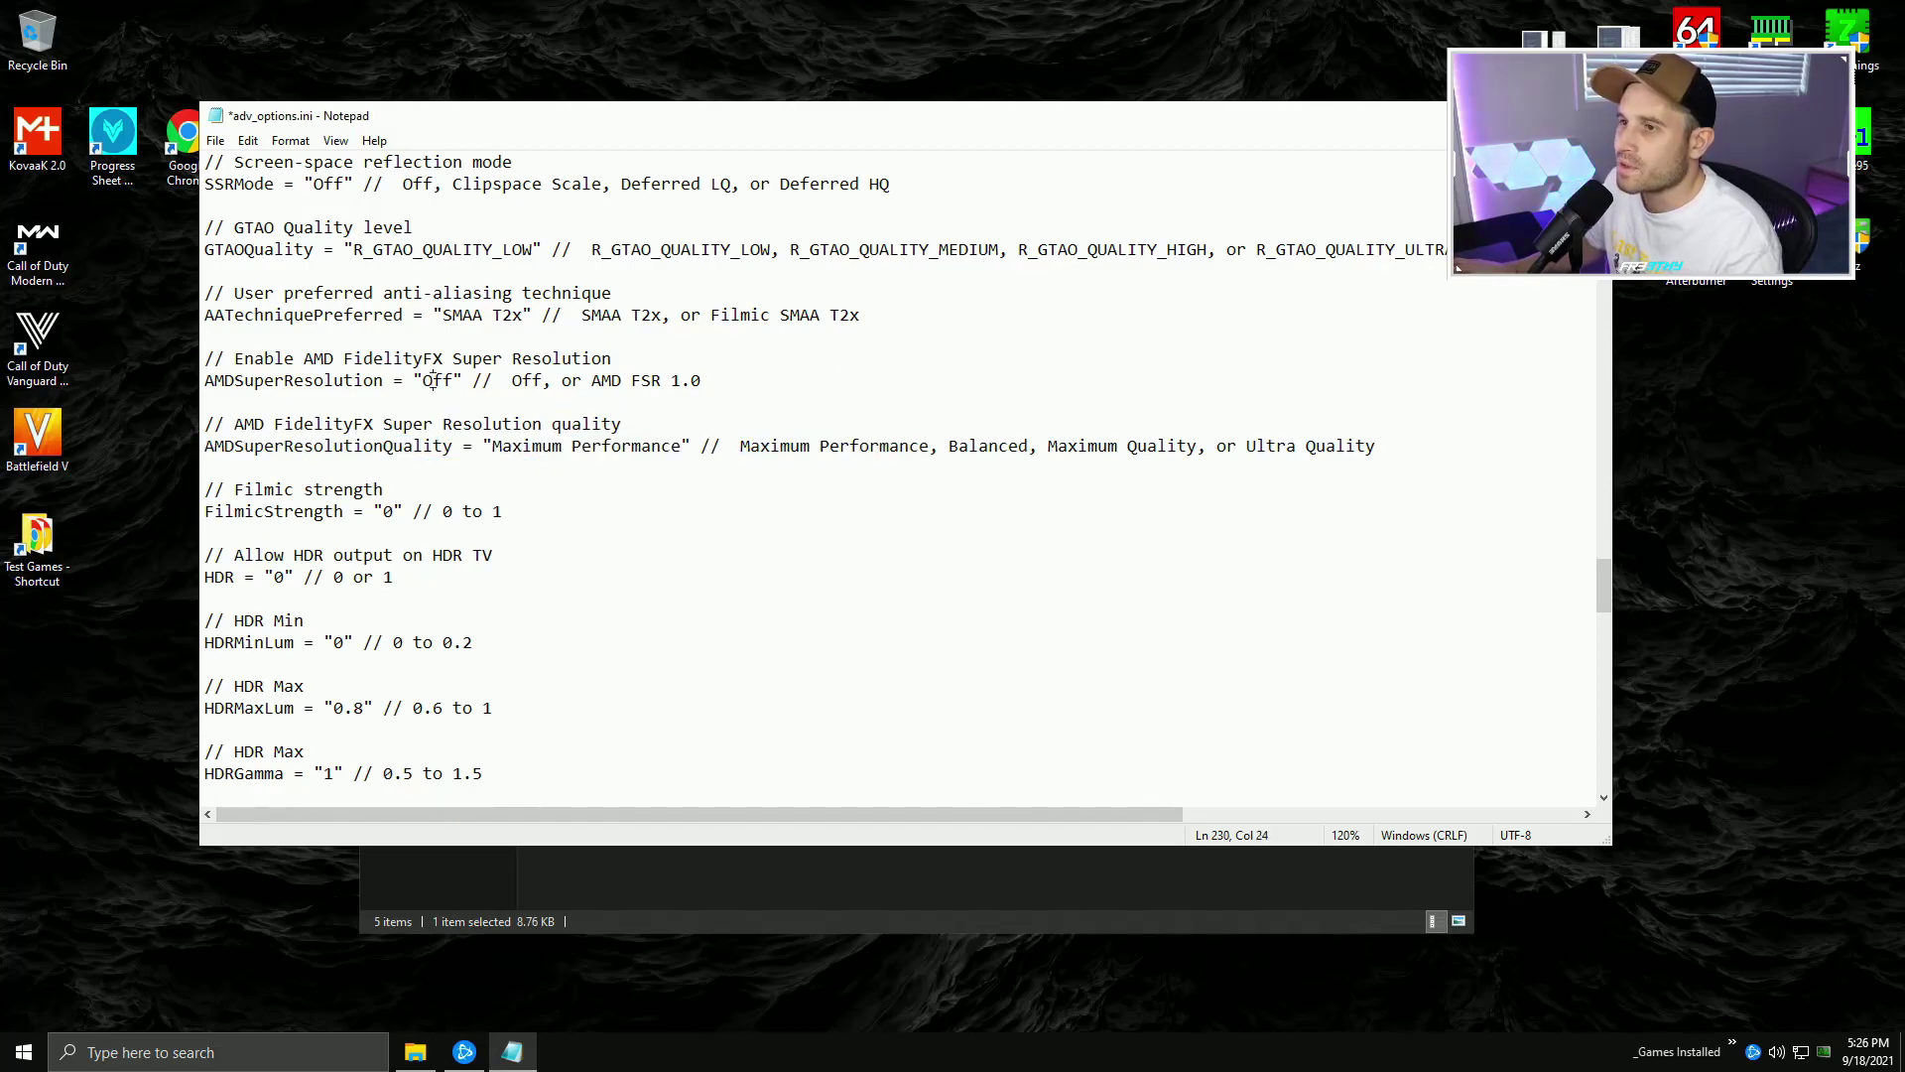
- Set AMDSuperResolution to "AMD FSR 1.0" by copying the option name from its comment
{"action": "left_click_drag", "start_coordinate": [383, 381], "coordinate": [235, 381]}
{"action": "left_click", "coordinate": [344, 363]}
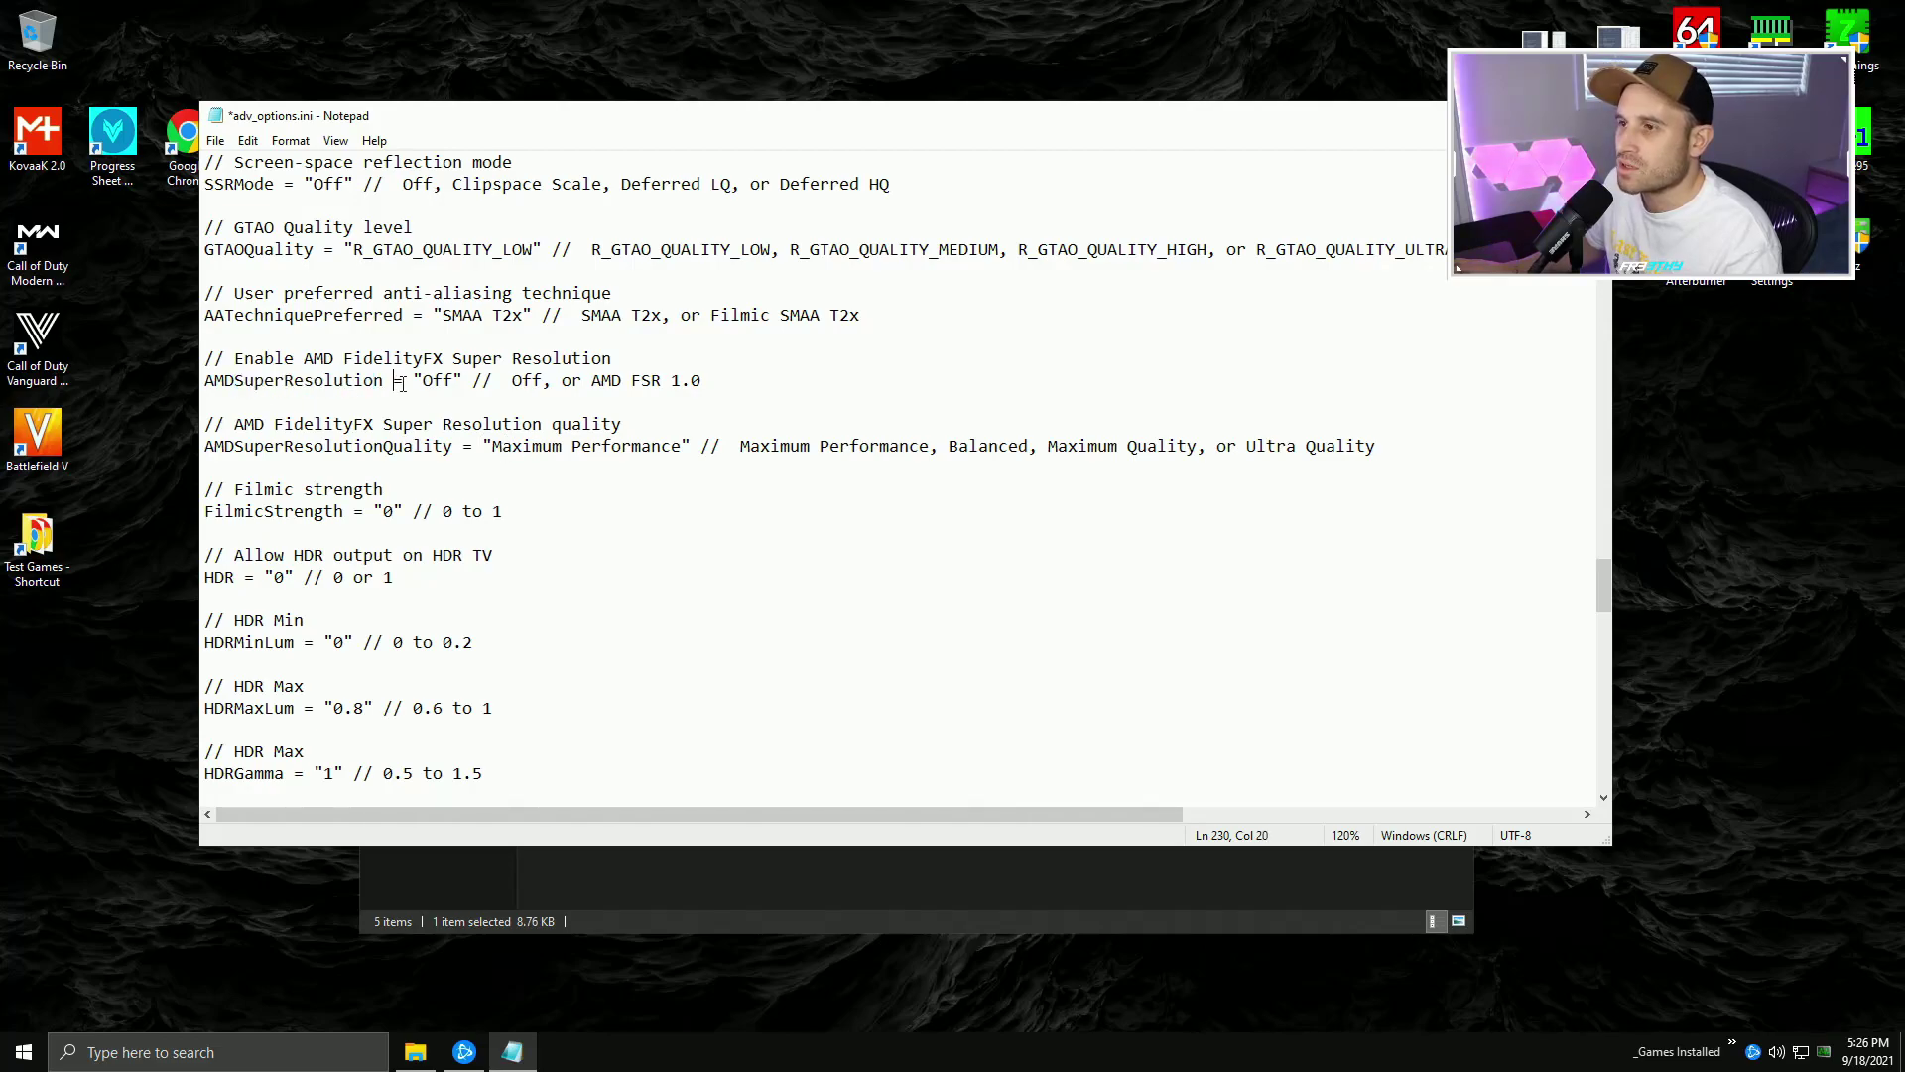
{"action": "left_click_drag", "start_coordinate": [377, 446], "coordinate": [320, 425]}
{"action": "left_click", "coordinate": [553, 380]}
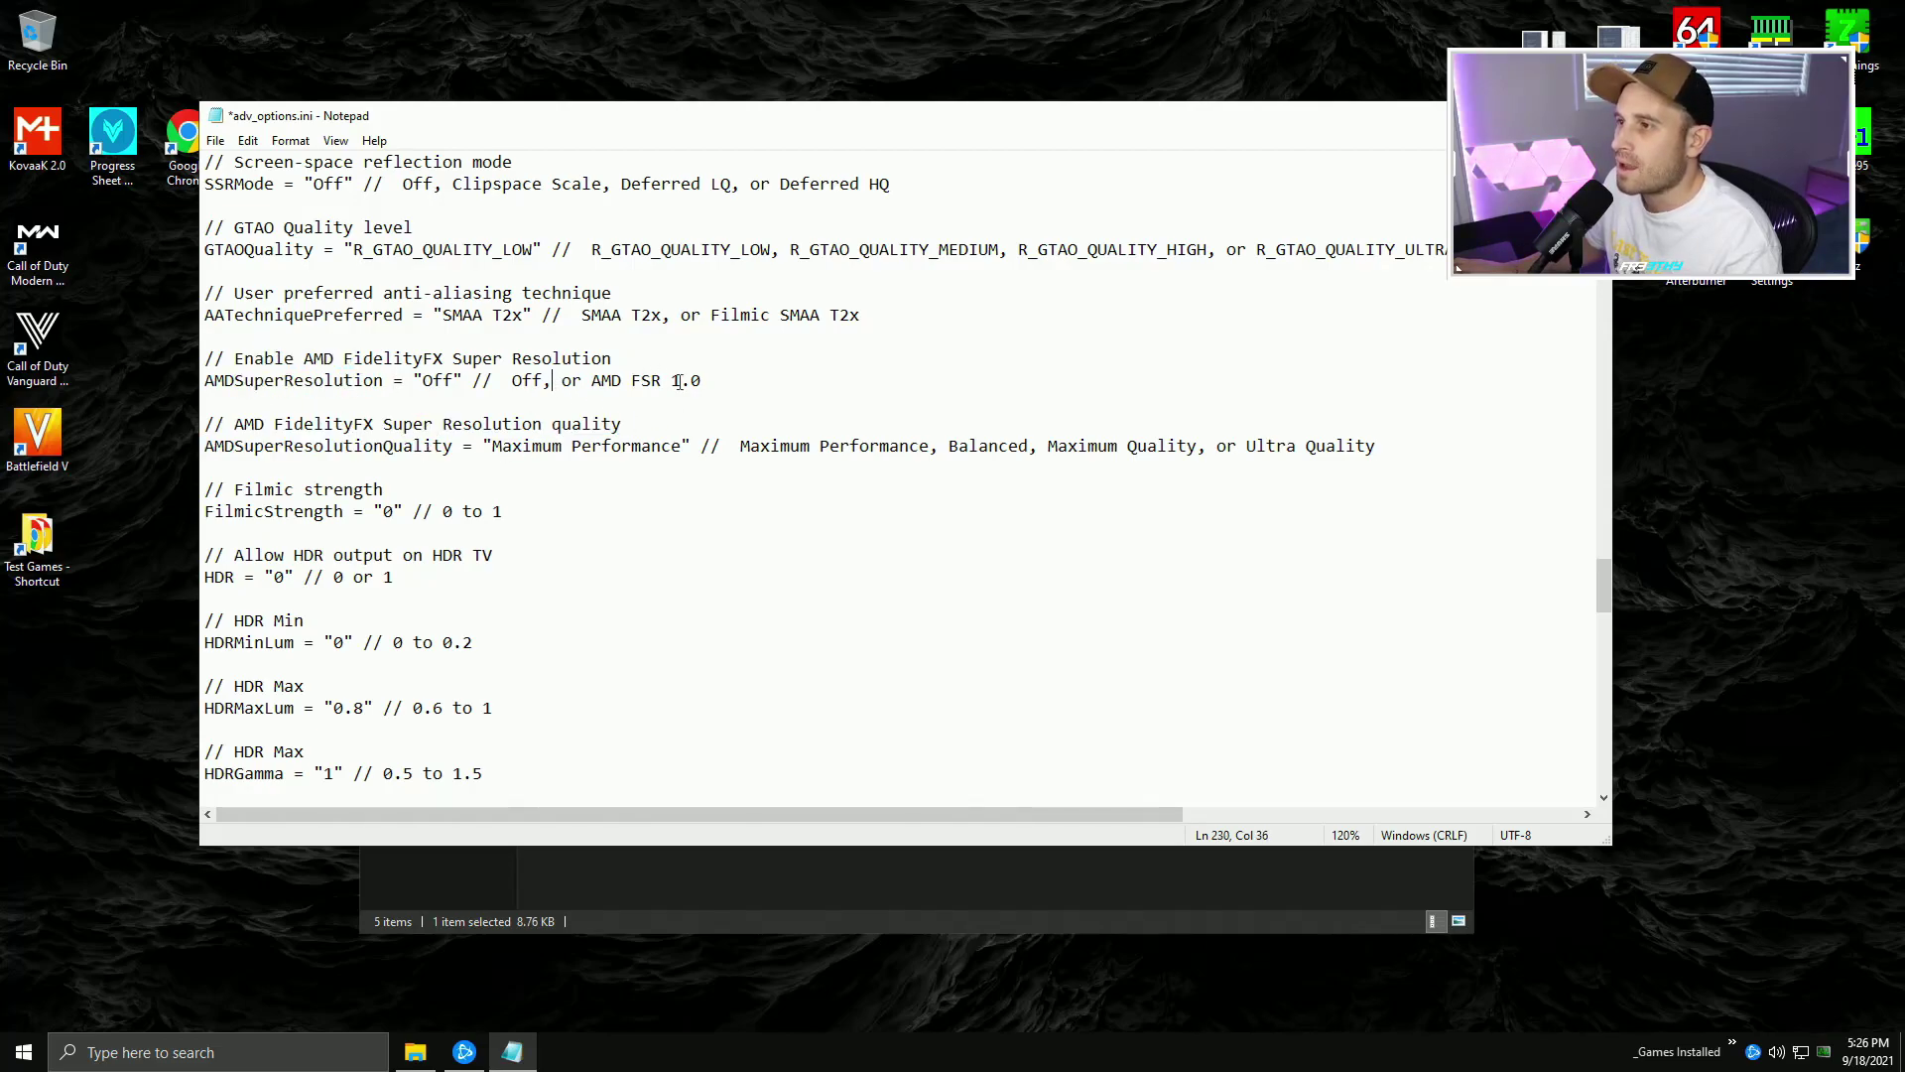
{"action": "left_click_drag", "start_coordinate": [702, 380], "coordinate": [591, 380]}
{"action": "key", "text": "ctrl+c"}
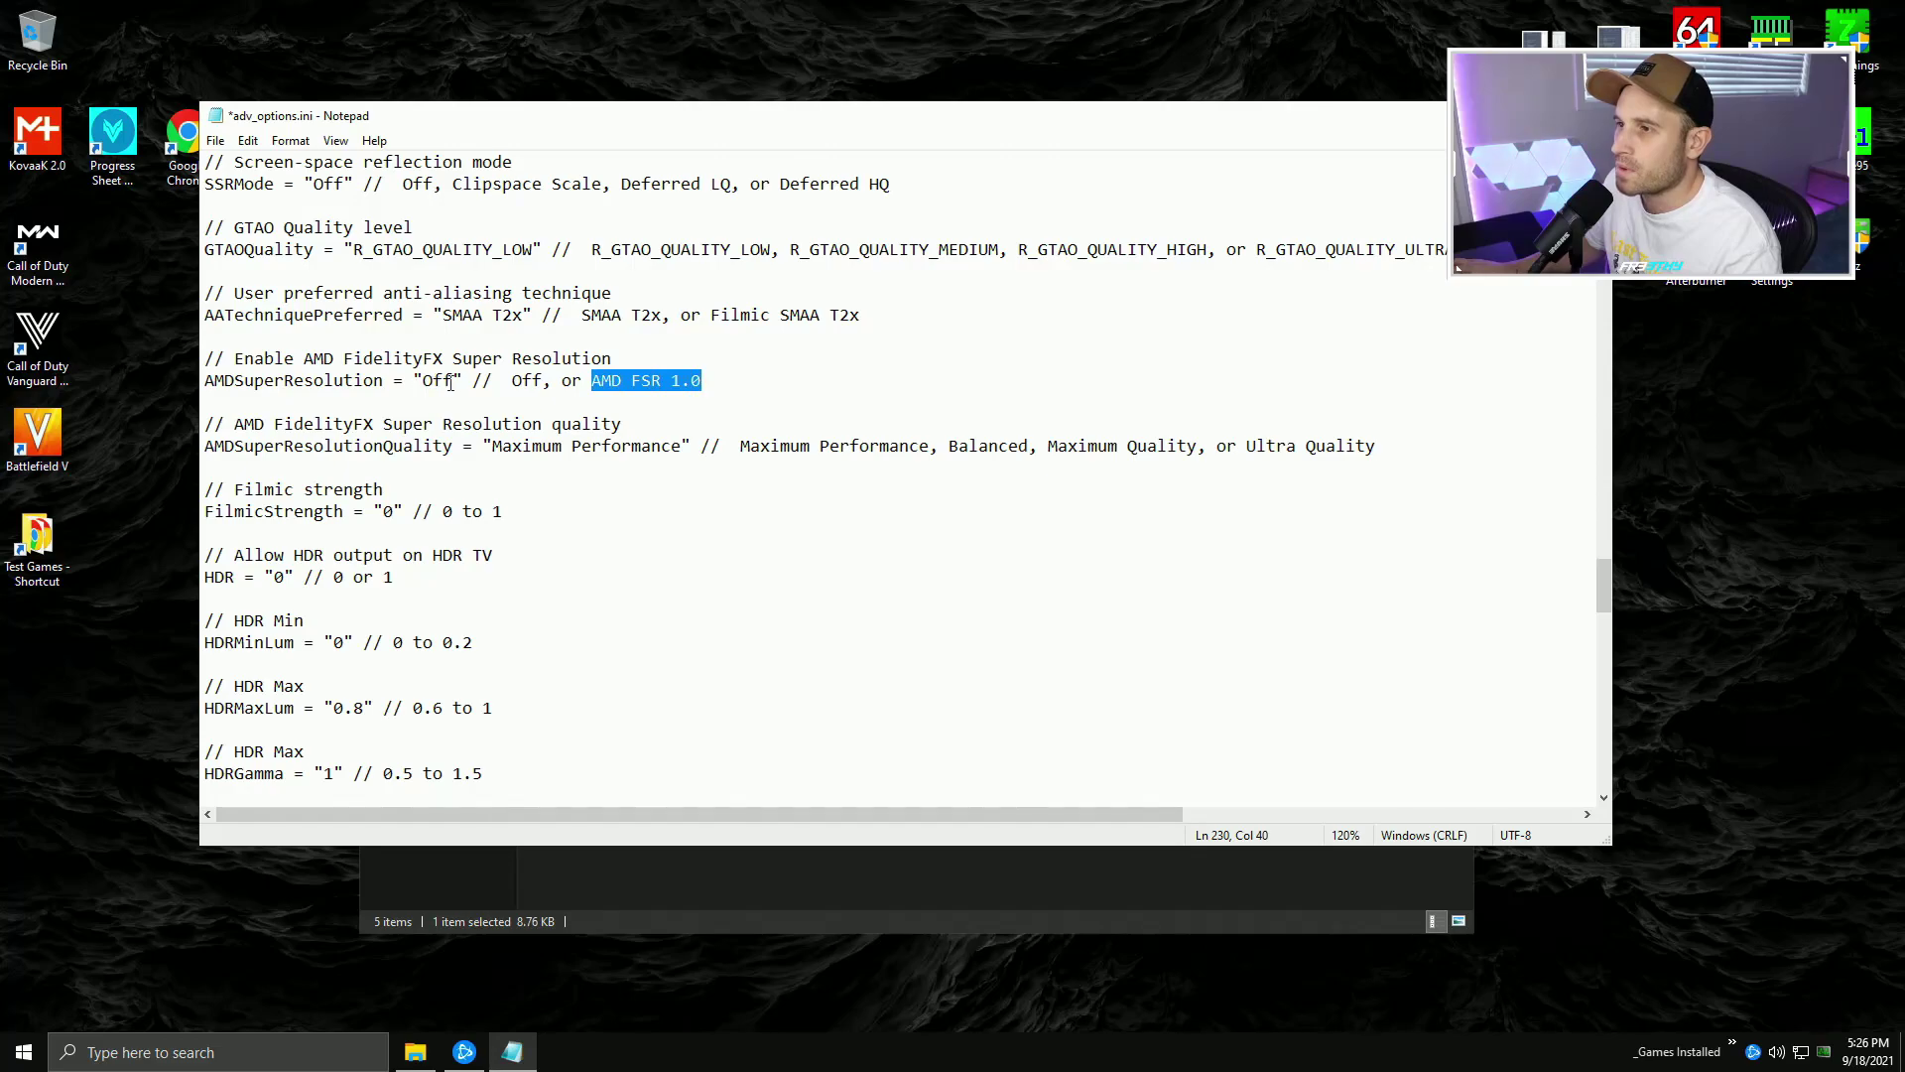
{"action": "double_click", "coordinate": [448, 383]}
{"action": "key", "text": "ctrl+v"}
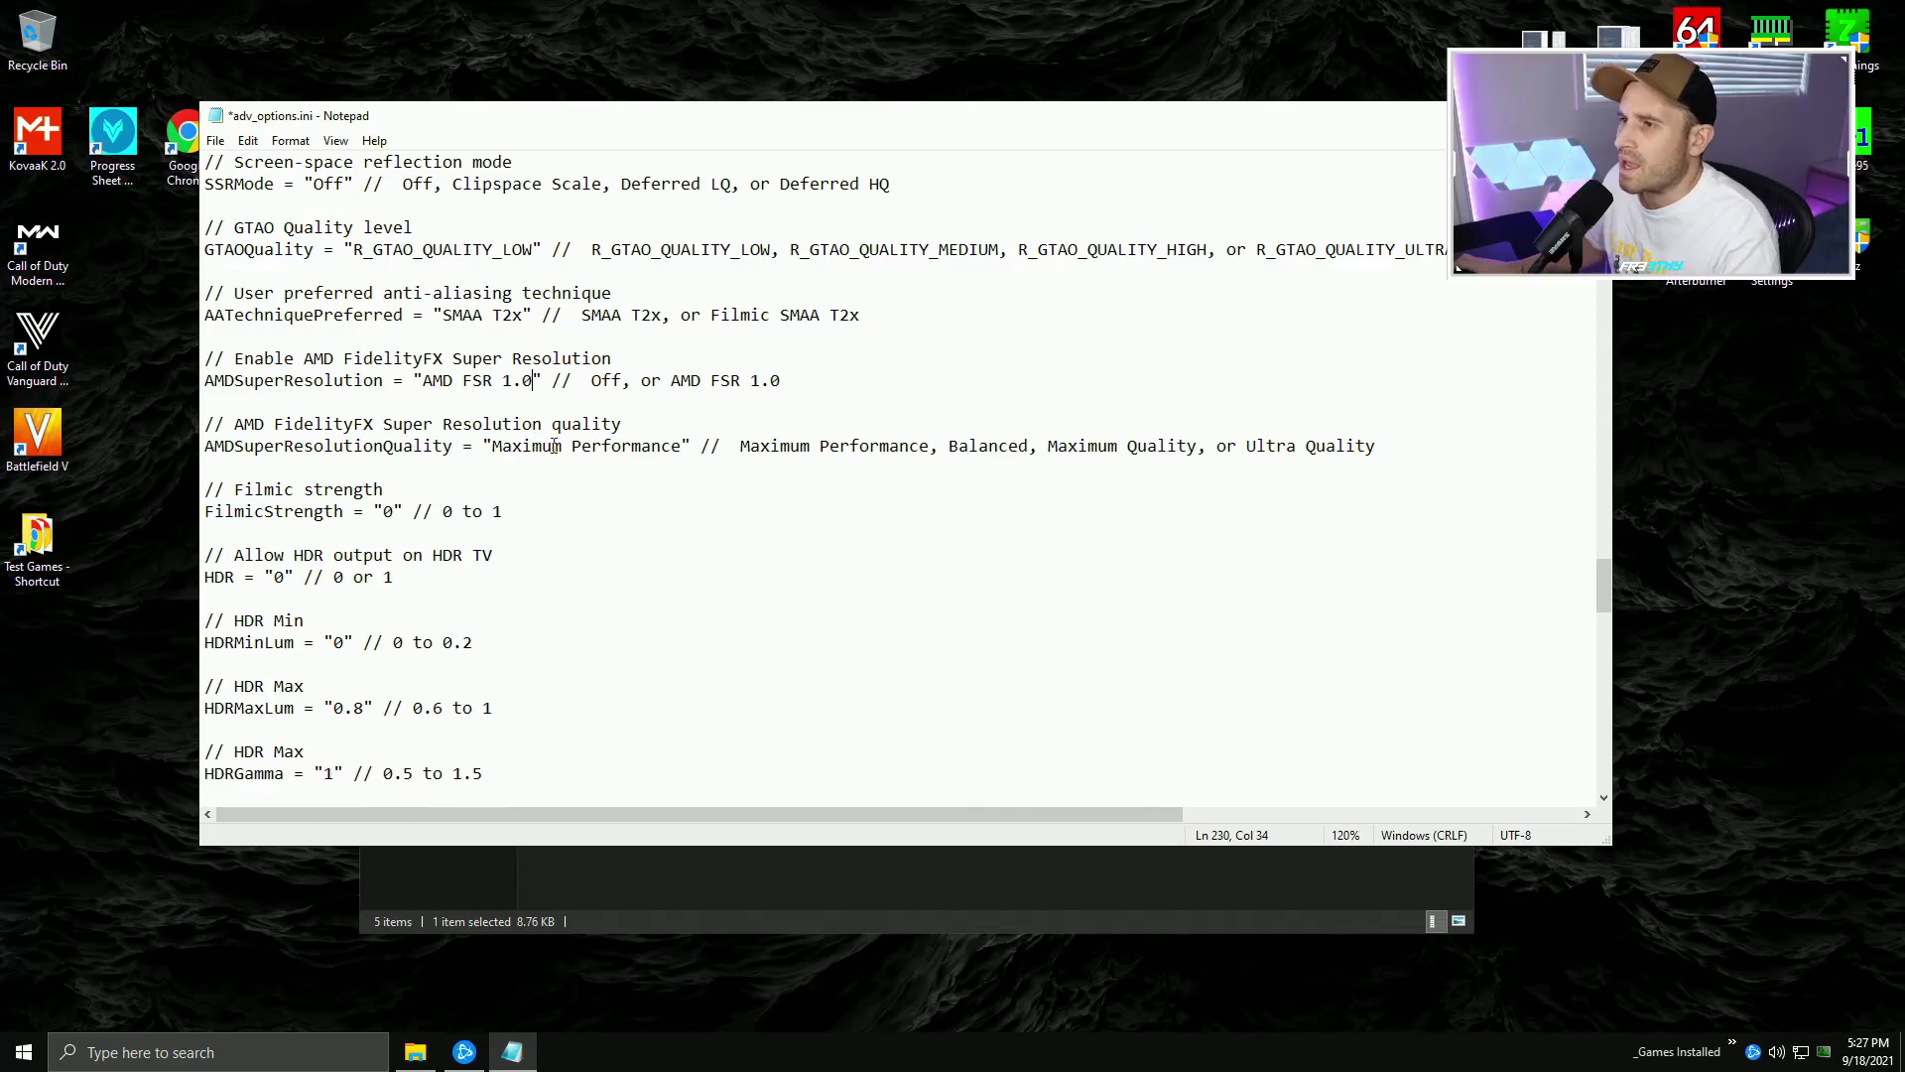
{"action": "left_click_drag", "start_coordinate": [556, 427], "coordinate": [413, 358]}
{"action": "left_click", "coordinate": [473, 382]}
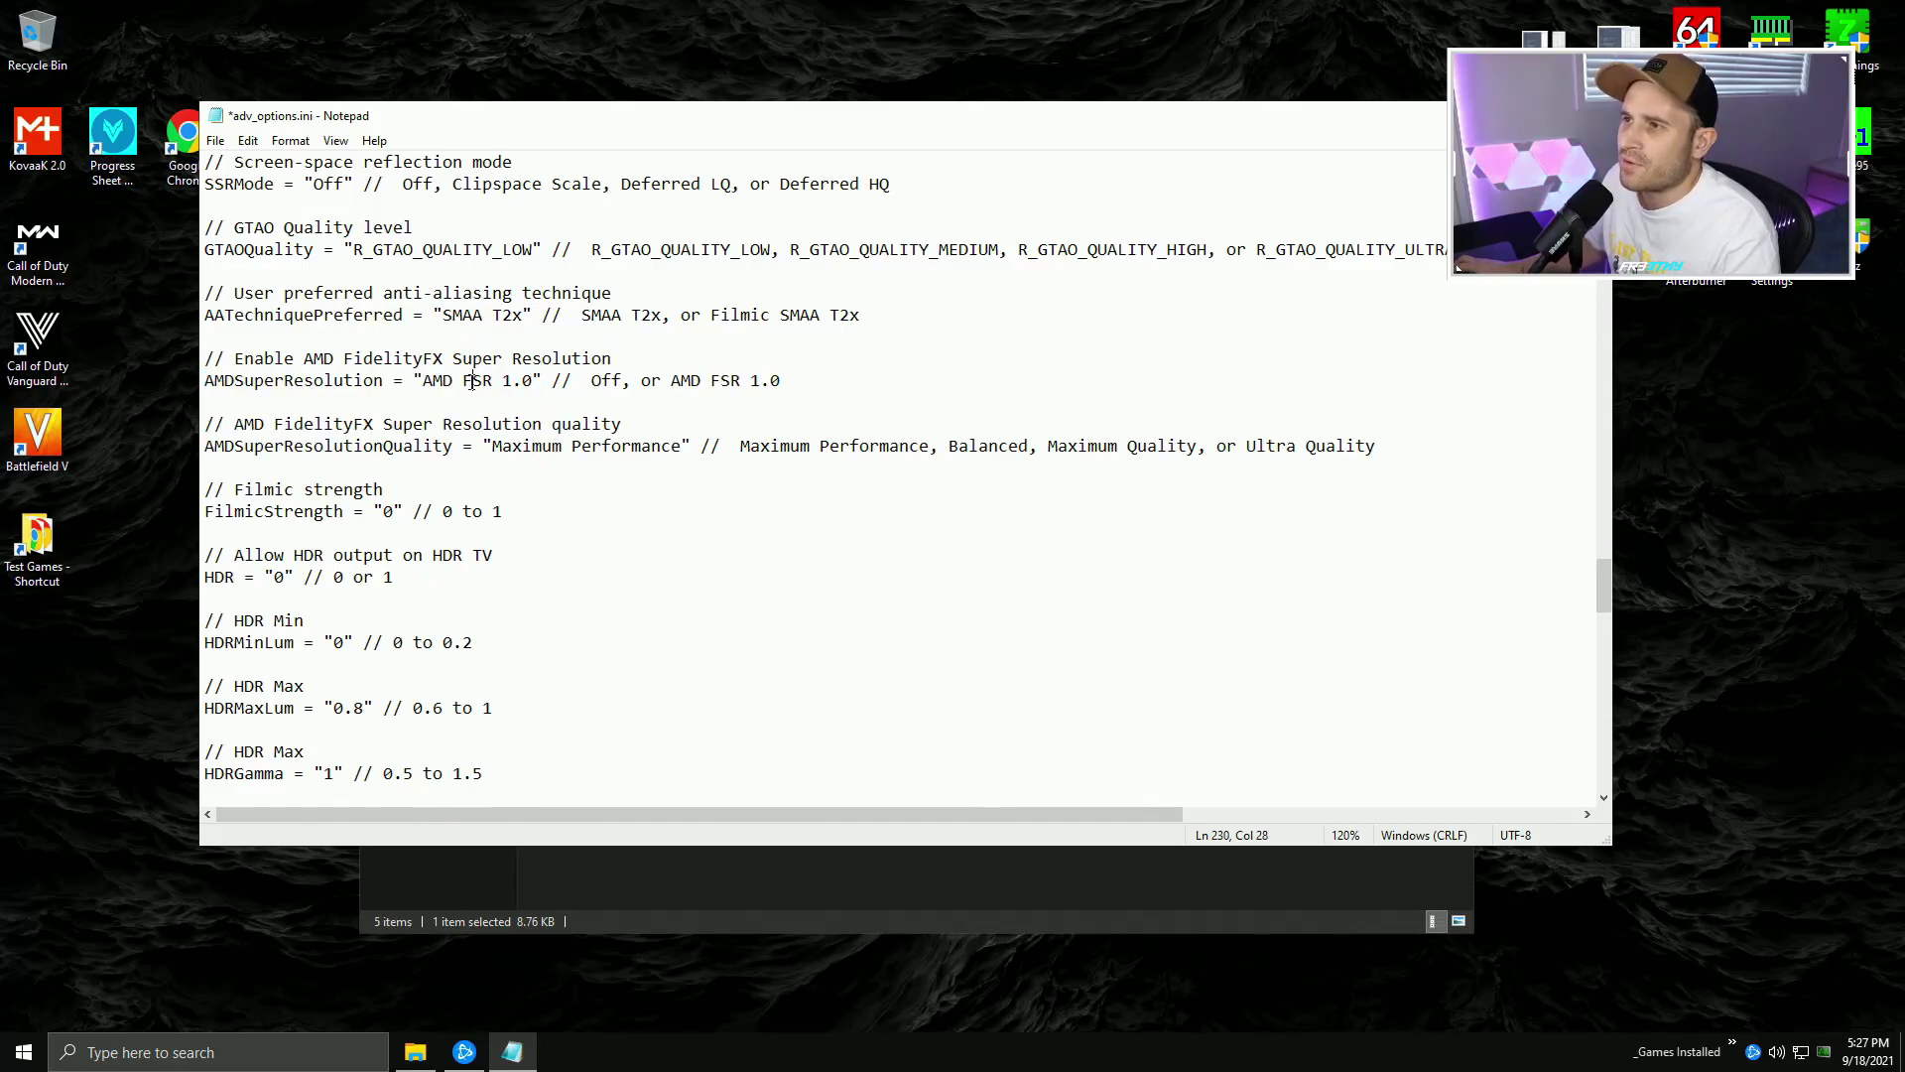
- Replace the AATechniquePreferred value with "off"
{"action": "scroll", "coordinate": [563, 381], "scroll_direction": "up", "scroll_amount": 2}
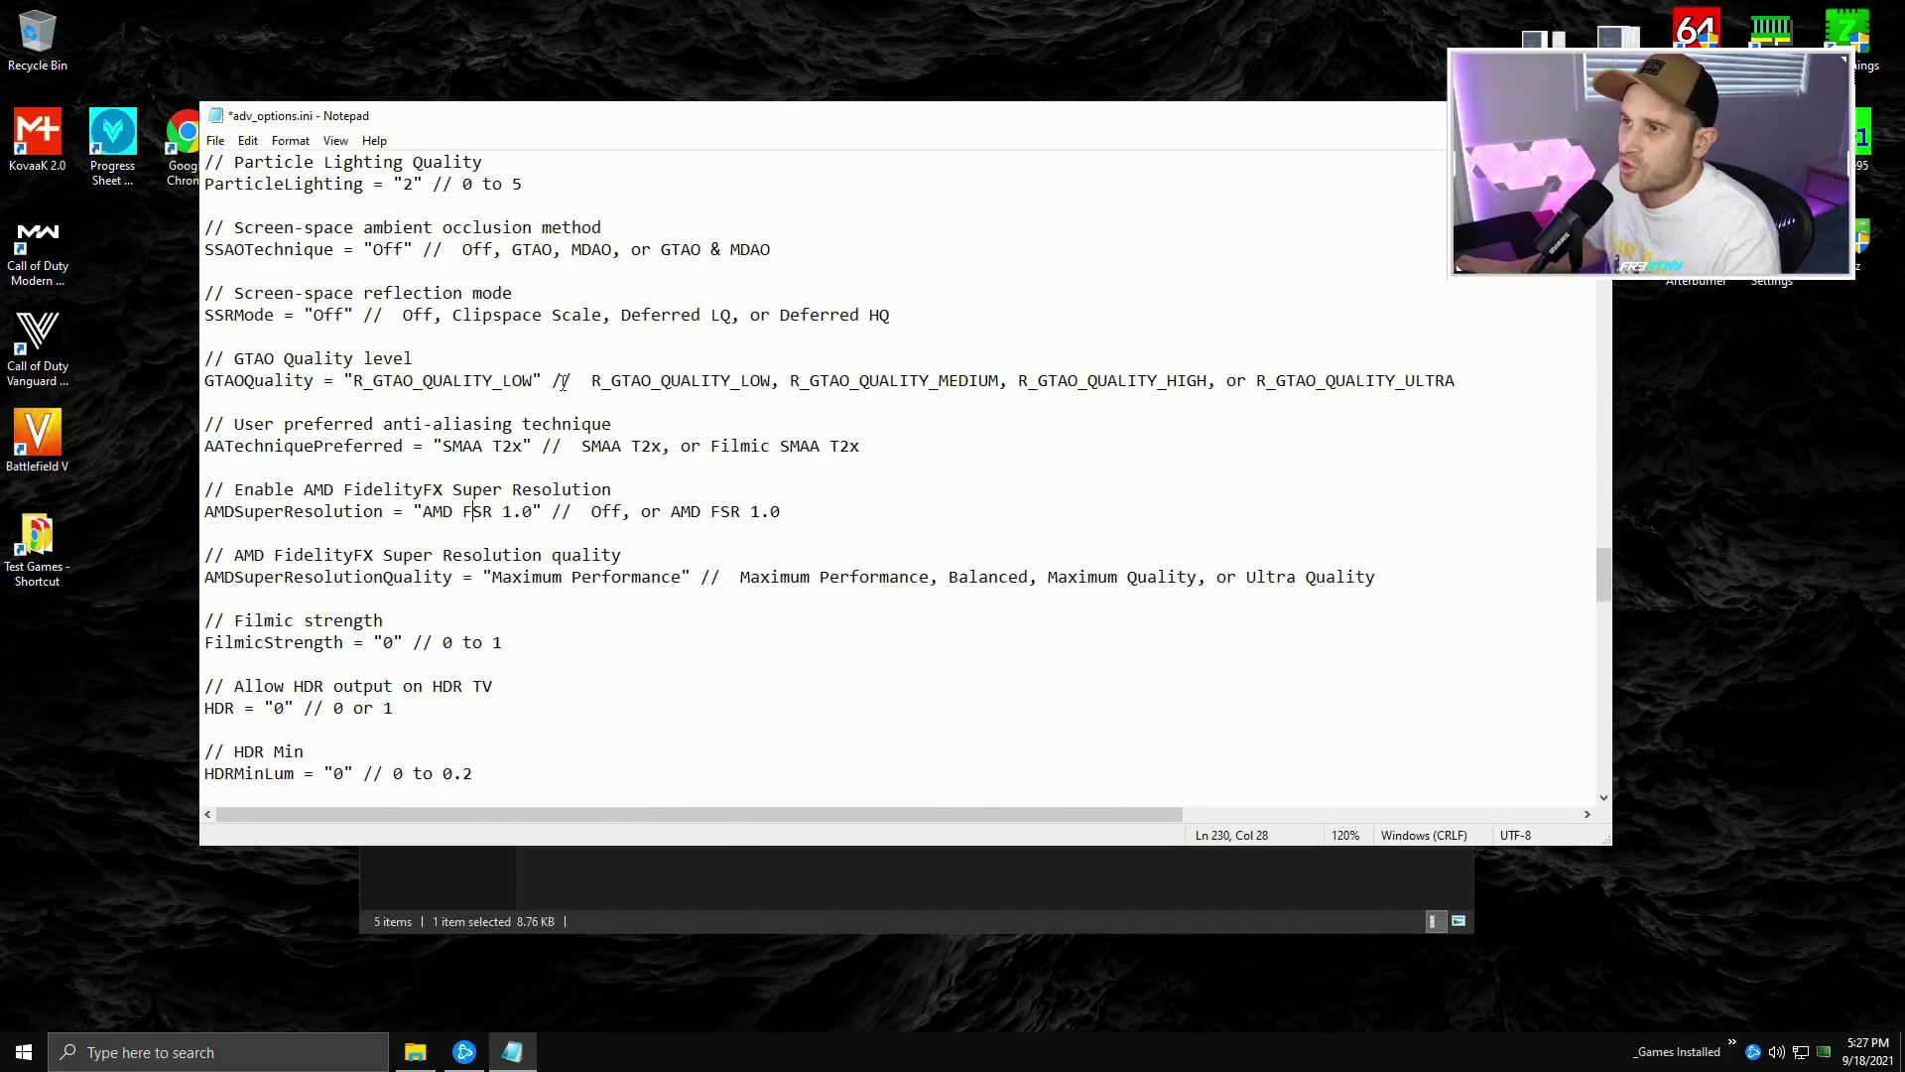
{"action": "left_click_drag", "start_coordinate": [529, 446], "coordinate": [443, 446]}
{"action": "type", "text": "off"}
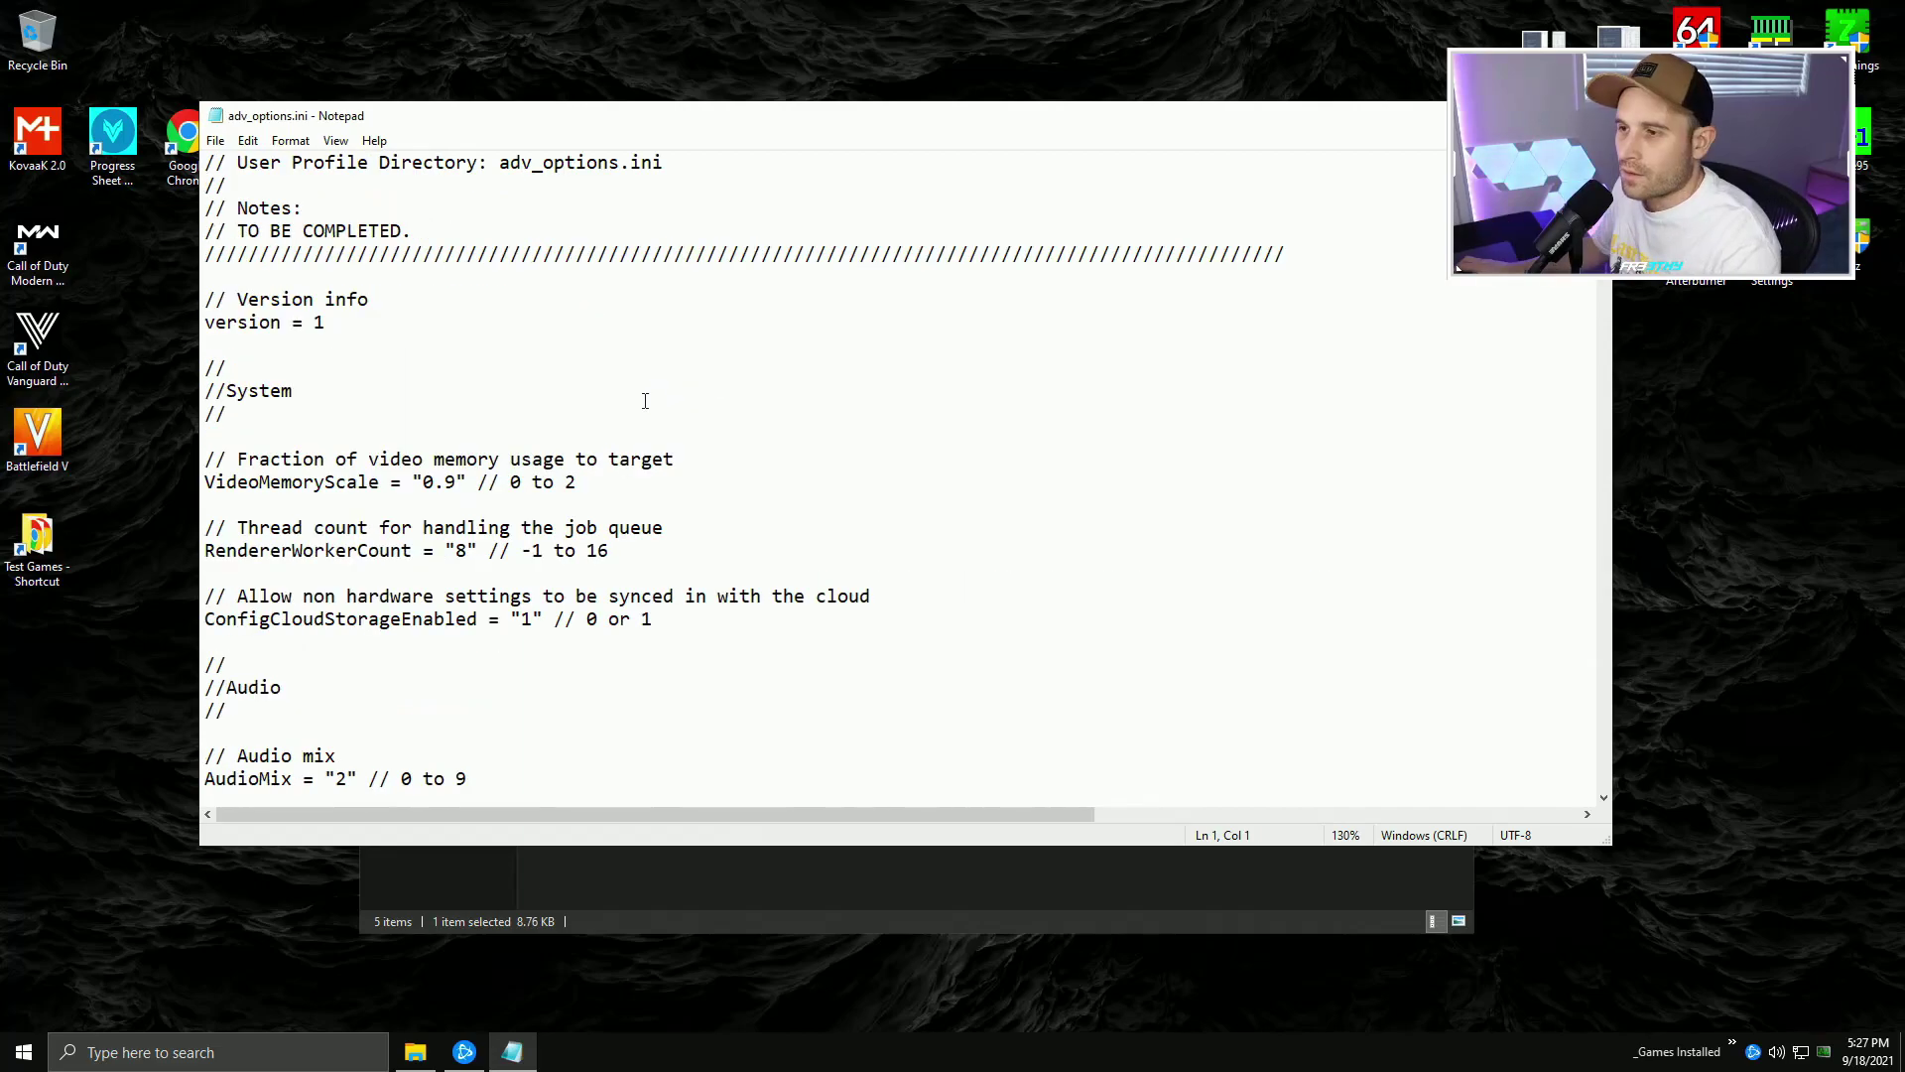
- Highlight part of the RendererWorkerCount line, save adv_options.ini, and close the file, its folder window and the Battle.net launcher
{"action": "left_click_drag", "start_coordinate": [401, 552], "coordinate": [357, 559]}
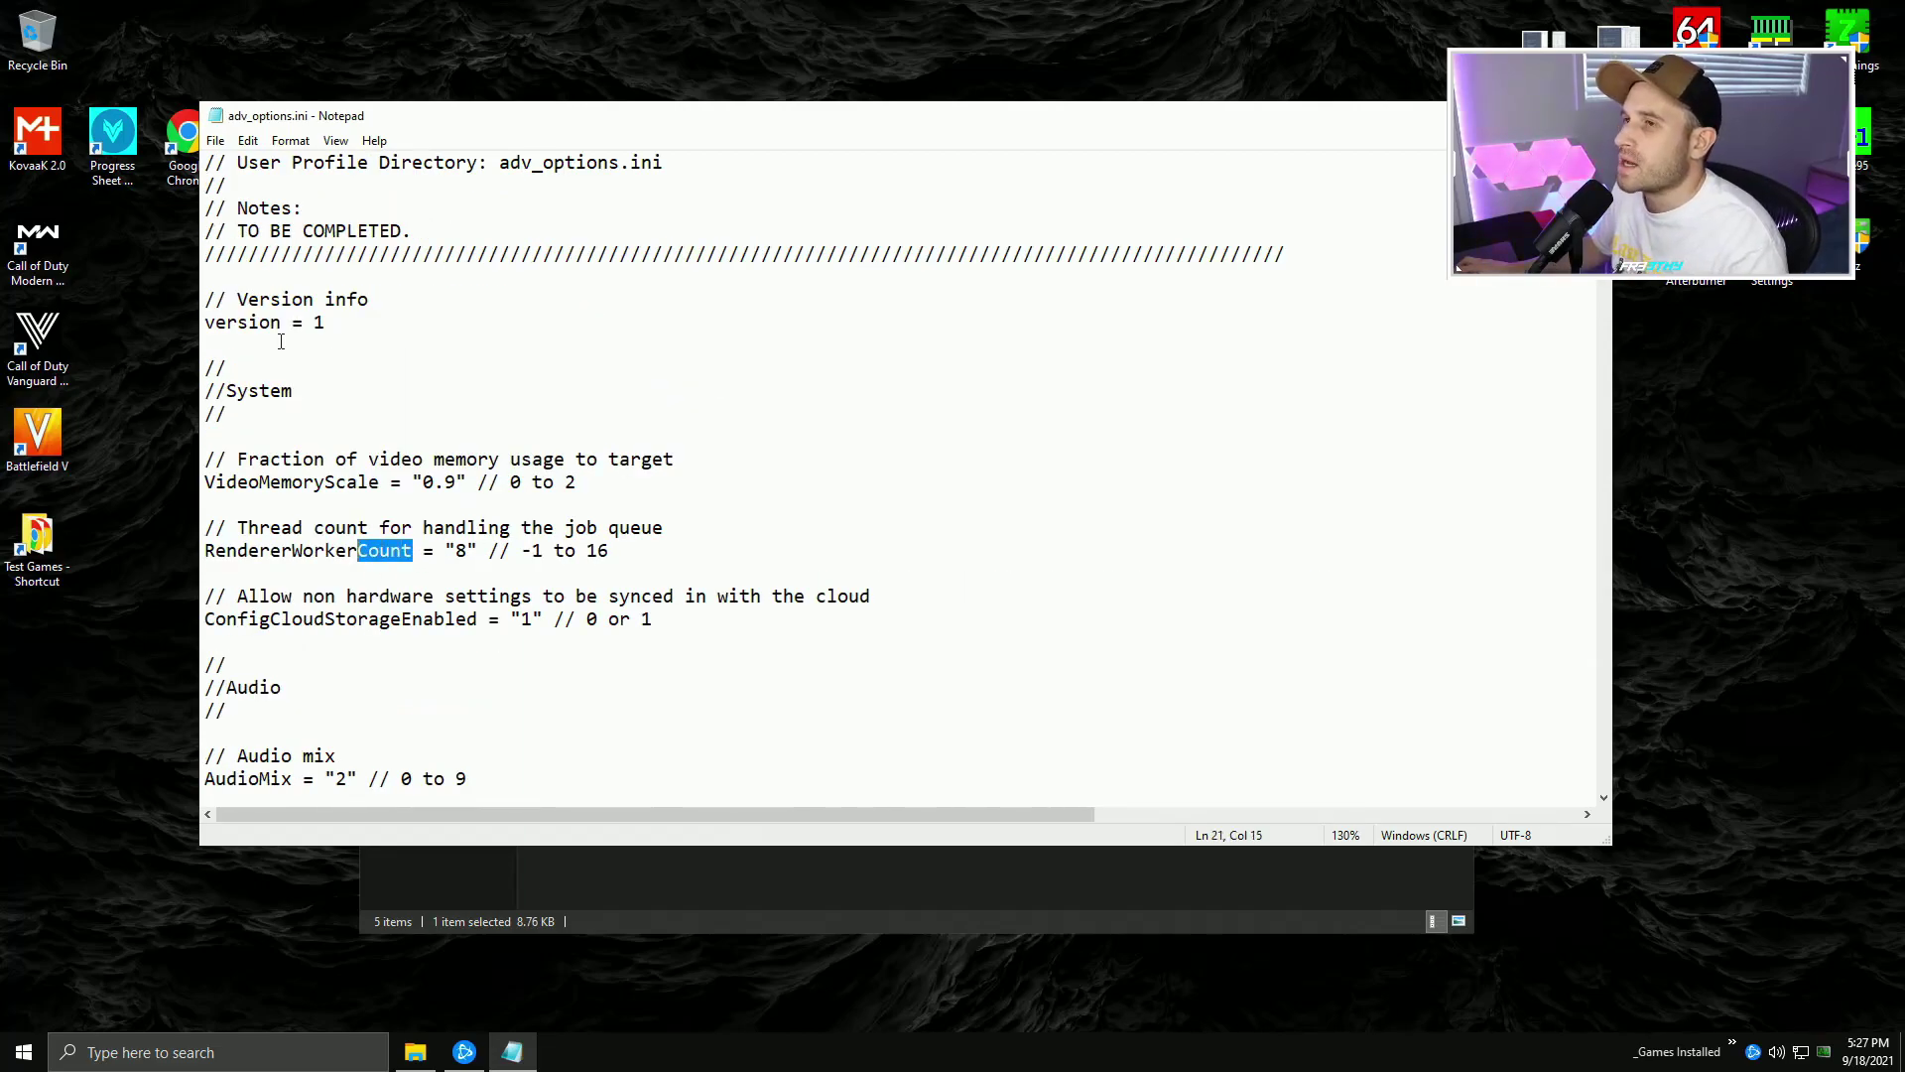
{"action": "left_click", "coordinate": [215, 141]}
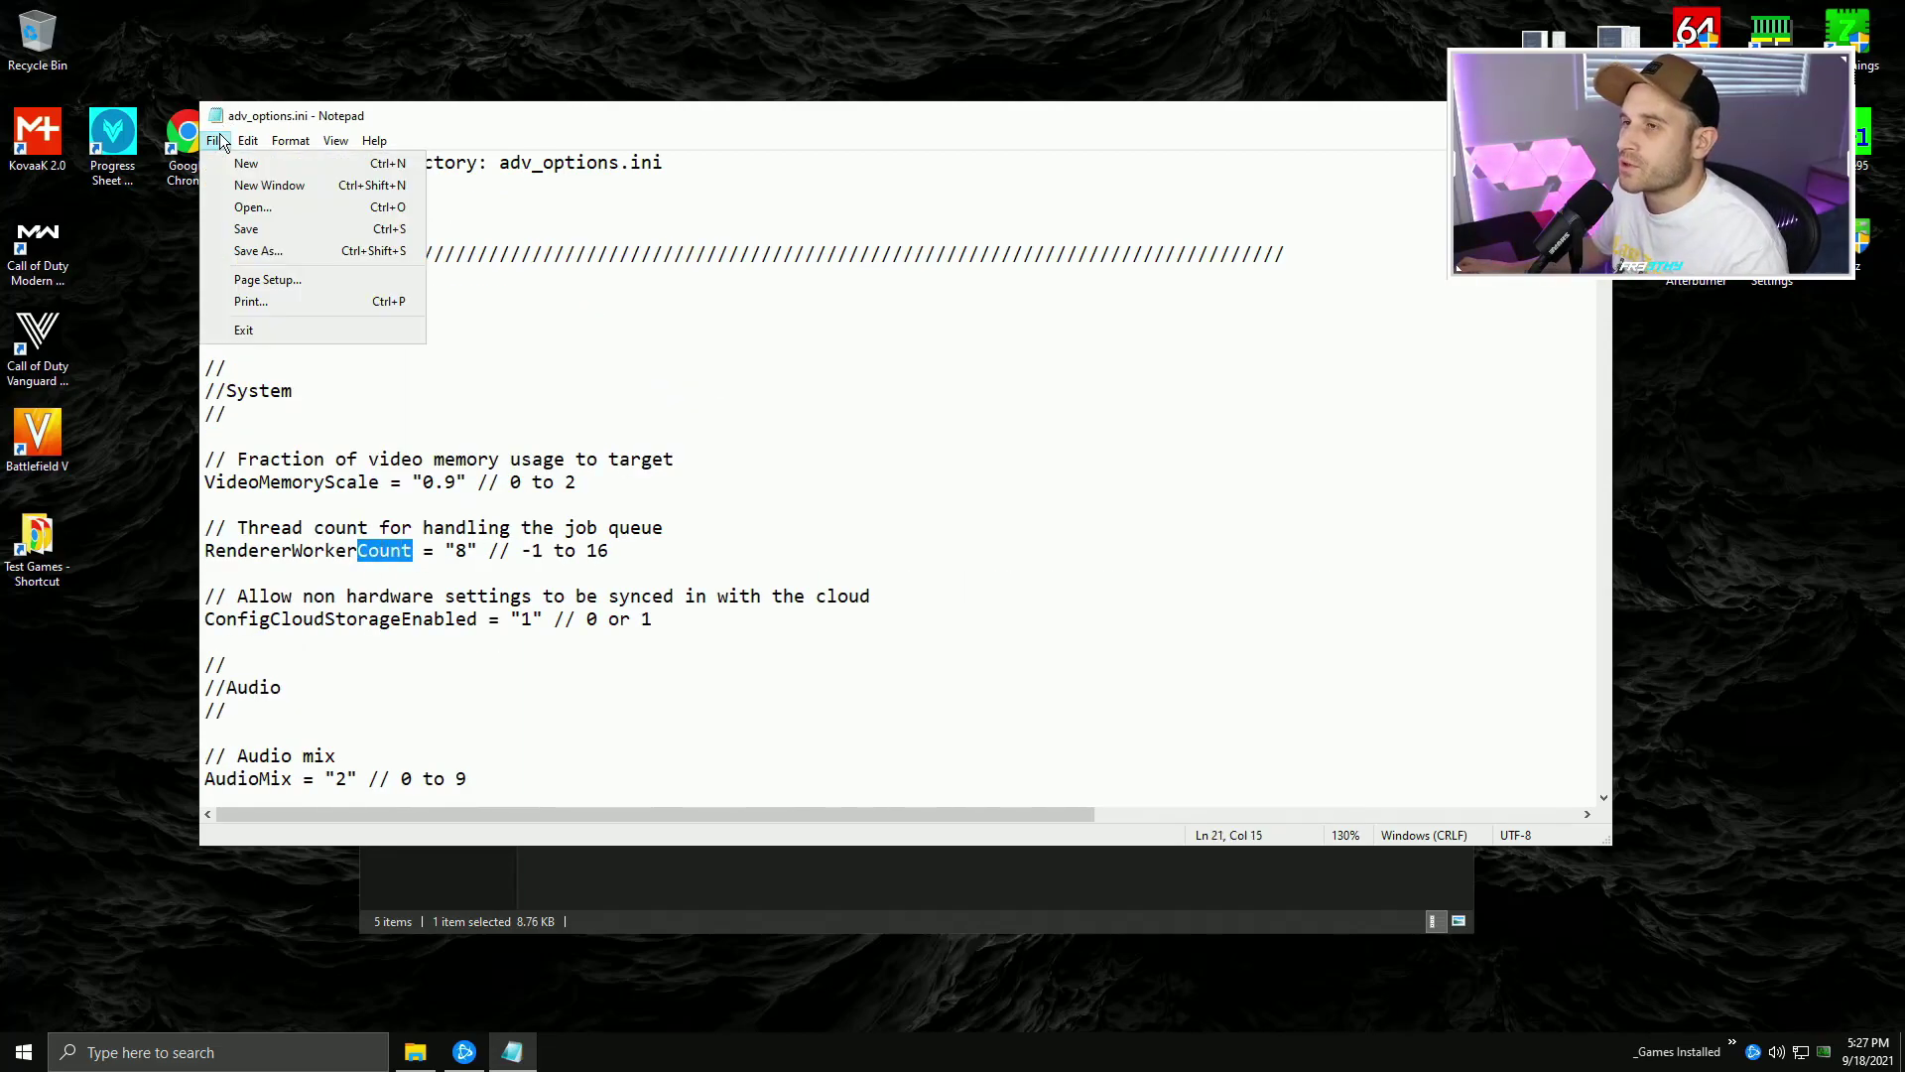
{"action": "left_click", "coordinate": [271, 230]}
{"action": "key", "text": "alt+F4"}
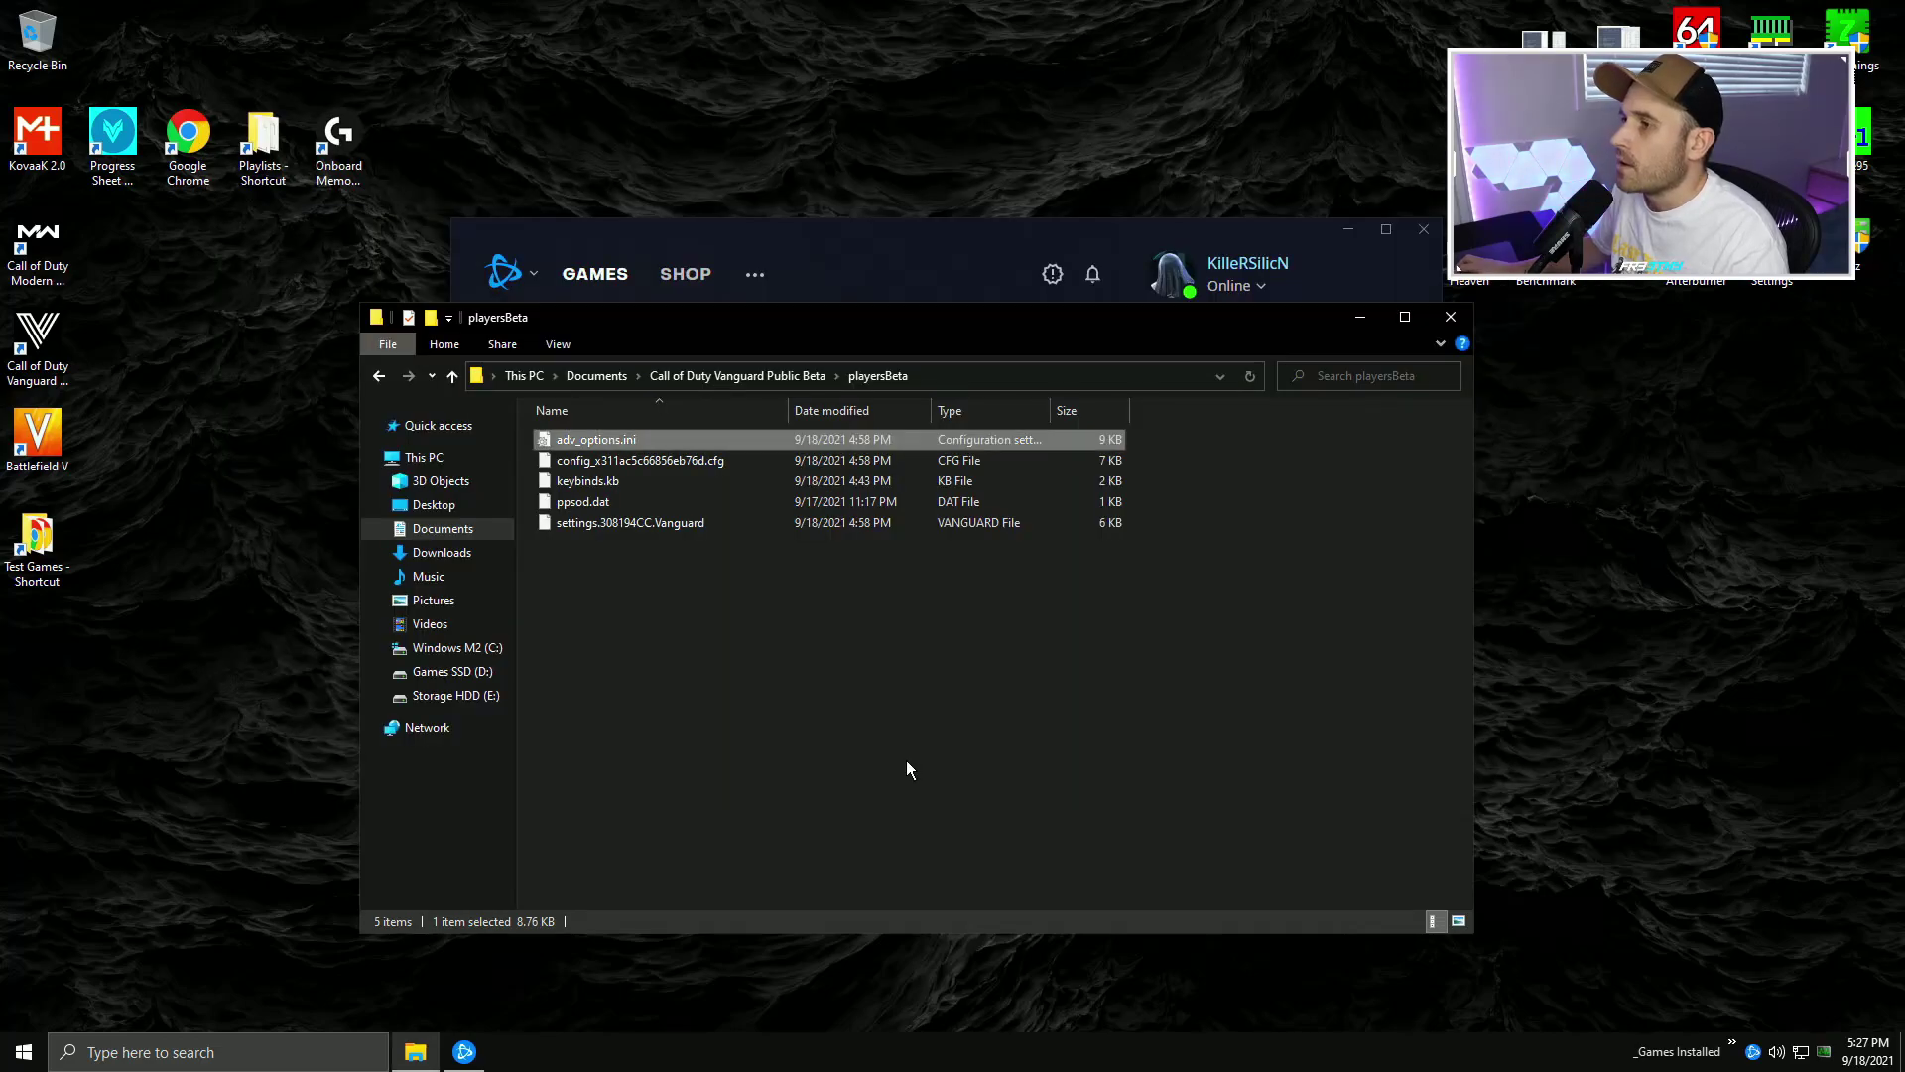
{"action": "left_click", "coordinate": [1473, 313]}
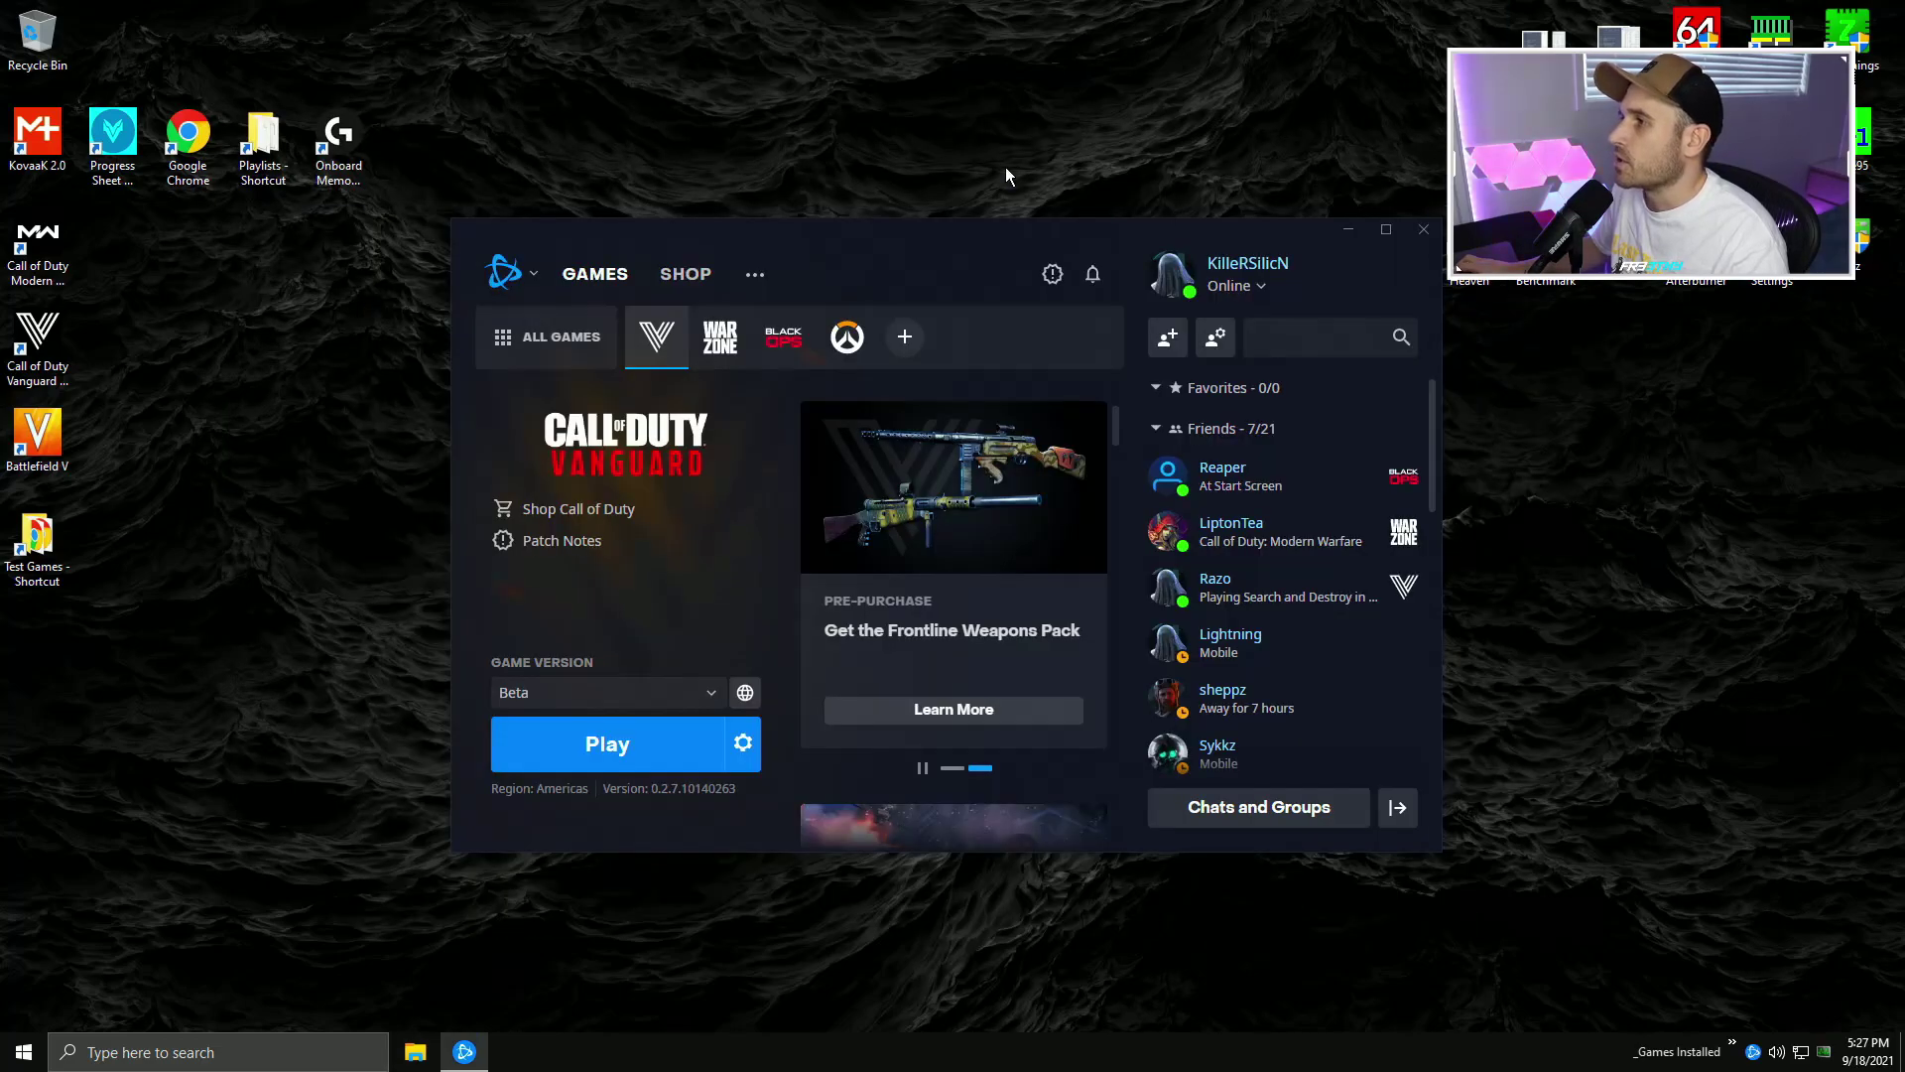
{"action": "left_click", "coordinate": [1424, 229]}
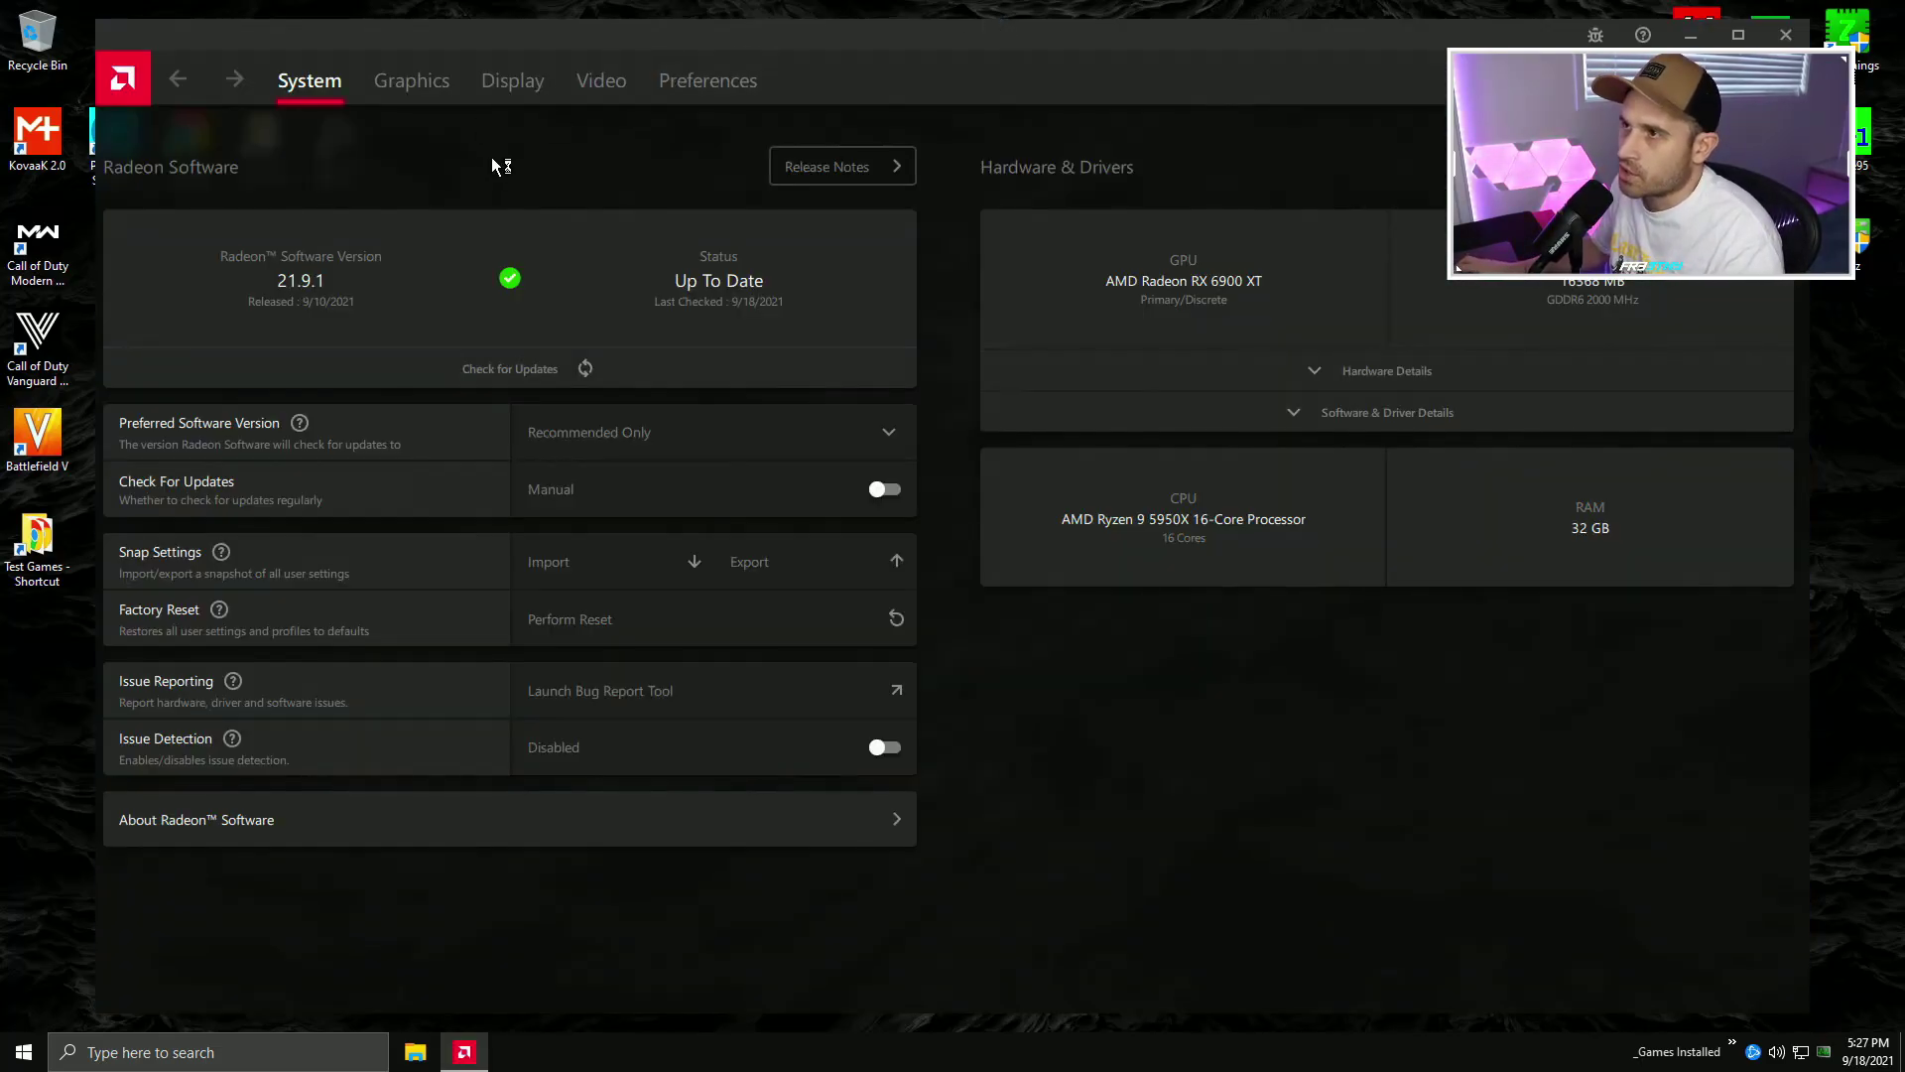
- In Radeon Software, enable Radeon Image Sharpening in the global graphics settings
{"action": "left_click", "coordinate": [413, 80]}
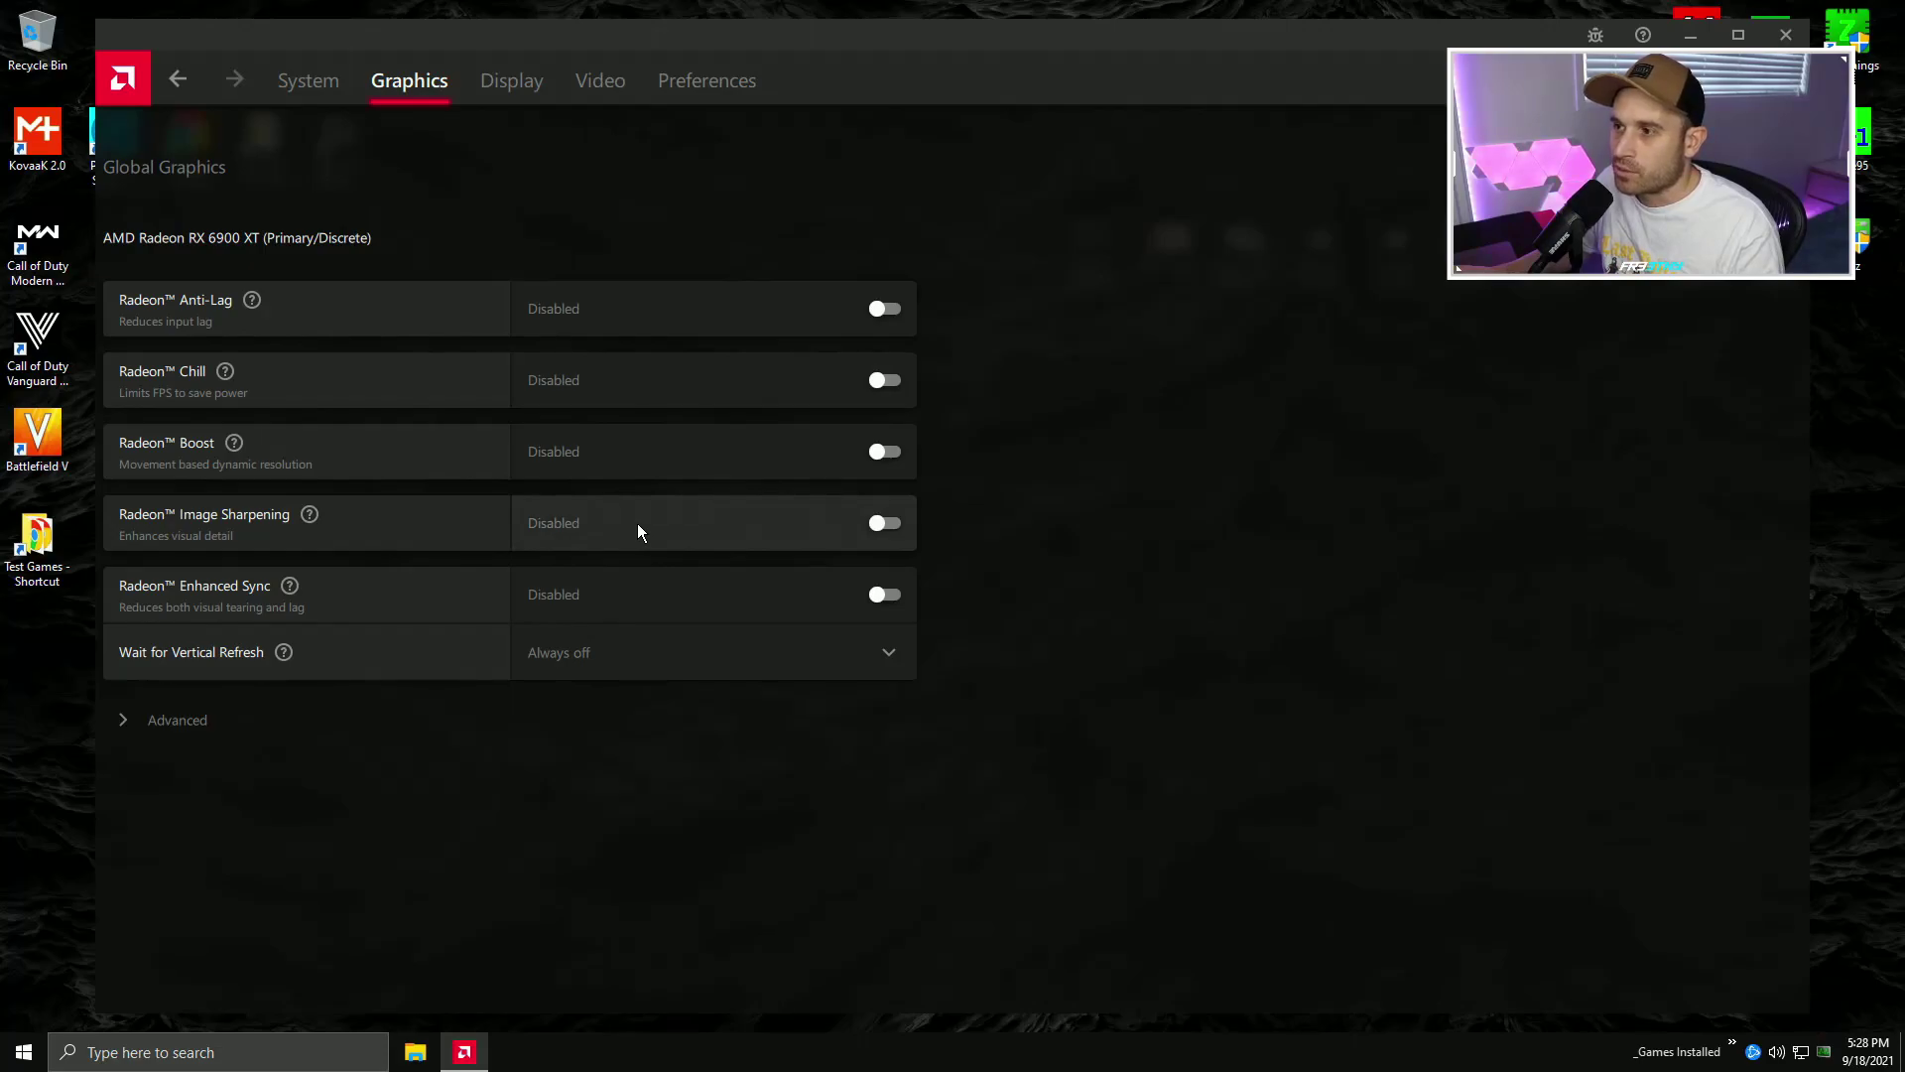
{"action": "left_click", "coordinate": [883, 524]}
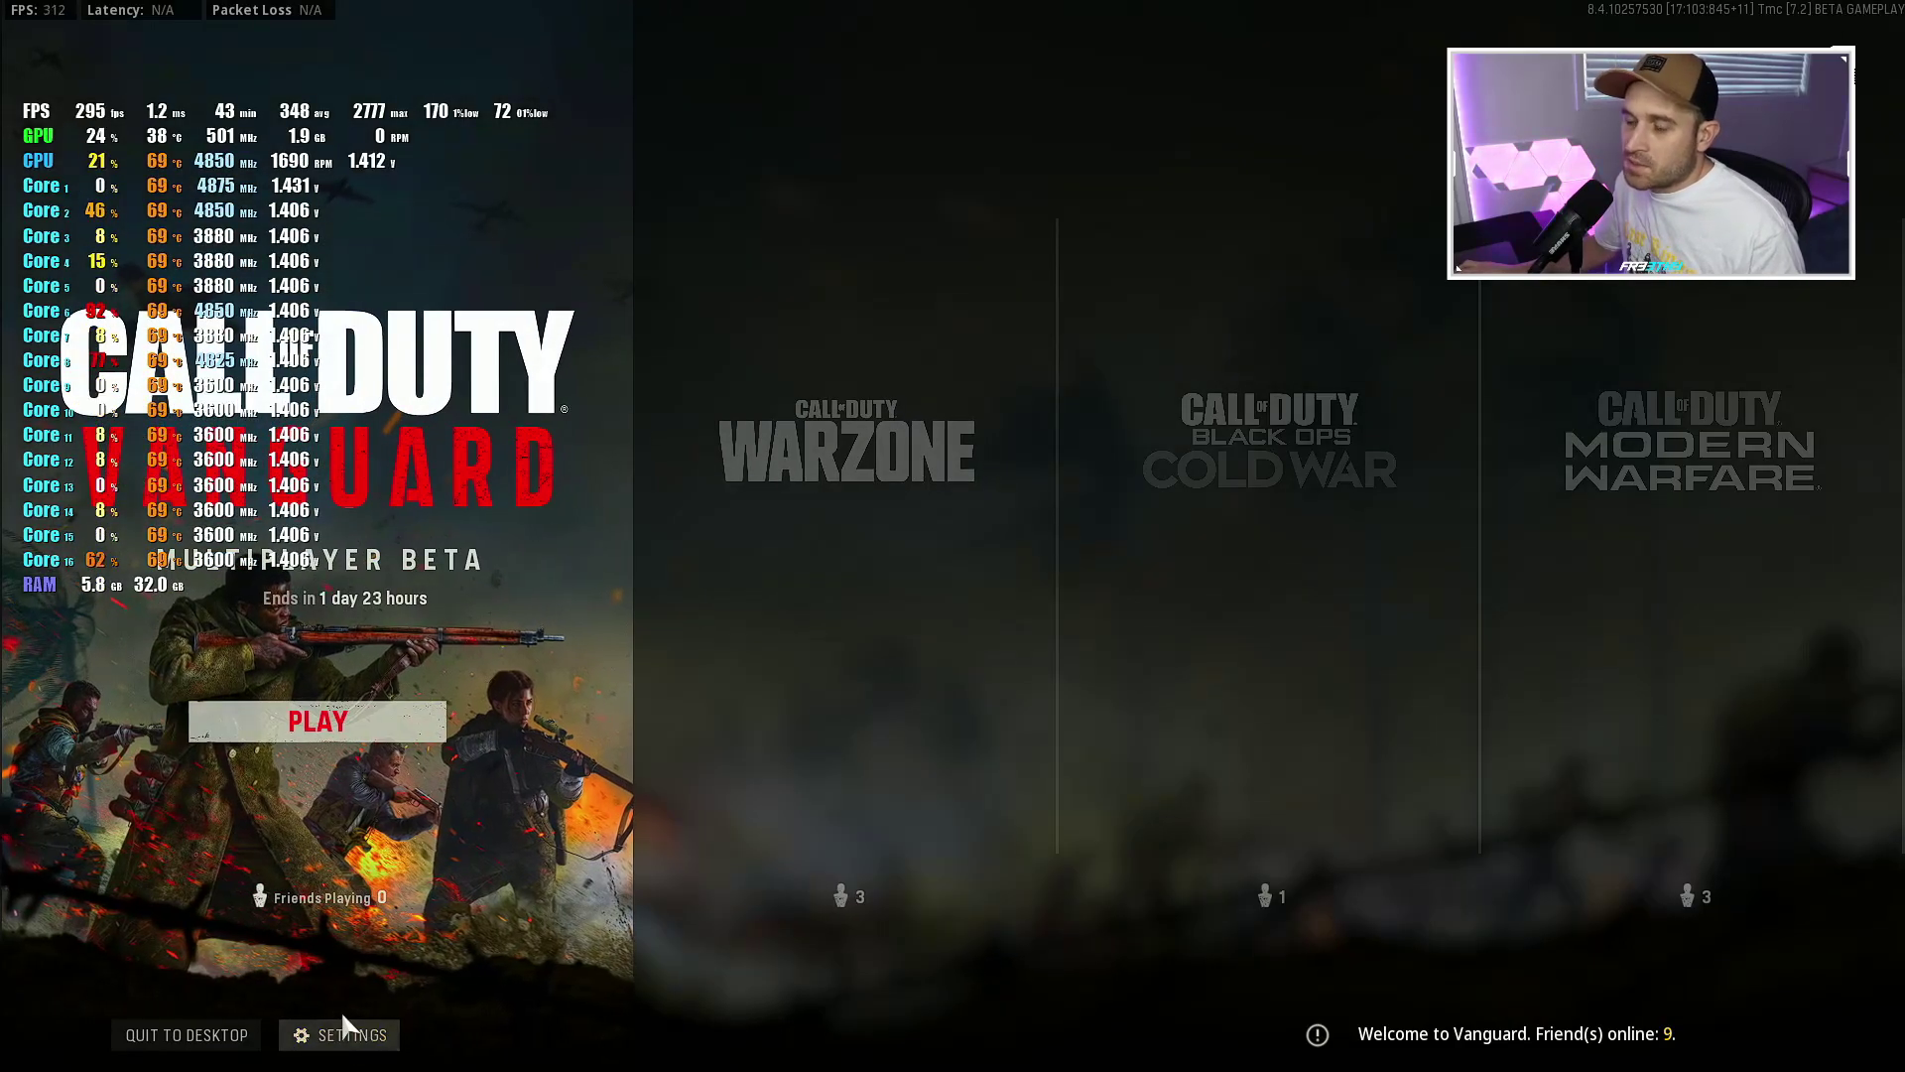
- In Call of Duty Vanguard, review the interface, audio, gameplay graphics and display settings, including NVIDIA Reflex Low Latency, and return to the main menu
{"action": "left_click", "coordinate": [348, 1025]}
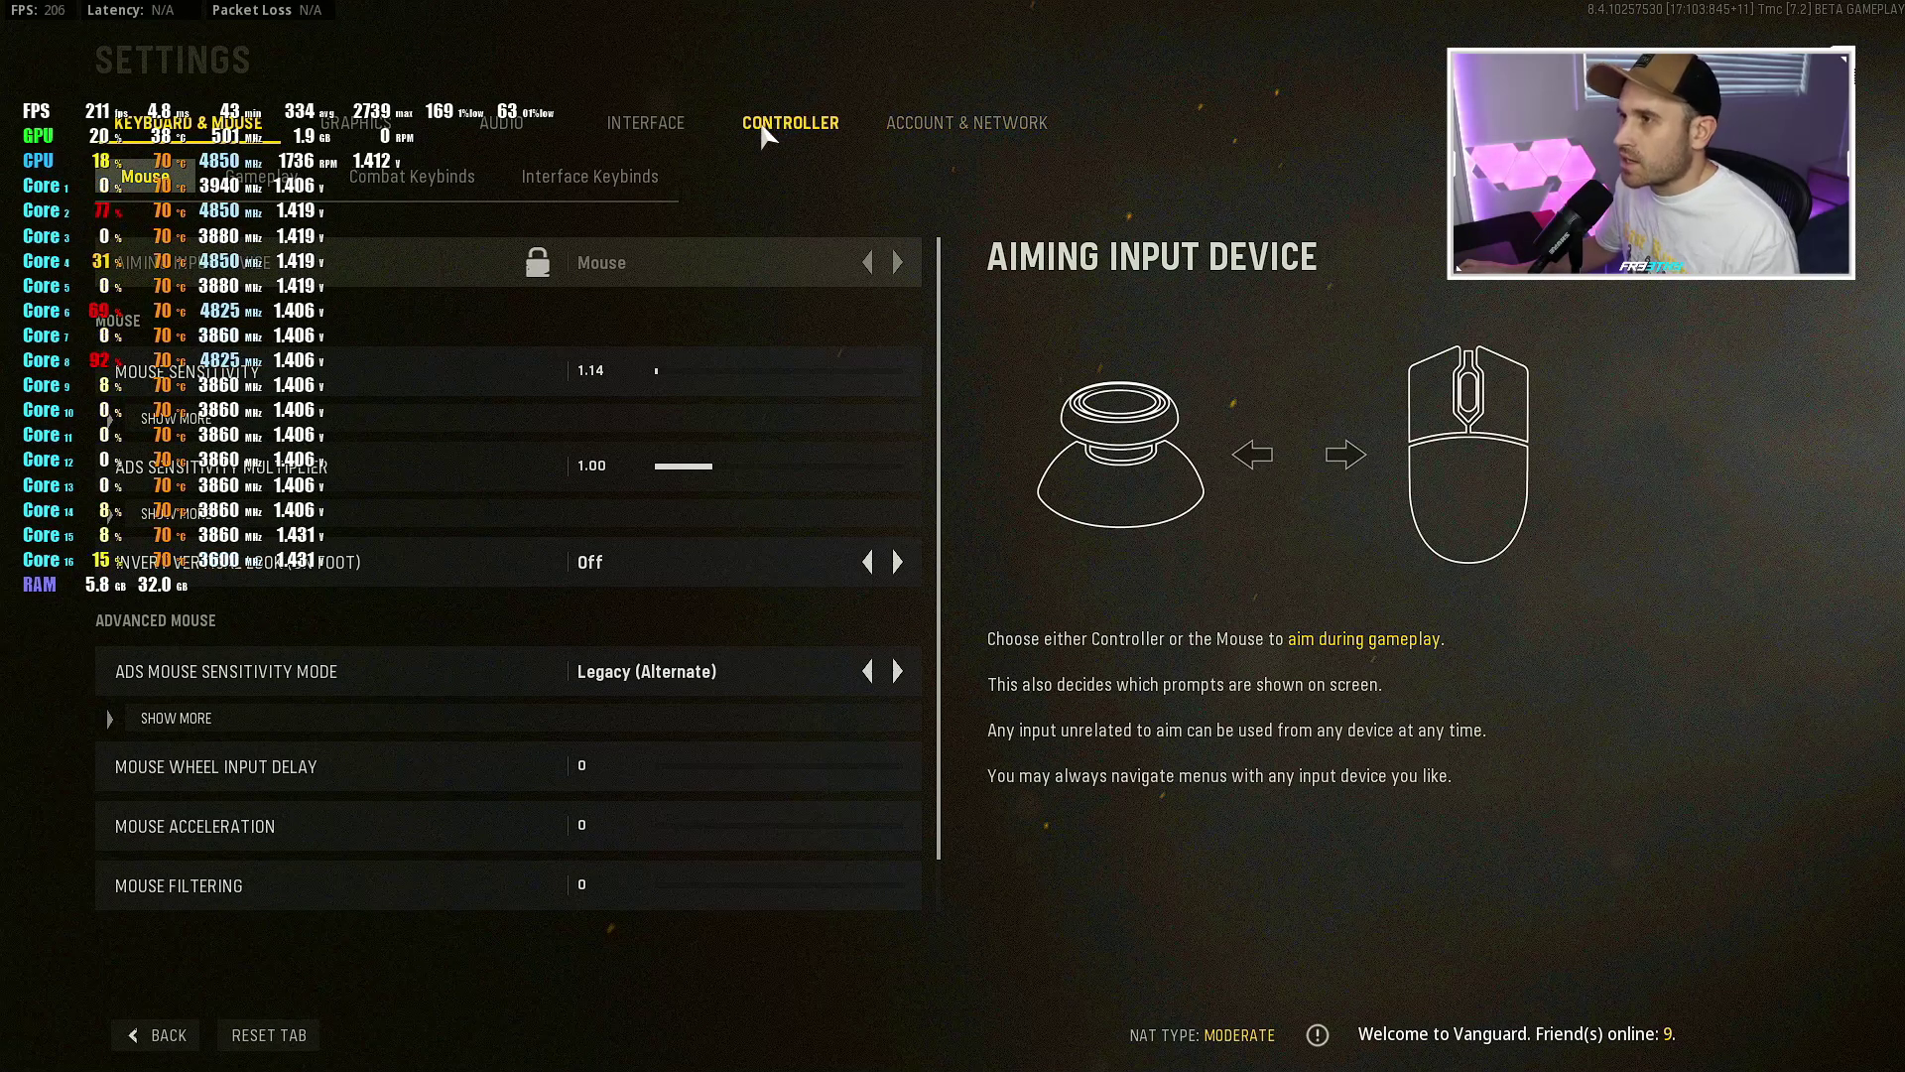
{"action": "left_click", "coordinate": [687, 136]}
{"action": "scroll", "coordinate": [705, 695], "scroll_direction": "down", "scroll_amount": 15}
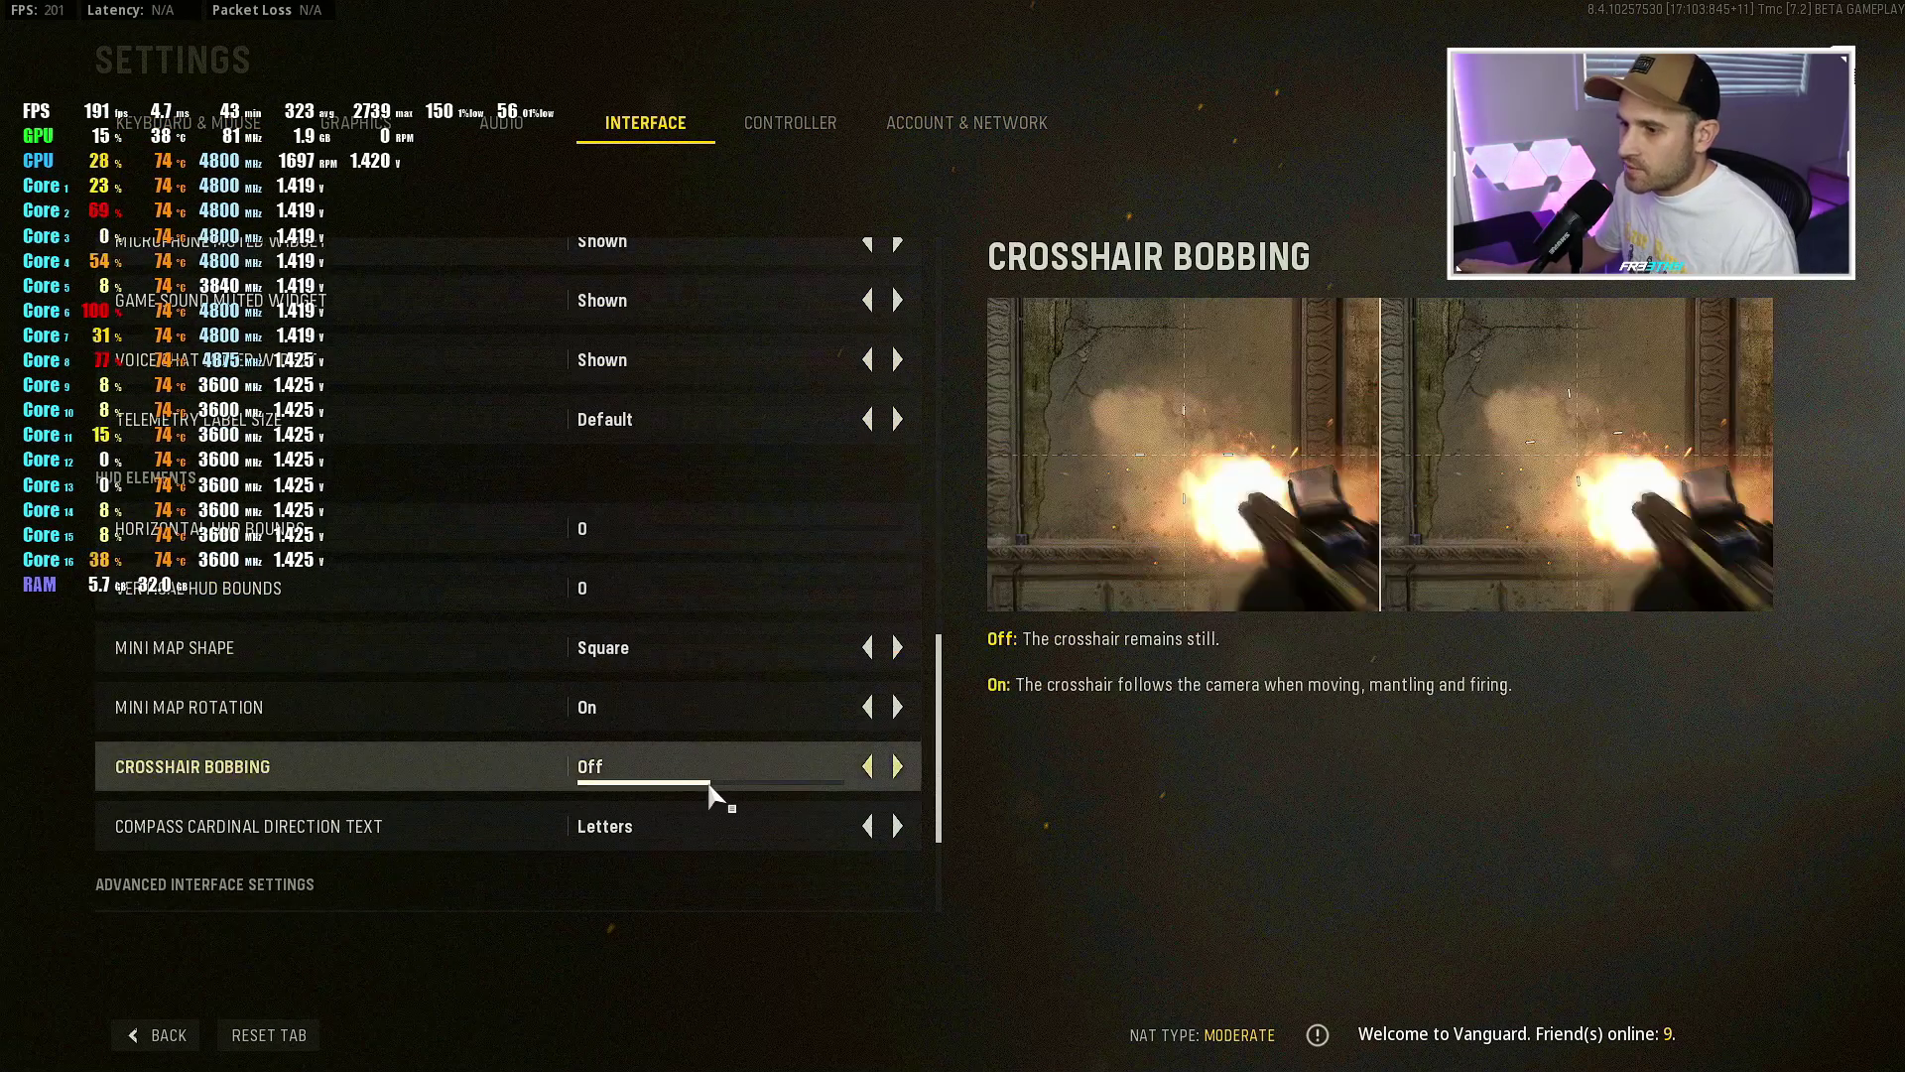
{"action": "scroll", "coordinate": [663, 800], "scroll_direction": "up", "scroll_amount": 5}
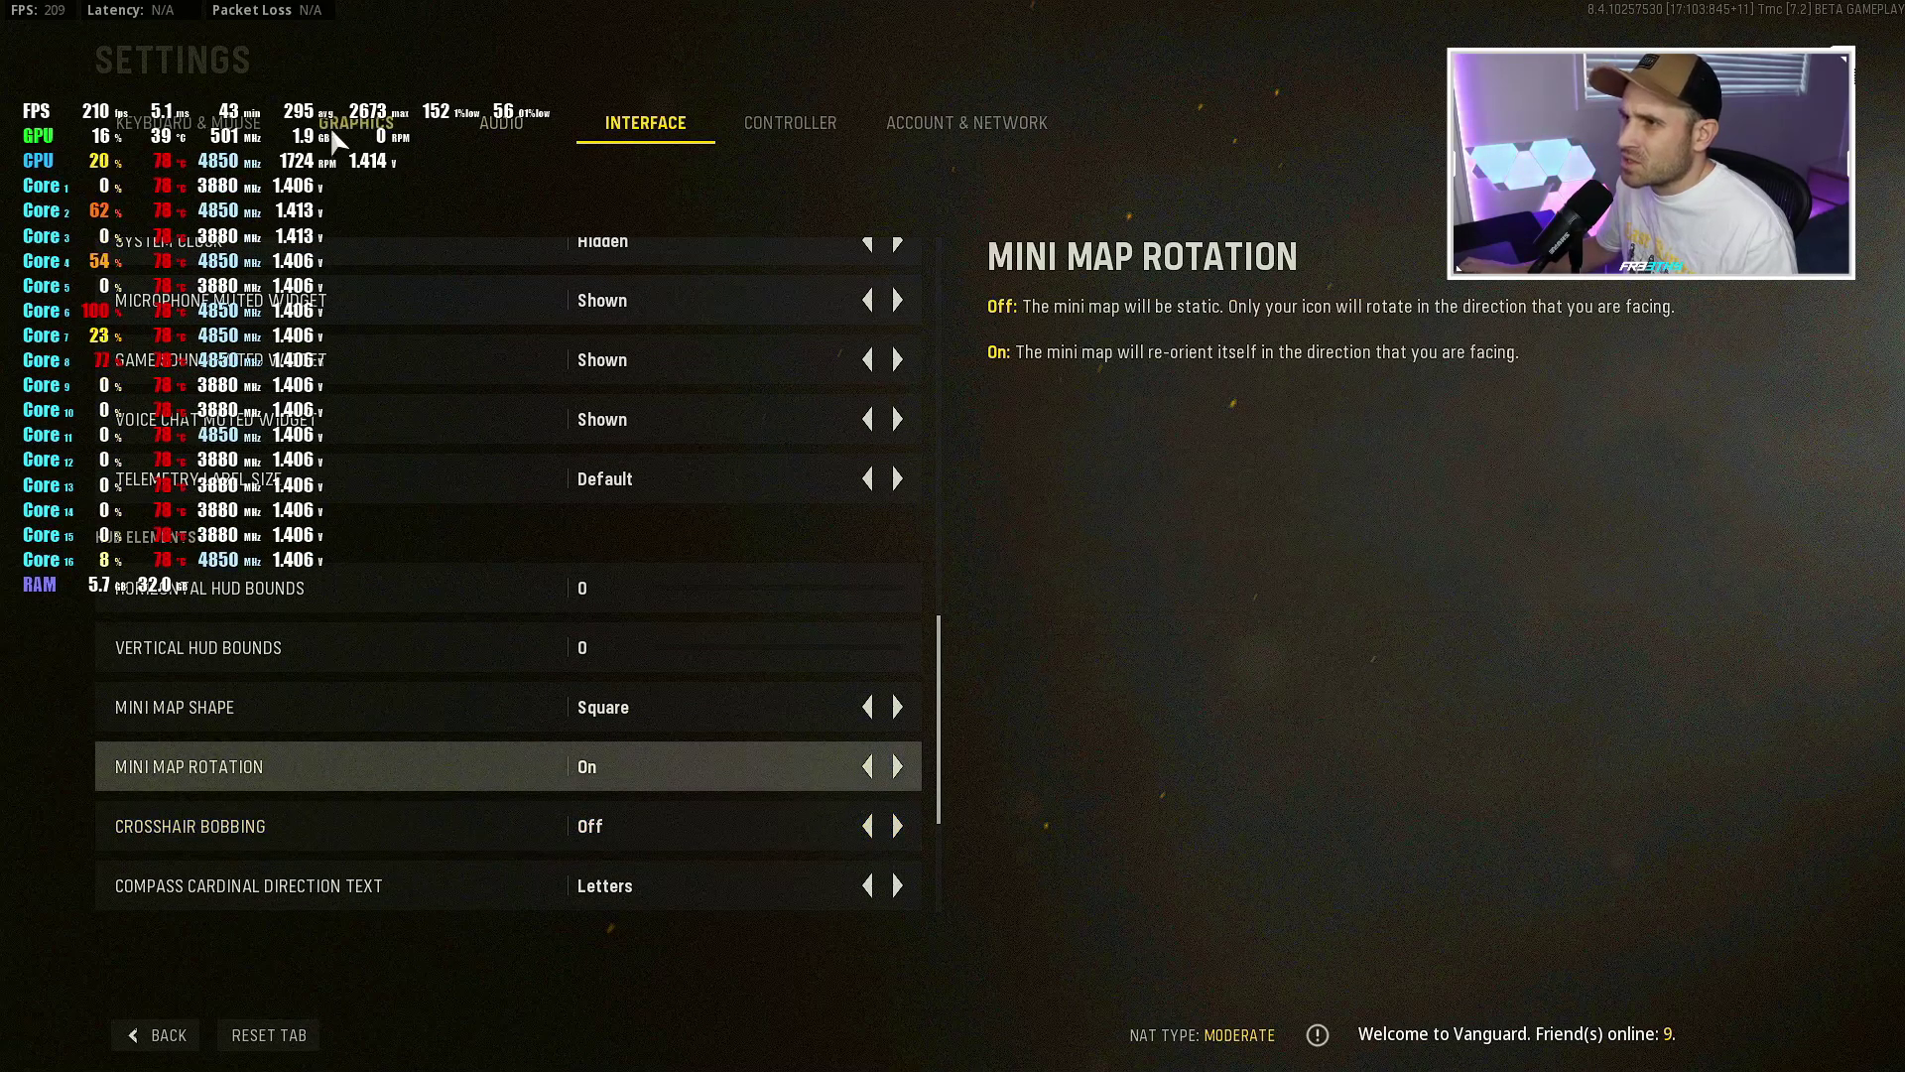
{"action": "left_click", "coordinate": [486, 126]}
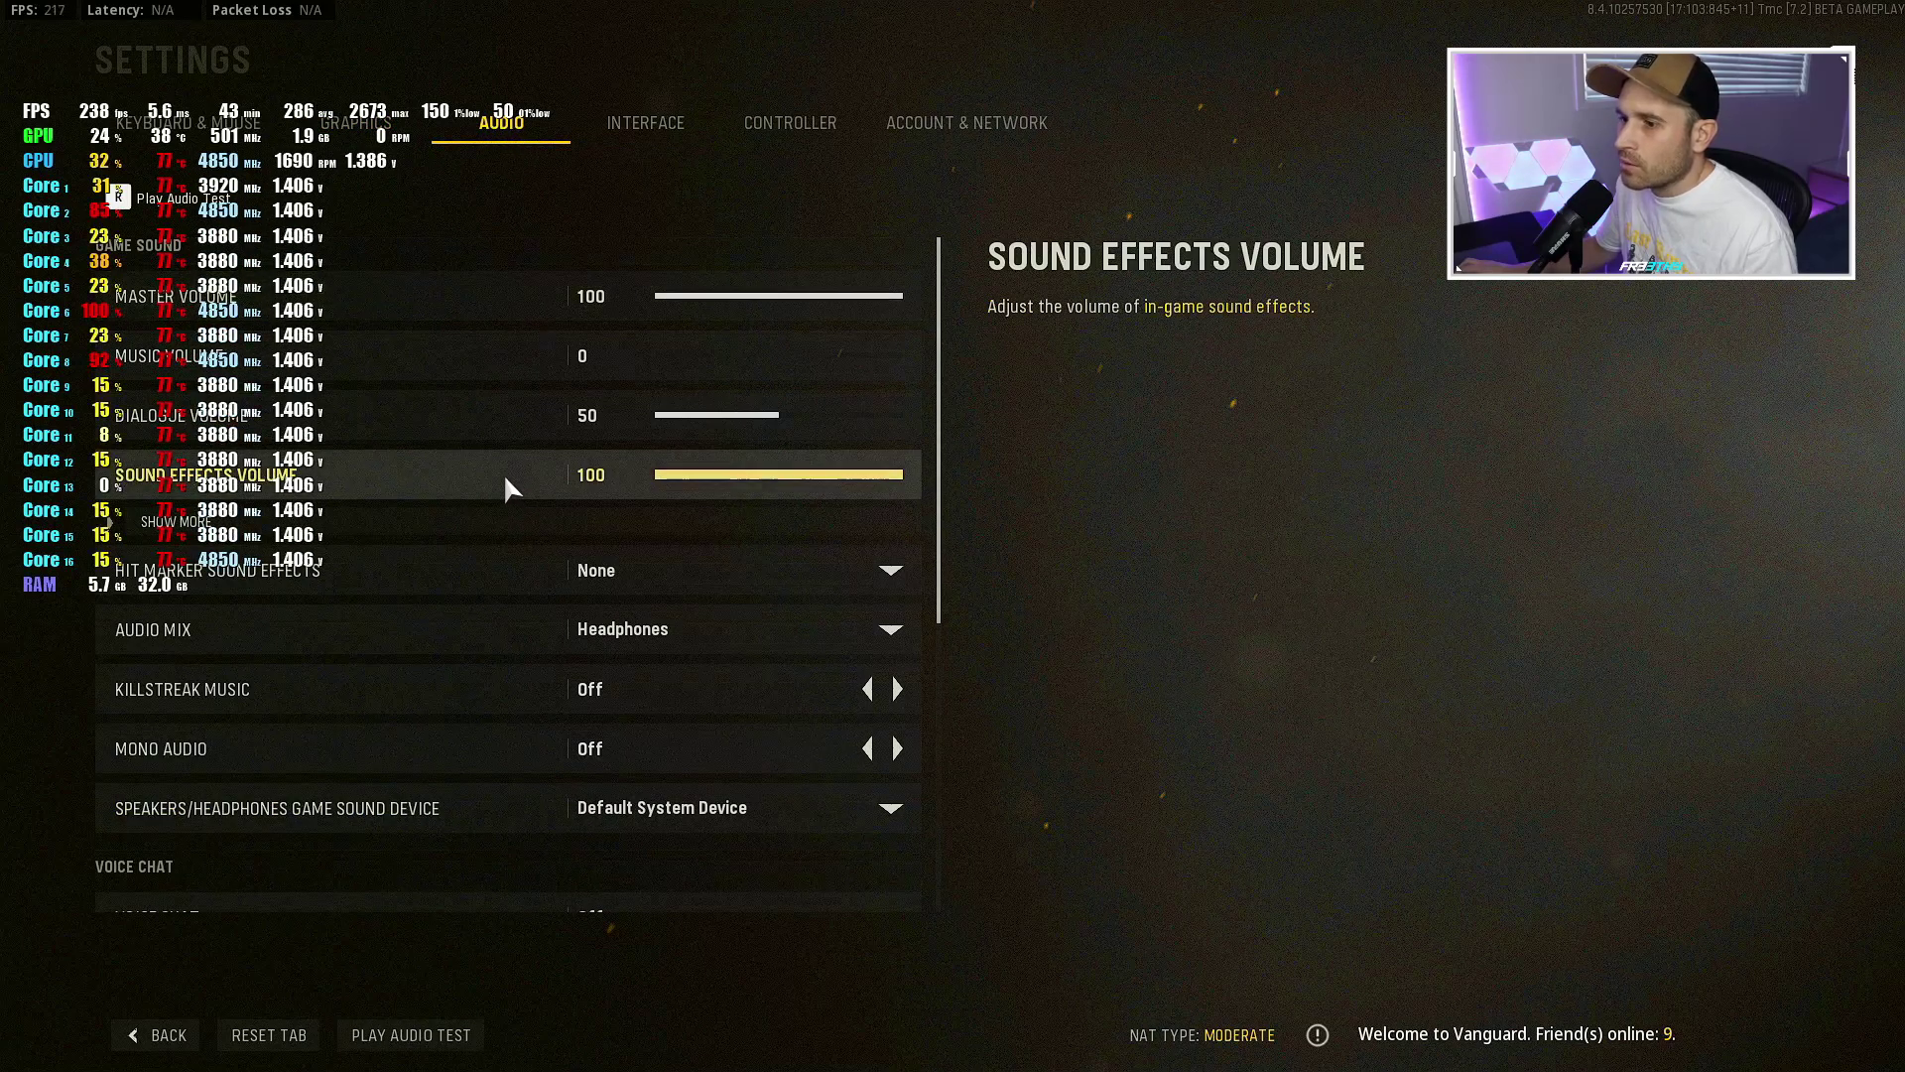
{"action": "scroll", "coordinate": [506, 477], "scroll_direction": "down", "scroll_amount": 5}
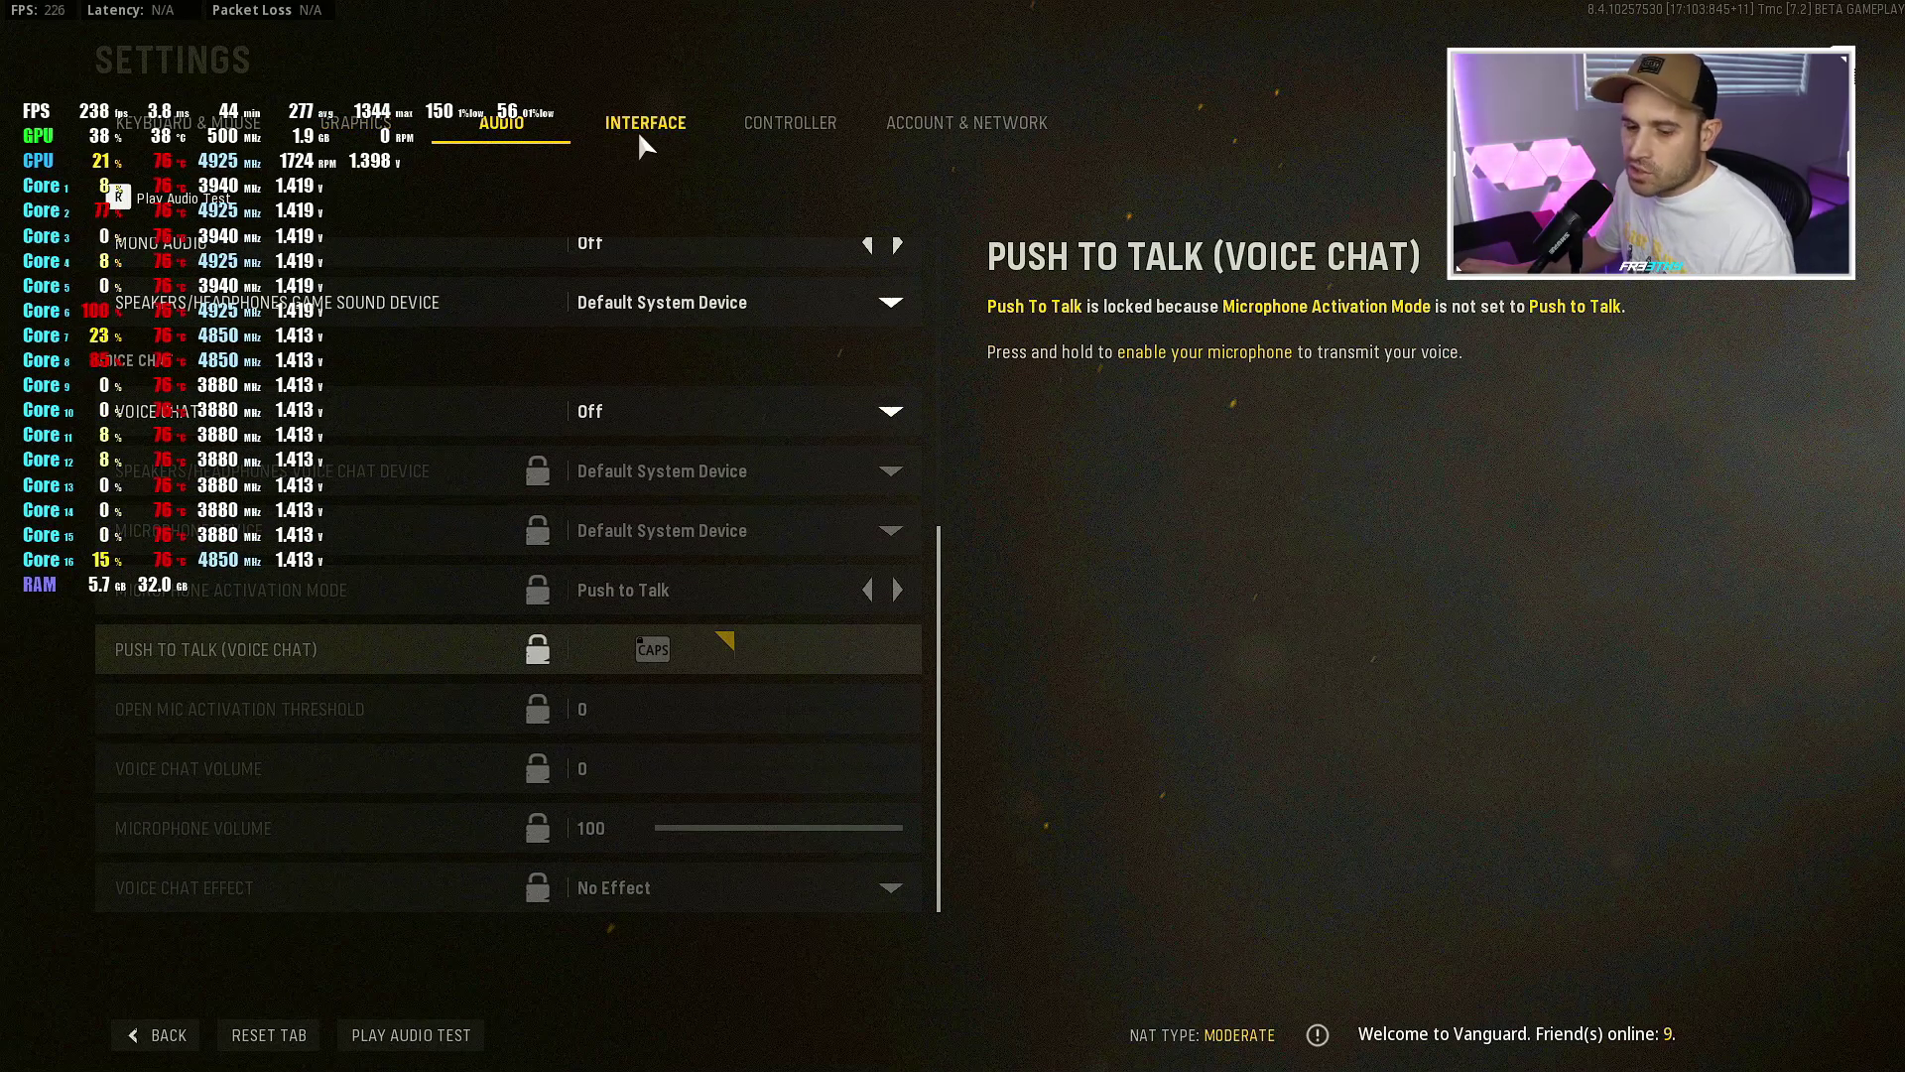
{"action": "left_click", "coordinate": [356, 122]}
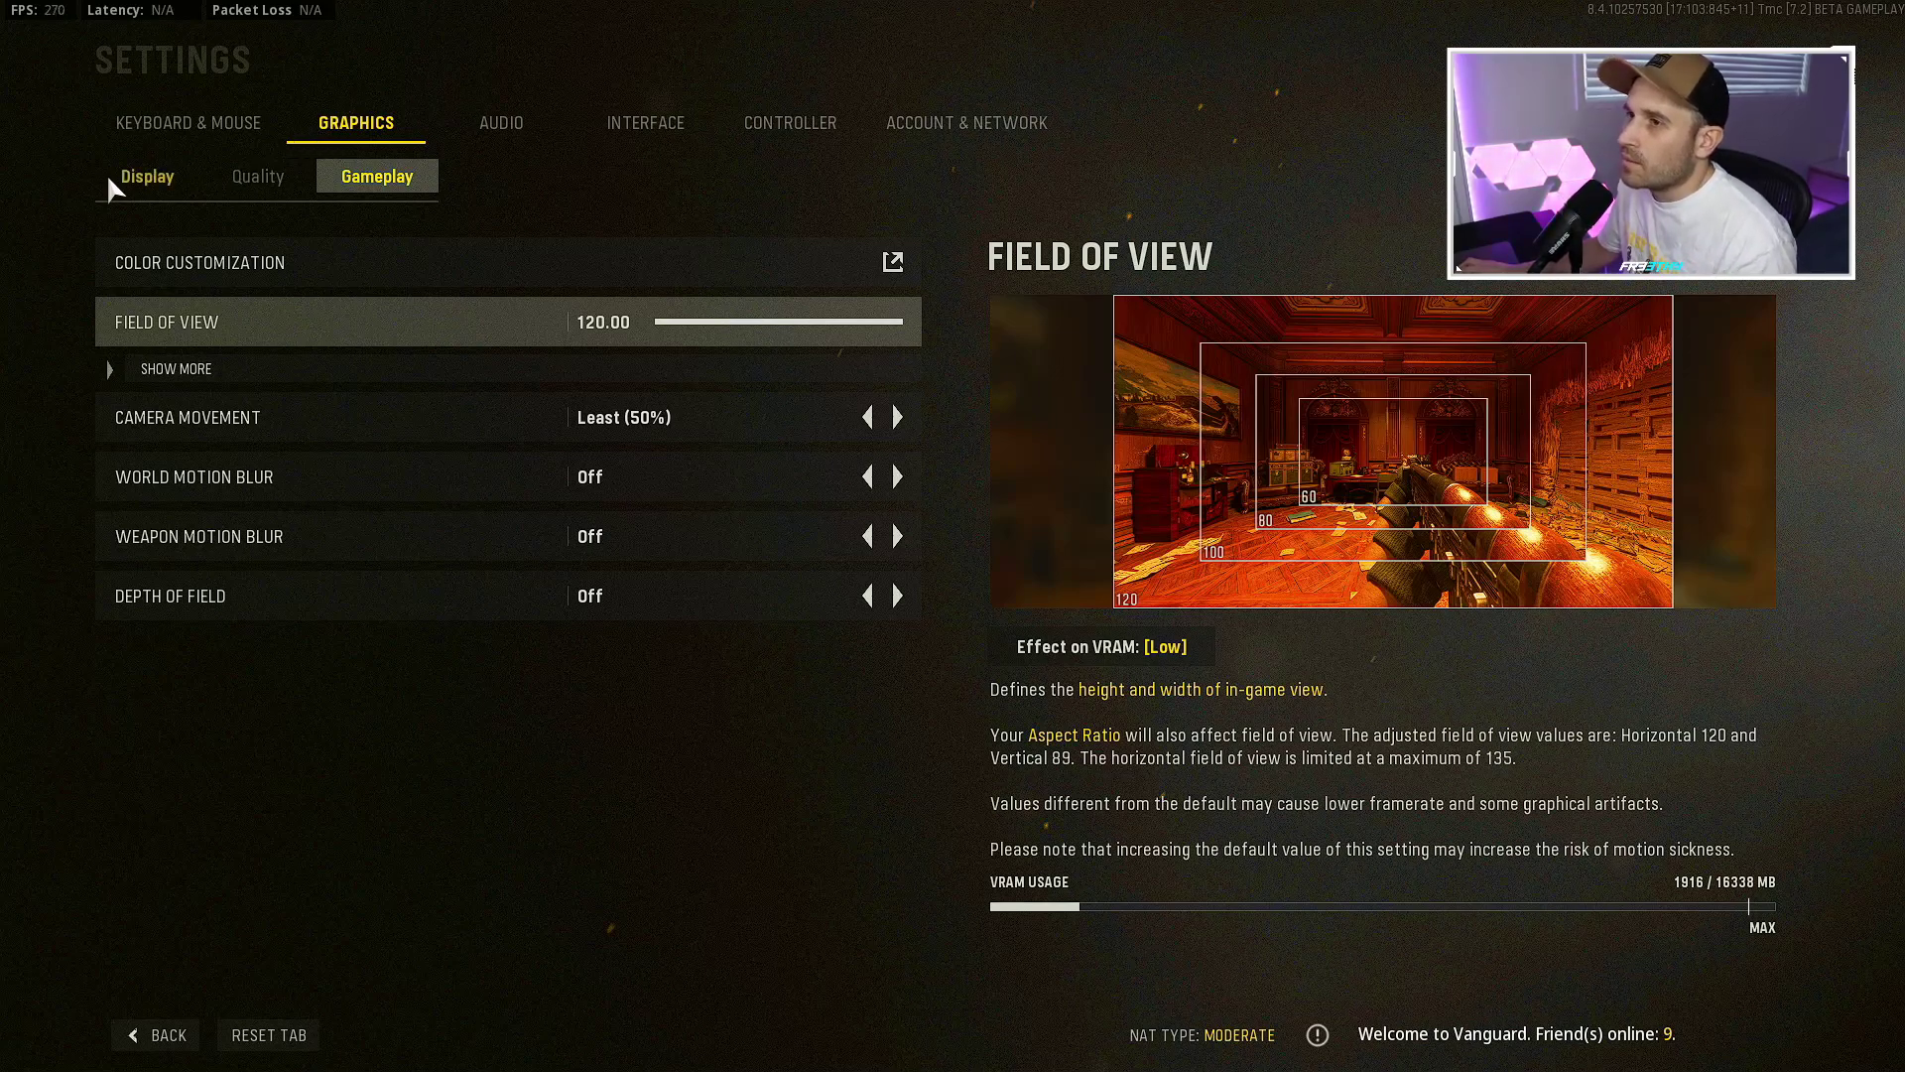
{"action": "left_click", "coordinate": [159, 184]}
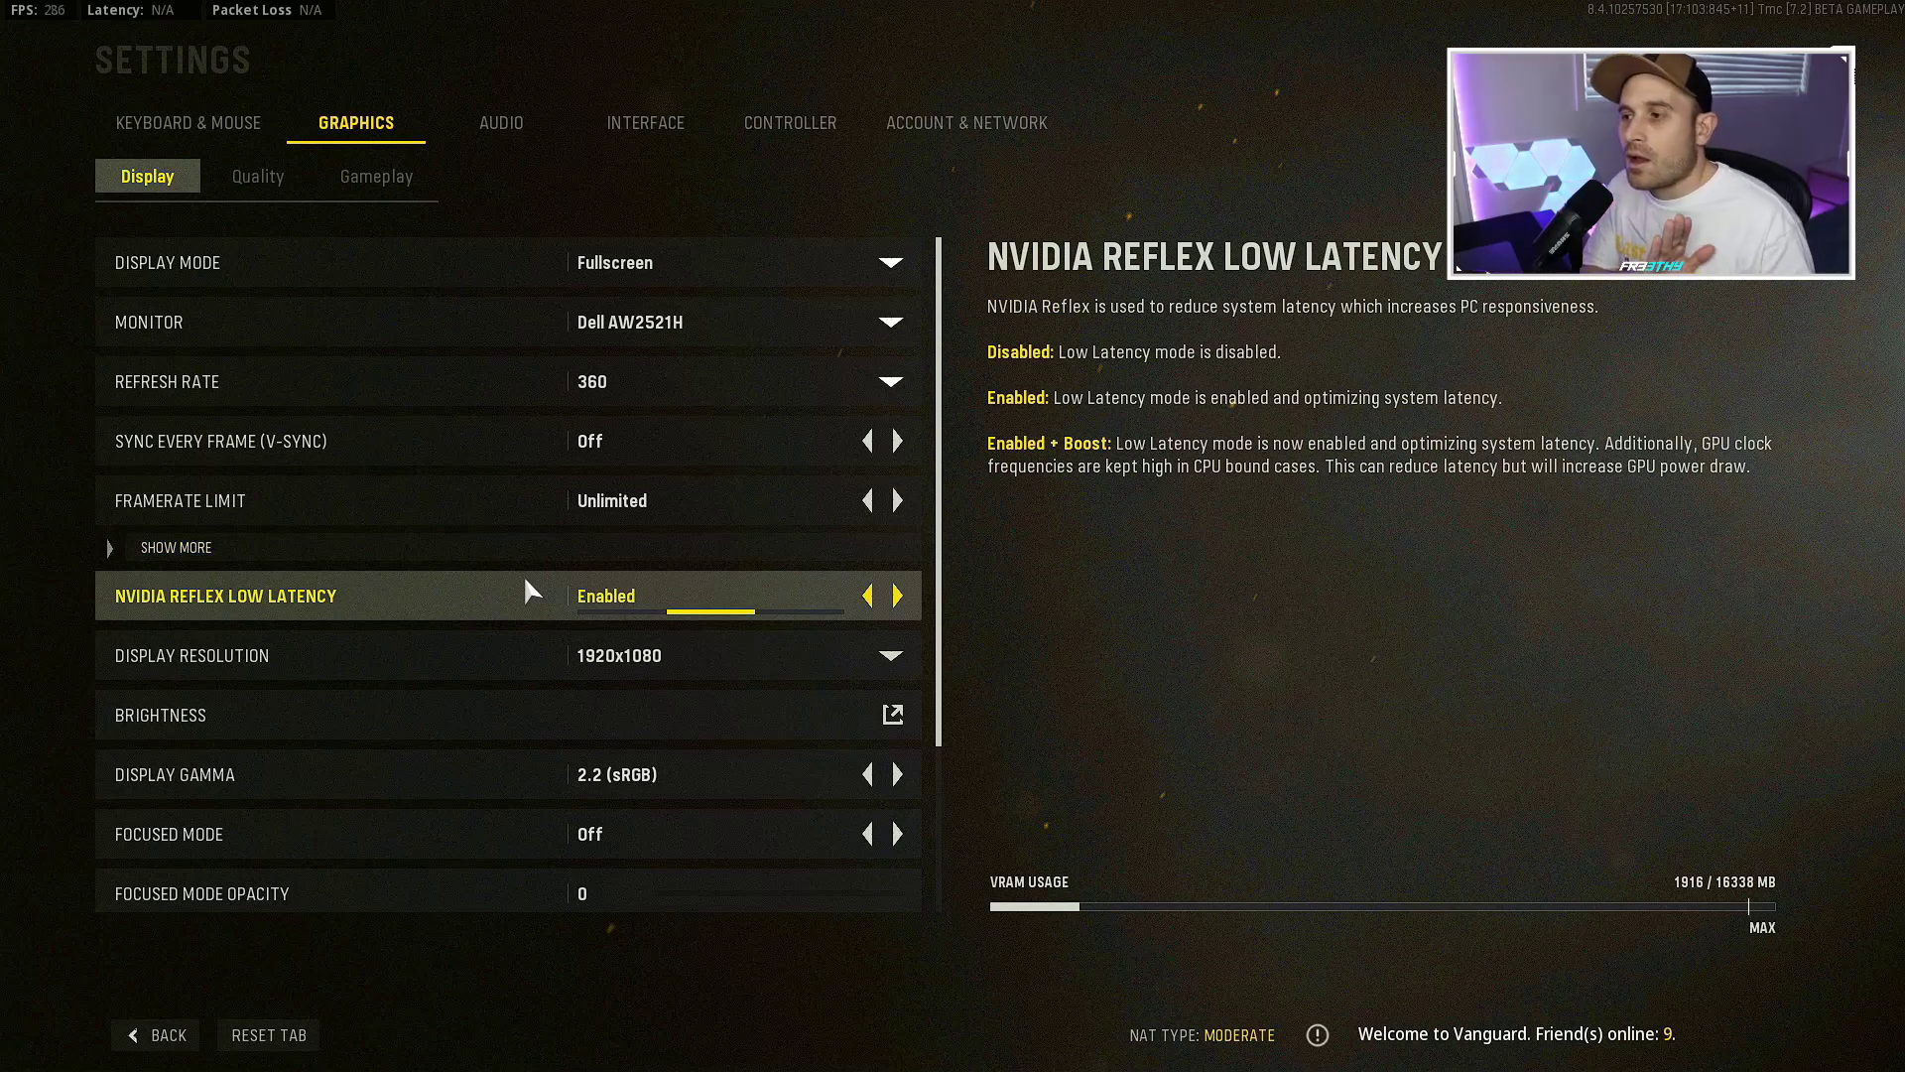
{"action": "left_click", "coordinate": [898, 596]}
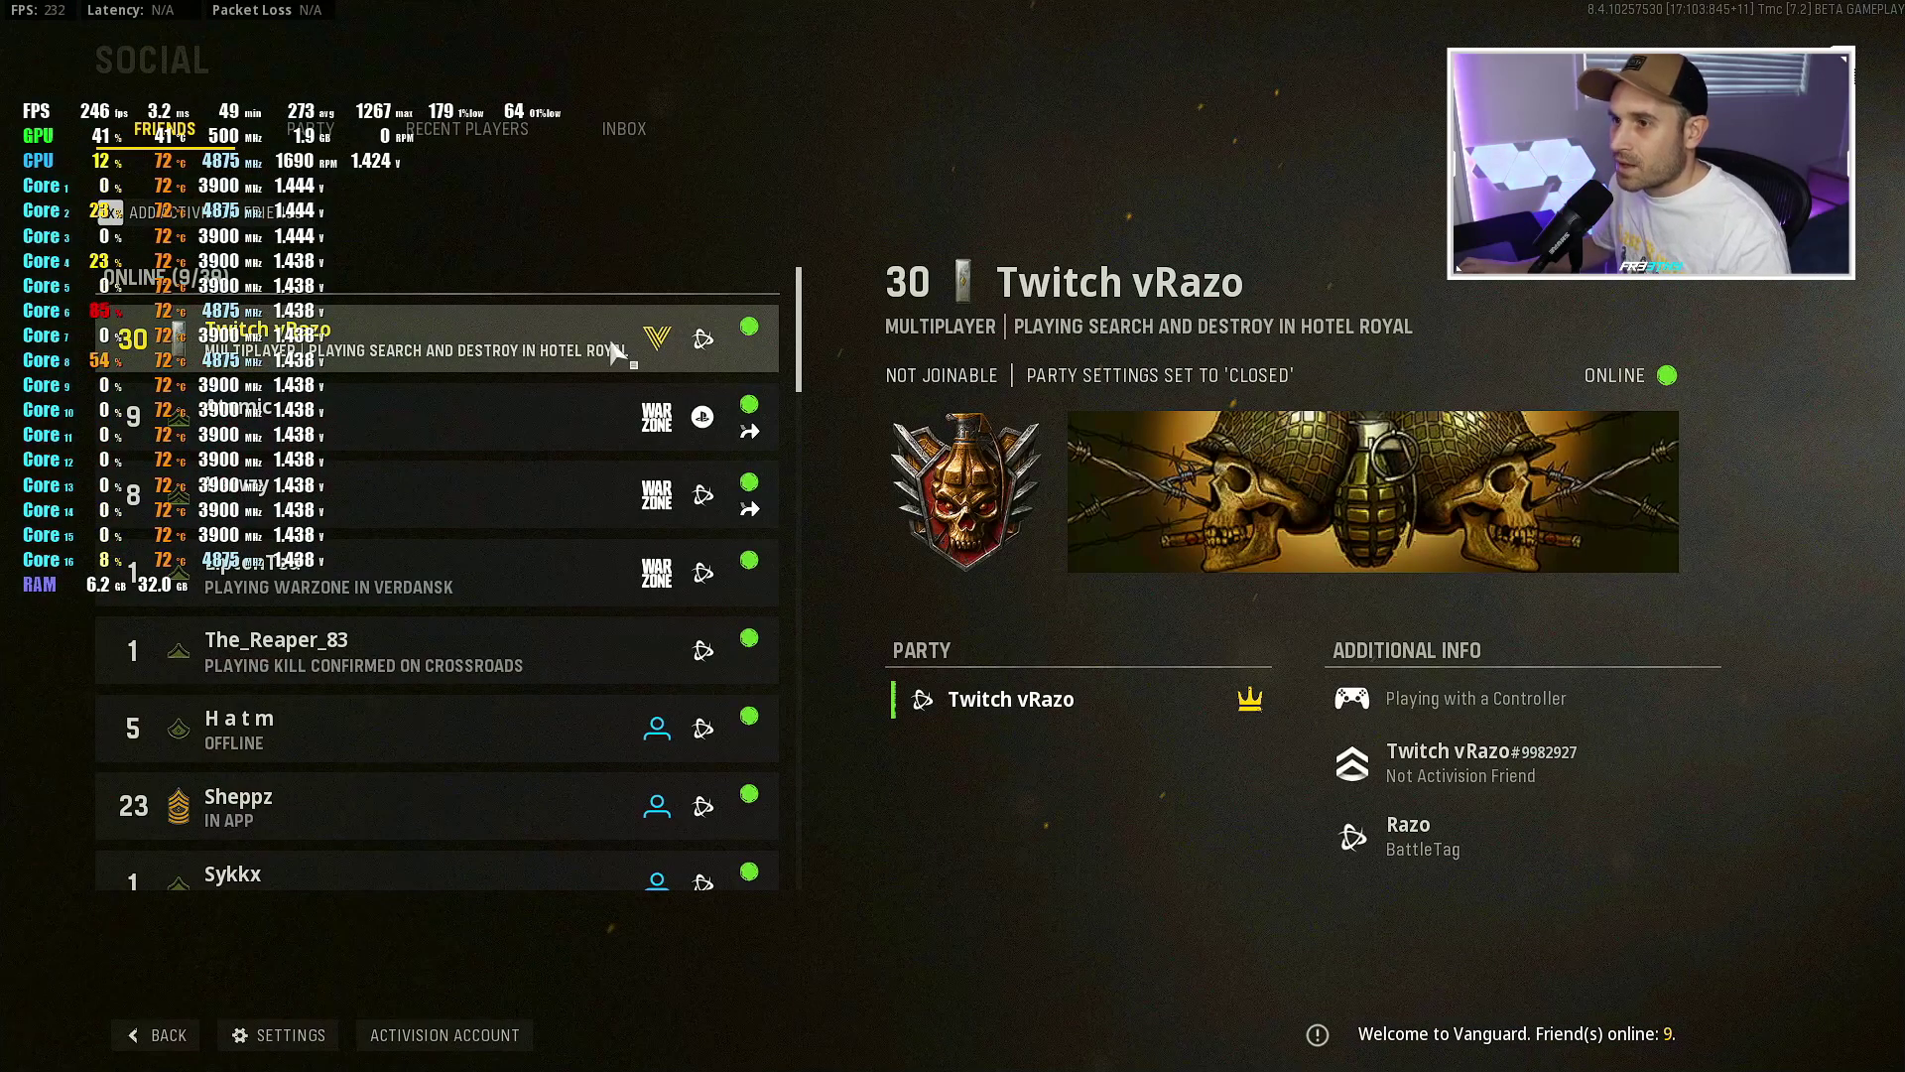
{"action": "left_click", "coordinate": [162, 1036]}
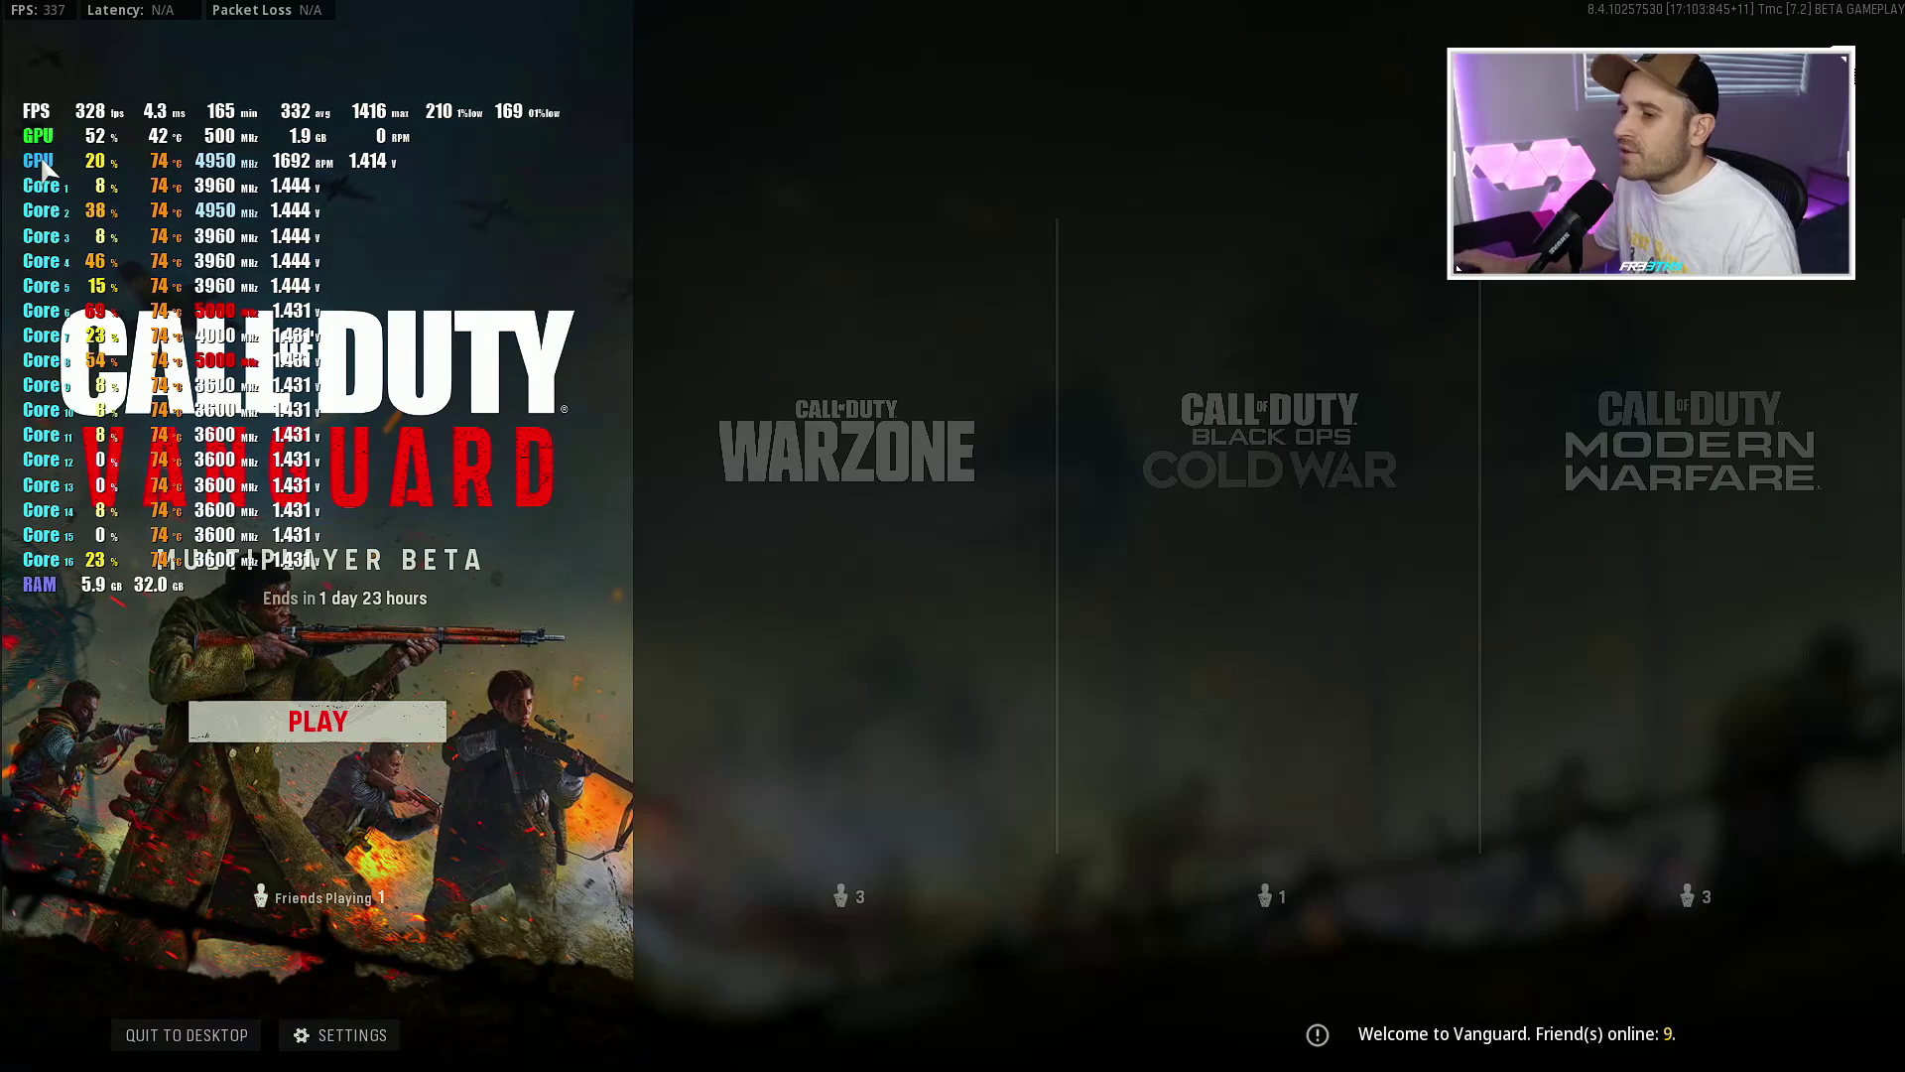
- Review the game's Display, Quality and Gameplay graphics settings, including focused mode, render resolution and VRAM usage target
{"action": "left_click", "coordinate": [327, 1035]}
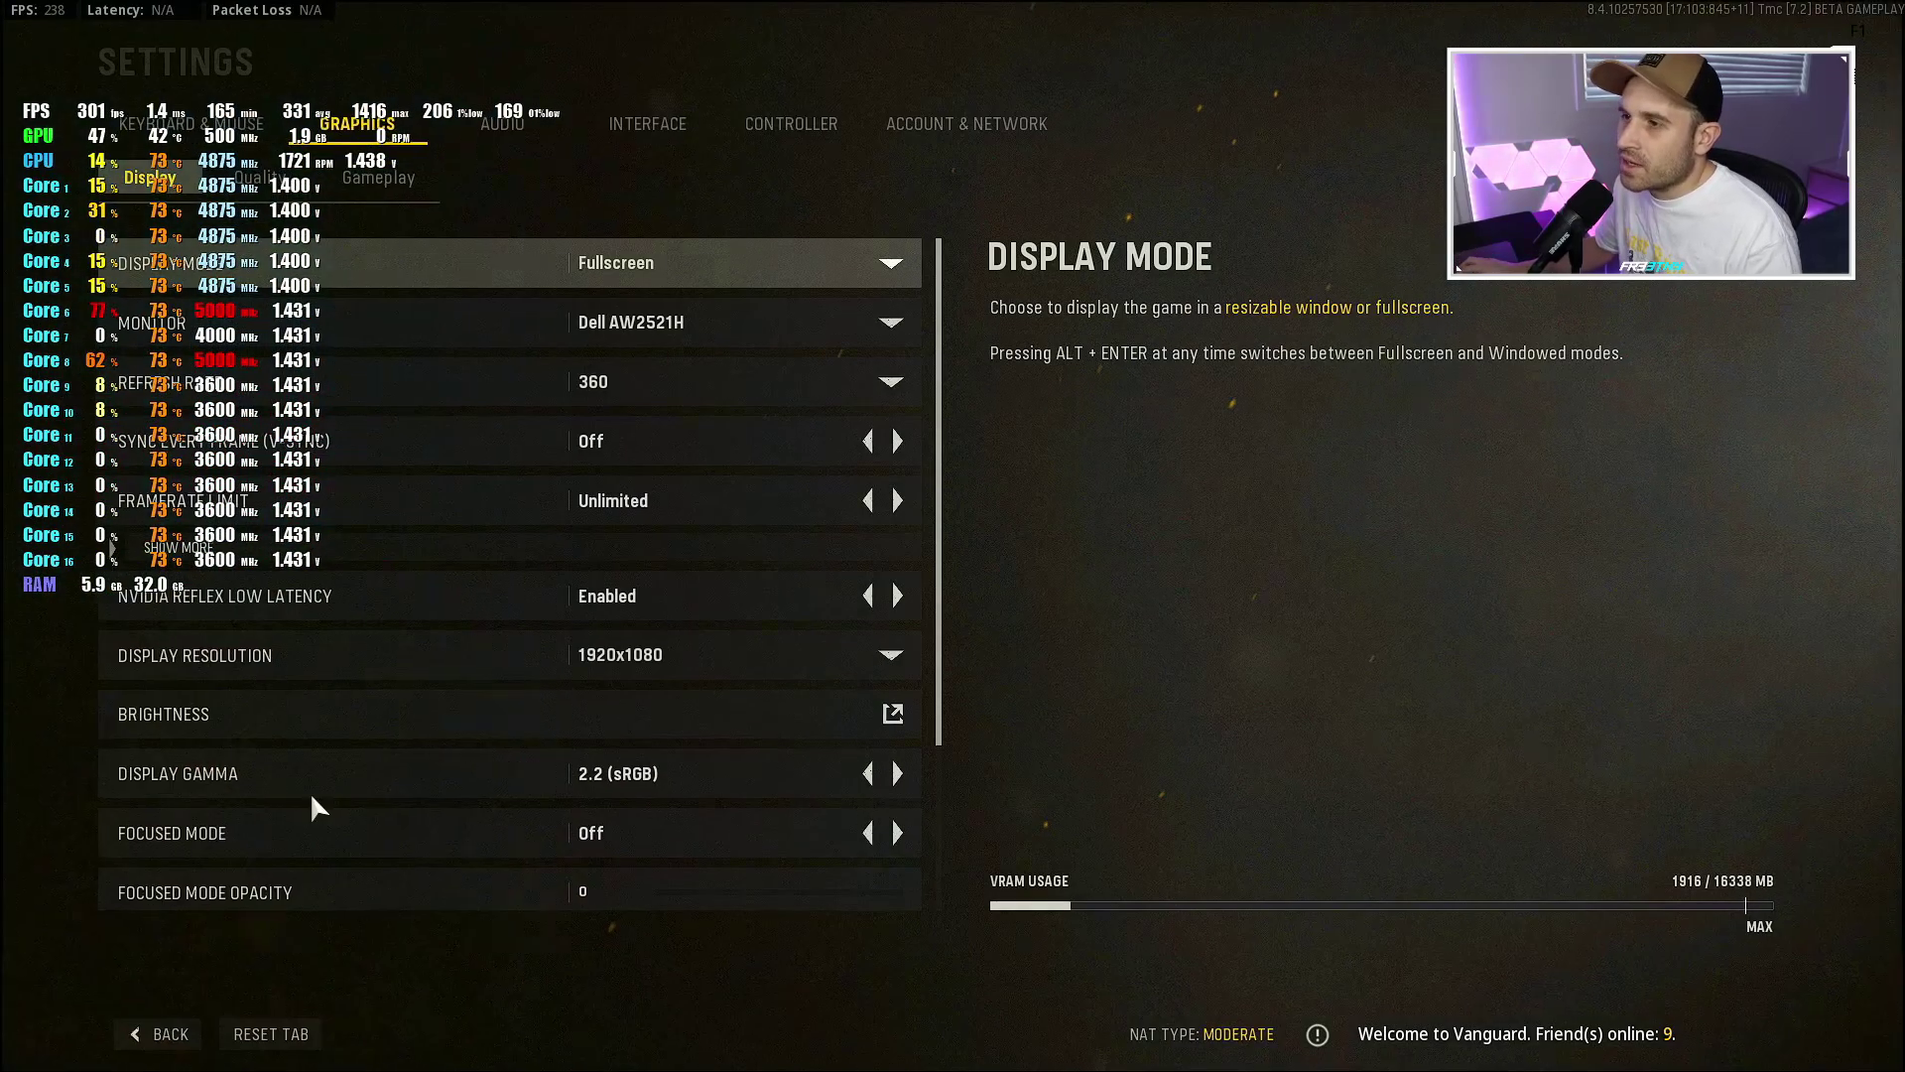
{"action": "left_click", "coordinate": [256, 179]}
{"action": "left_click", "coordinate": [193, 174]}
{"action": "scroll", "coordinate": [818, 657], "scroll_direction": "down", "scroll_amount": 4}
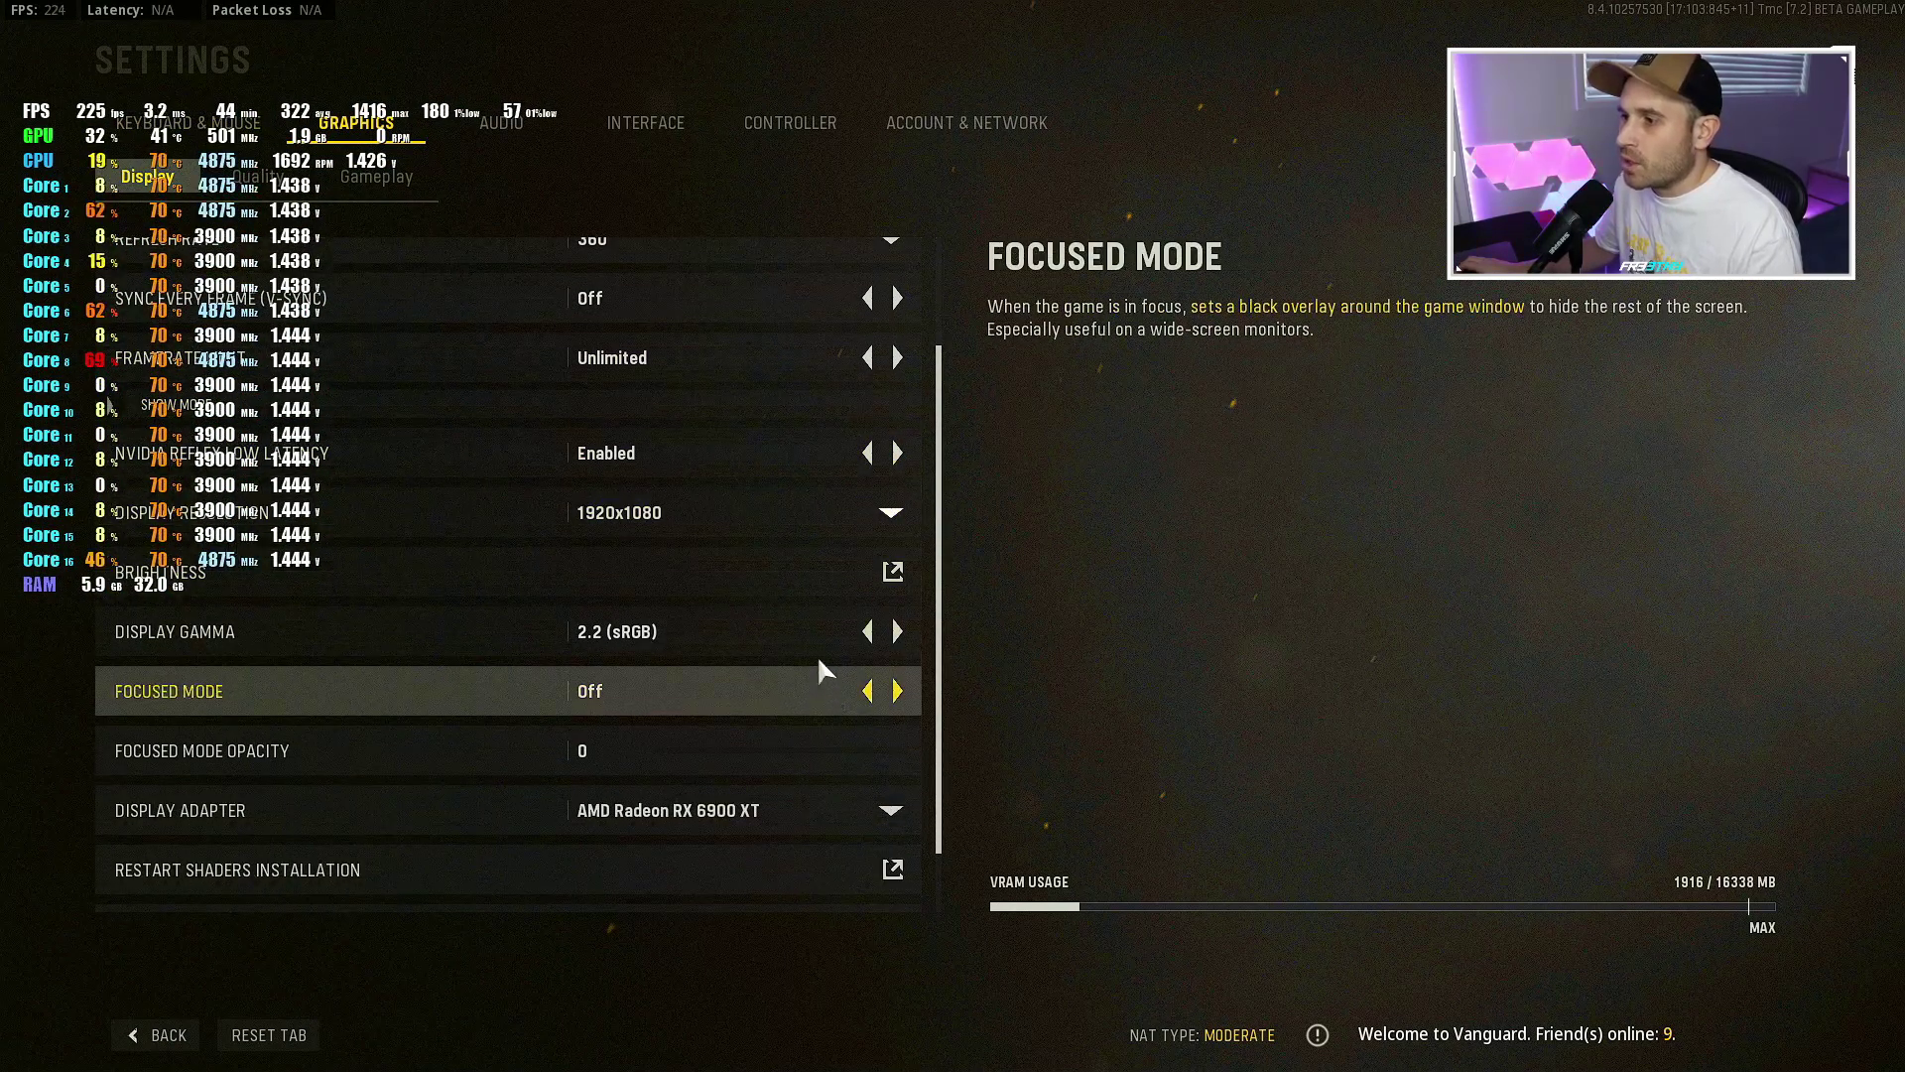
{"action": "scroll", "coordinate": [784, 694], "scroll_direction": "up", "scroll_amount": 2}
{"action": "scroll", "coordinate": [341, 242], "scroll_direction": "up", "scroll_amount": 2}
{"action": "key", "text": "e"}
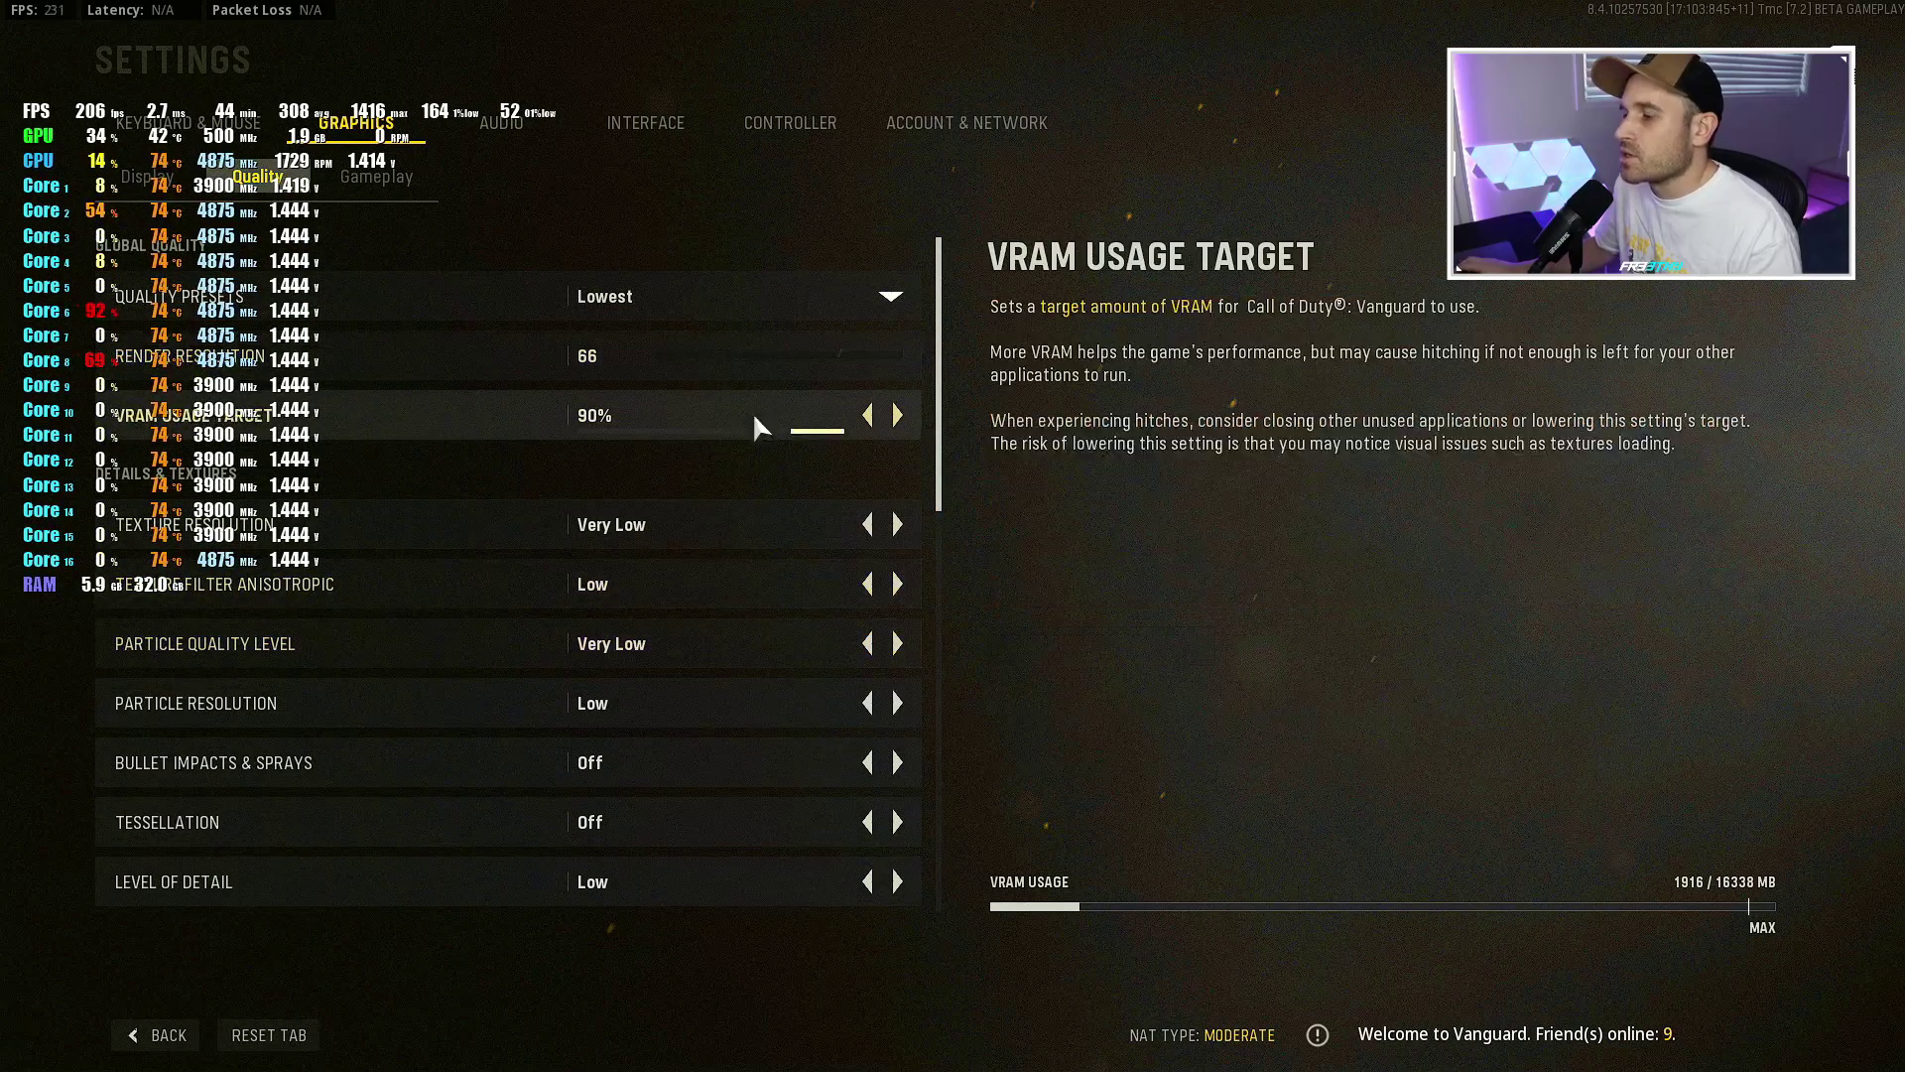
{"action": "left_click", "coordinate": [387, 192]}
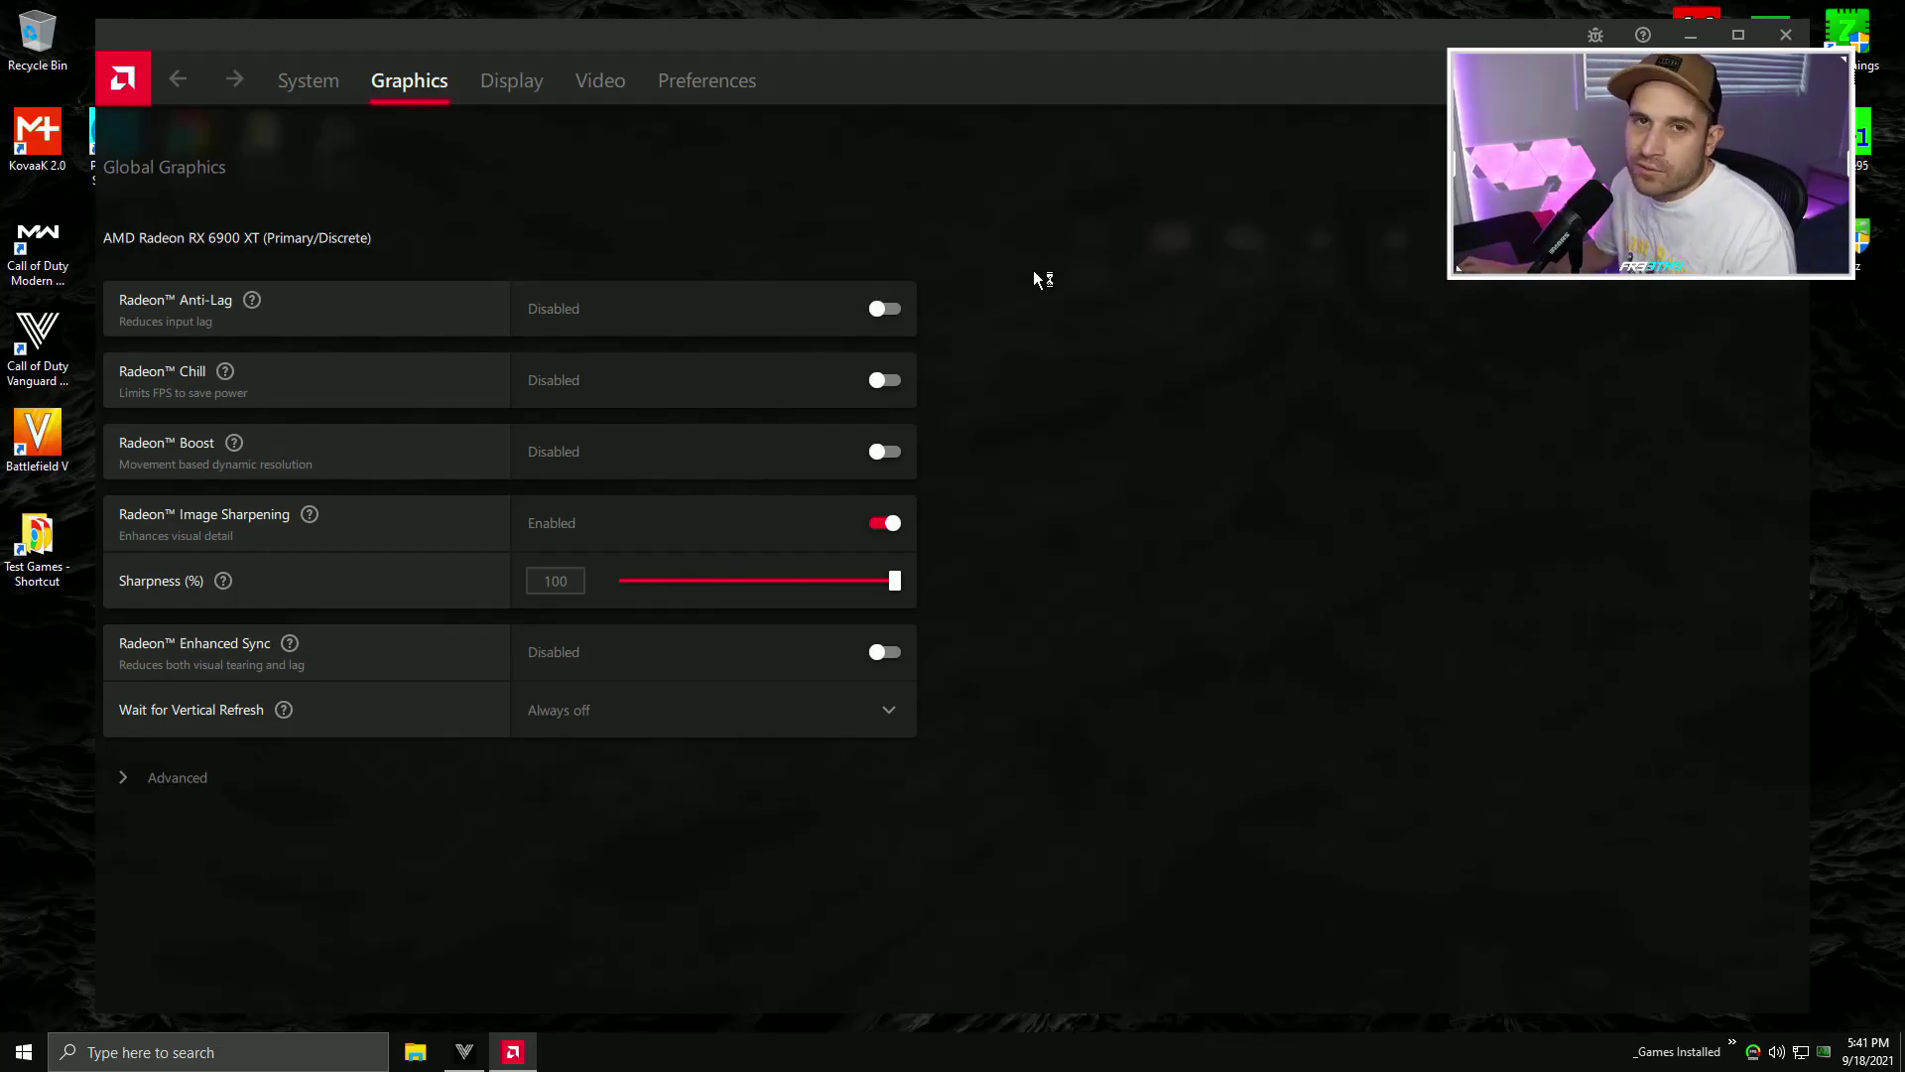
- In Radeon Software, review the global graphics and display settings, including image sharpening and the custom color saturation
{"action": "left_click", "coordinate": [508, 78]}
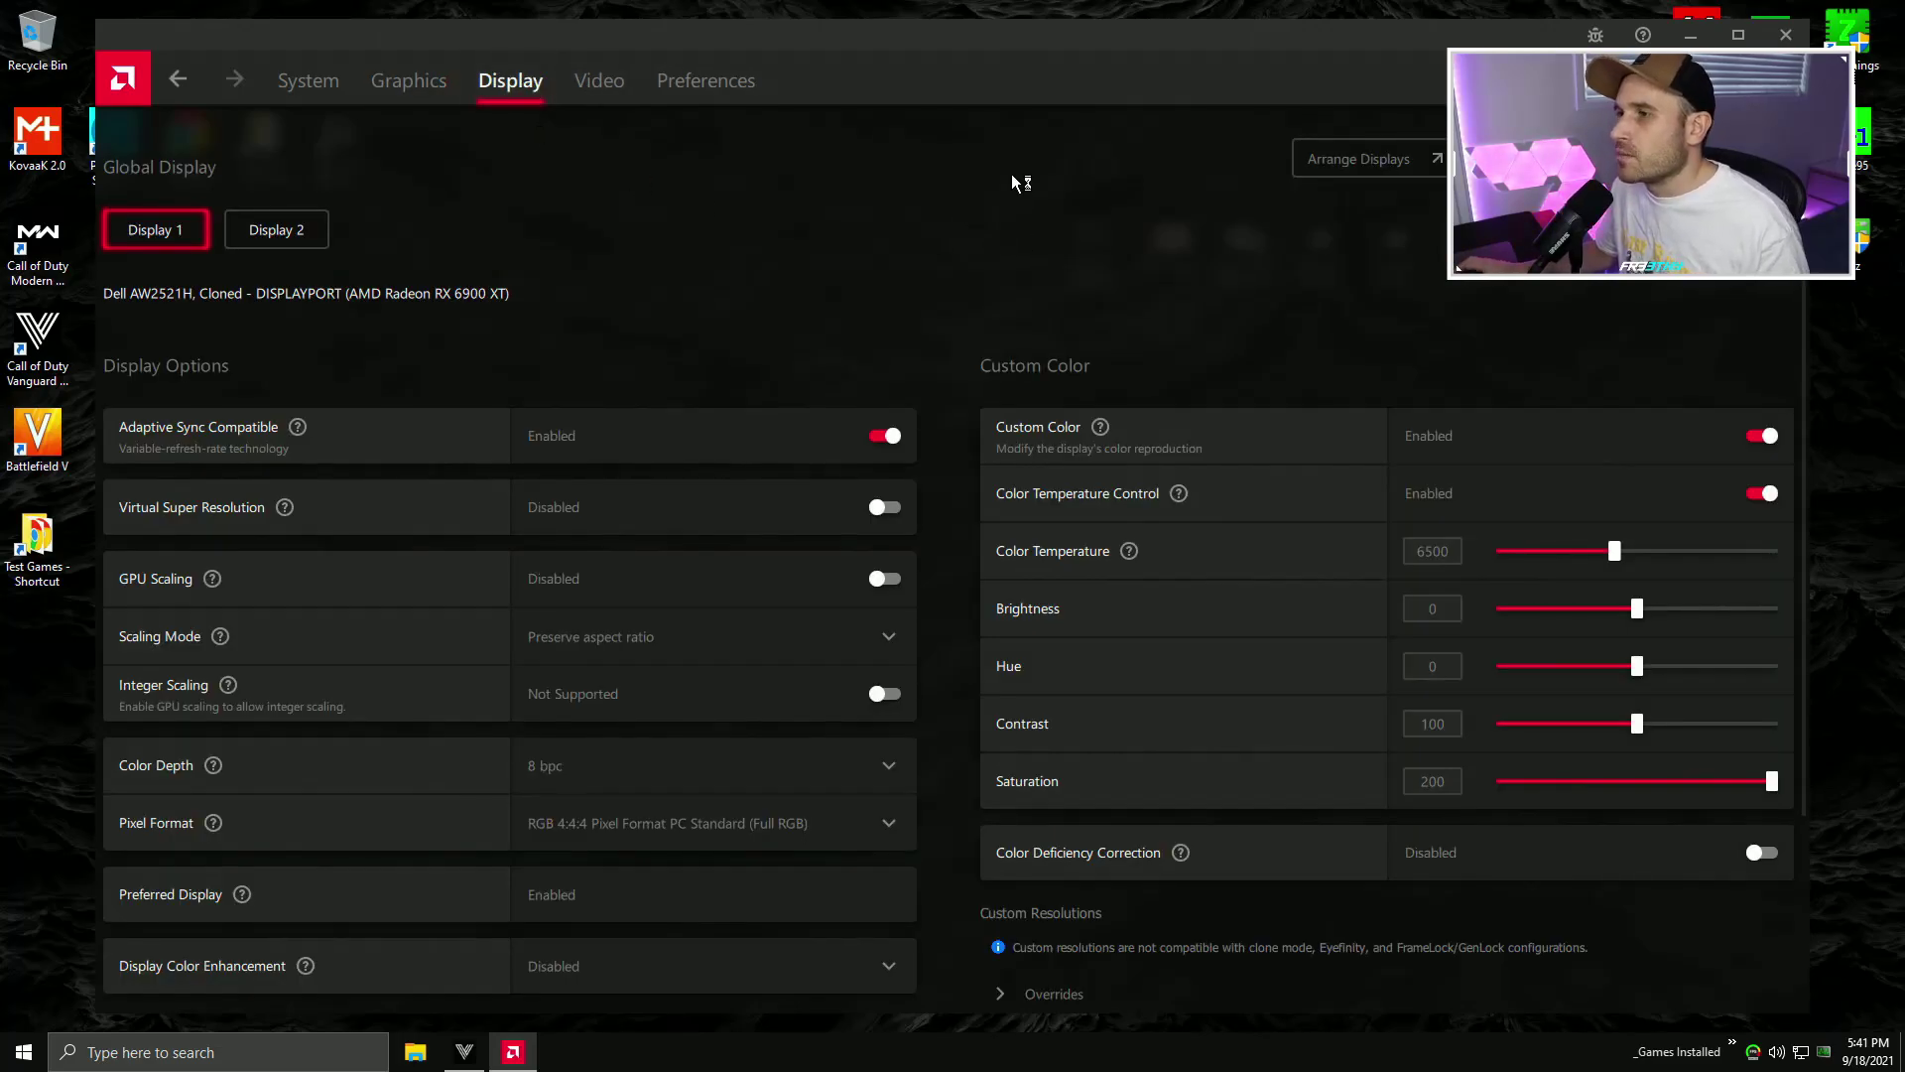
{"action": "left_click", "coordinate": [389, 95]}
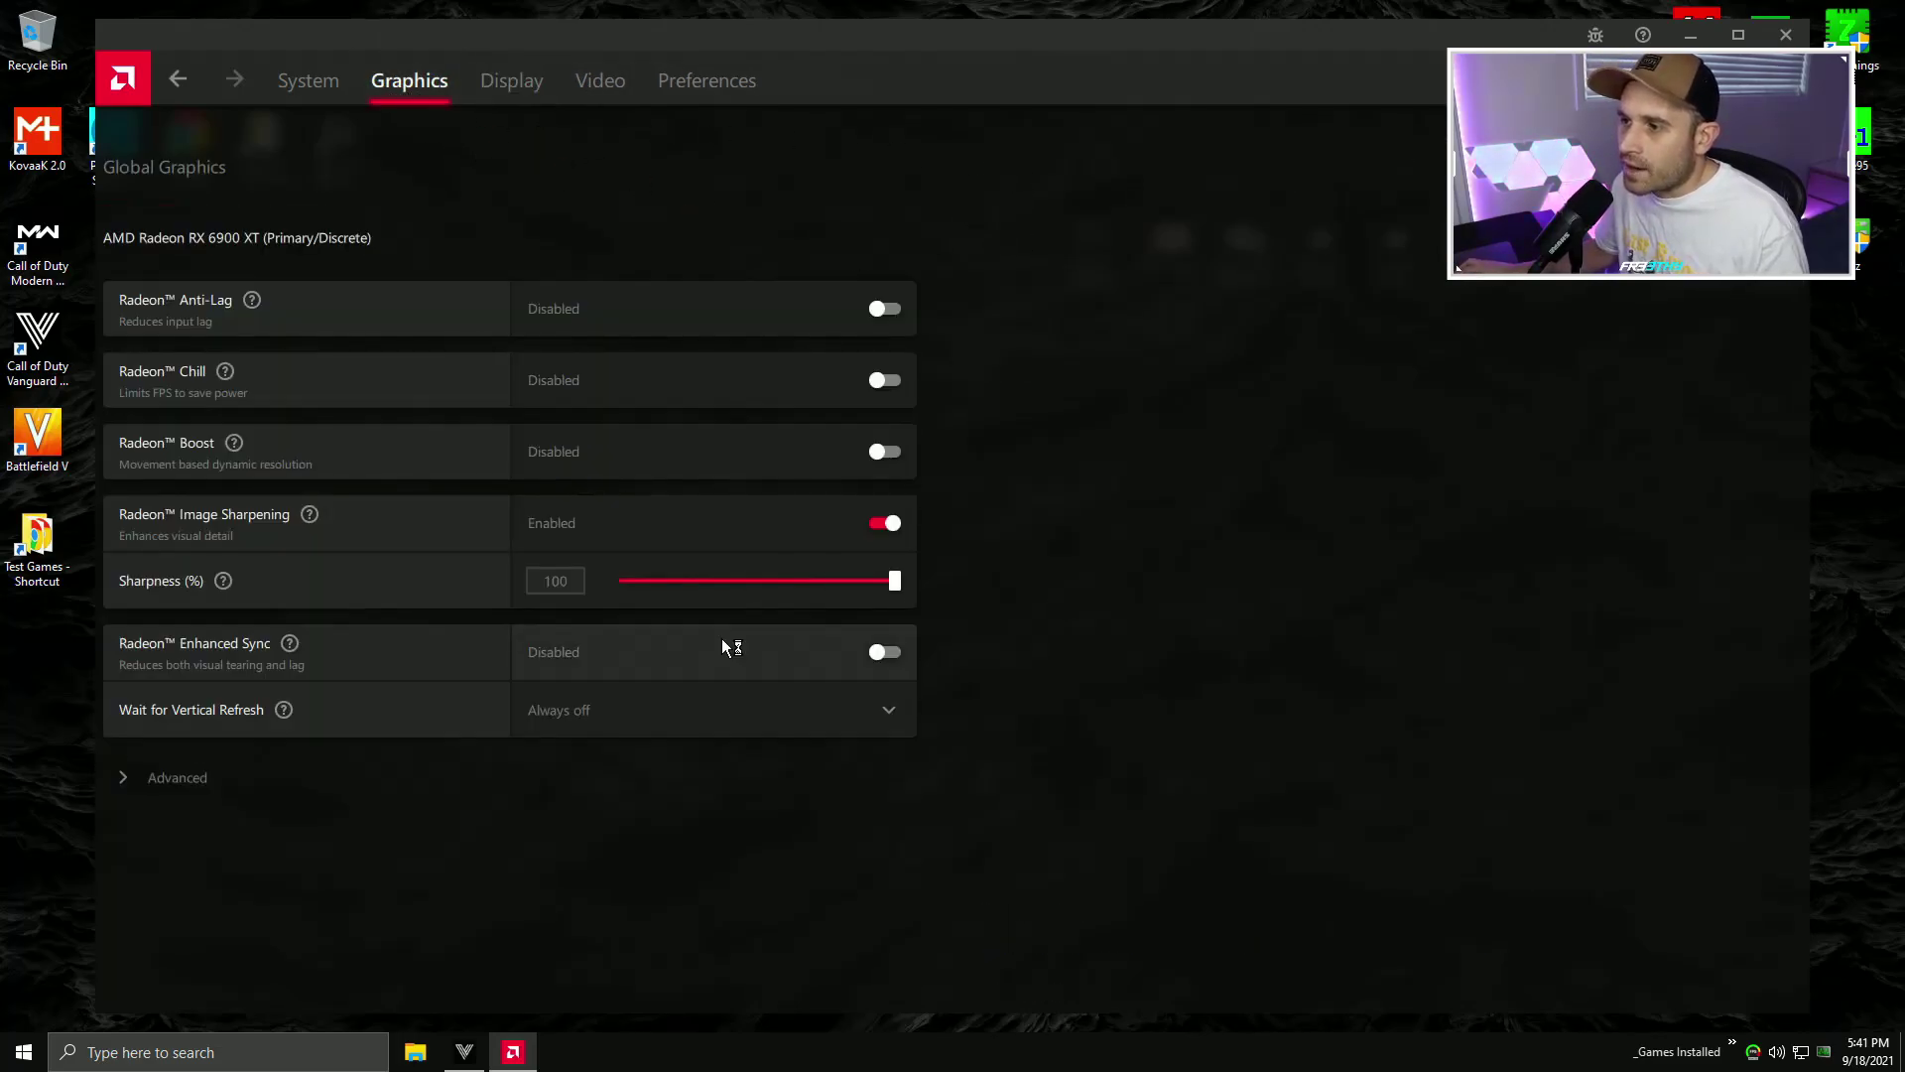
{"action": "left_click", "coordinate": [508, 75]}
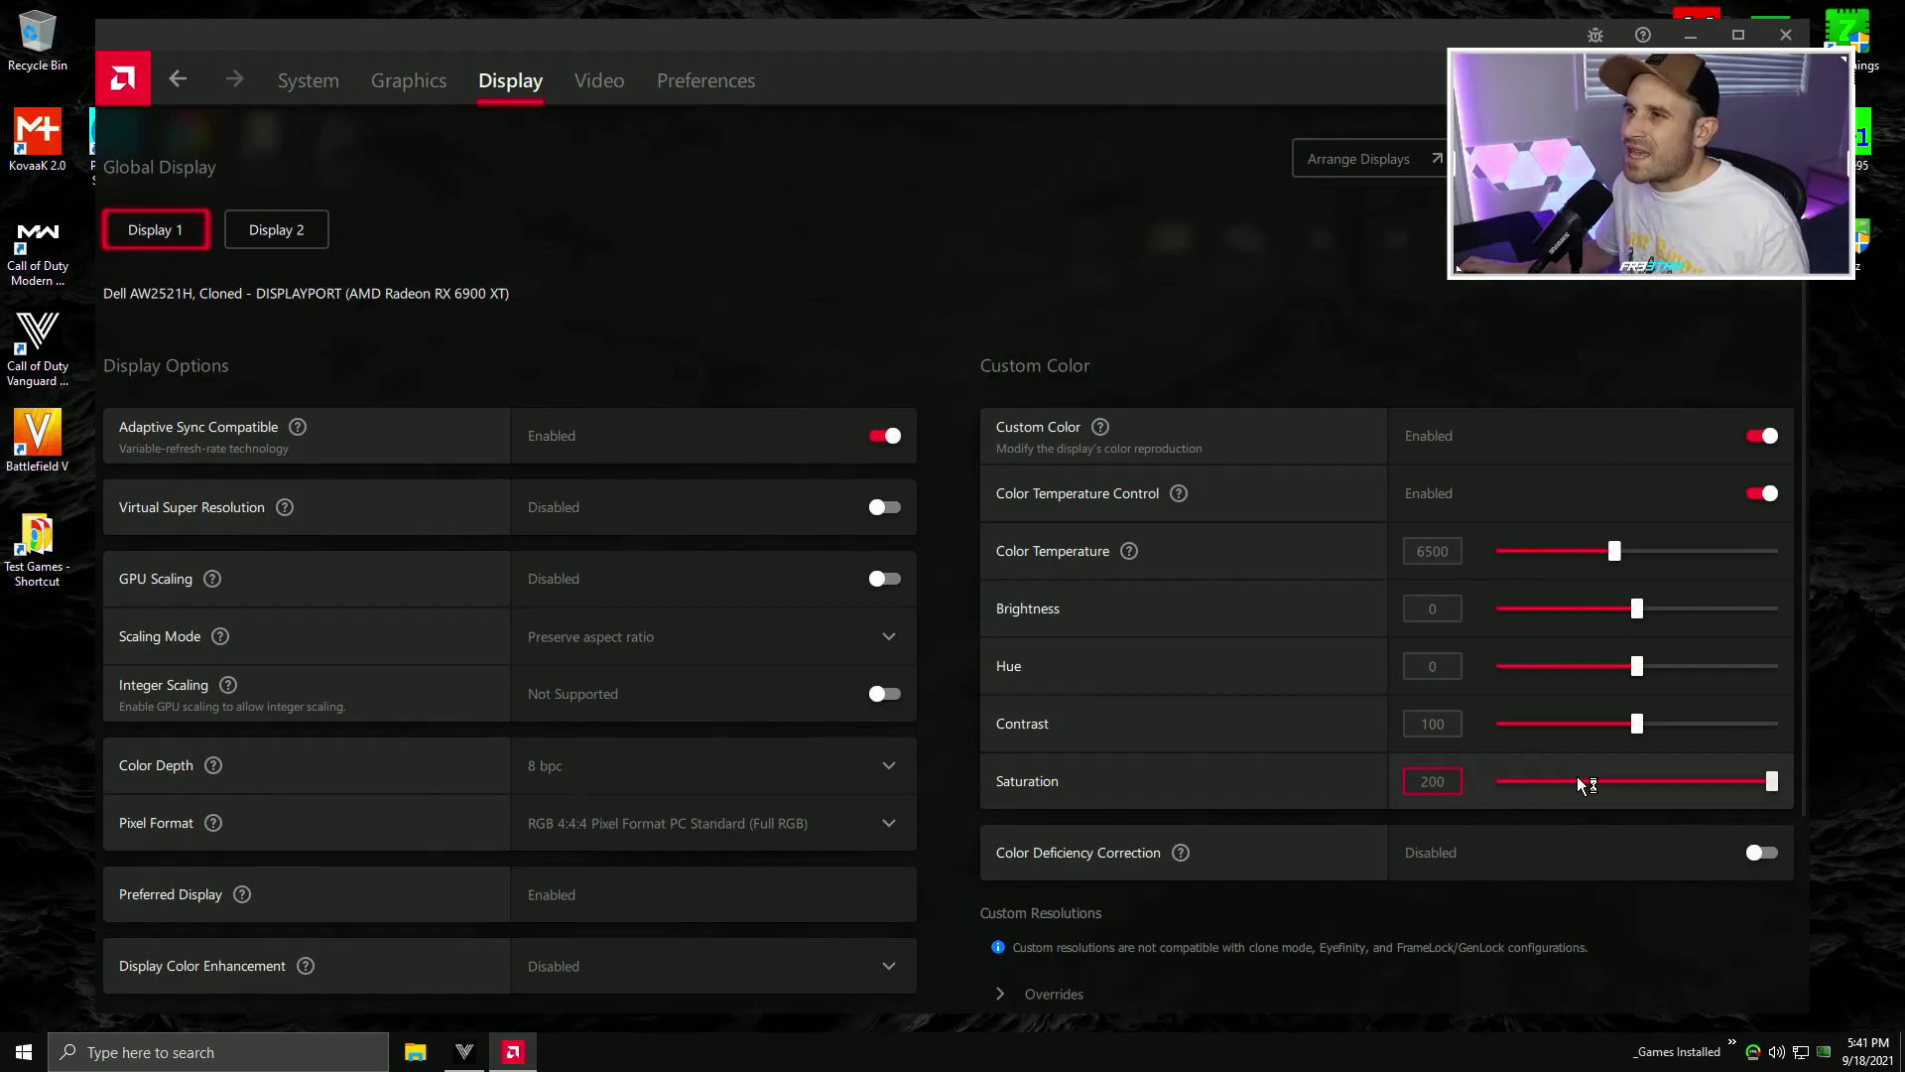
{"action": "left_click", "coordinate": [397, 69]}
{"action": "left_click", "coordinate": [492, 82]}
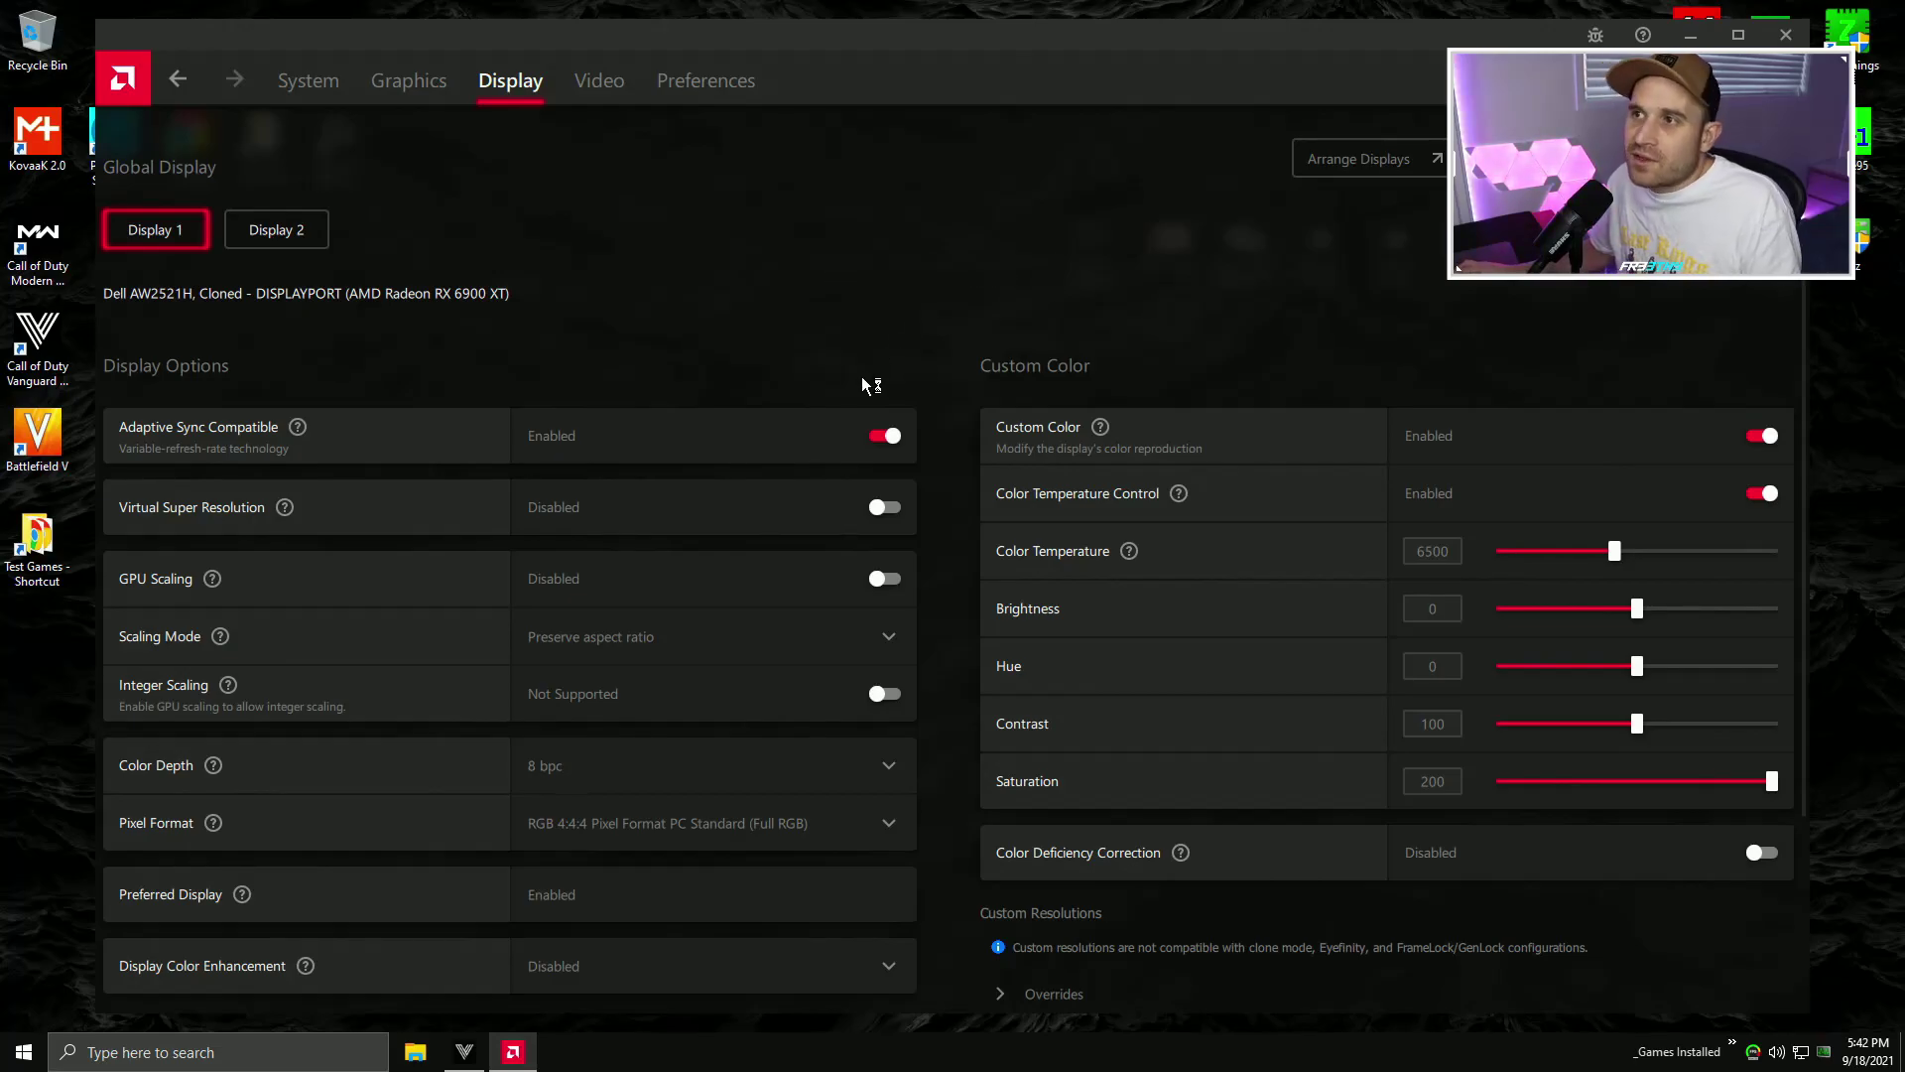
{"action": "left_click", "coordinate": [427, 92]}
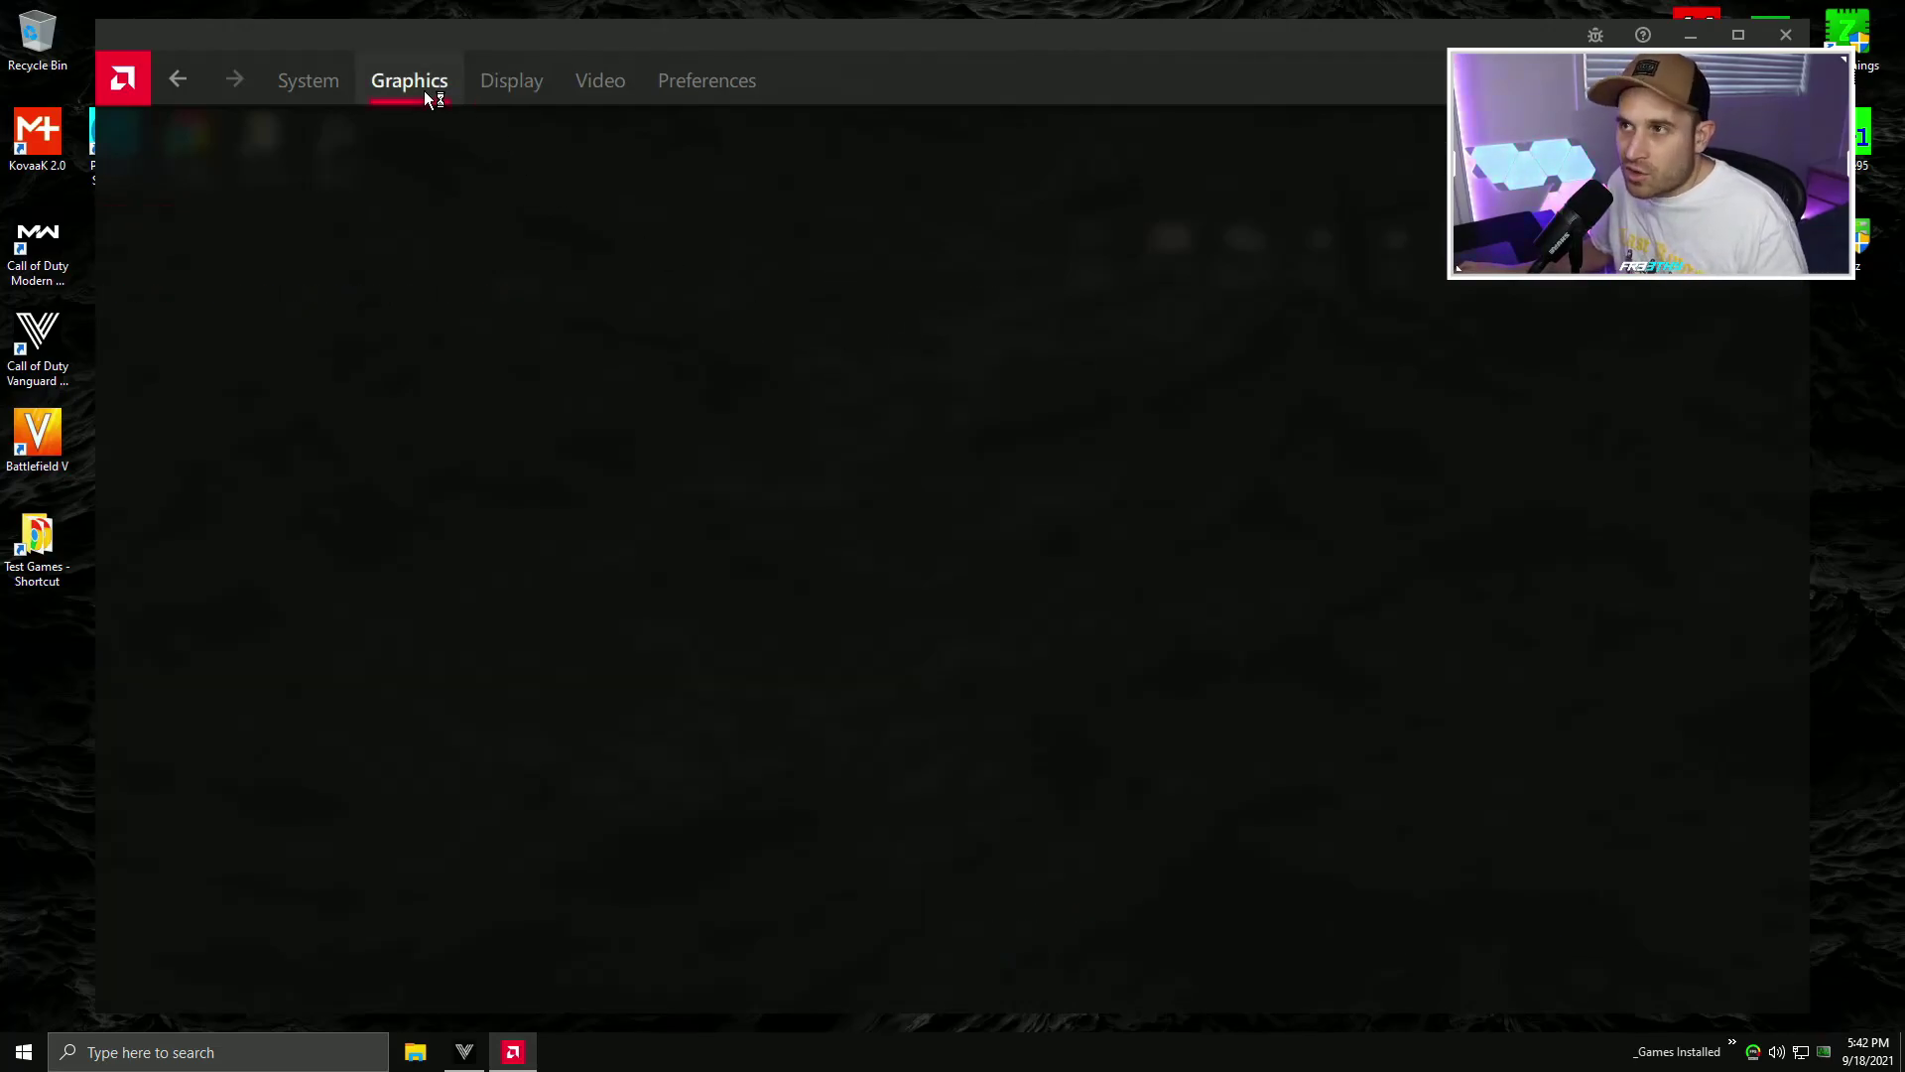
{"action": "left_click", "coordinate": [528, 80]}
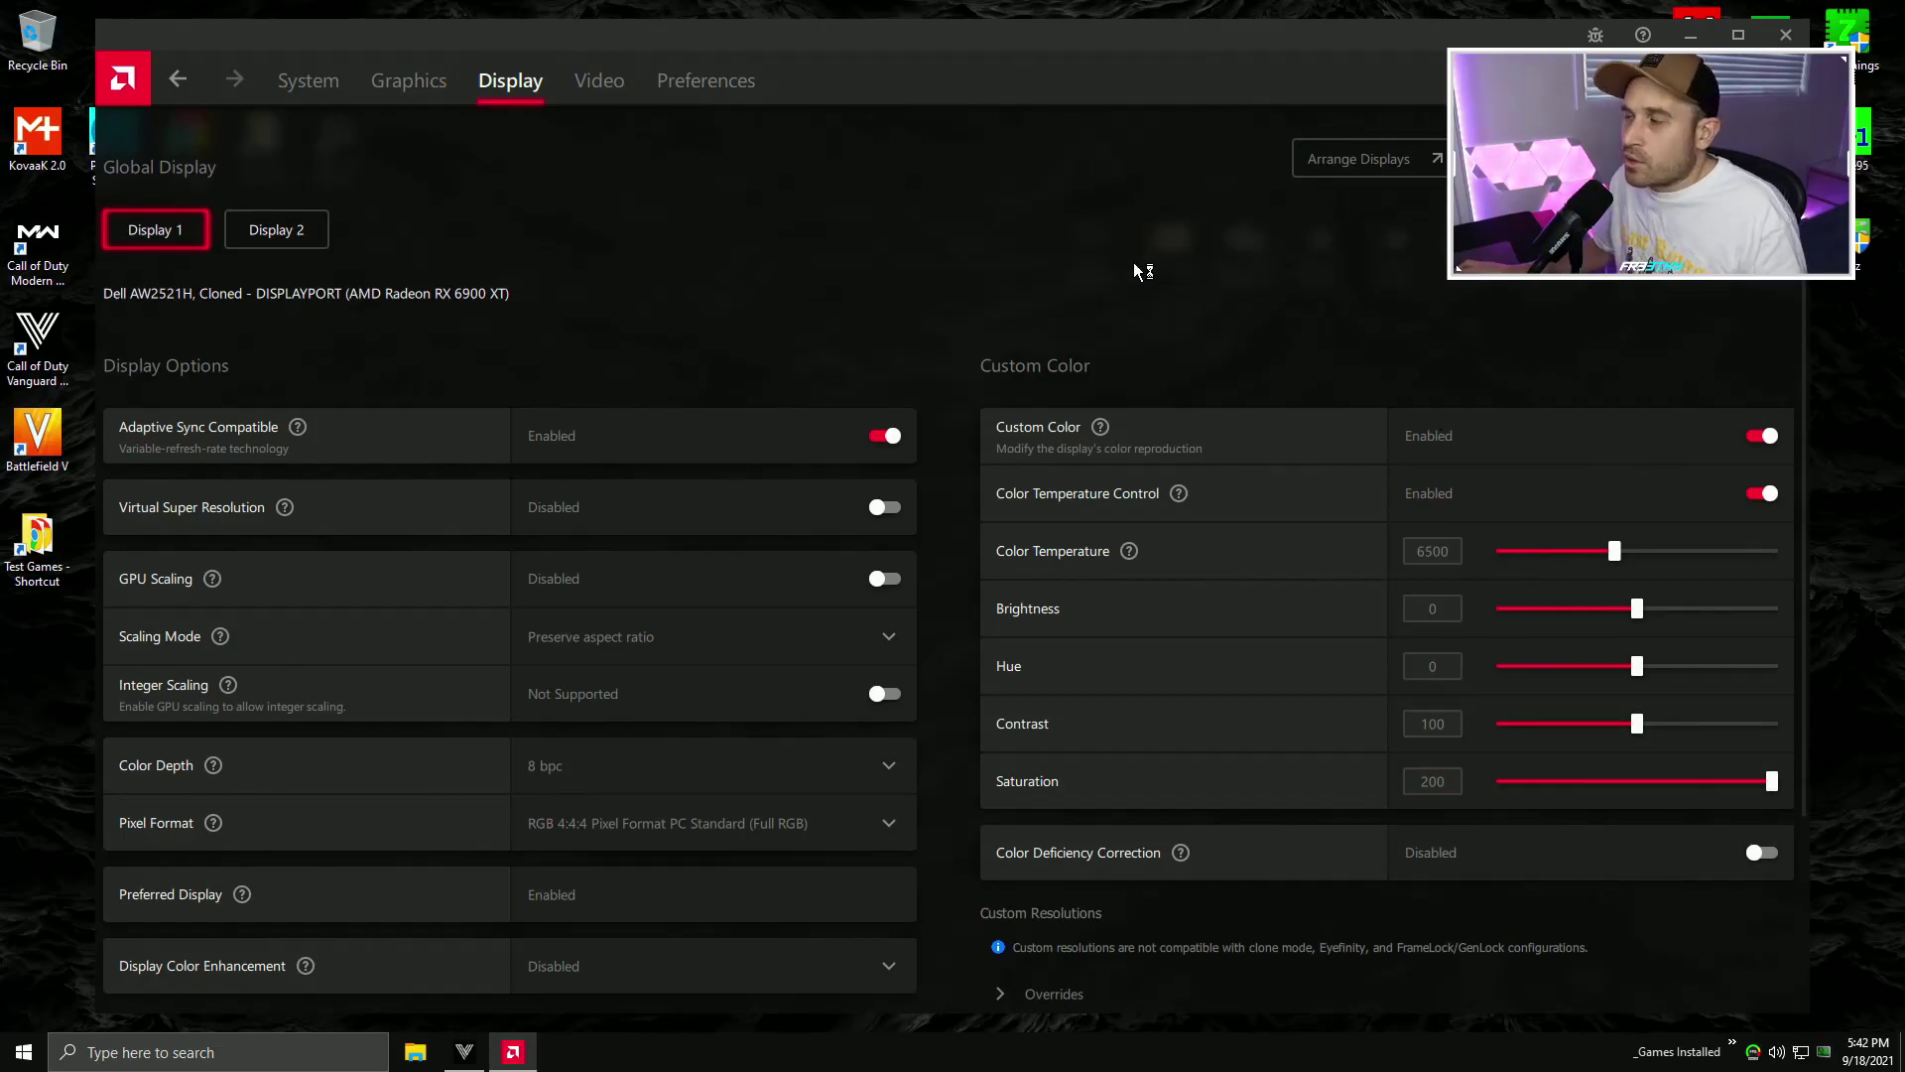
- Close Radeon Software and, back in Call of Duty Vanguard, review the gameplay graphics settings, including ADS field of view and color customization
{"action": "left_click", "coordinate": [1786, 36]}
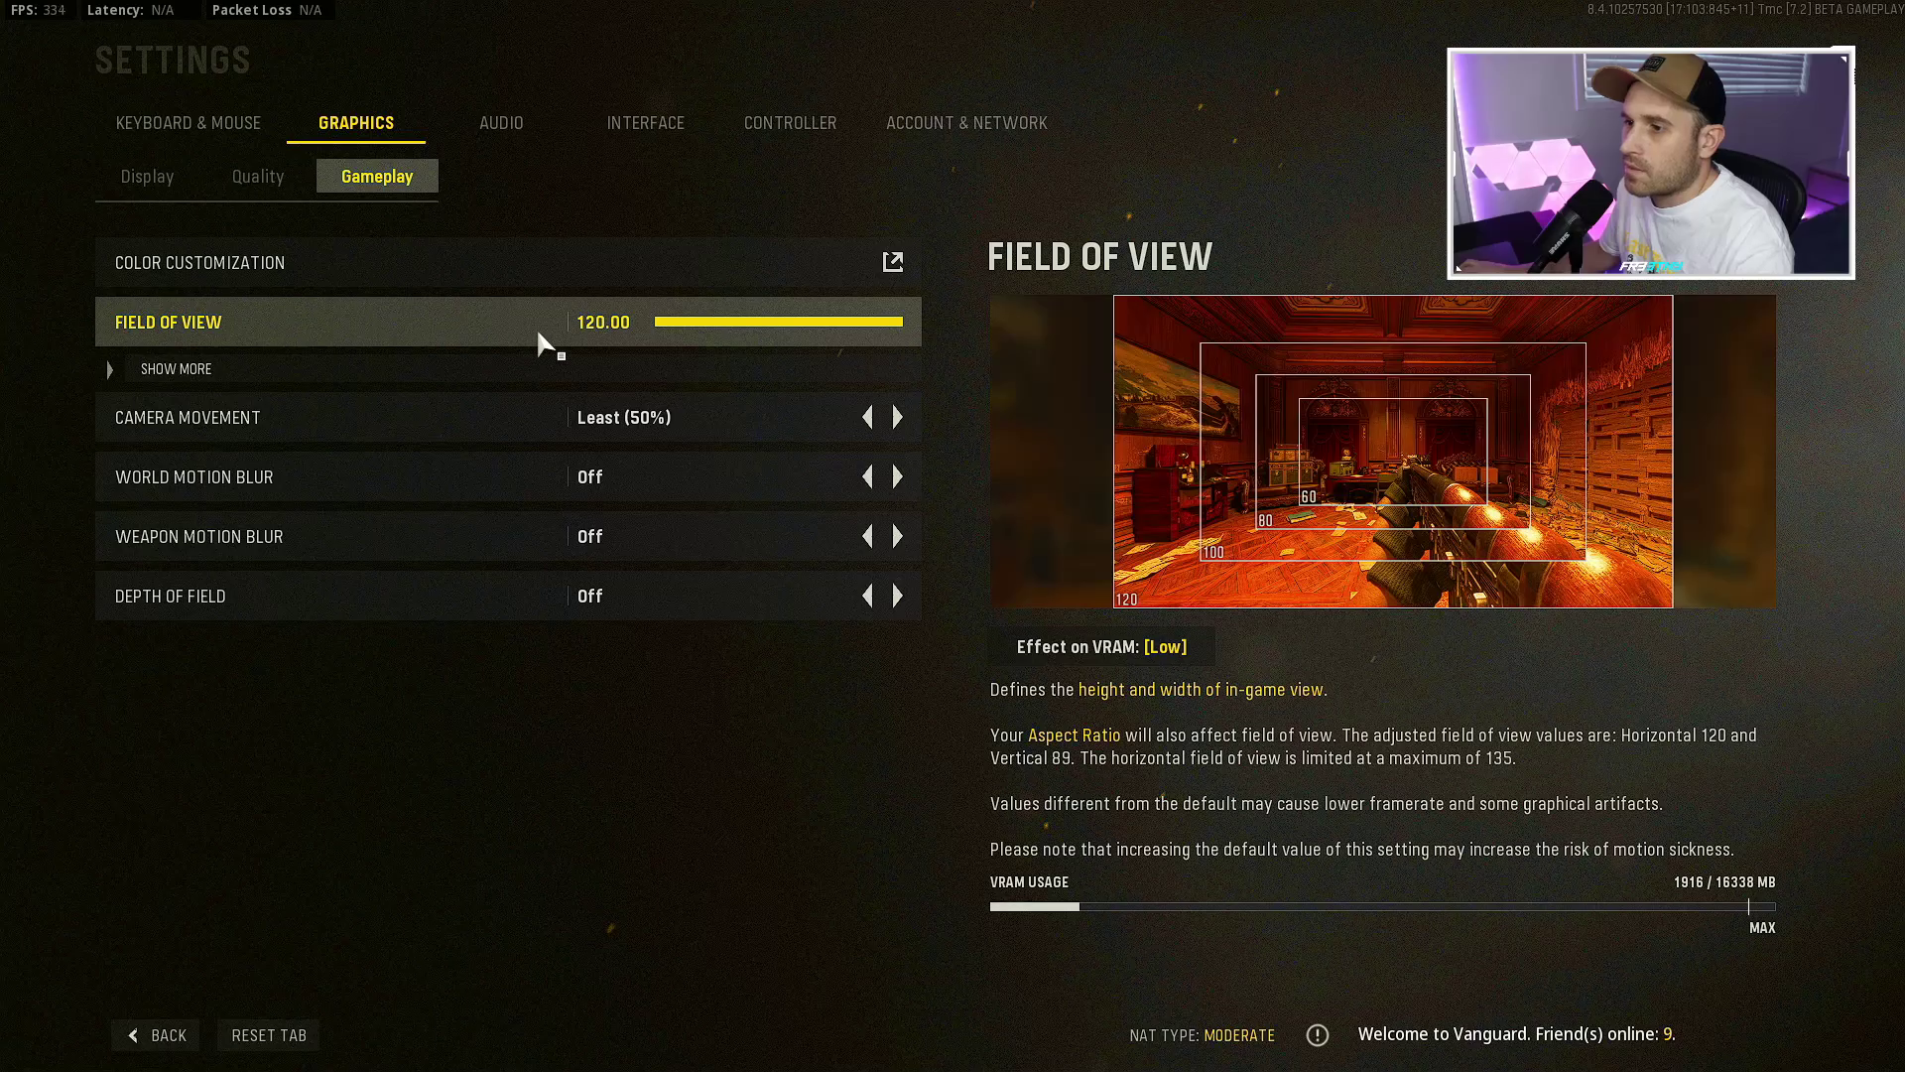
{"action": "left_click", "coordinate": [537, 364]}
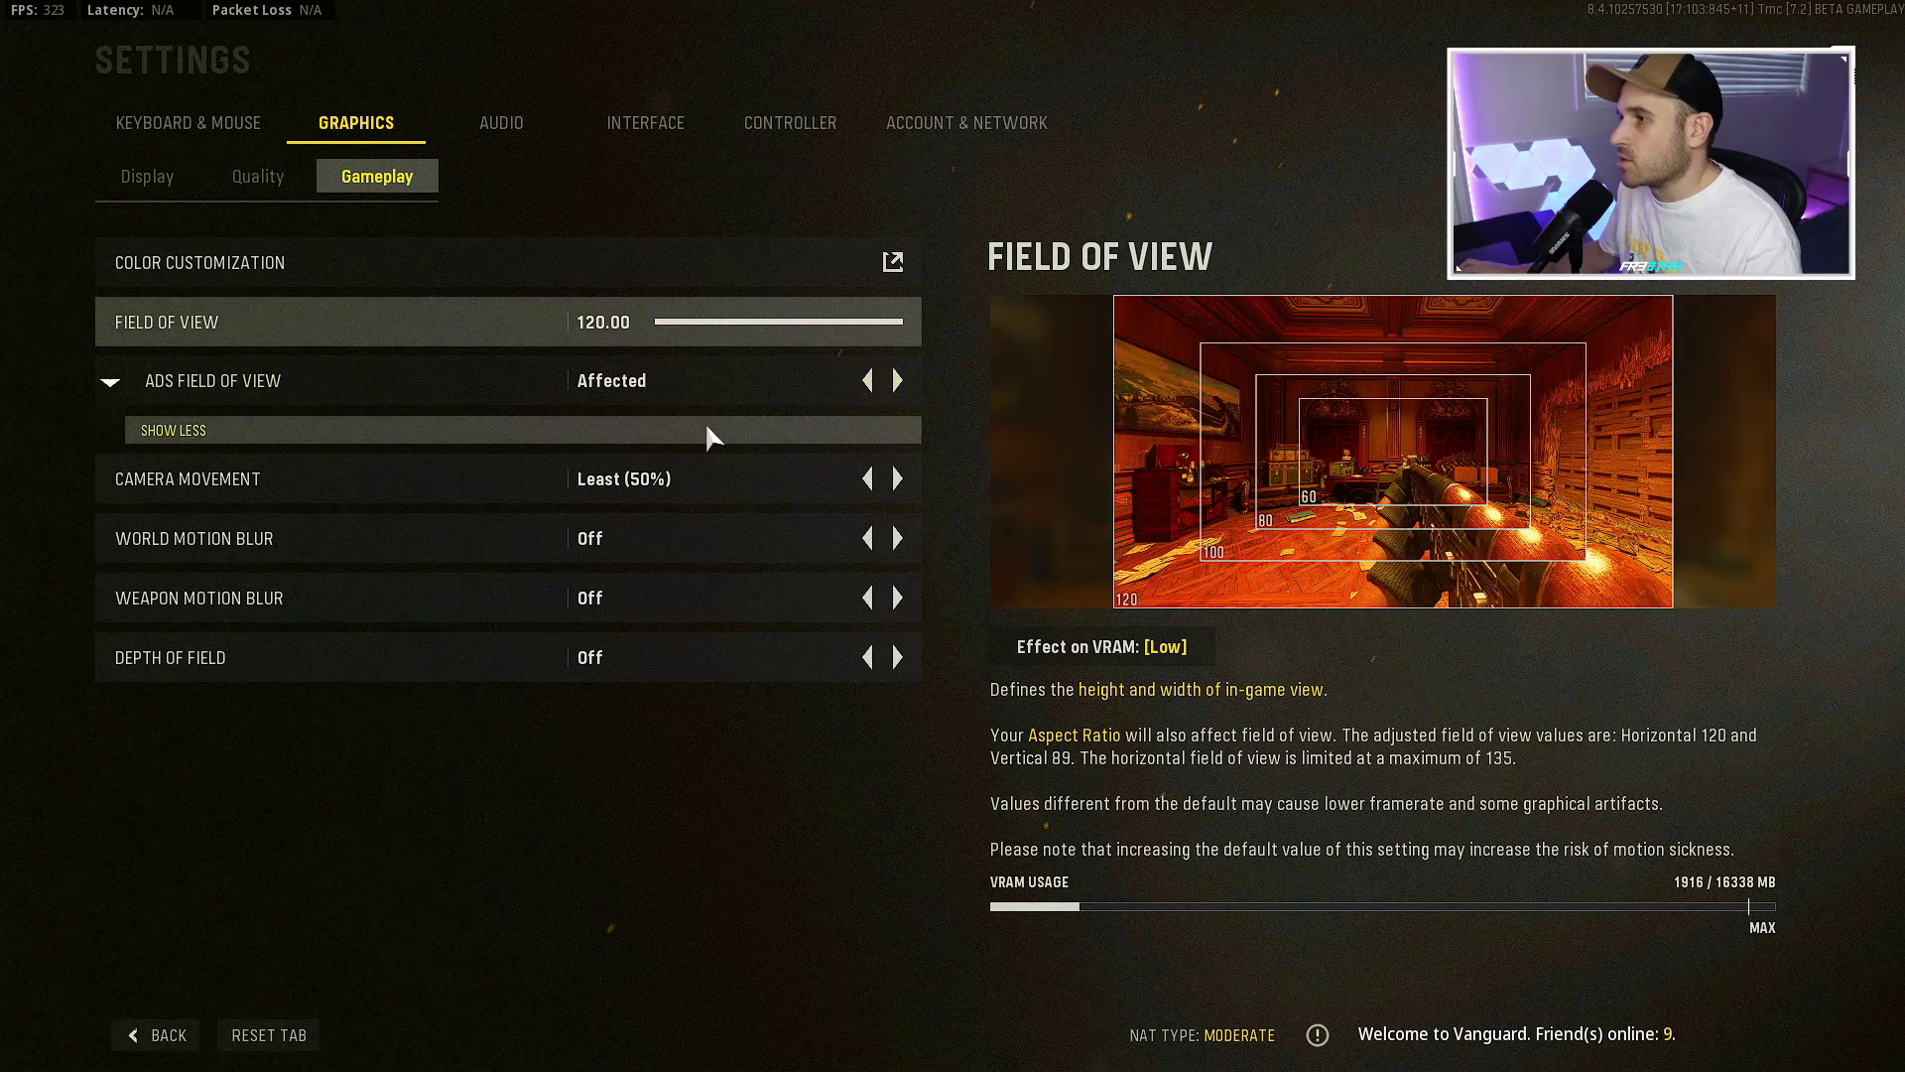
{"action": "left_click", "coordinate": [546, 427]}
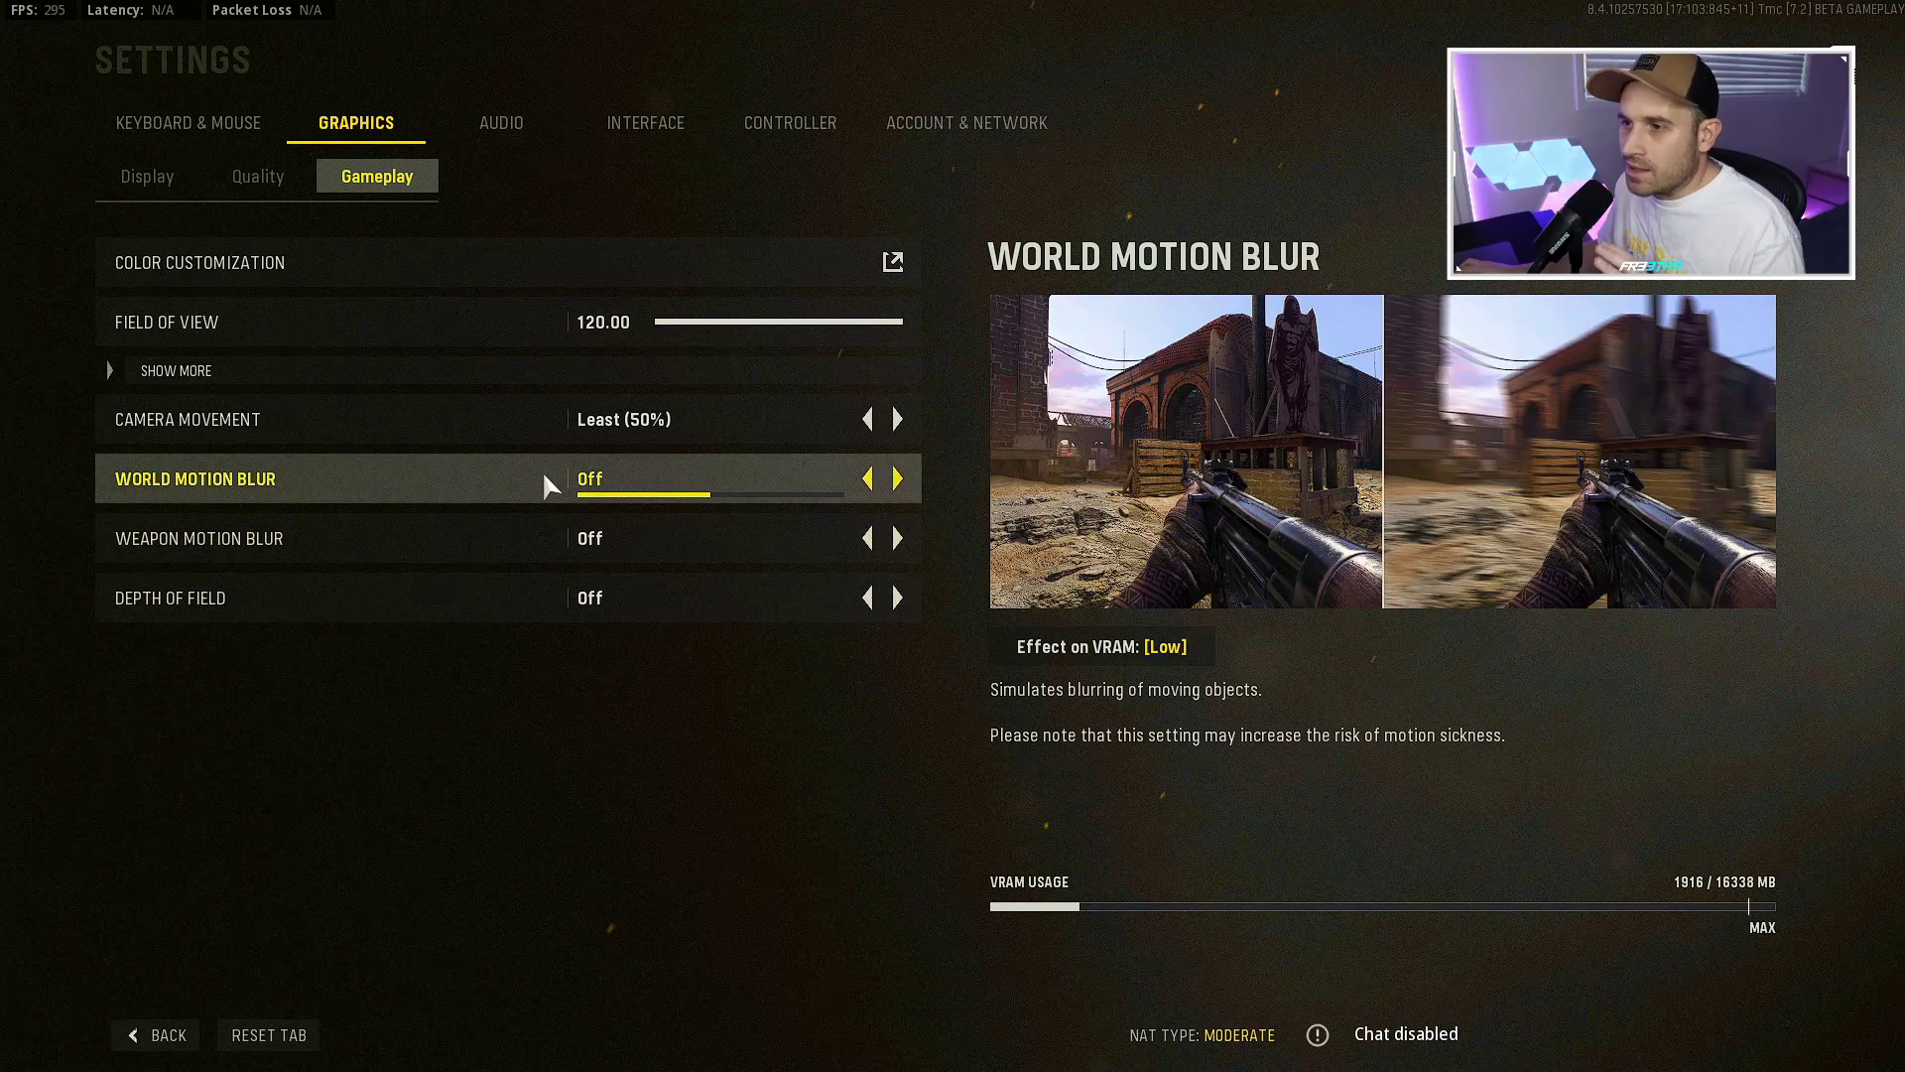
{"action": "left_click", "coordinate": [317, 262]}
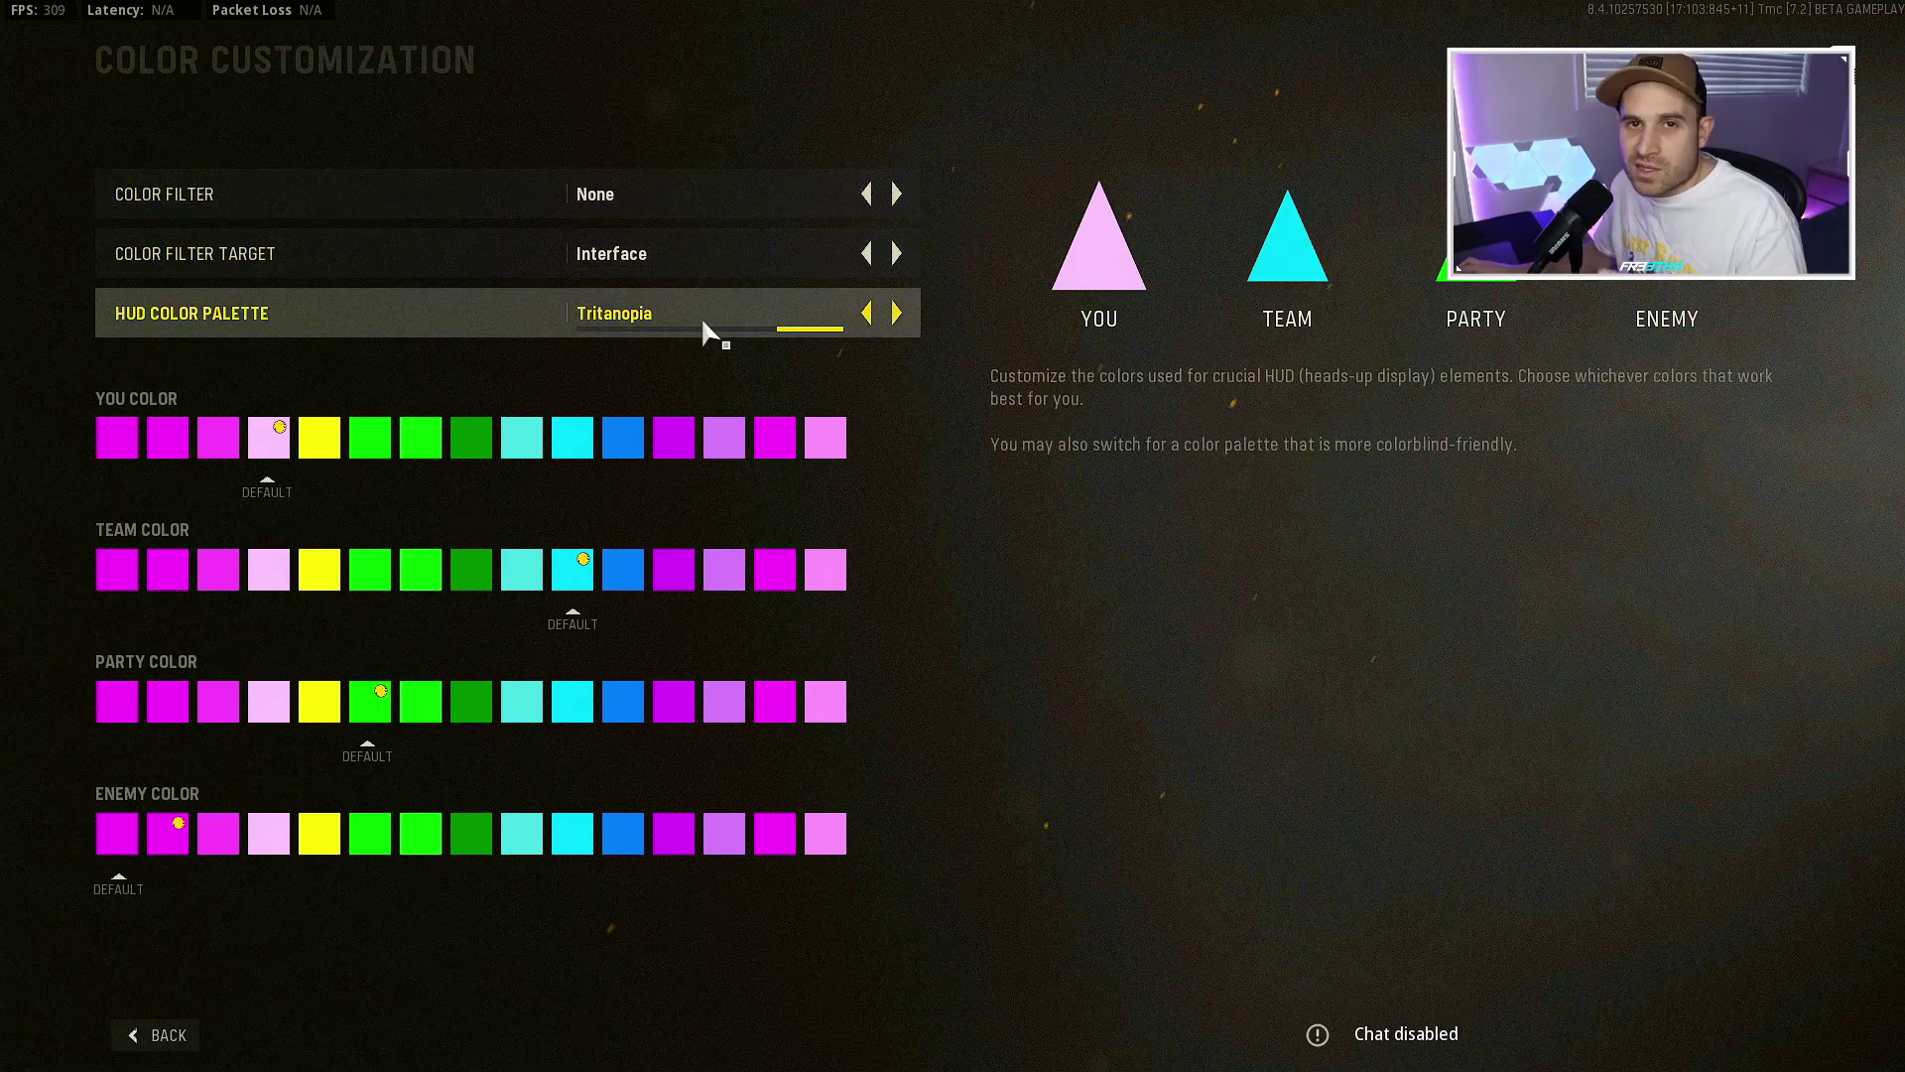
{"action": "left_click", "coordinate": [161, 1038]}
- Review the game's Quality graphics settings from presets to post processing effects, and check the Display settings
{"action": "left_click", "coordinate": [257, 175]}
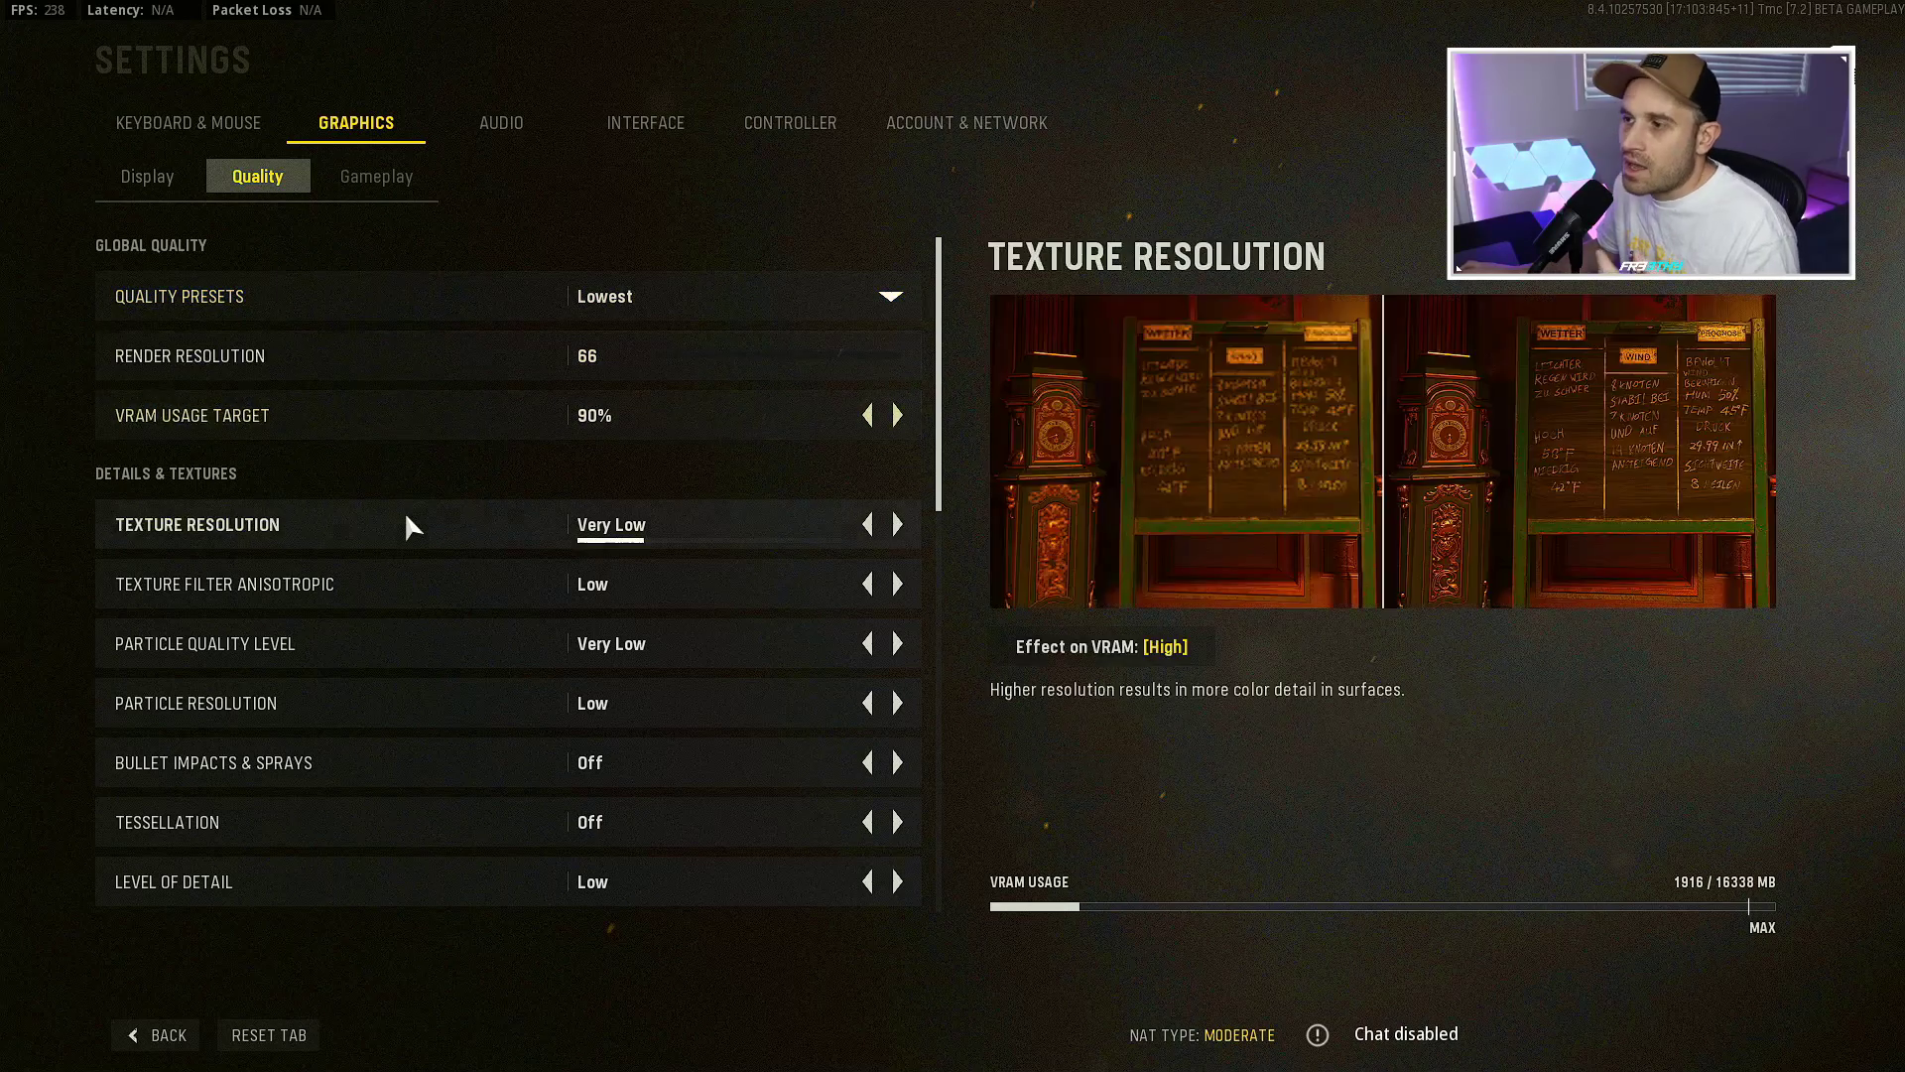
{"action": "scroll", "coordinate": [425, 561], "scroll_direction": "down", "scroll_amount": 5}
{"action": "scroll", "coordinate": [479, 568], "scroll_direction": "up", "scroll_amount": 5}
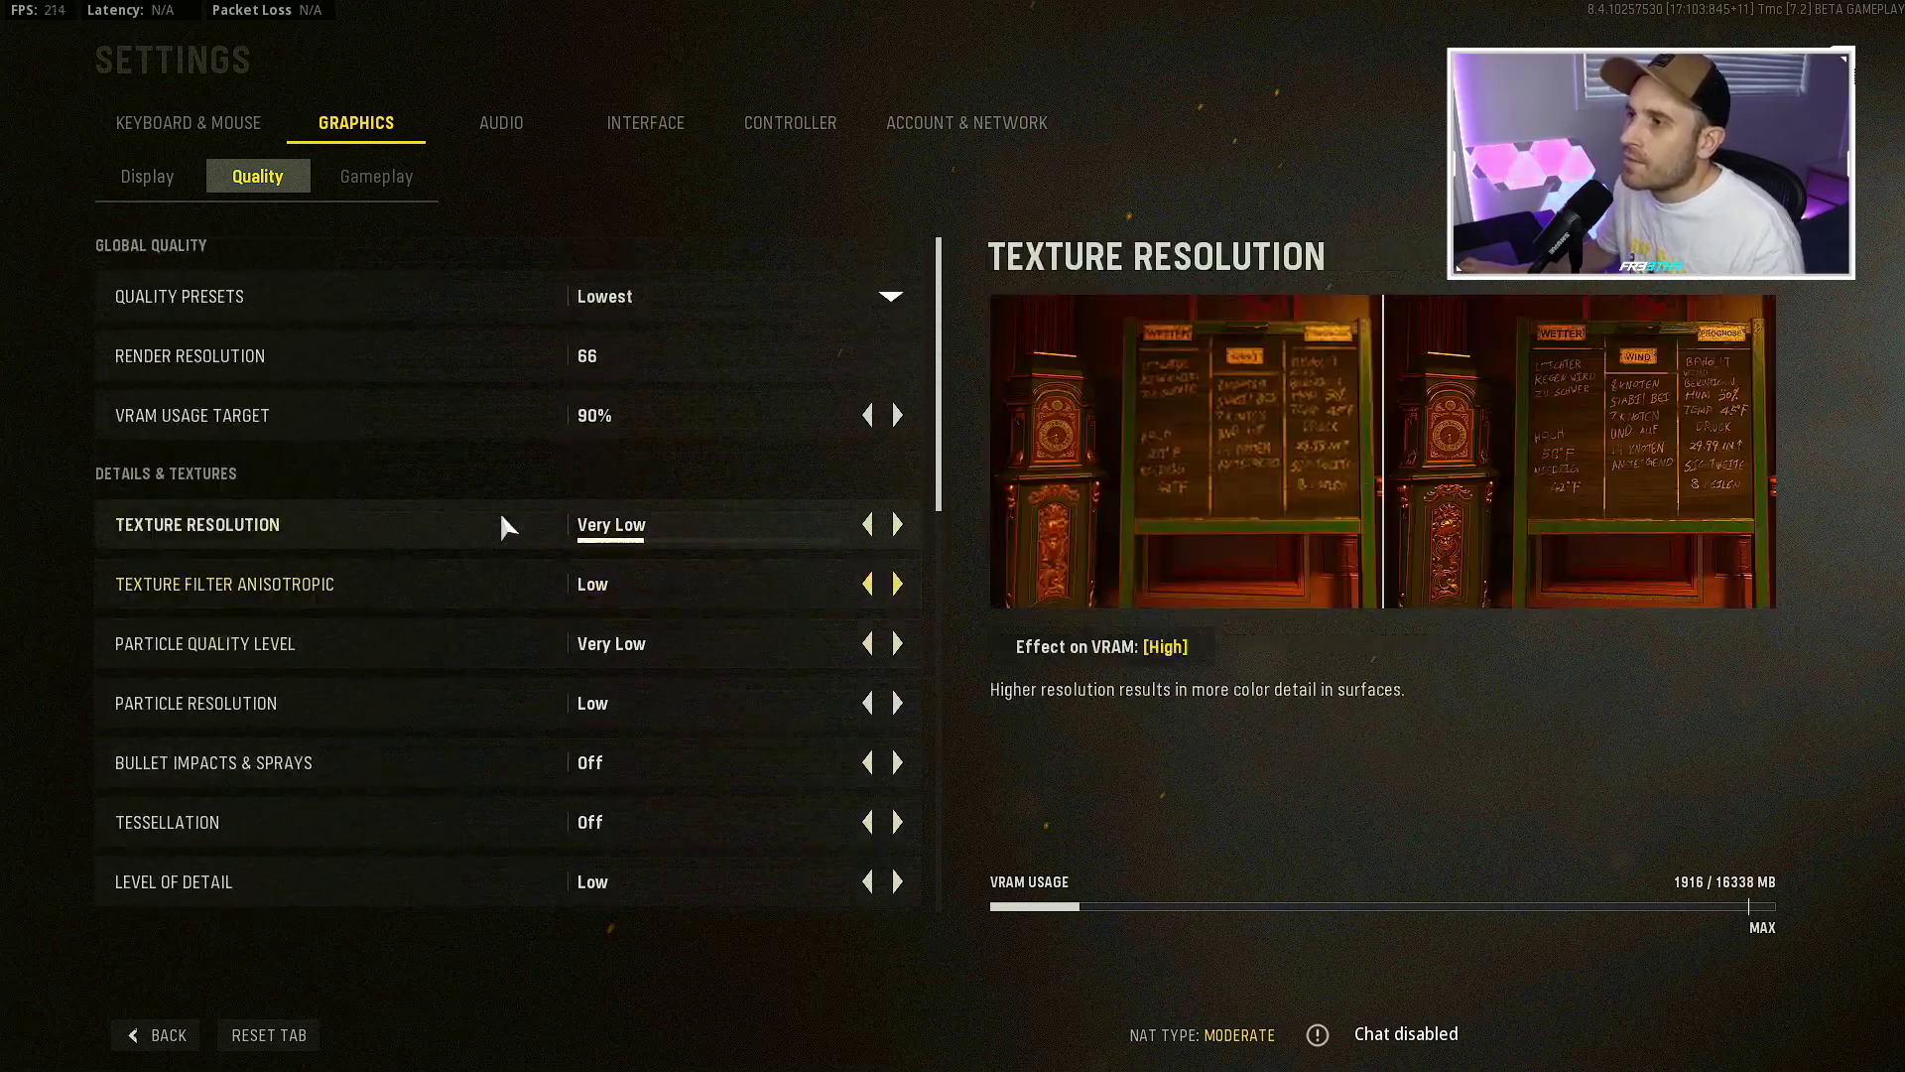
{"action": "scroll", "coordinate": [447, 679], "scroll_direction": "down", "scroll_amount": 8}
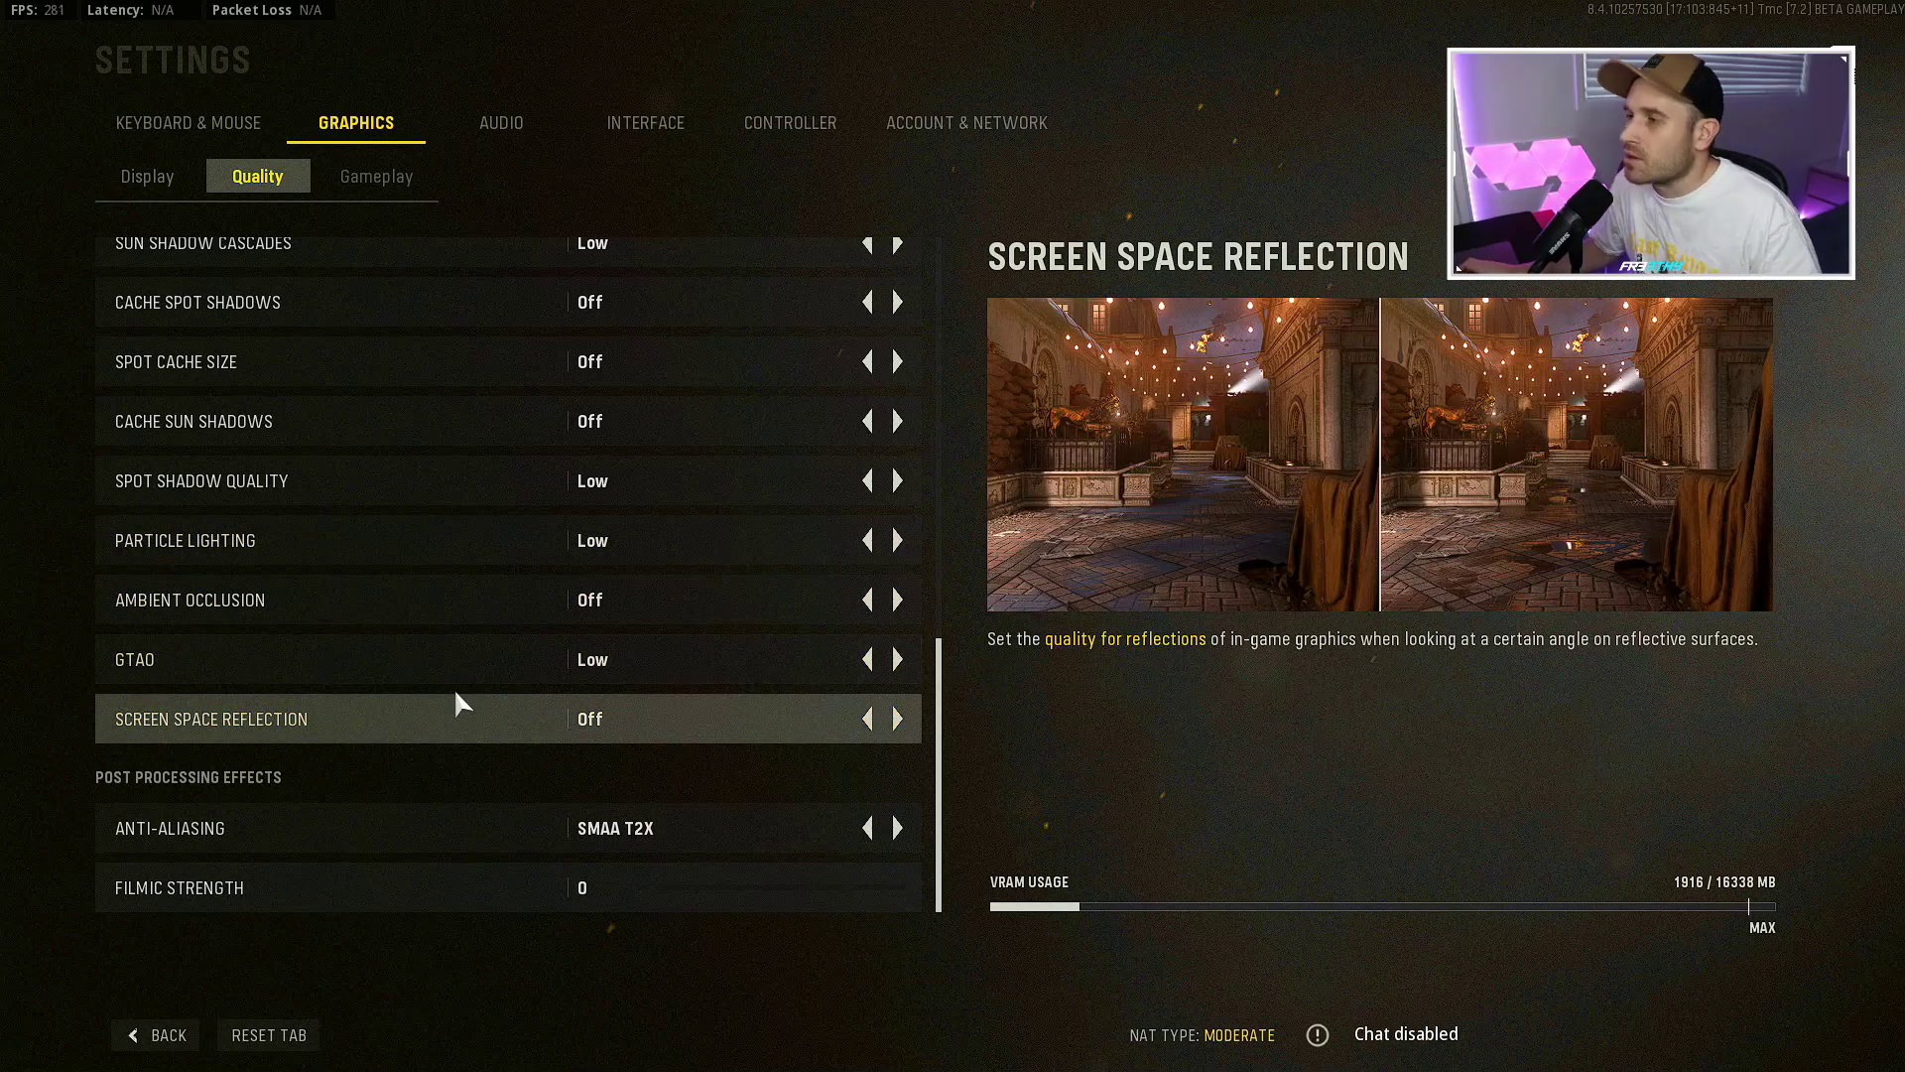
{"action": "scroll", "coordinate": [451, 685], "scroll_direction": "up", "scroll_amount": 10}
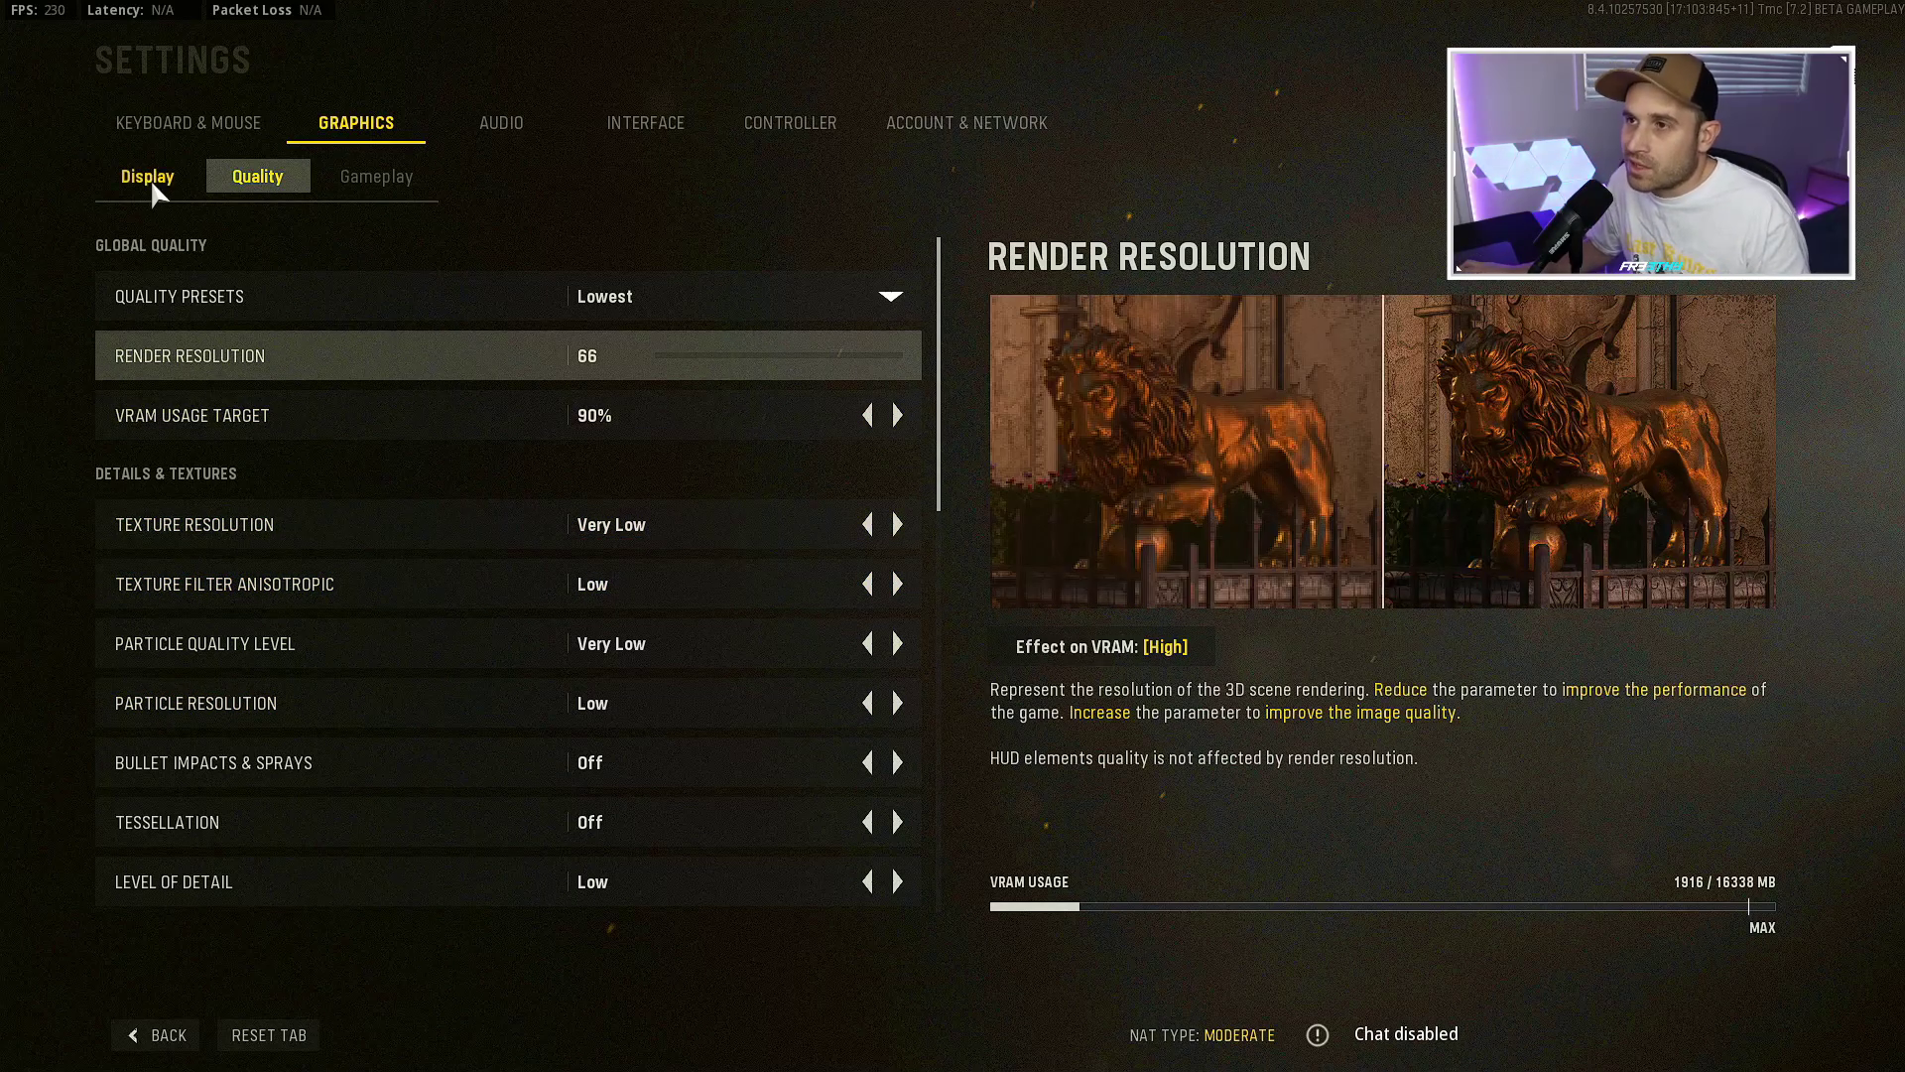
{"action": "left_click", "coordinate": [151, 178]}
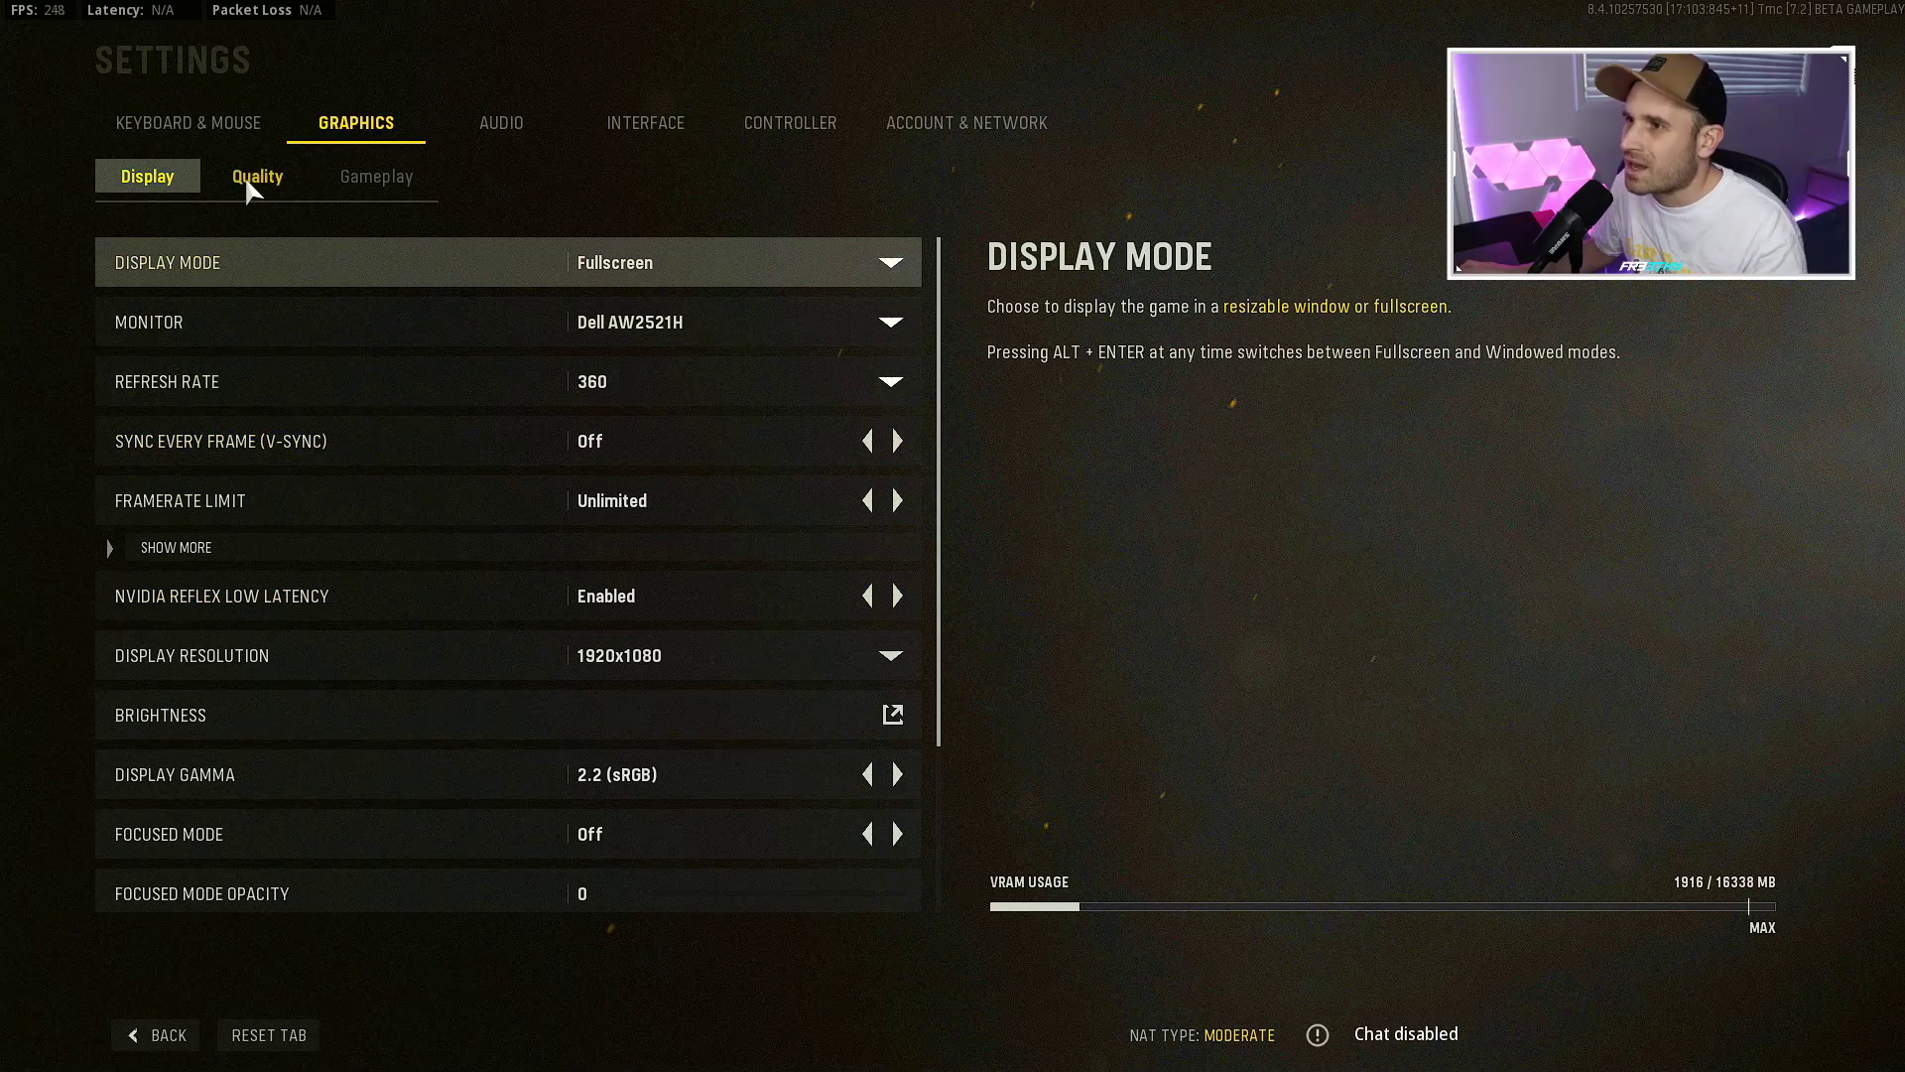
- Set the filmic strength to 100 and anti-aliasing to Filmic SMAA T2X, saving the changes on leaving the settings
{"action": "left_click", "coordinate": [250, 183]}
{"action": "scroll", "coordinate": [427, 735], "scroll_direction": "down", "scroll_amount": 5}
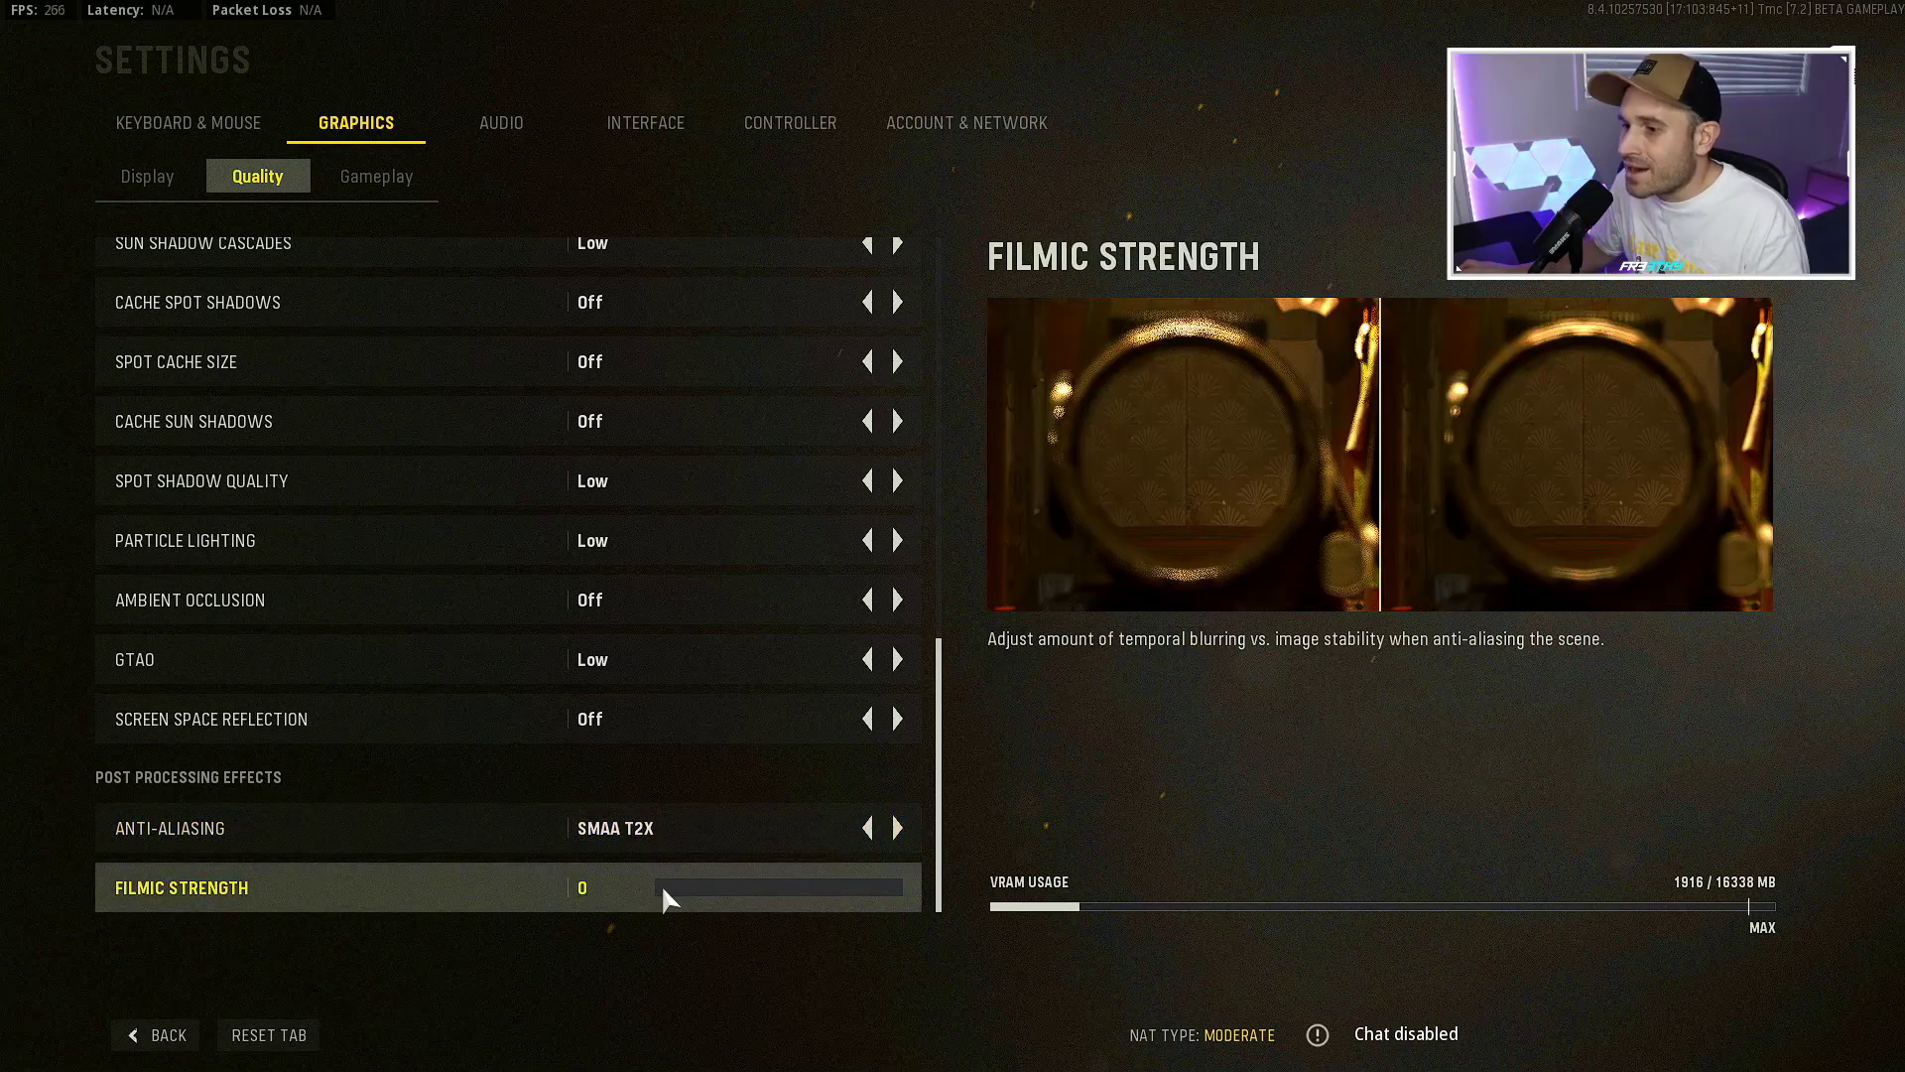
{"action": "left_click_drag", "start_coordinate": [663, 897], "coordinate": [933, 905]}
{"action": "left_click", "coordinate": [897, 828]}
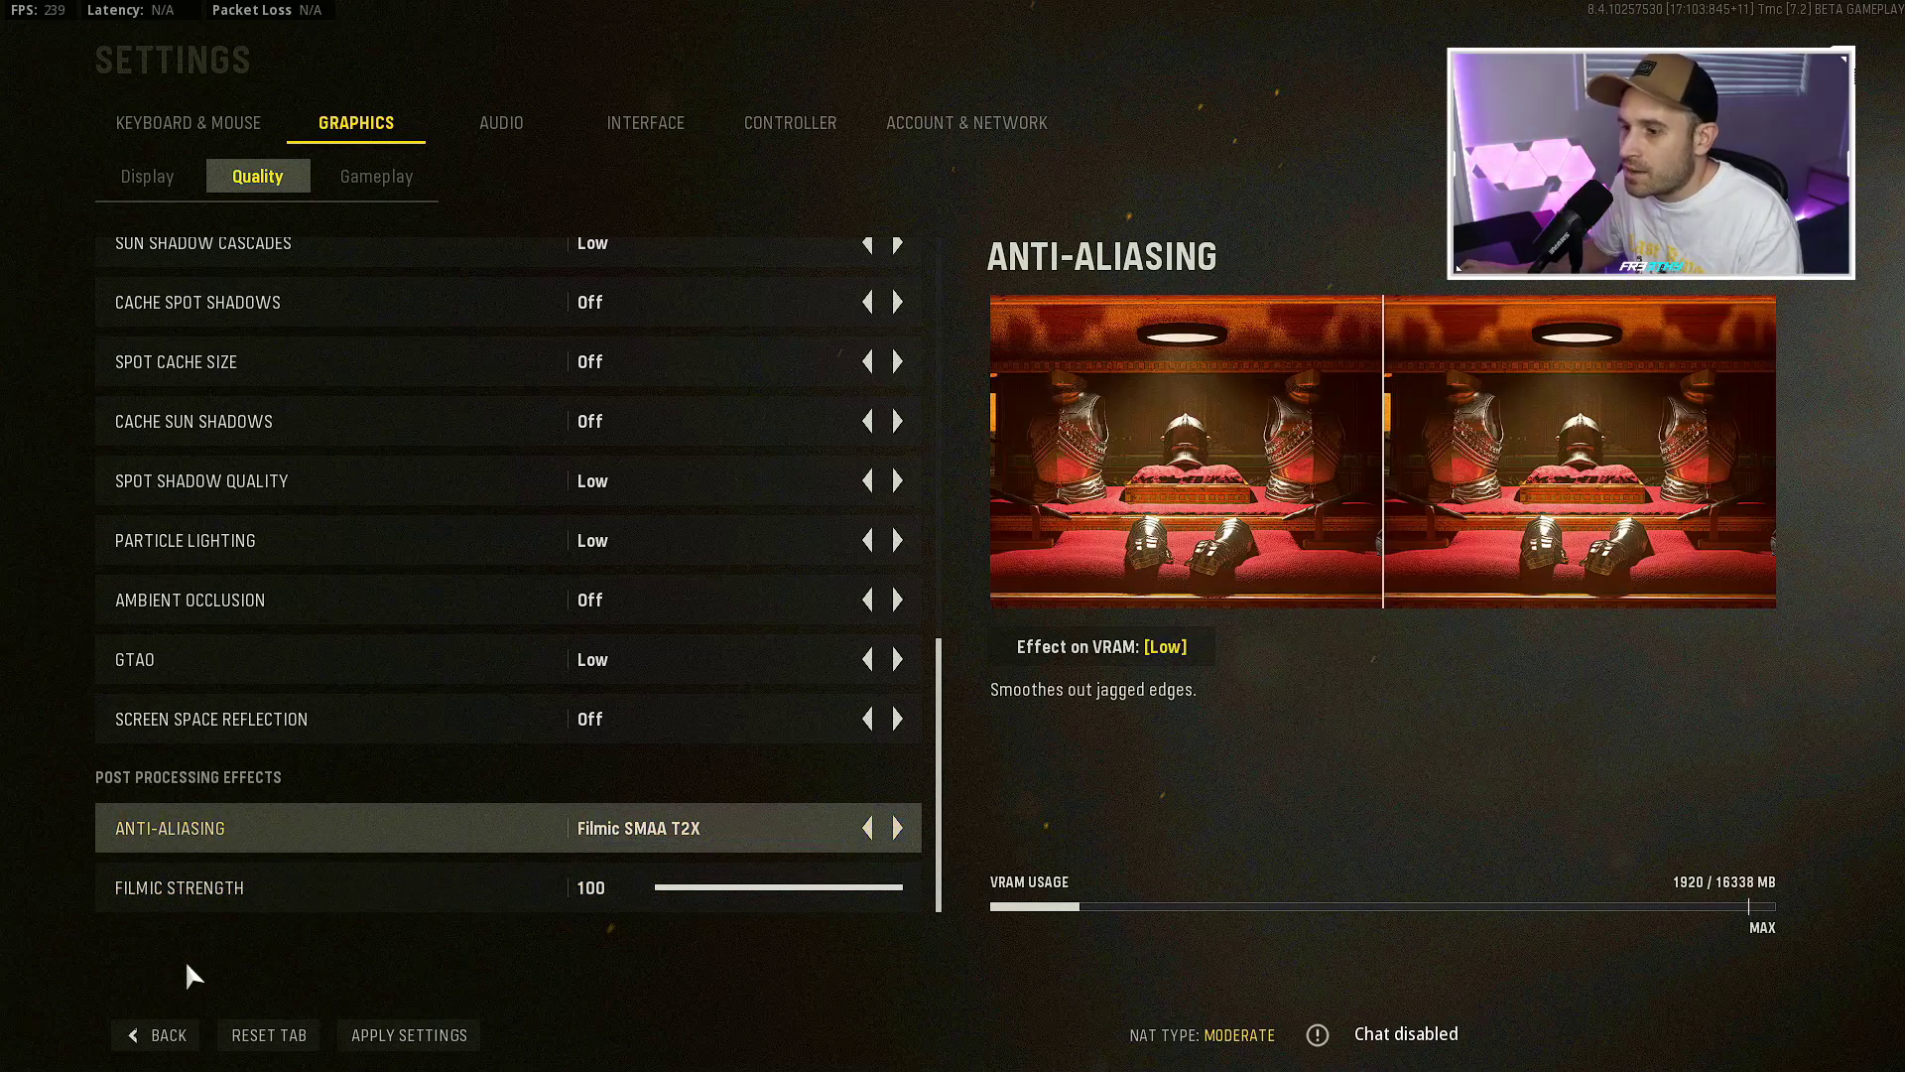
{"action": "left_click", "coordinate": [156, 1035]}
{"action": "left_click", "coordinate": [944, 595]}
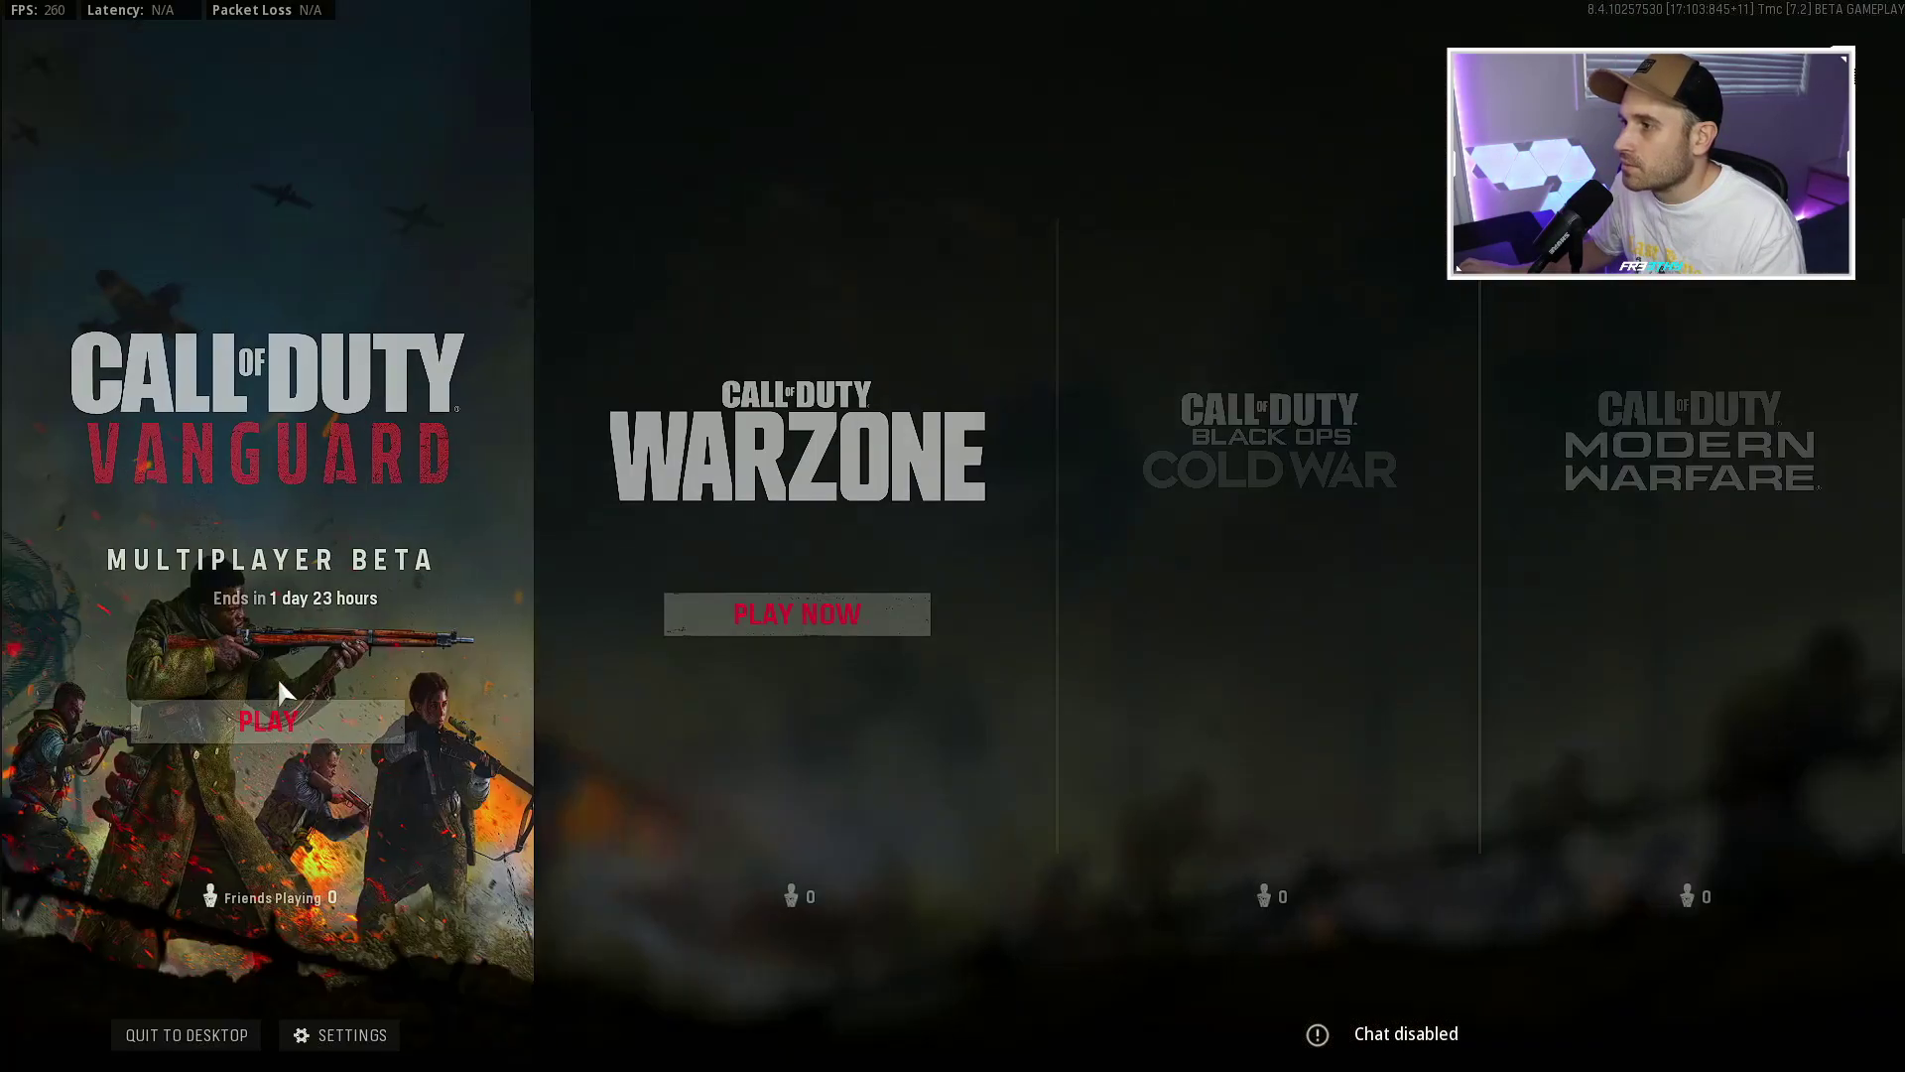
- Enter the Vanguard multiplayer beta, dismiss the message of the day, and open the Weapons screen
{"action": "left_click", "coordinate": [318, 721]}
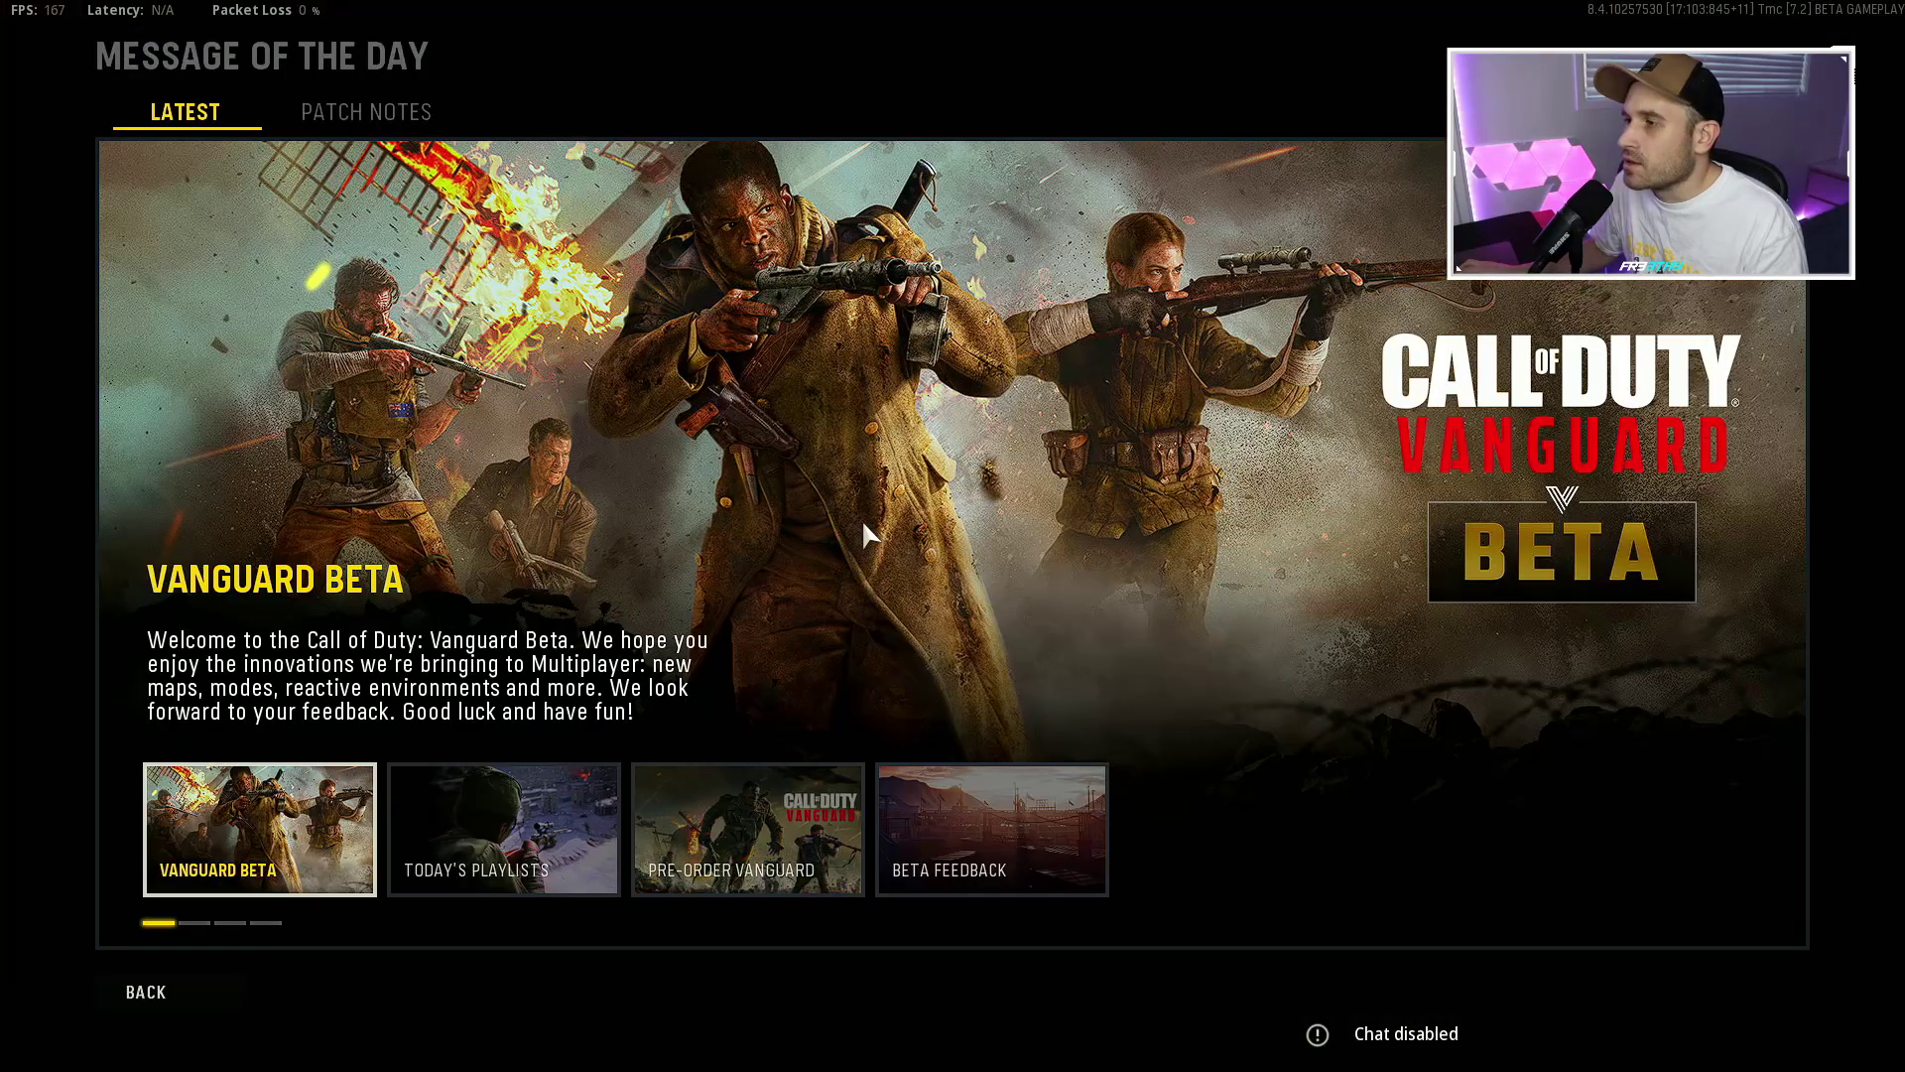
{"action": "left_click", "coordinate": [149, 987]}
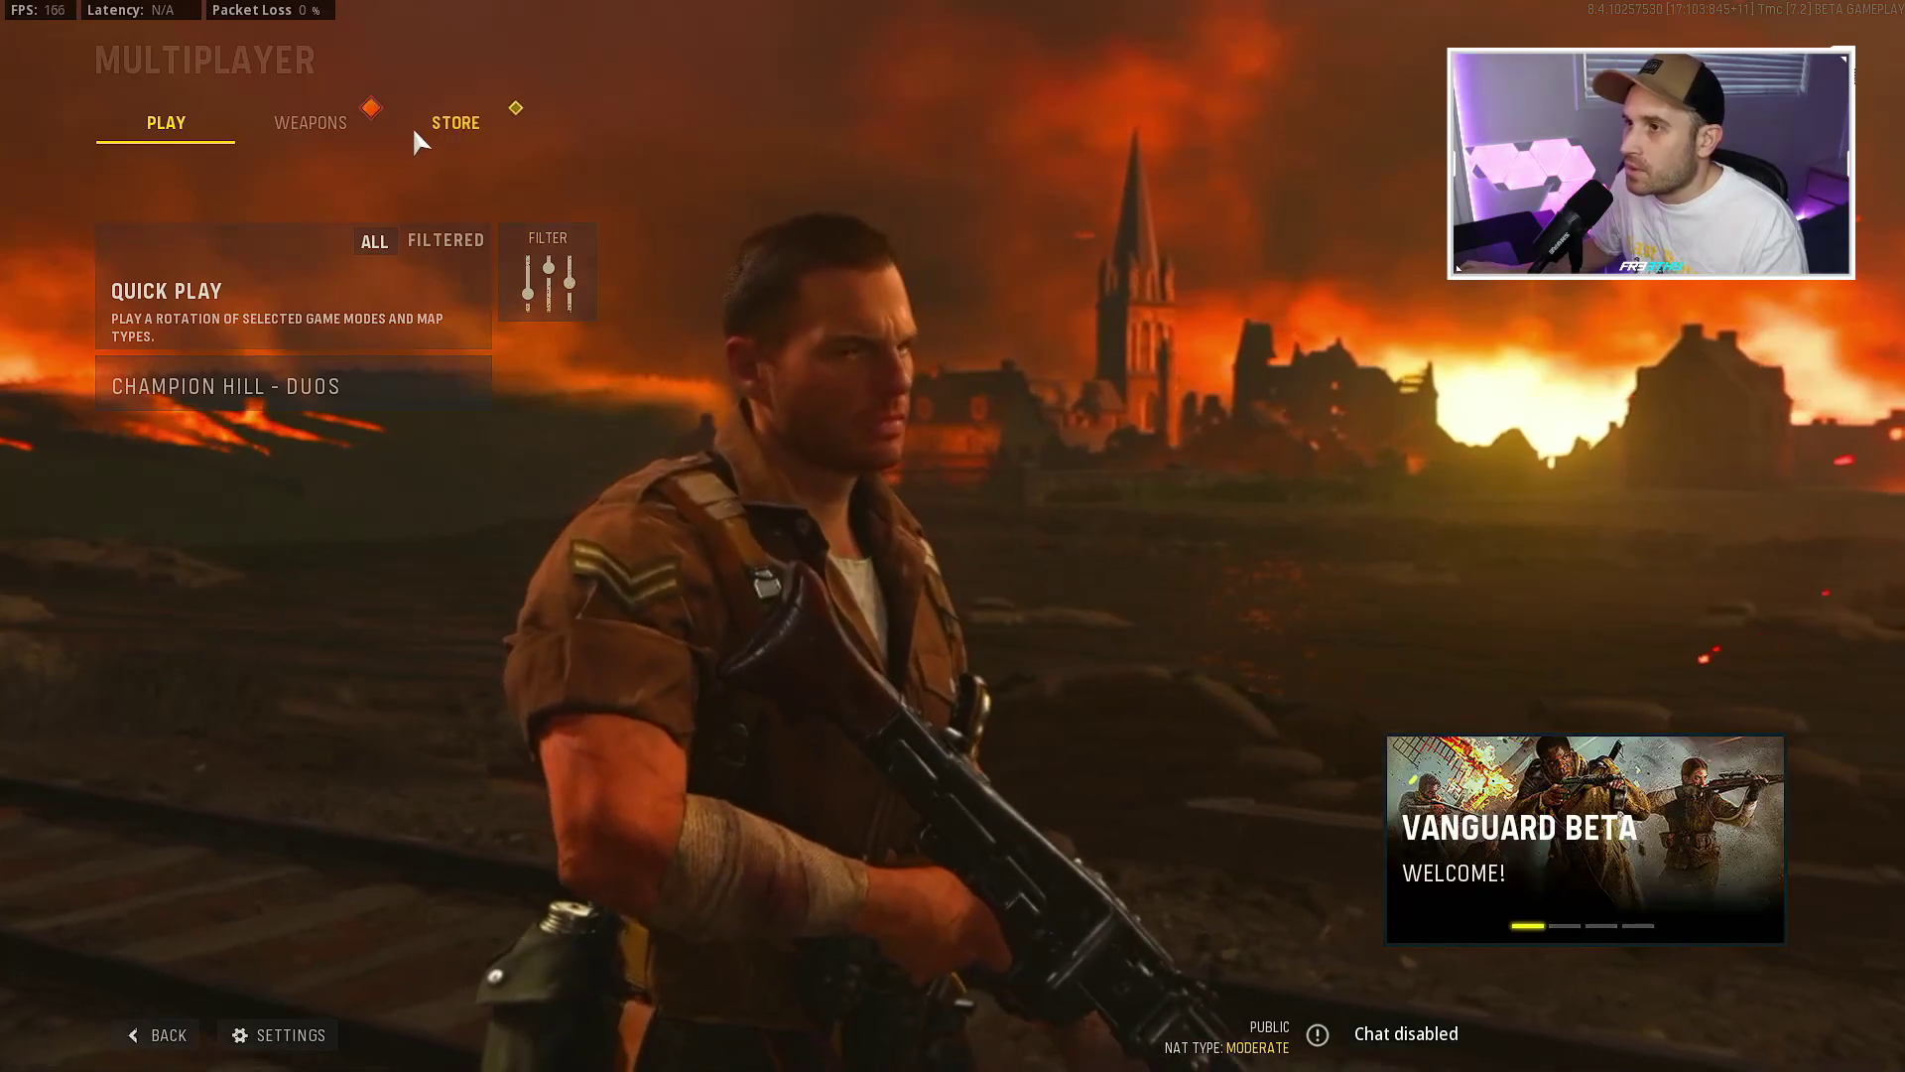
{"action": "left_click", "coordinate": [411, 123]}
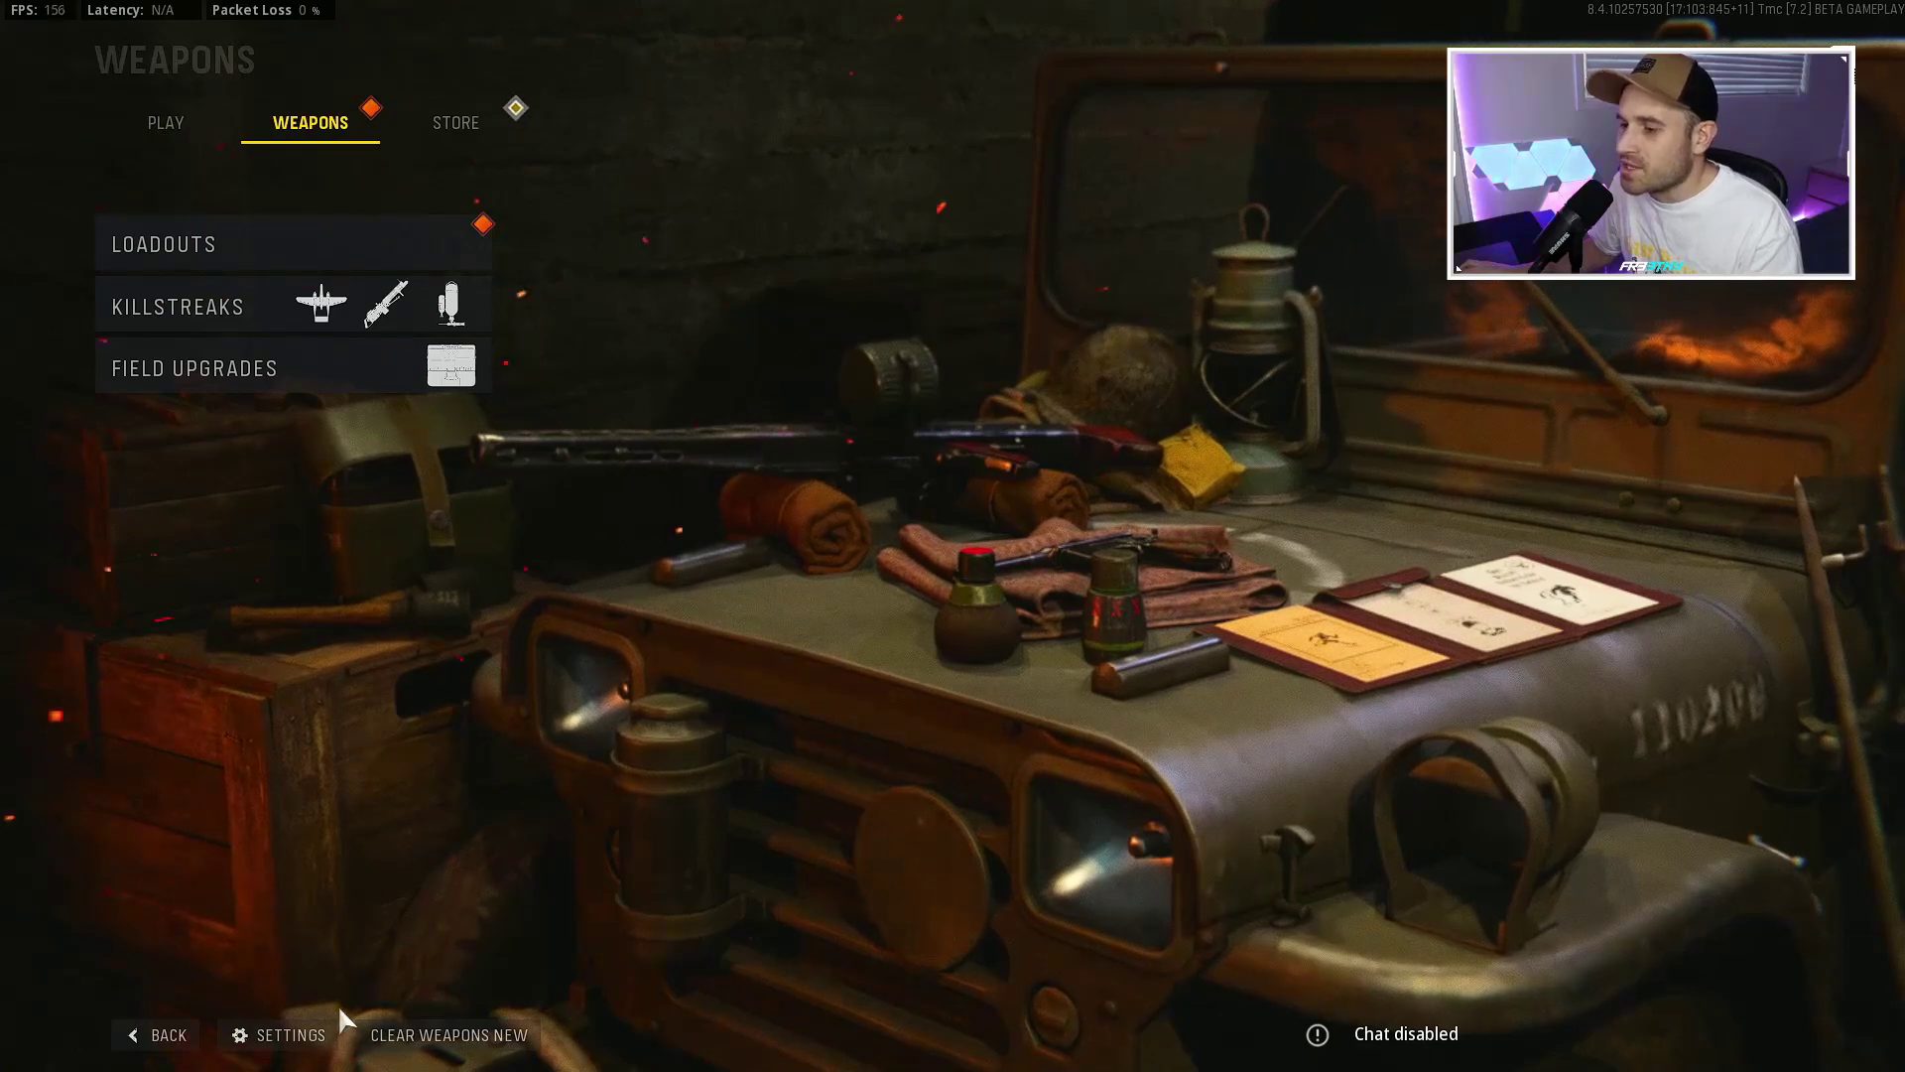
- Apply SMAA T2X anti-aliasing in the Quality settings and return to the Weapons screen to judge image sharpness
{"action": "left_click", "coordinate": [283, 1035]}
{"action": "scroll", "coordinate": [541, 595], "scroll_direction": "down", "scroll_amount": 12}
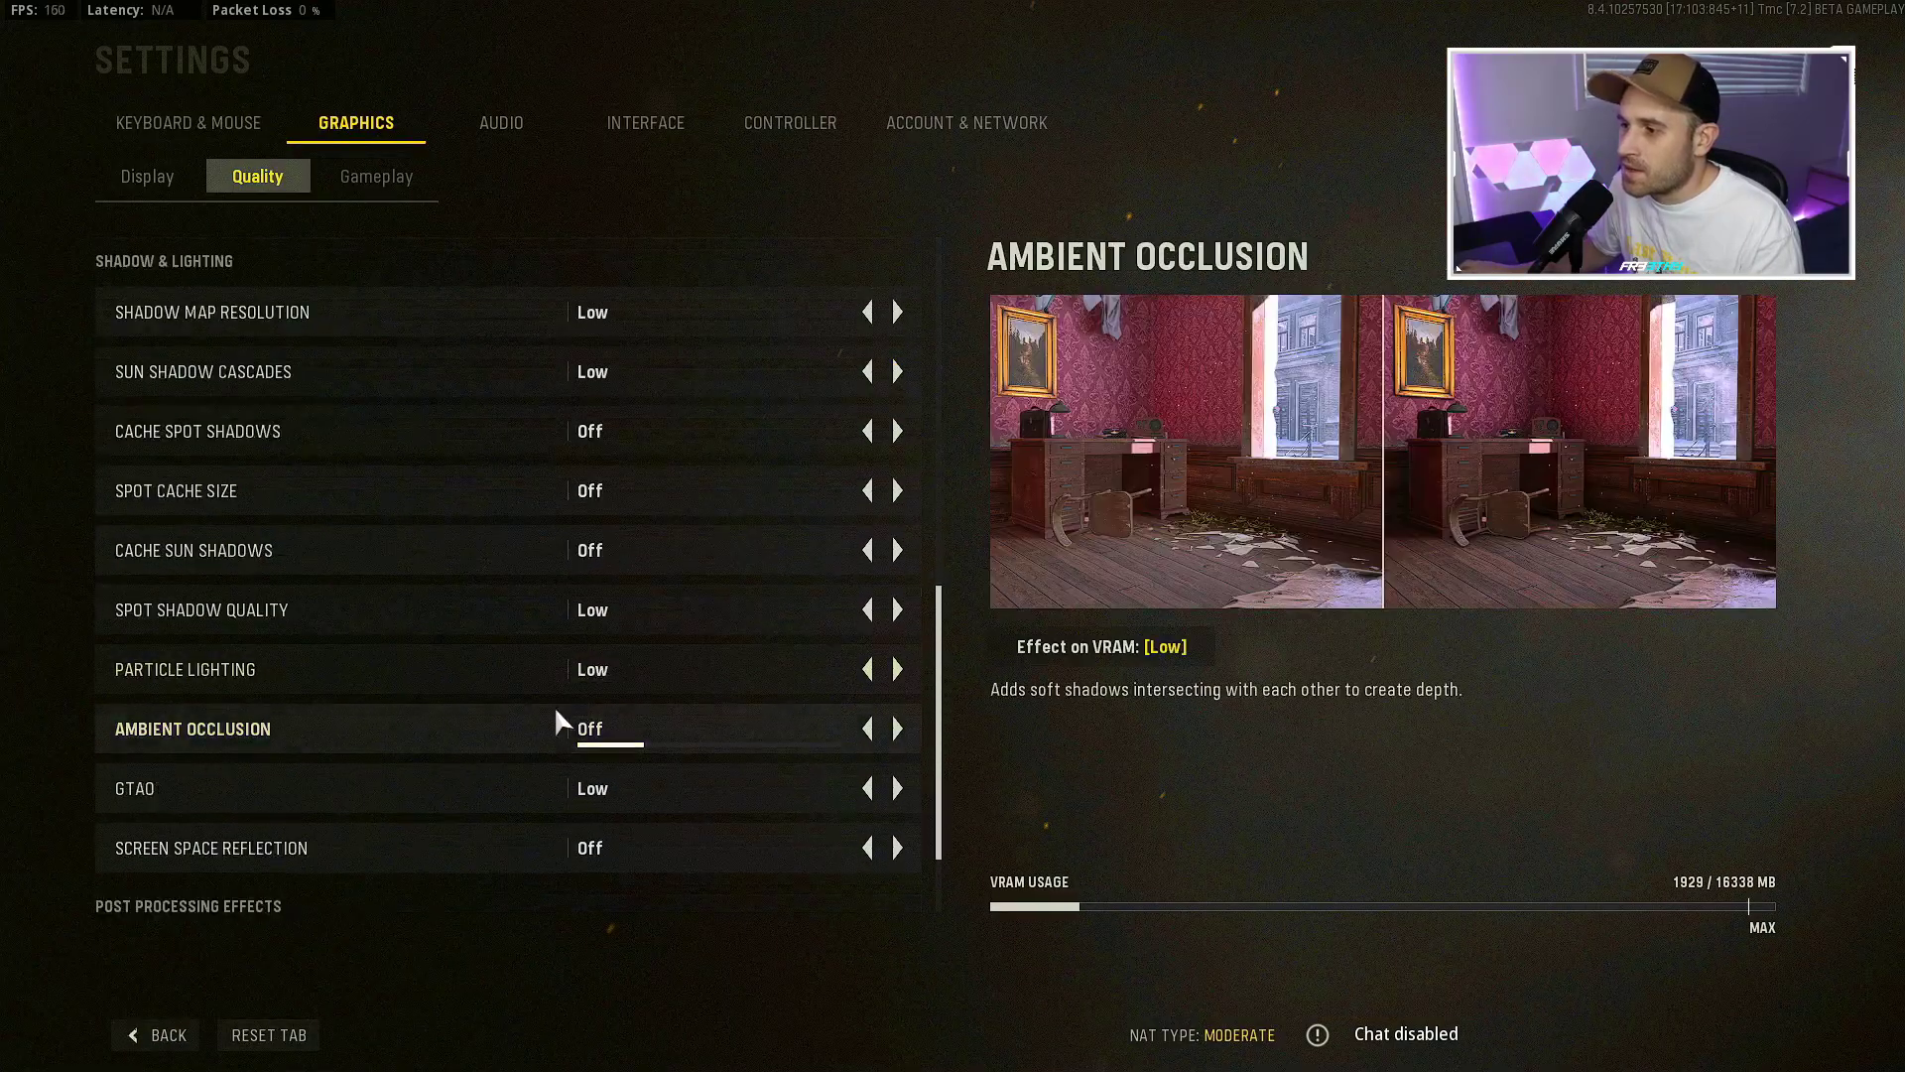
{"action": "left_click", "coordinate": [866, 829]}
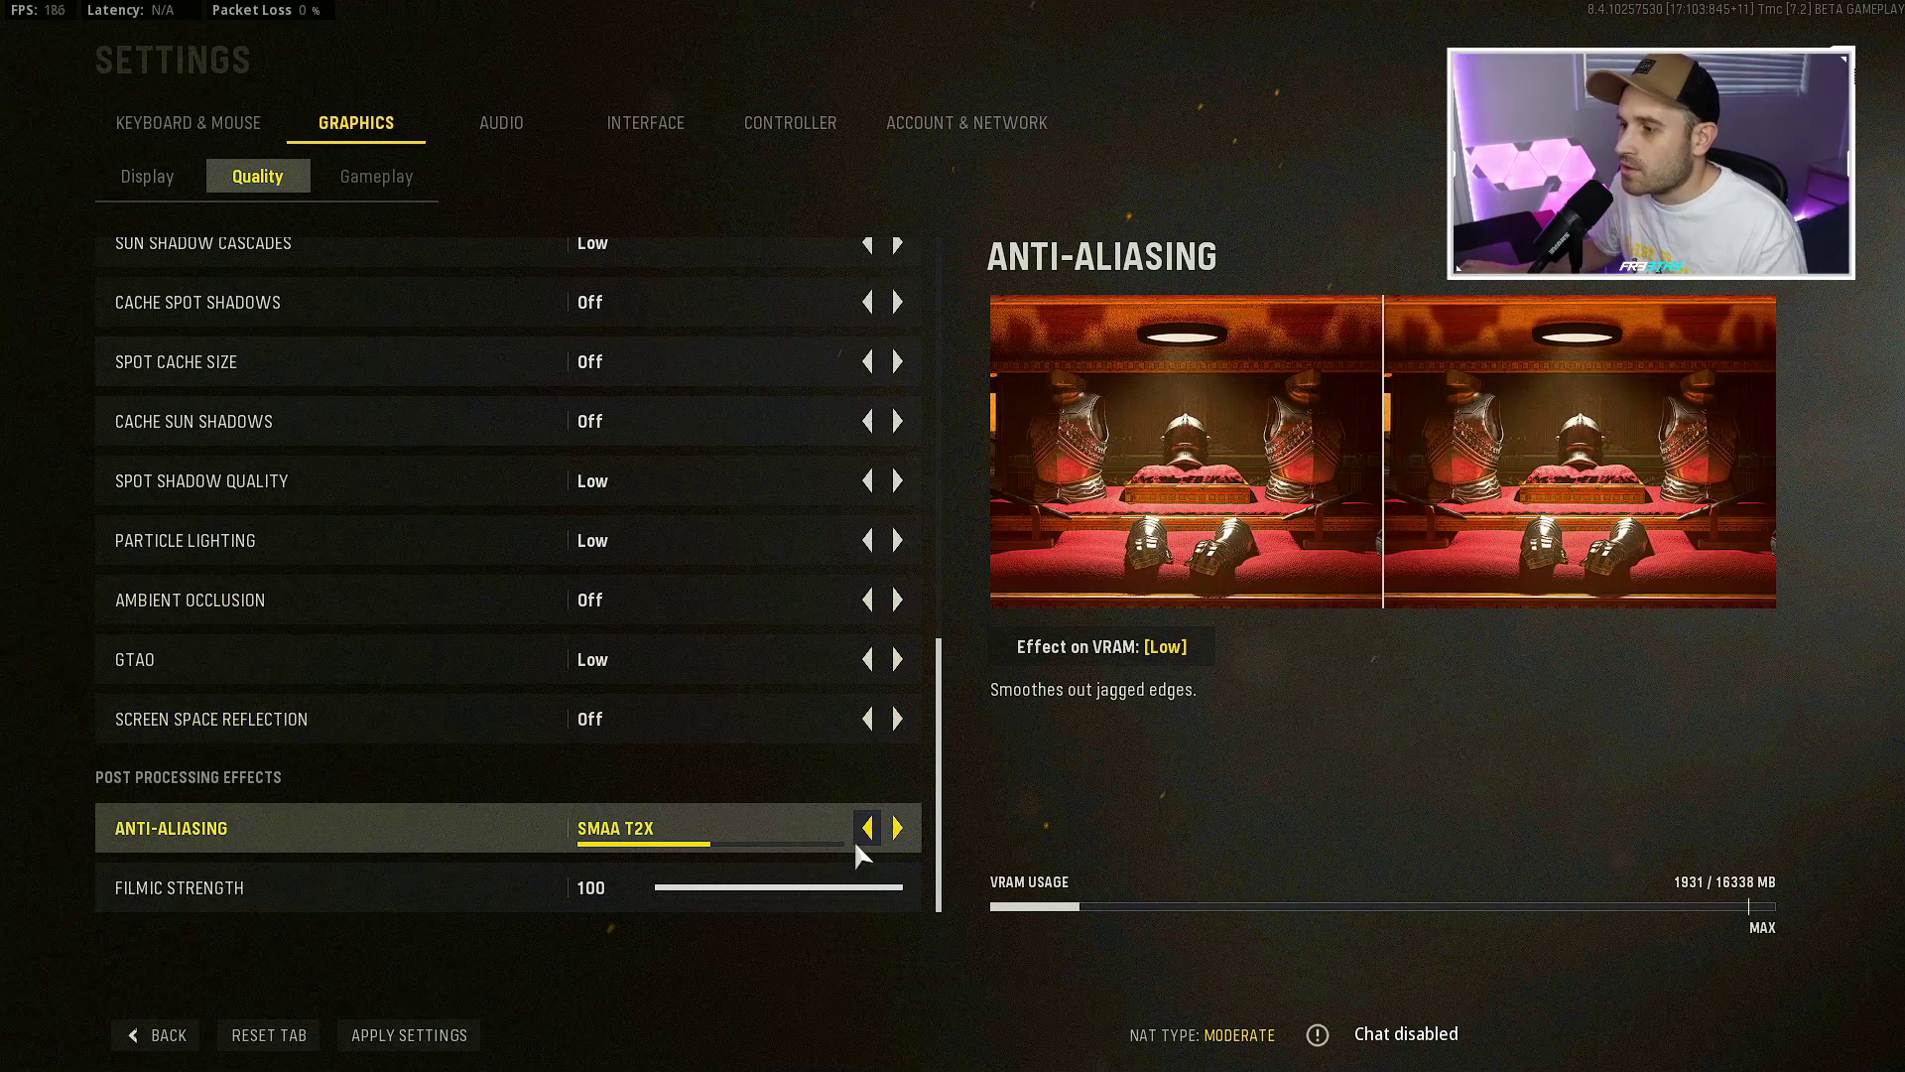
{"action": "left_click", "coordinate": [409, 1035]}
{"action": "left_click", "coordinate": [158, 1047]}
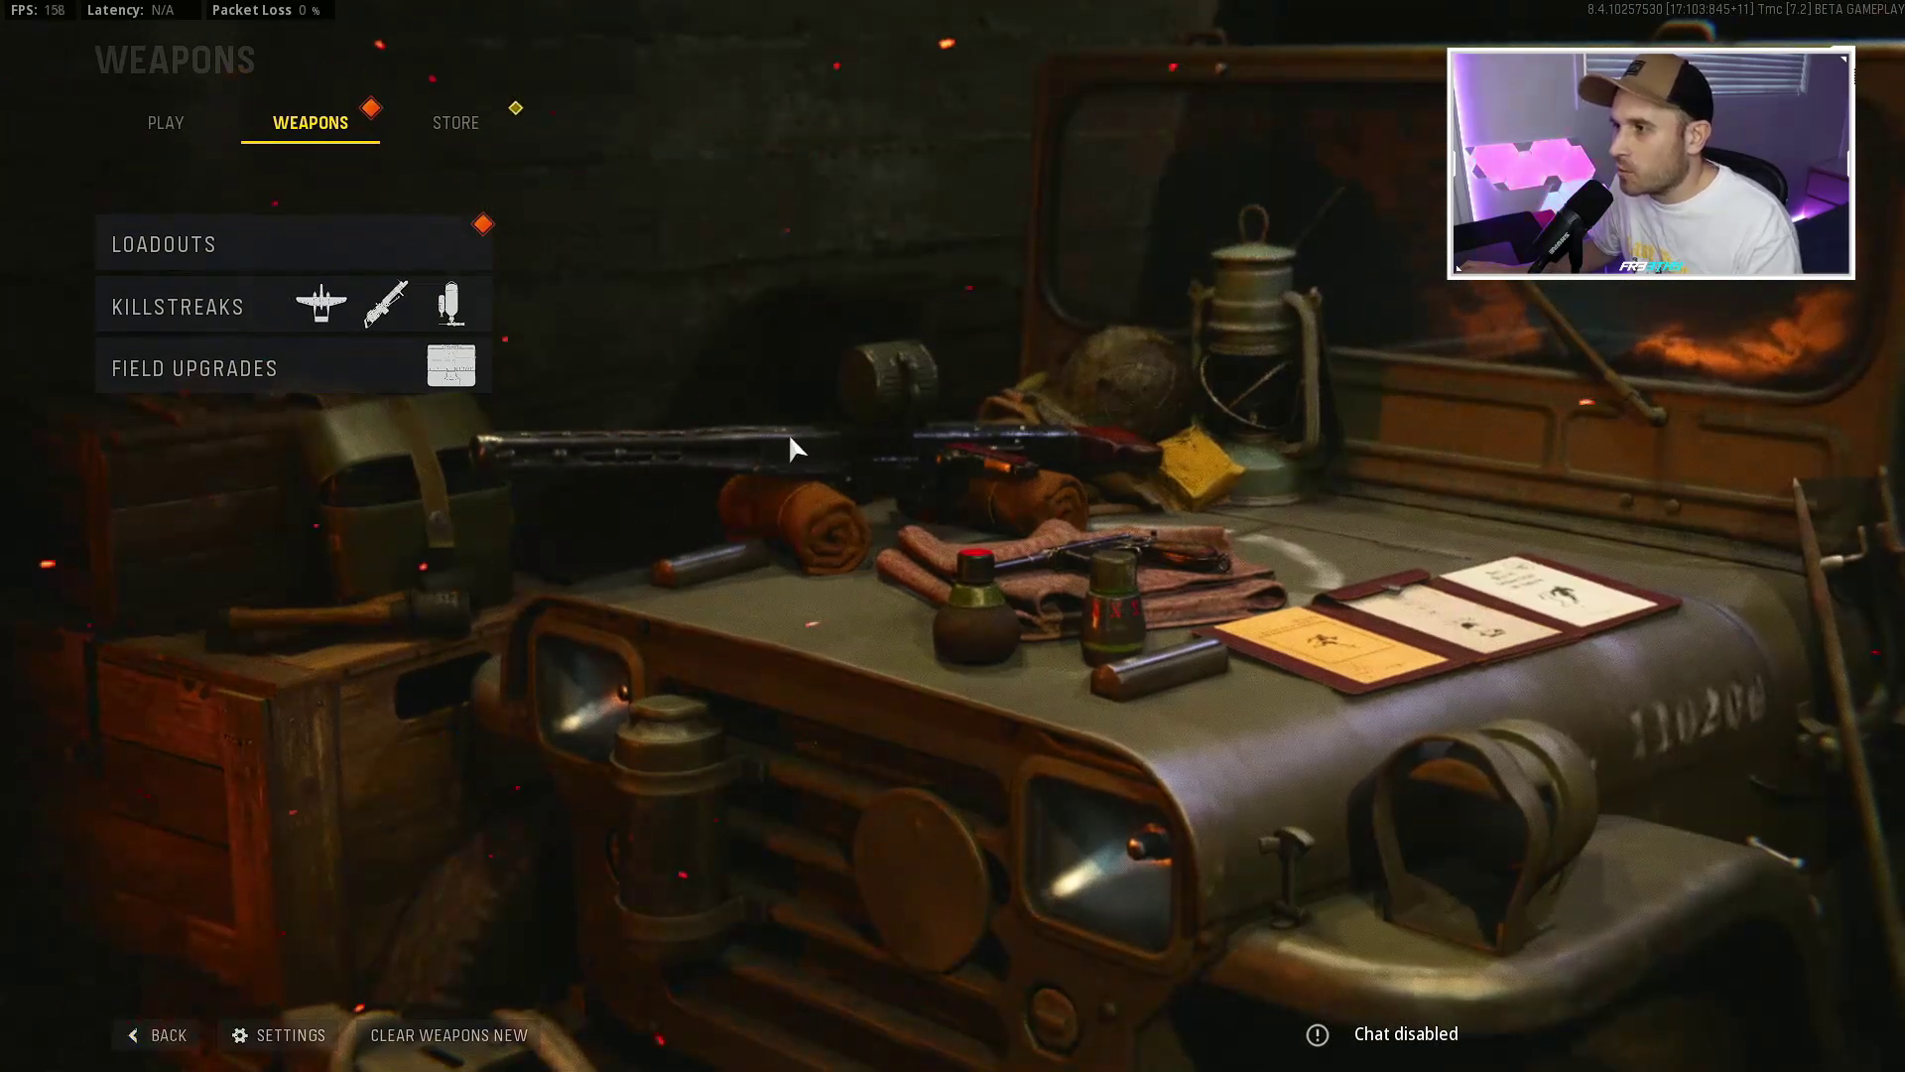
- Lower the filmic strength to 0 with SMAA T2X anti-aliasing, apply it, and check the Weapons screen
{"action": "left_click", "coordinate": [287, 1035]}
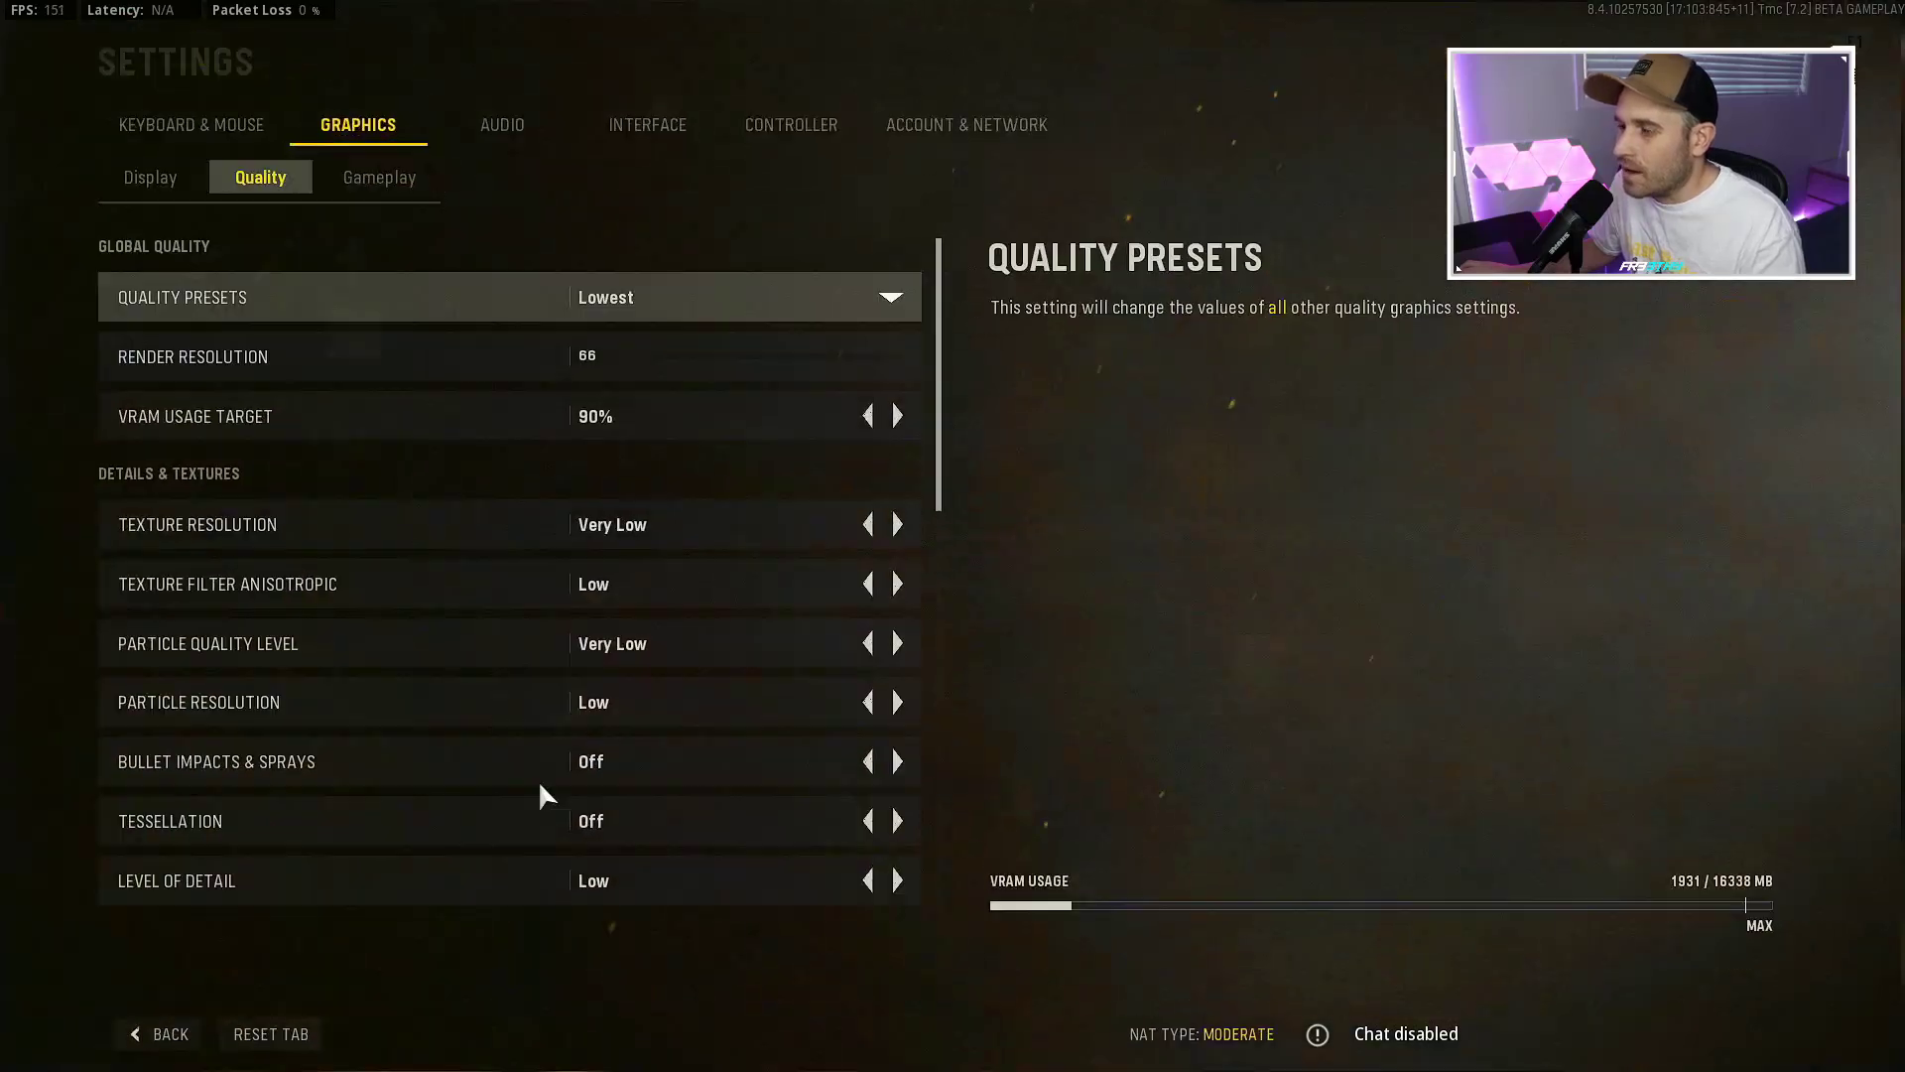
{"action": "scroll", "coordinate": [595, 754], "scroll_direction": "down", "scroll_amount": 10}
{"action": "left_click", "coordinate": [911, 827]}
{"action": "left_click", "coordinate": [867, 832]}
{"action": "left_click_drag", "start_coordinate": [695, 887], "coordinate": [405, 913]}
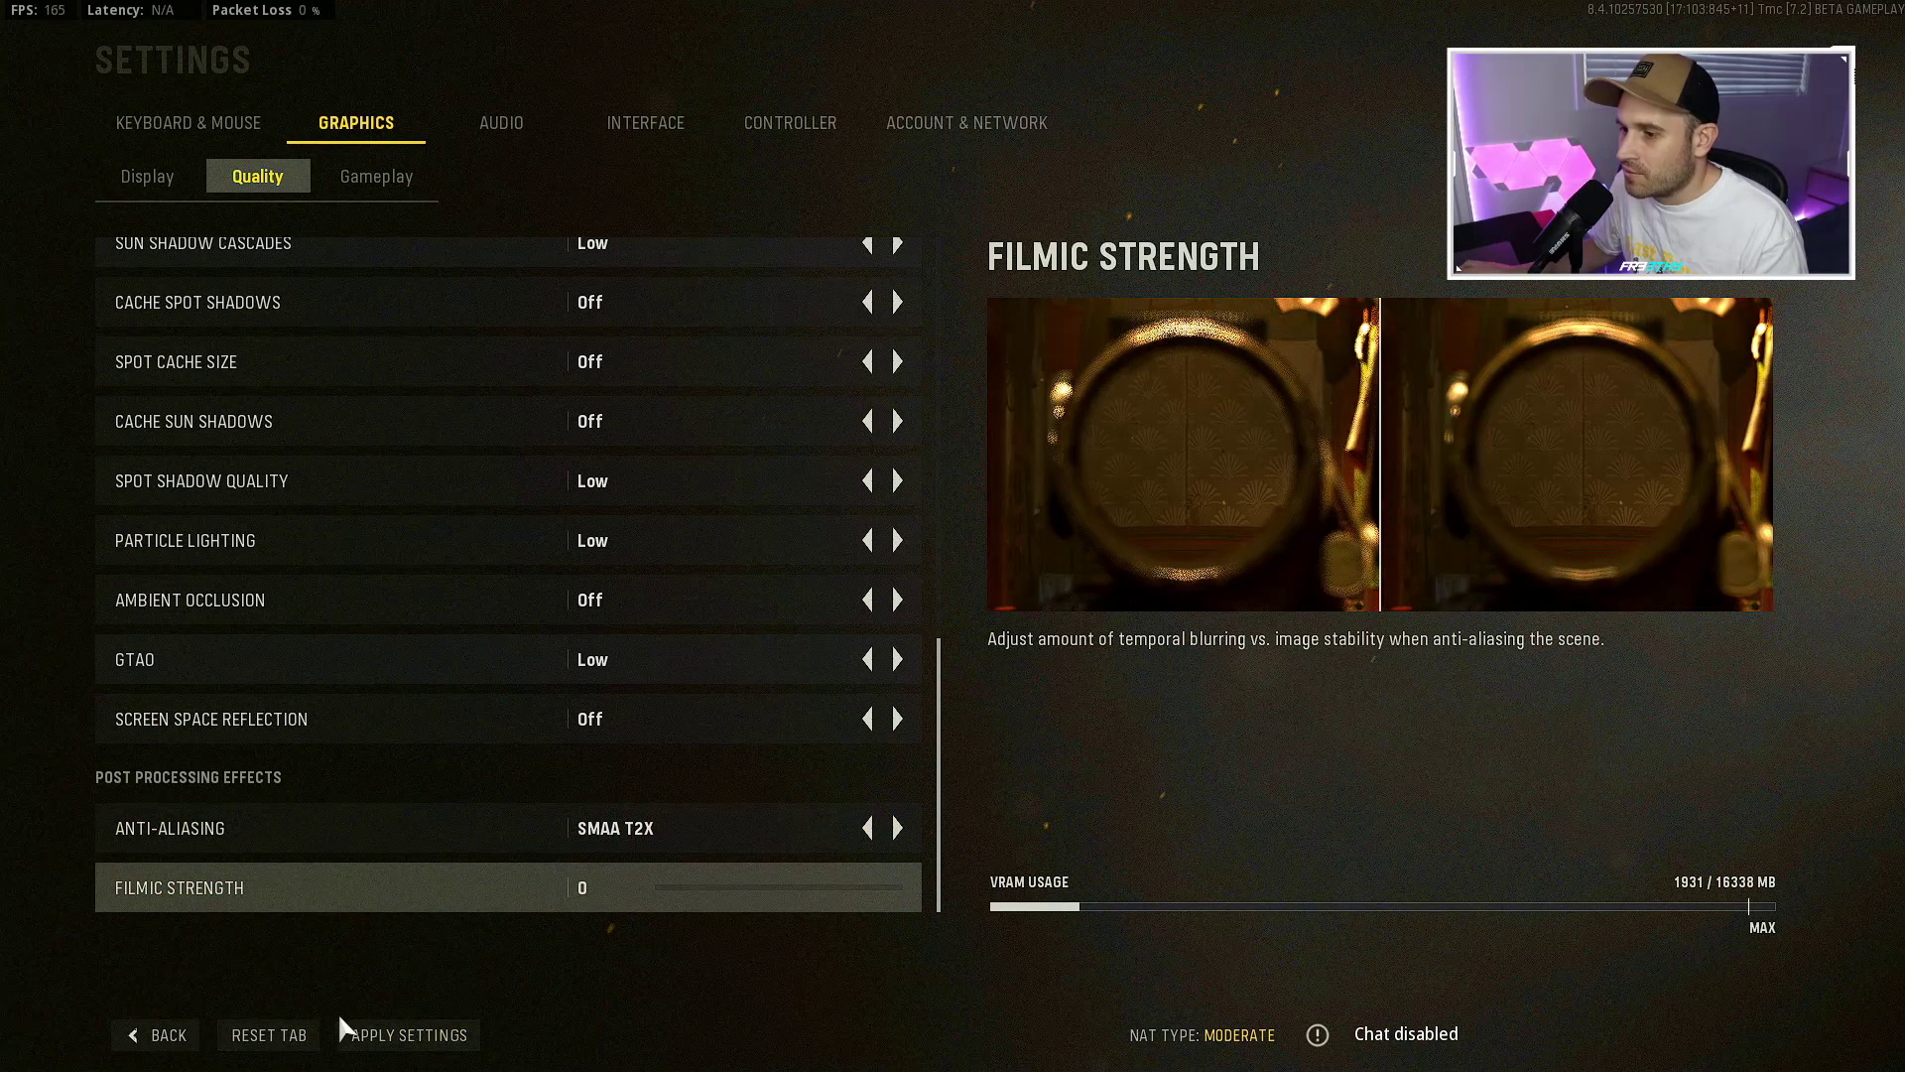
{"action": "left_click", "coordinate": [391, 1033]}
{"action": "left_click", "coordinate": [164, 1037]}
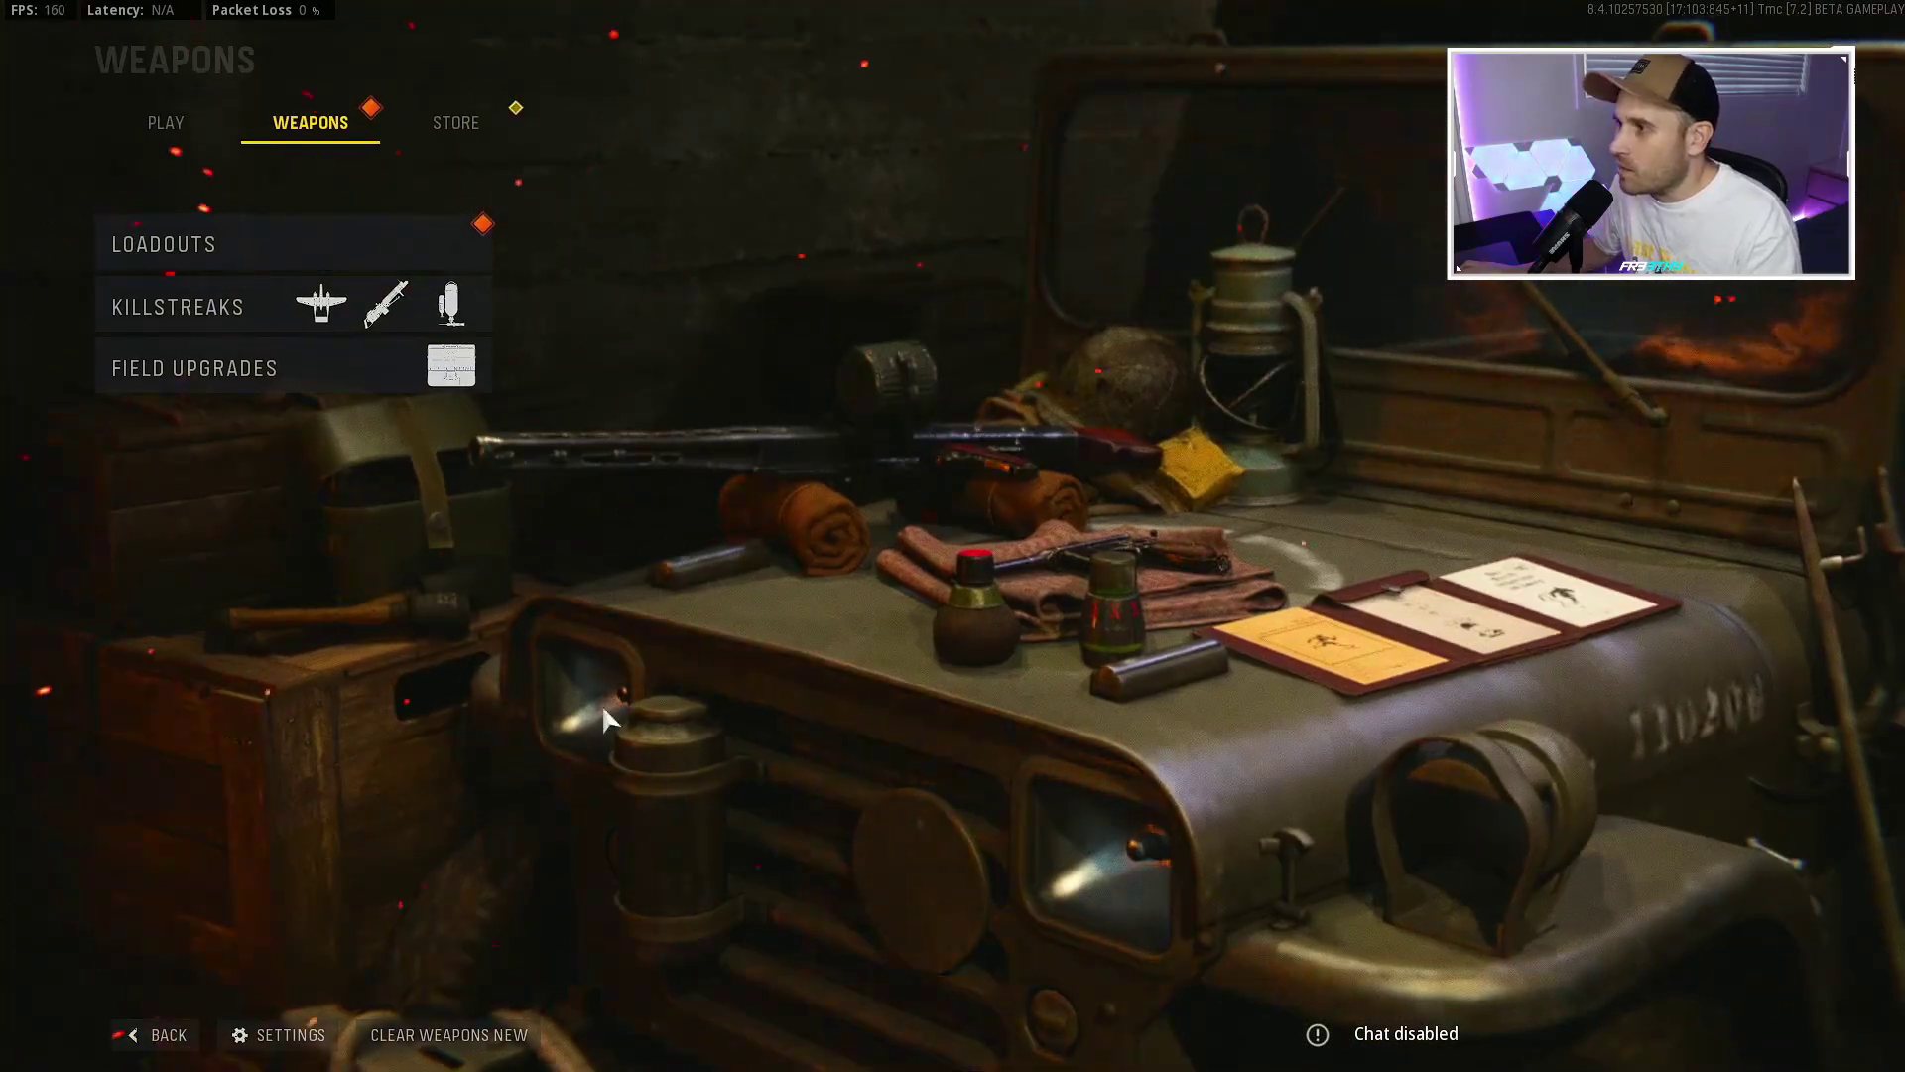
- Apply Filmic SMAA T2X anti-aliasing with the filmic strength at 0 and return to the Weapons screen
{"action": "left_click", "coordinate": [279, 1035]}
{"action": "scroll", "coordinate": [538, 733], "scroll_direction": "down", "scroll_amount": 10}
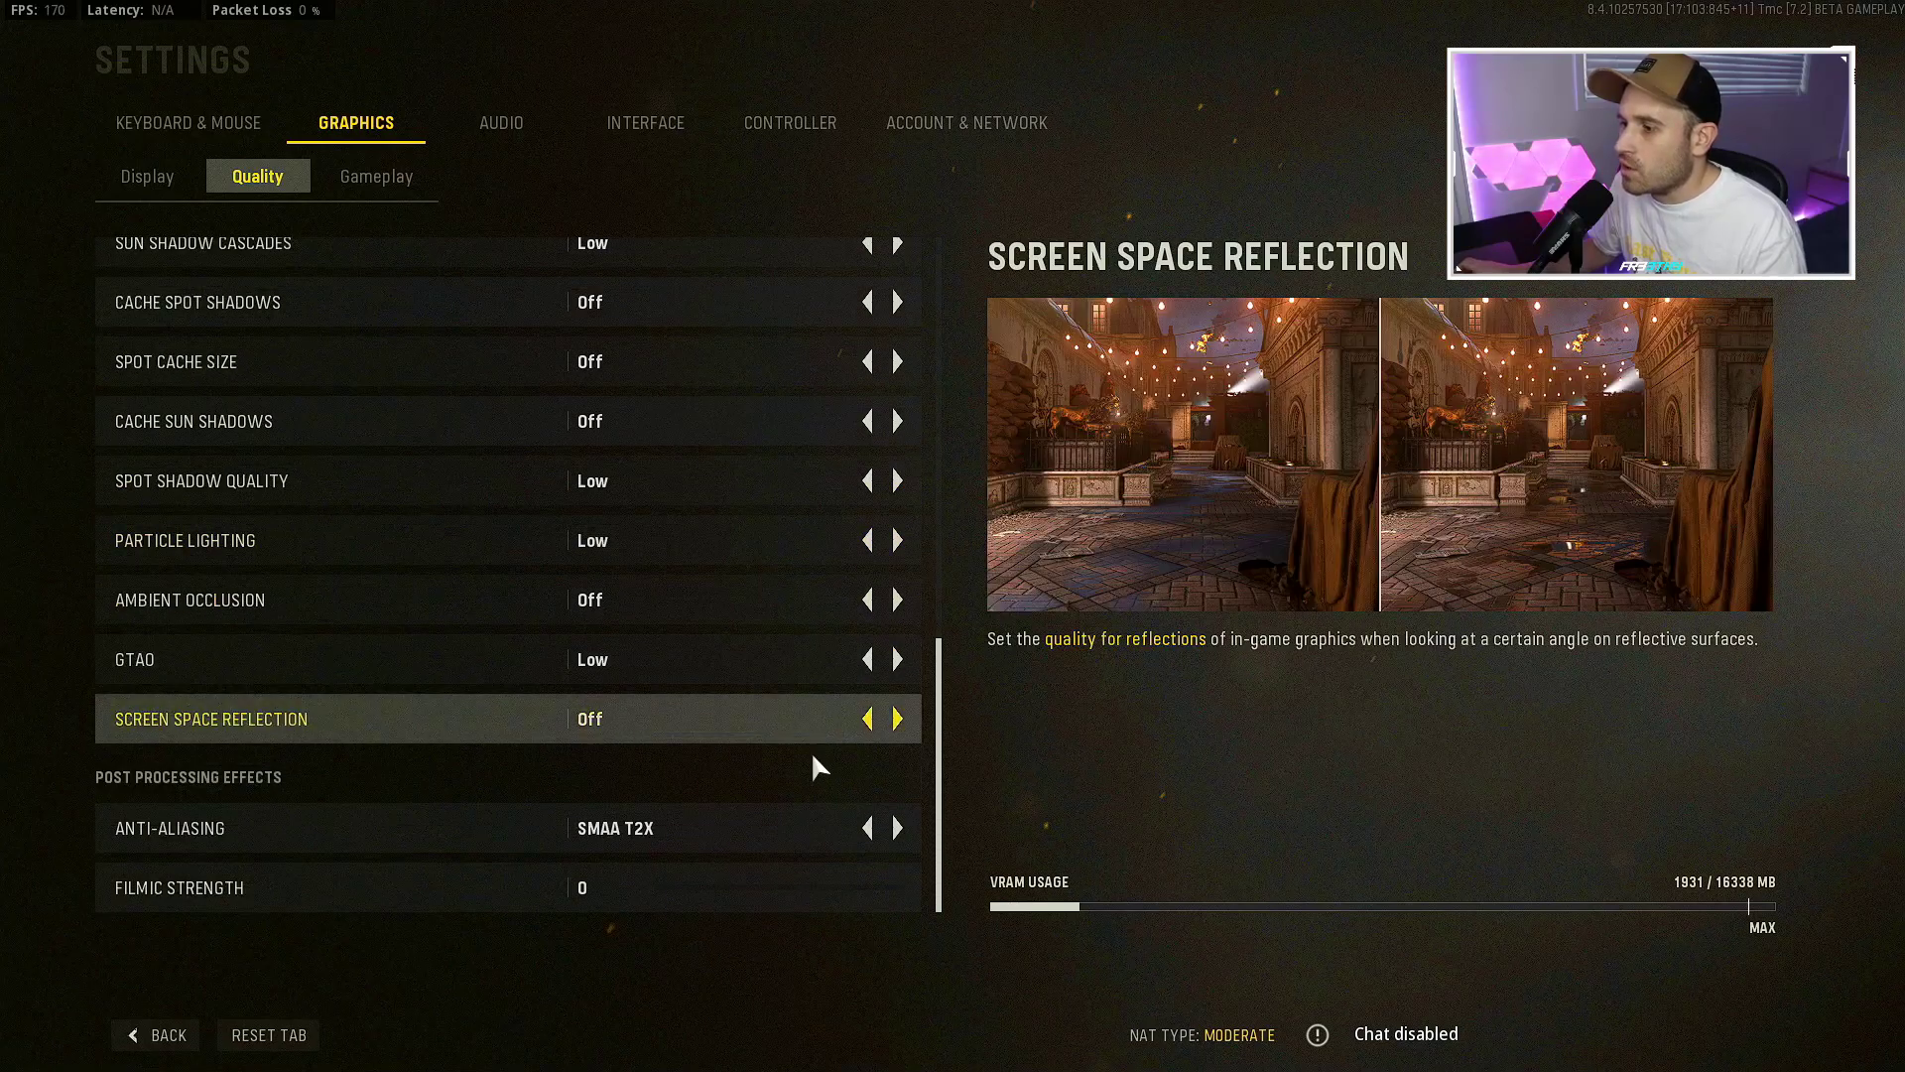
{"action": "left_click", "coordinate": [897, 827]}
{"action": "left_click", "coordinate": [397, 1034]}
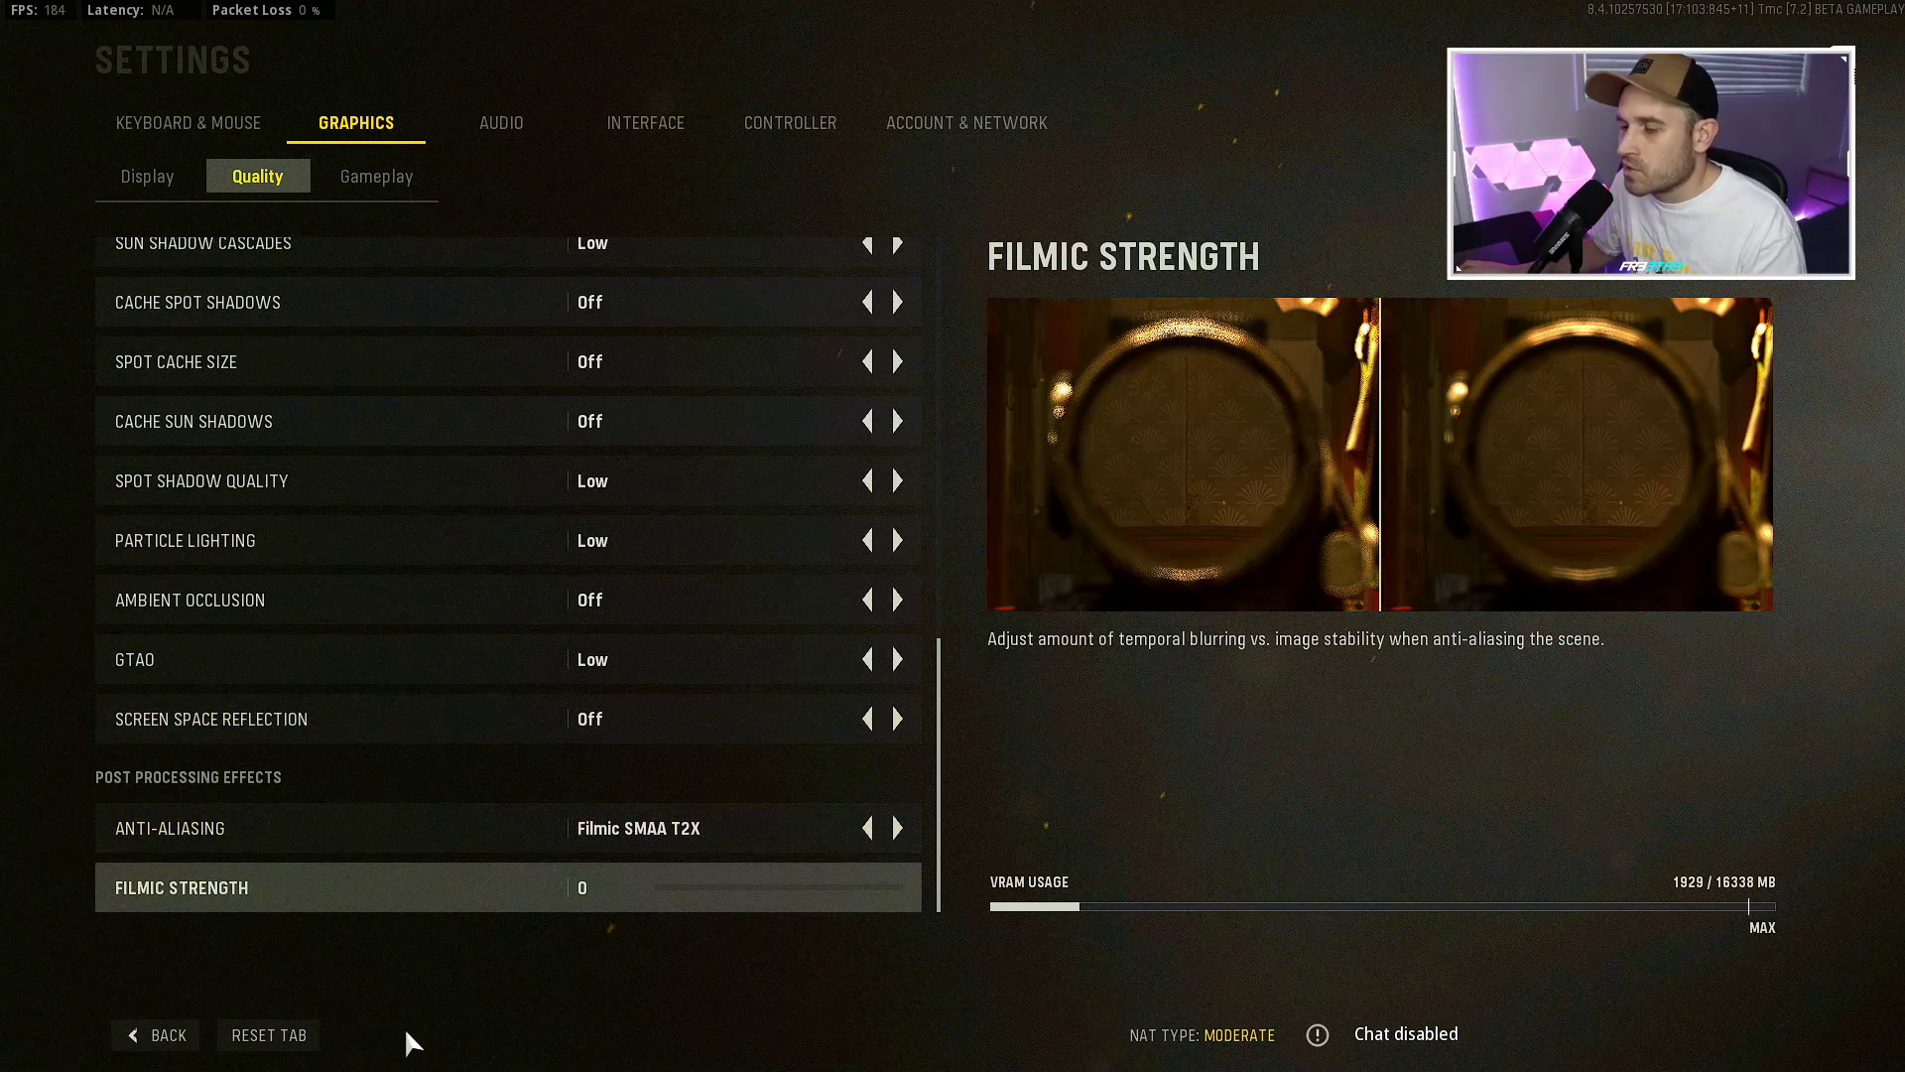
{"action": "left_click", "coordinate": [164, 1035]}
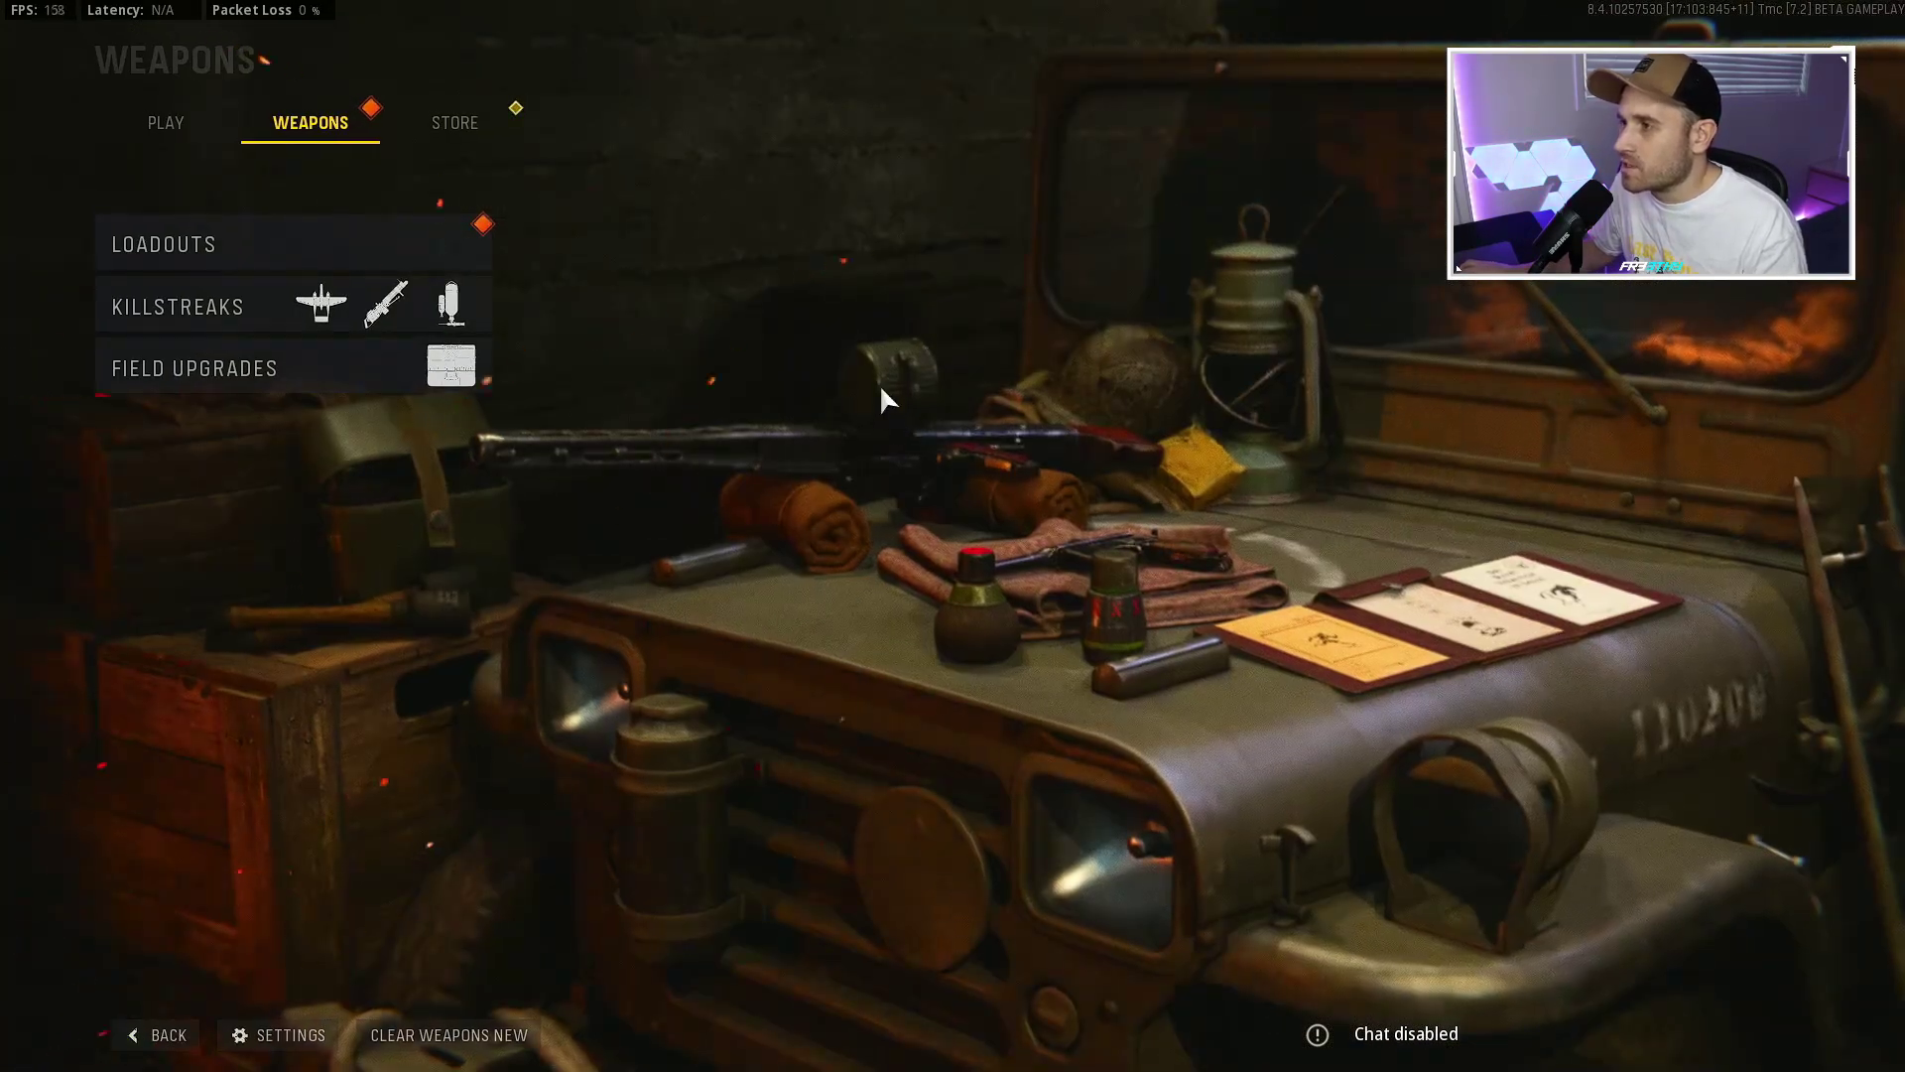
- Raise the filmic strength to 100 with Filmic SMAA T2X and check the Weapons screen
{"action": "left_click", "coordinate": [303, 1035]}
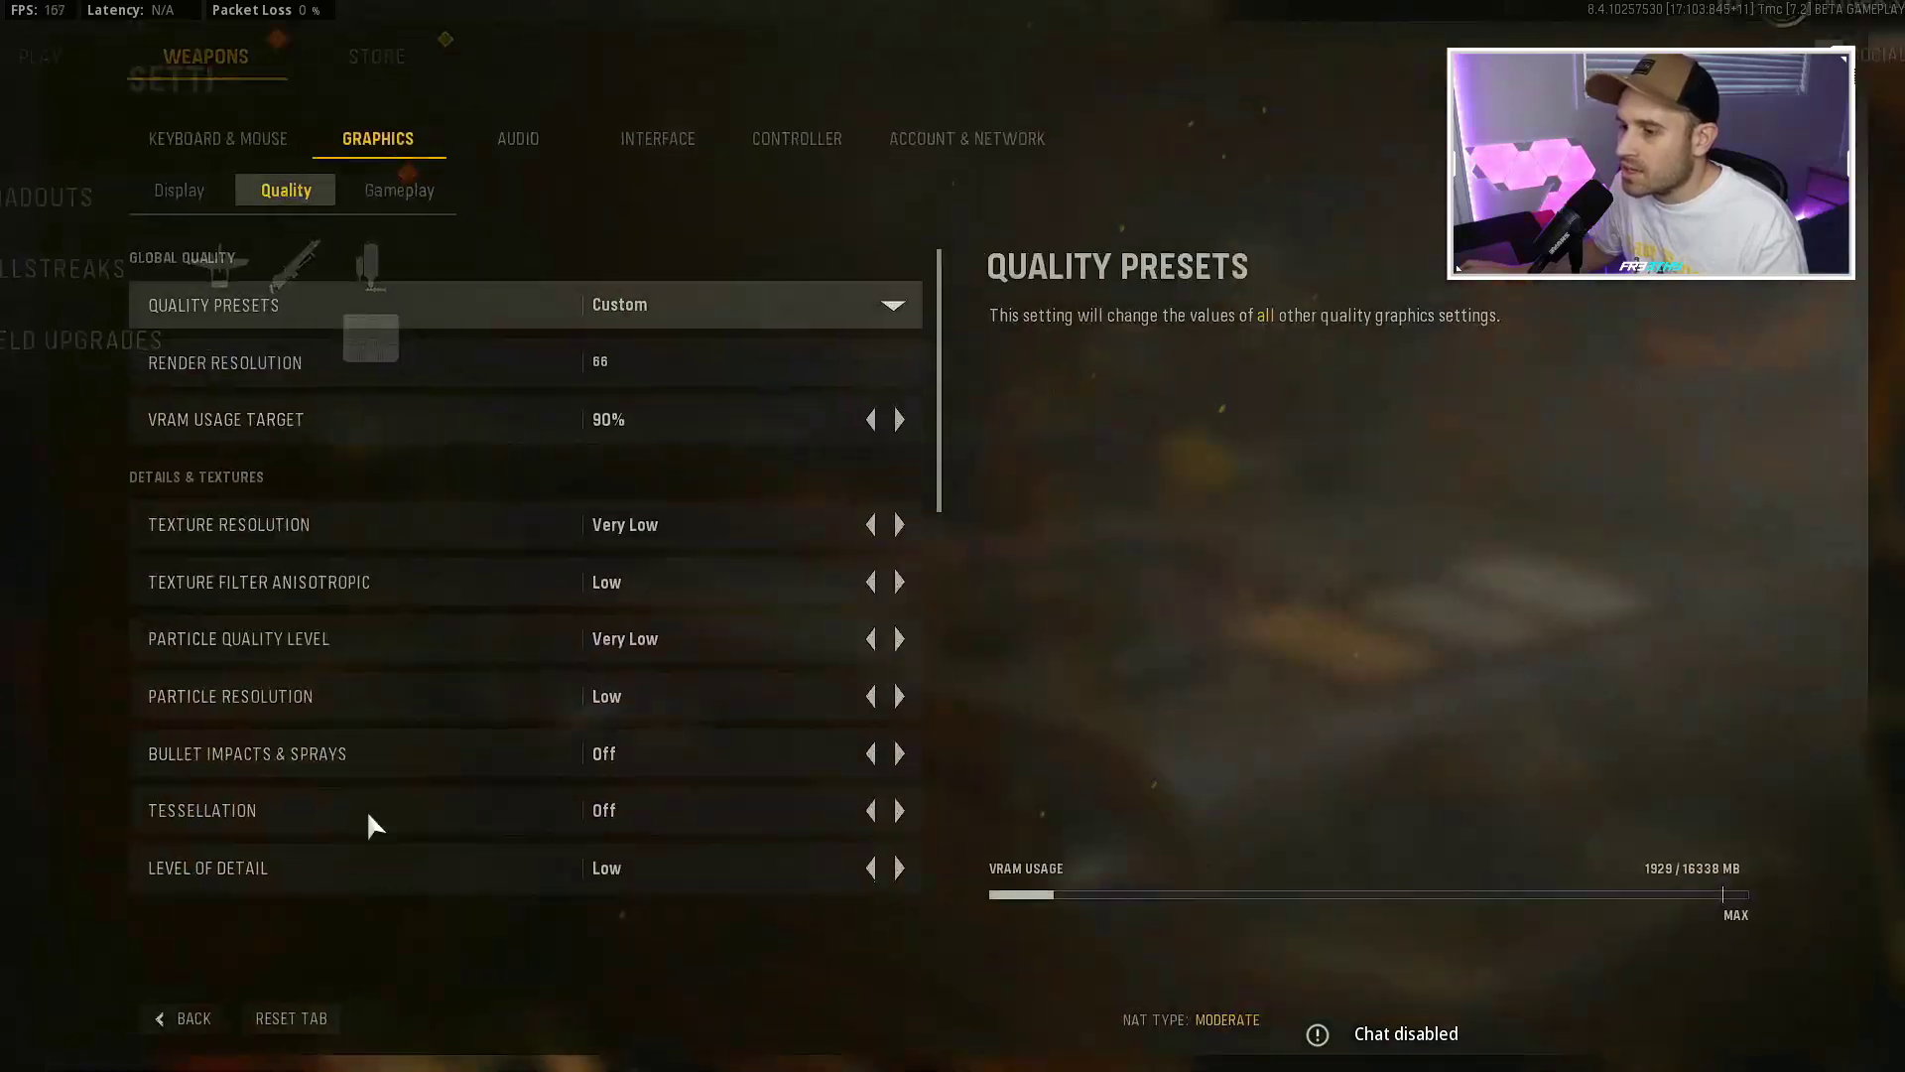
{"action": "scroll", "coordinate": [585, 834], "scroll_direction": "down", "scroll_amount": 10}
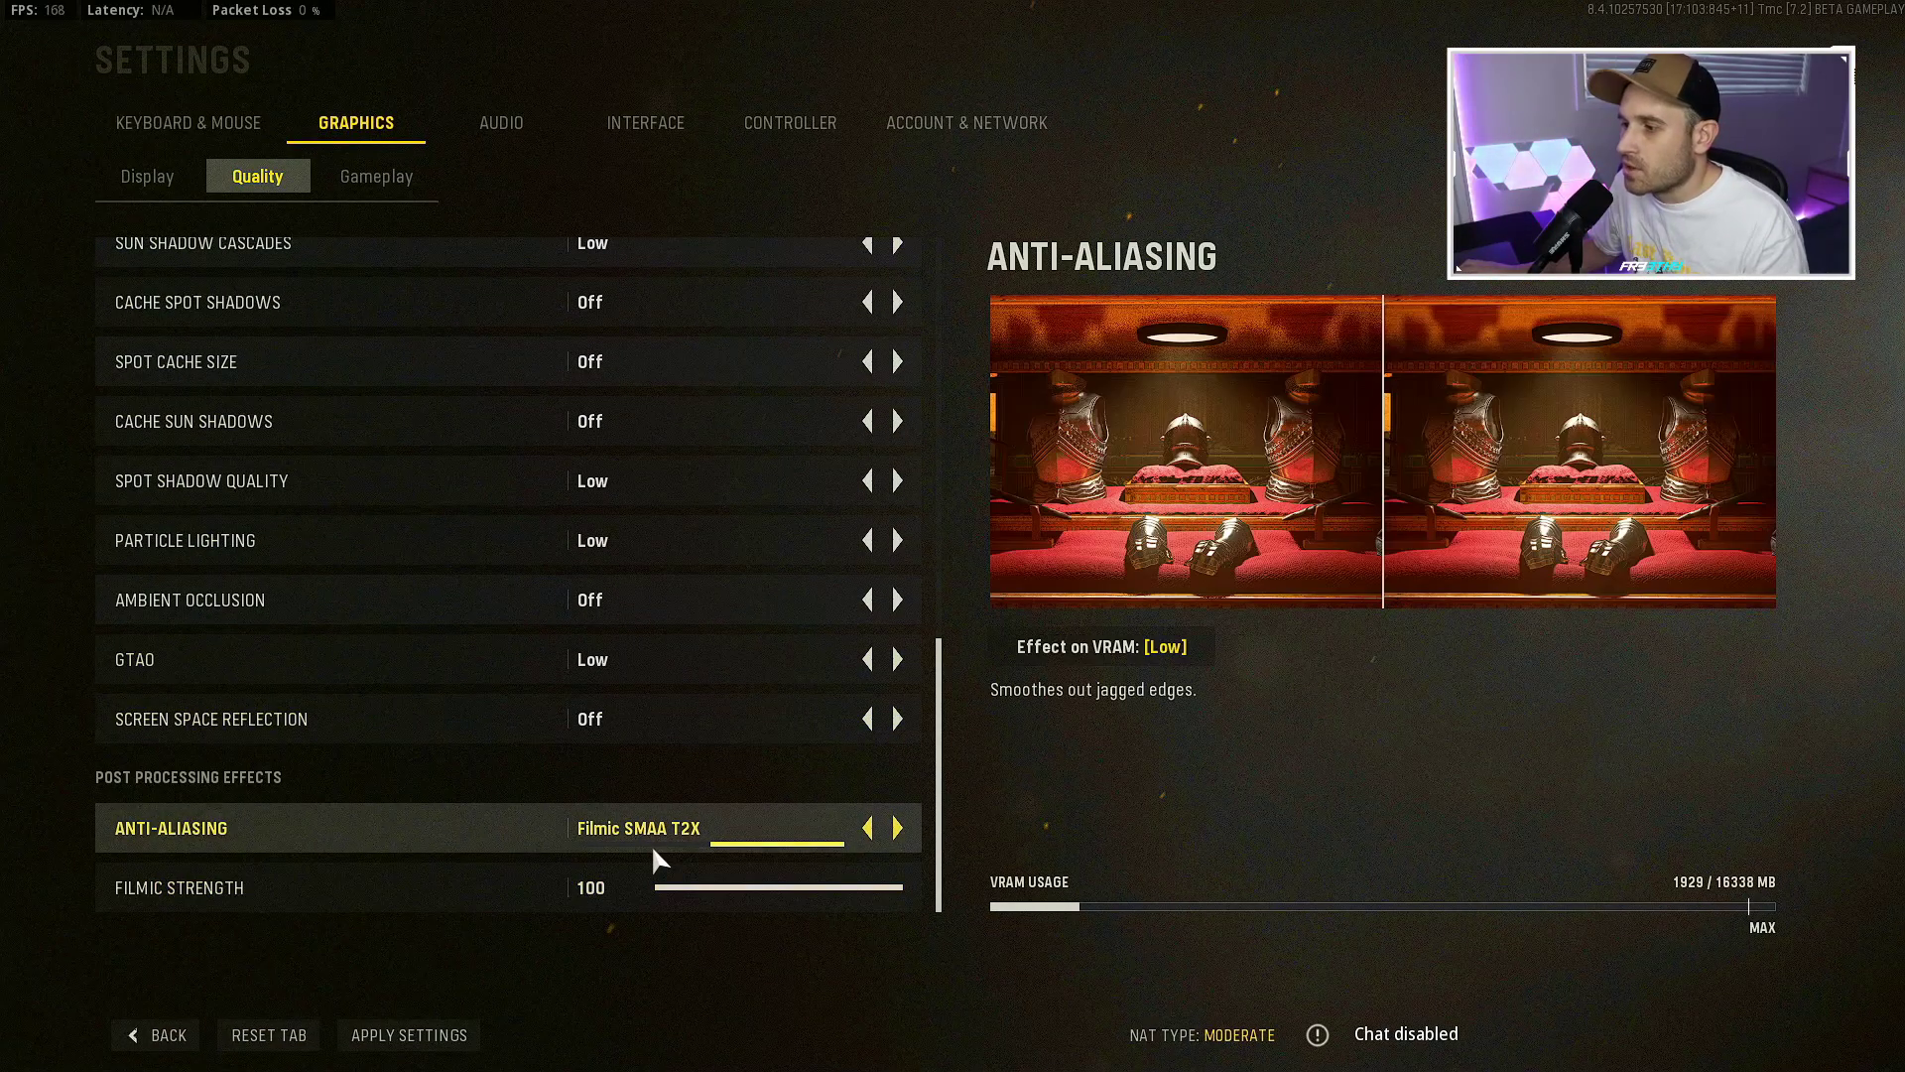
{"action": "left_click", "coordinate": [165, 1035]}
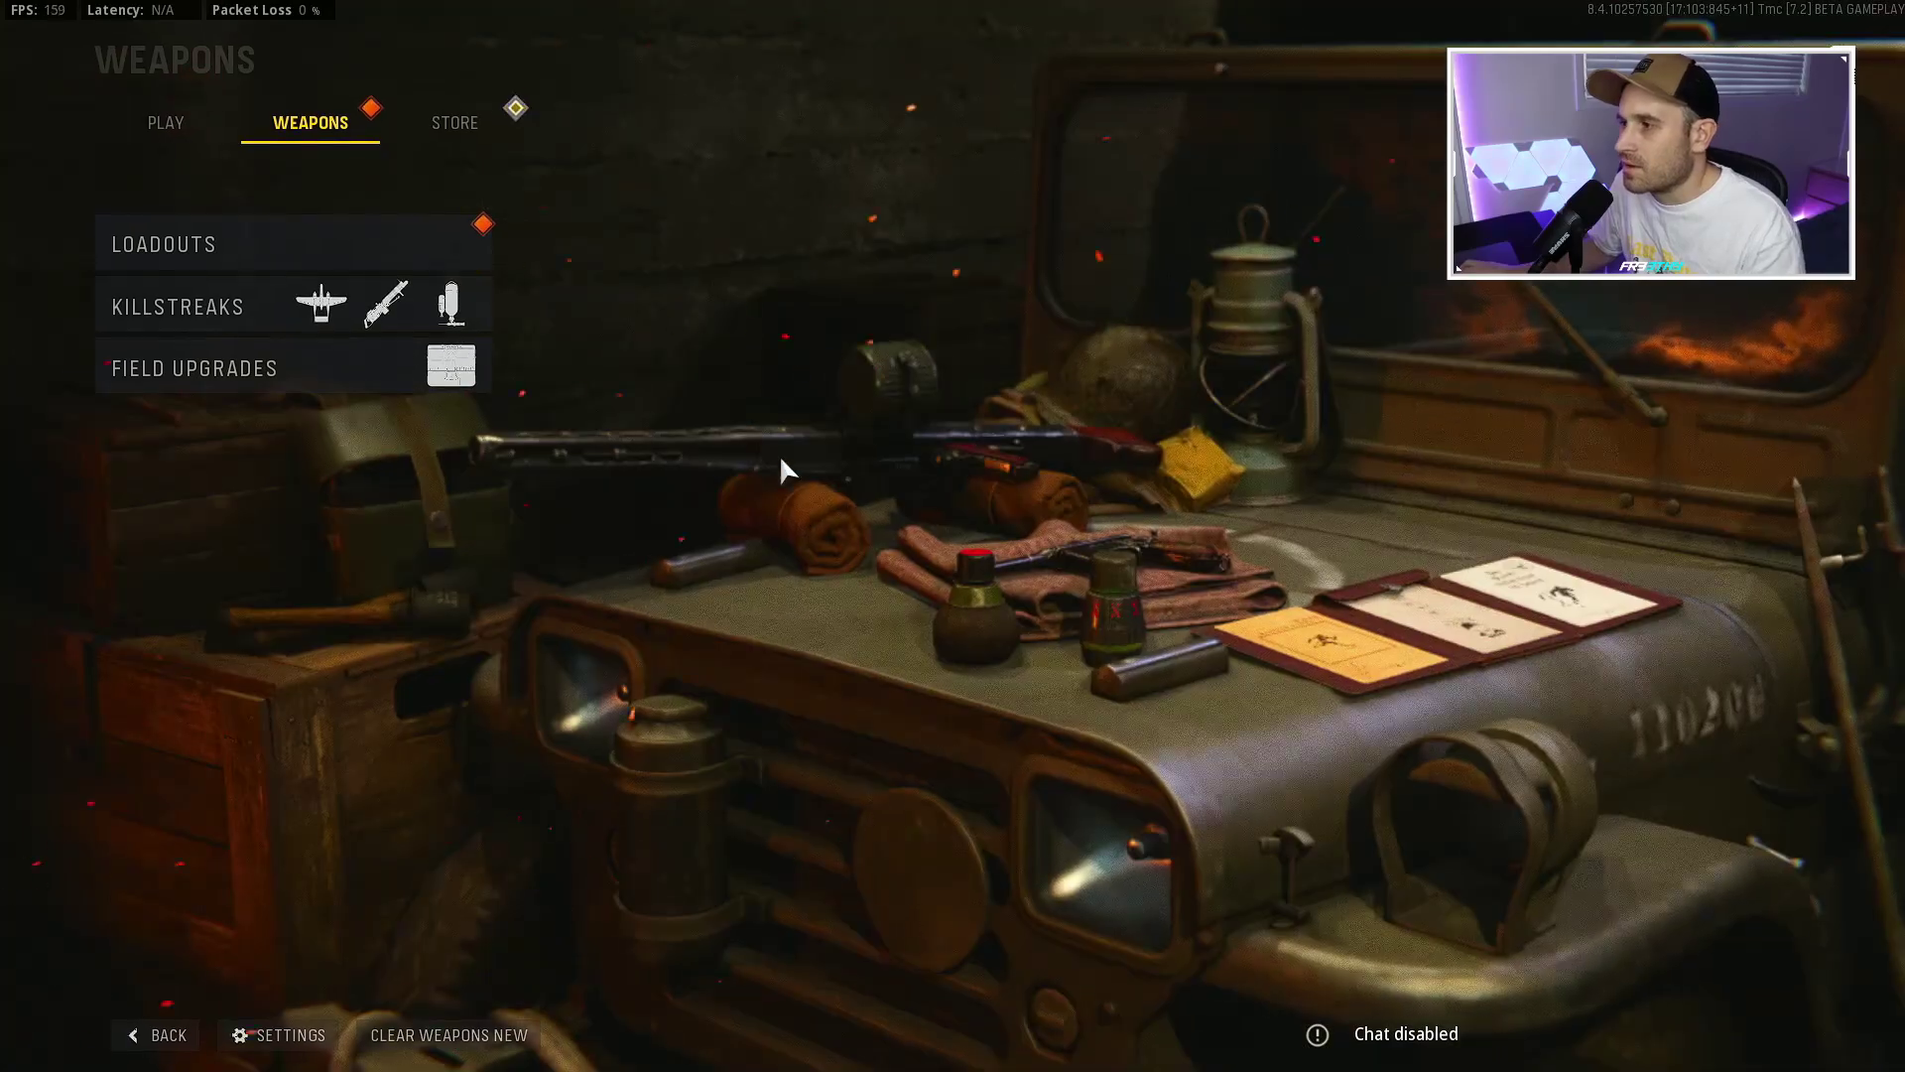
- Compare anti-aliasing modes at filmic strength 100 by applying SMAA T2X and Filmic SMAA T2X in turn
{"action": "left_click", "coordinate": [293, 1035]}
{"action": "scroll", "coordinate": [695, 596], "scroll_direction": "down", "scroll_amount": 8}
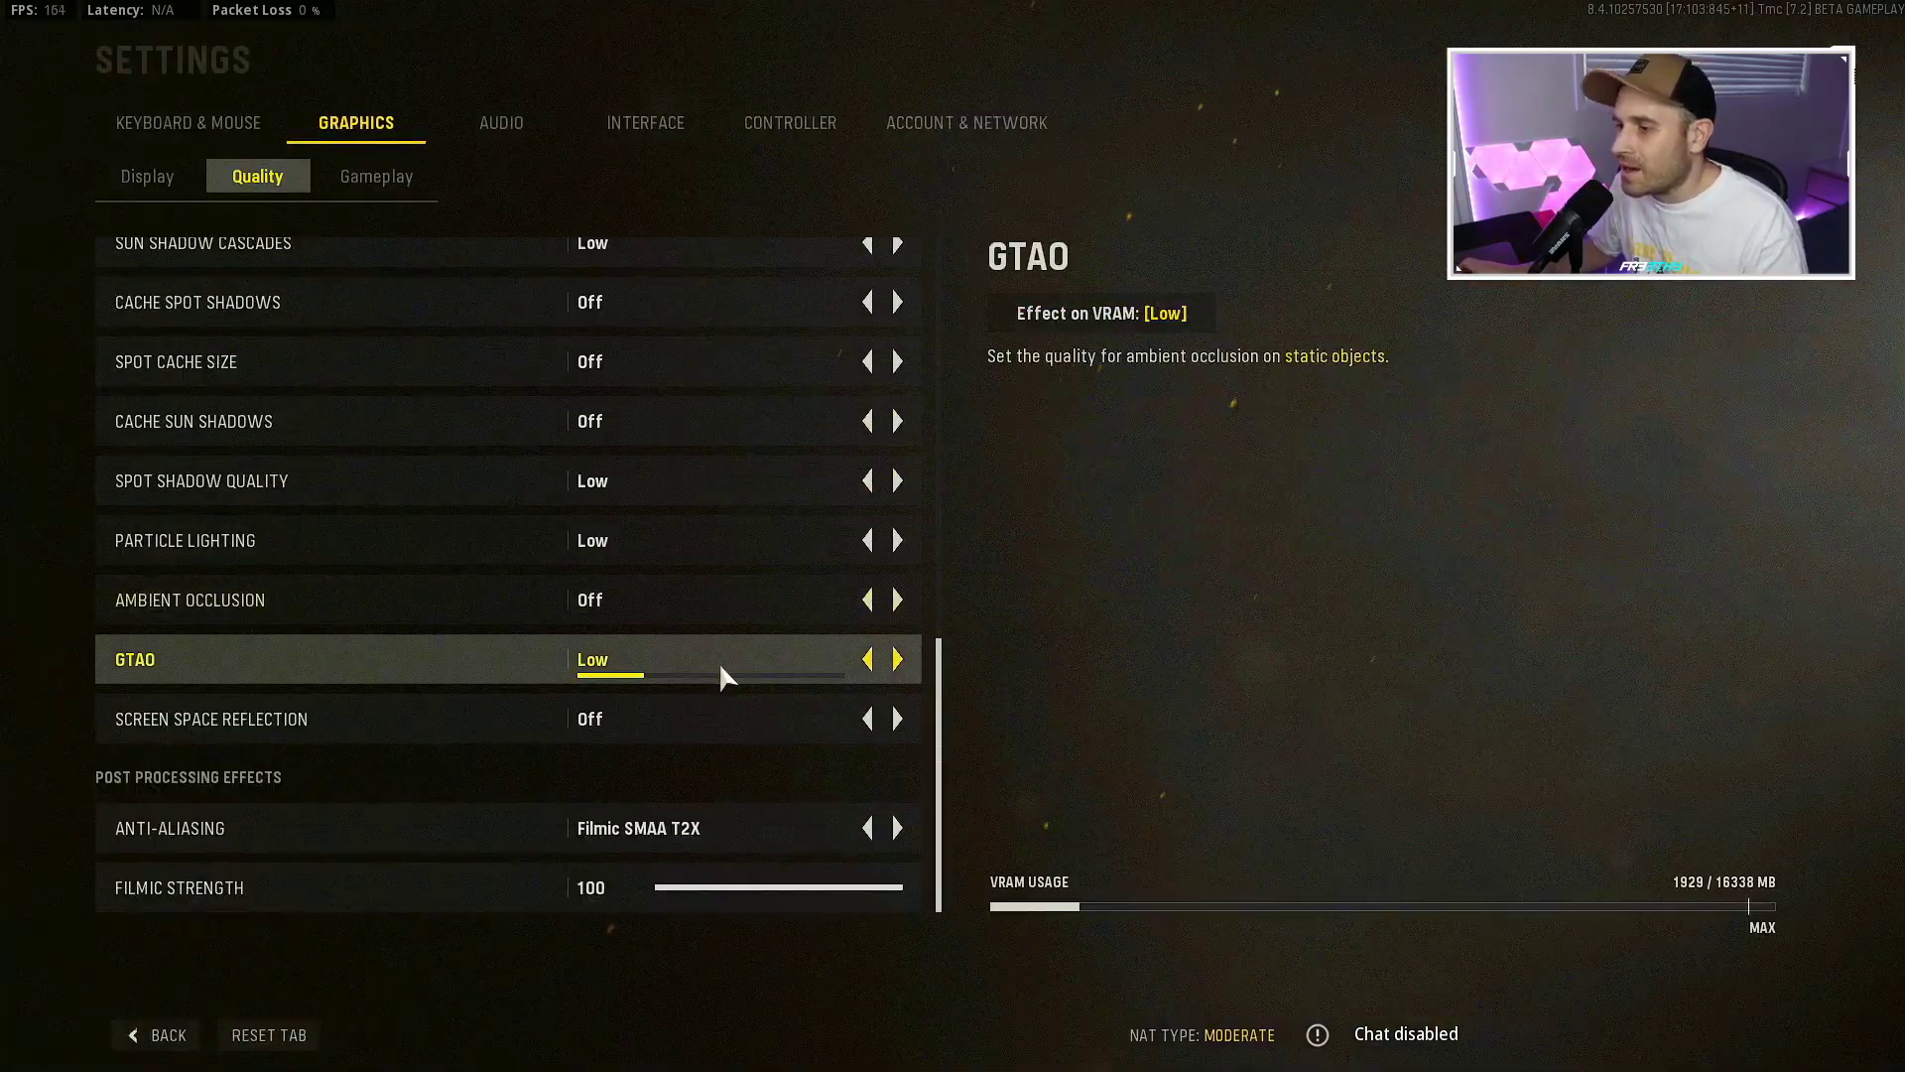
{"action": "left_click", "coordinate": [867, 828]}
{"action": "left_click", "coordinate": [868, 827]}
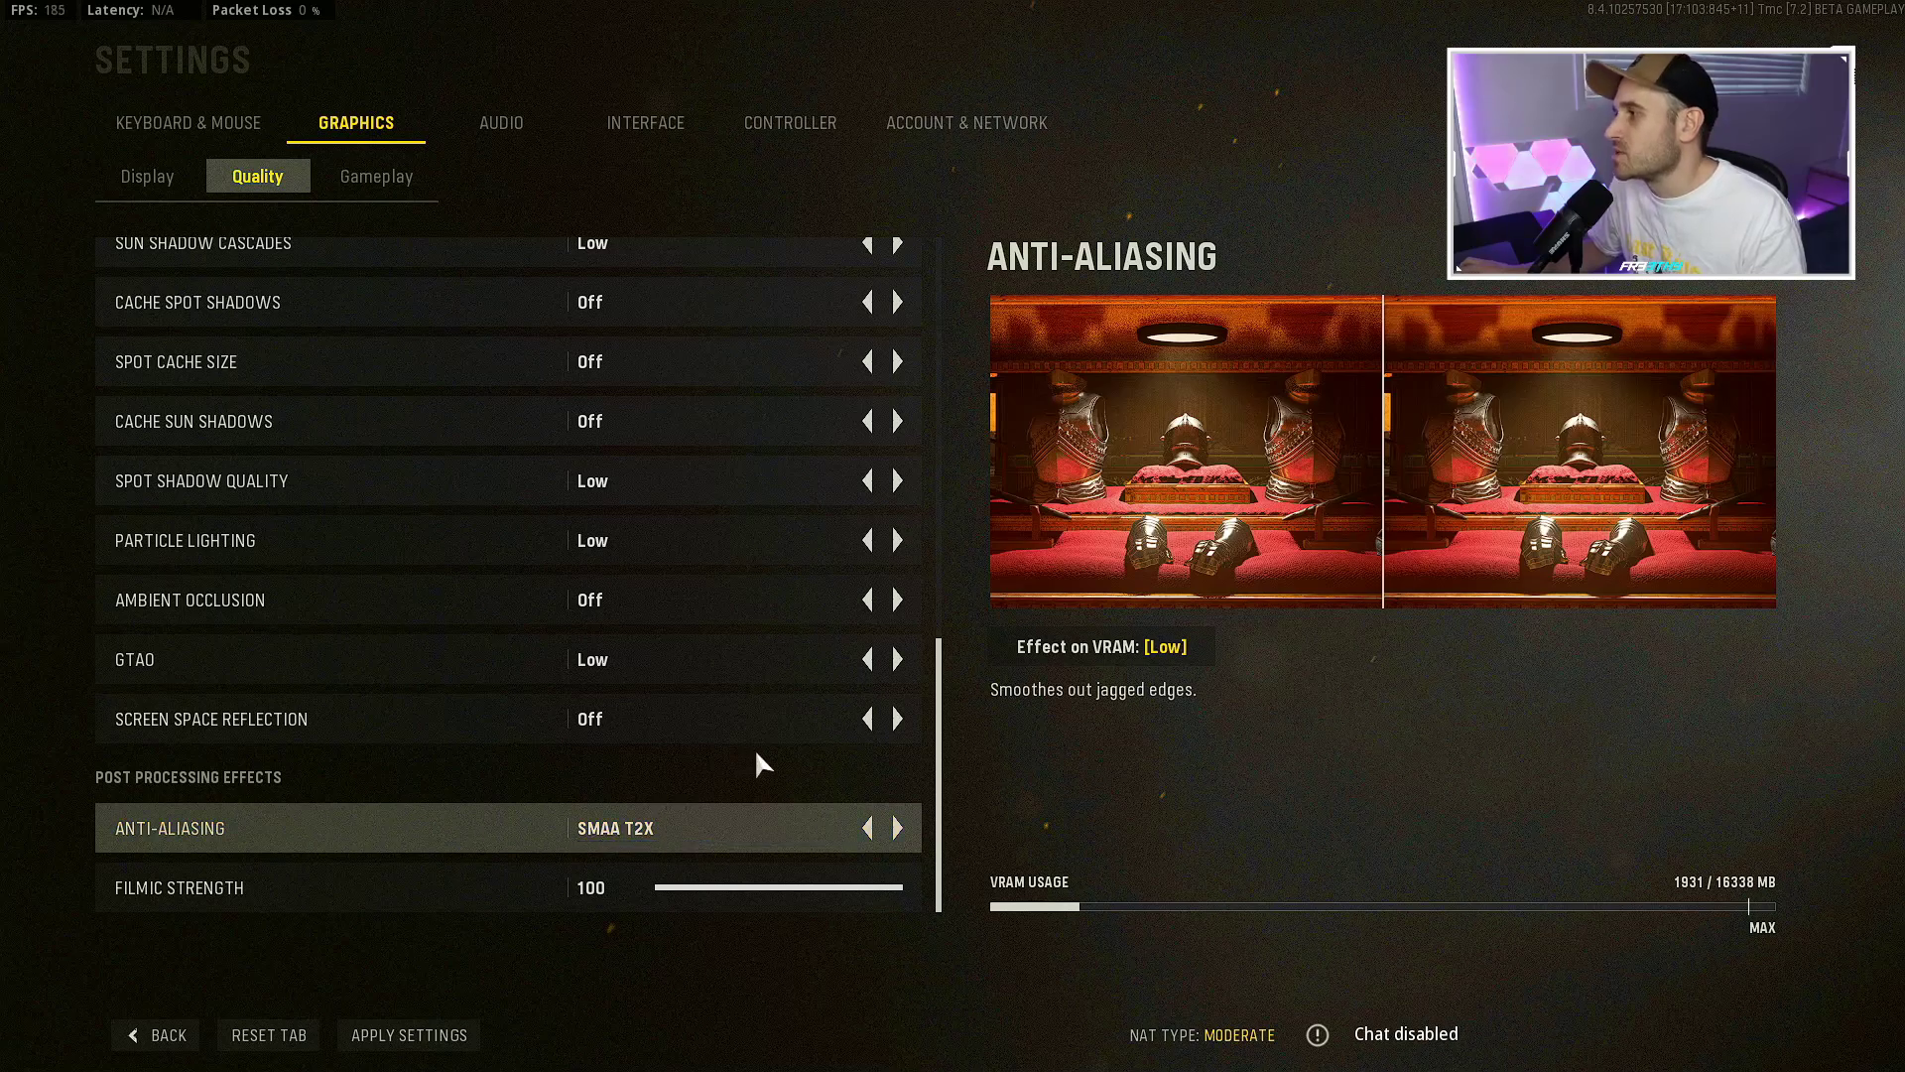
{"action": "left_click", "coordinate": [417, 1030]}
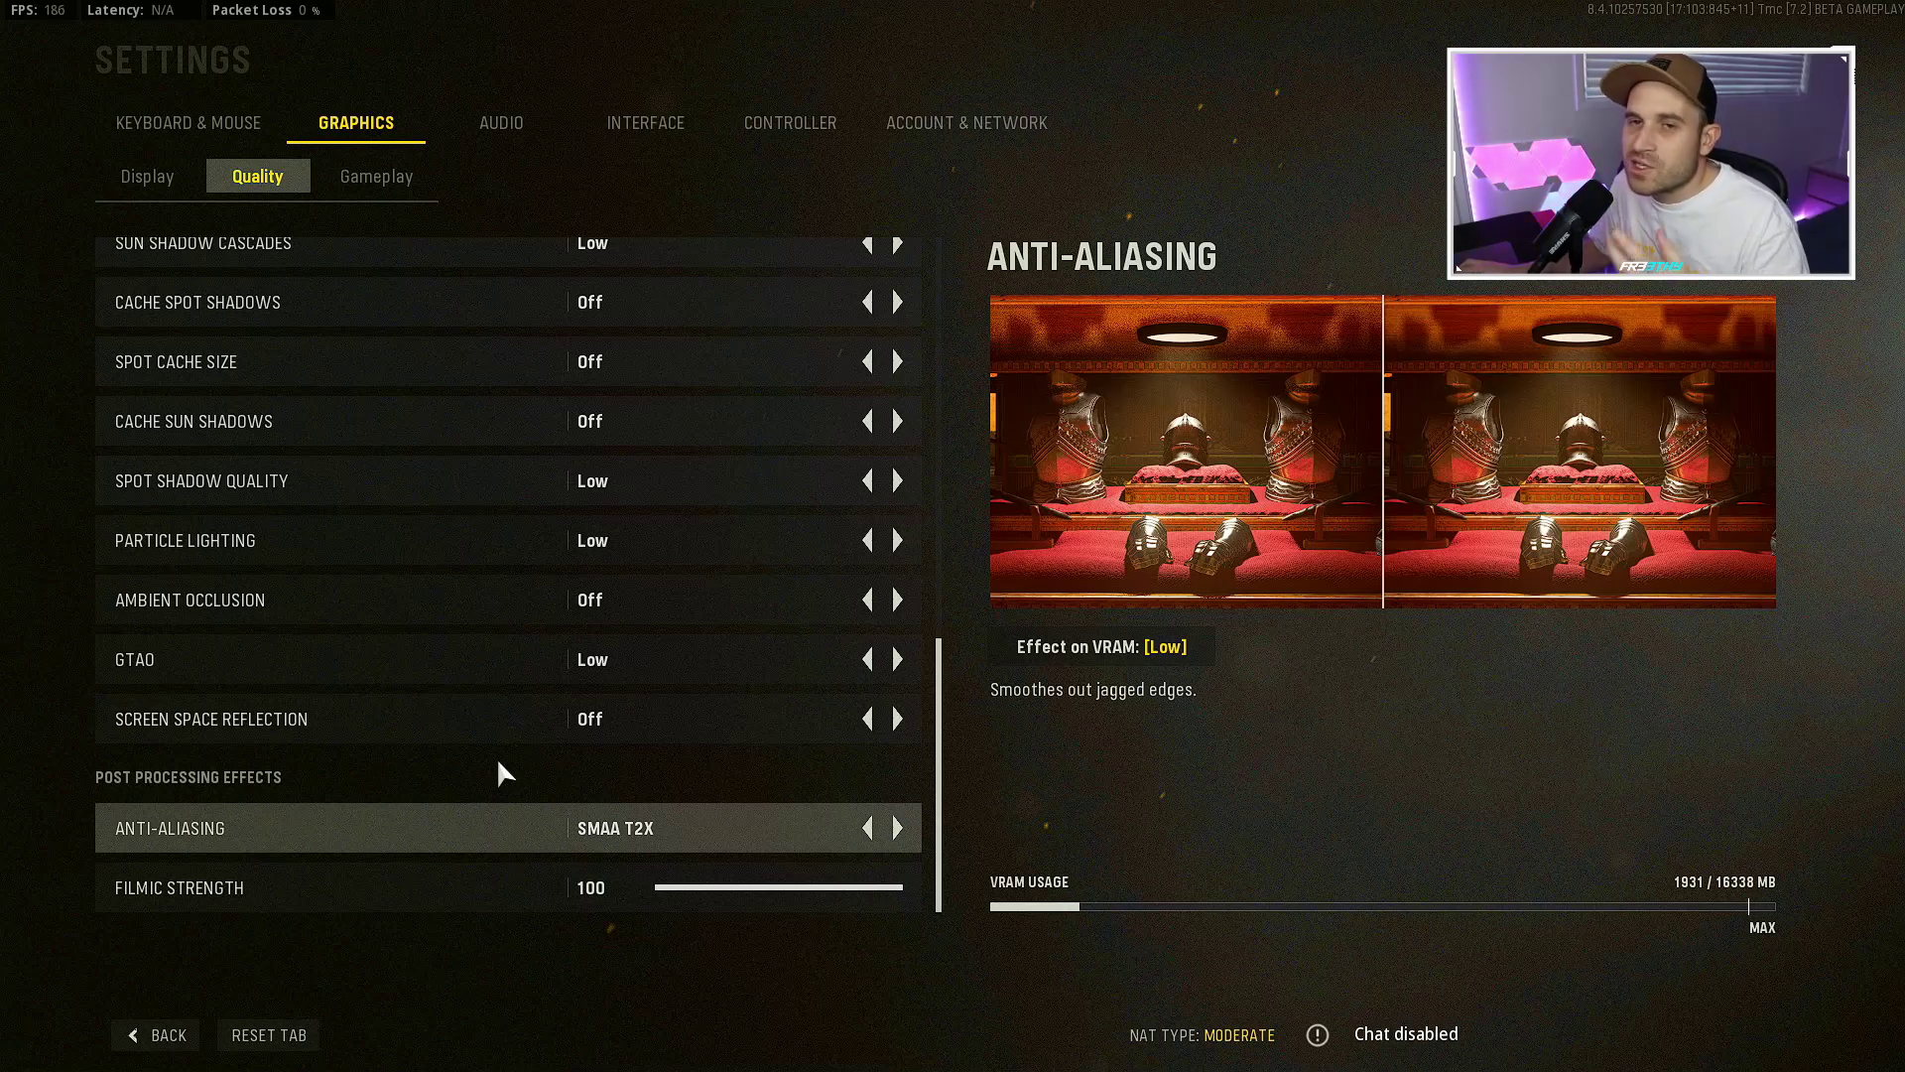
{"action": "left_click", "coordinate": [898, 827]}
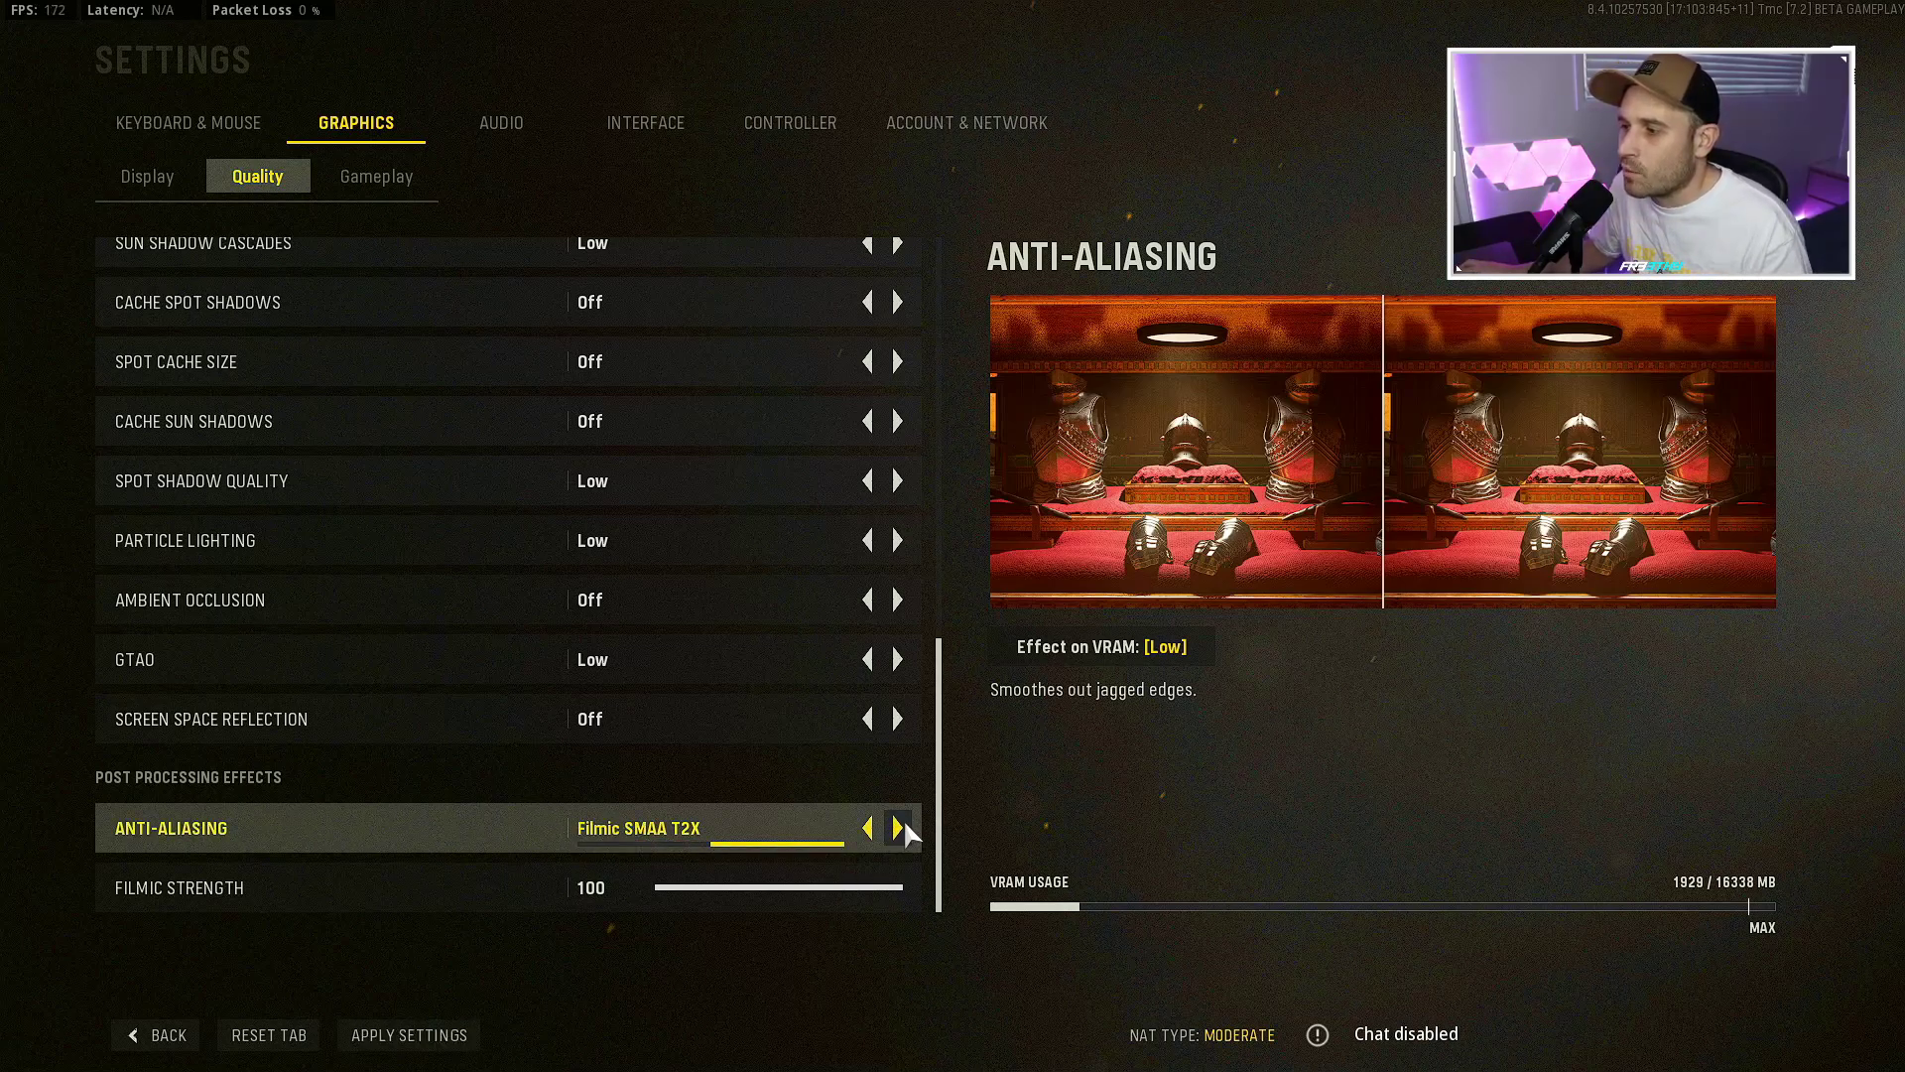
{"action": "left_click", "coordinate": [457, 1034]}
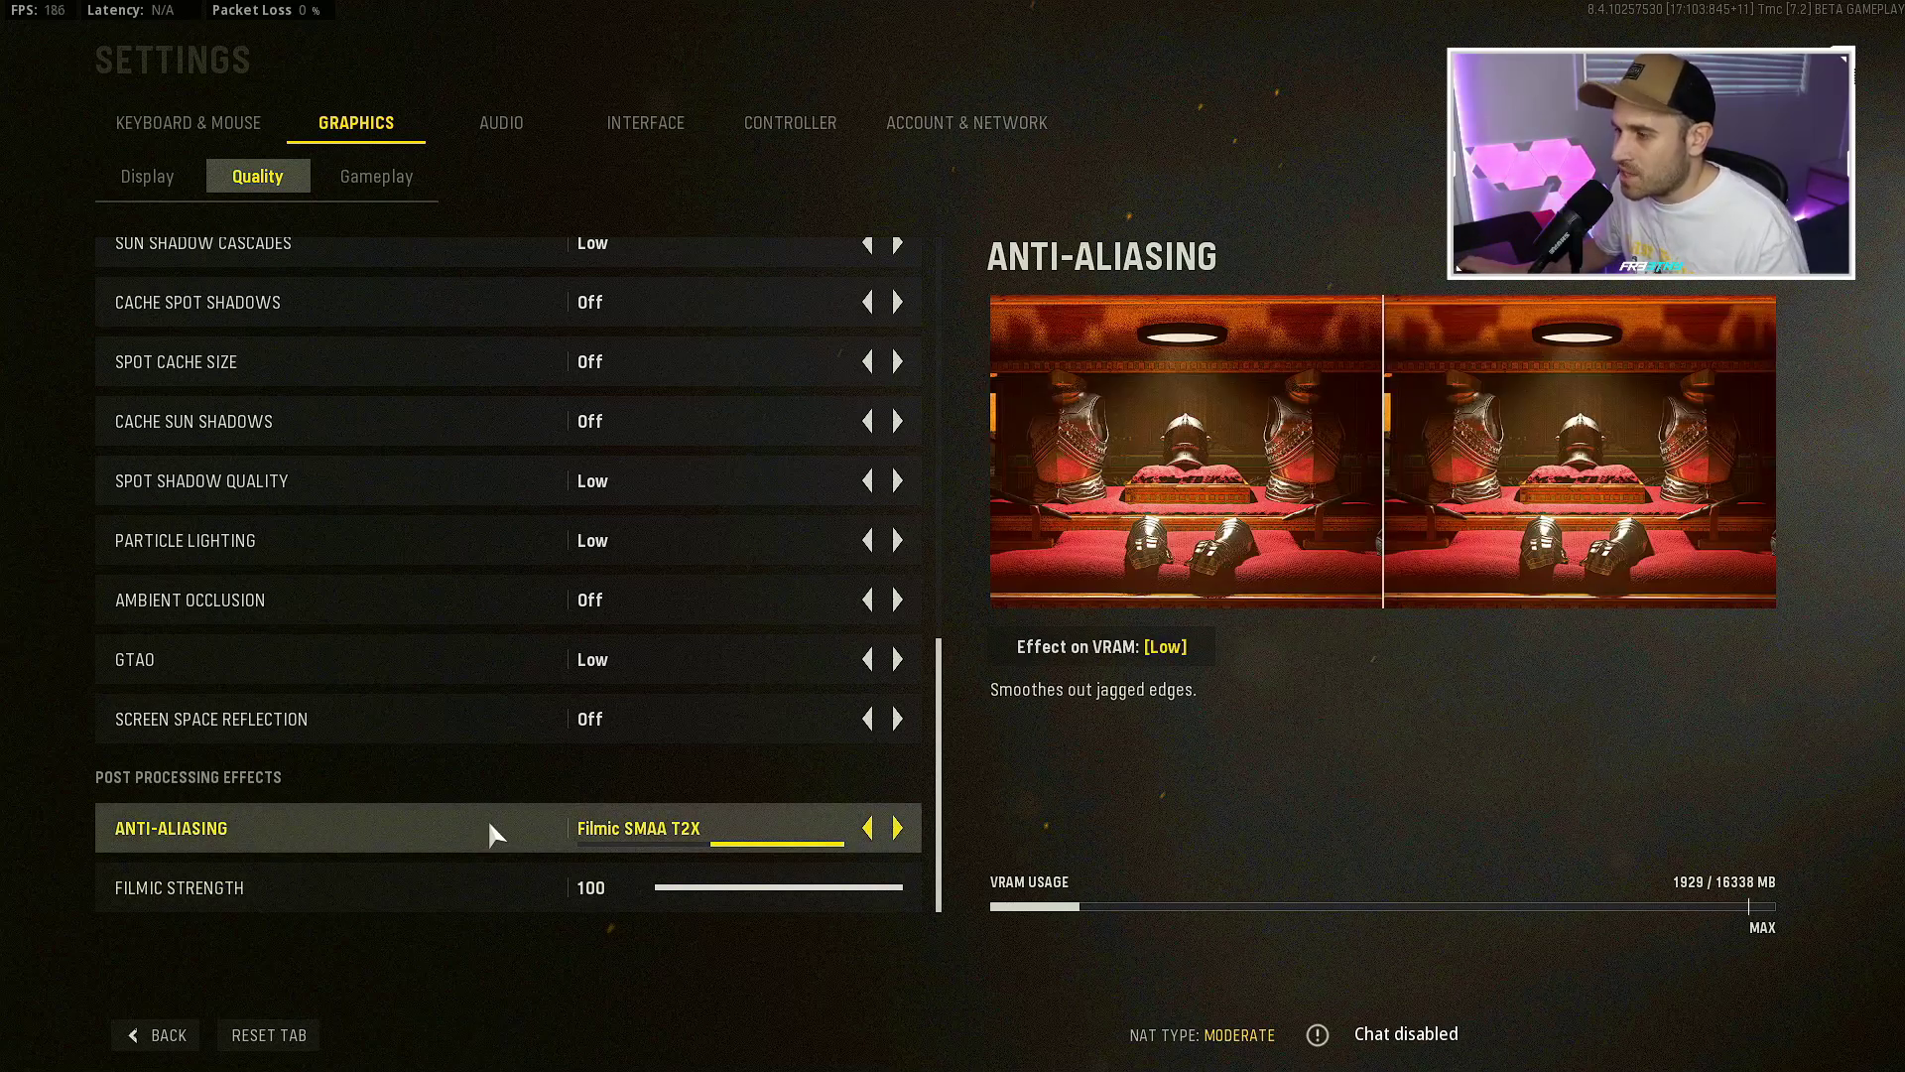
- Set anti-aliasing to SMAA T2X with filmic strength 0, apply the settings, and return to the global quality options
{"action": "left_click", "coordinate": [869, 827]}
{"action": "left_click", "coordinate": [816, 898]}
{"action": "left_click_drag", "start_coordinate": [813, 897], "coordinate": [650, 897]}
{"action": "left_click", "coordinate": [409, 1034]}
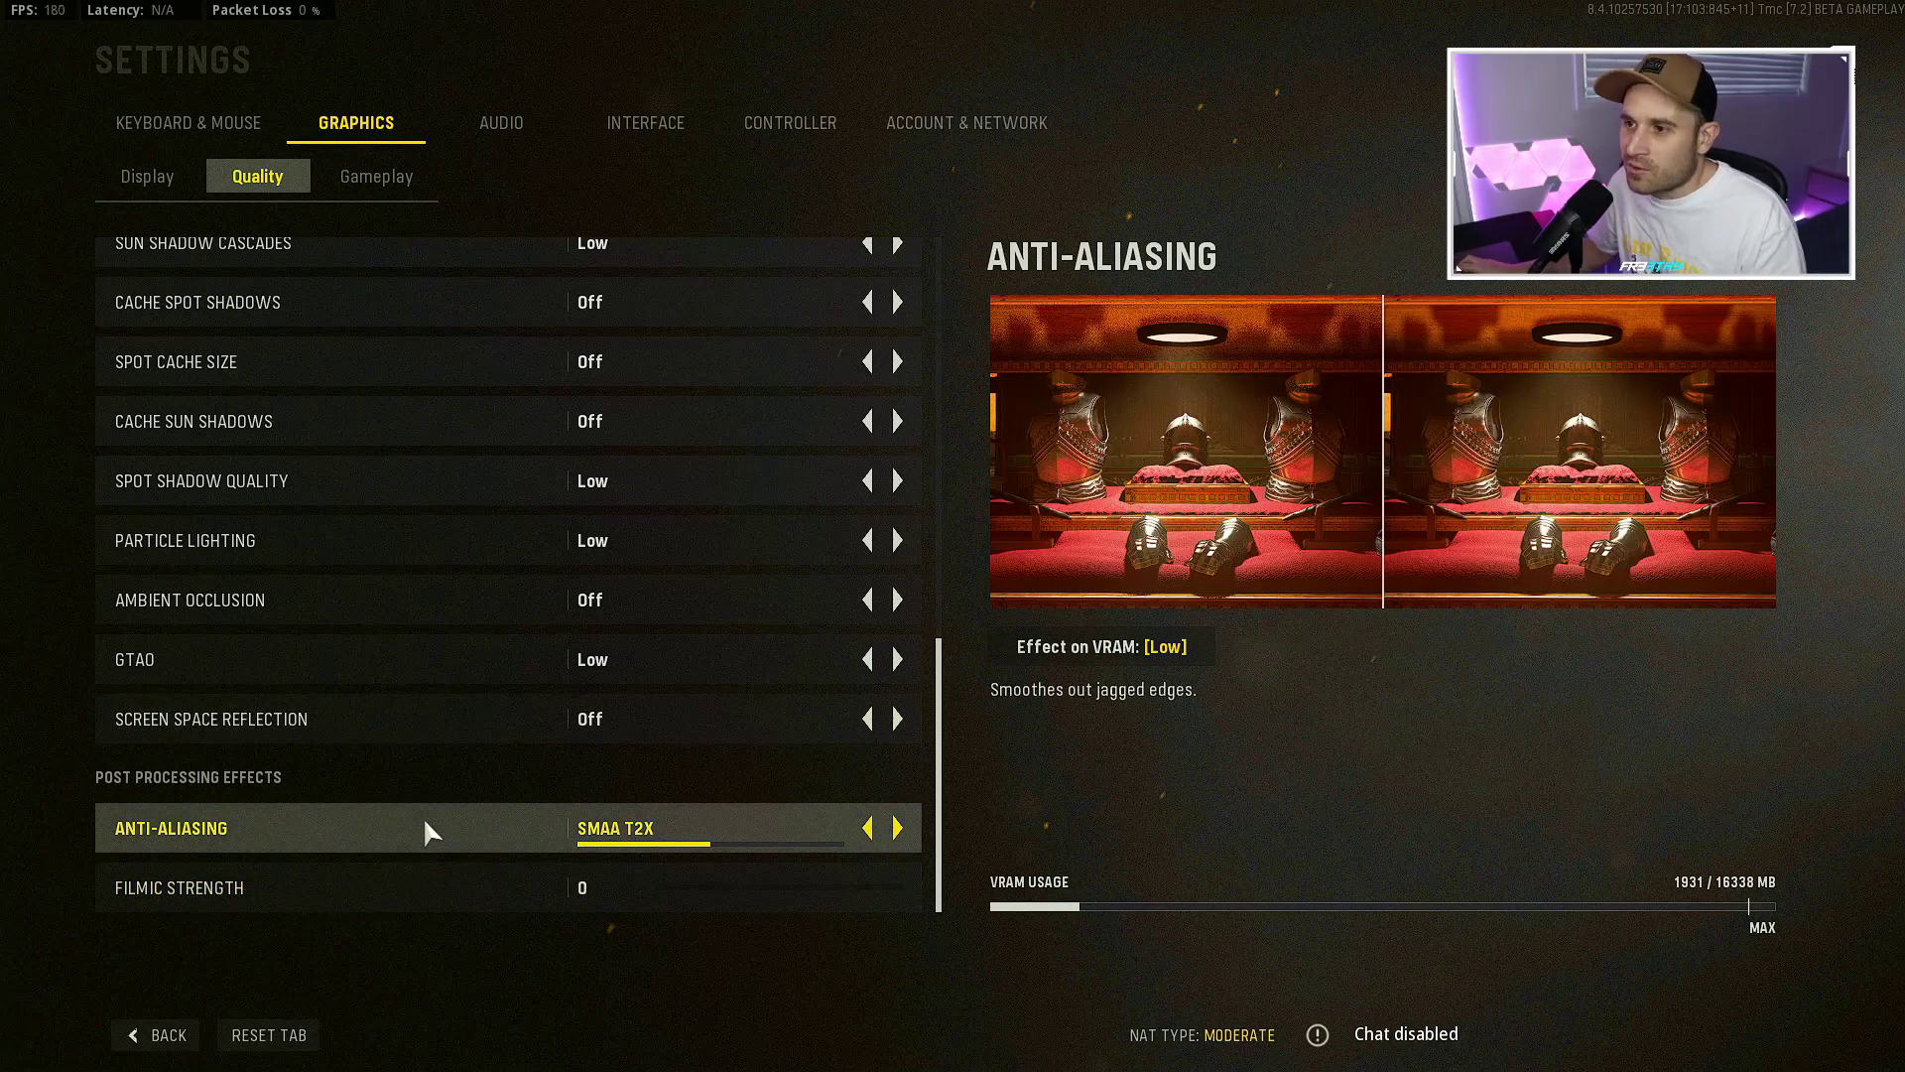
{"action": "scroll", "coordinate": [455, 824], "scroll_direction": "up", "scroll_amount": 10}
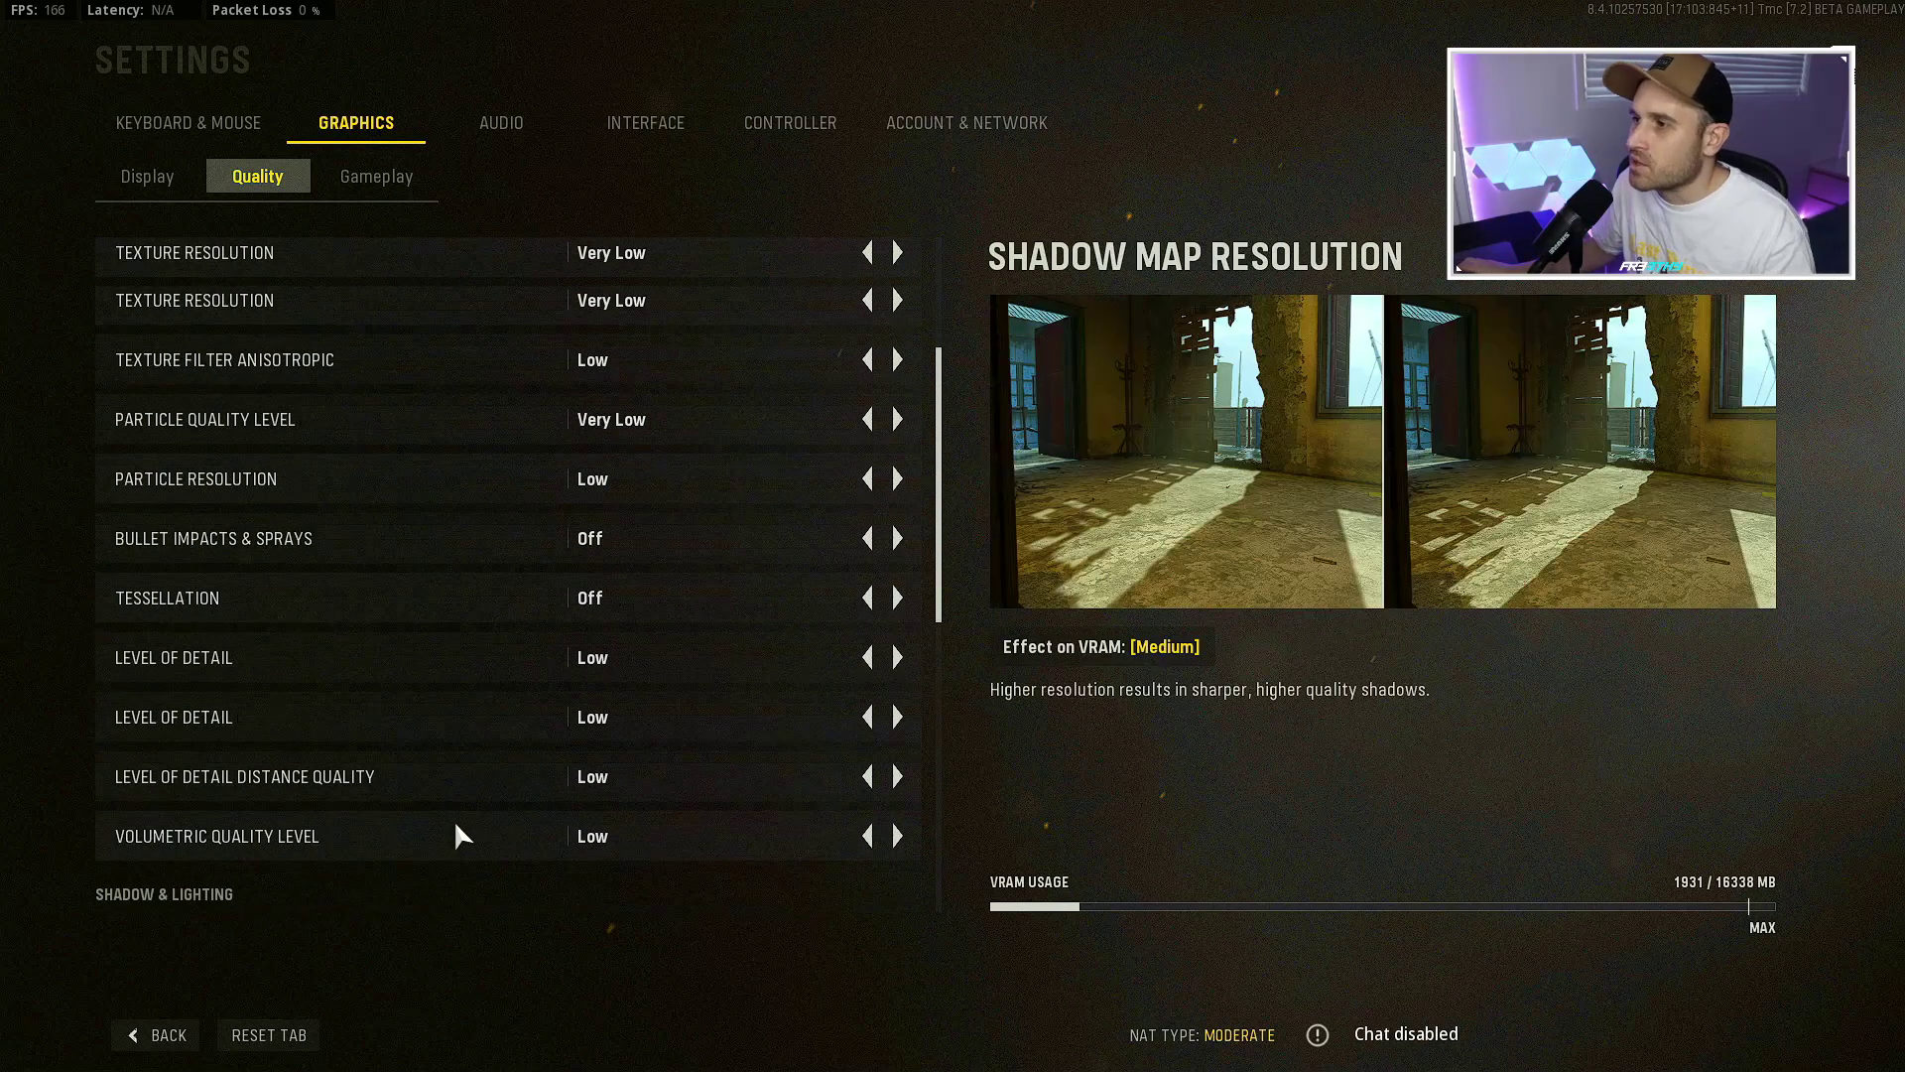
{"action": "left_click", "coordinate": [377, 185]}
{"action": "left_click", "coordinate": [238, 188]}
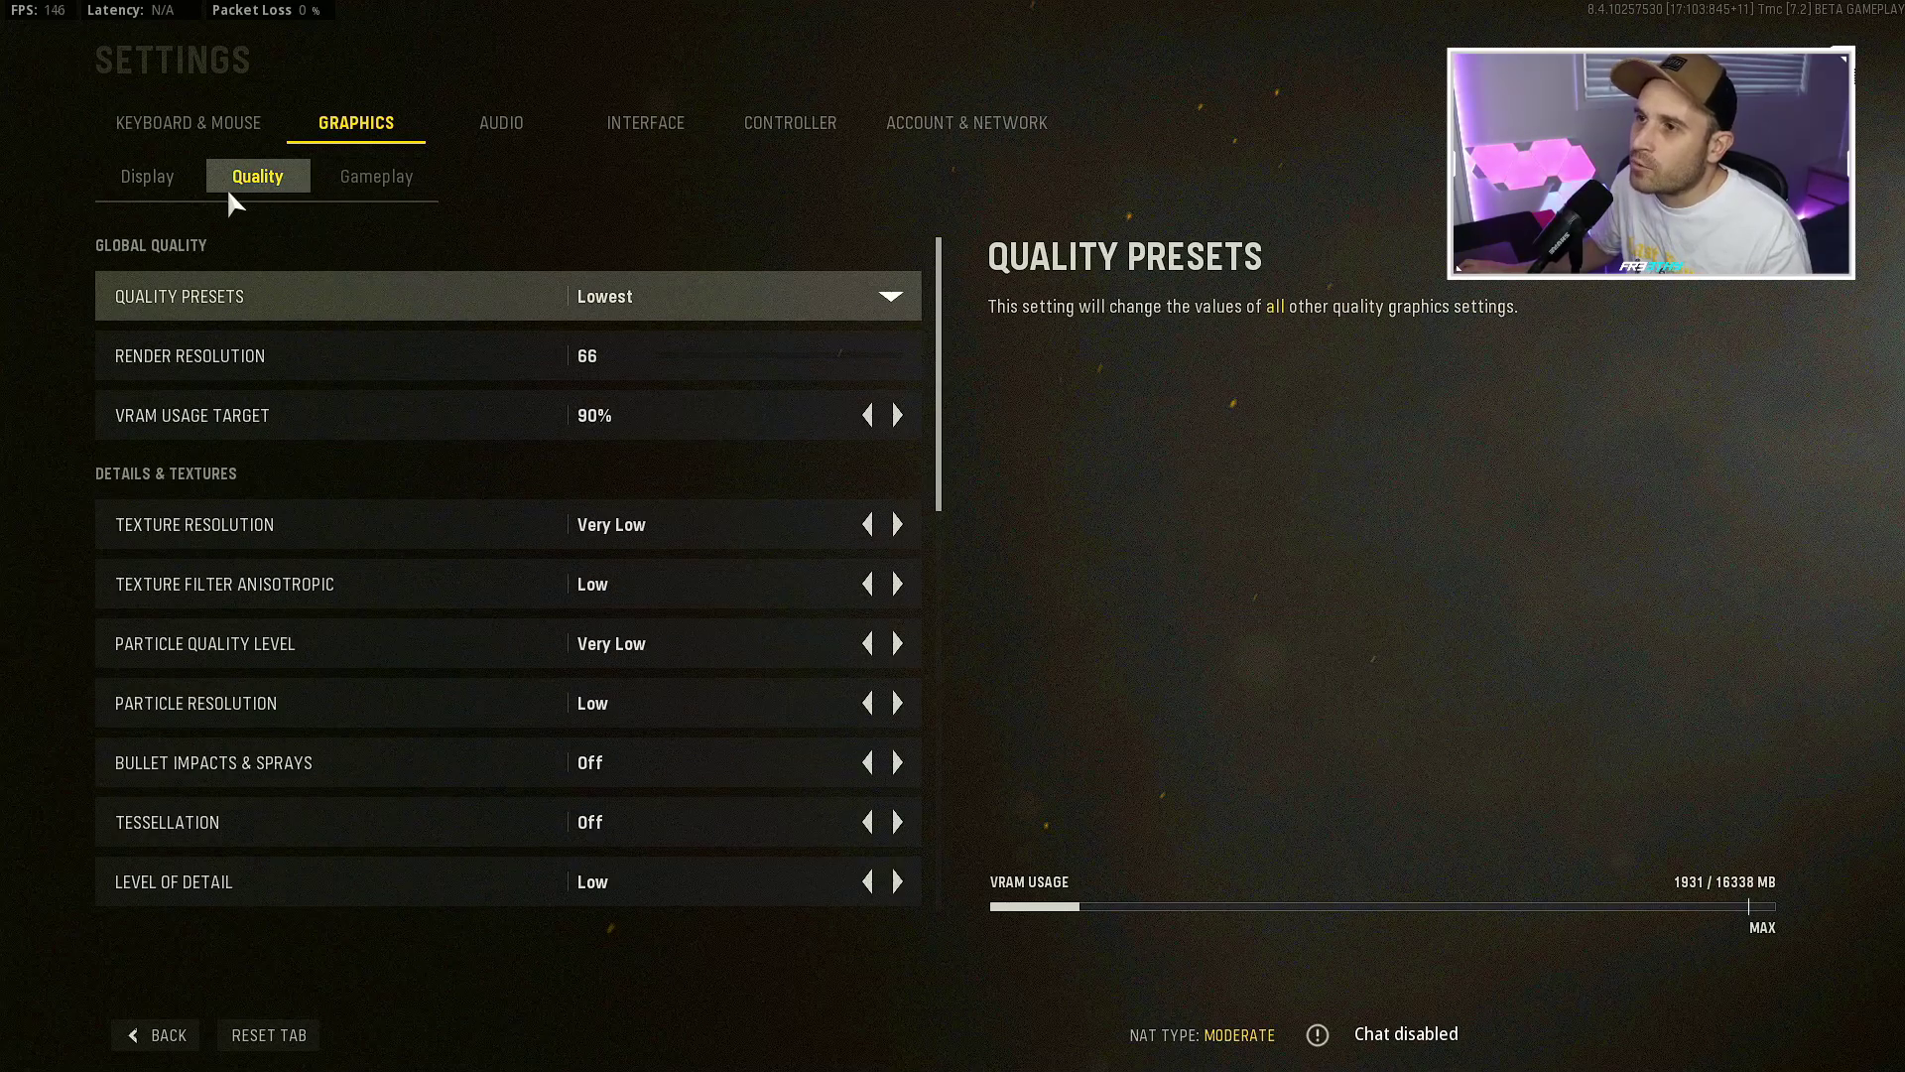
- Review the graphics display settings down to on-demand texture streaming and return to the quality settings
{"action": "left_click", "coordinate": [203, 180]}
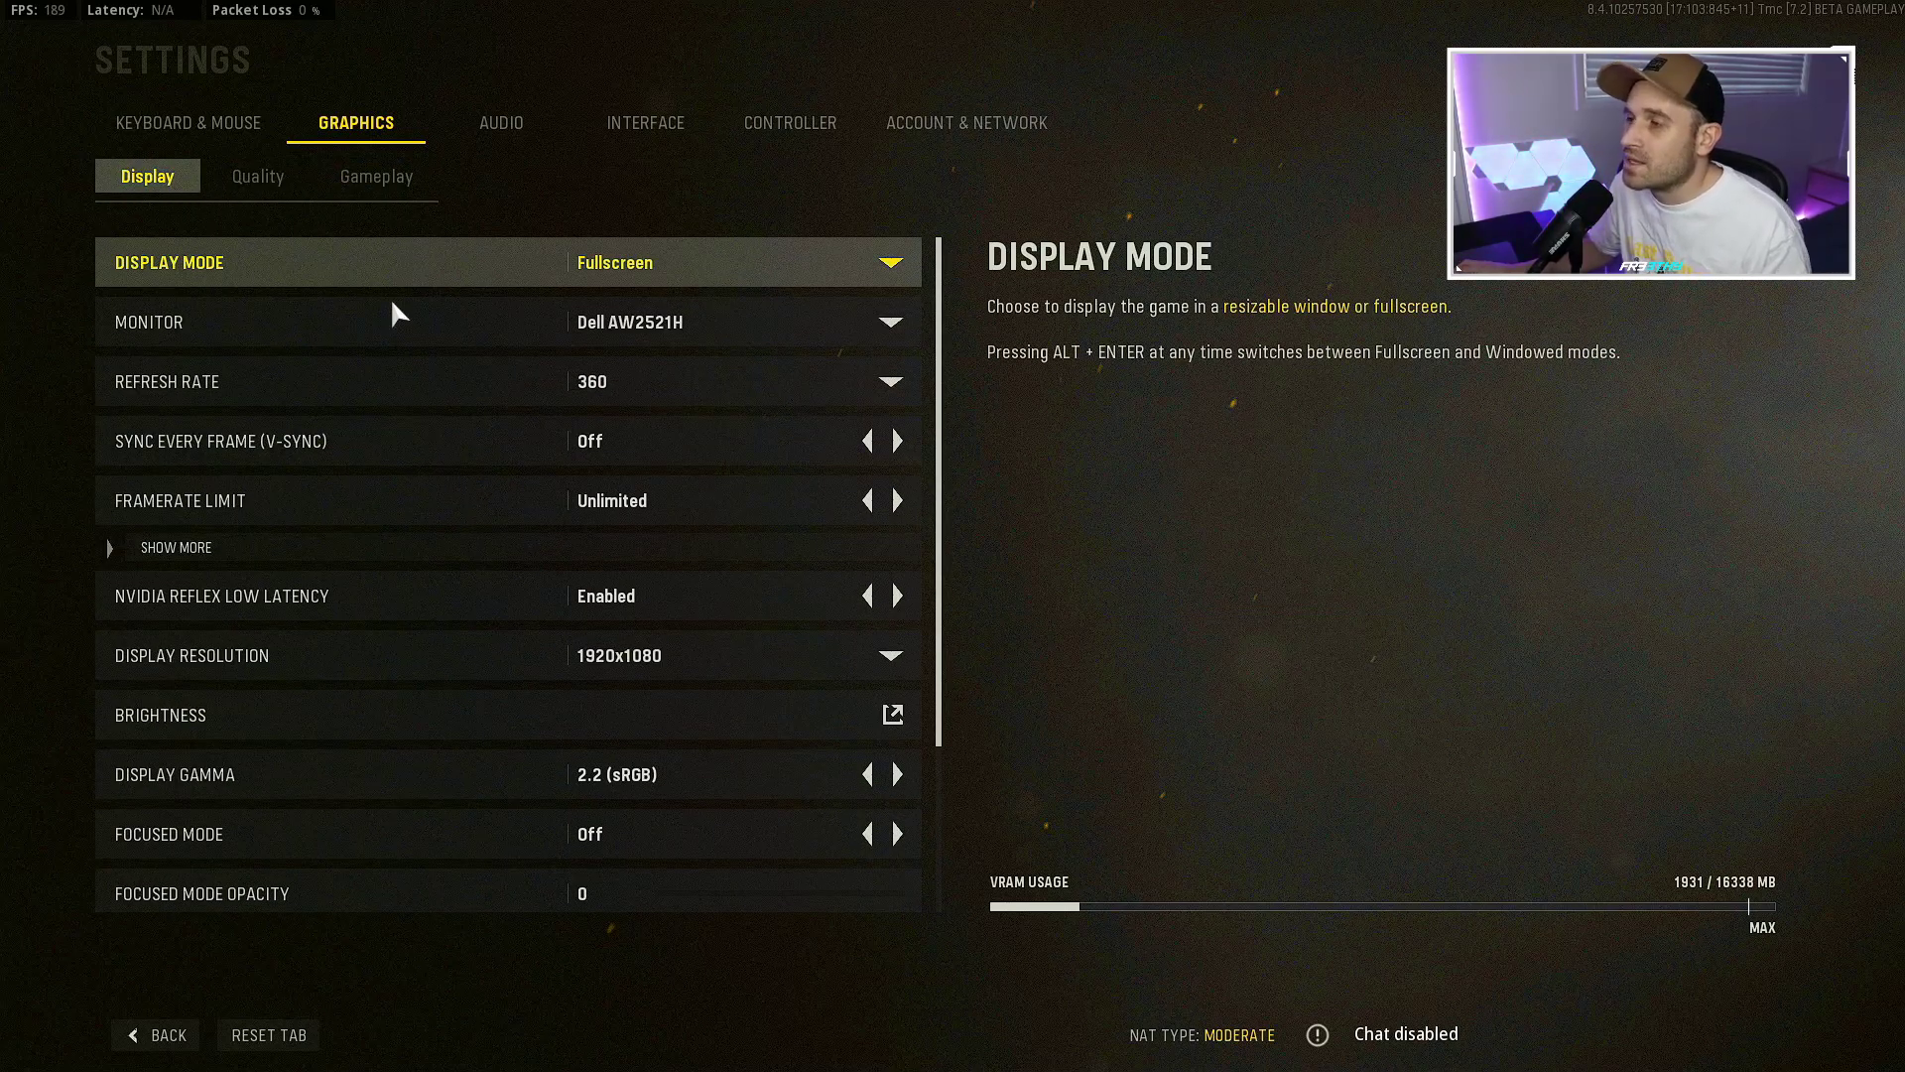
{"action": "scroll", "coordinate": [407, 685], "scroll_direction": "down", "scroll_amount": 3}
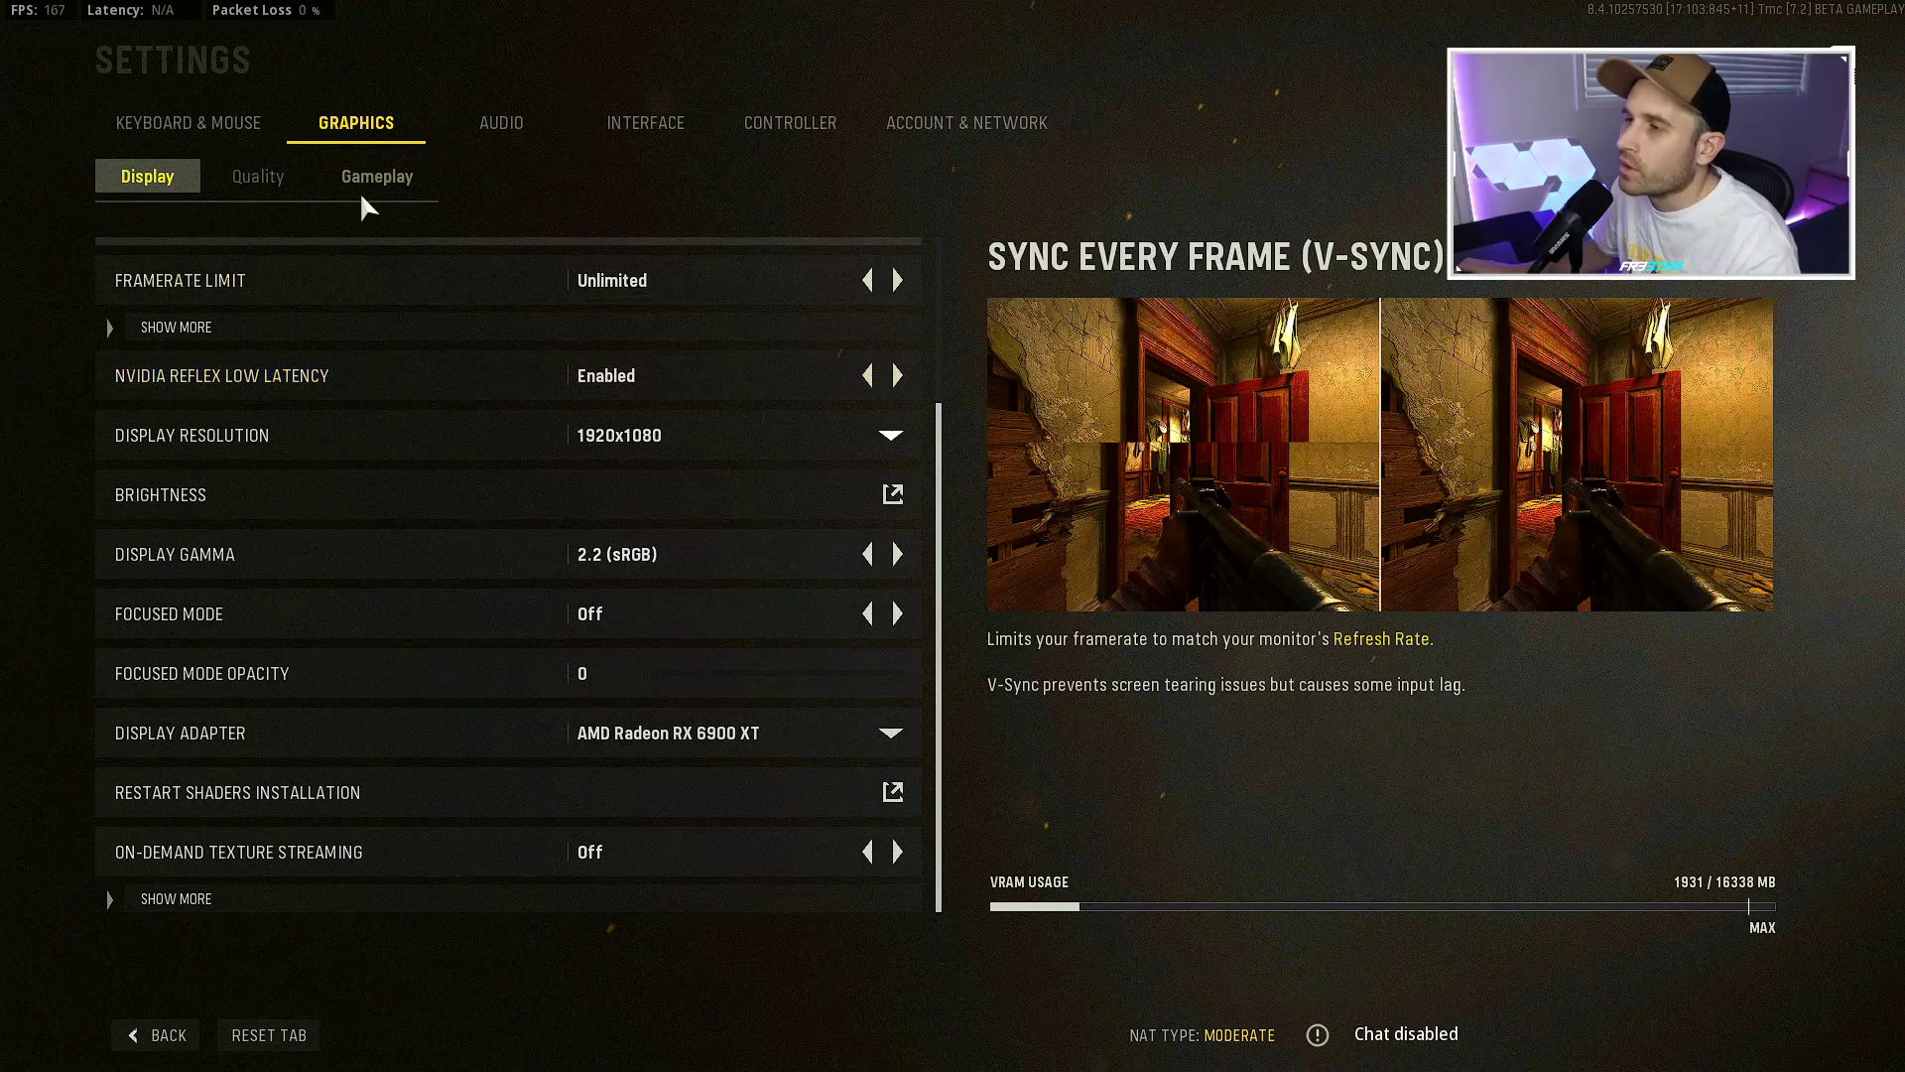
{"action": "left_click", "coordinate": [256, 179]}
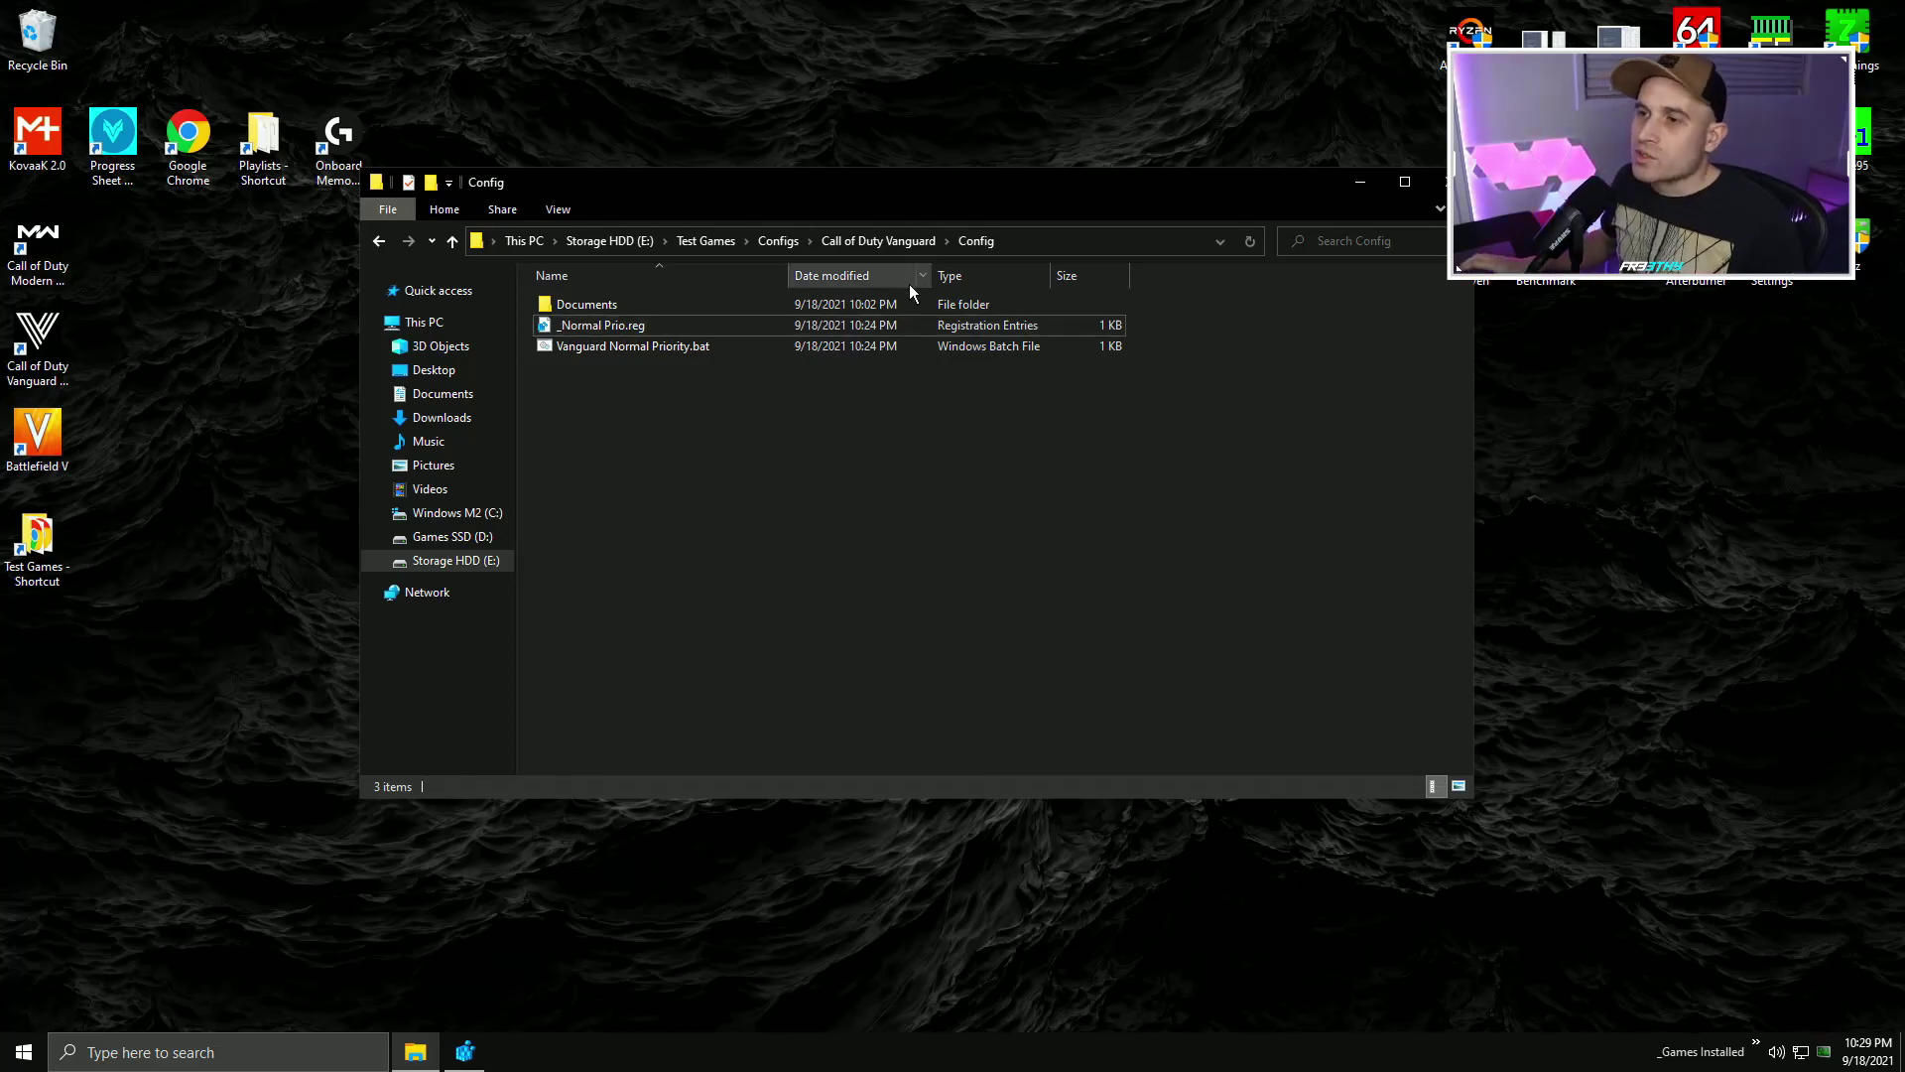
- Start Call of Duty Vanguard Beta from its desktop shortcut through Battle.net, allowing the Battle.net Update Agent to make changes
{"action": "left_click", "coordinate": [47, 335]}
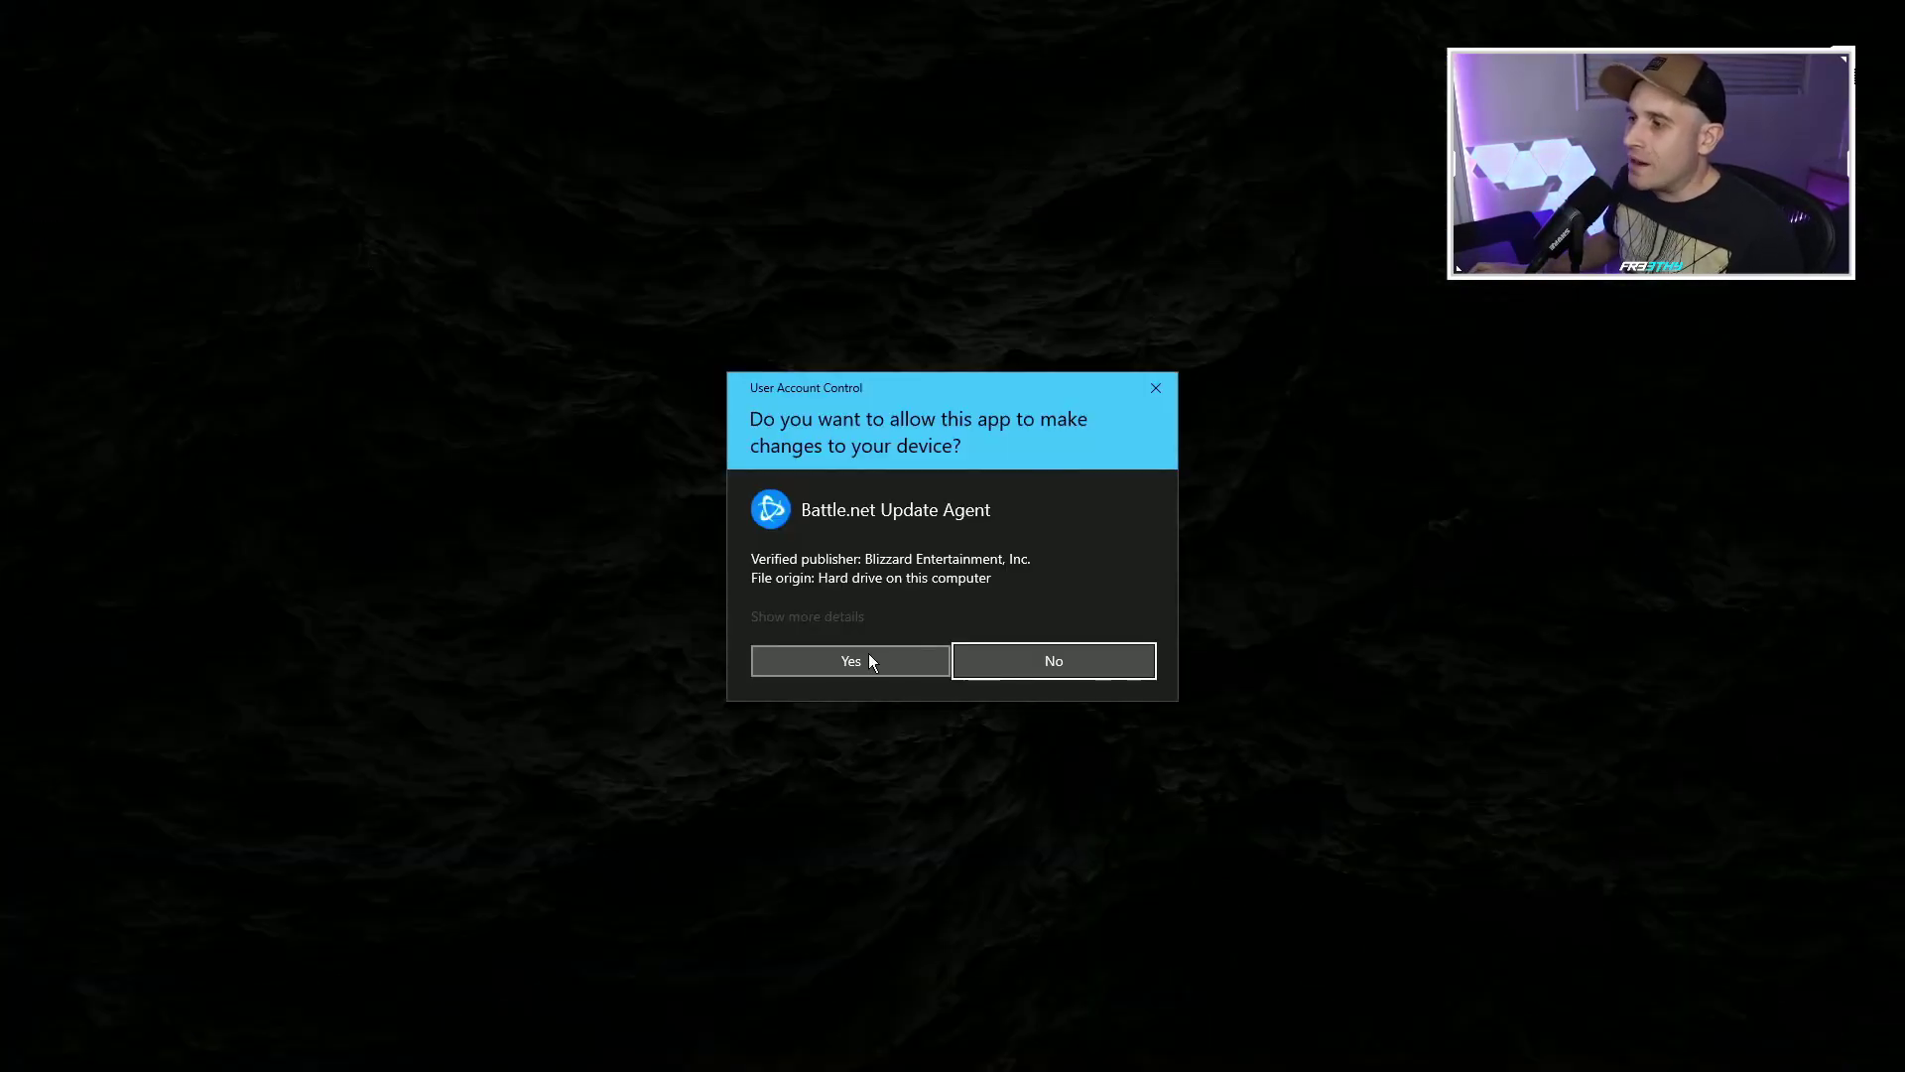
{"action": "left_click", "coordinate": [867, 659]}
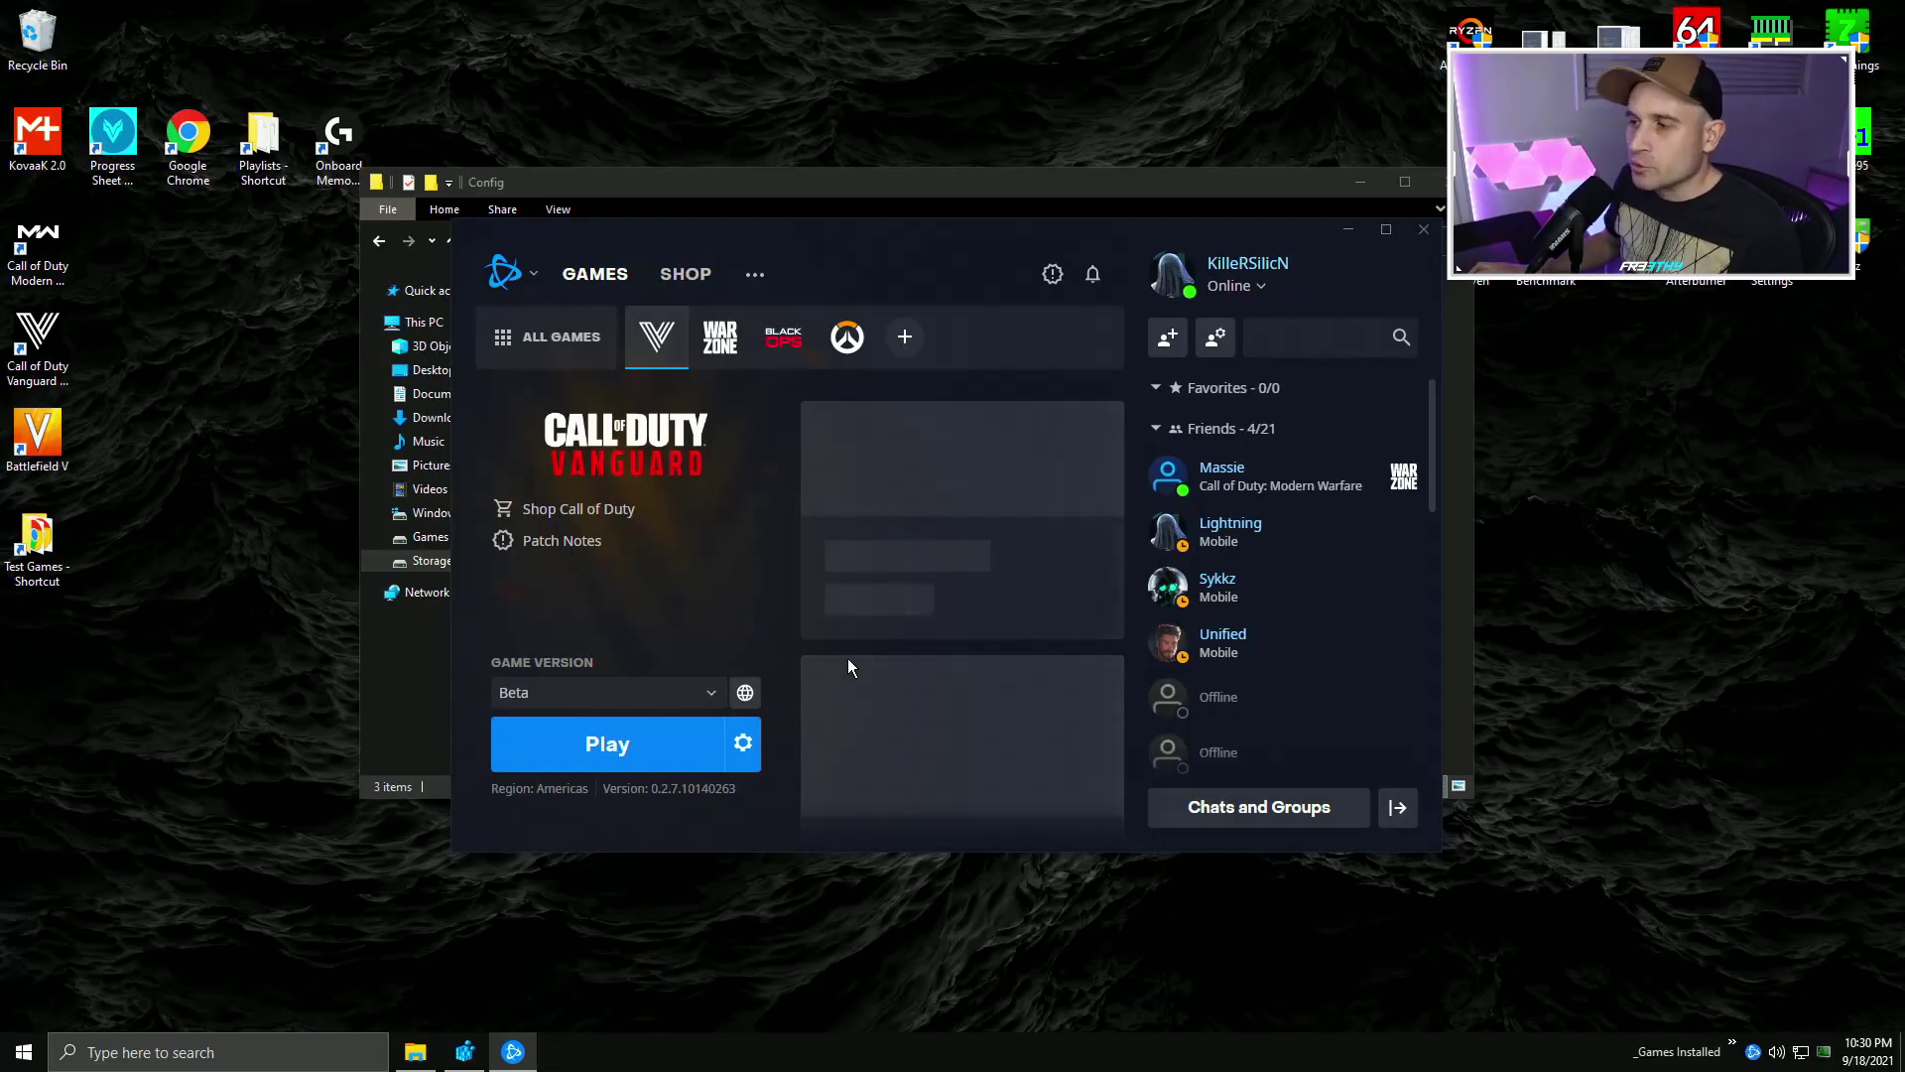
{"action": "left_click", "coordinate": [645, 744]}
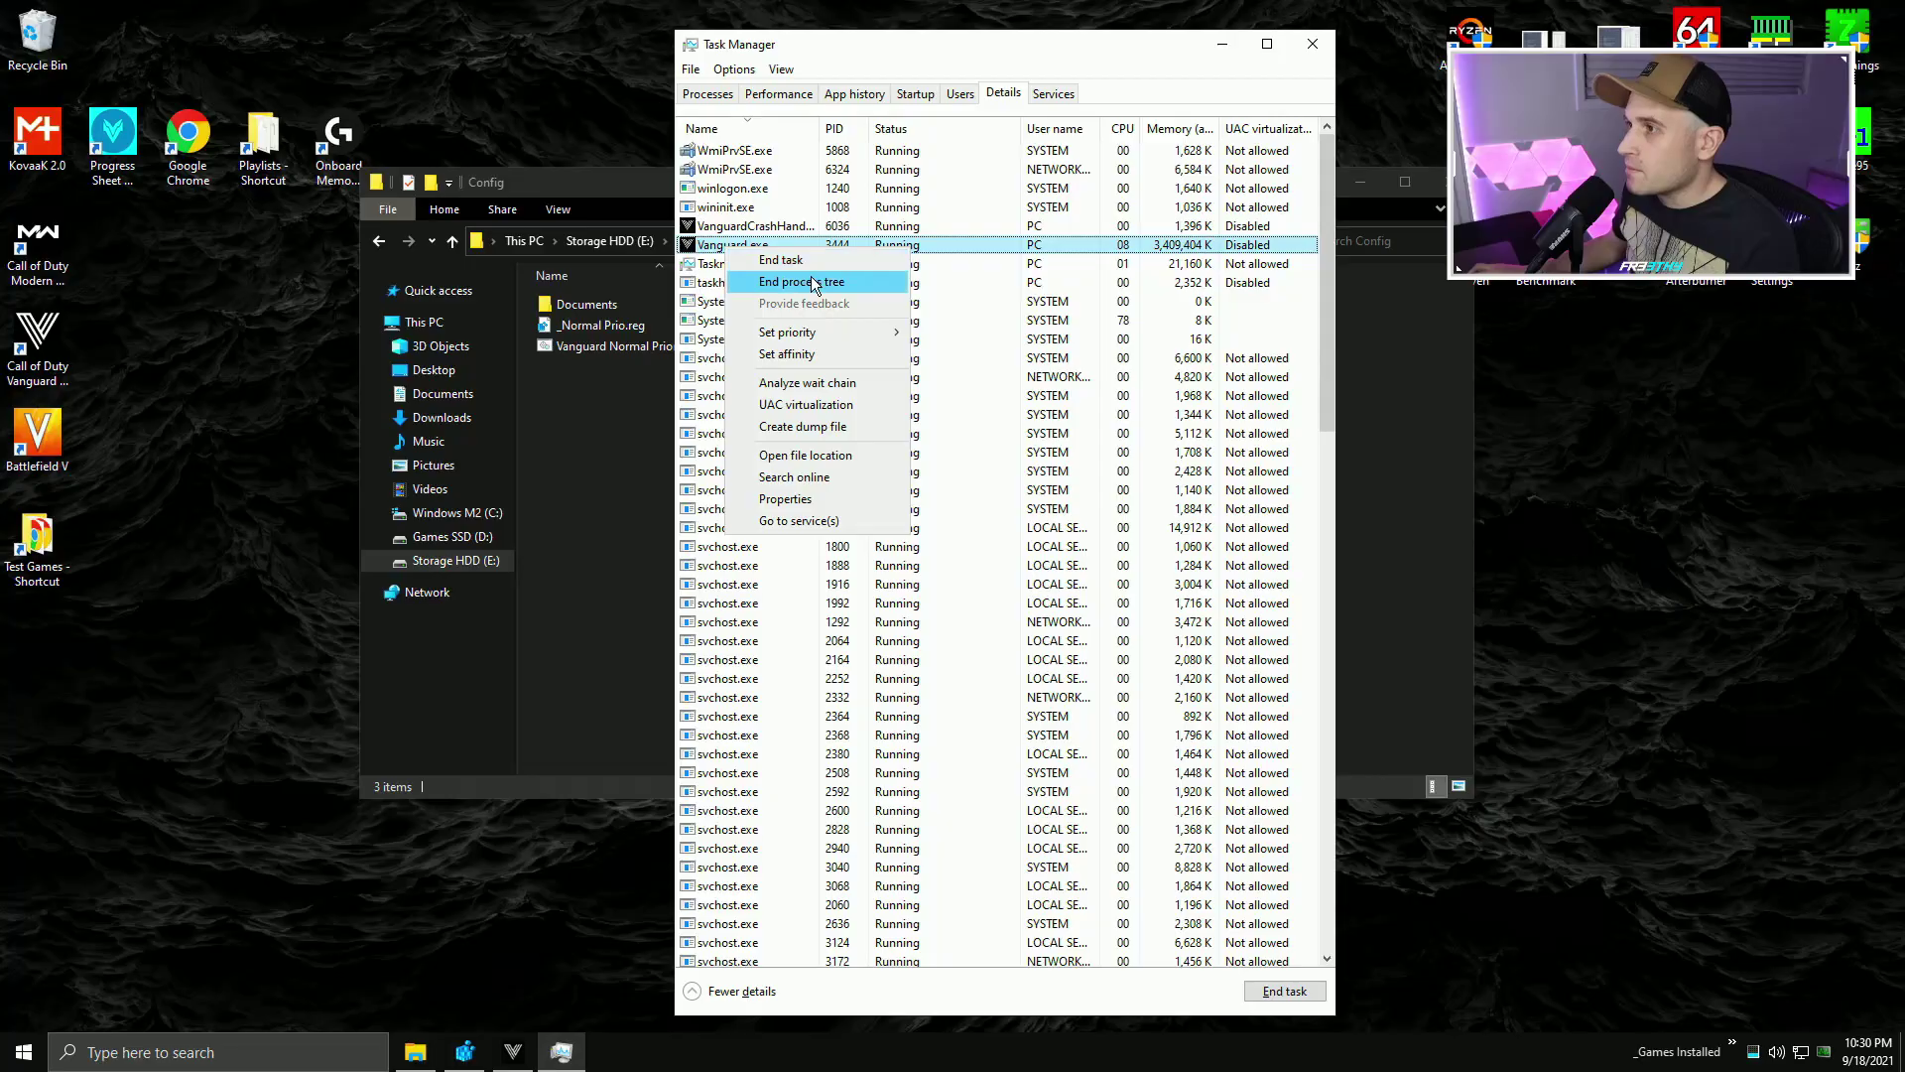
- Check the CPU priority of the Vanguard.exe process in Task Manager's process details, then close Task Manager
{"action": "mouse_move", "coordinate": [801, 334]}
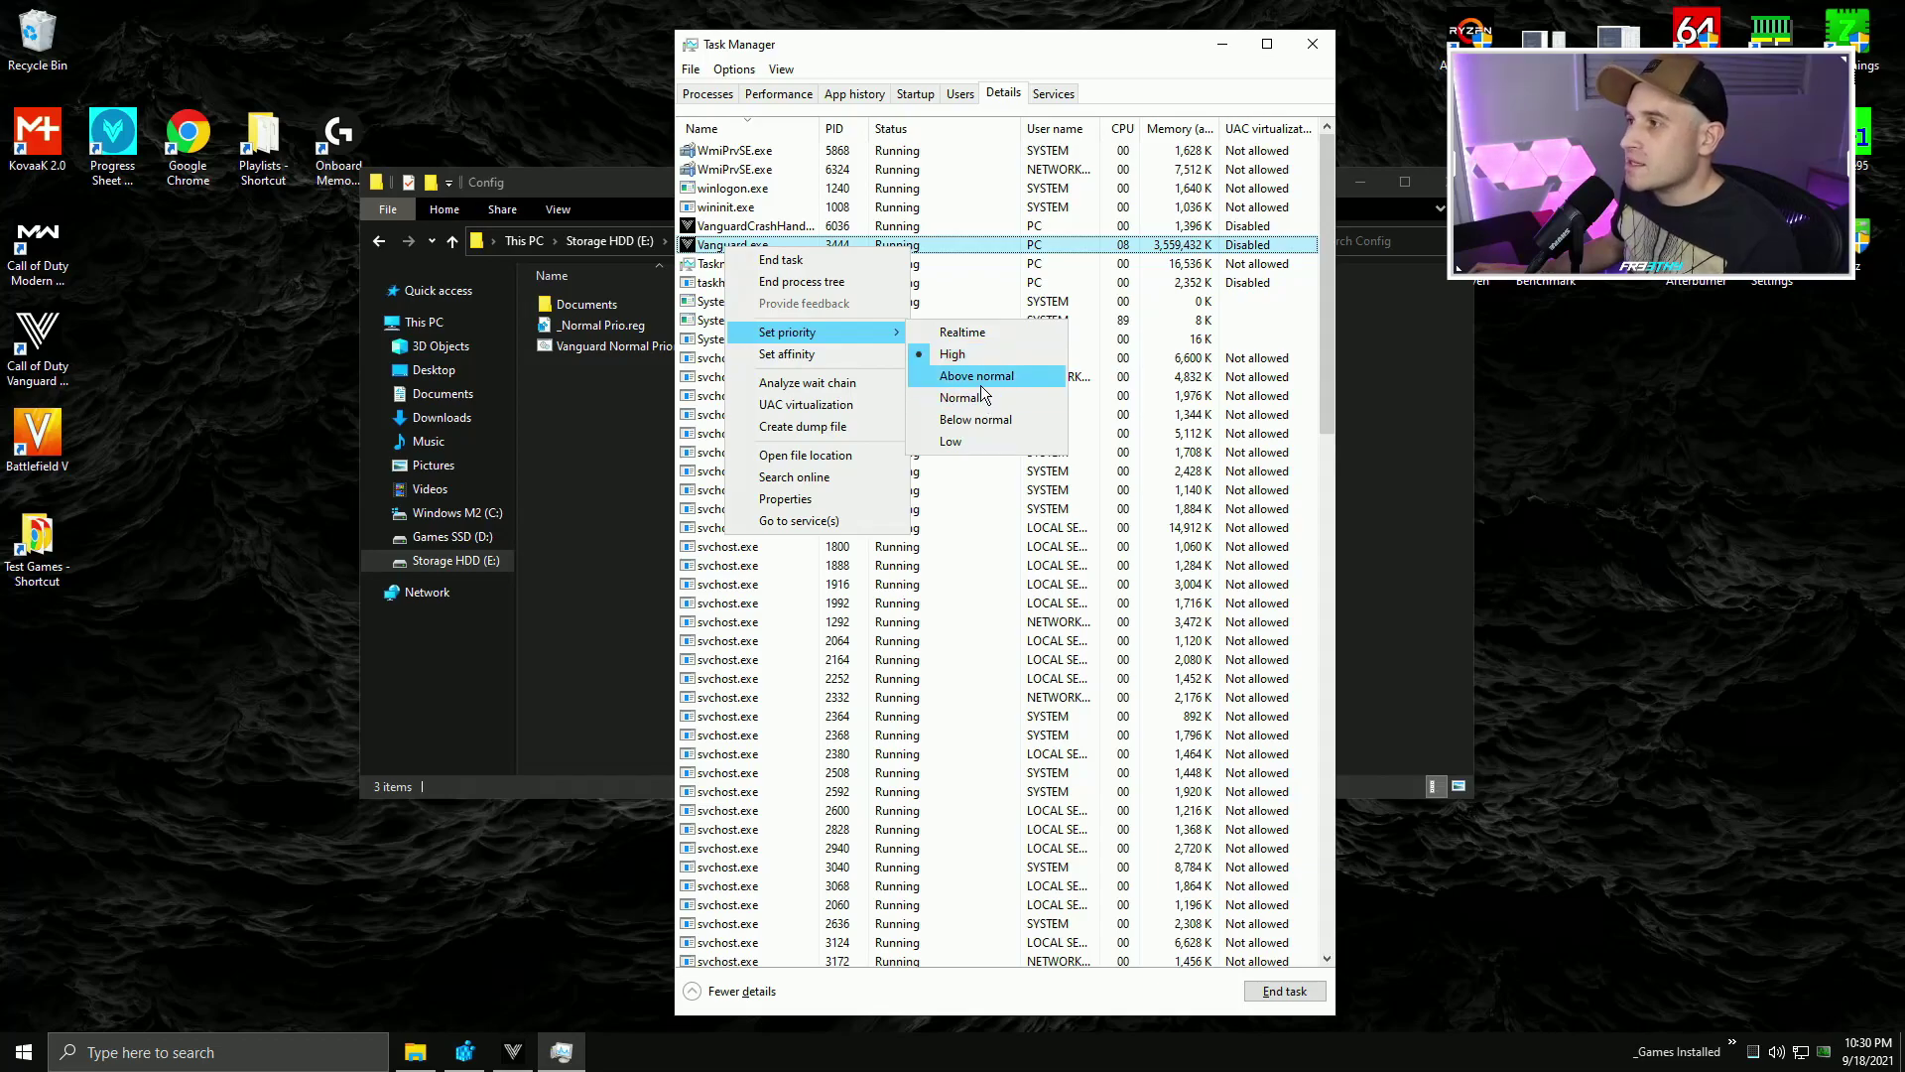
{"action": "left_click", "coordinate": [964, 355]}
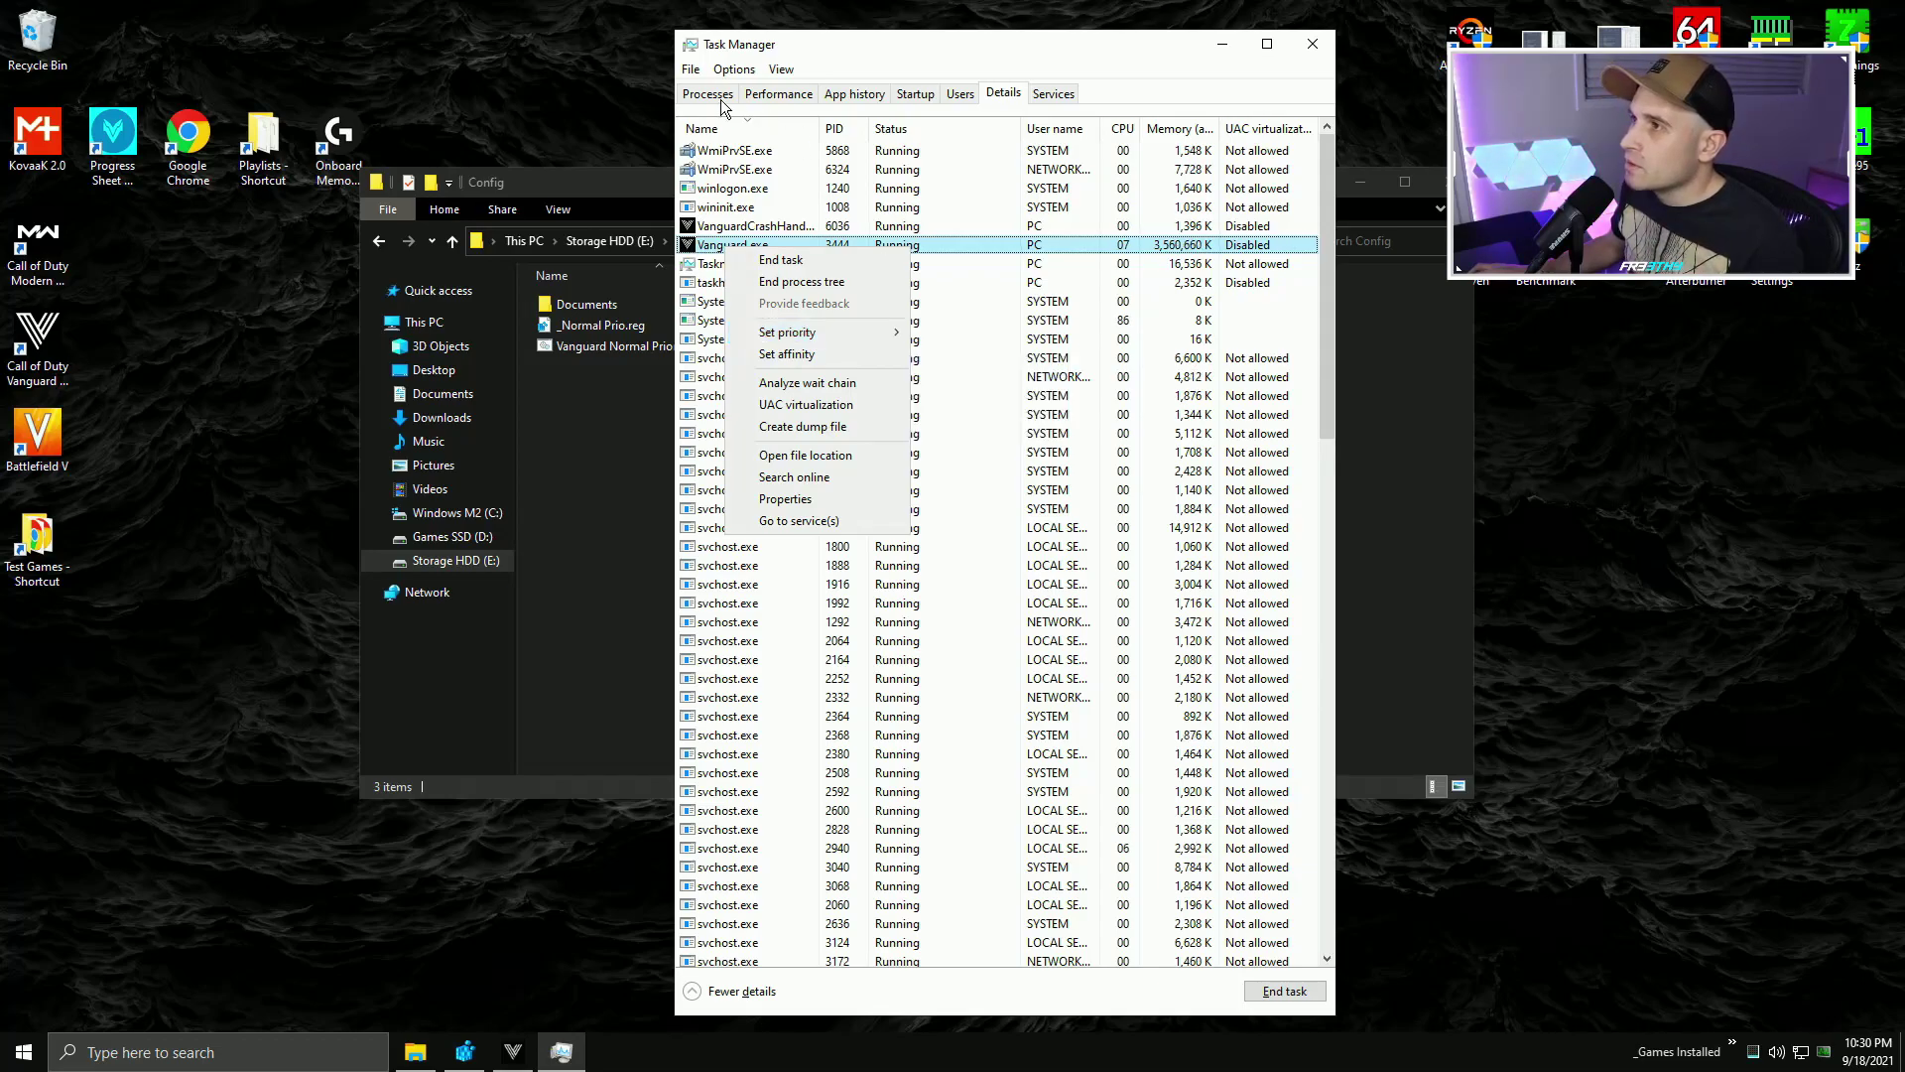
{"action": "left_click", "coordinate": [708, 93]}
{"action": "right_click", "coordinate": [772, 298]}
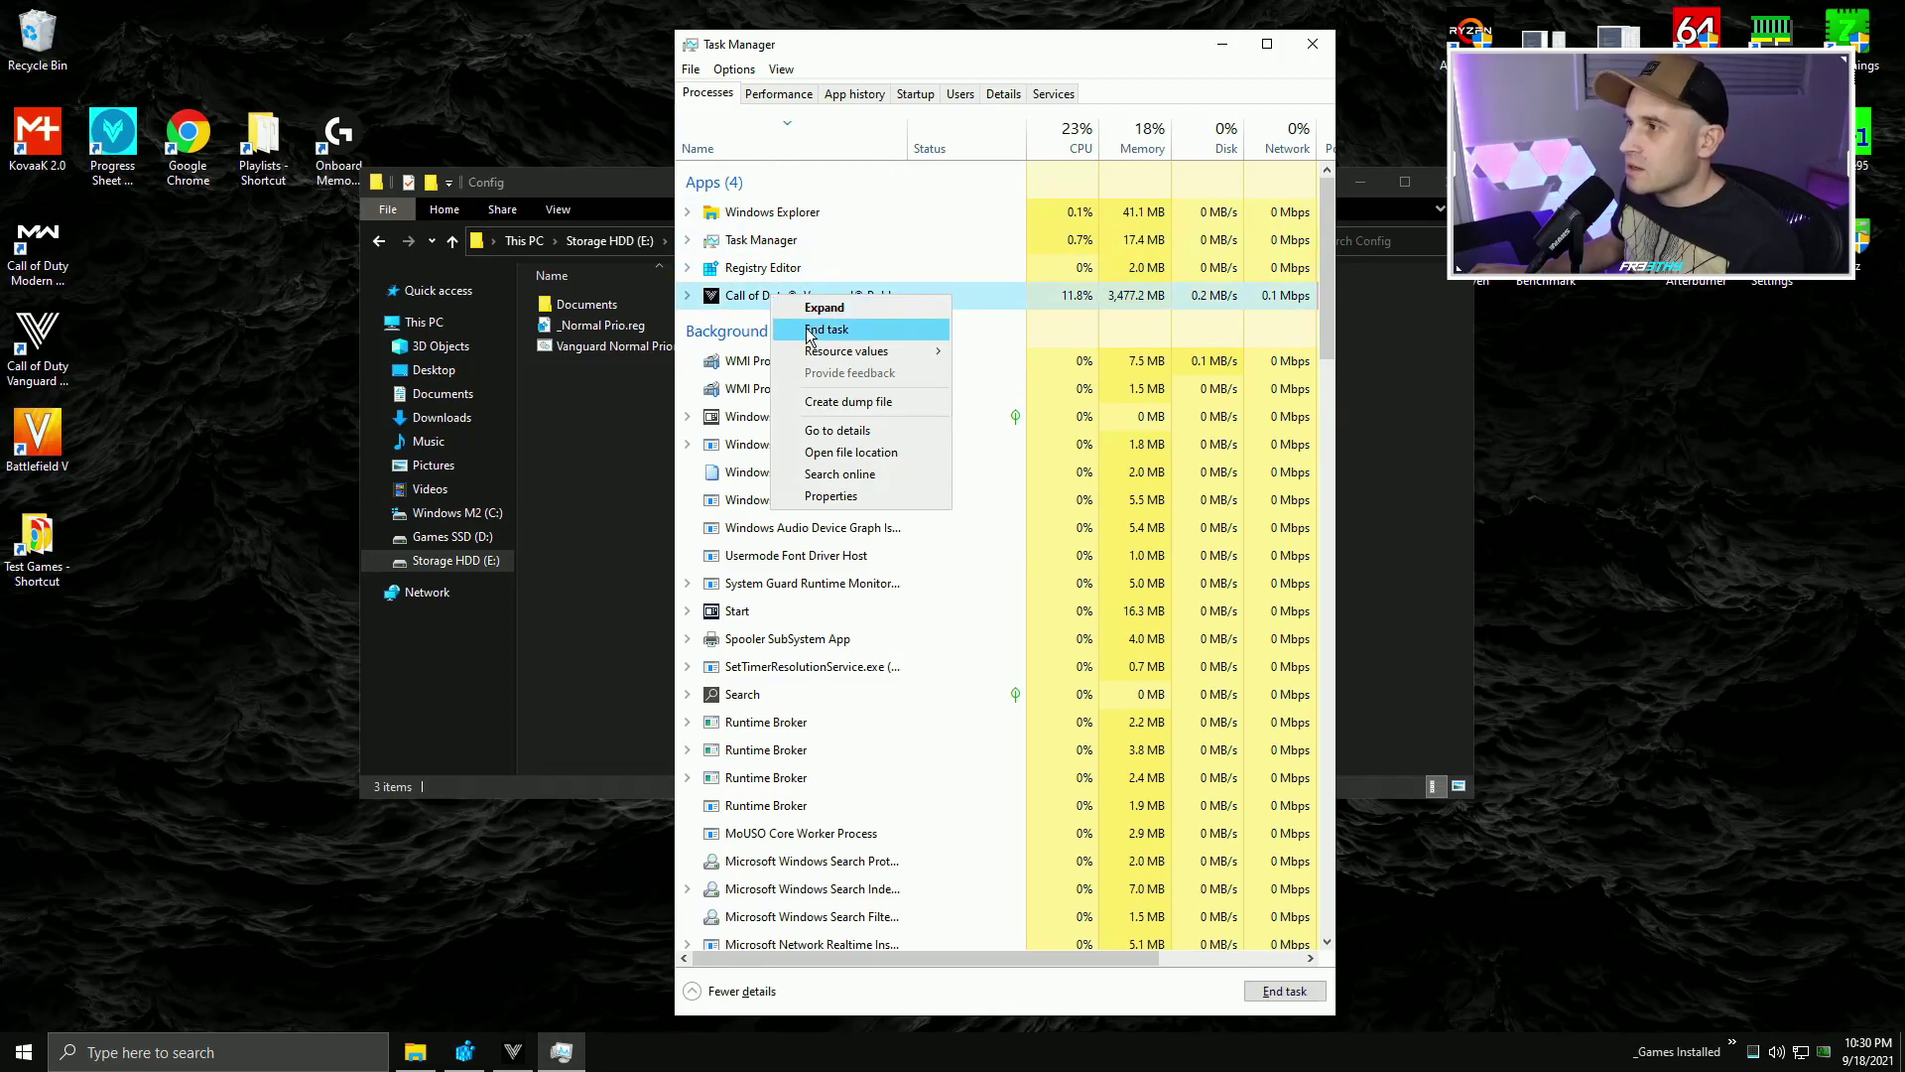
{"action": "left_click", "coordinate": [878, 431]}
{"action": "right_click", "coordinate": [739, 245]}
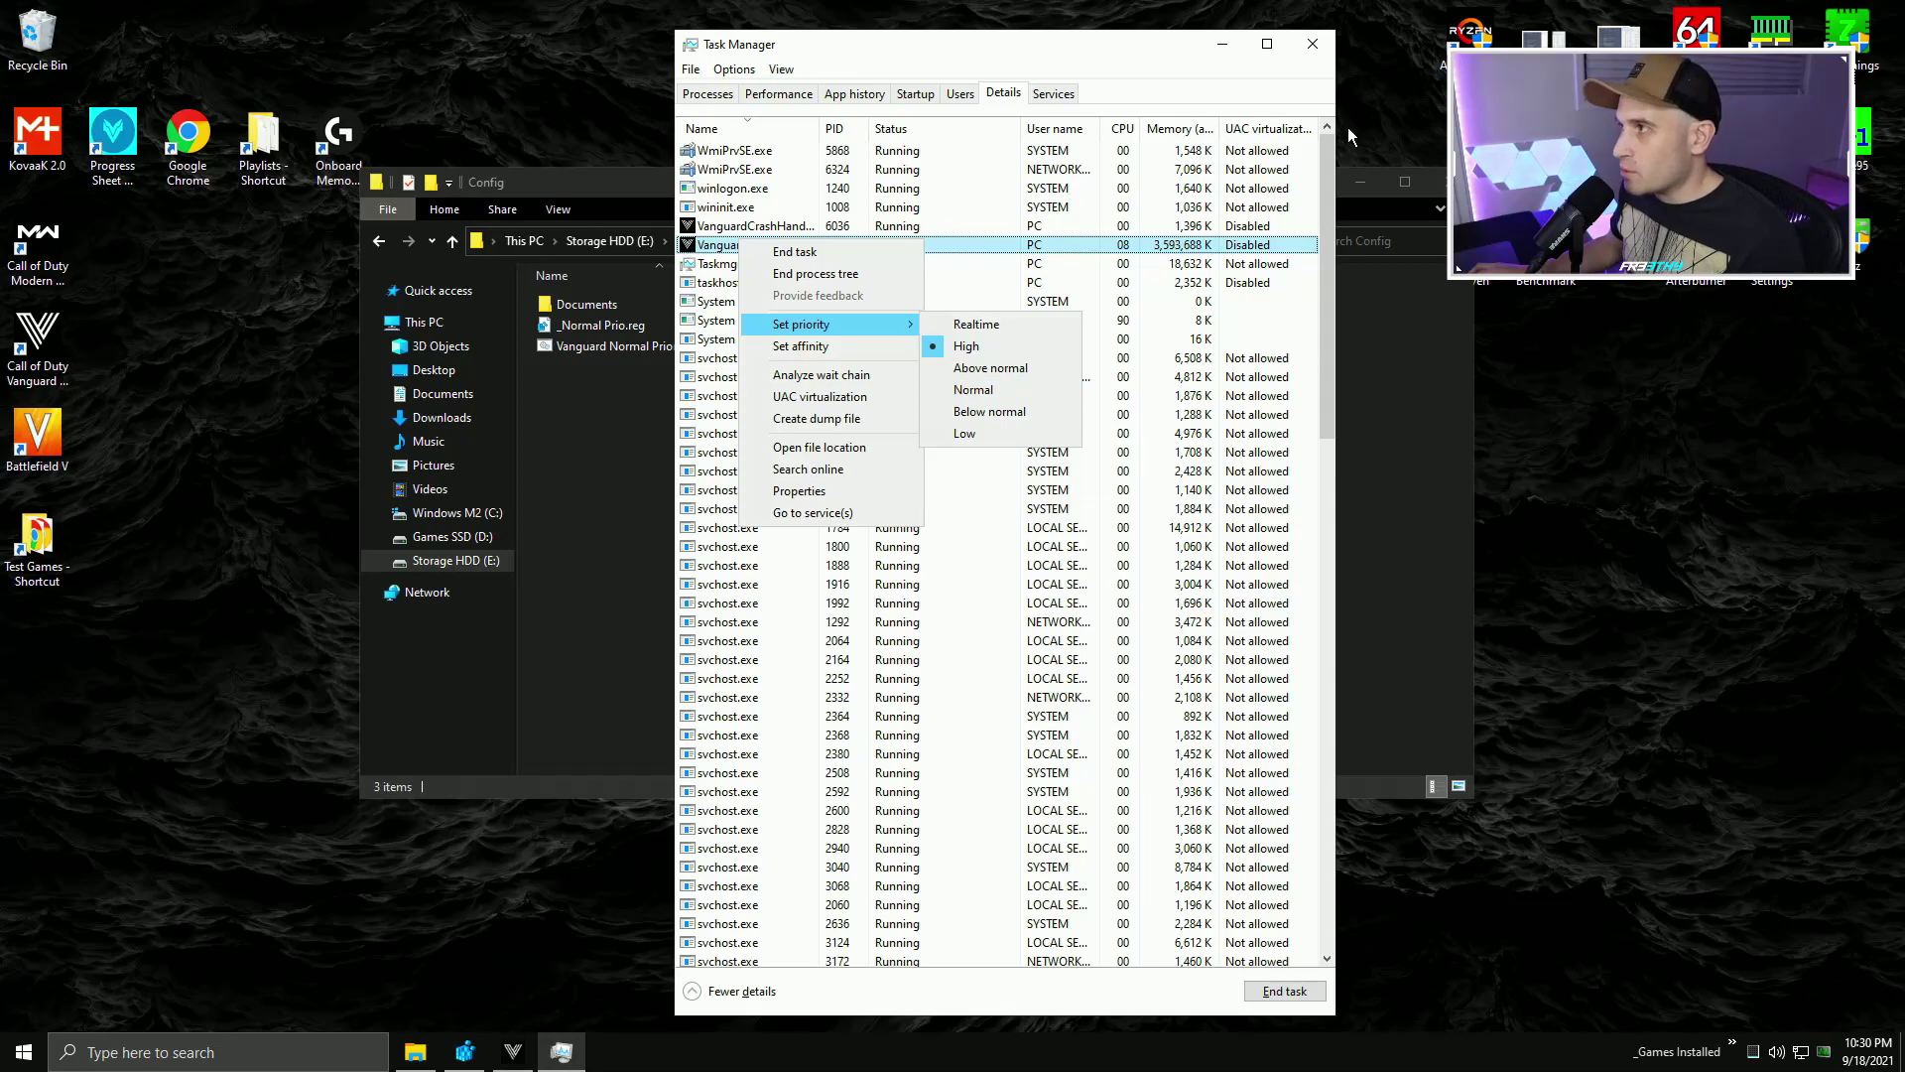
{"action": "left_click", "coordinate": [1314, 46]}
- Delete the Vanguard.exe key with its PerfOptions subkey from Image File Execution Options in Registry Editor and close the editor
{"action": "left_click", "coordinate": [464, 1052]}
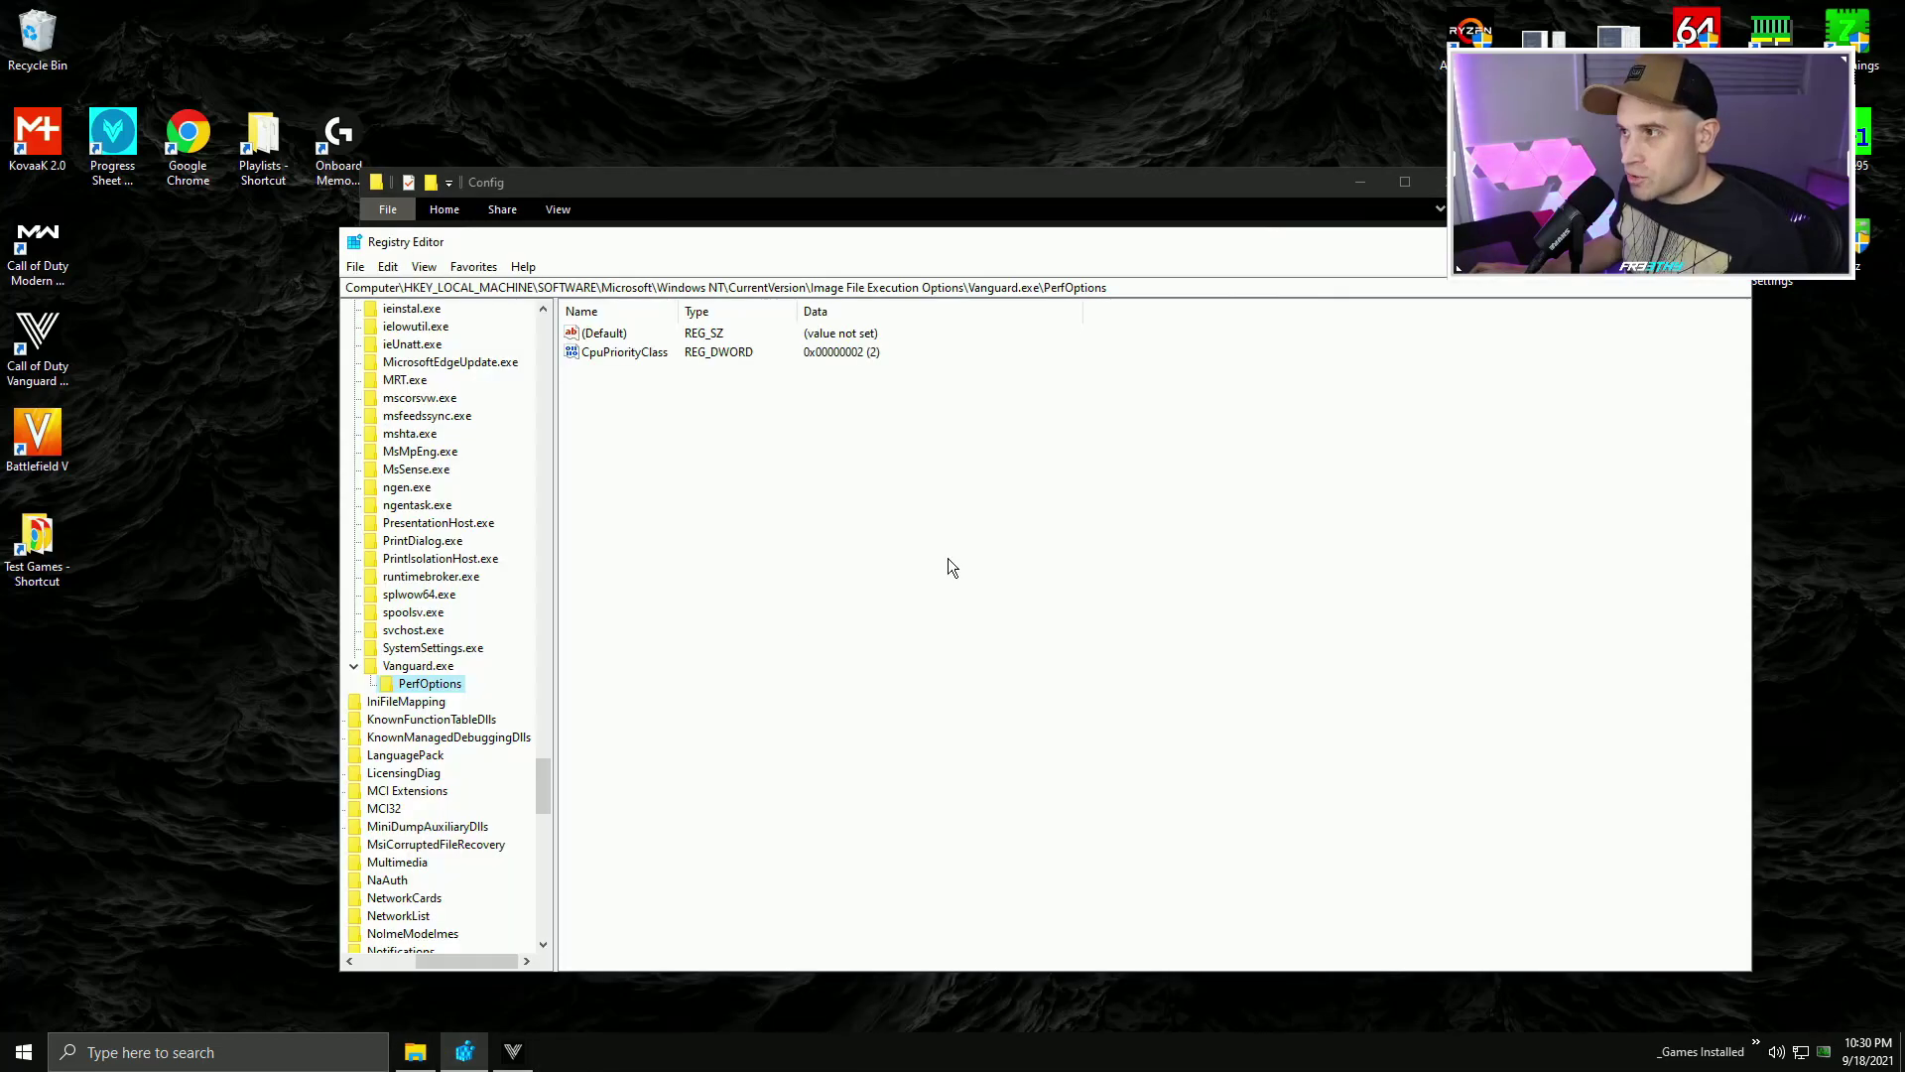
{"action": "right_click", "coordinate": [413, 666]}
{"action": "left_click", "coordinate": [456, 751]}
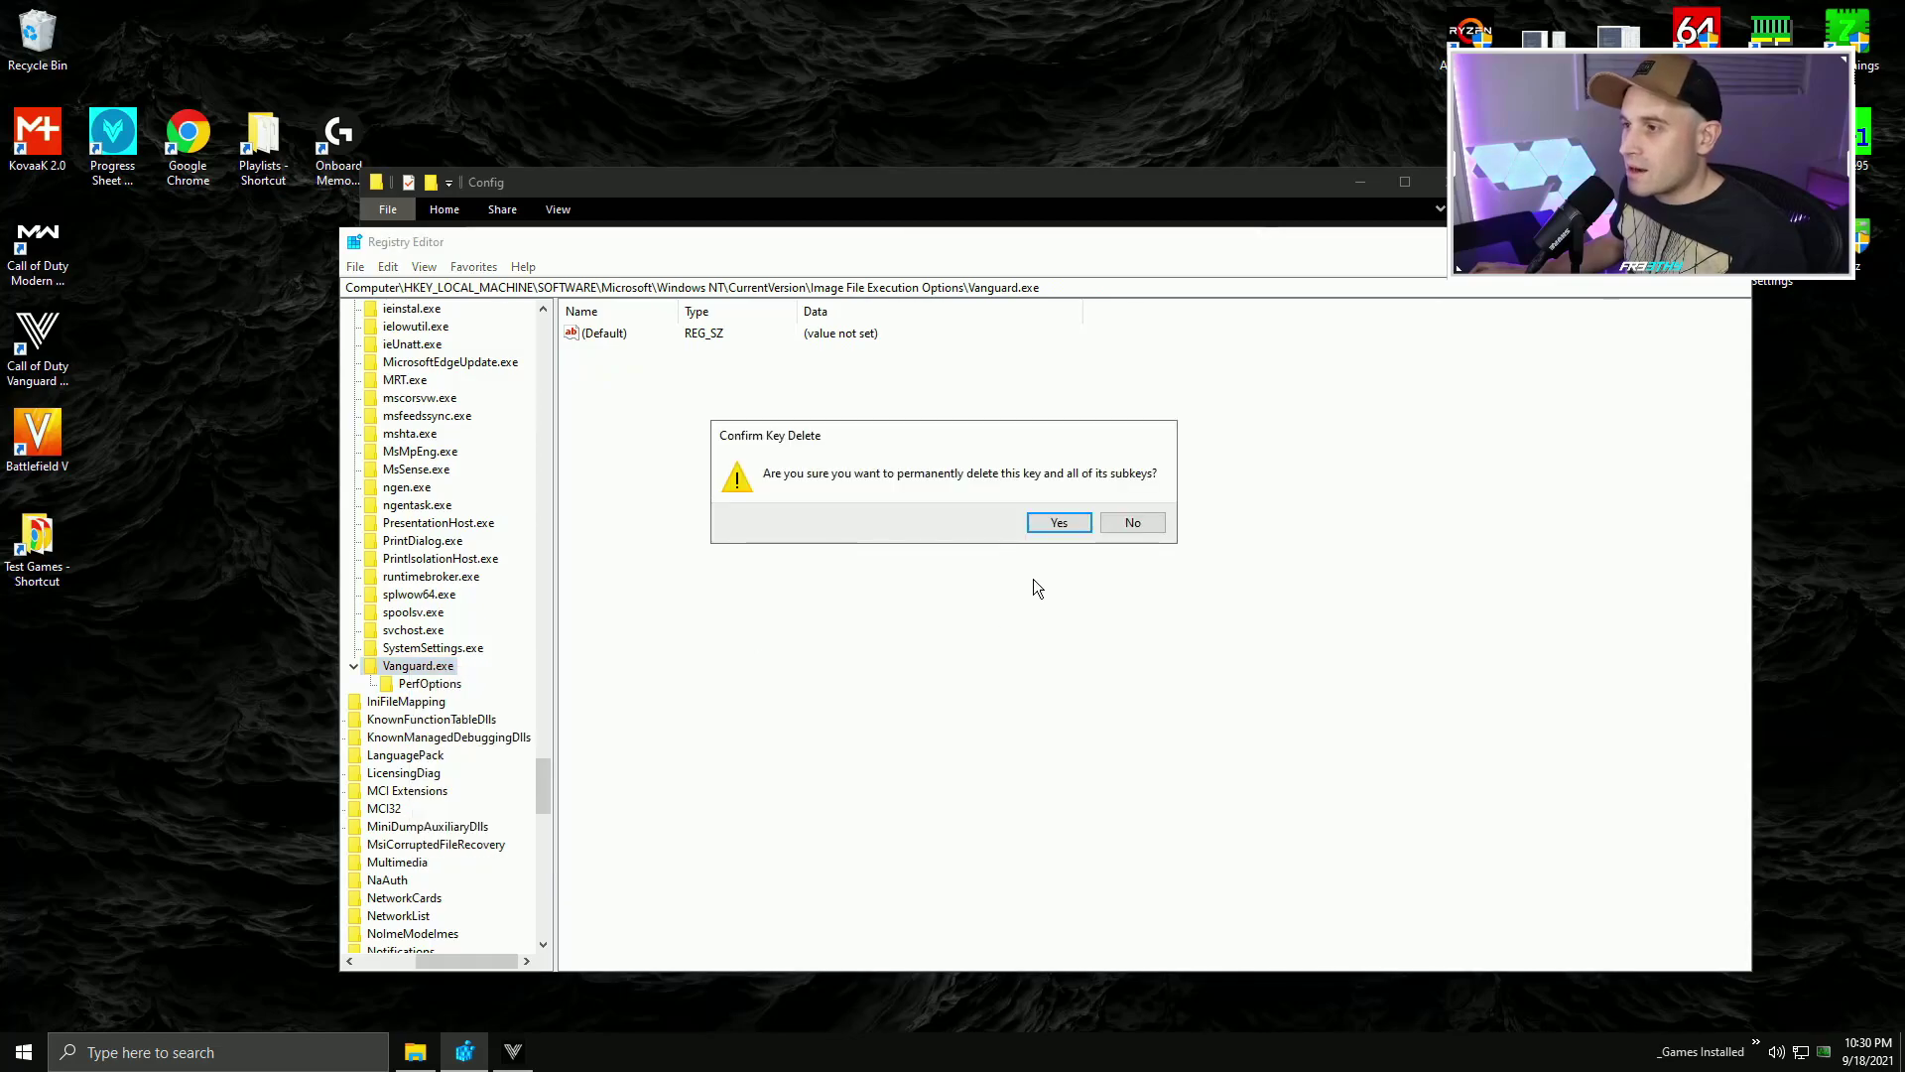
{"action": "left_click", "coordinate": [1054, 523]}
{"action": "left_click", "coordinate": [1730, 242]}
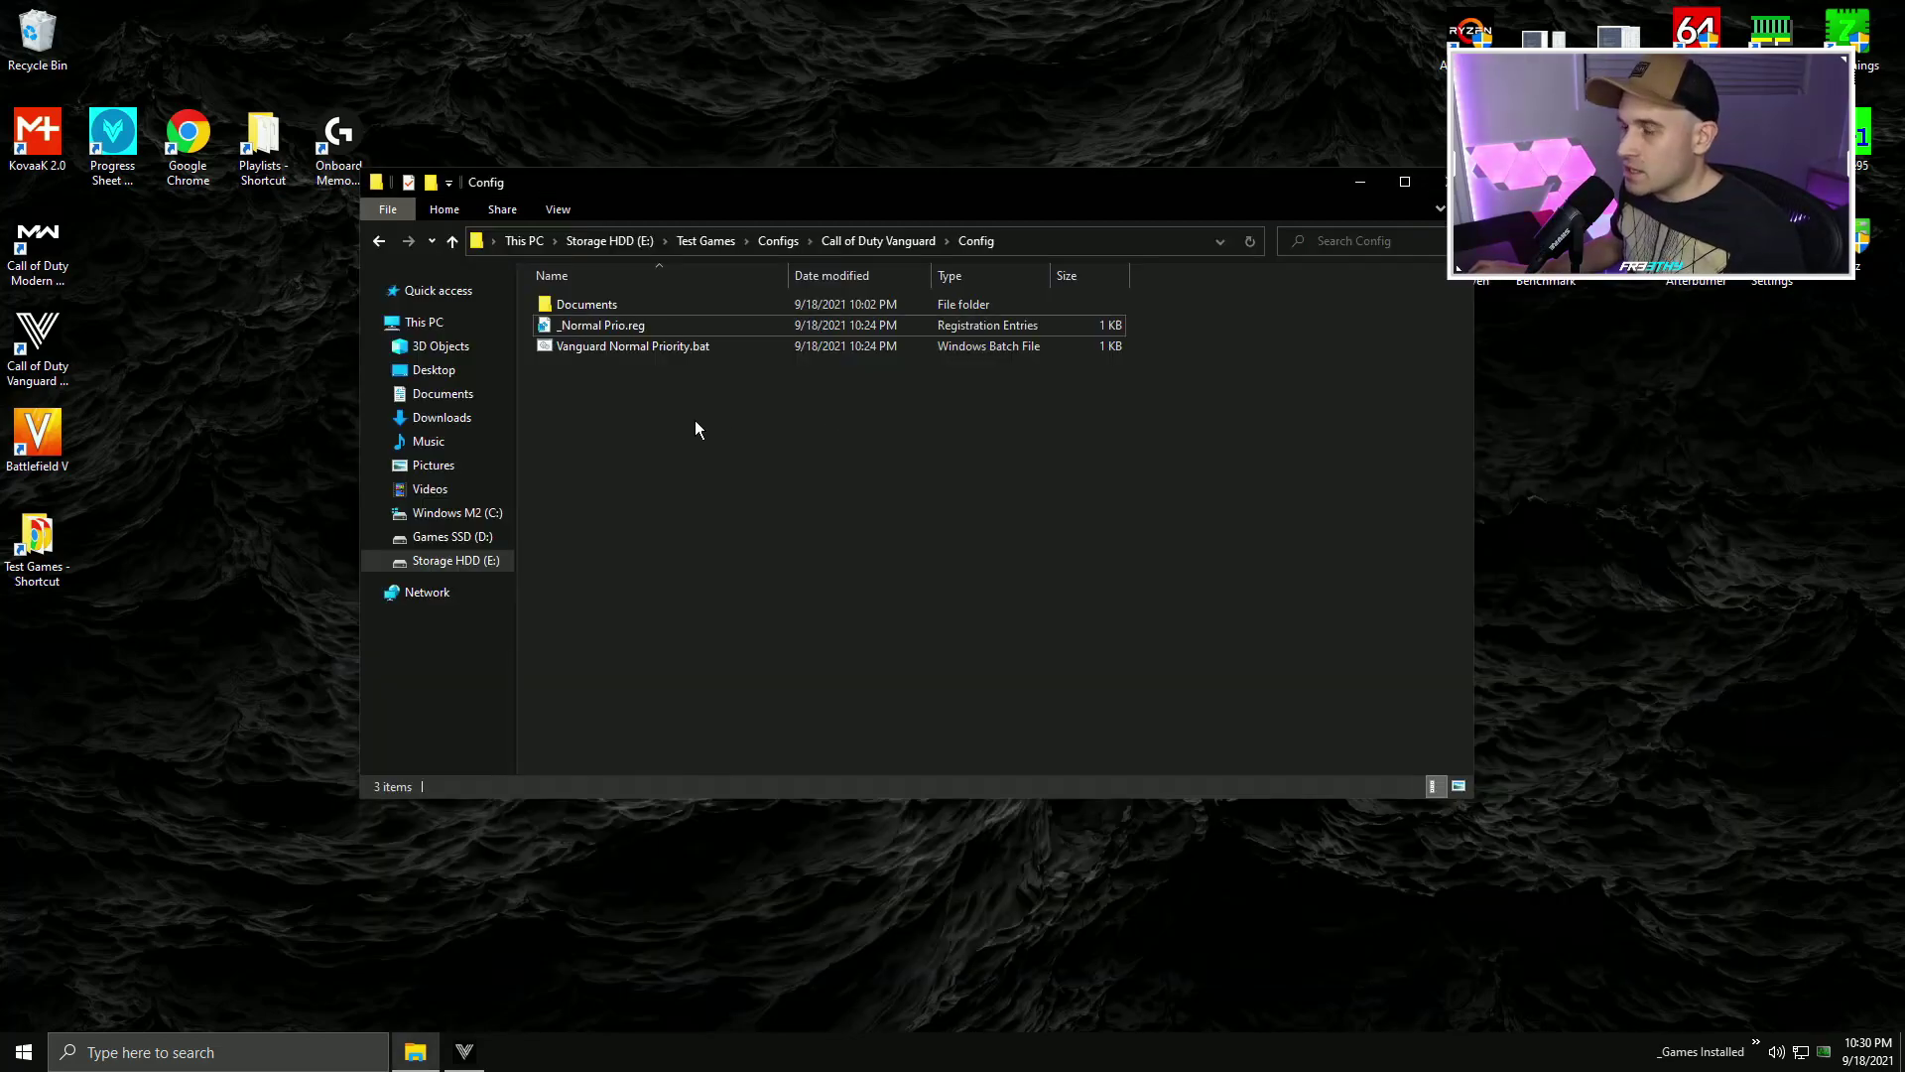
- Delete _Normal Prio.reg from the Call of Duty Vanguard Config folder and close the running game
{"action": "left_click", "coordinate": [387, 244]}
{"action": "double_click", "coordinate": [603, 355]}
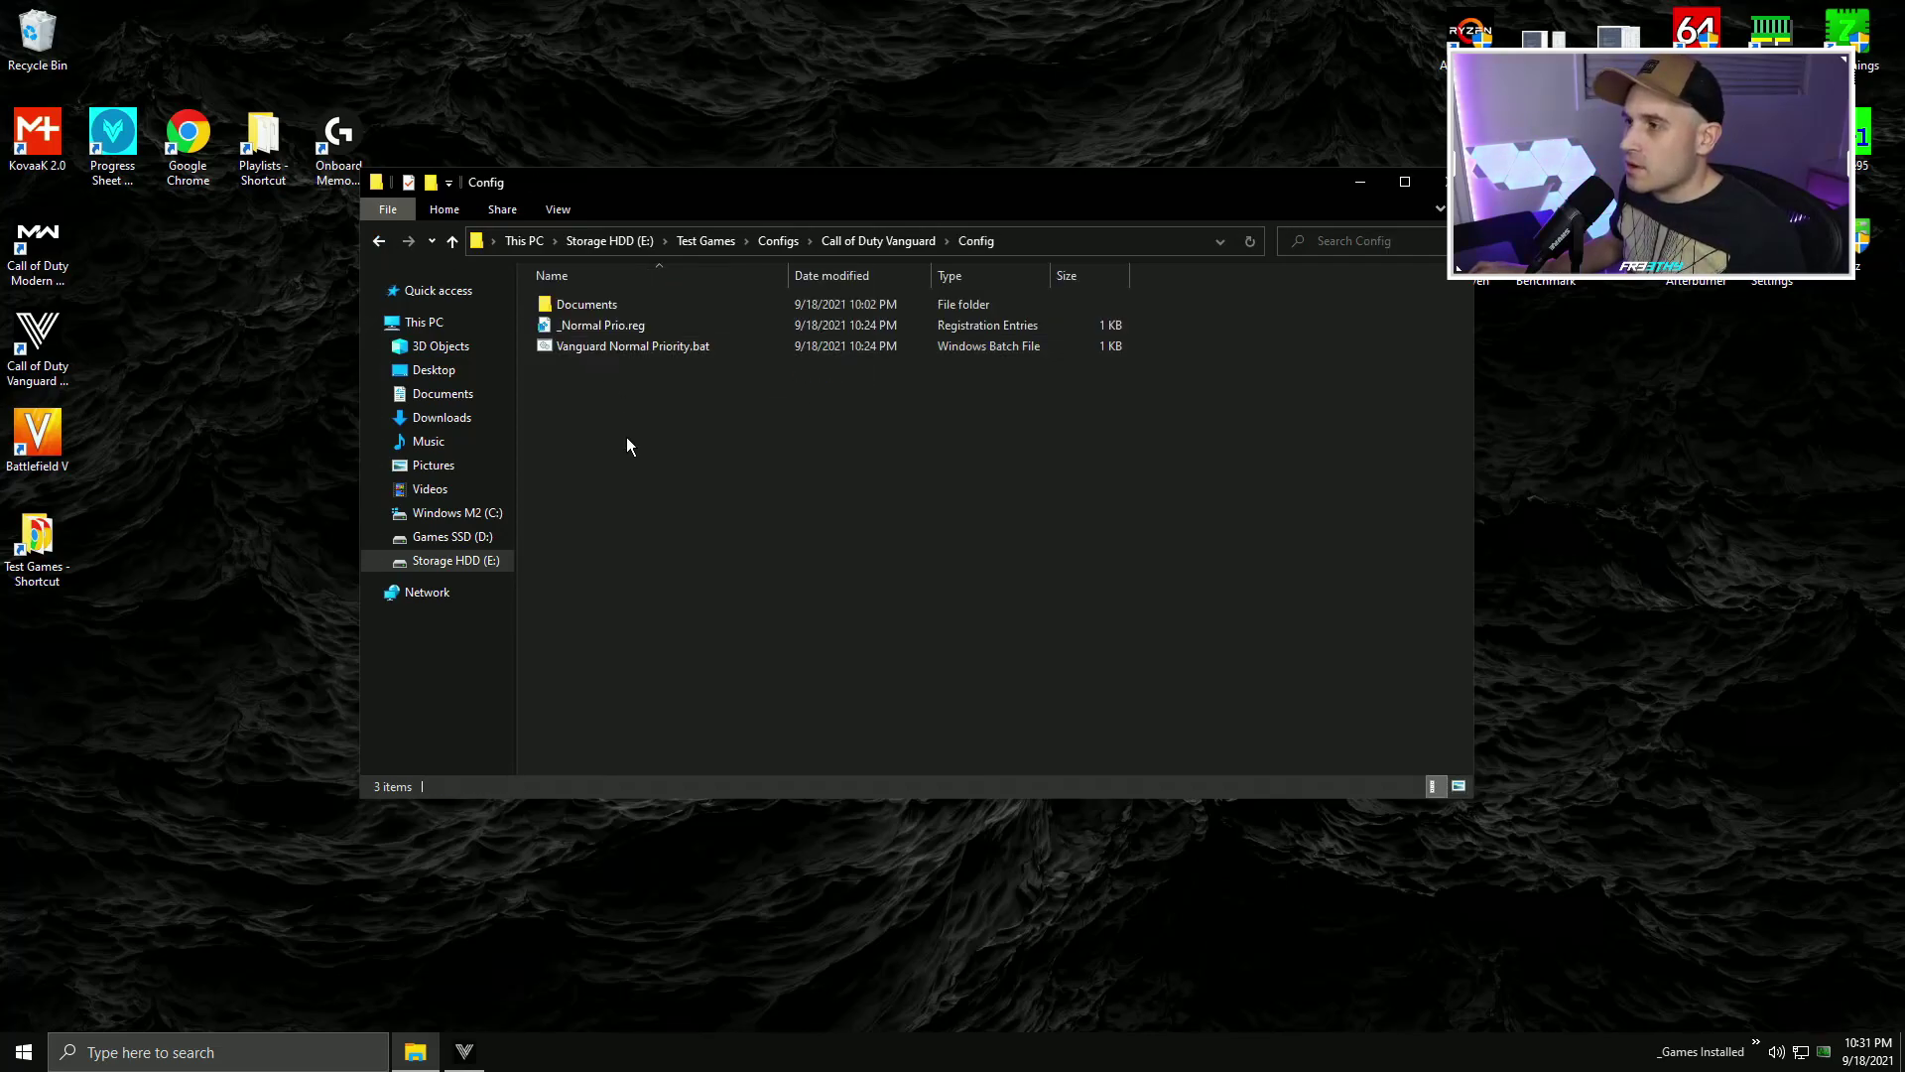
{"action": "left_click", "coordinate": [596, 326]}
{"action": "key", "text": "Delete"}
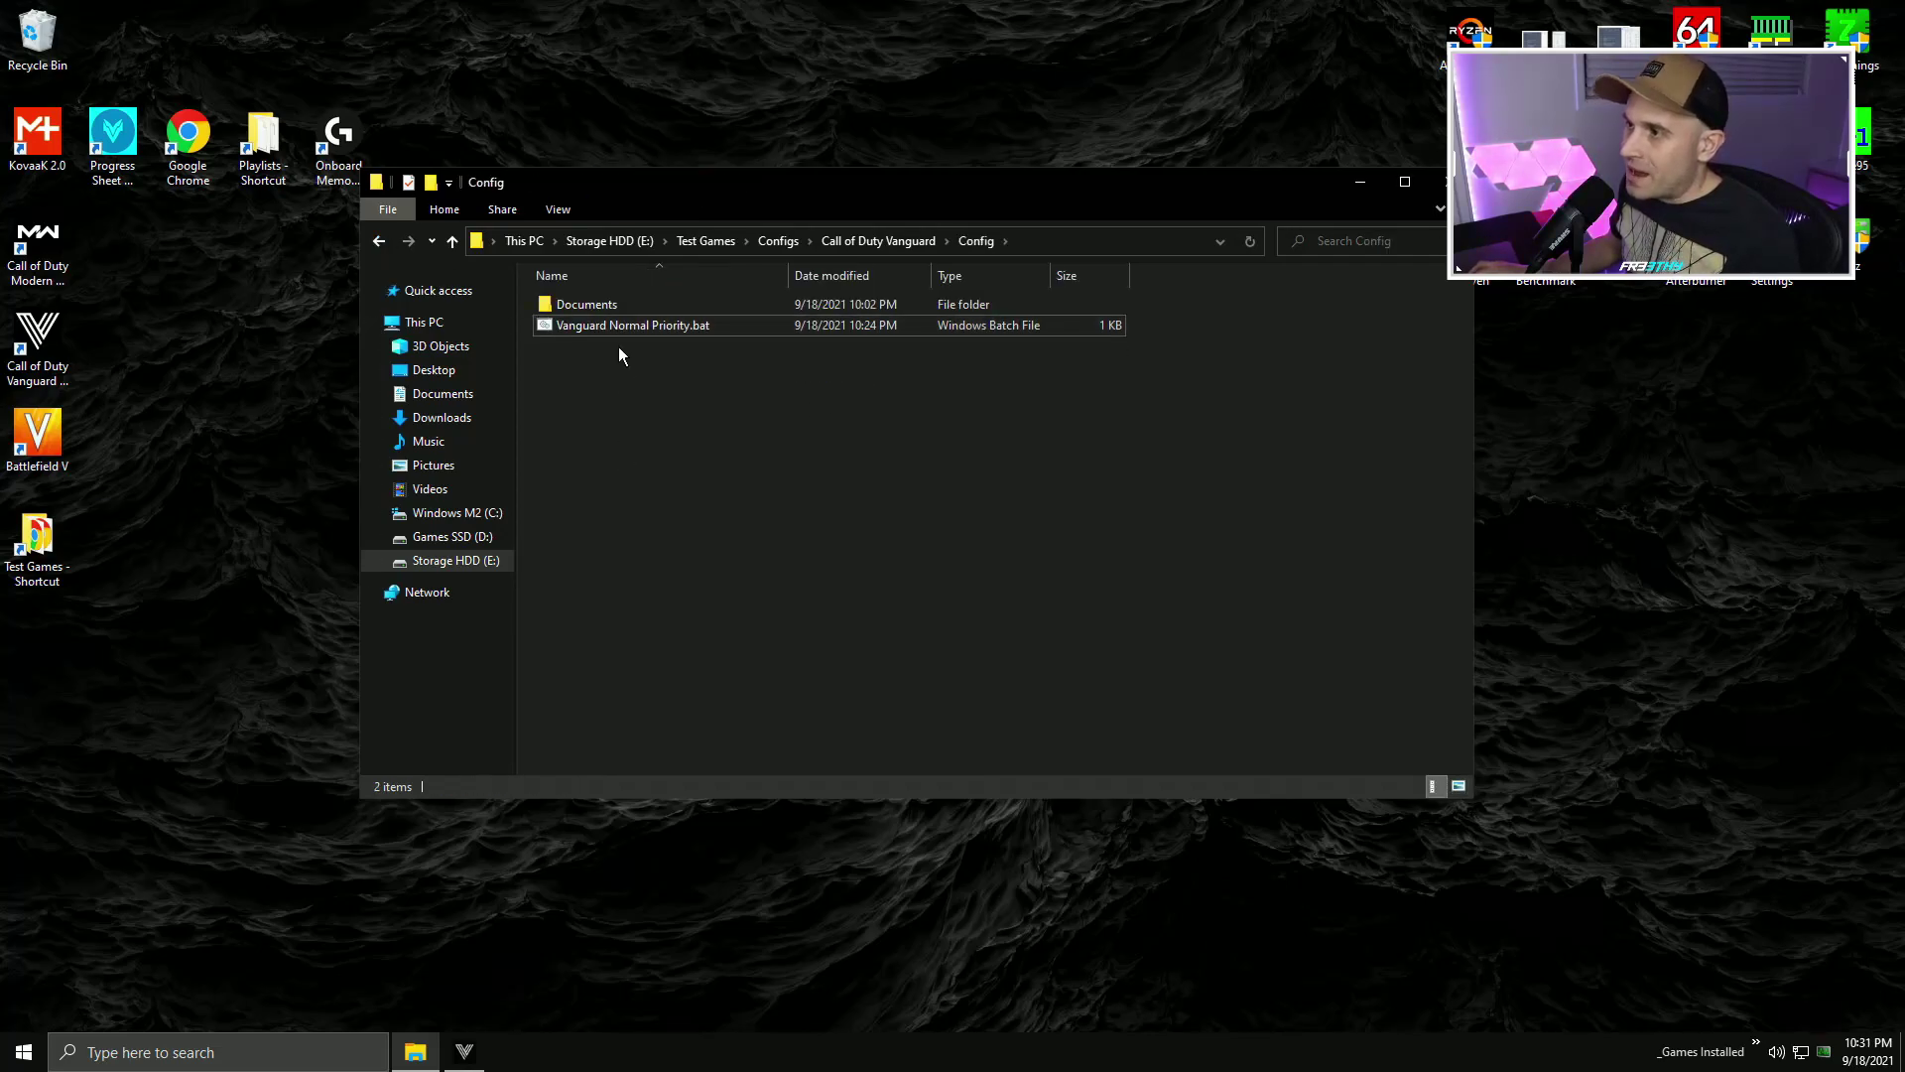
{"action": "right_click", "coordinate": [464, 1052]}
{"action": "left_click", "coordinate": [417, 1008]}
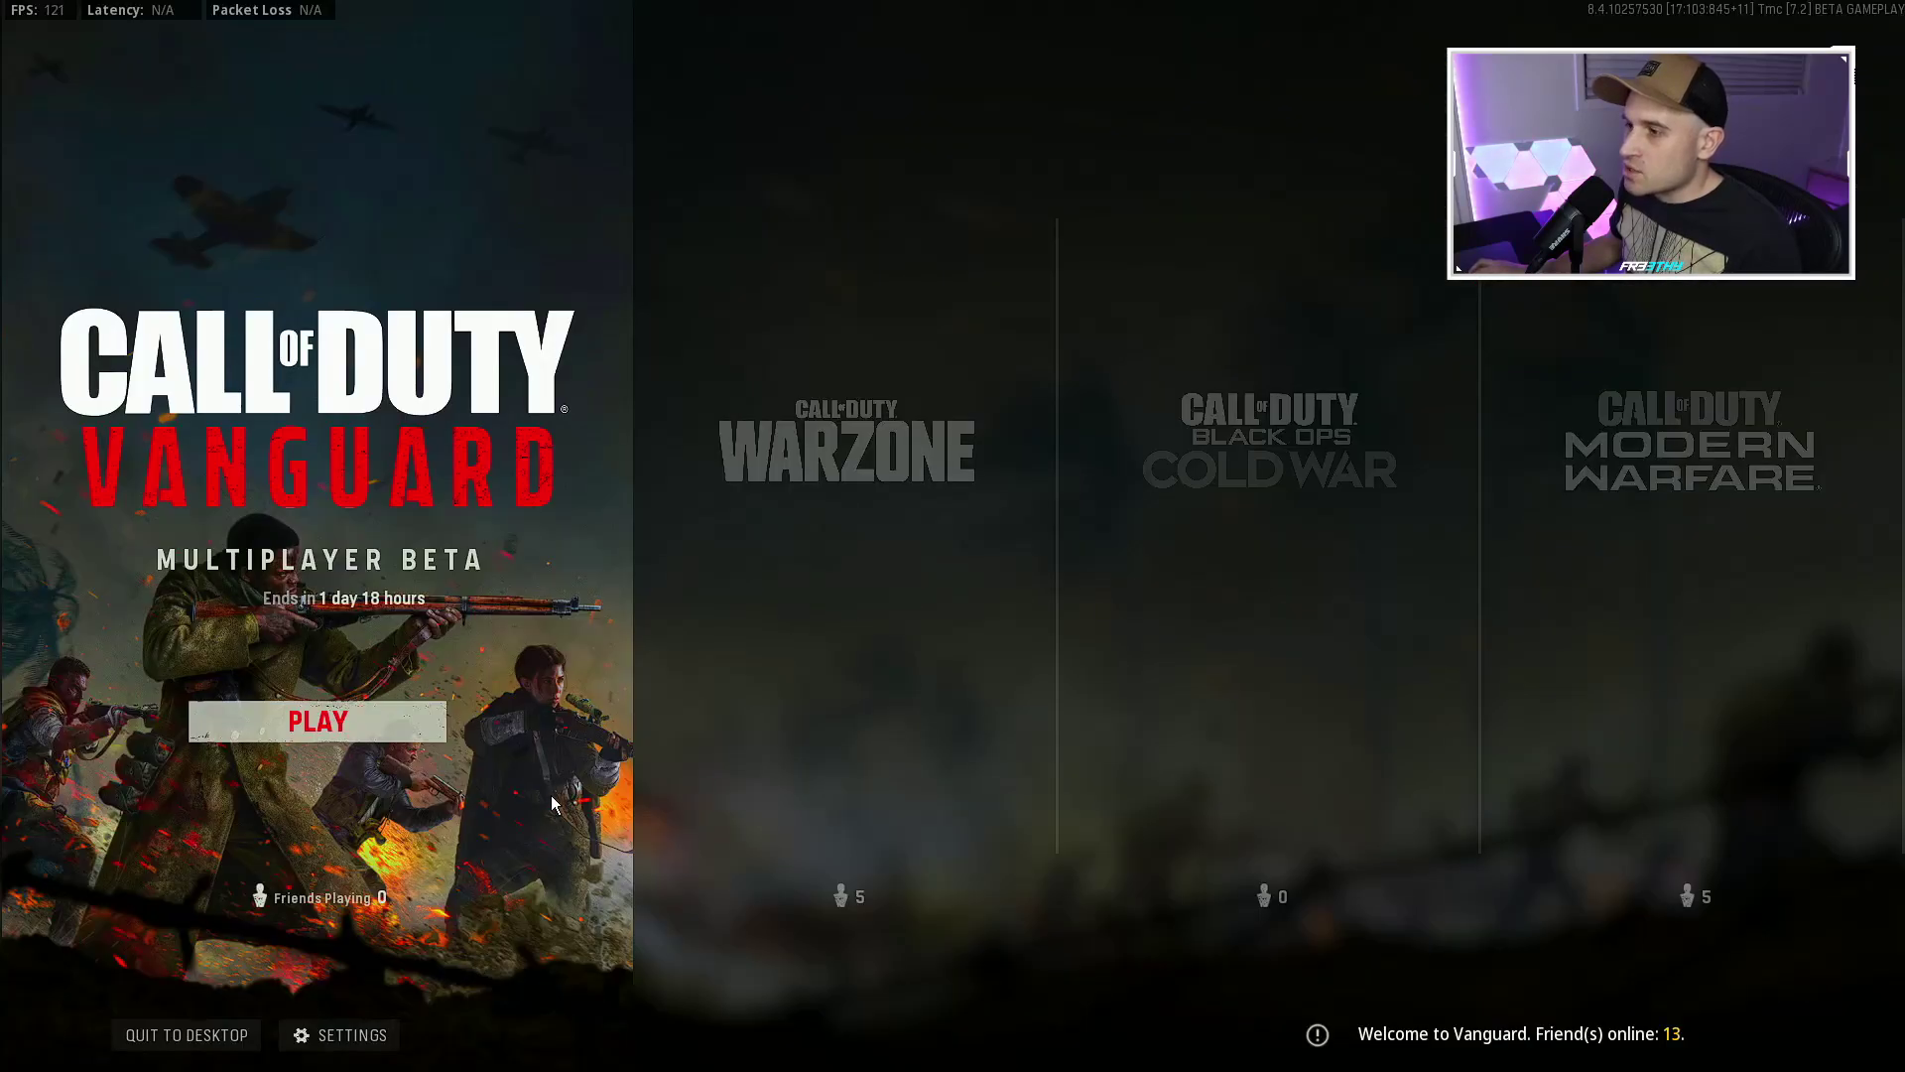
- Open Vanguard Normal Priority.bat in Notepad++, examine the launcher path in its Start line, and close the file
{"action": "right_click", "coordinate": [631, 325]}
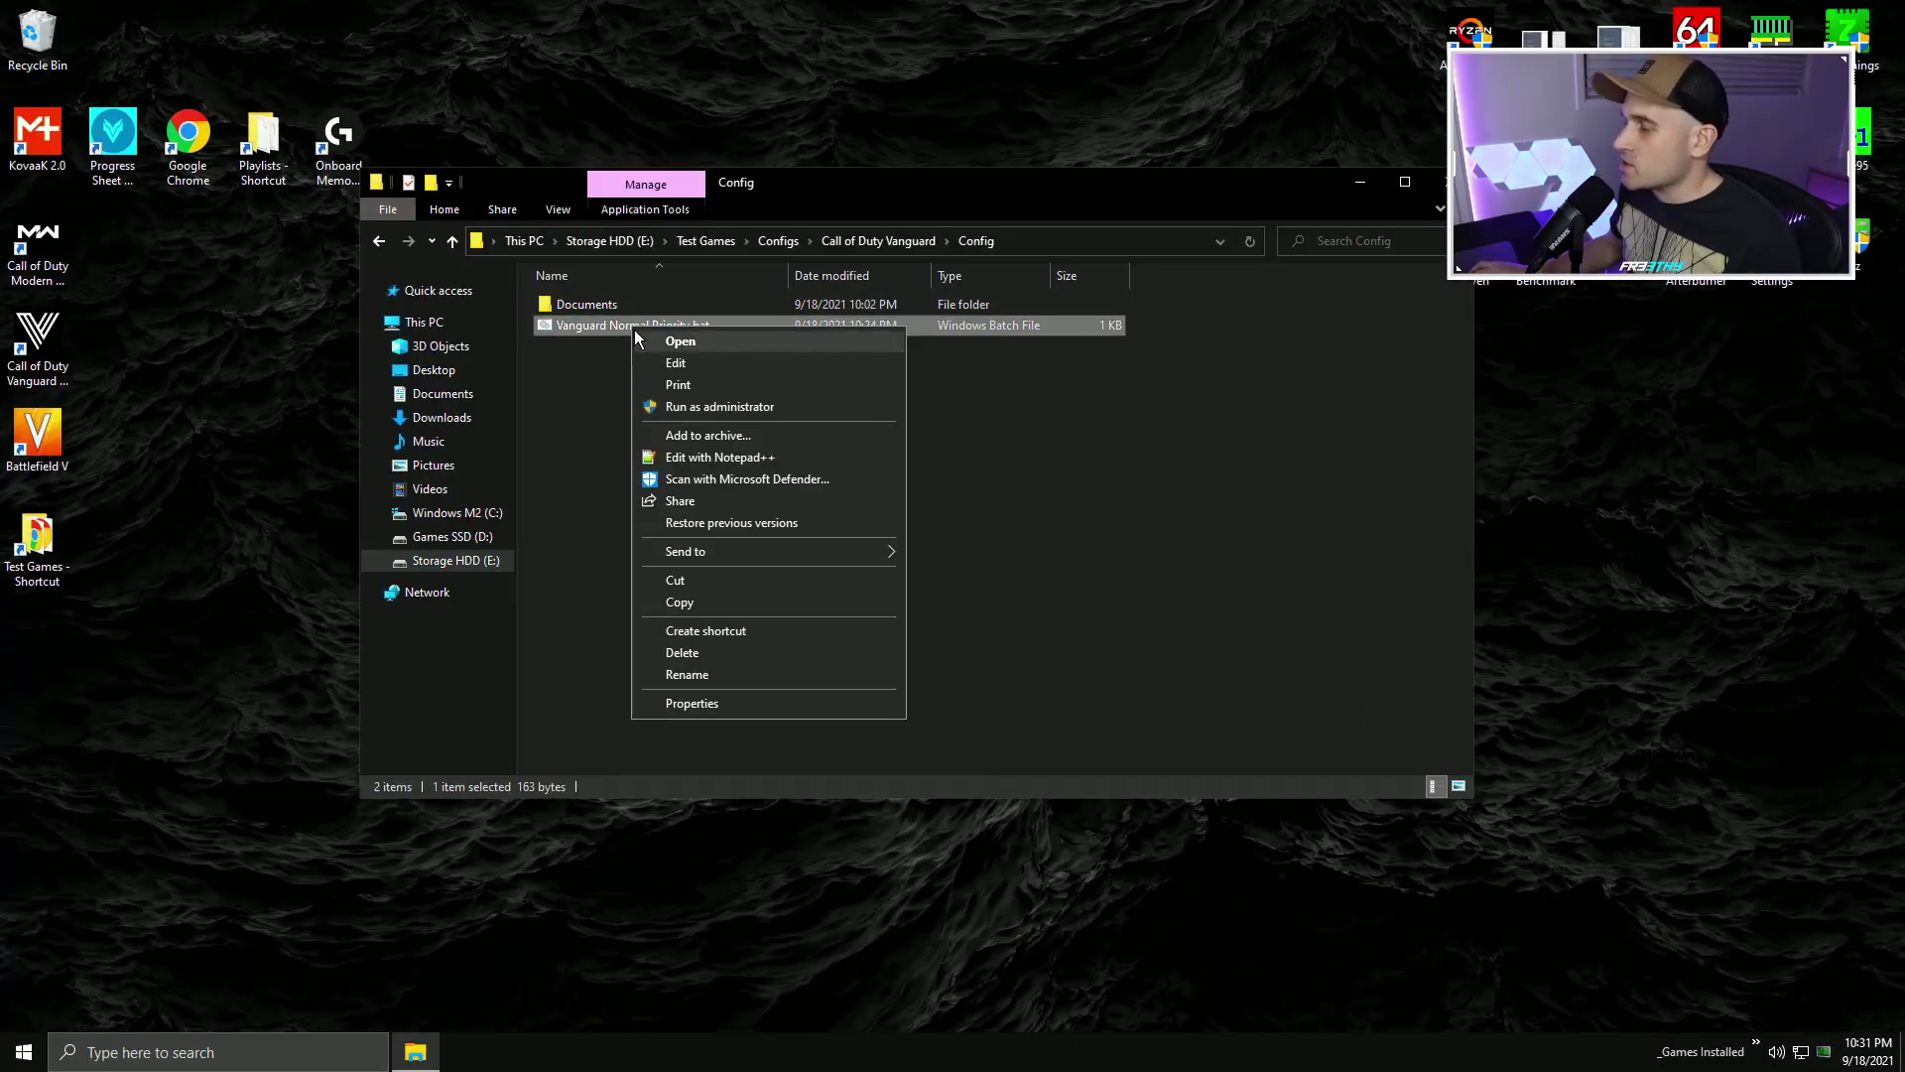
{"action": "left_click", "coordinate": [718, 456]}
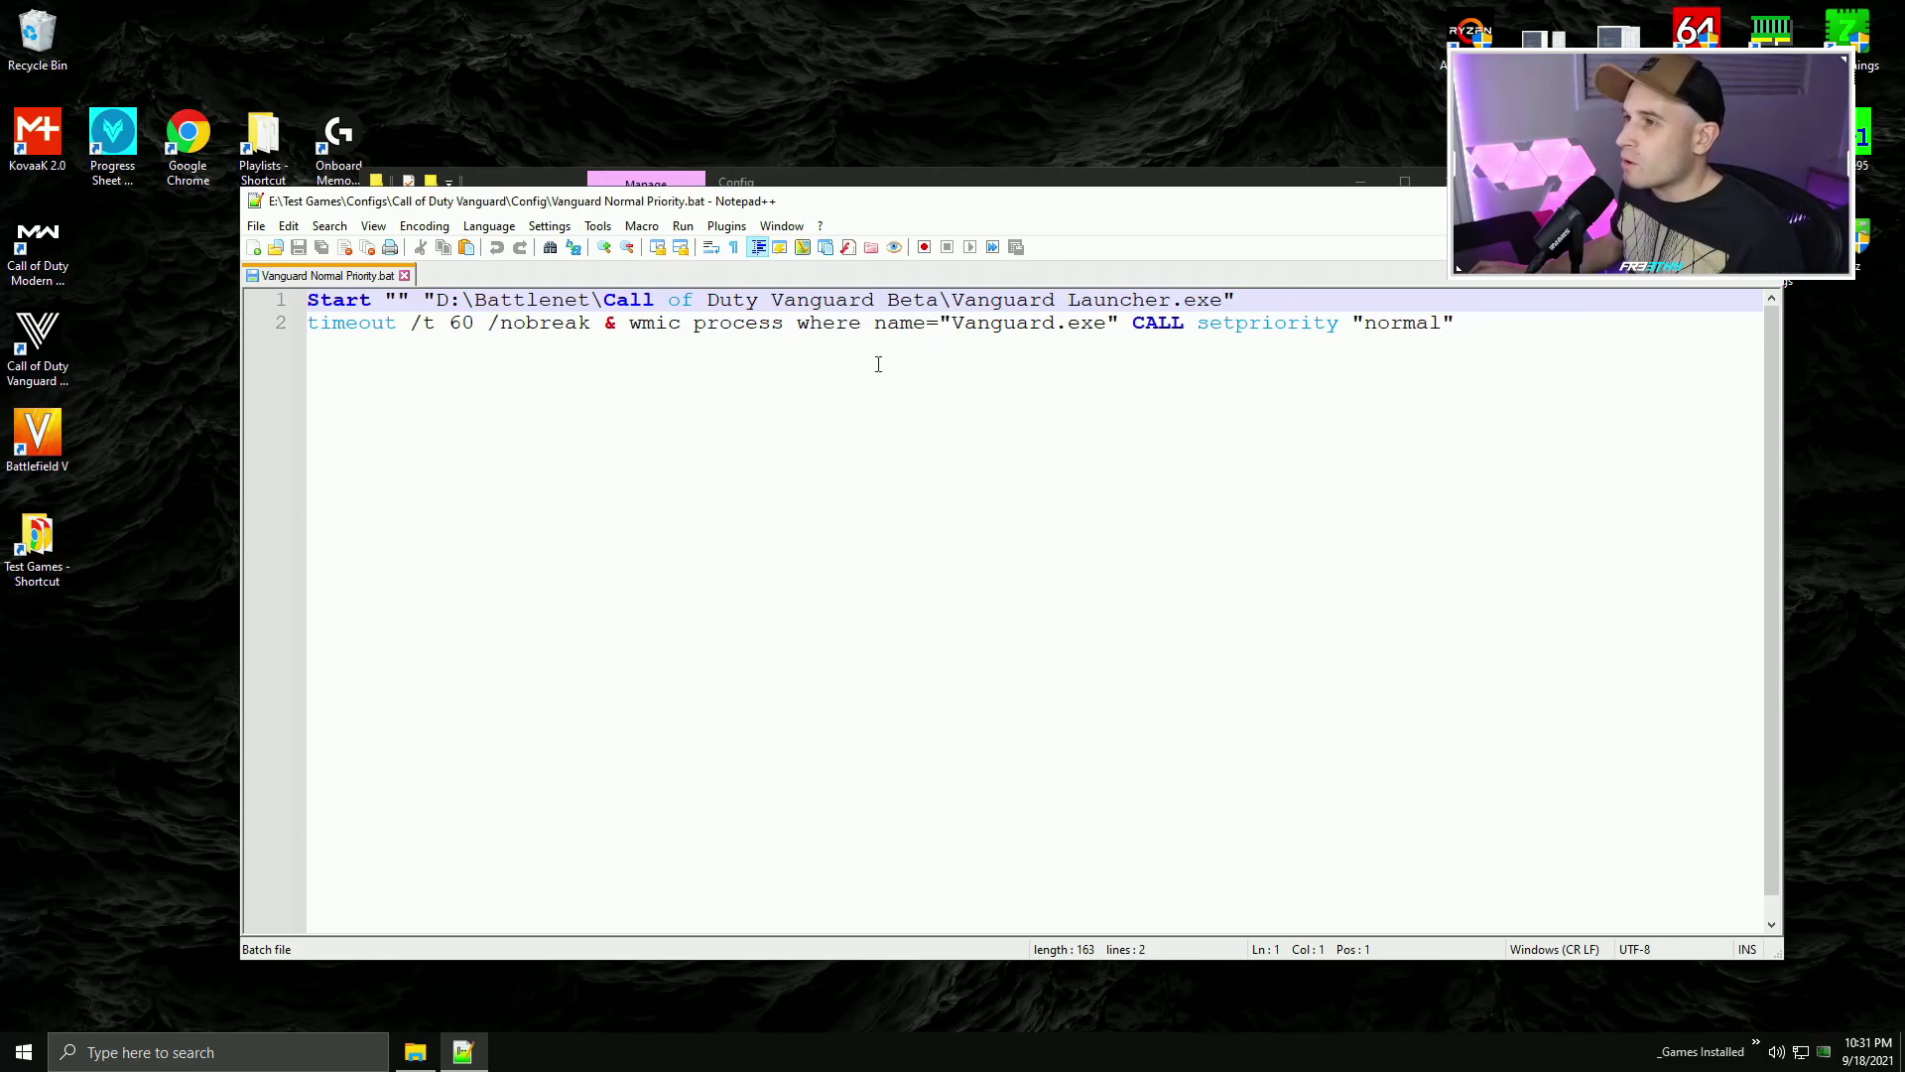
{"action": "left_click_drag", "start_coordinate": [1221, 305], "coordinate": [445, 279]}
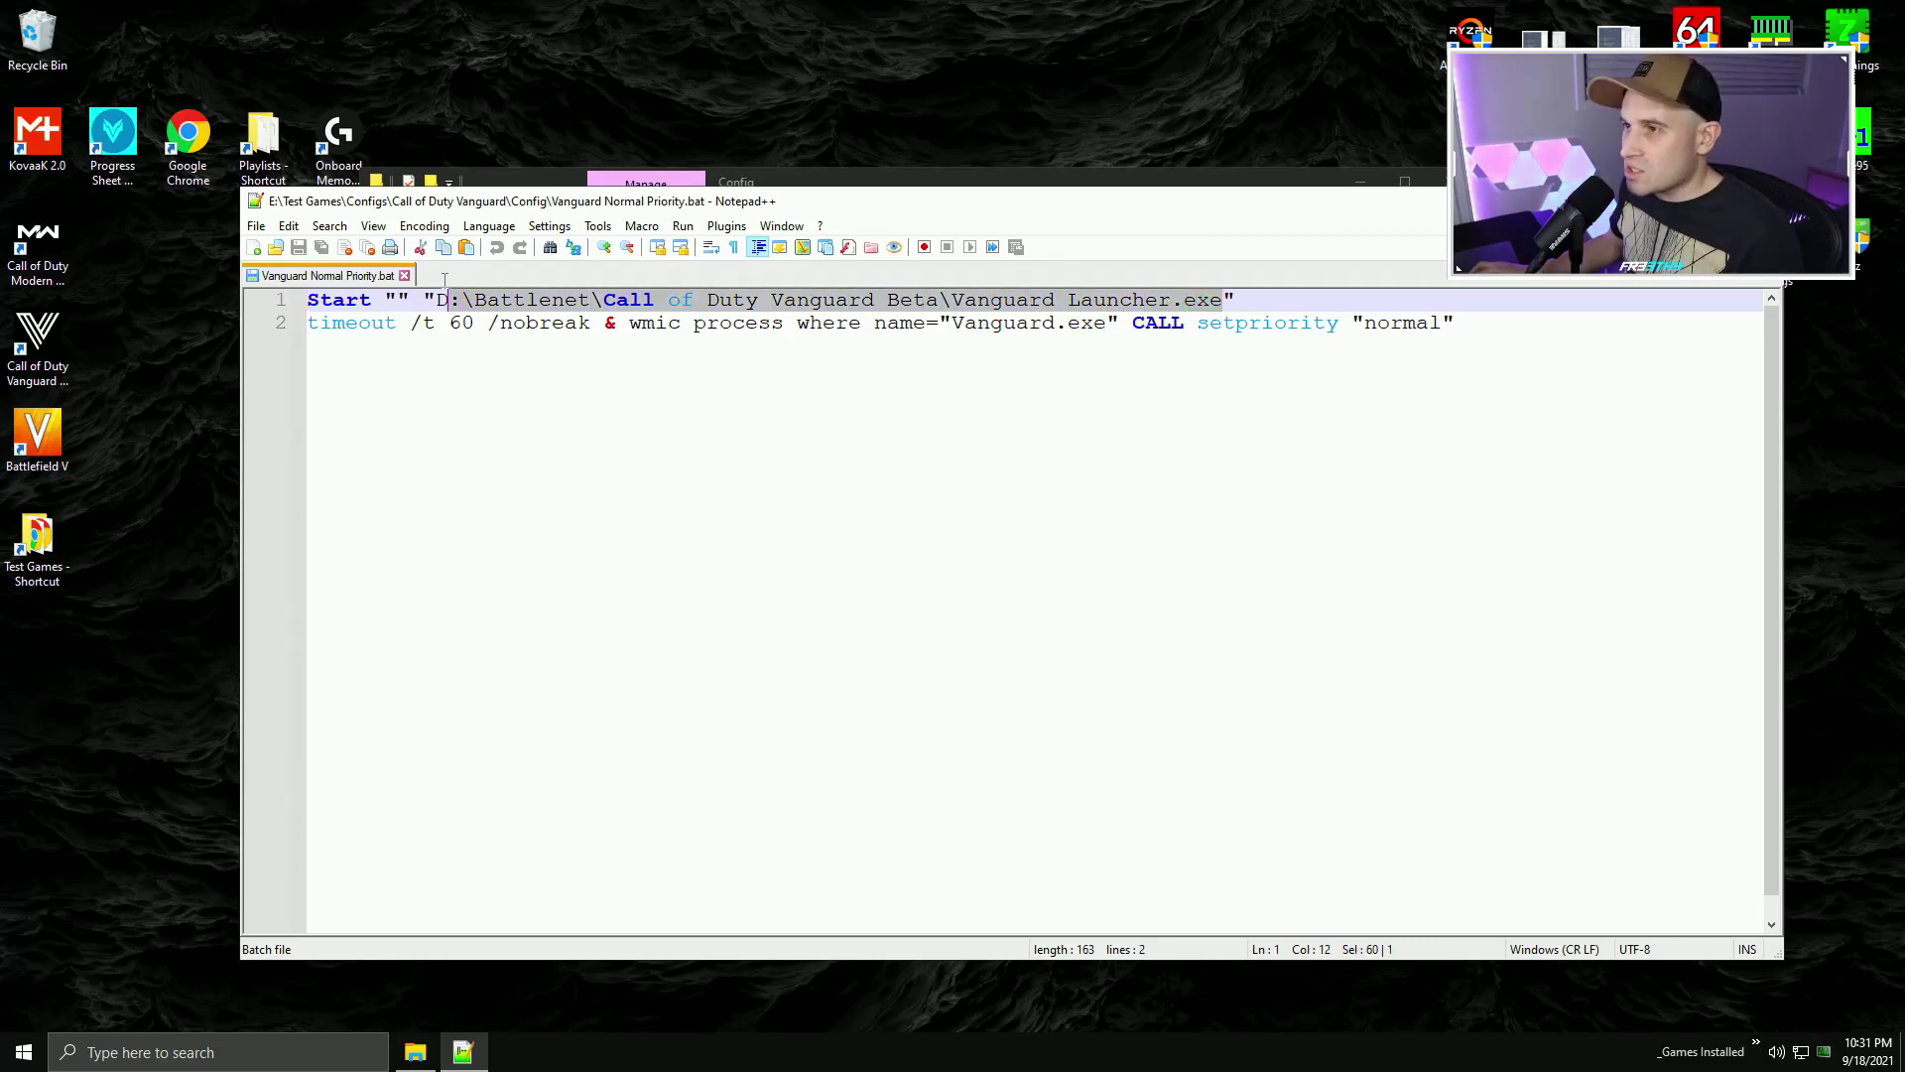
{"action": "key", "text": "alt+F4"}
- Open Vanguard Normal Priority.bat in Notepad, examine its launcher path, timeout and setpriority commands, and close it unchanged
{"action": "right_click", "coordinate": [604, 328]}
{"action": "left_click", "coordinate": [655, 370]}
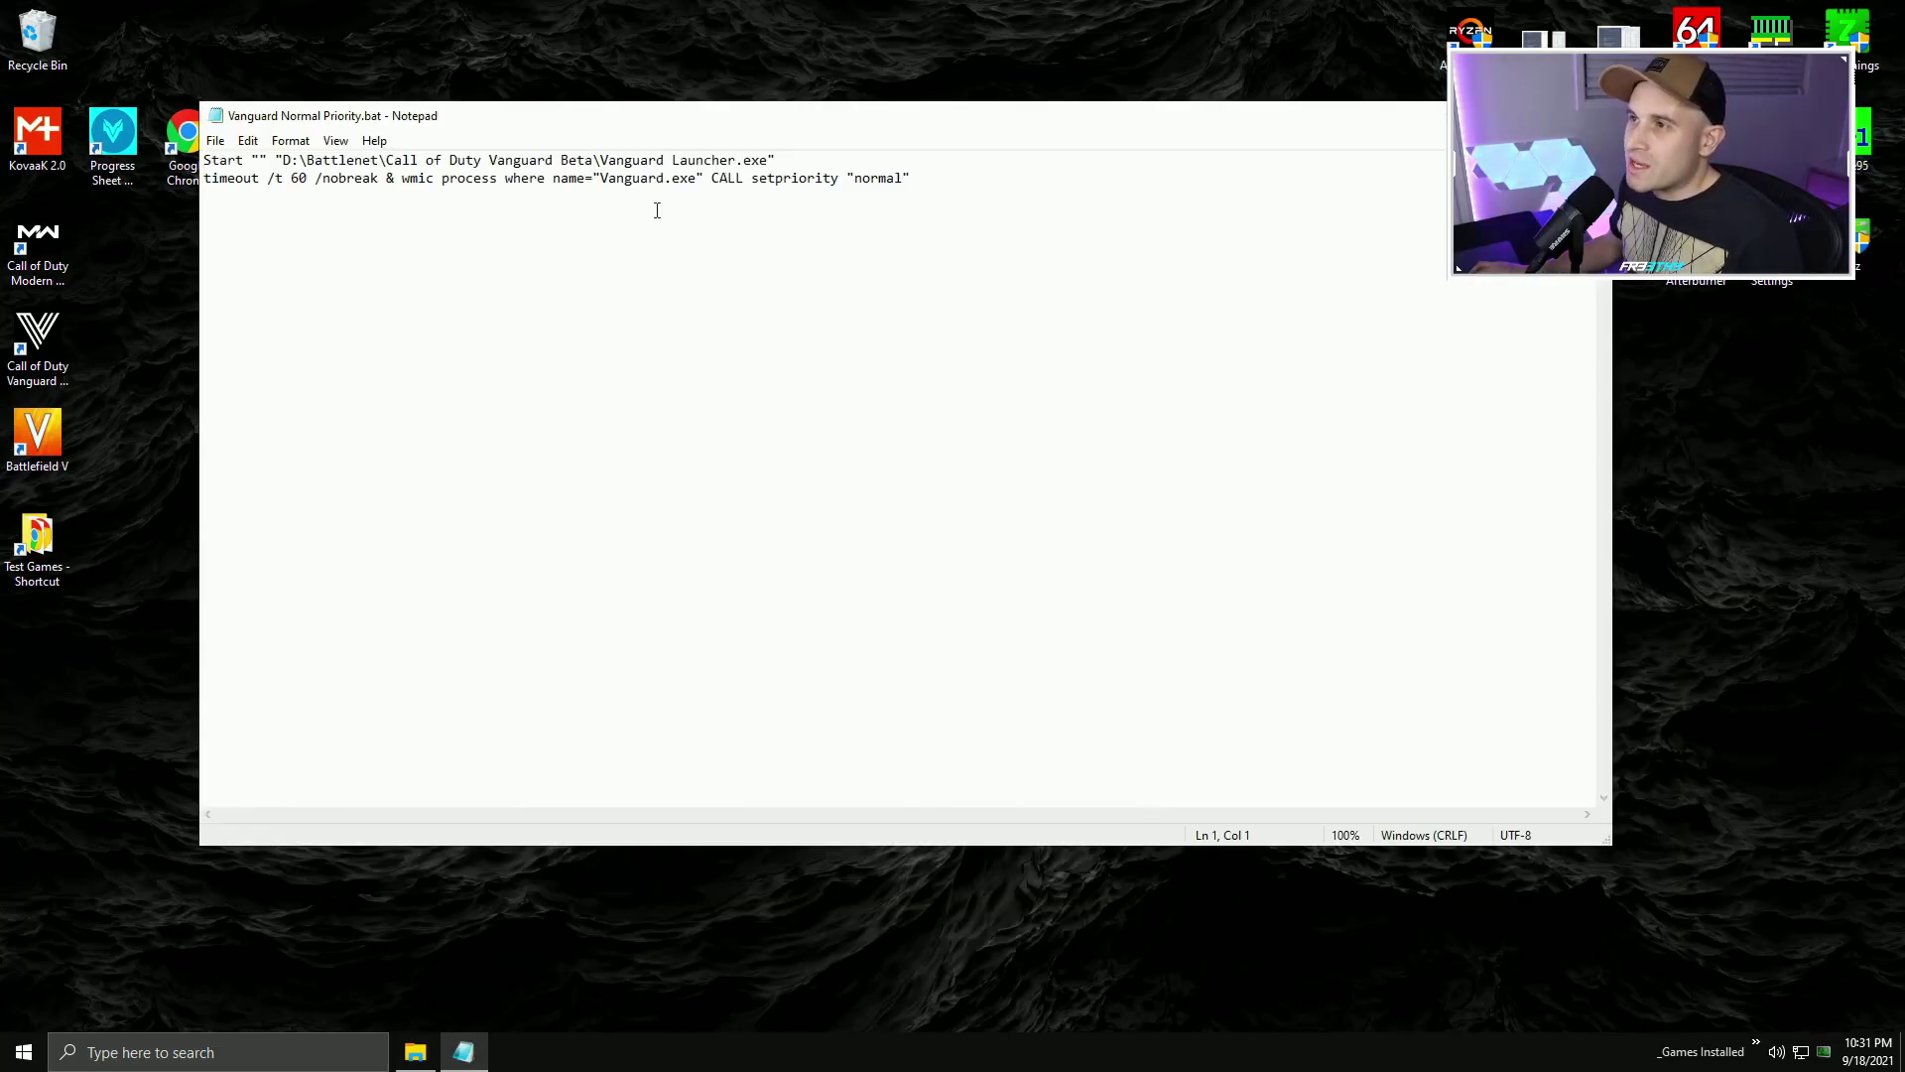
{"action": "left_click_drag", "start_coordinate": [770, 161], "coordinate": [286, 161]}
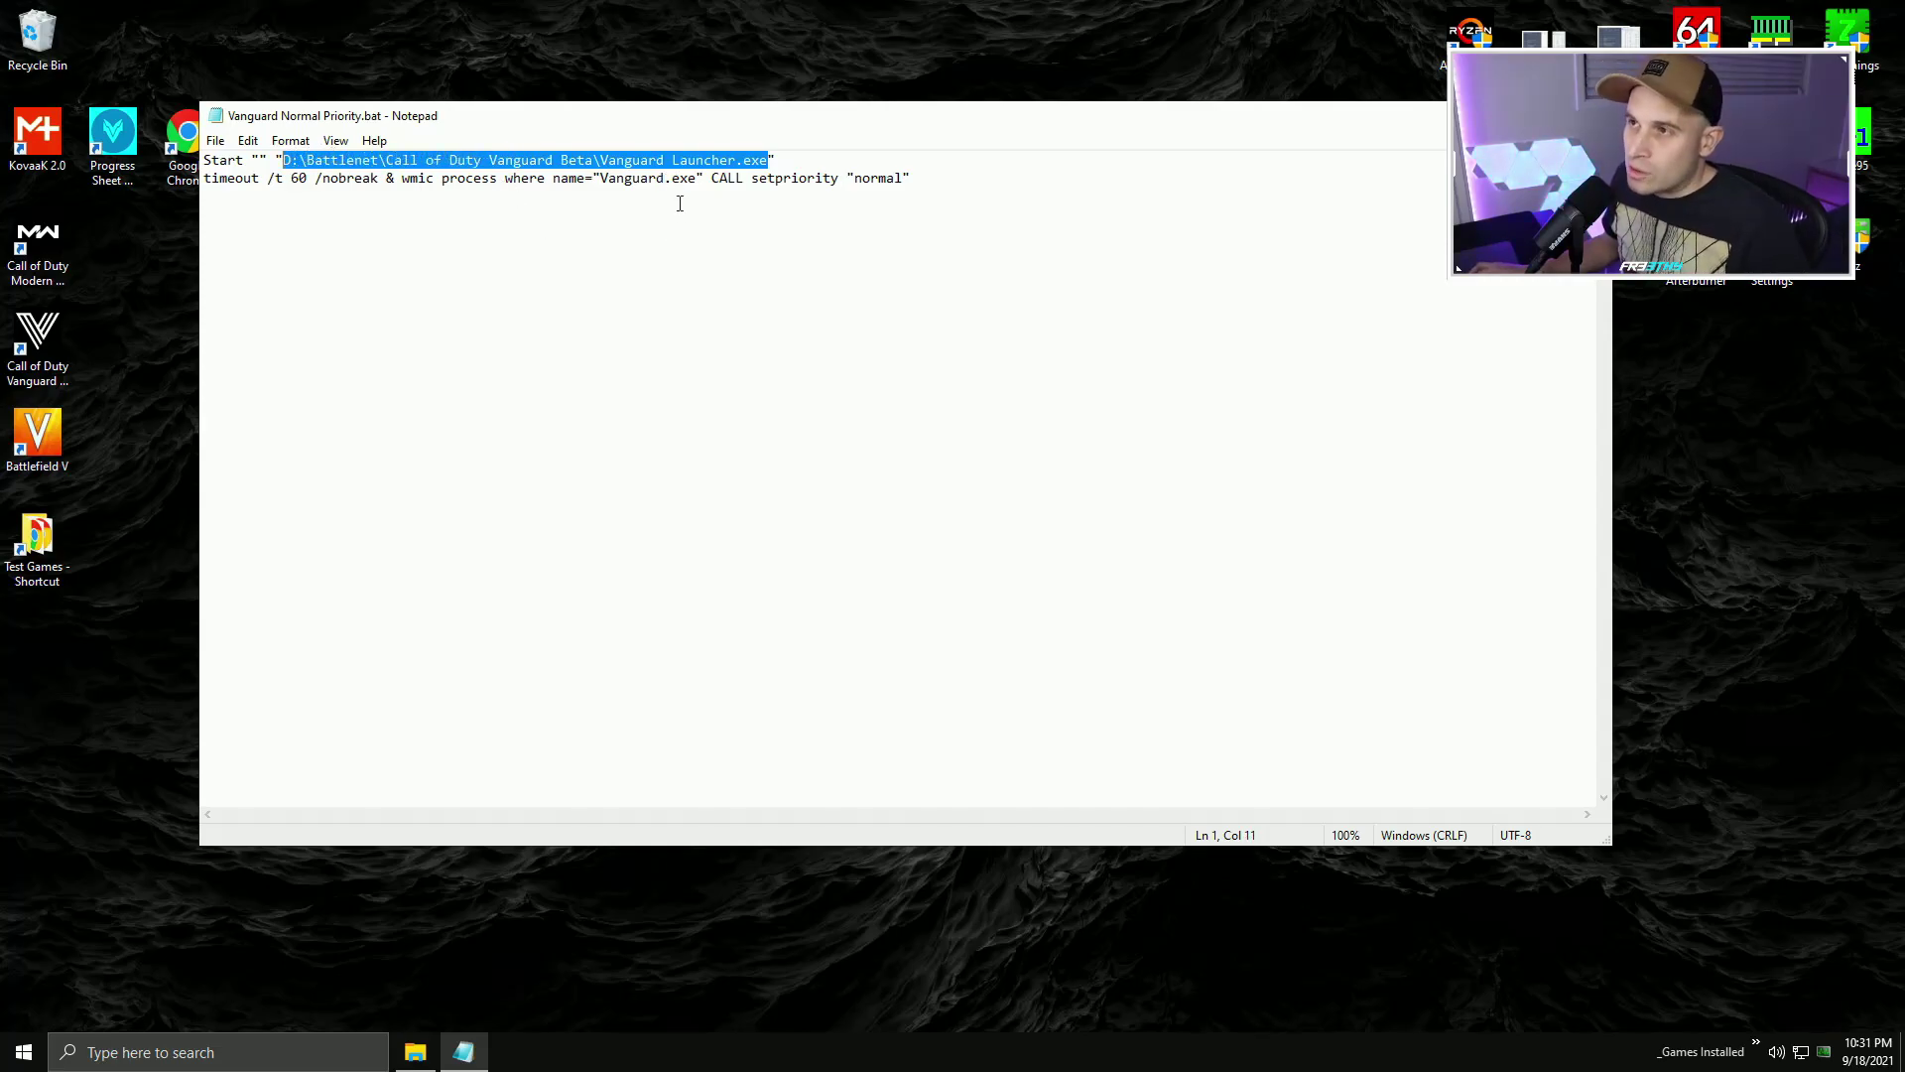
{"action": "left_click_drag", "start_coordinate": [913, 178], "coordinate": [127, 177]}
{"action": "left_click", "coordinate": [604, 196]}
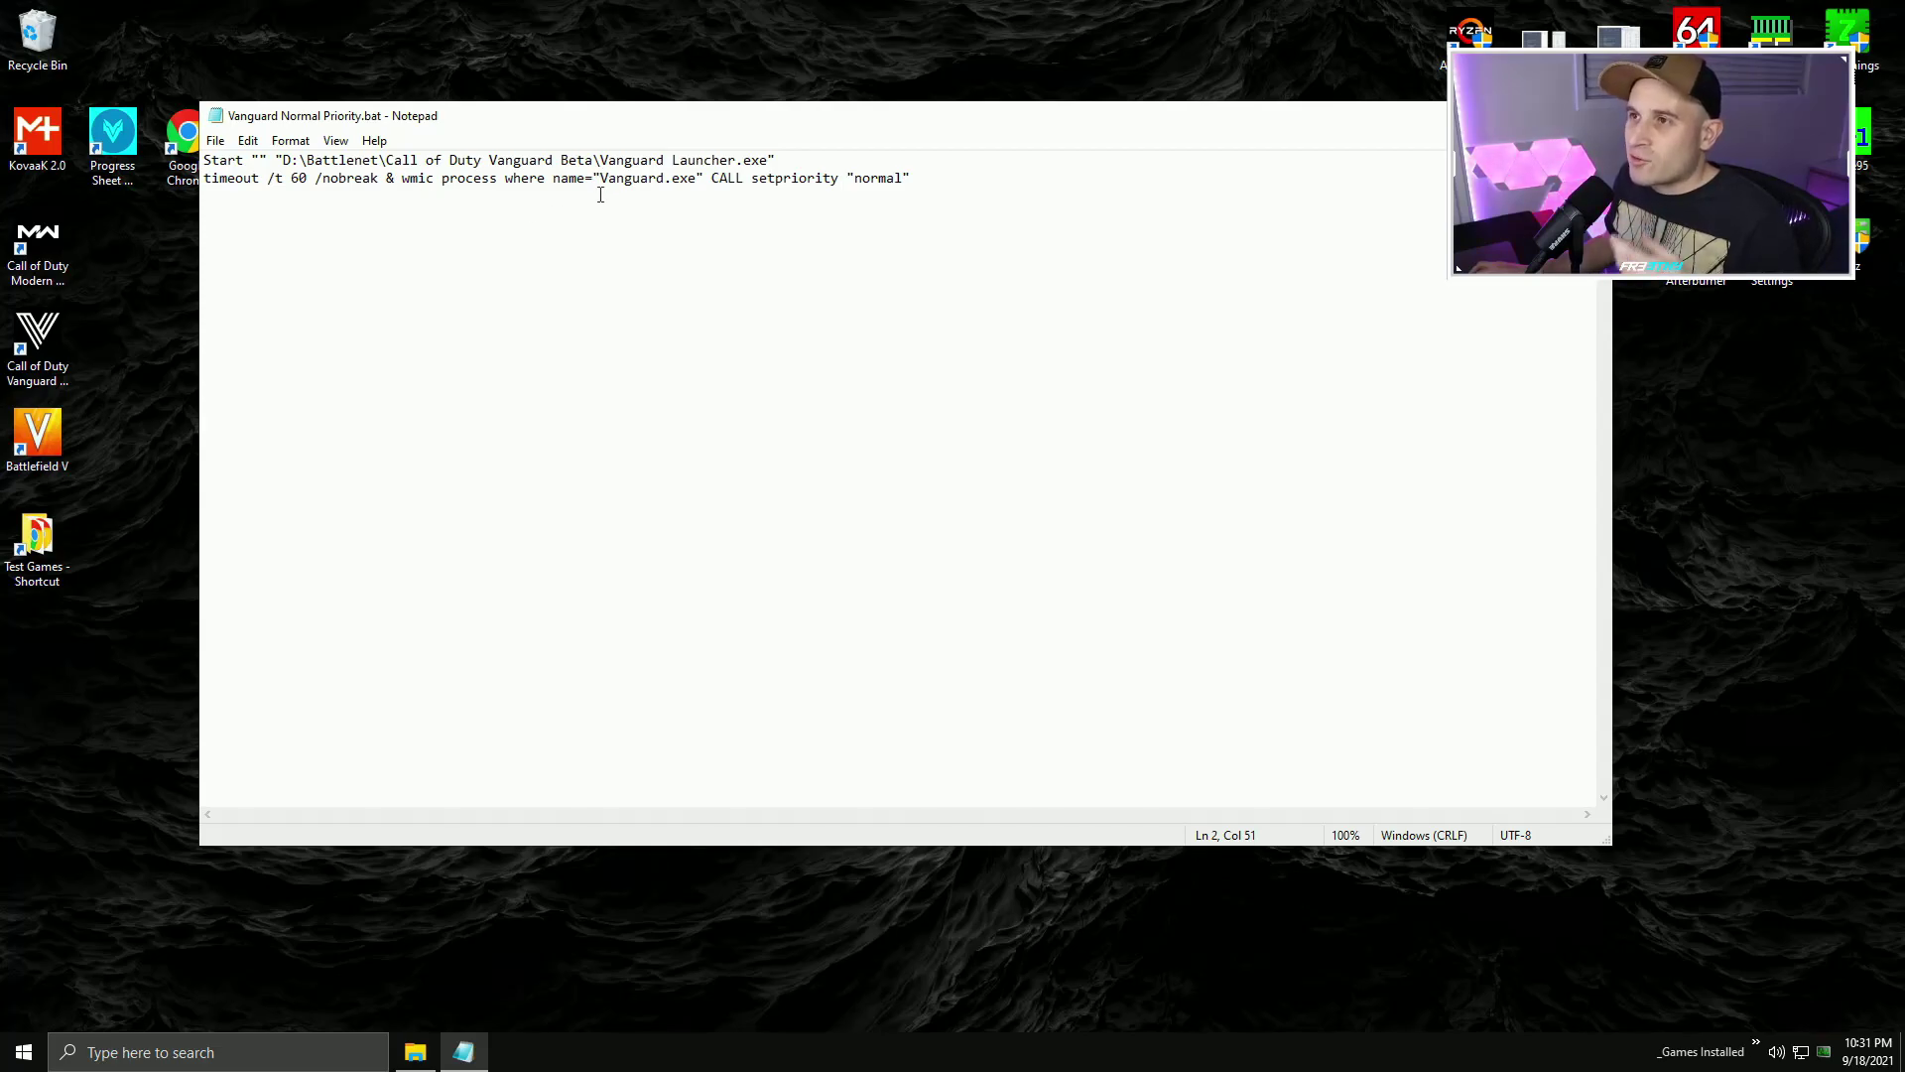
{"action": "left_click_drag", "start_coordinate": [898, 186], "coordinate": [874, 185]}
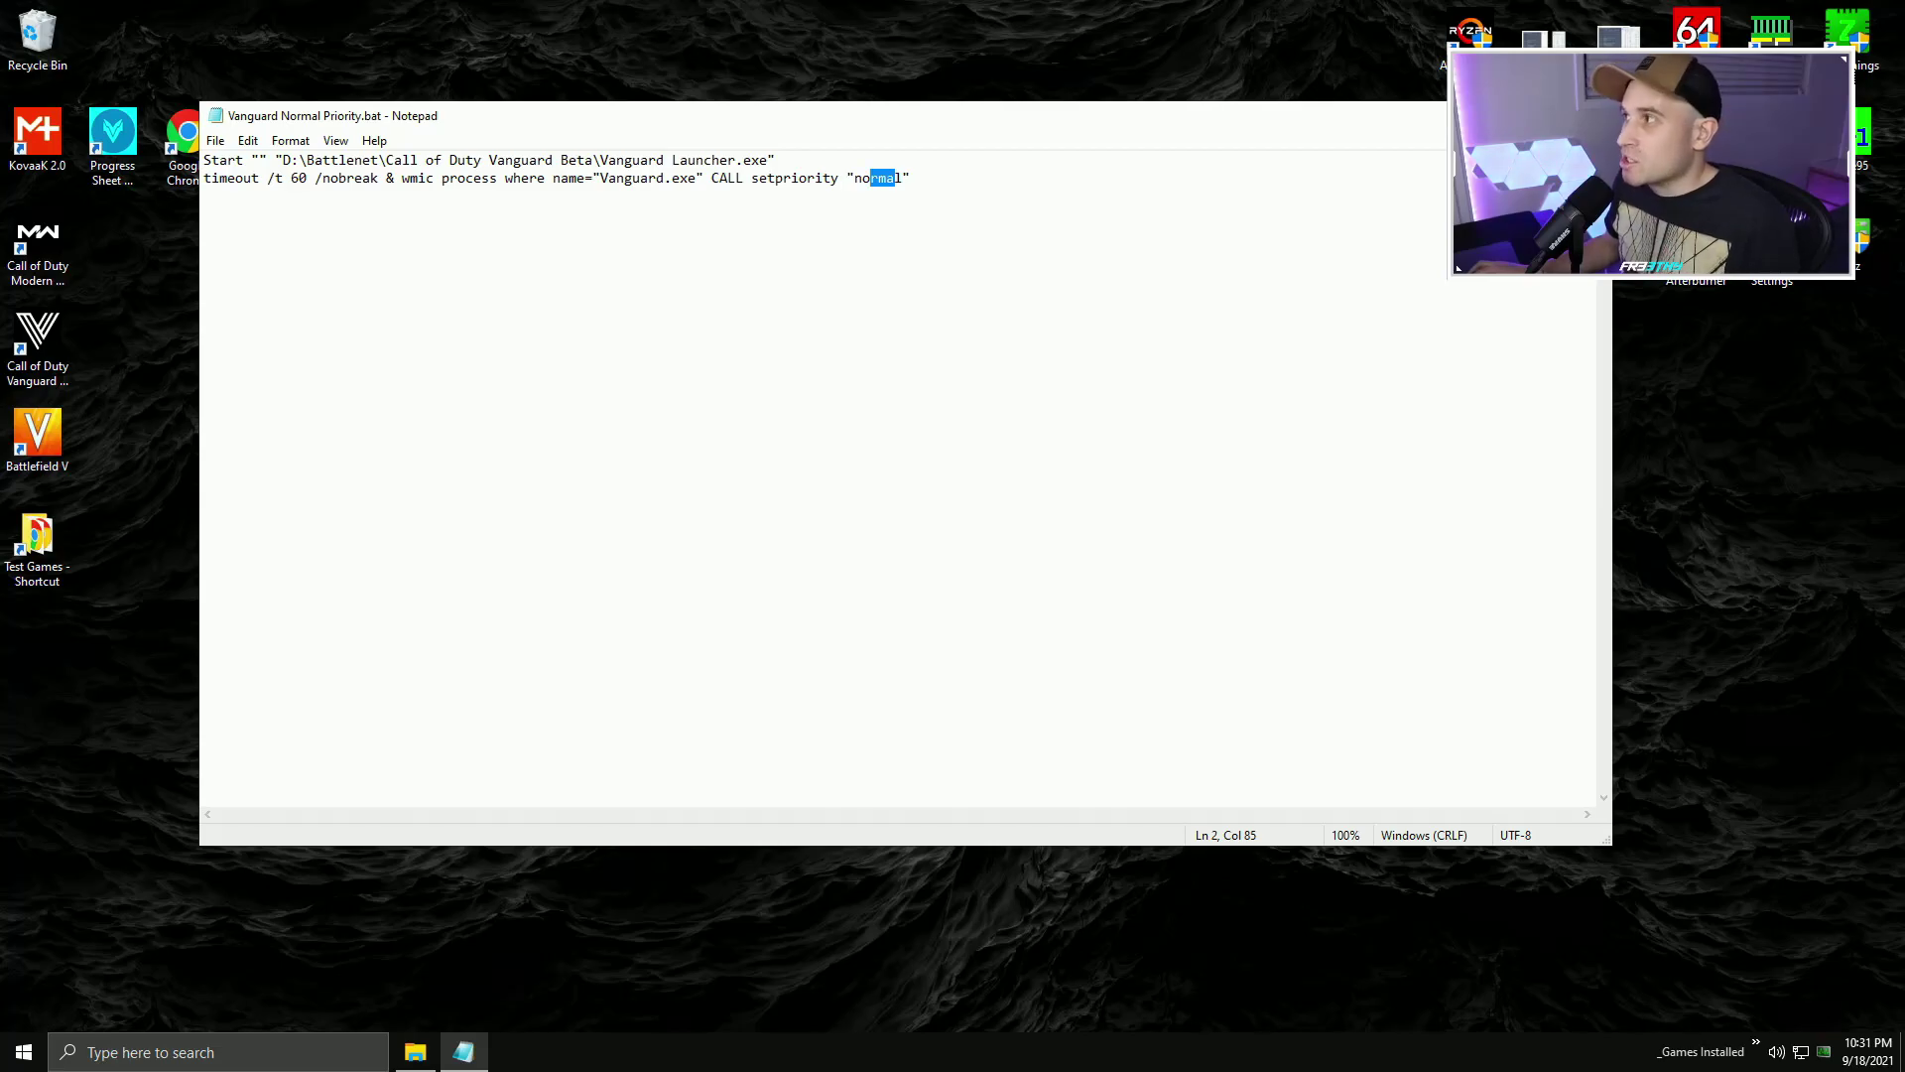
{"action": "key", "text": "alt+F4"}
{"action": "left_click", "coordinate": [903, 541]}
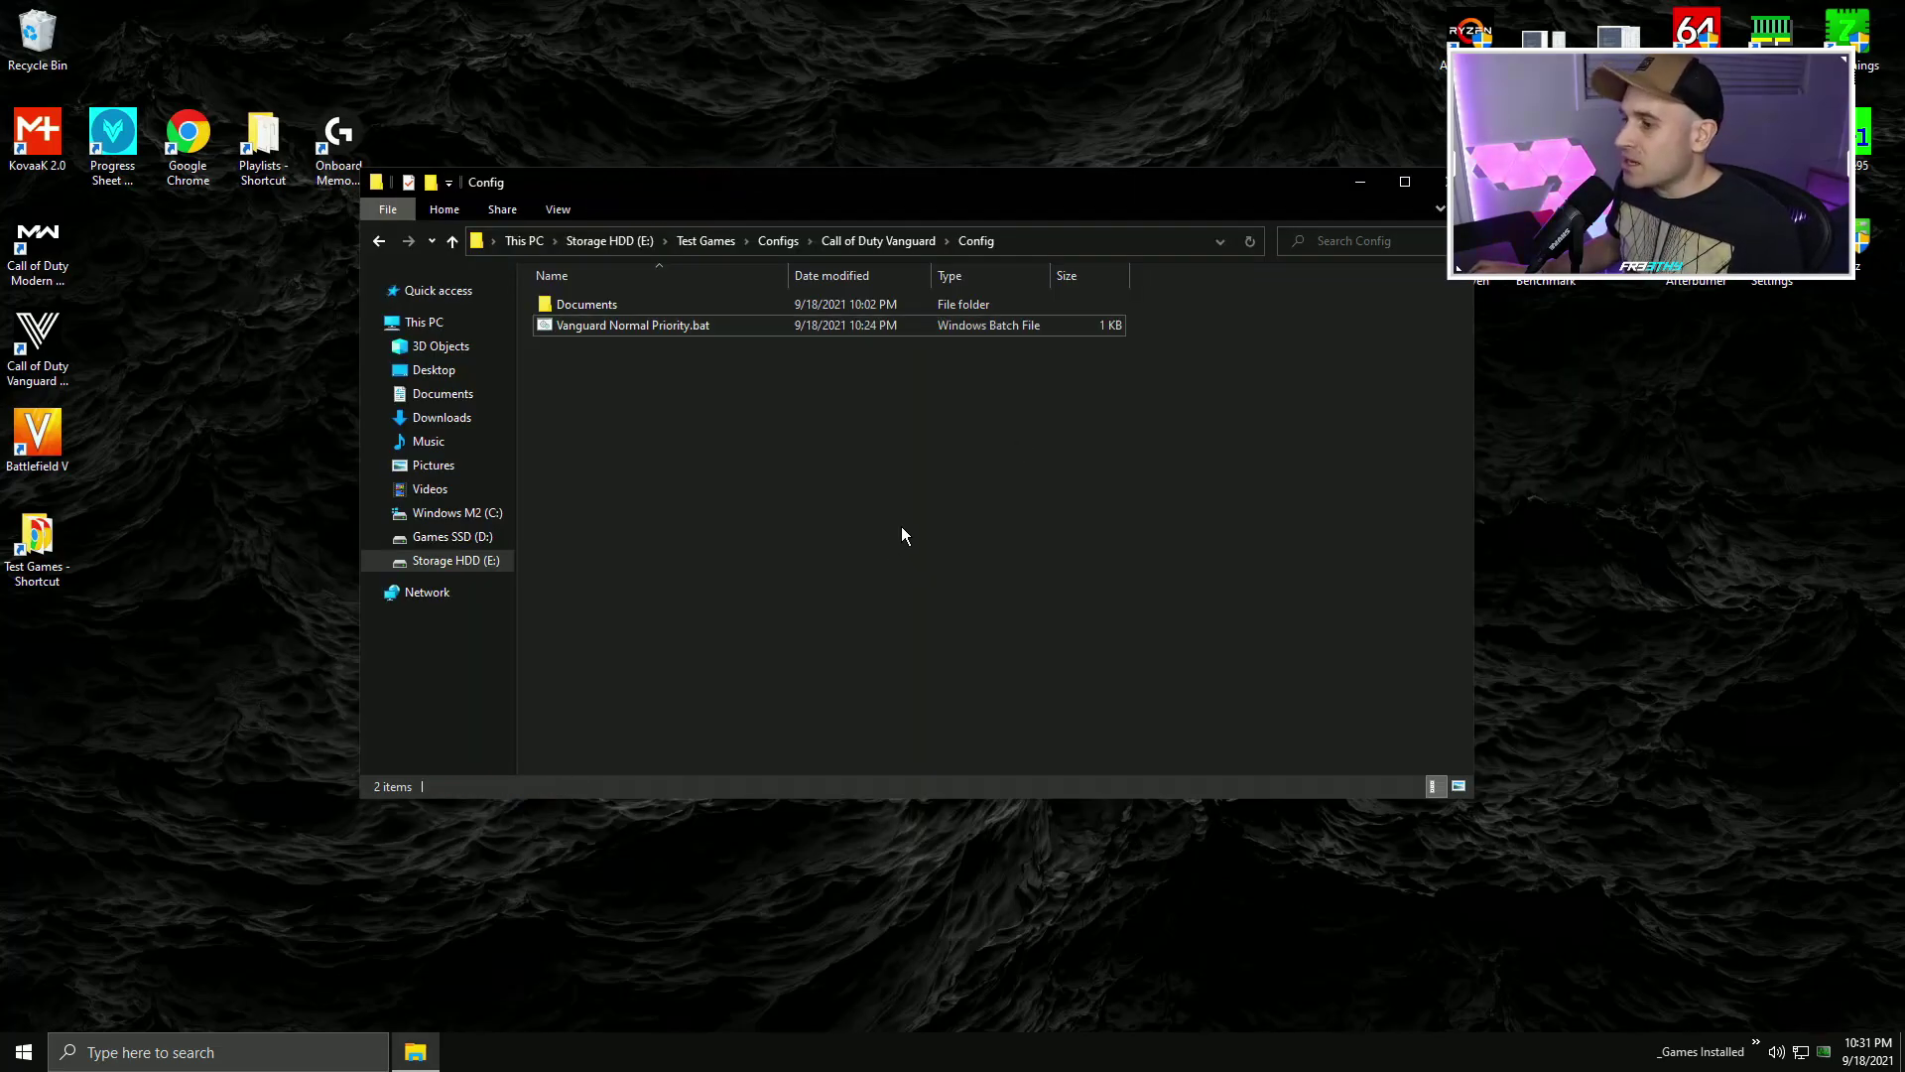
- Run Vanguard Normal Priority.bat to launch the game and allow the Battle.net Update Agent to make changes
{"action": "double_click", "coordinate": [651, 325]}
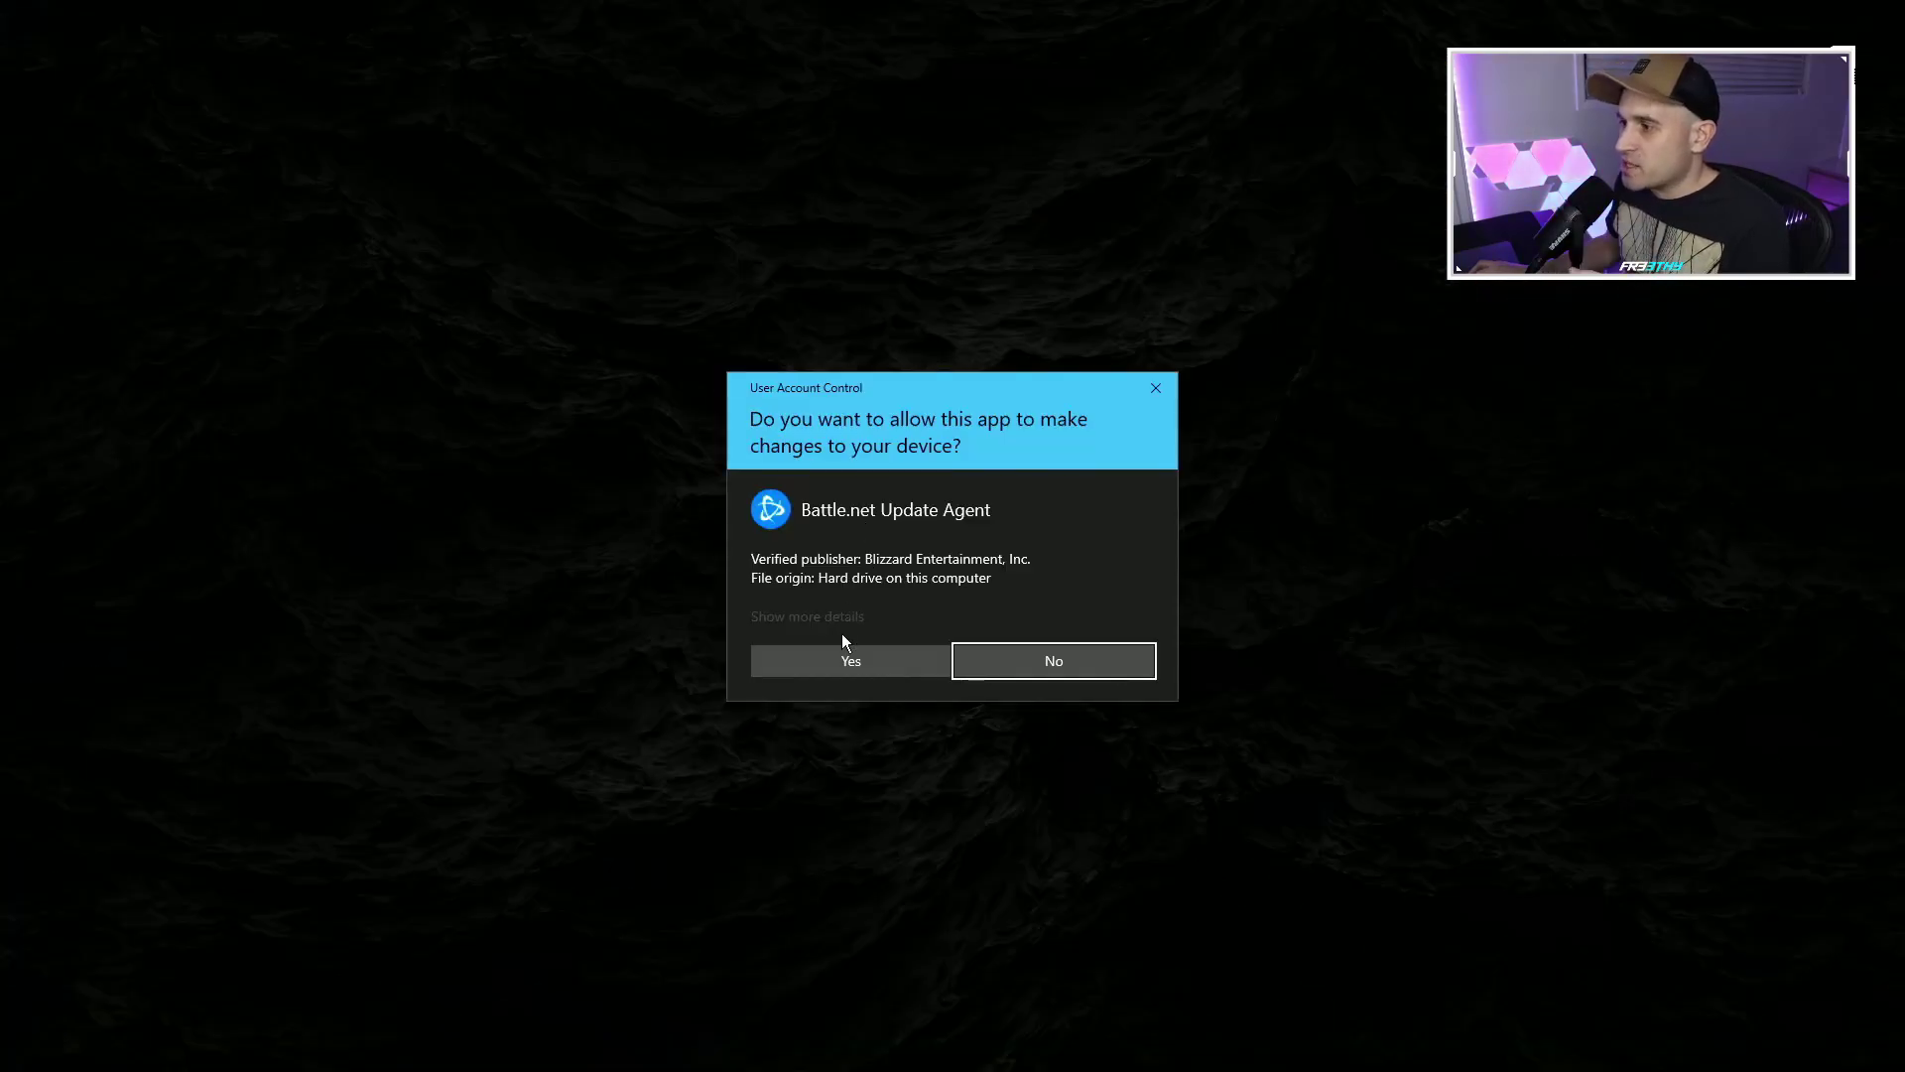
{"action": "left_click", "coordinate": [839, 660]}
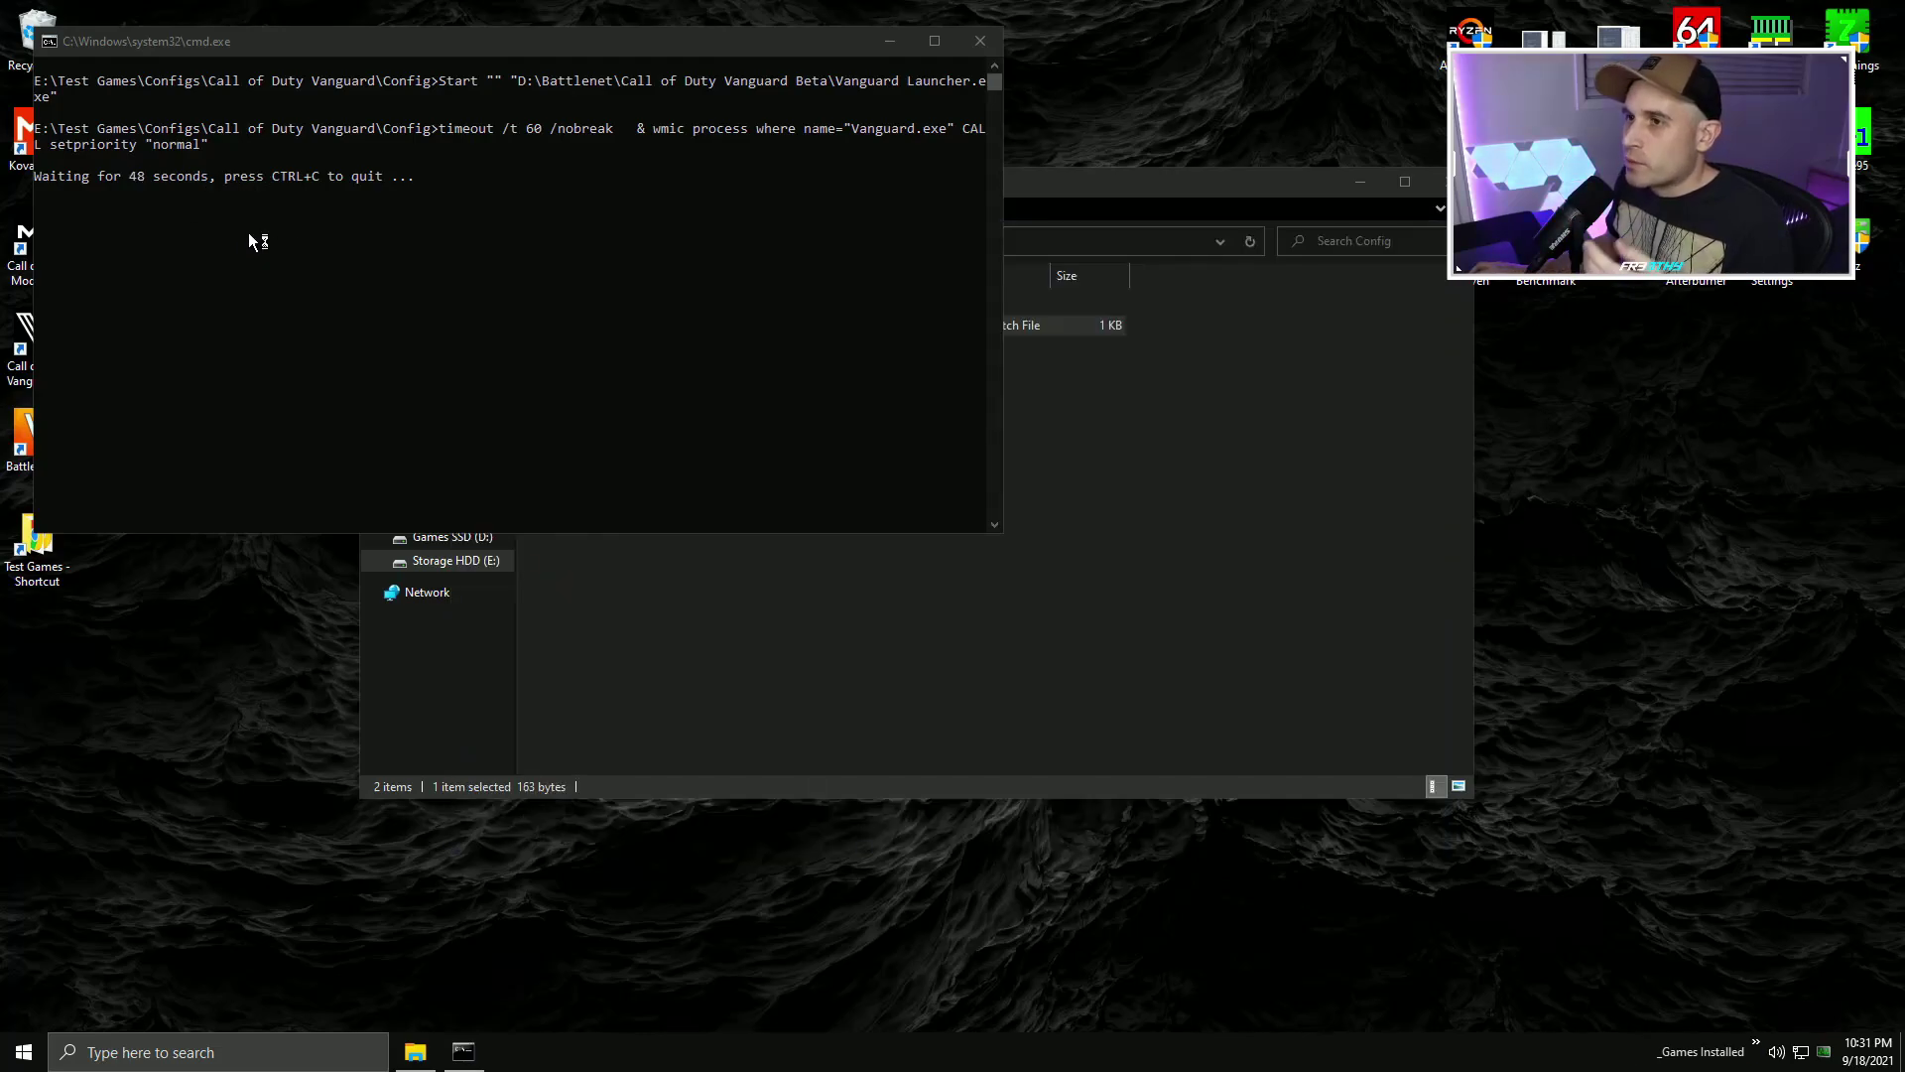
{"action": "left_click", "coordinate": [270, 252]}
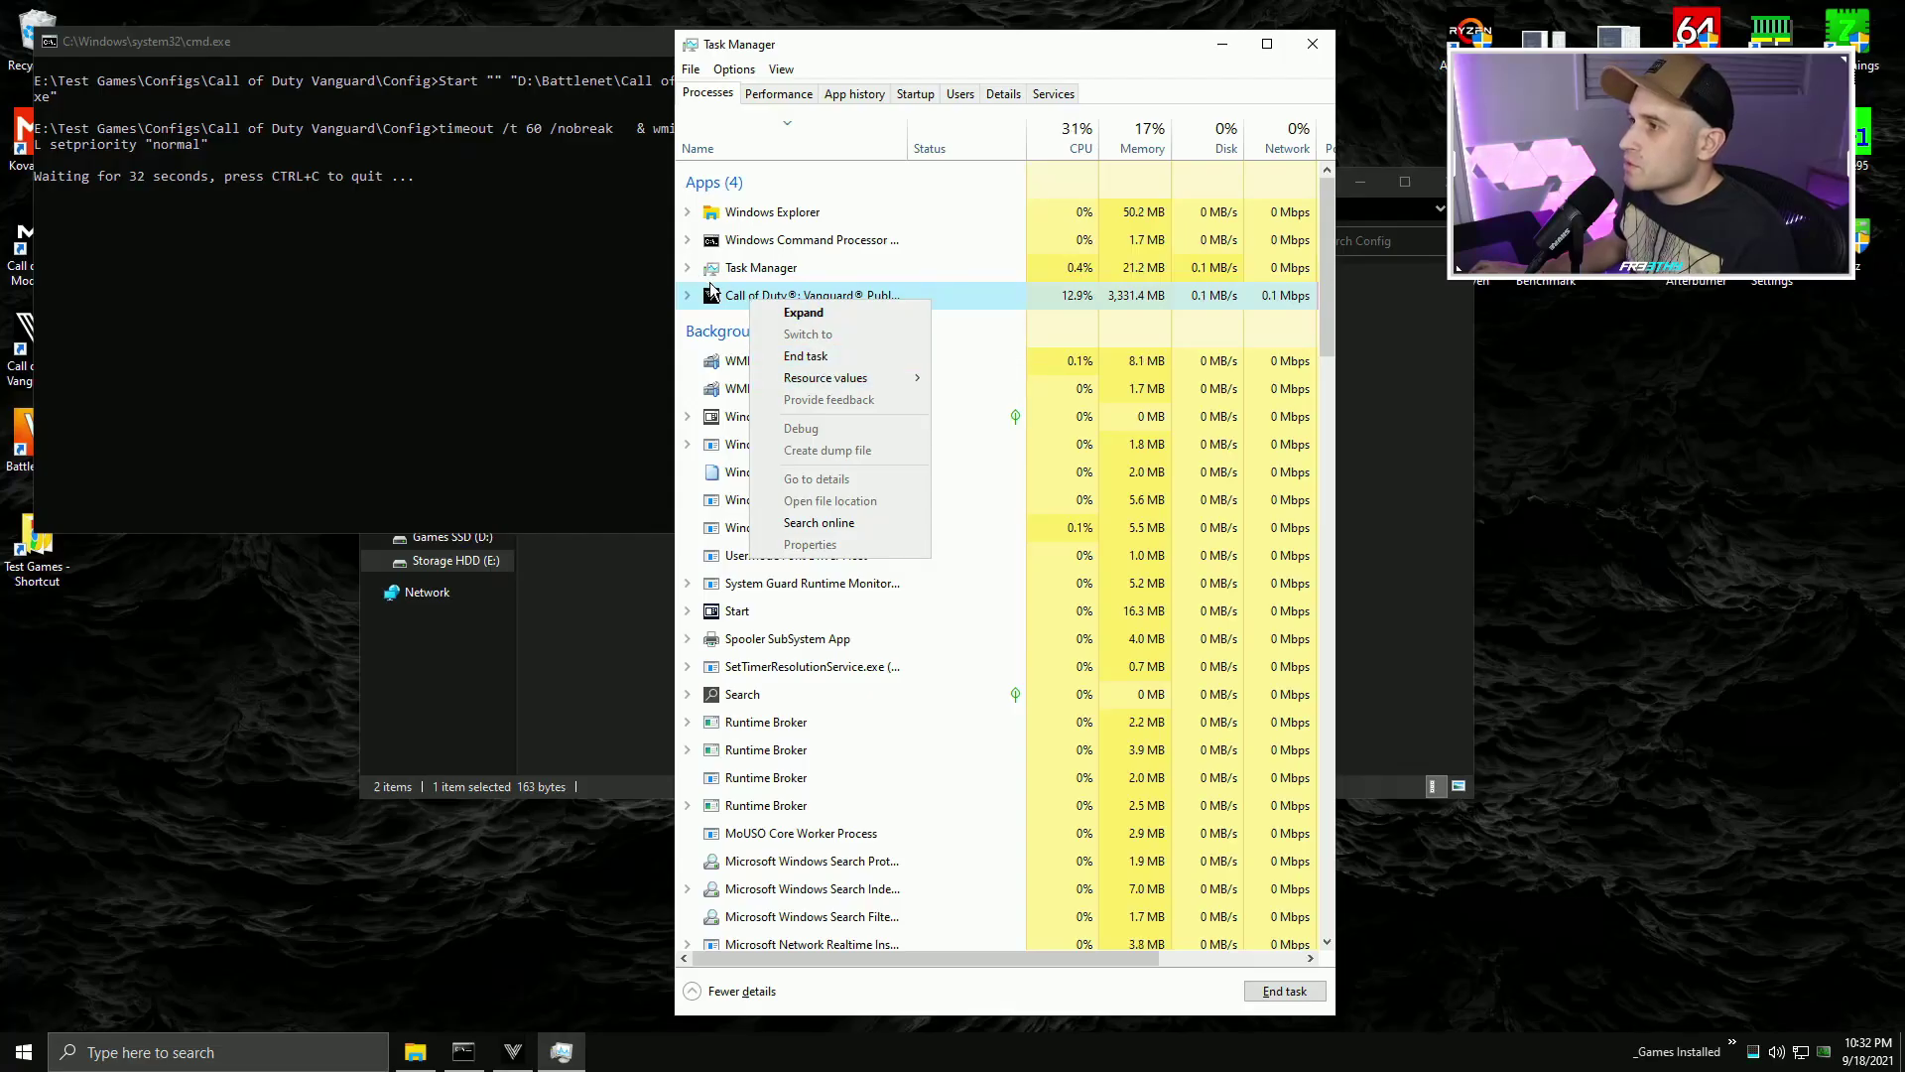
- Find Vanguard.exe in Task Manager's details and check its priority while the batch file's countdown is running
{"action": "left_click", "coordinate": [711, 289]}
{"action": "right_click", "coordinate": [754, 300]}
{"action": "left_click", "coordinate": [738, 303]}
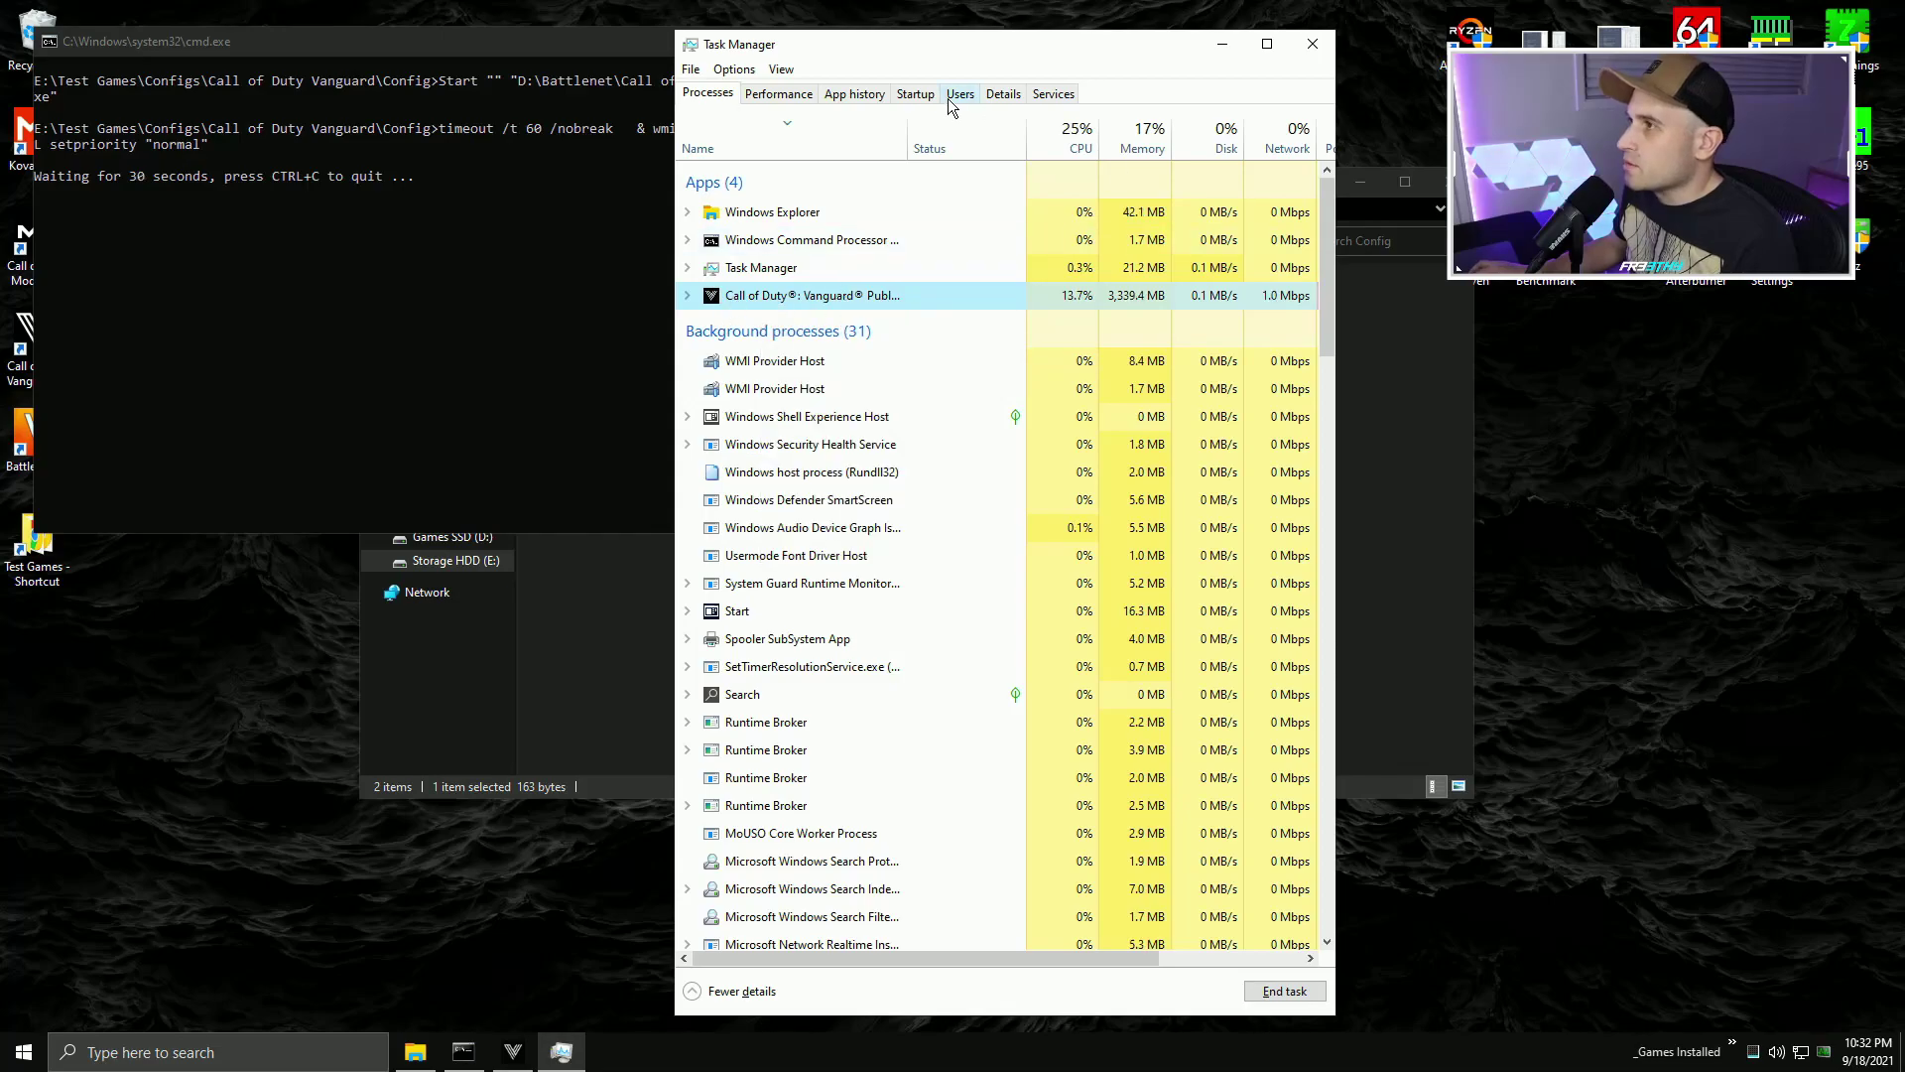
{"action": "left_click", "coordinate": [1003, 93]}
{"action": "right_click", "coordinate": [744, 245]}
{"action": "left_click", "coordinate": [813, 330]}
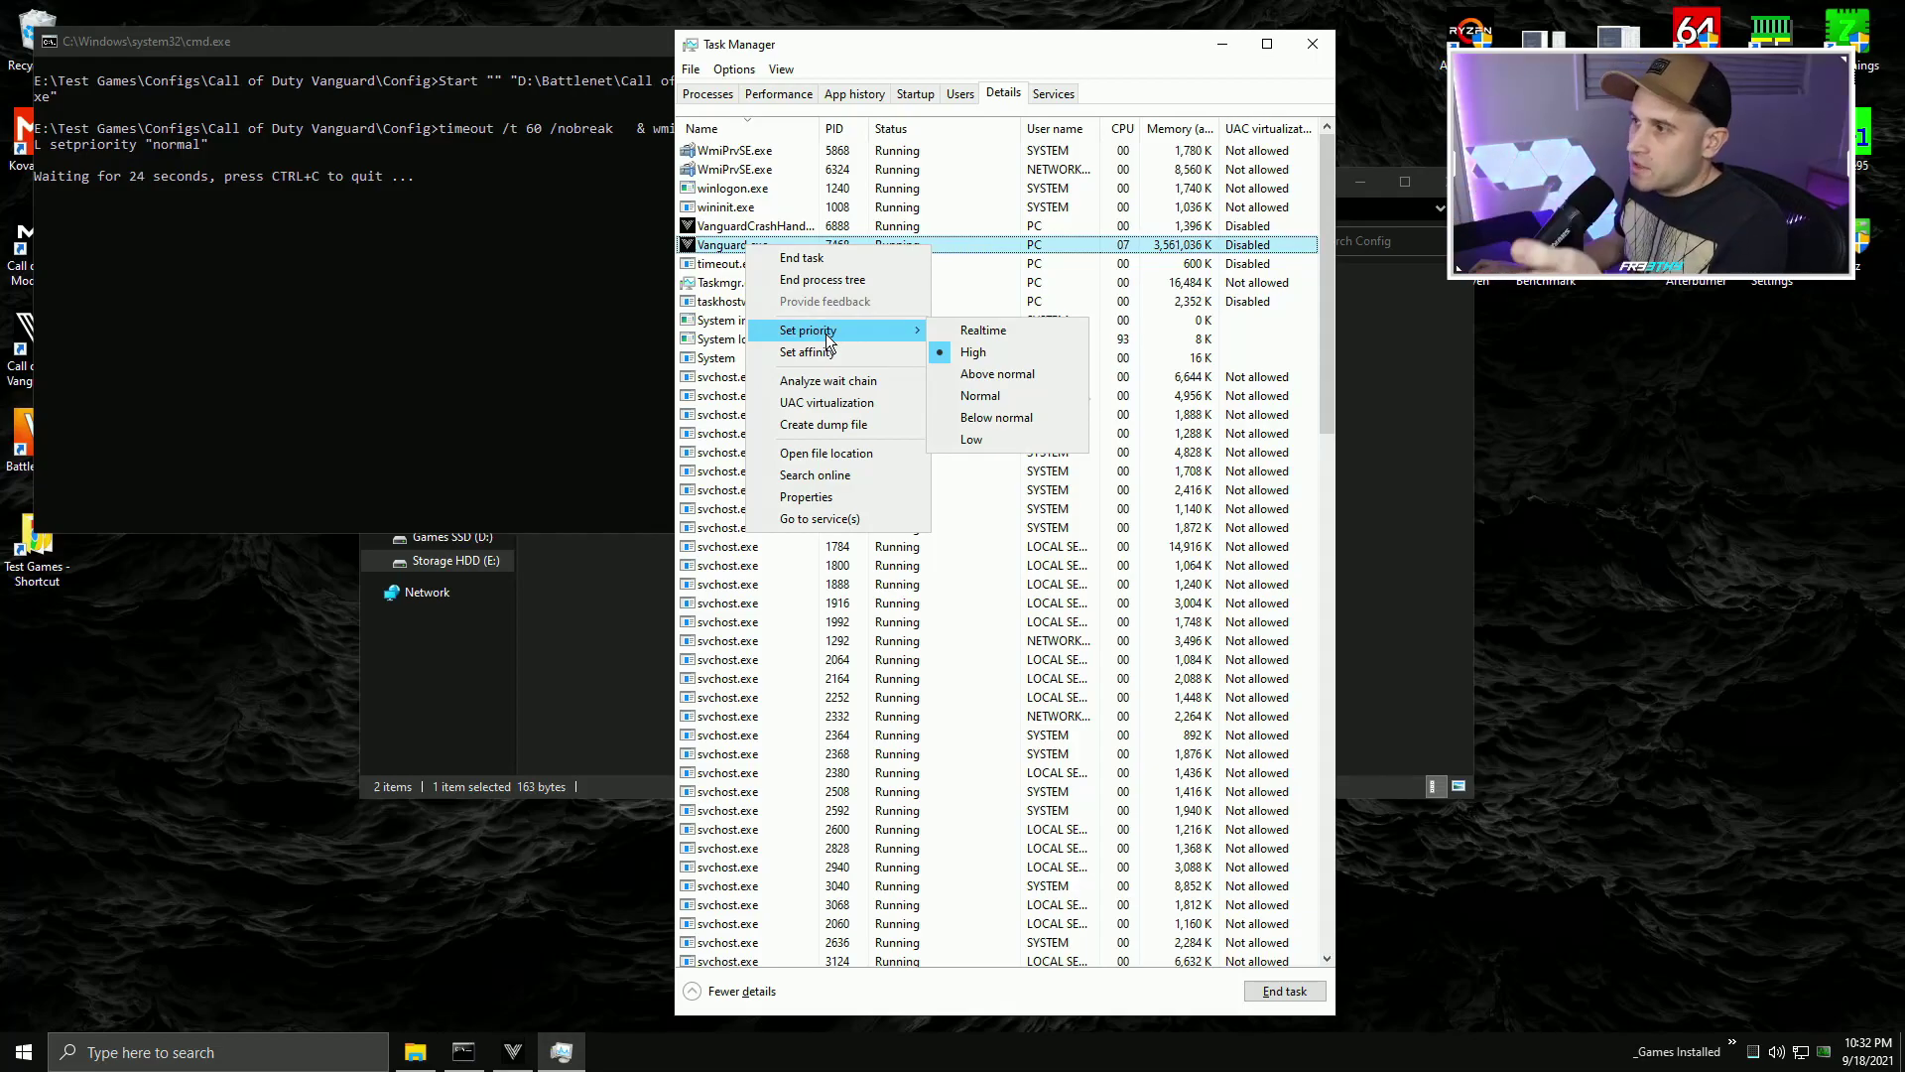
{"action": "left_click", "coordinate": [712, 241]}
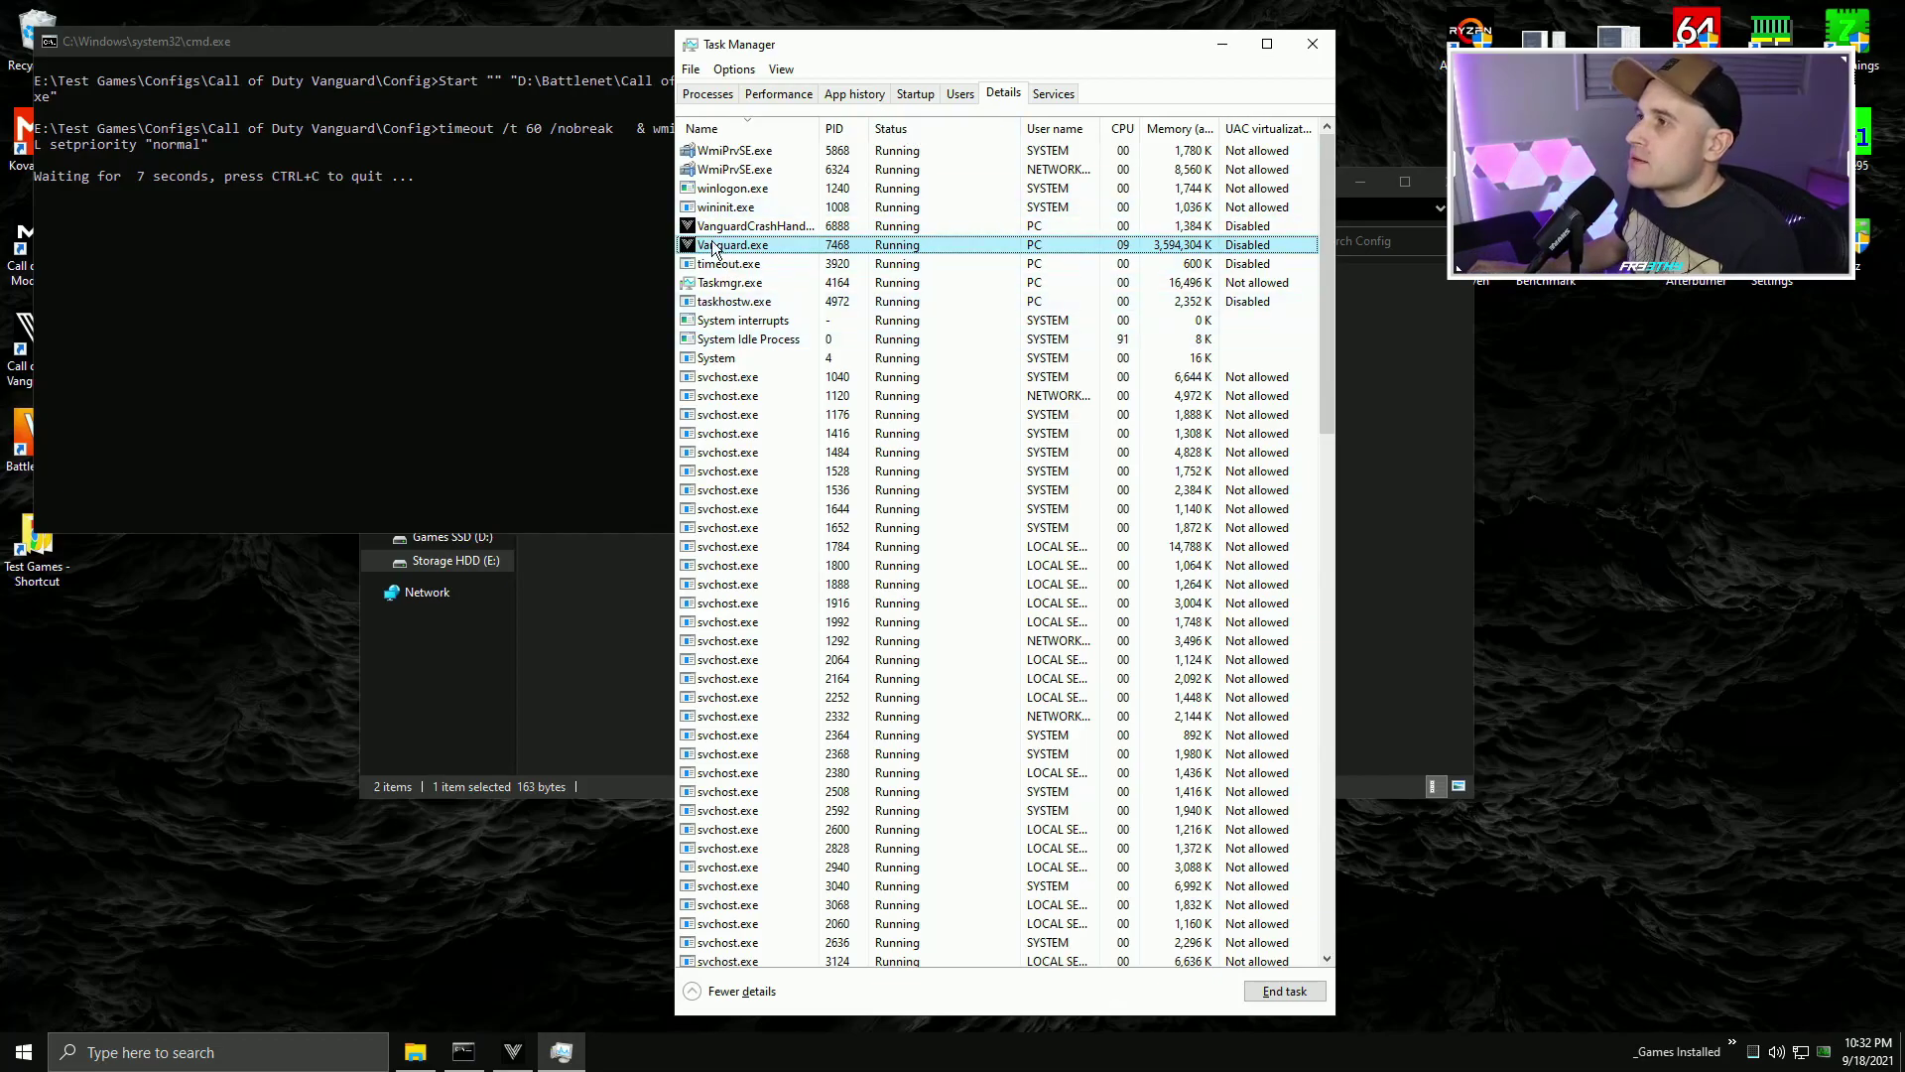
{"action": "right_click", "coordinate": [711, 246]}
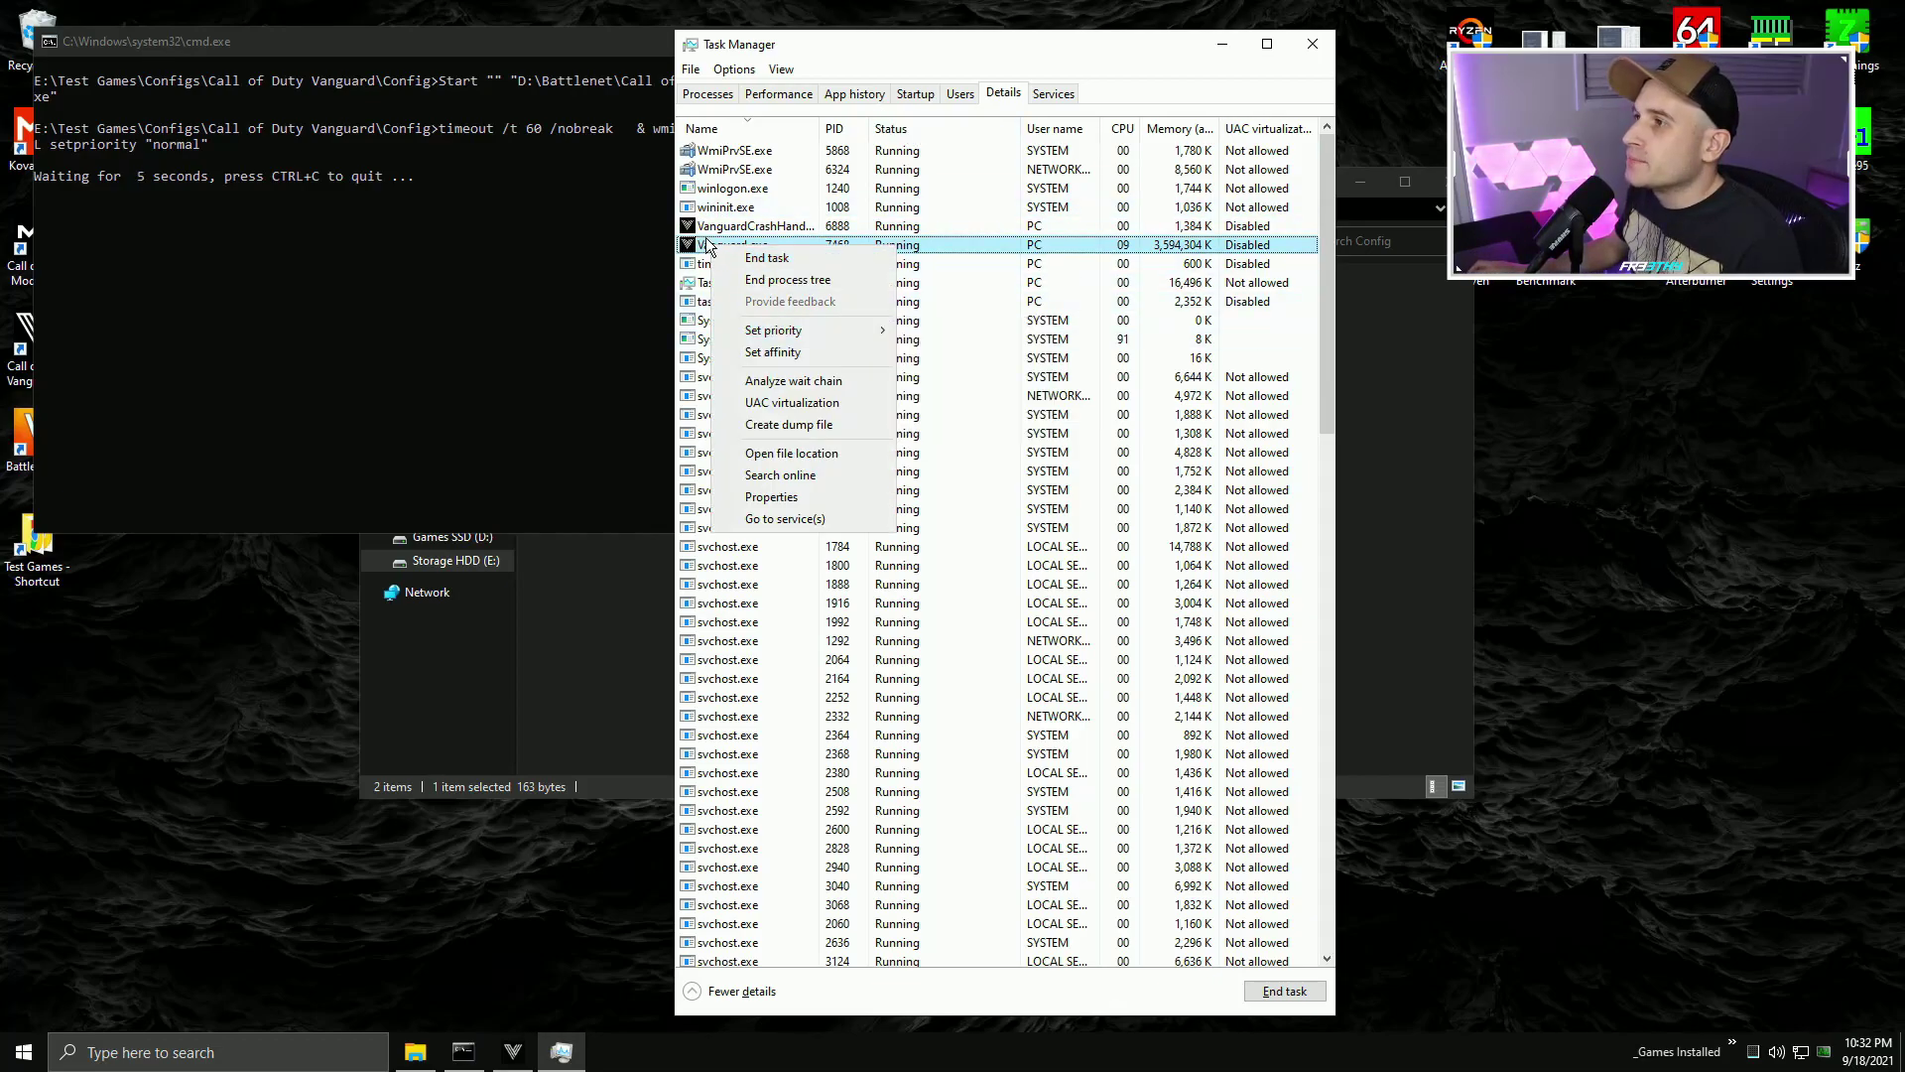
{"action": "left_click", "coordinate": [710, 246]}
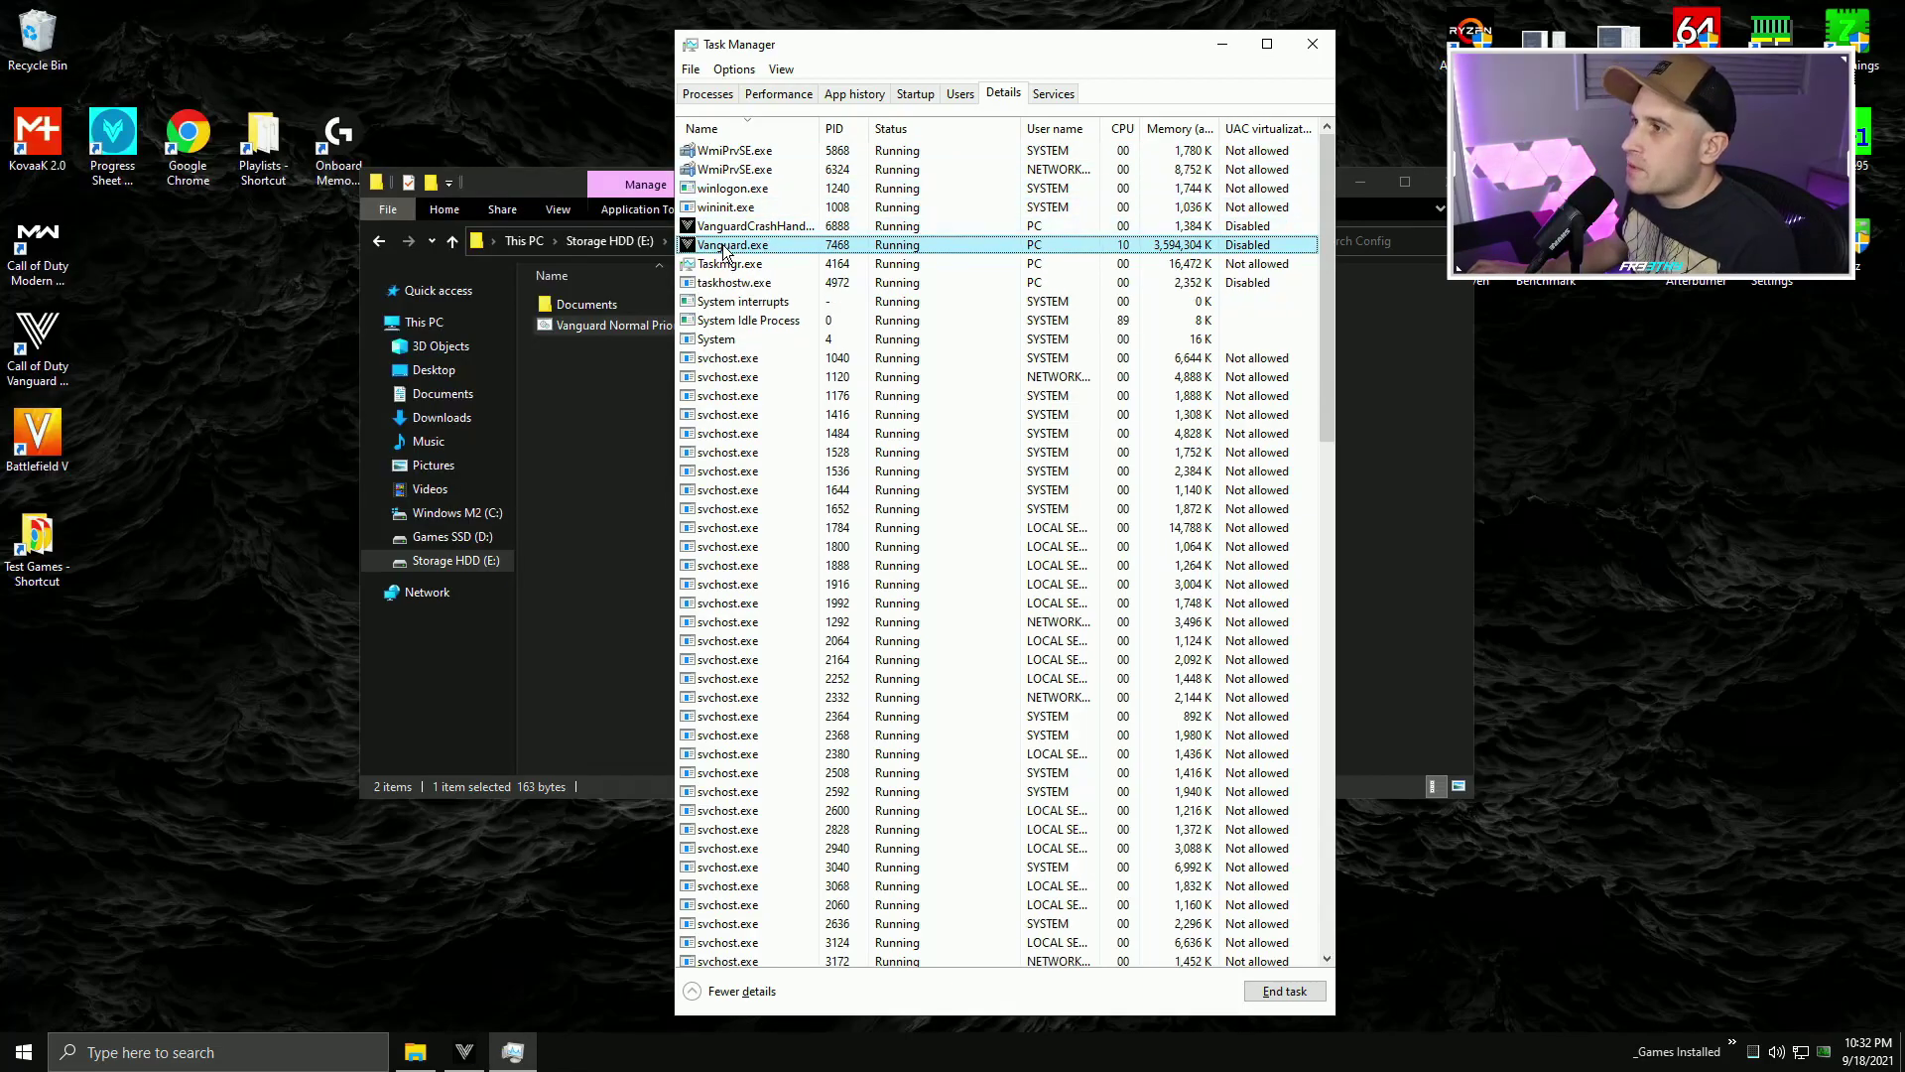
- Check the Vanguard.exe priority again once the batch file has finished, and close Task Manager
{"action": "right_click", "coordinate": [725, 248]}
{"action": "mouse_move", "coordinate": [775, 334]}
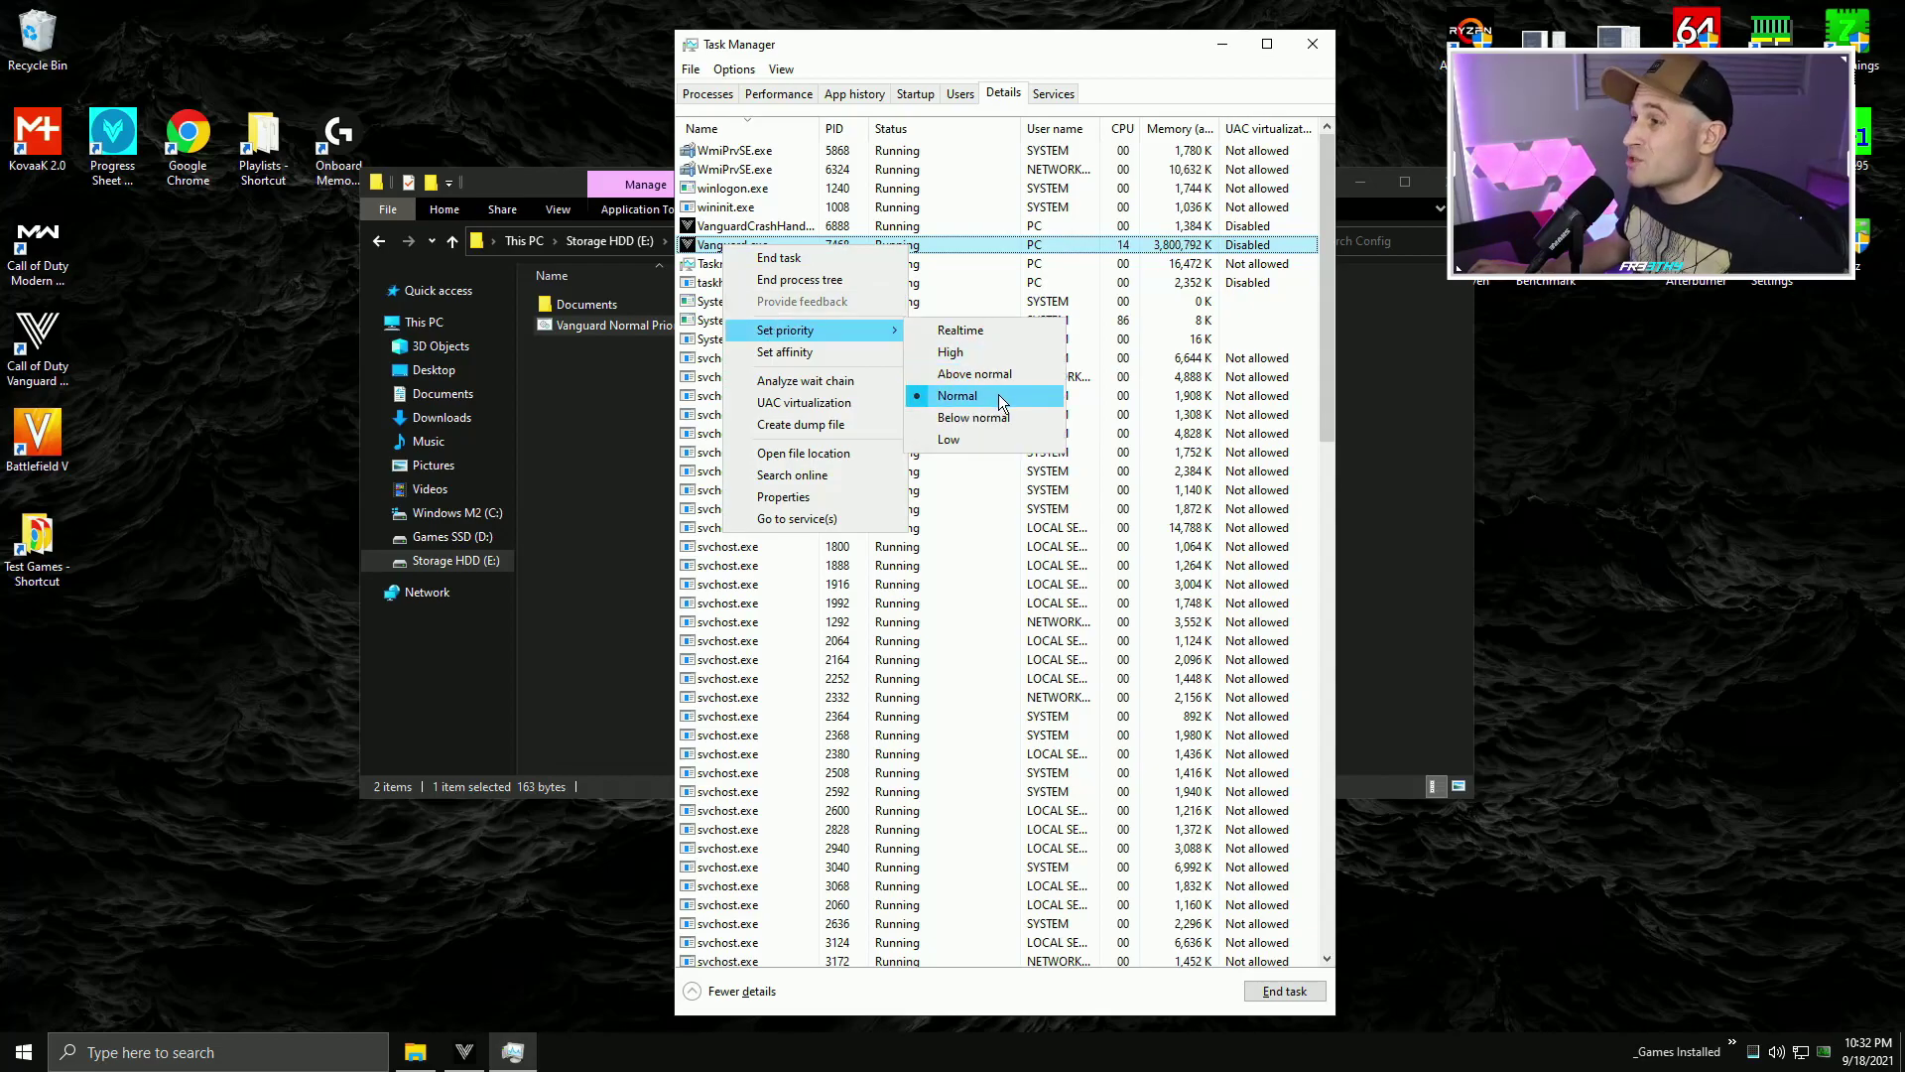
{"action": "left_click", "coordinate": [1048, 50]}
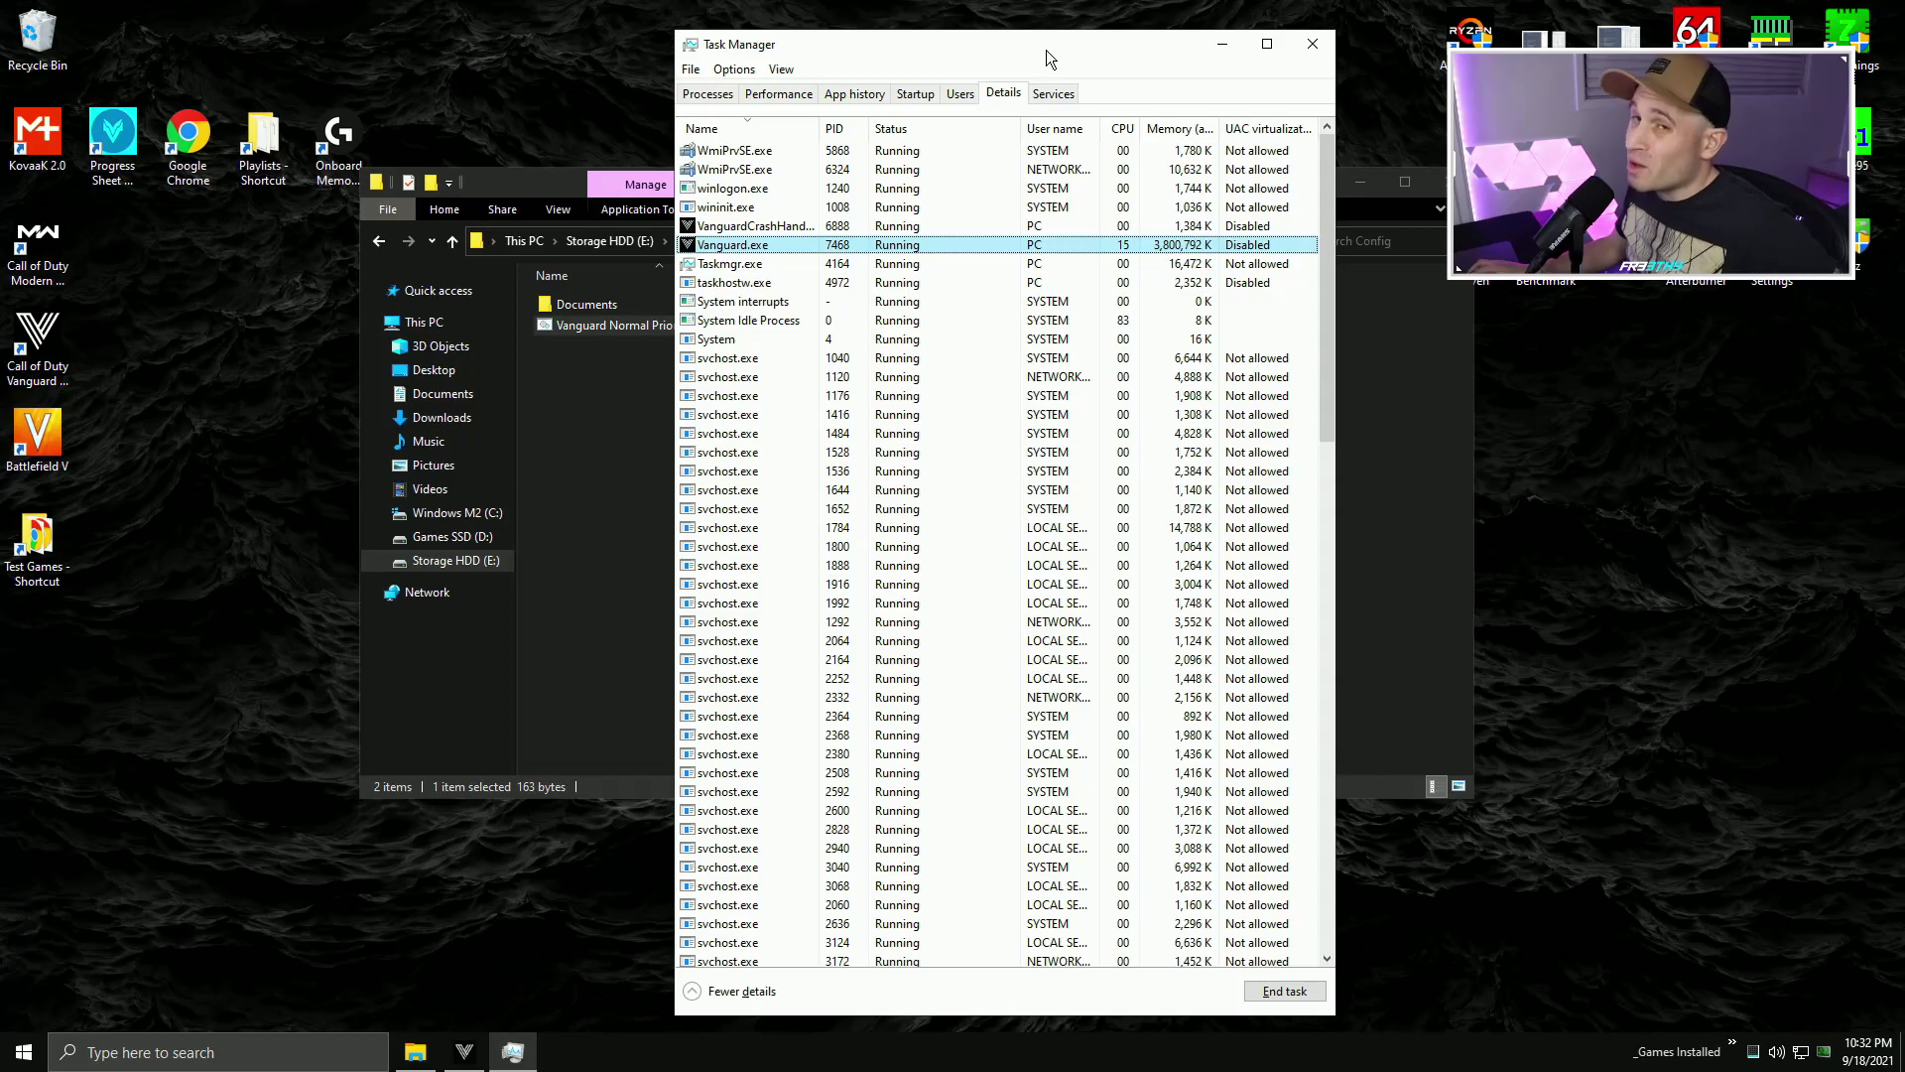
{"action": "left_click", "coordinate": [1313, 44]}
{"action": "left_click", "coordinate": [825, 599]}
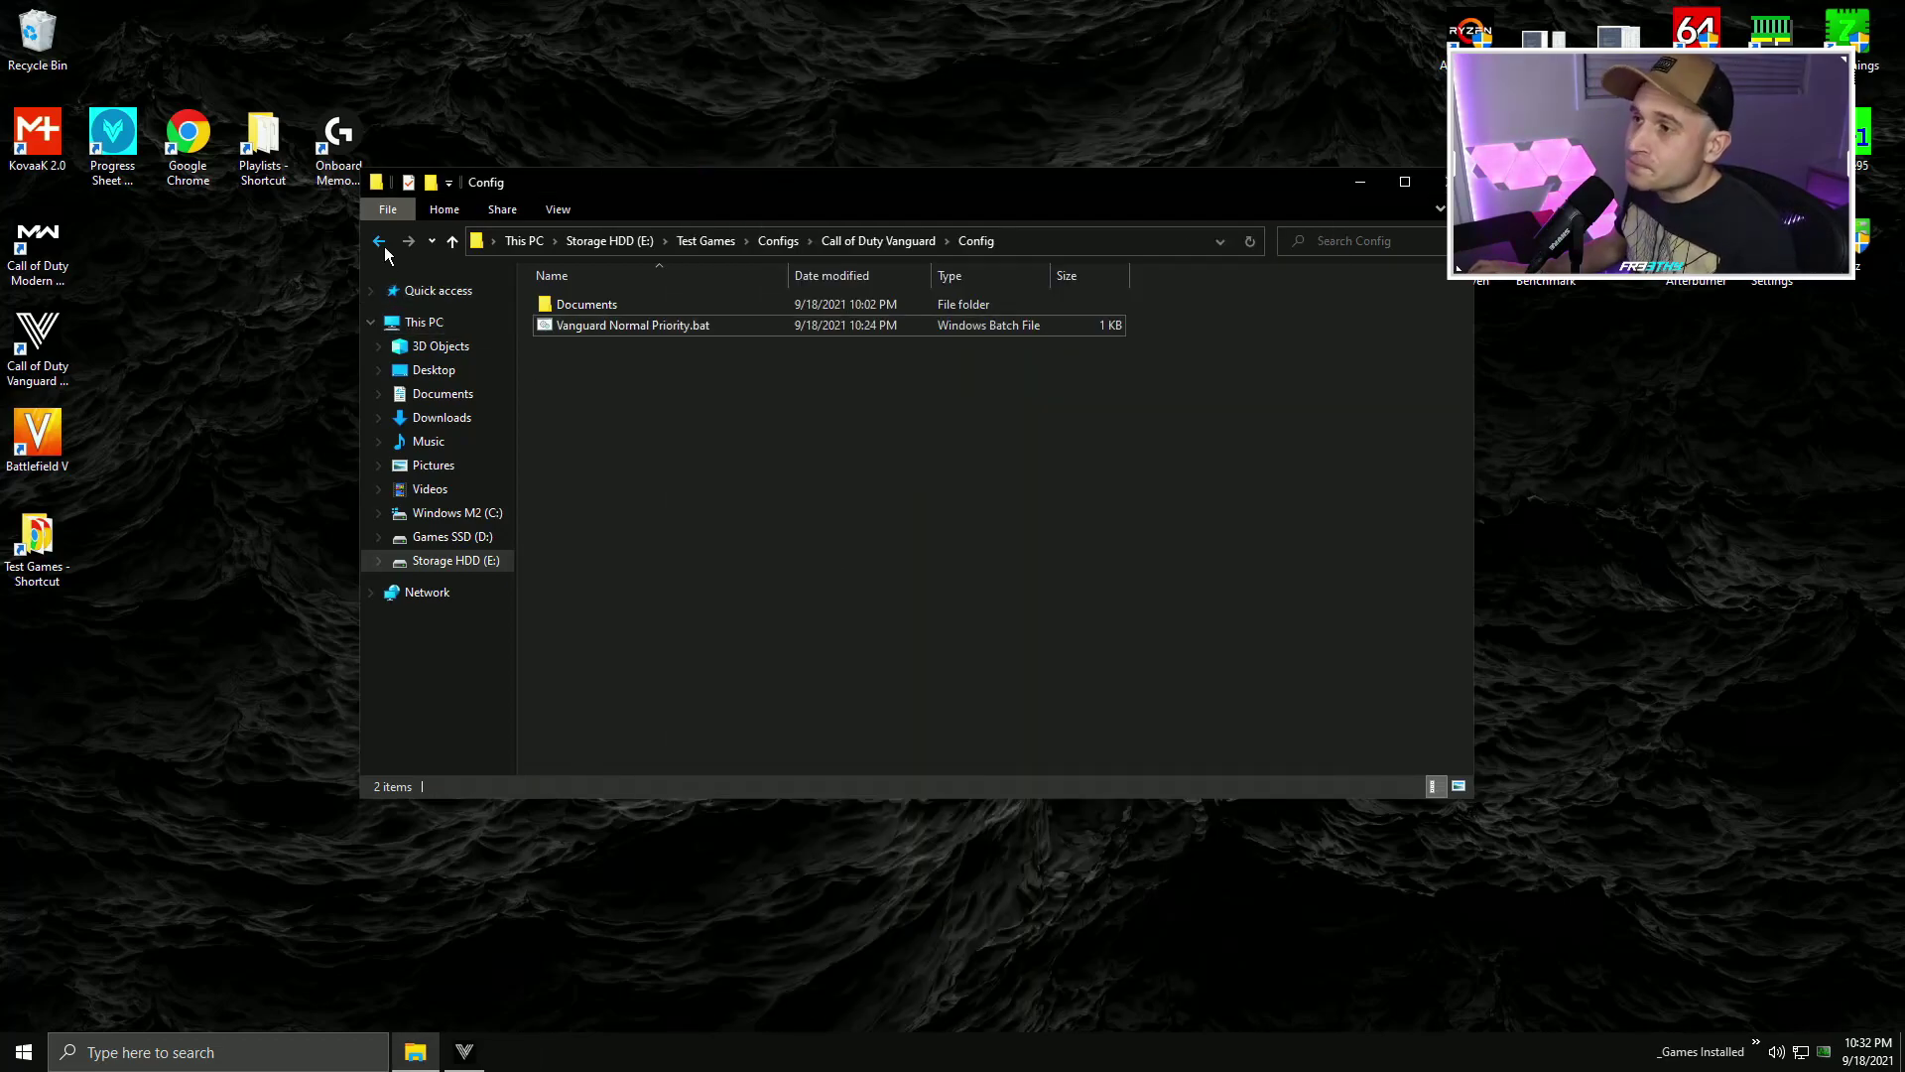
{"action": "left_click", "coordinate": [379, 242]}
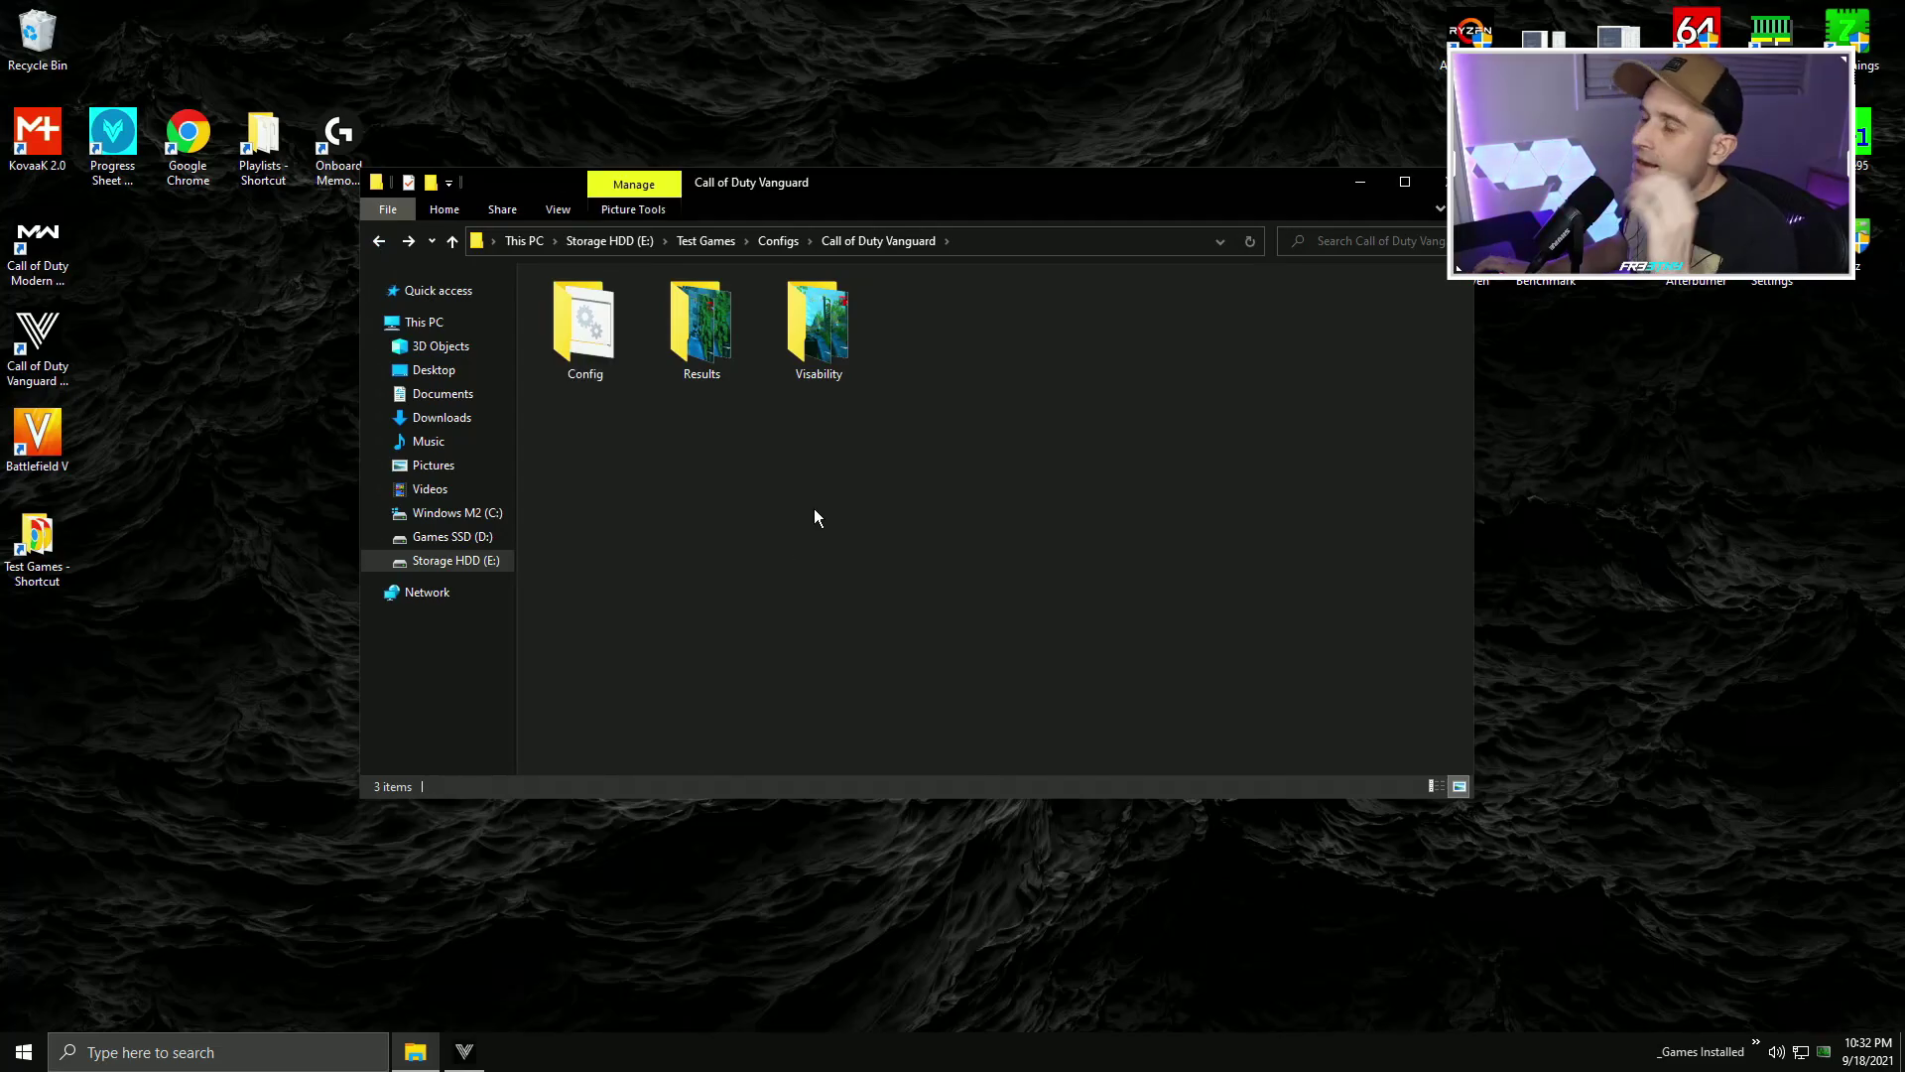
{"action": "double_click", "coordinate": [812, 337]}
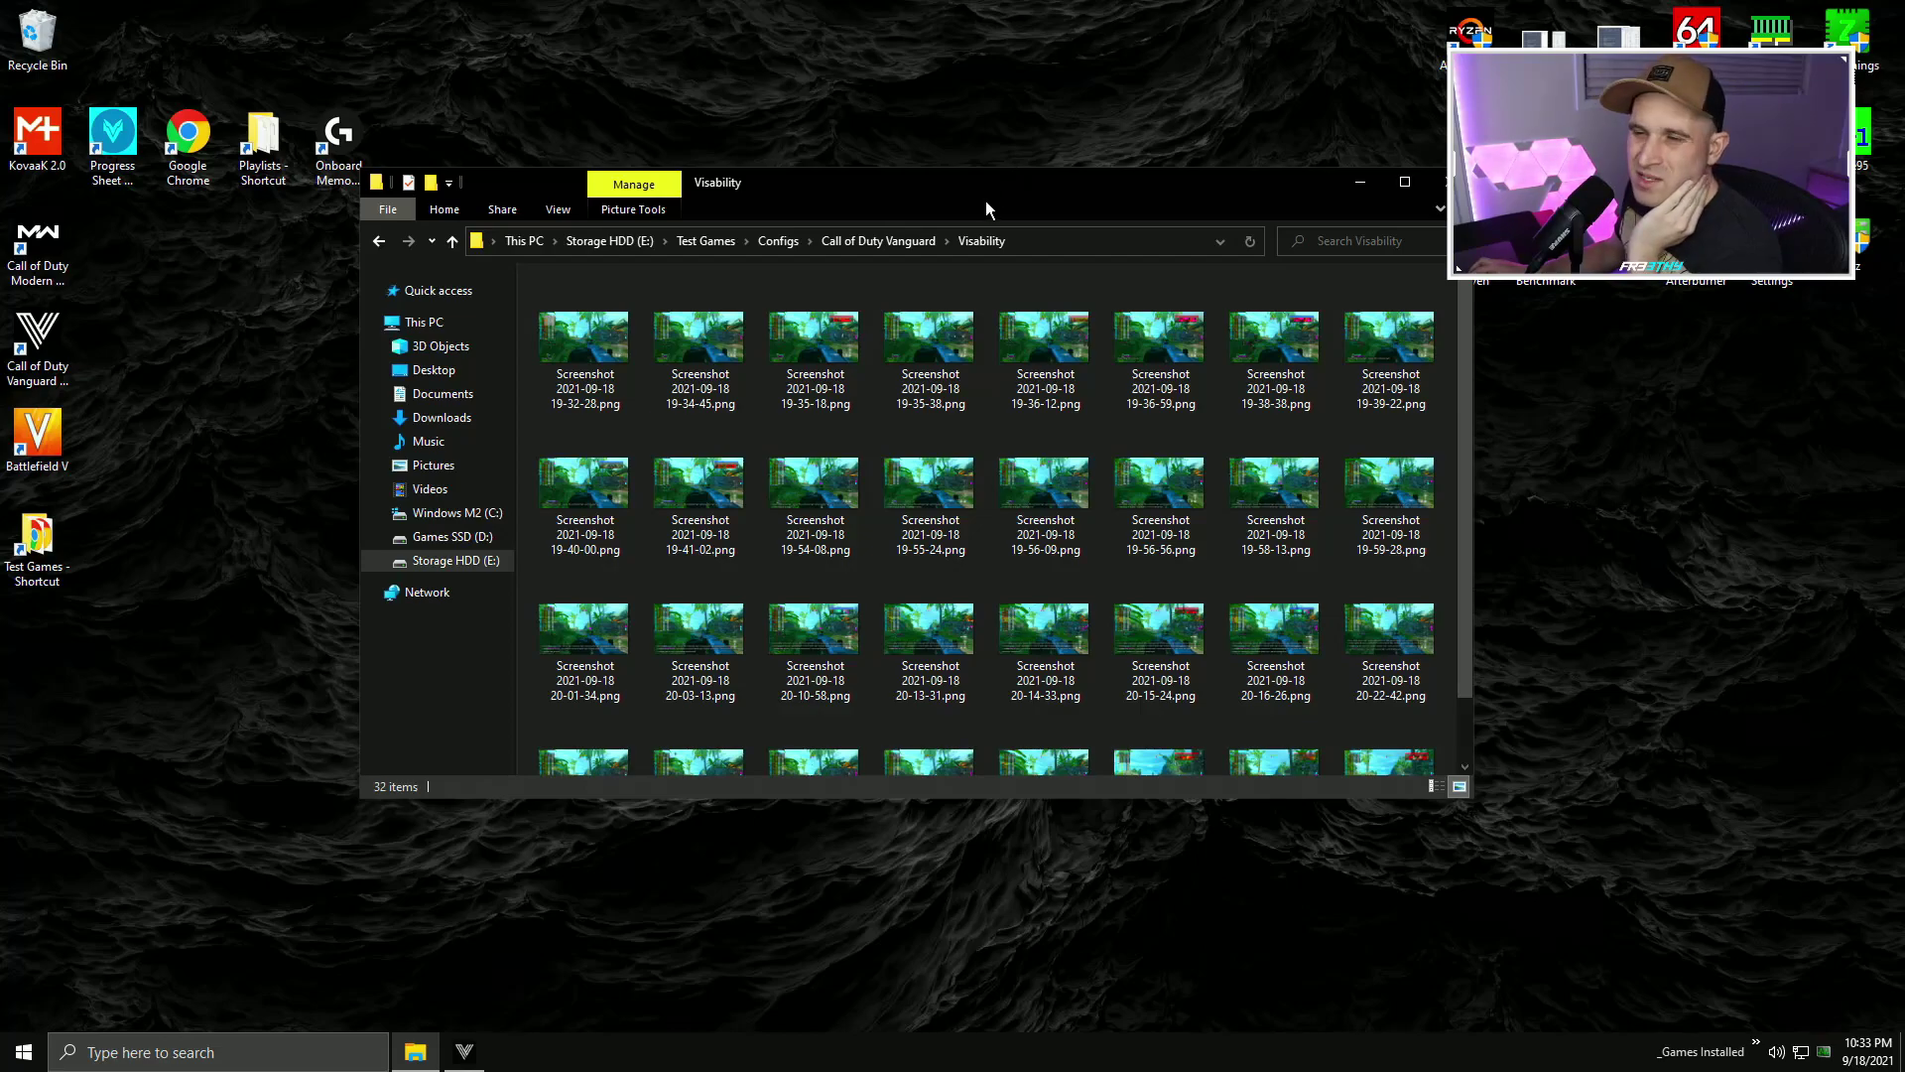
{"action": "double_click", "coordinate": [571, 348]}
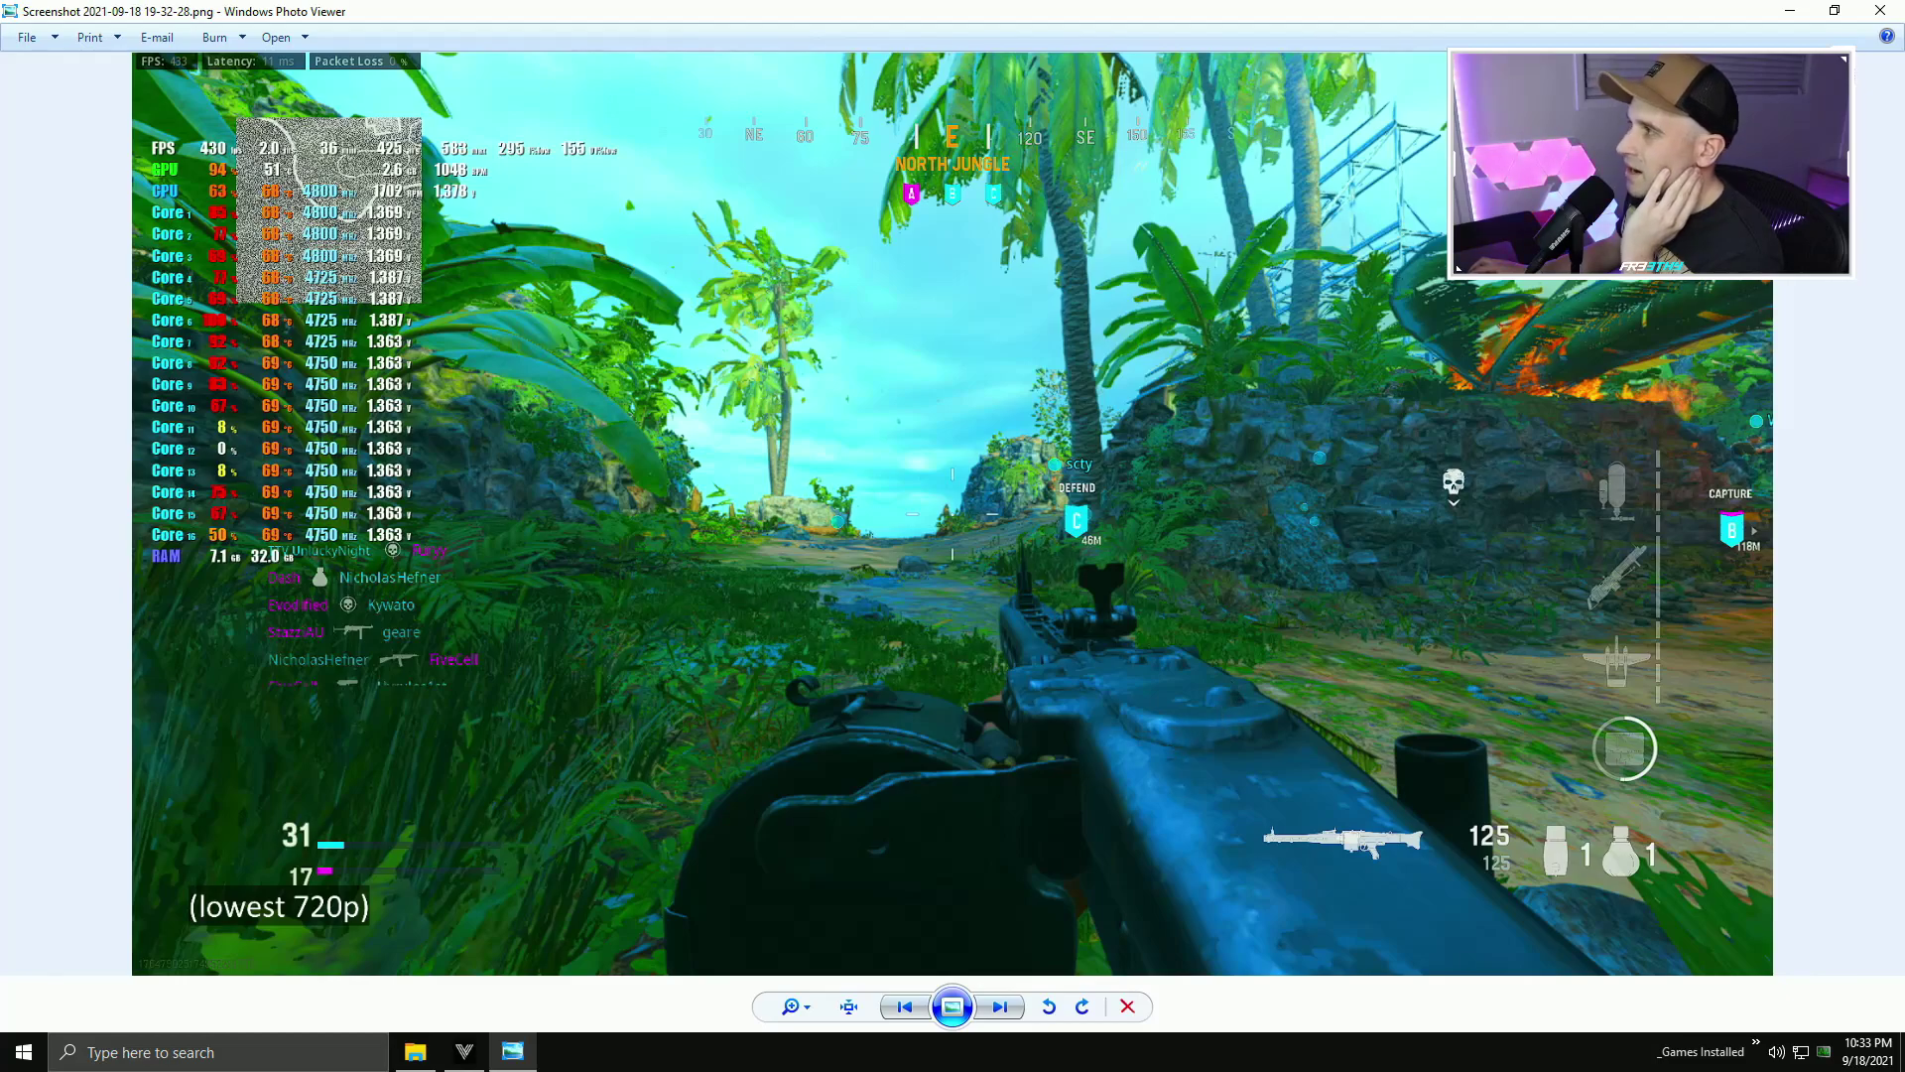
- Compare the lowest-settings screenshots at 720p, 1080p, 1440p and 4K, going up to 4K and back to 720p
{"action": "left_click", "coordinate": [1001, 1007]}
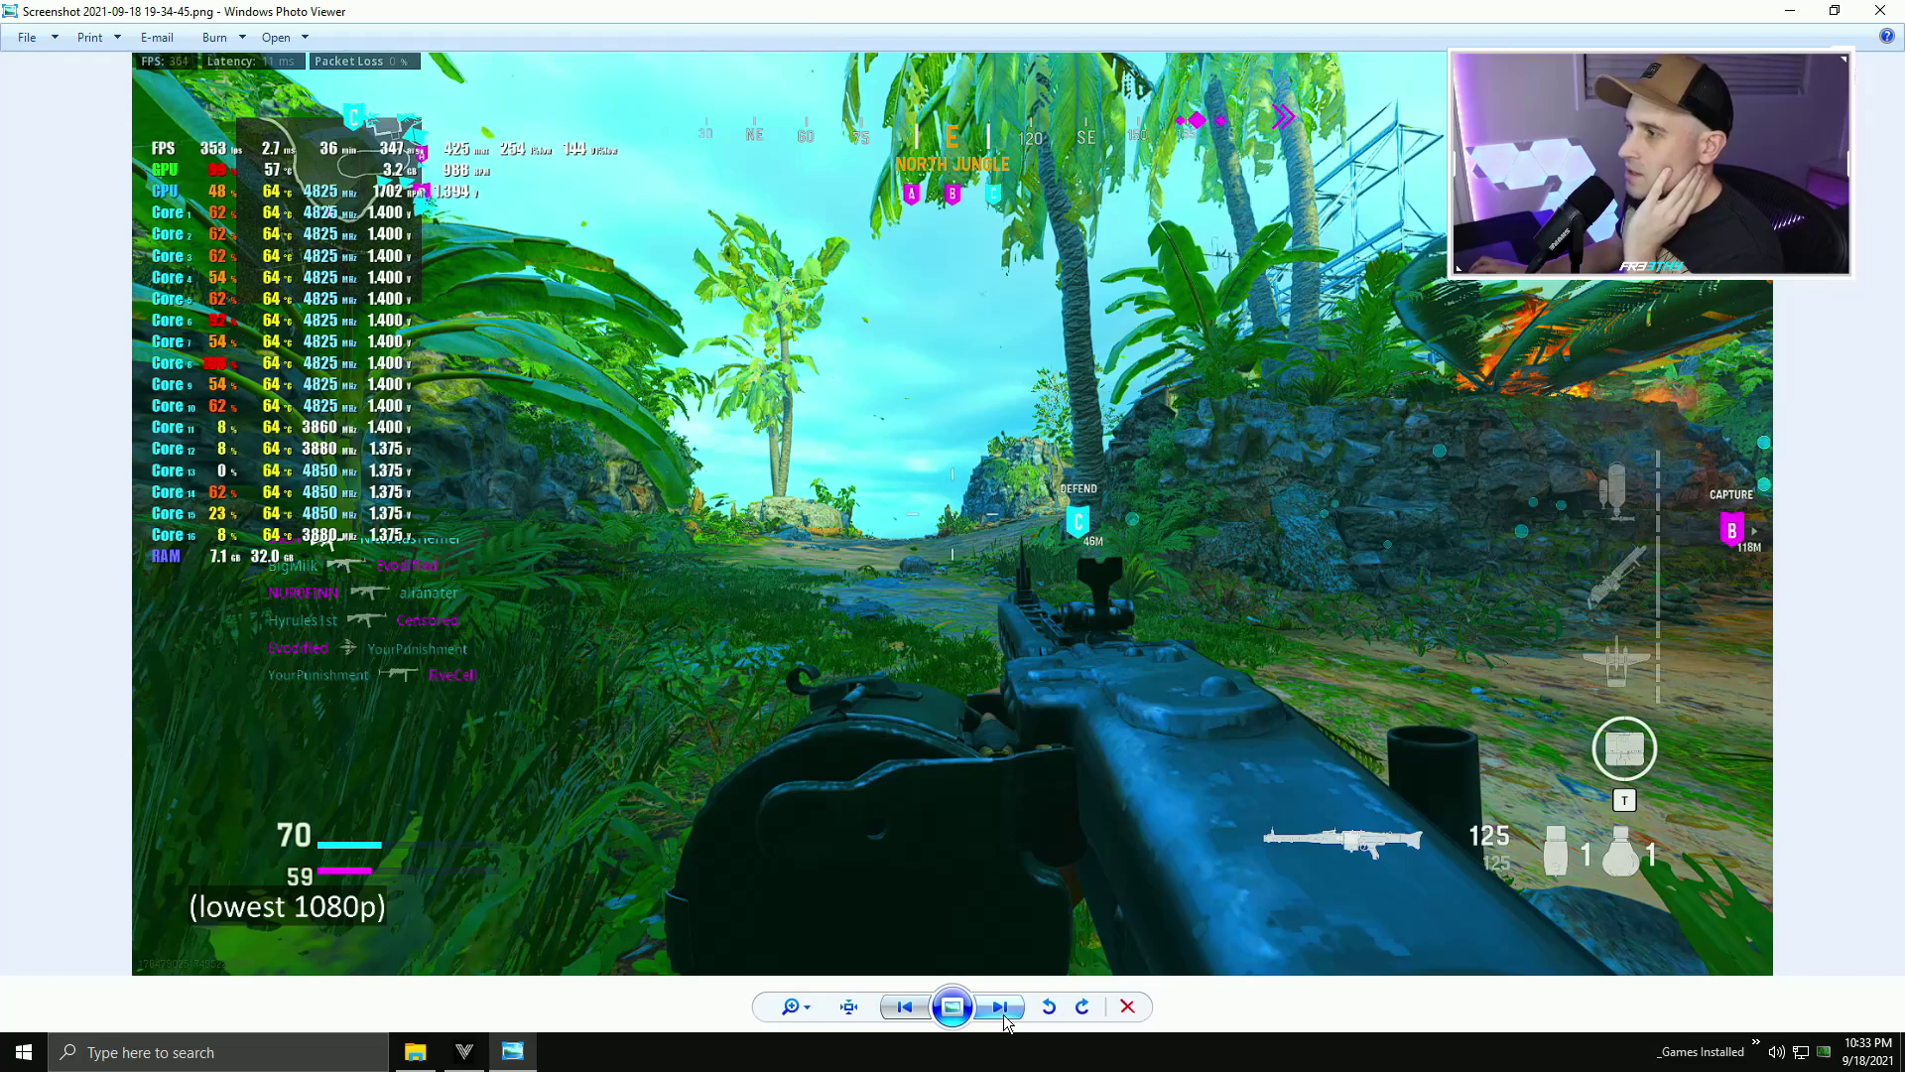
{"action": "left_click", "coordinate": [999, 1022]}
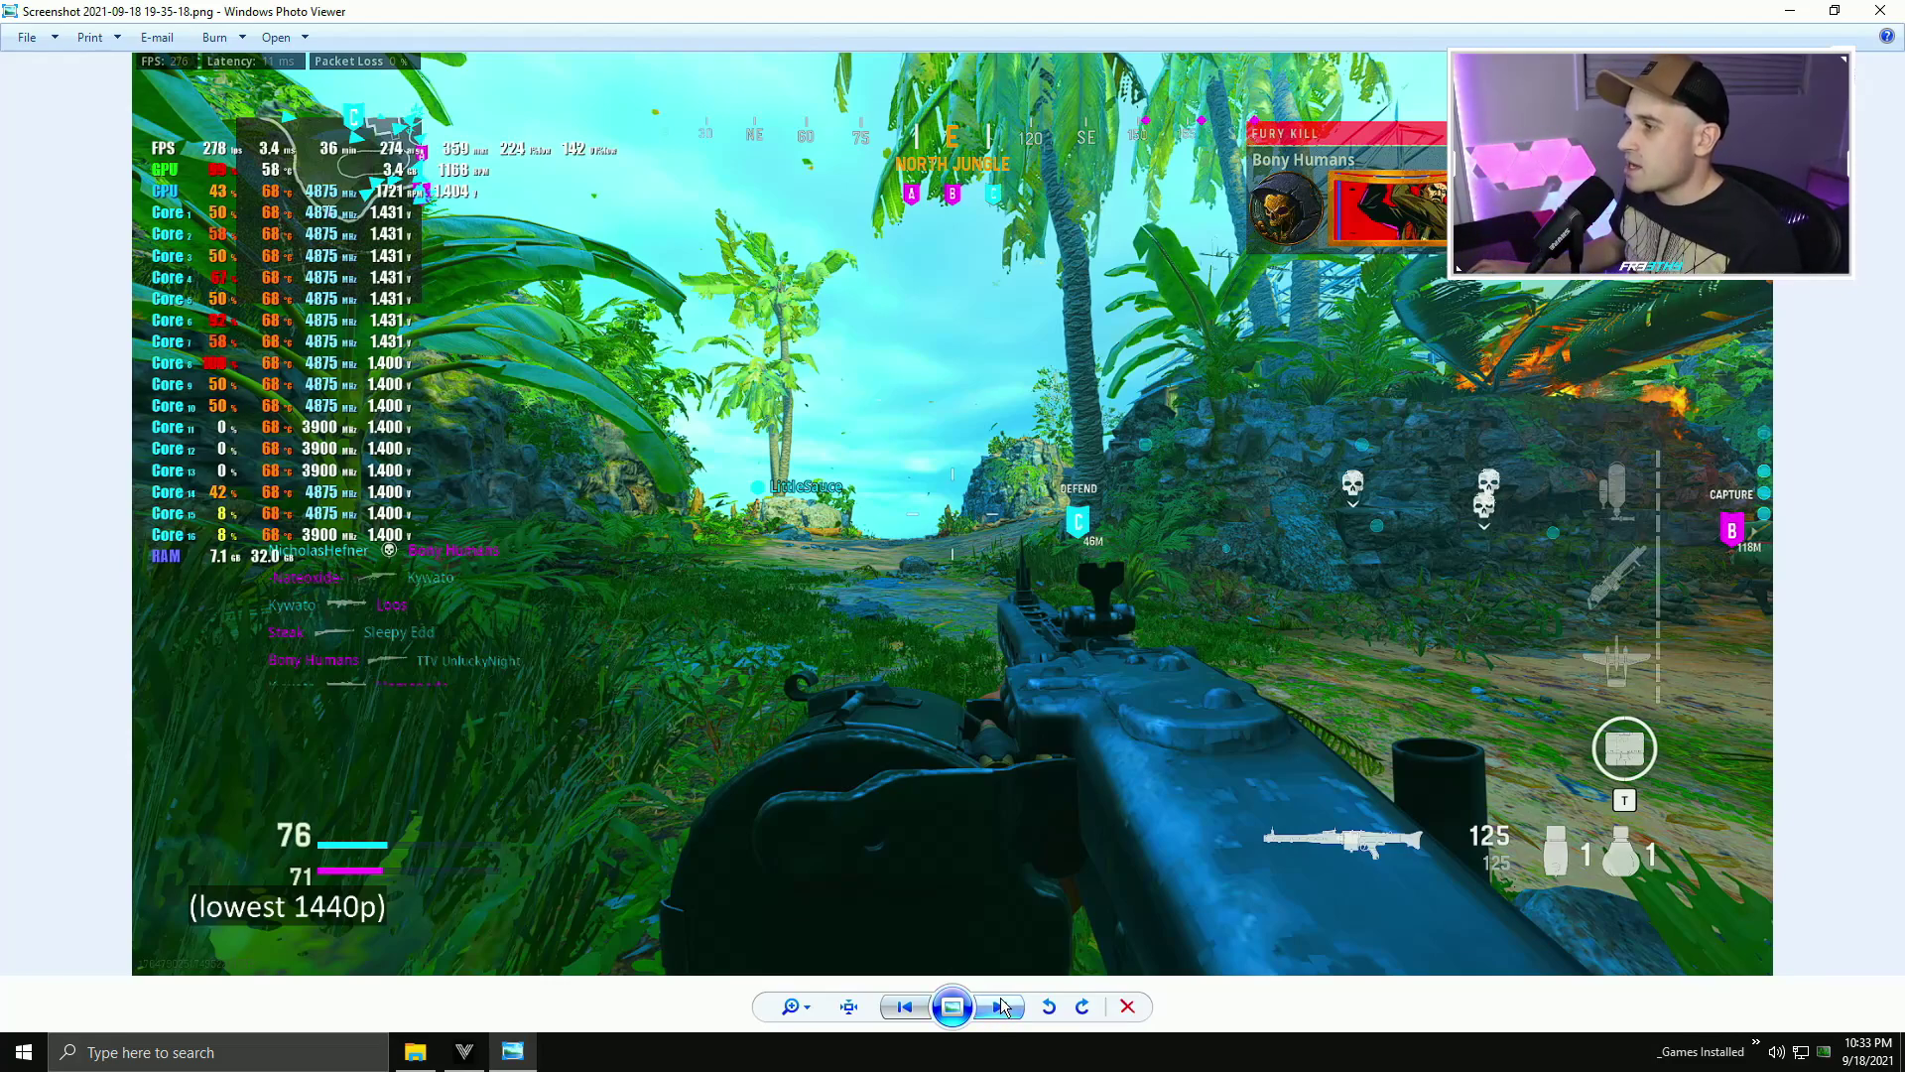
{"action": "left_click", "coordinate": [1001, 1007]}
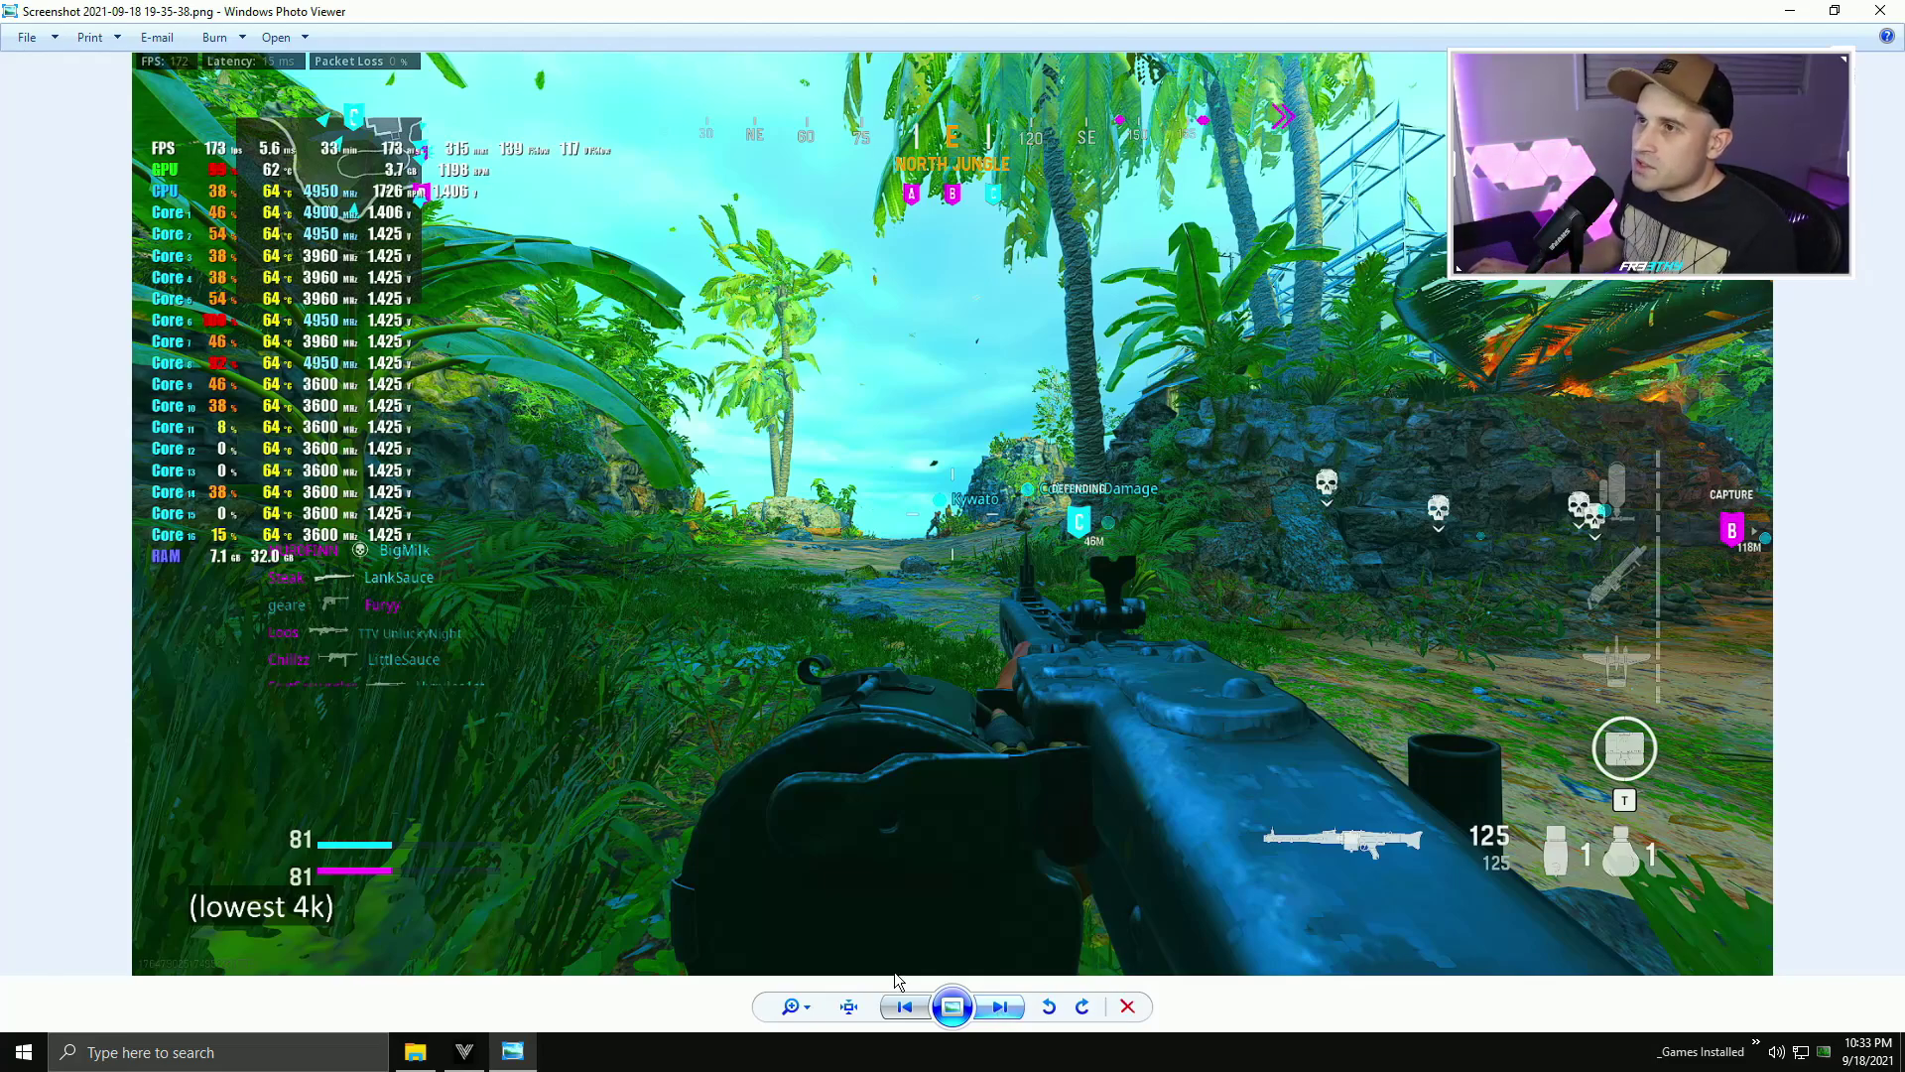
{"action": "left_click", "coordinate": [901, 1006]}
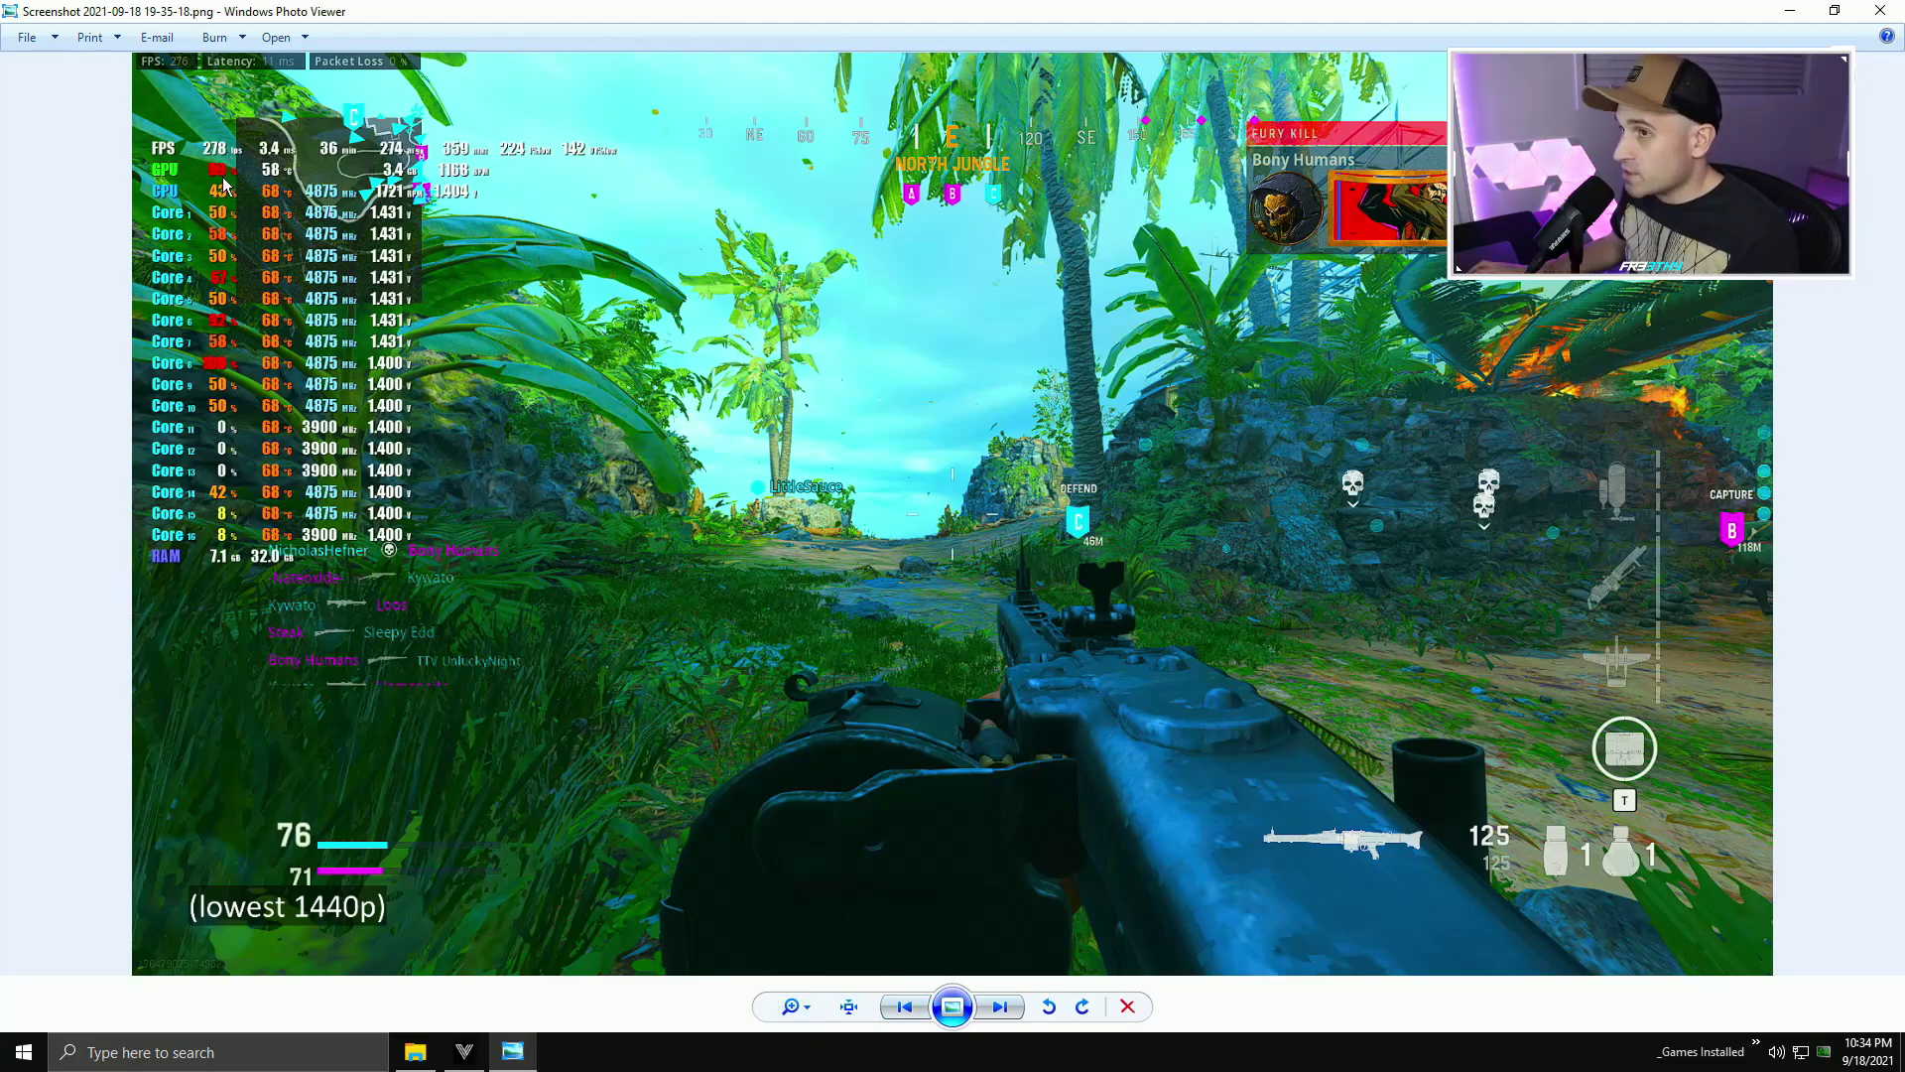
{"action": "left_click", "coordinate": [903, 1006]}
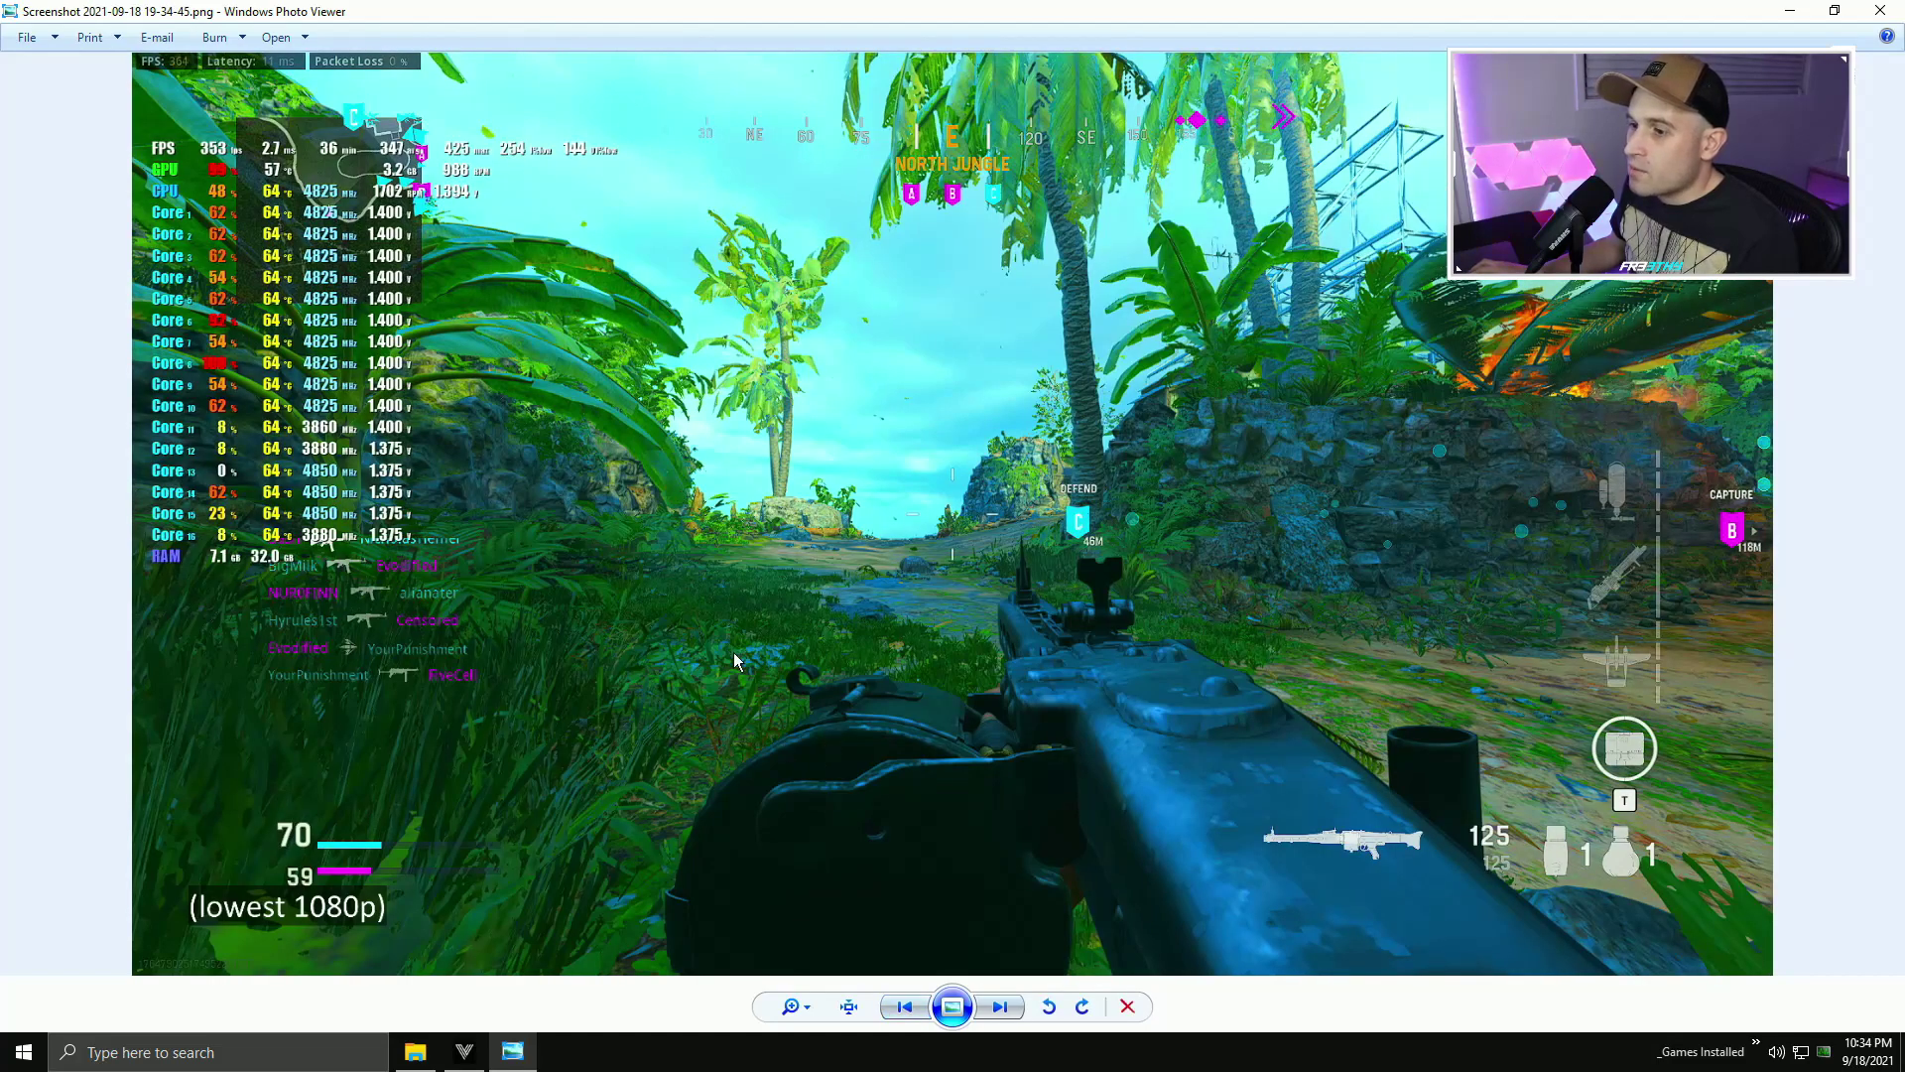
{"action": "left_click", "coordinate": [905, 1006]}
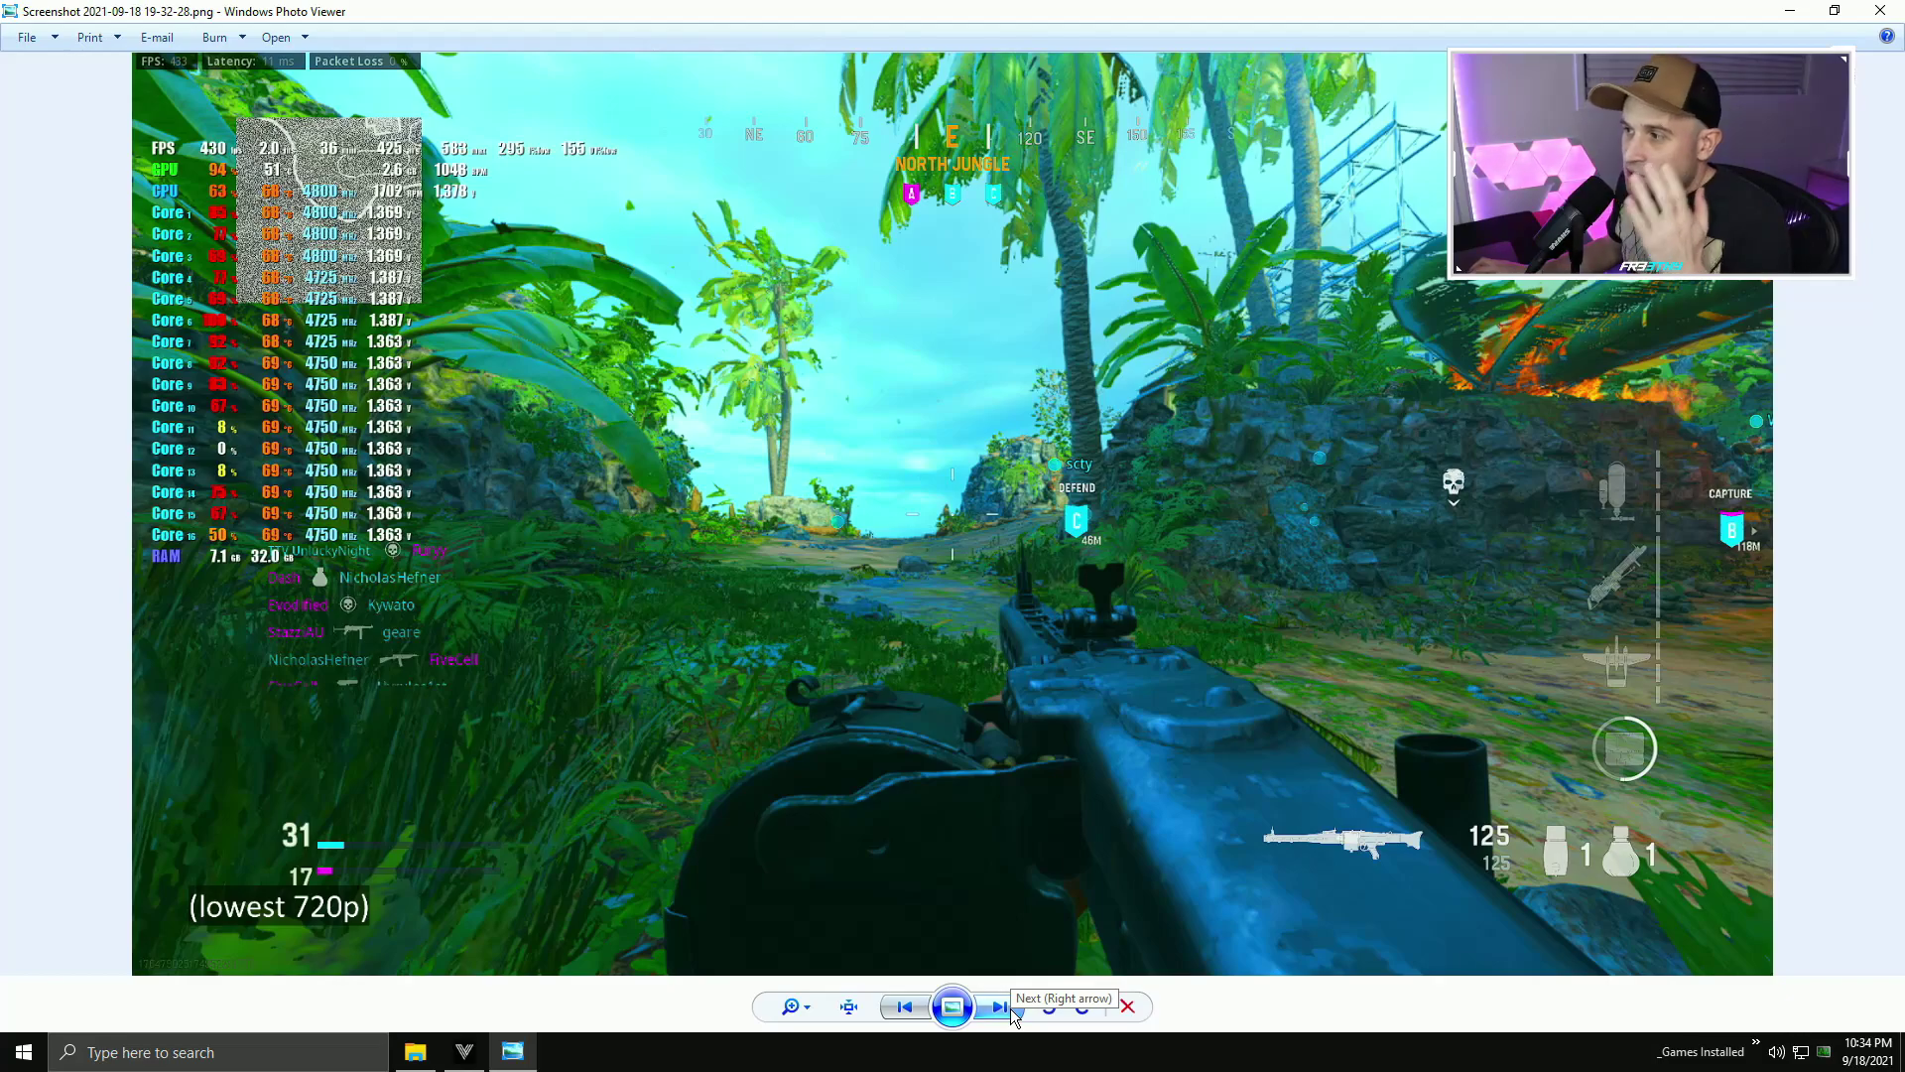
- Go past the resolution screenshots and compare the second lowest 1080p image with the filmic SMAA x2 one
{"action": "left_click", "coordinate": [1002, 1018]}
{"action": "left_click", "coordinate": [1002, 1019]}
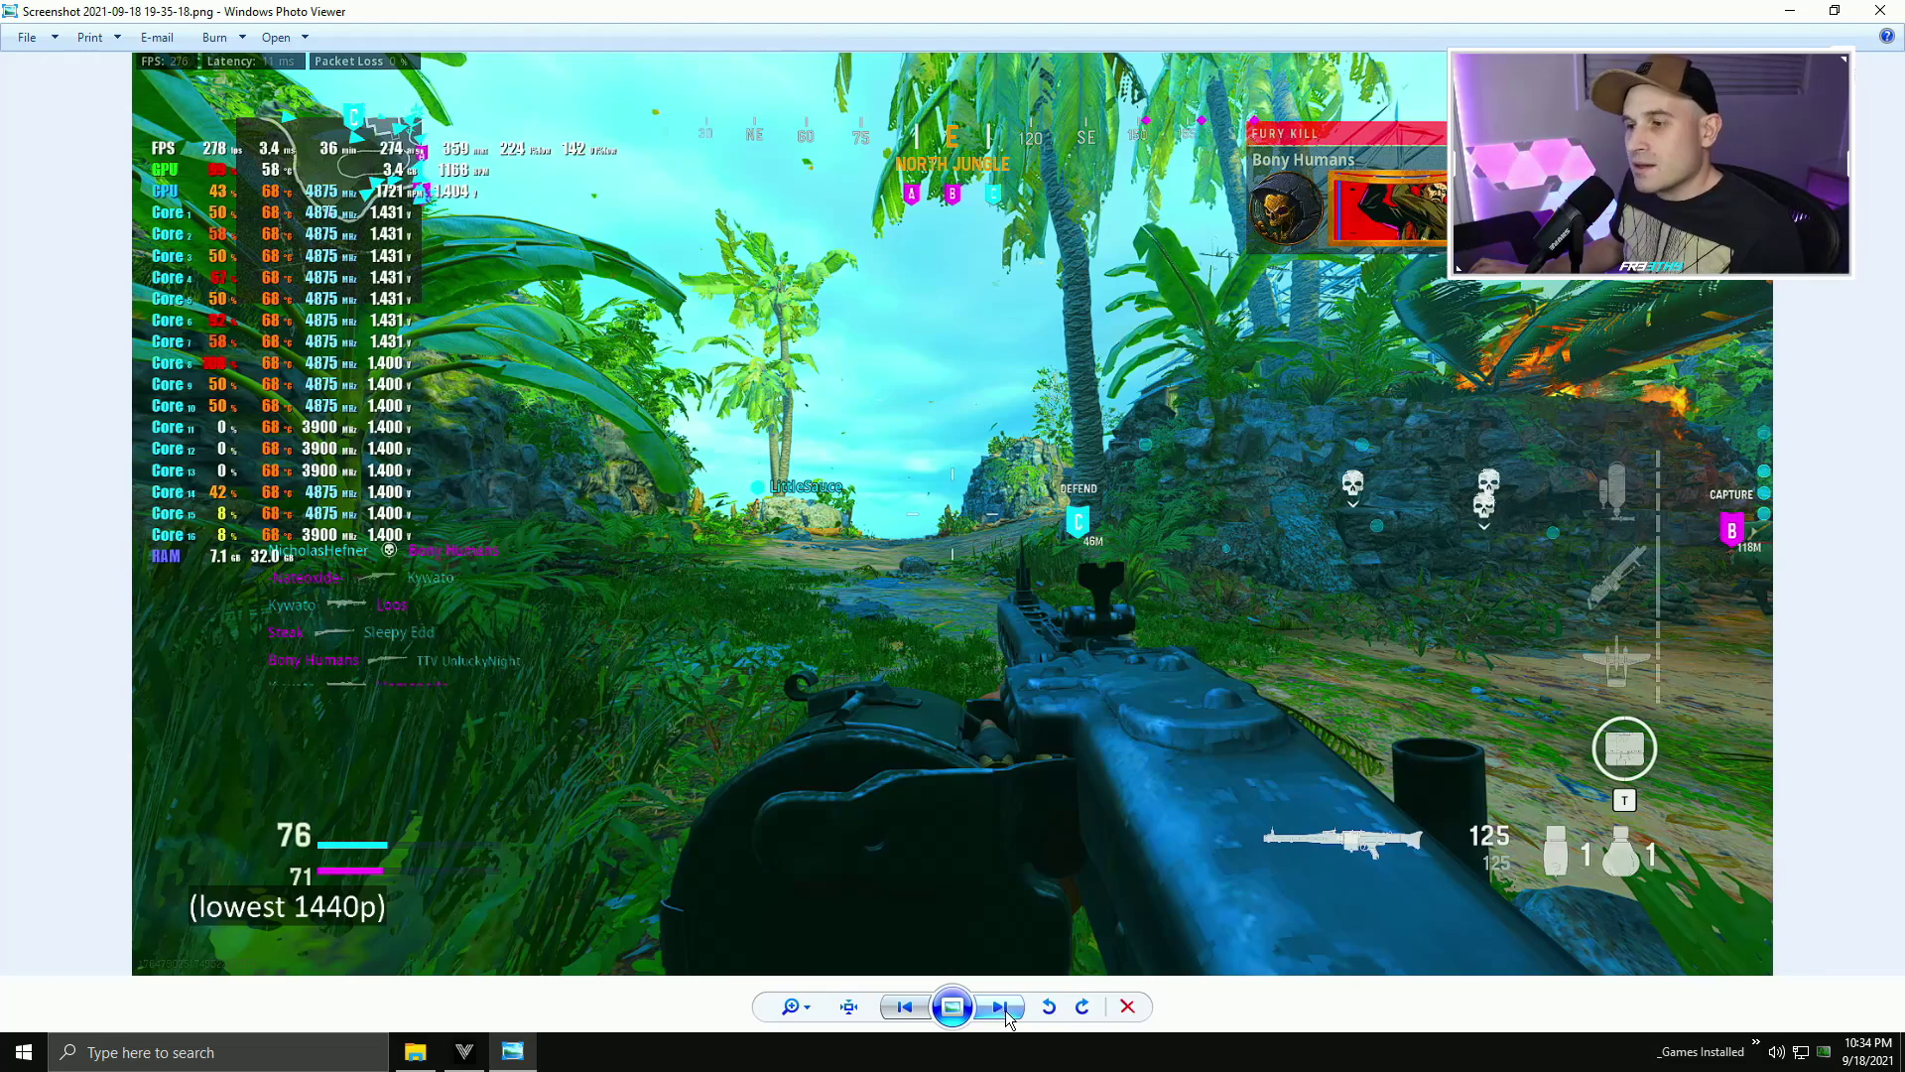
{"action": "left_click", "coordinate": [1010, 1018]}
{"action": "left_click", "coordinate": [1012, 1020]}
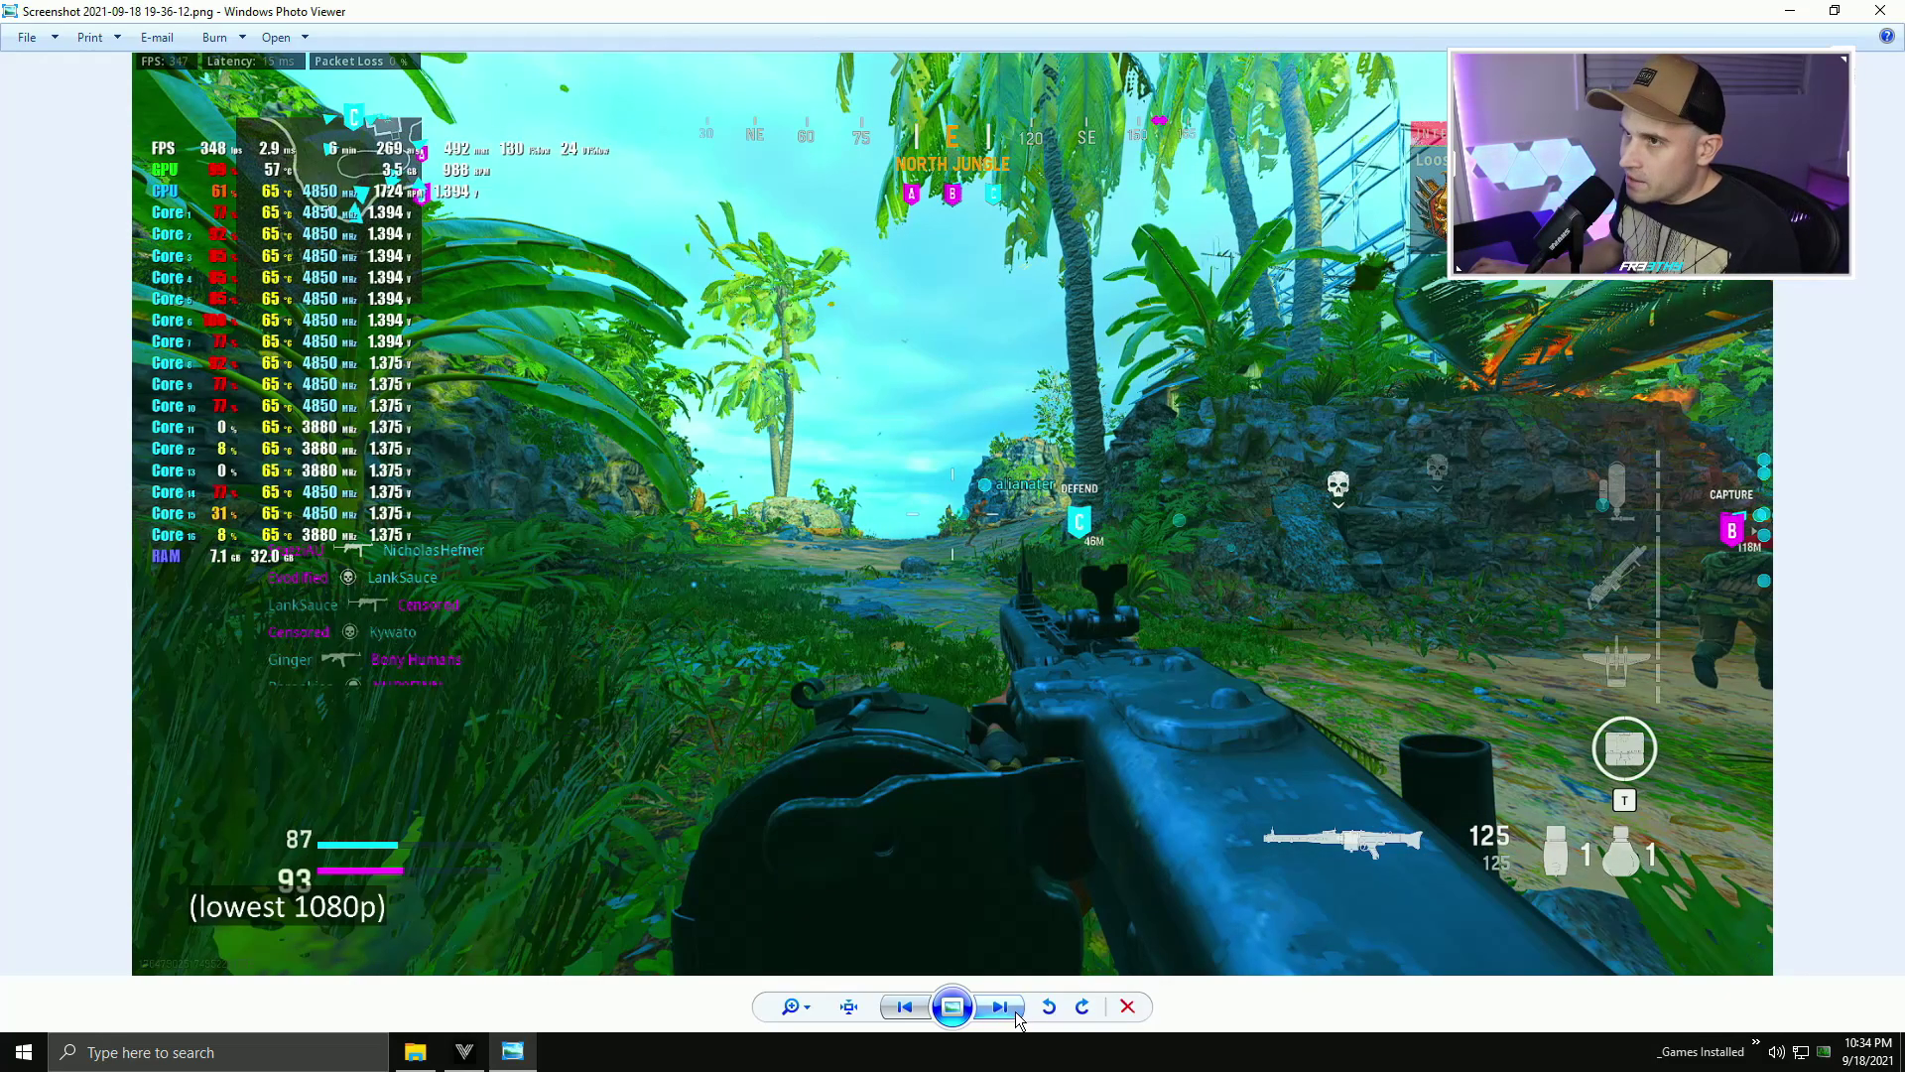
{"action": "left_click", "coordinate": [1021, 1017]}
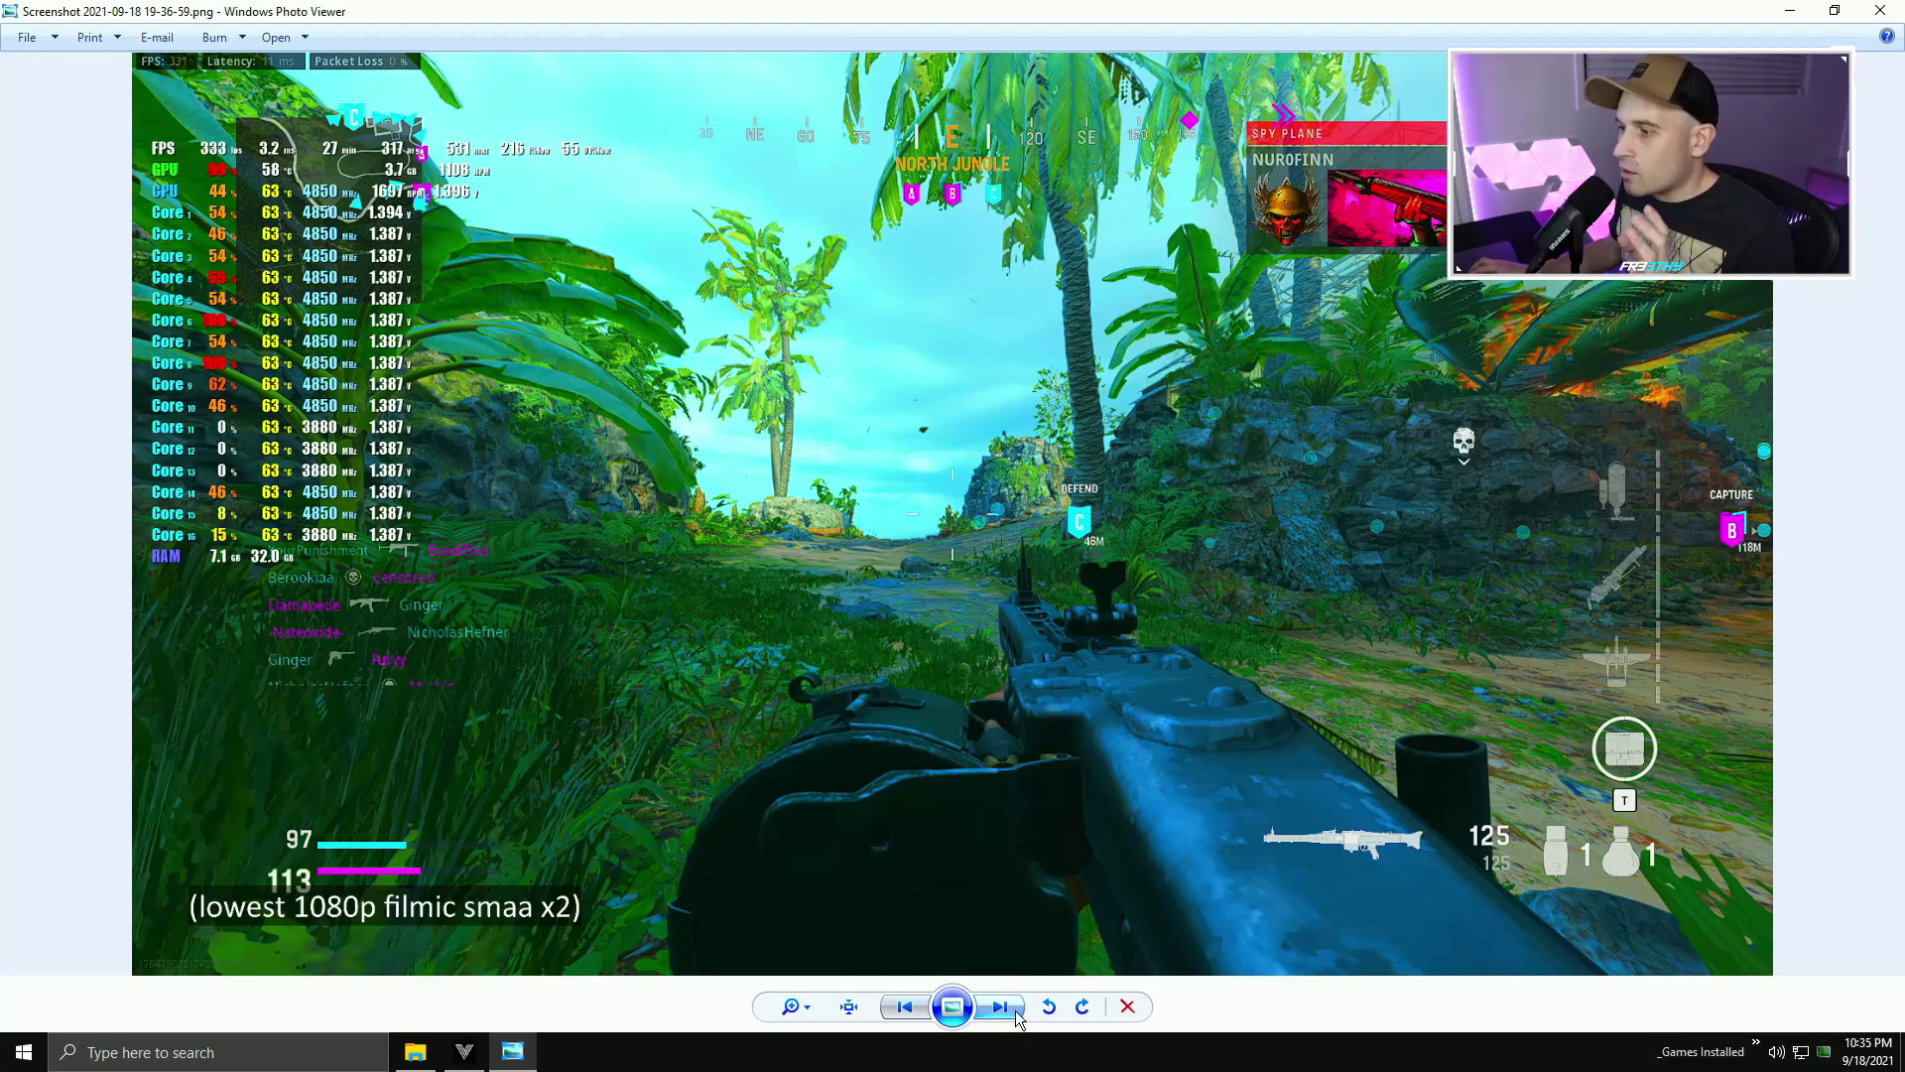
{"action": "left_click", "coordinate": [912, 1010]}
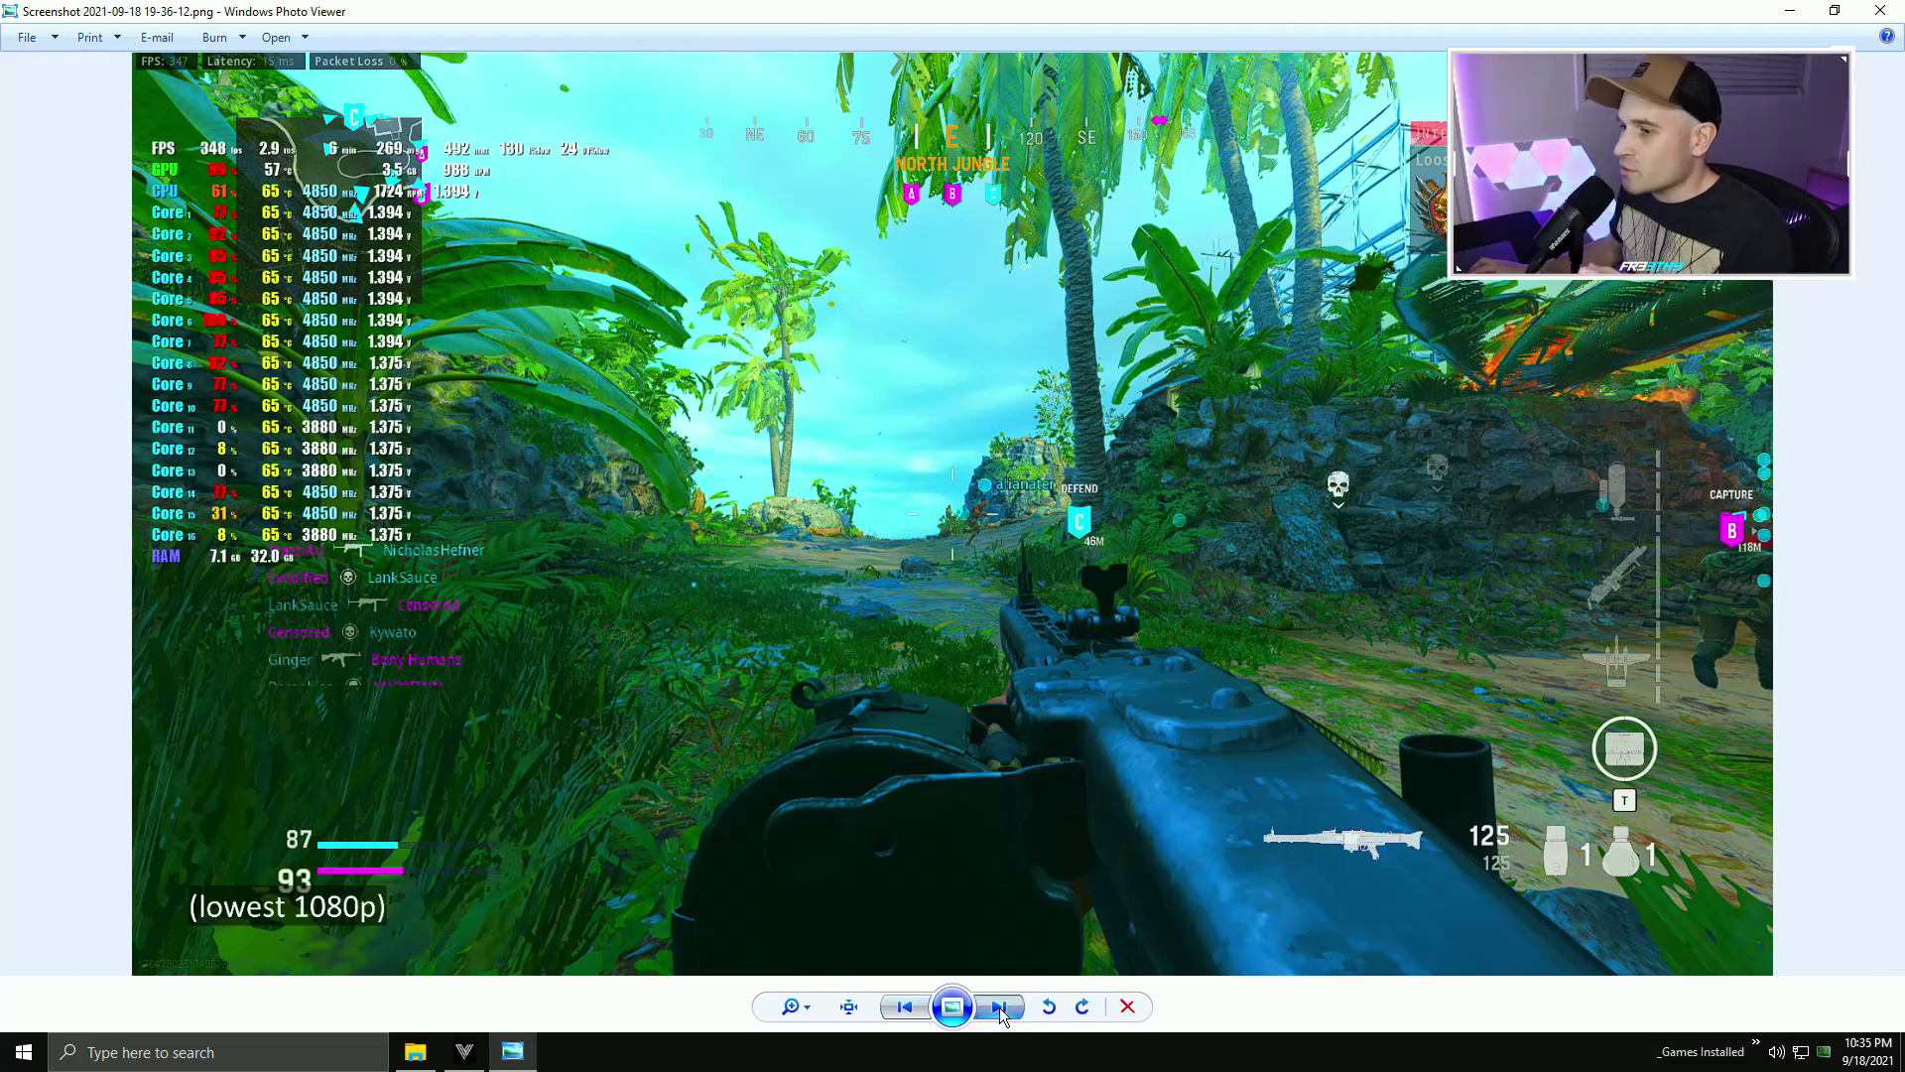
{"action": "left_click", "coordinate": [1001, 1007]}
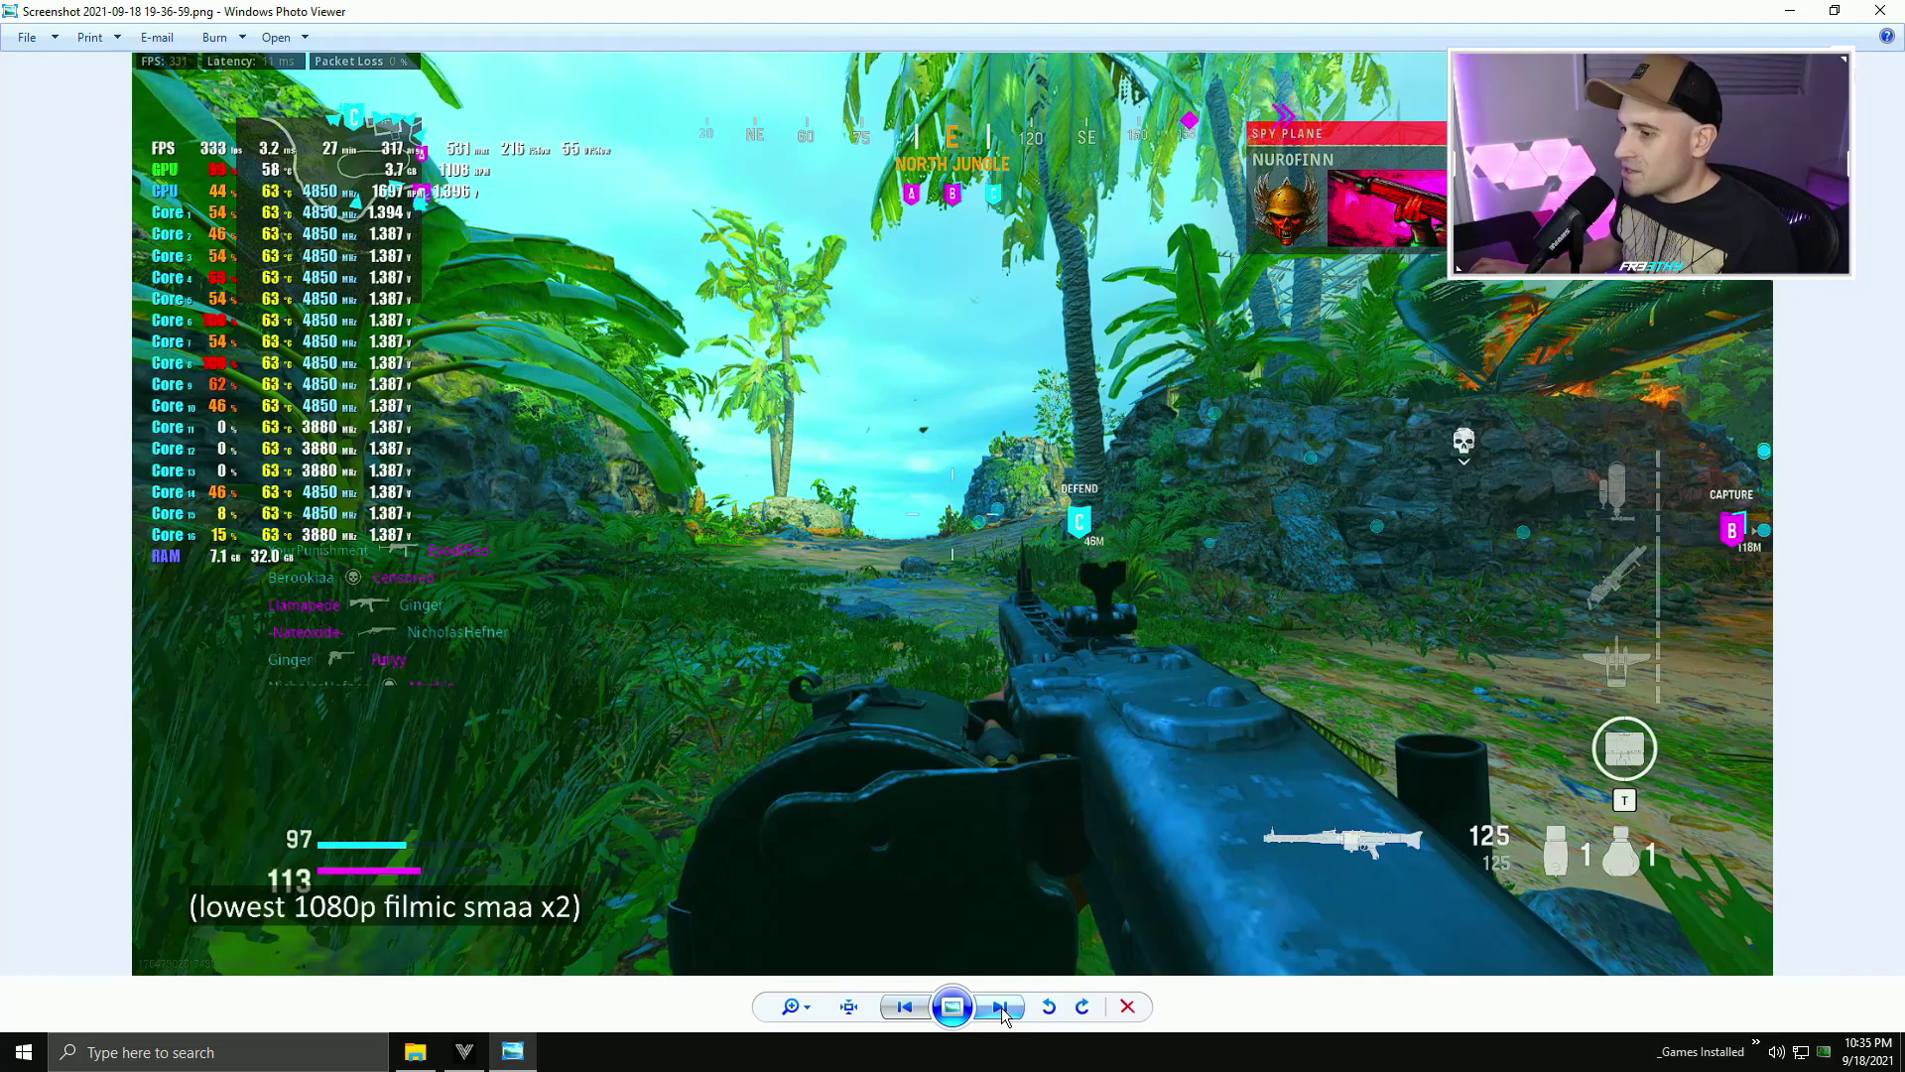
- Compare the 1080p texture high screenshot with the filmic SMAA x2 and plain lowest 1080p ones
{"action": "left_click", "coordinate": [1000, 1007]}
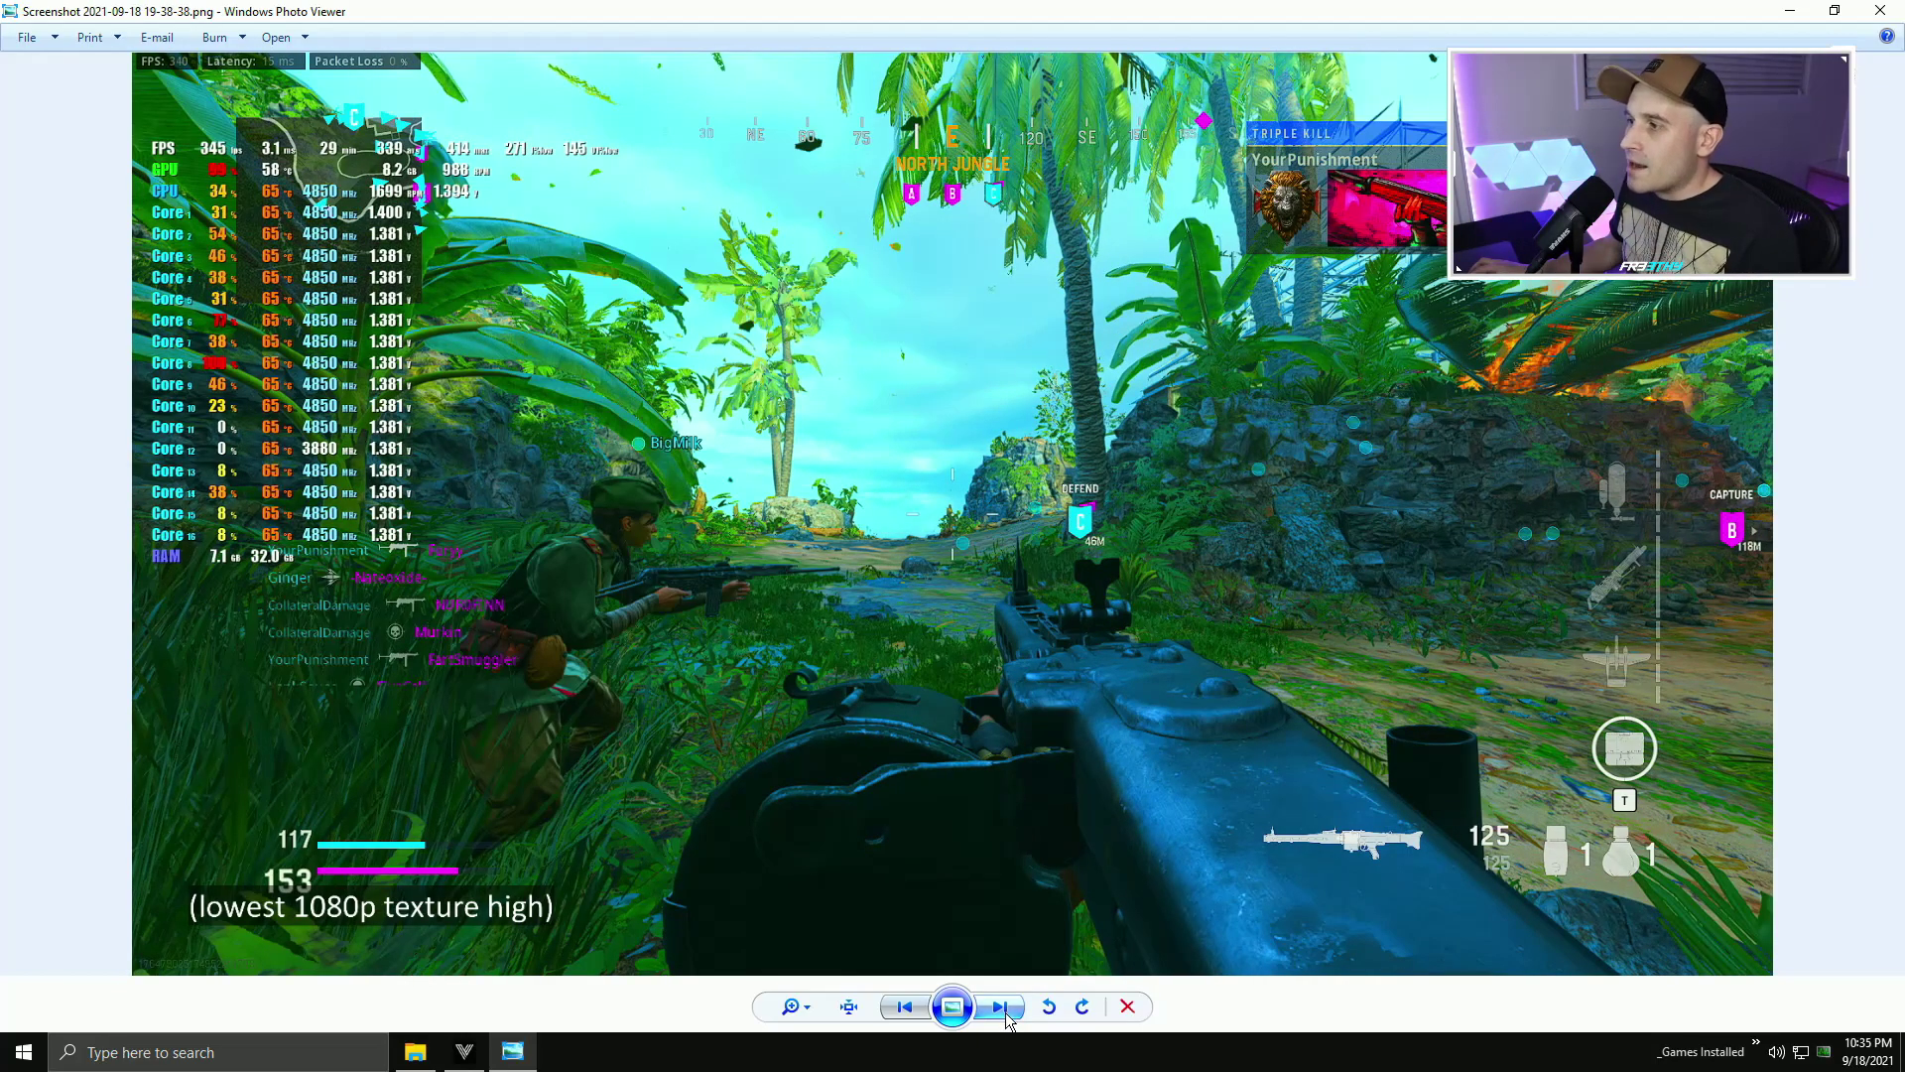
{"action": "left_click", "coordinate": [922, 1012]}
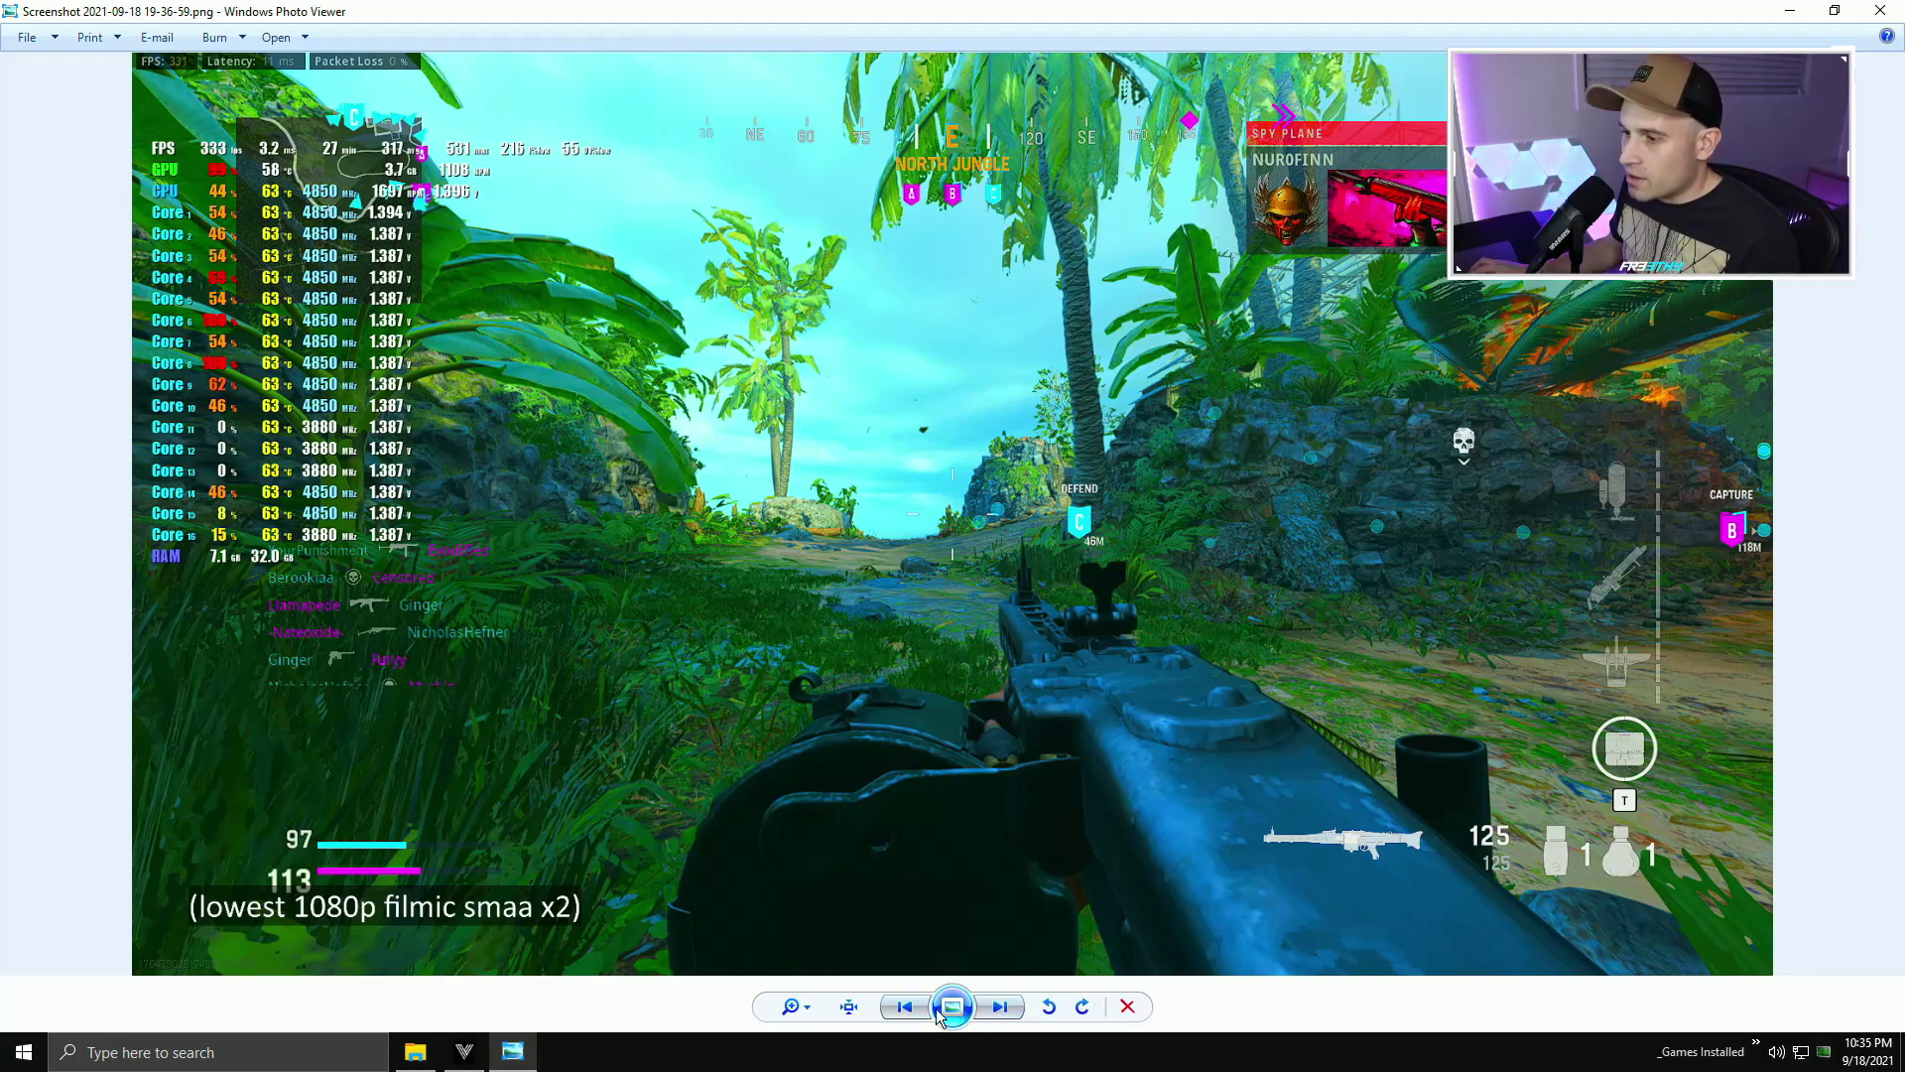
{"action": "left_click", "coordinate": [904, 1007]}
{"action": "left_click", "coordinate": [1000, 1008]}
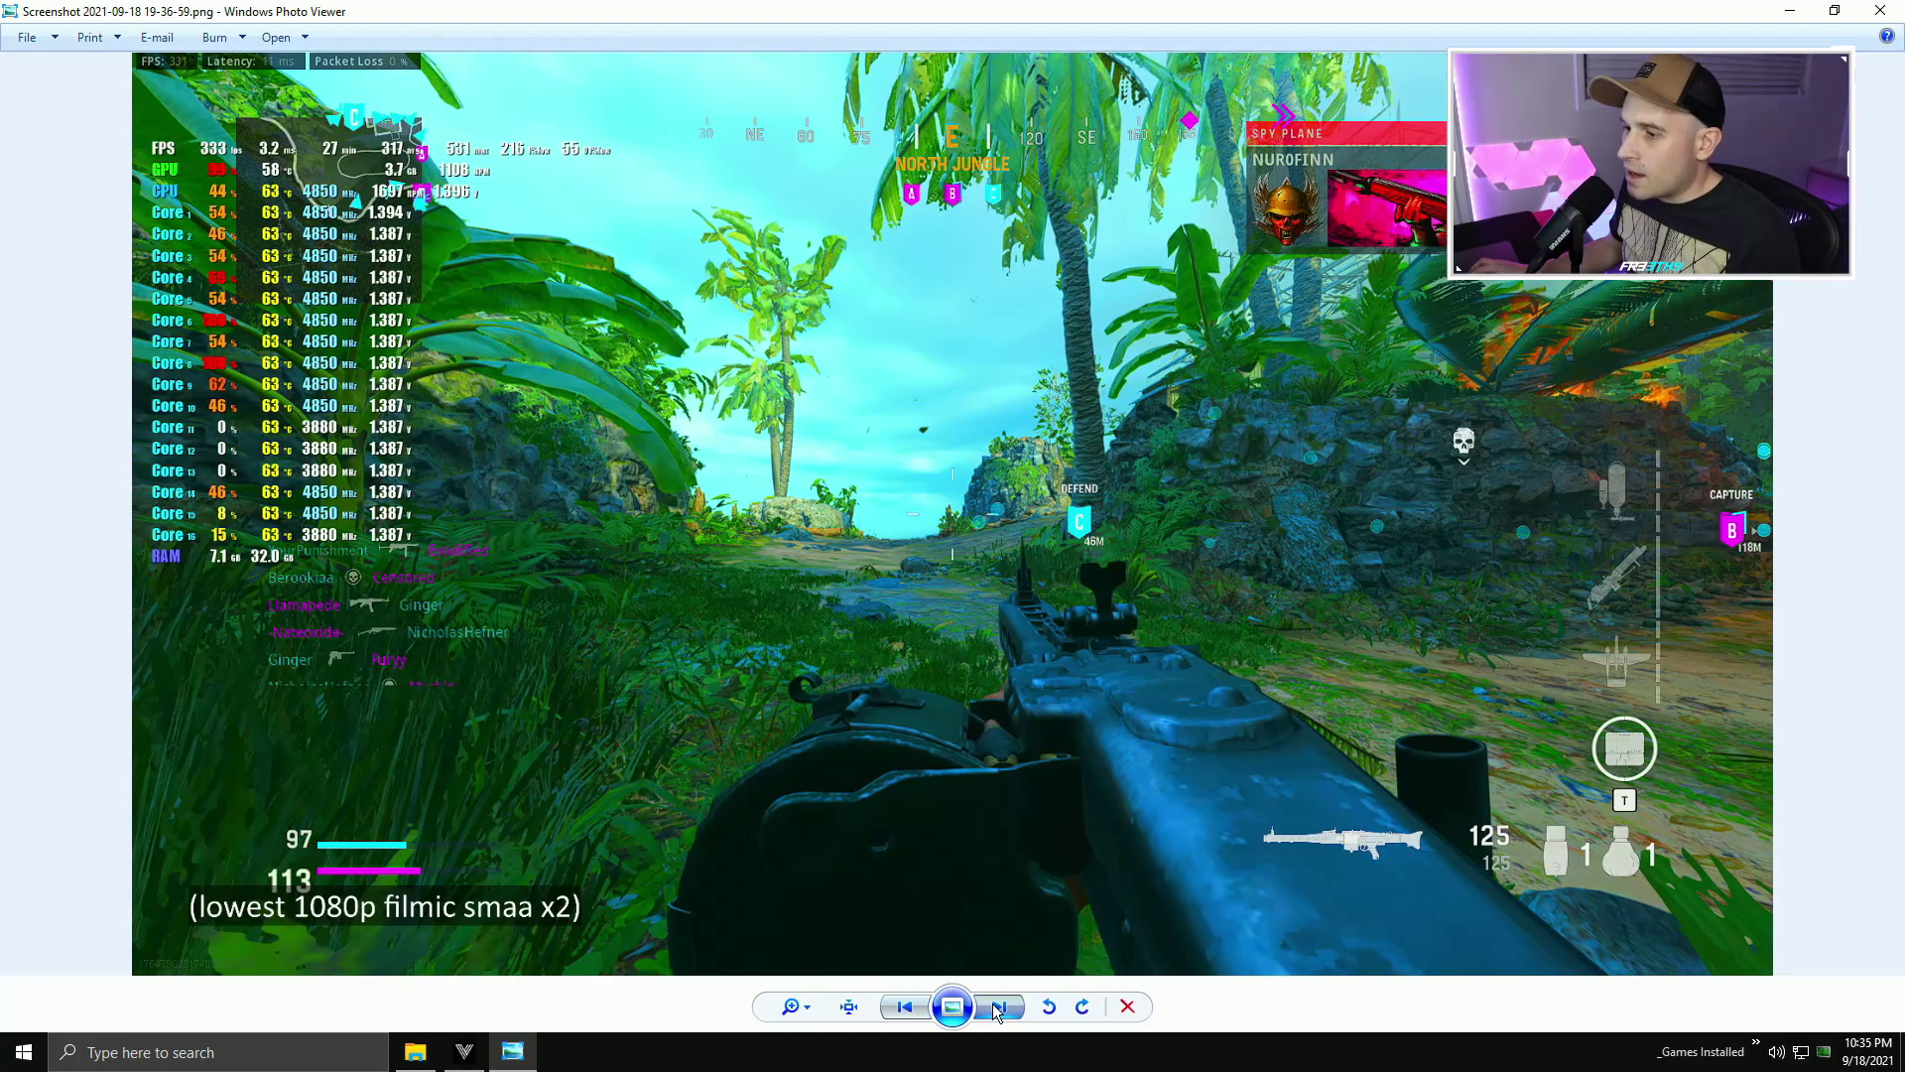
{"action": "left_click", "coordinate": [998, 1007]}
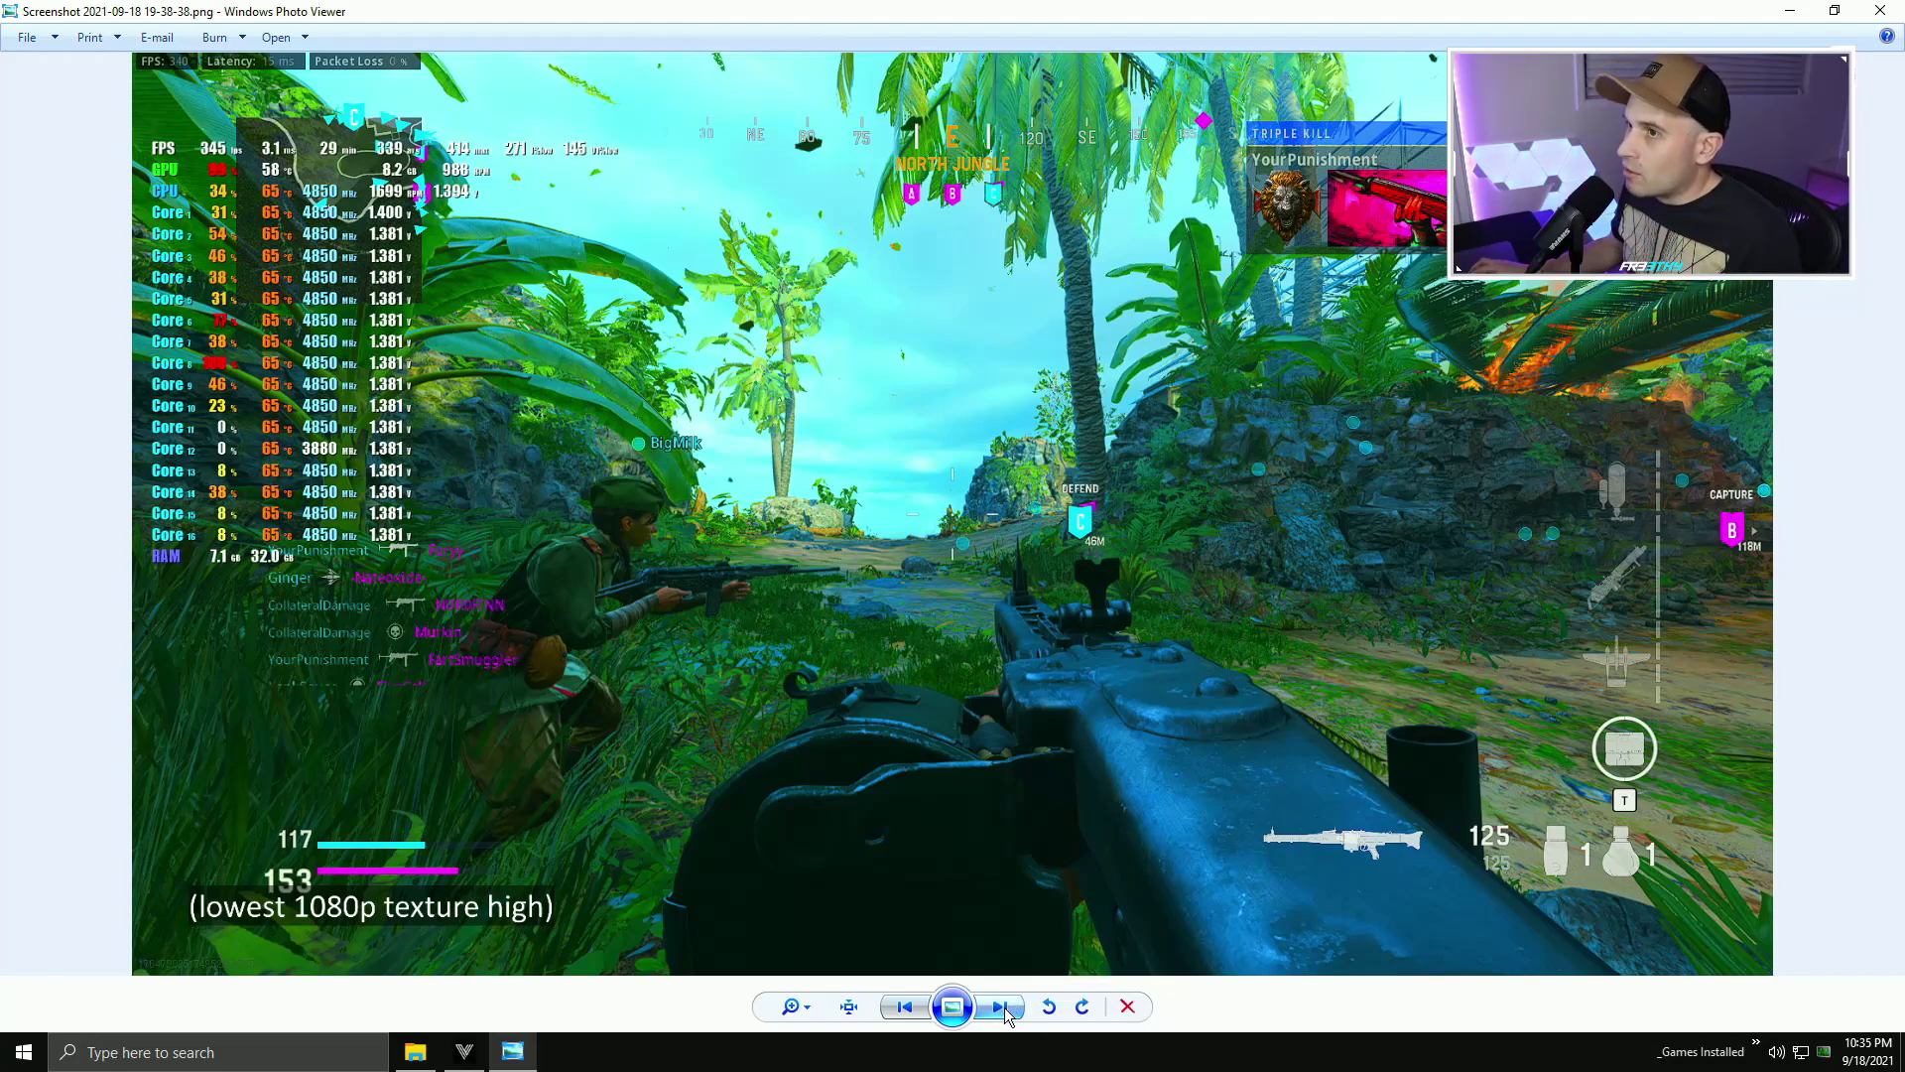
{"action": "left_click", "coordinate": [916, 1010]}
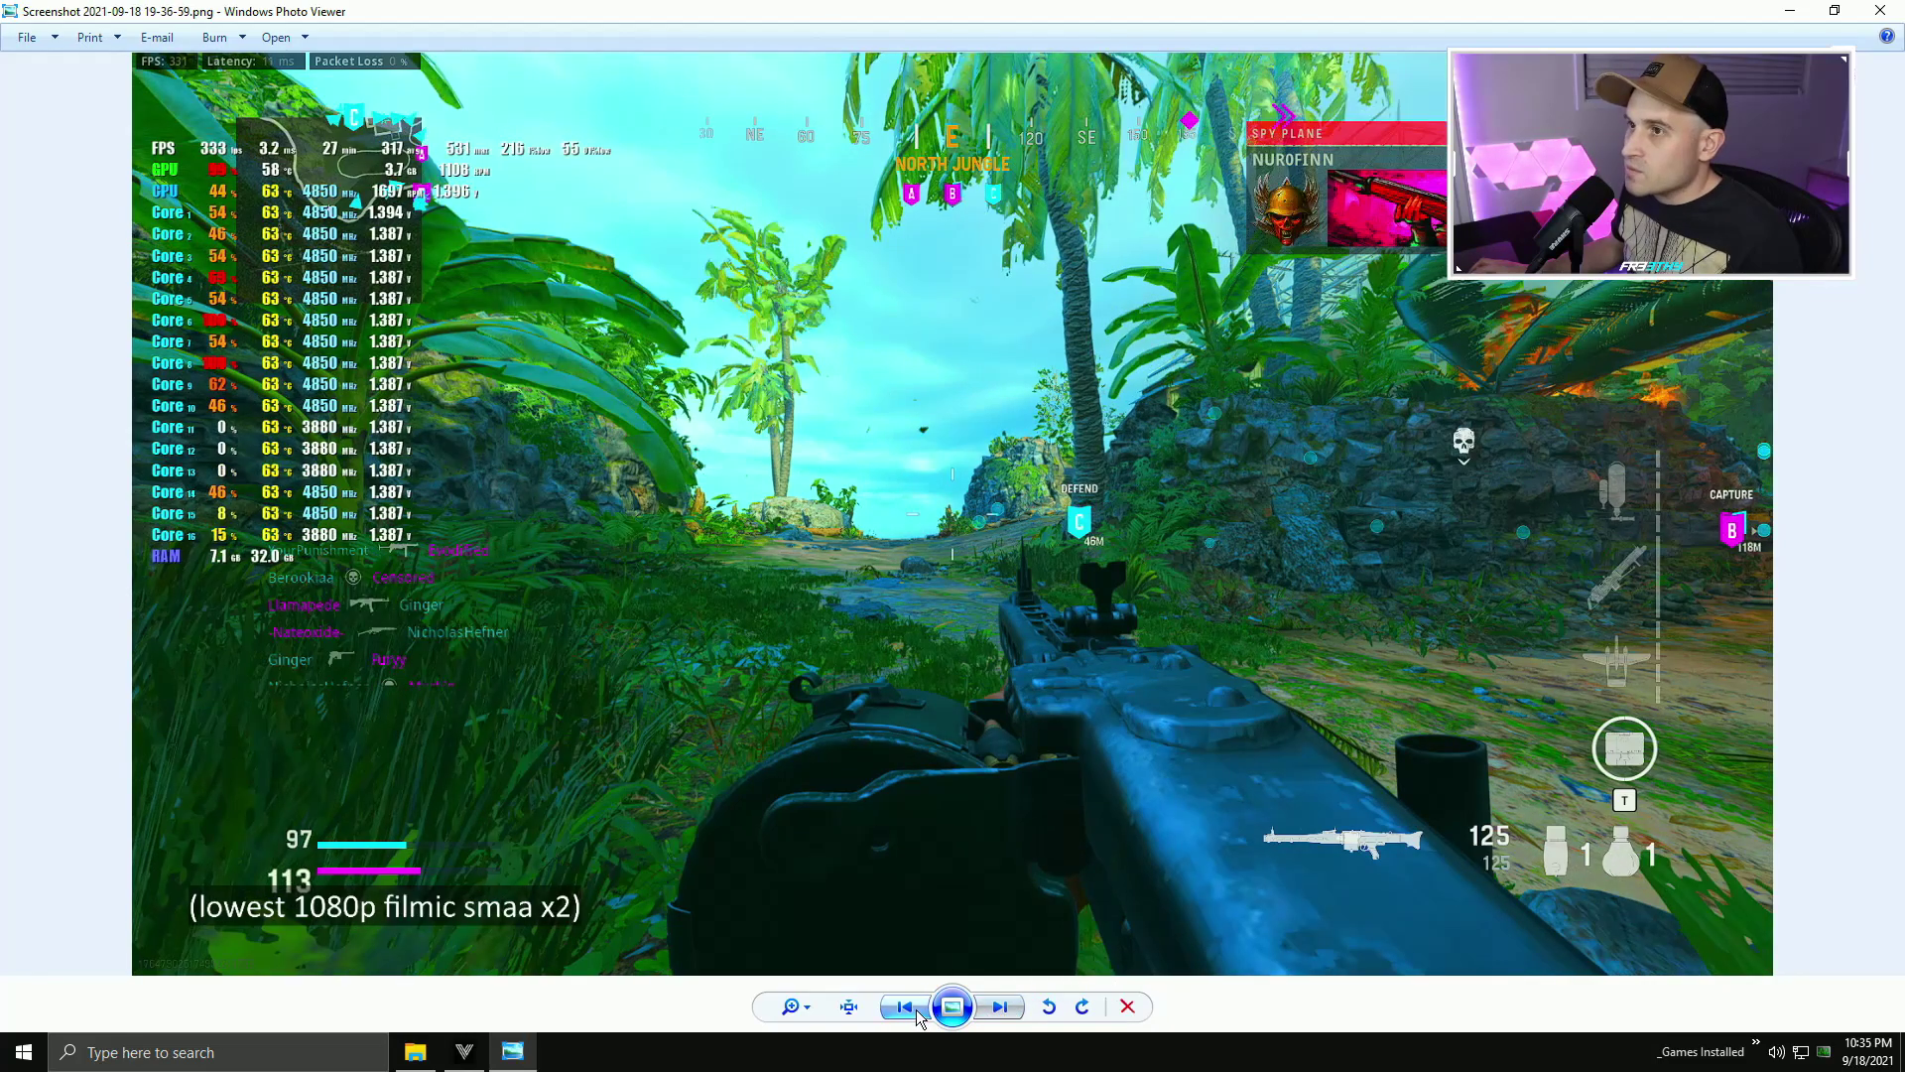
{"action": "left_click", "coordinate": [918, 1014]}
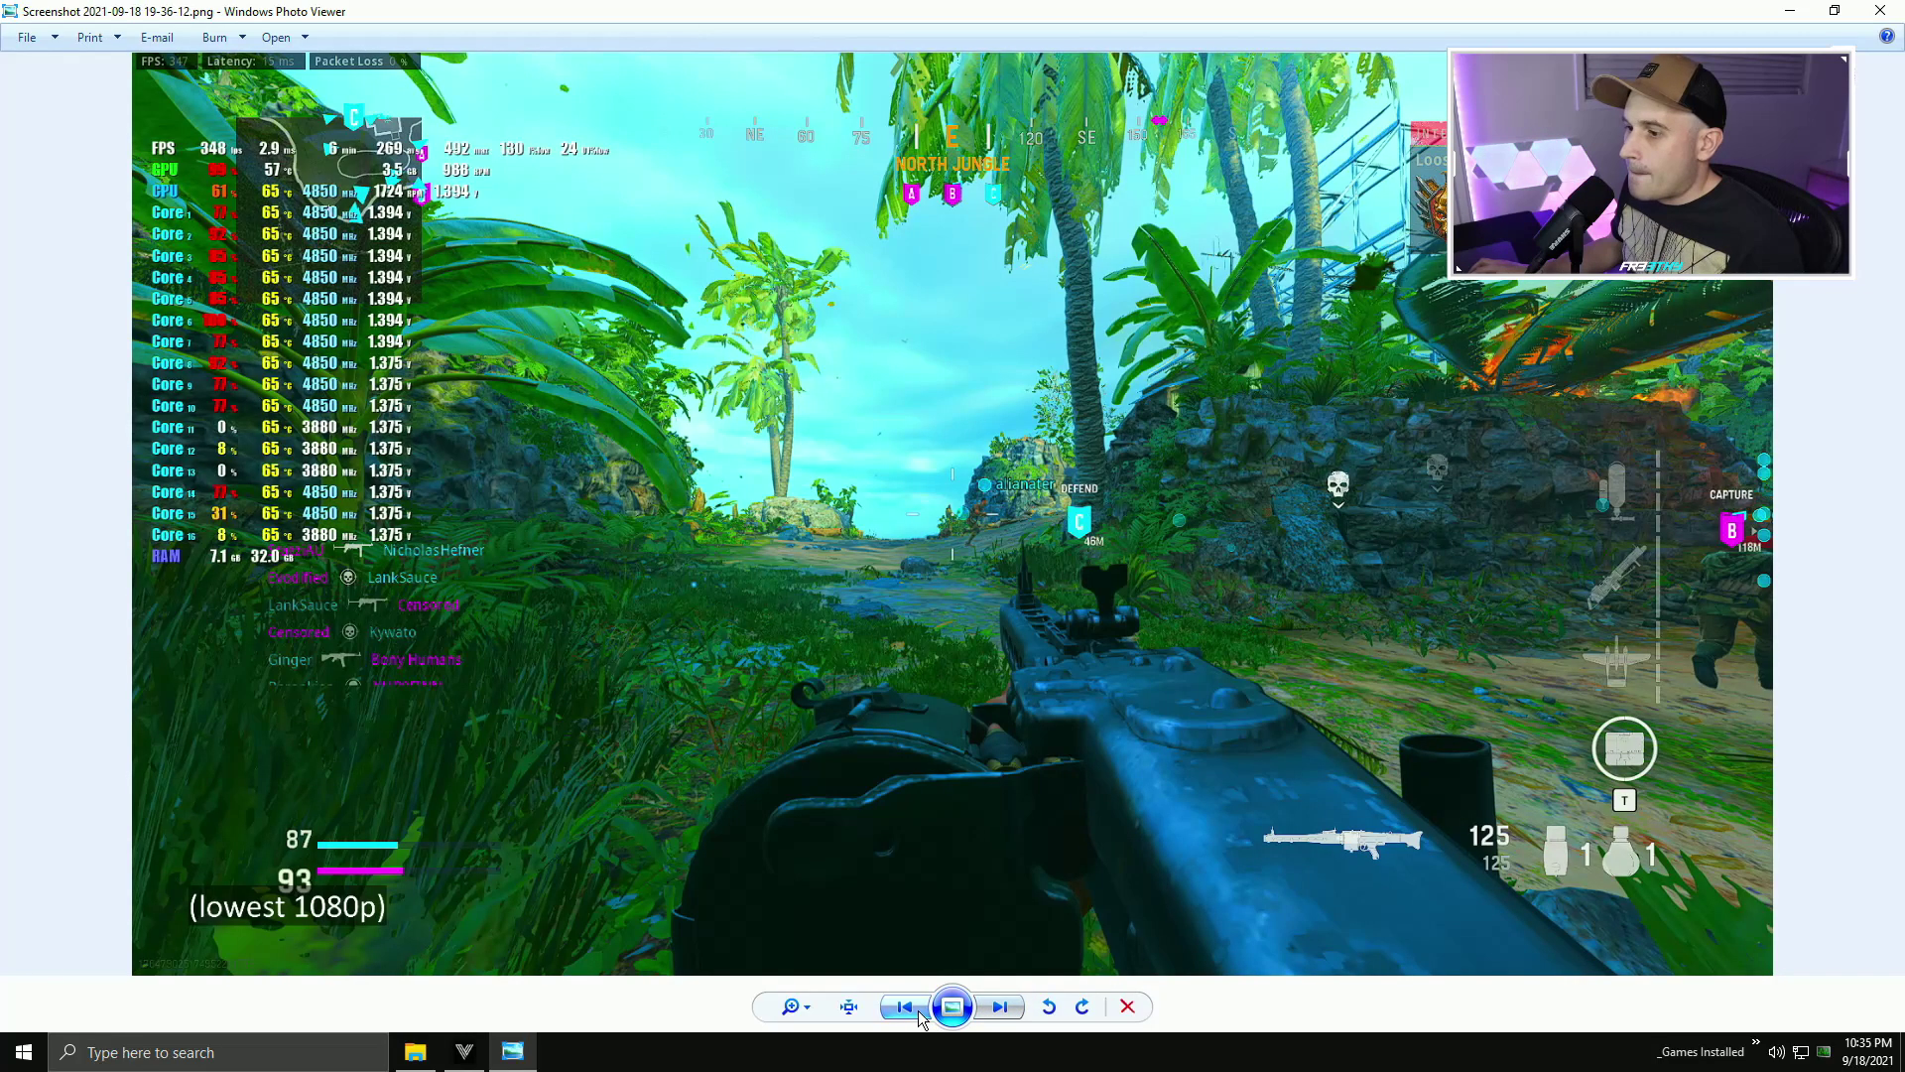
{"action": "left_click", "coordinate": [997, 1008]}
{"action": "left_click", "coordinate": [997, 1008]}
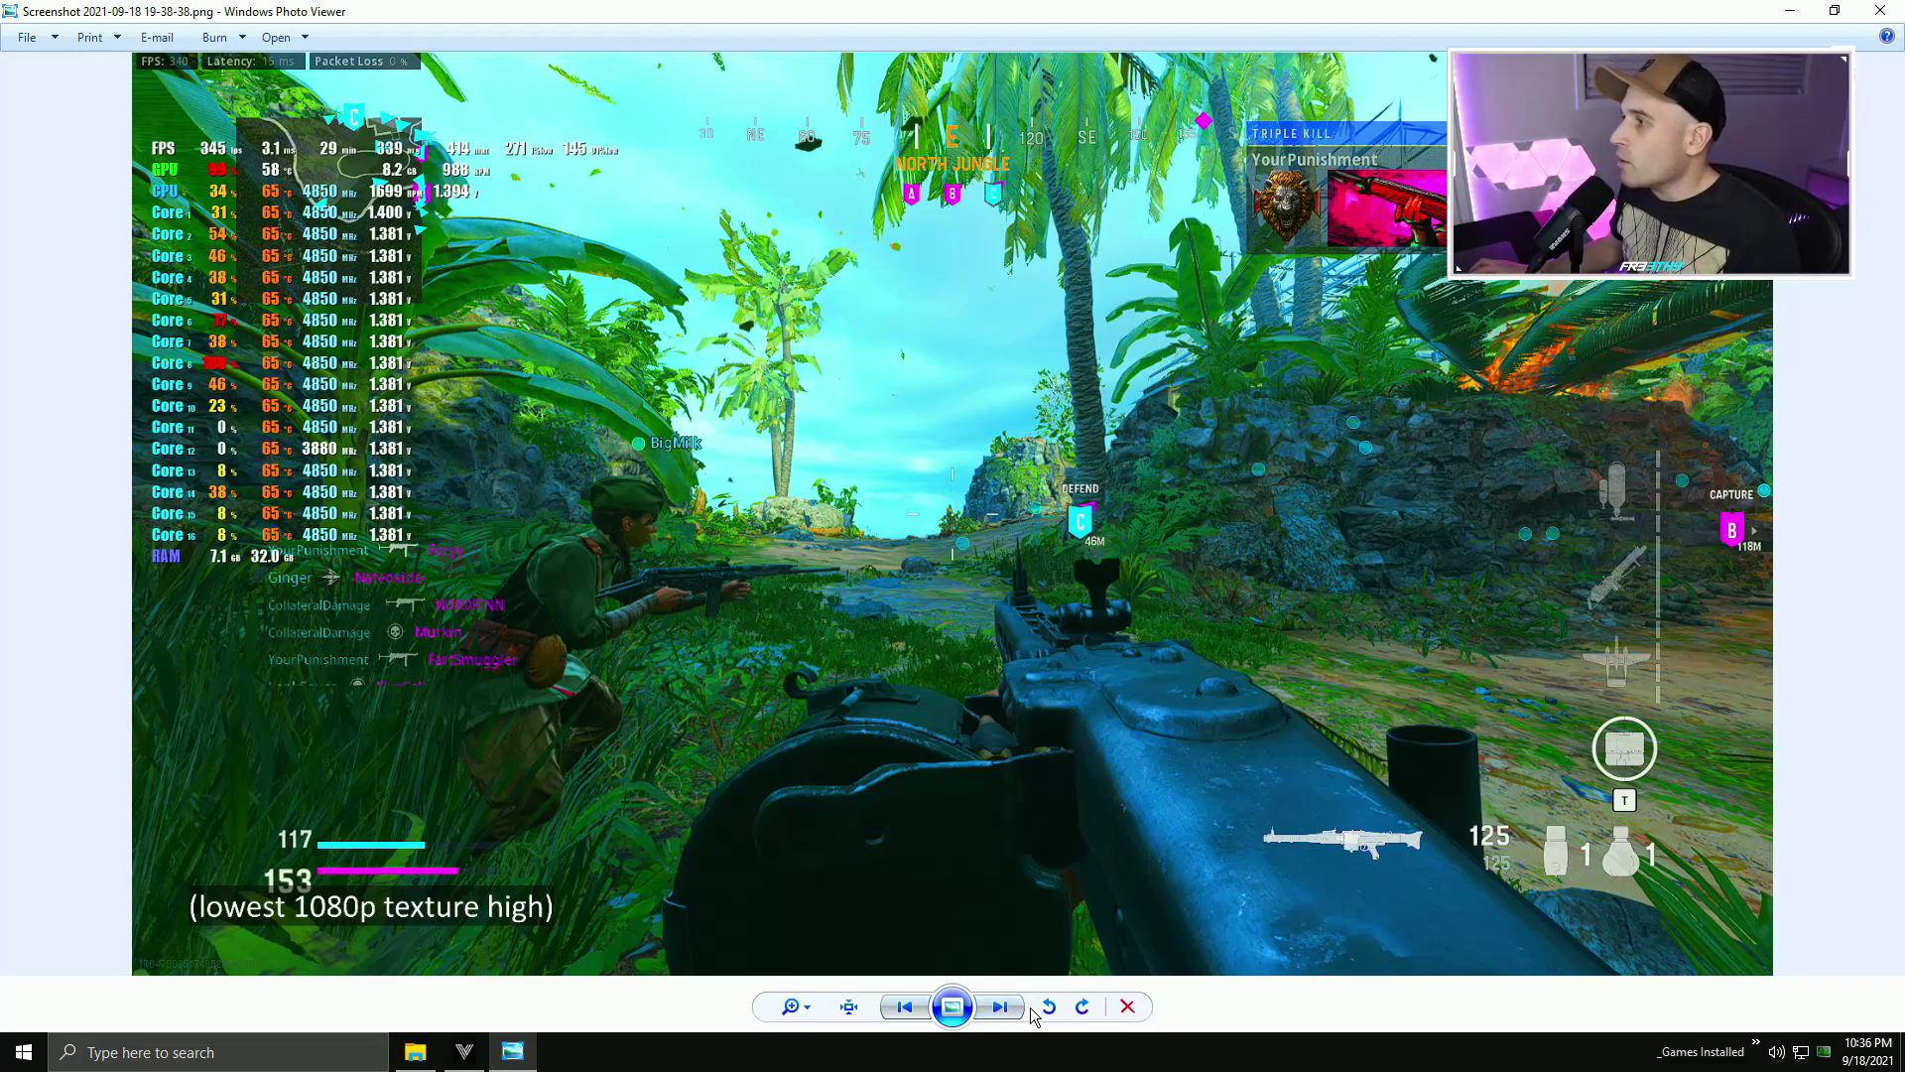
- Compare the texture high screenshot with the one that adds the high anisotropic texture filter
{"action": "left_click", "coordinate": [1015, 1010]}
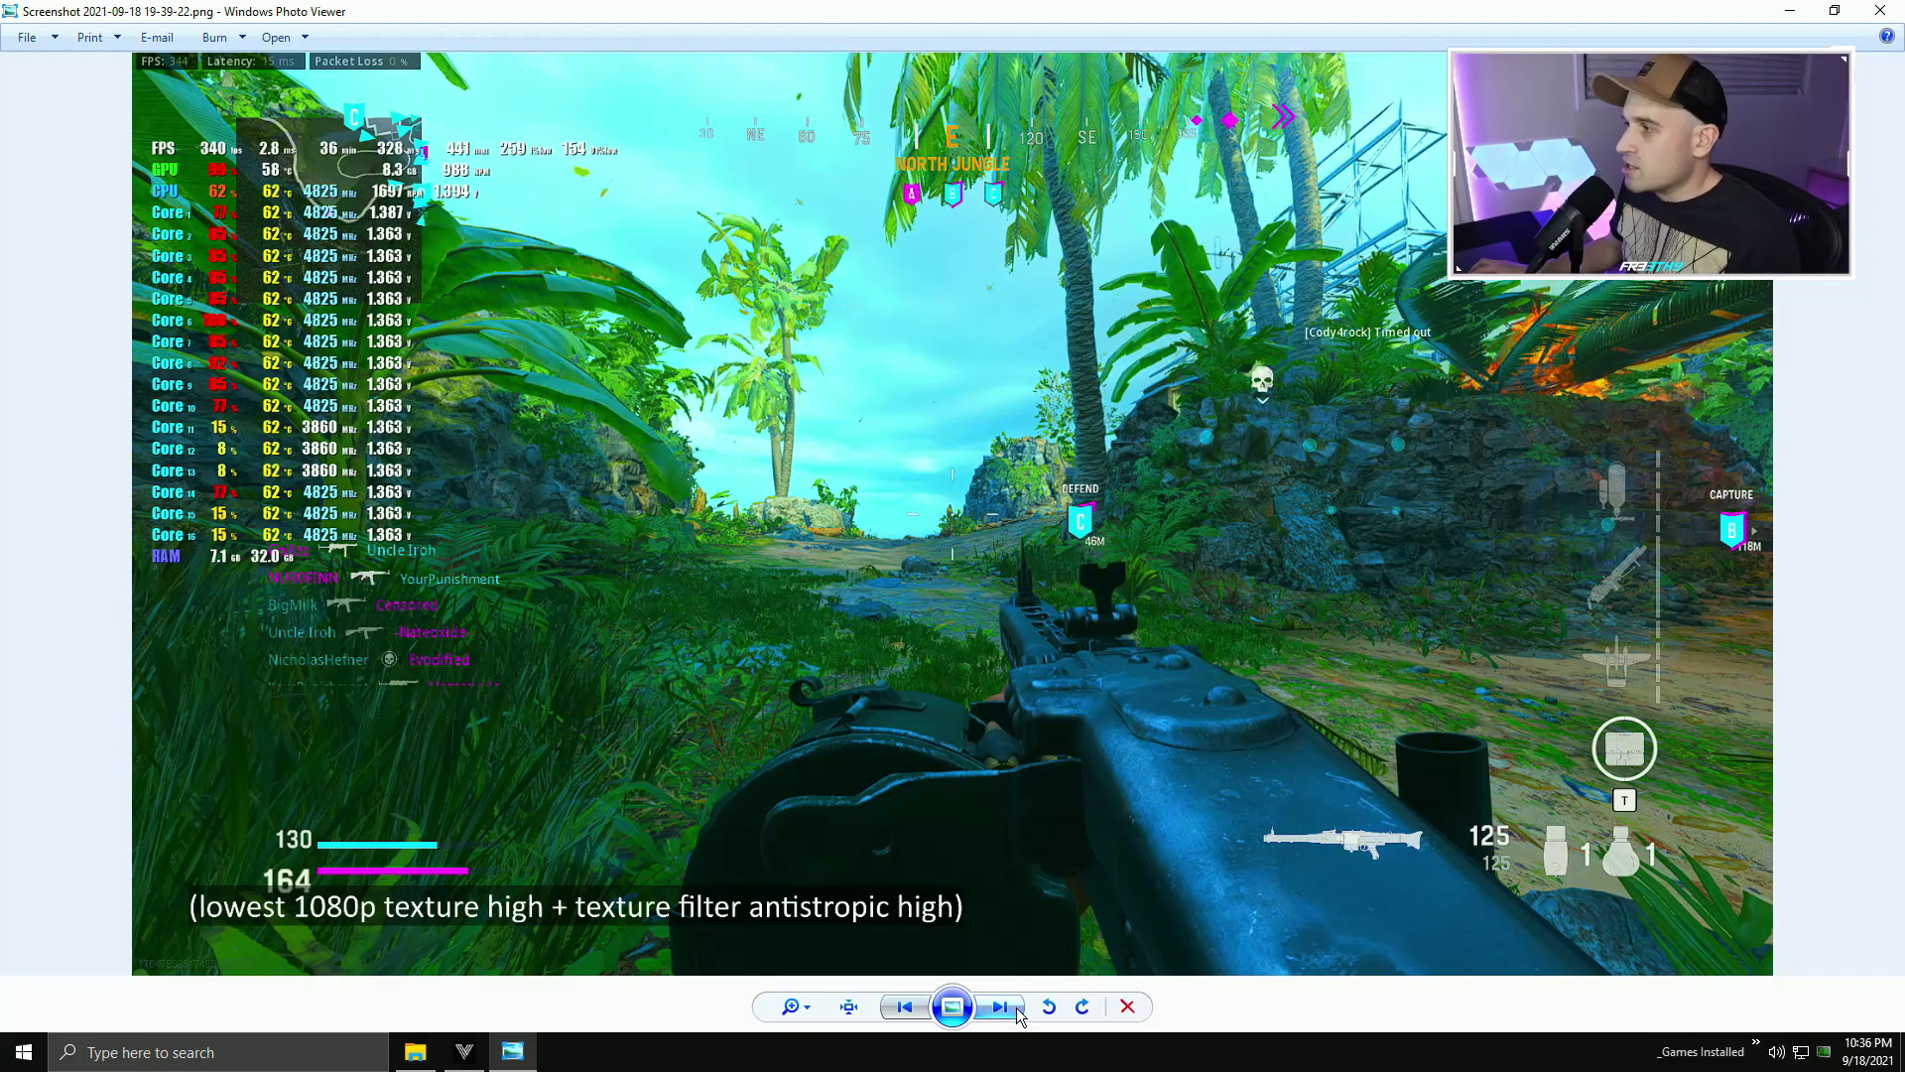
{"action": "left_click", "coordinate": [908, 1012]}
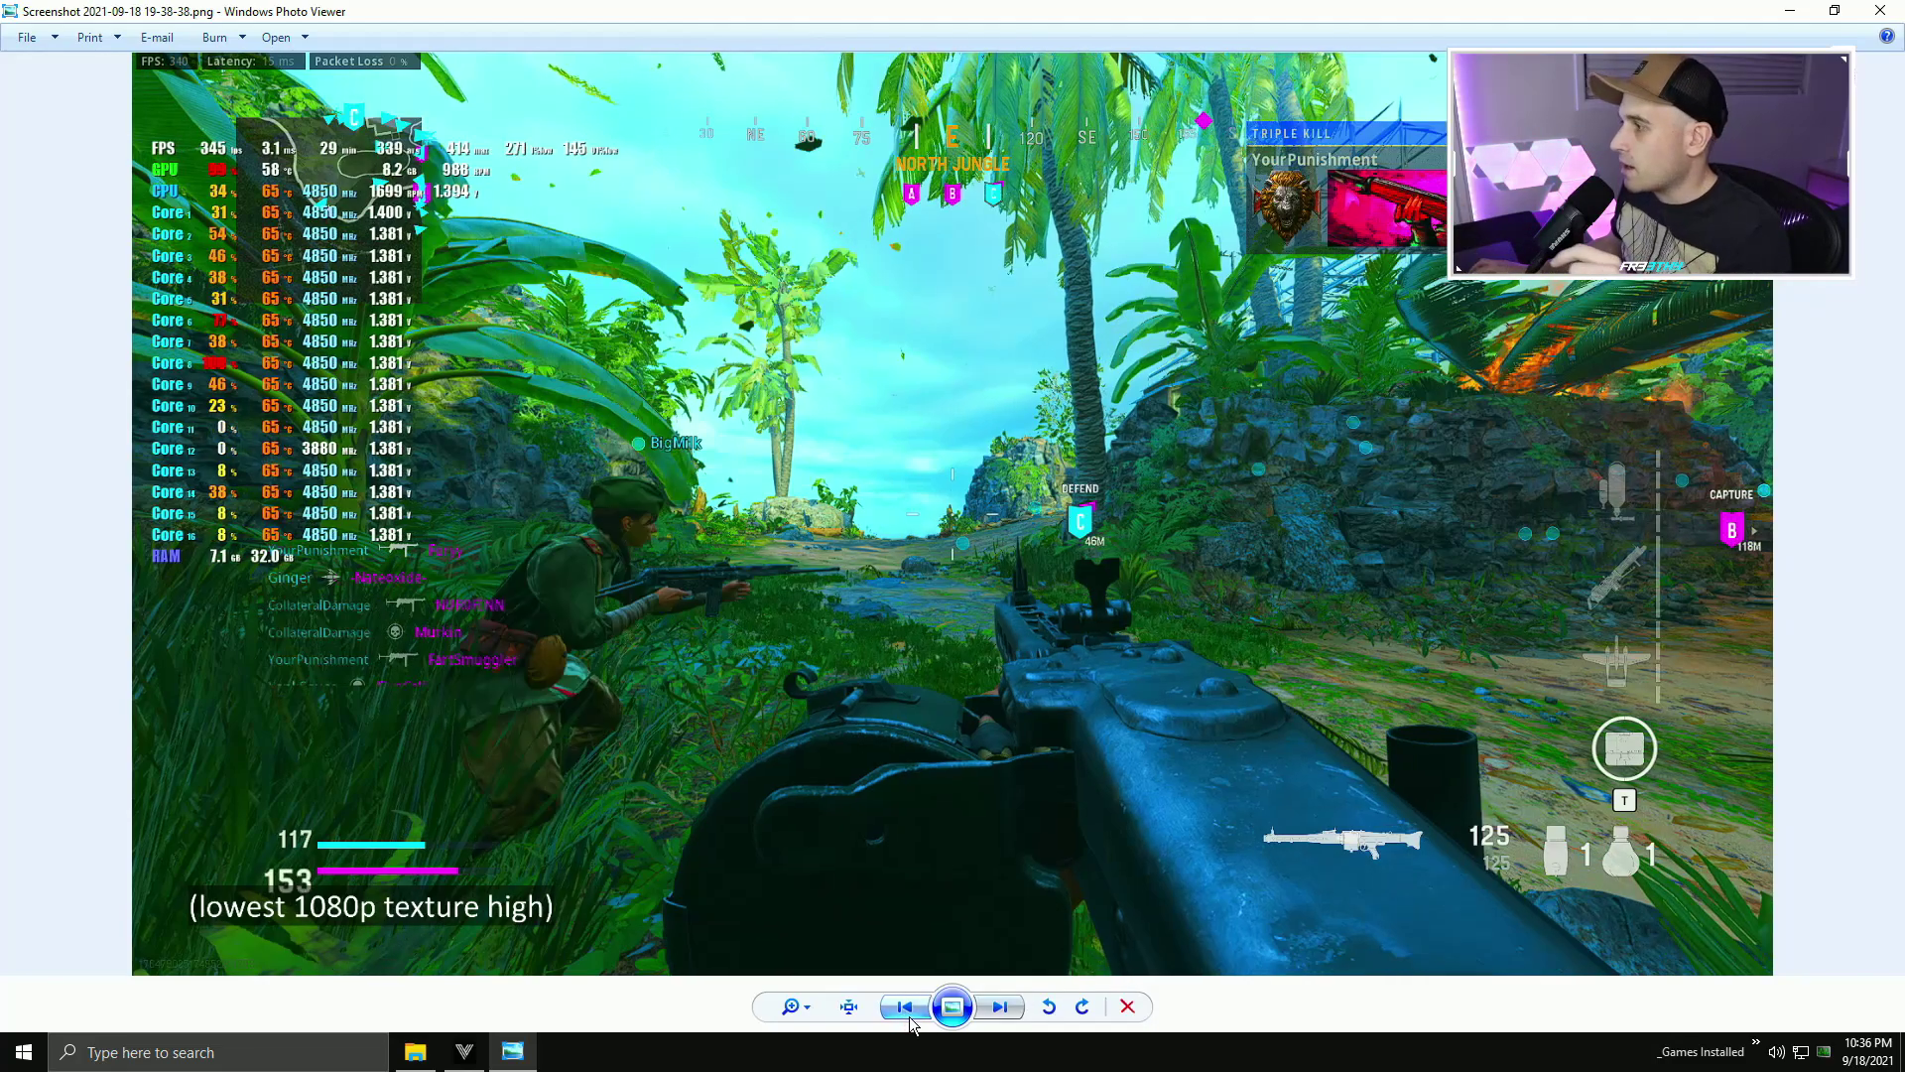
{"action": "left_click", "coordinate": [998, 1007]}
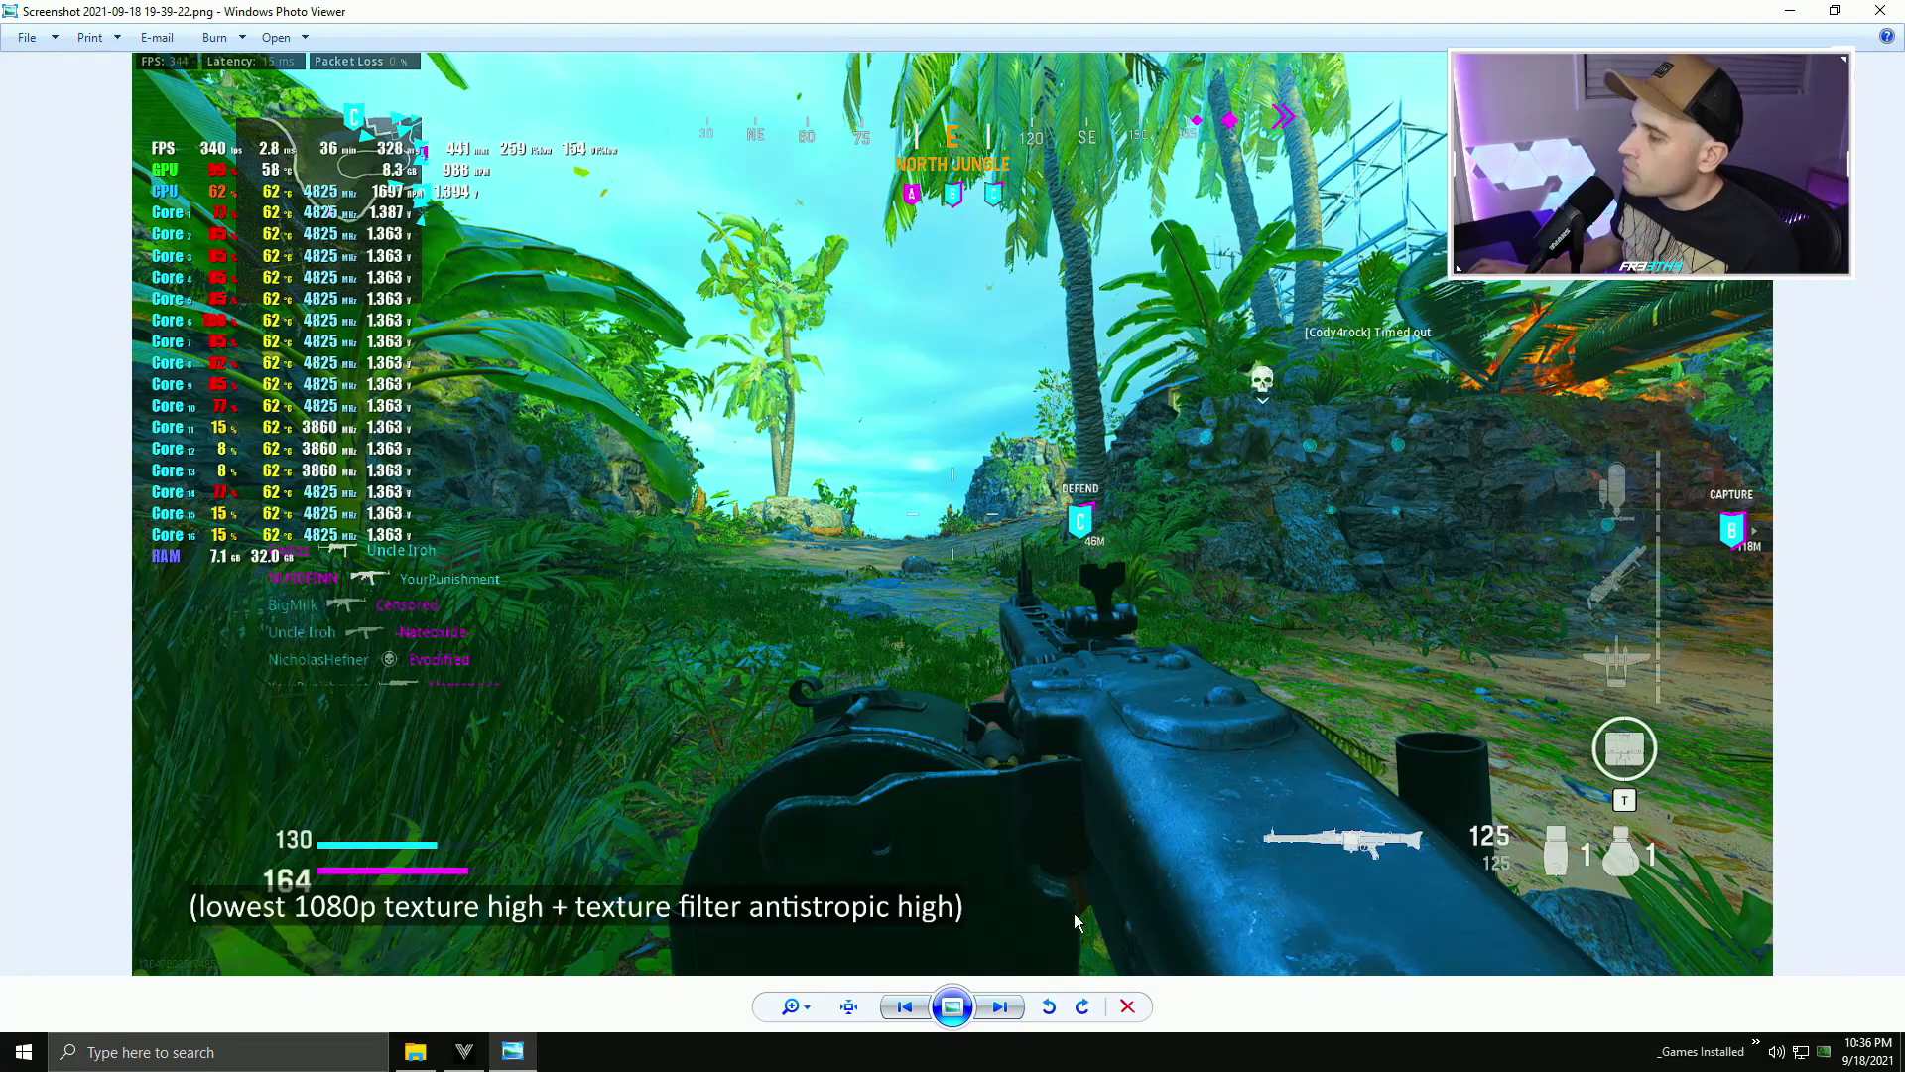
- Compare the anisotropic high screenshot with the one that adds high particle quality
{"action": "left_click", "coordinate": [999, 1007]}
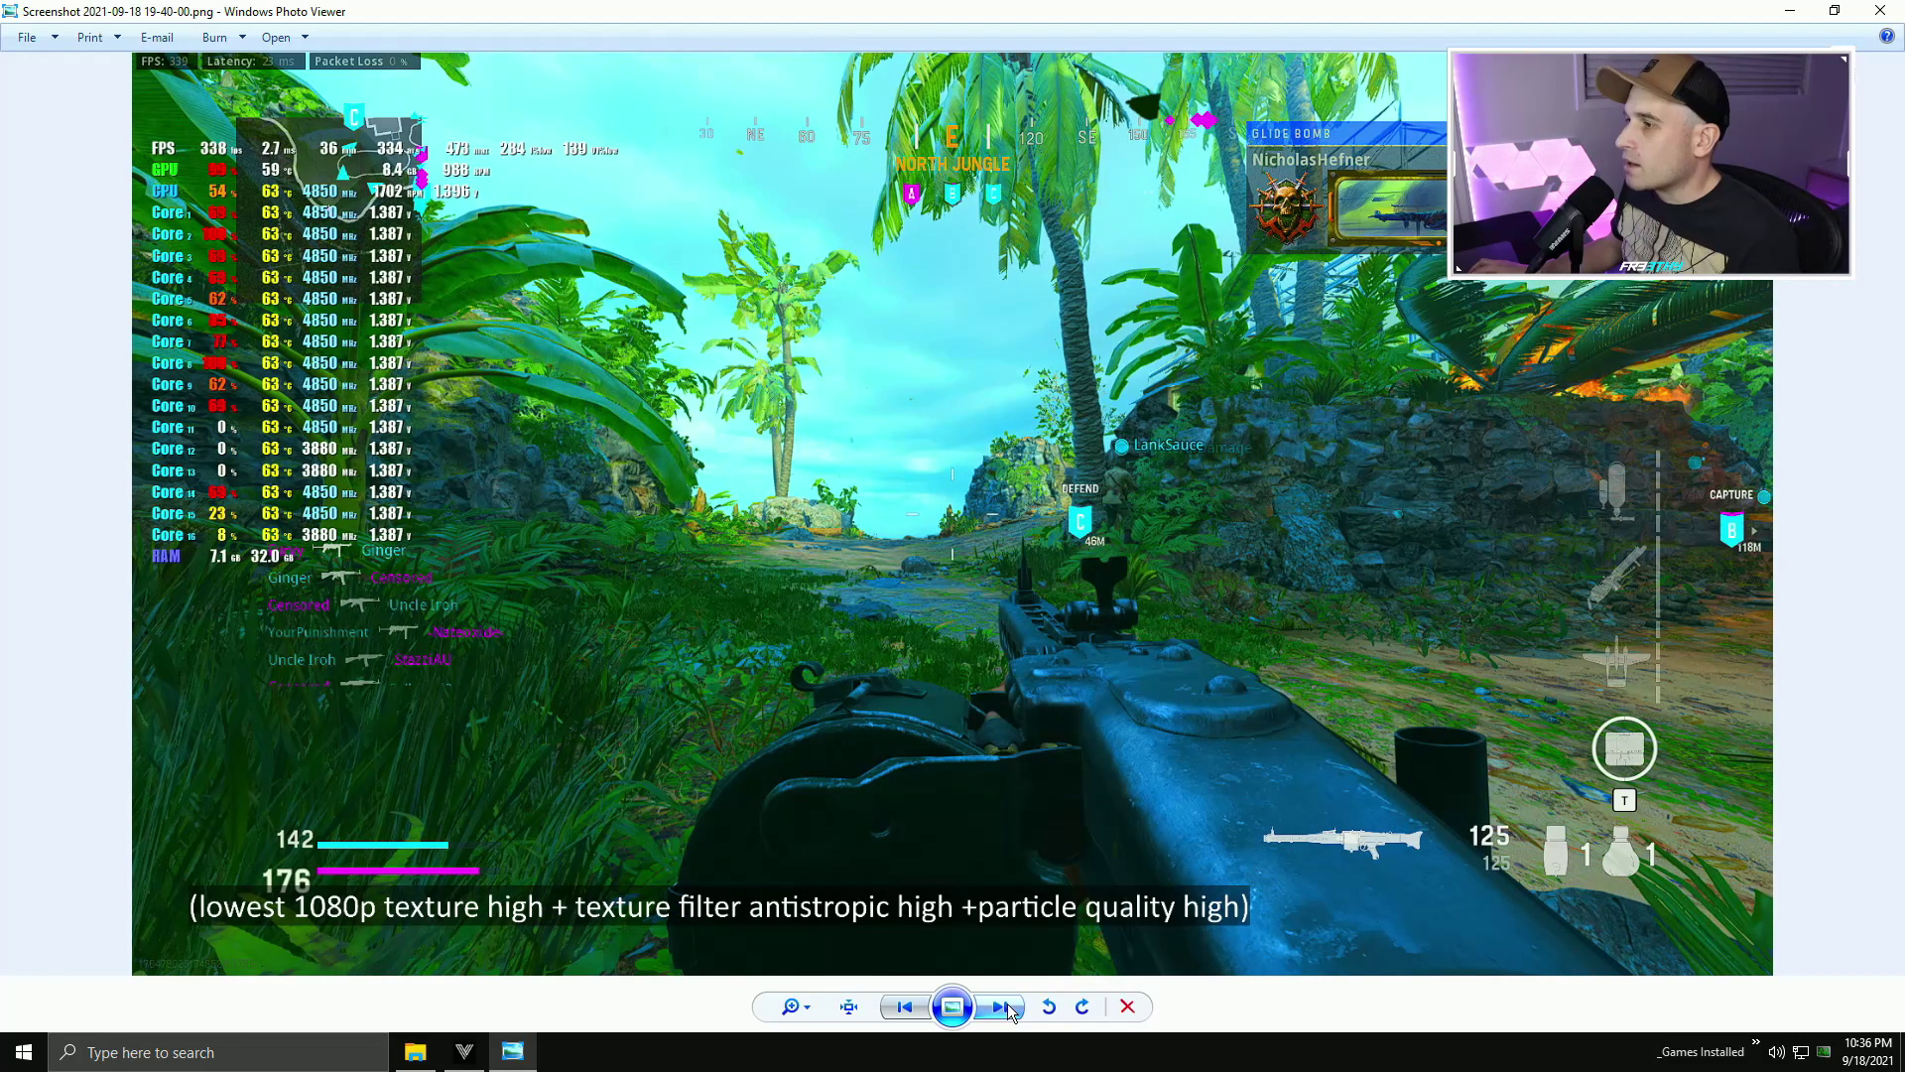
{"action": "left_click", "coordinate": [905, 1009]}
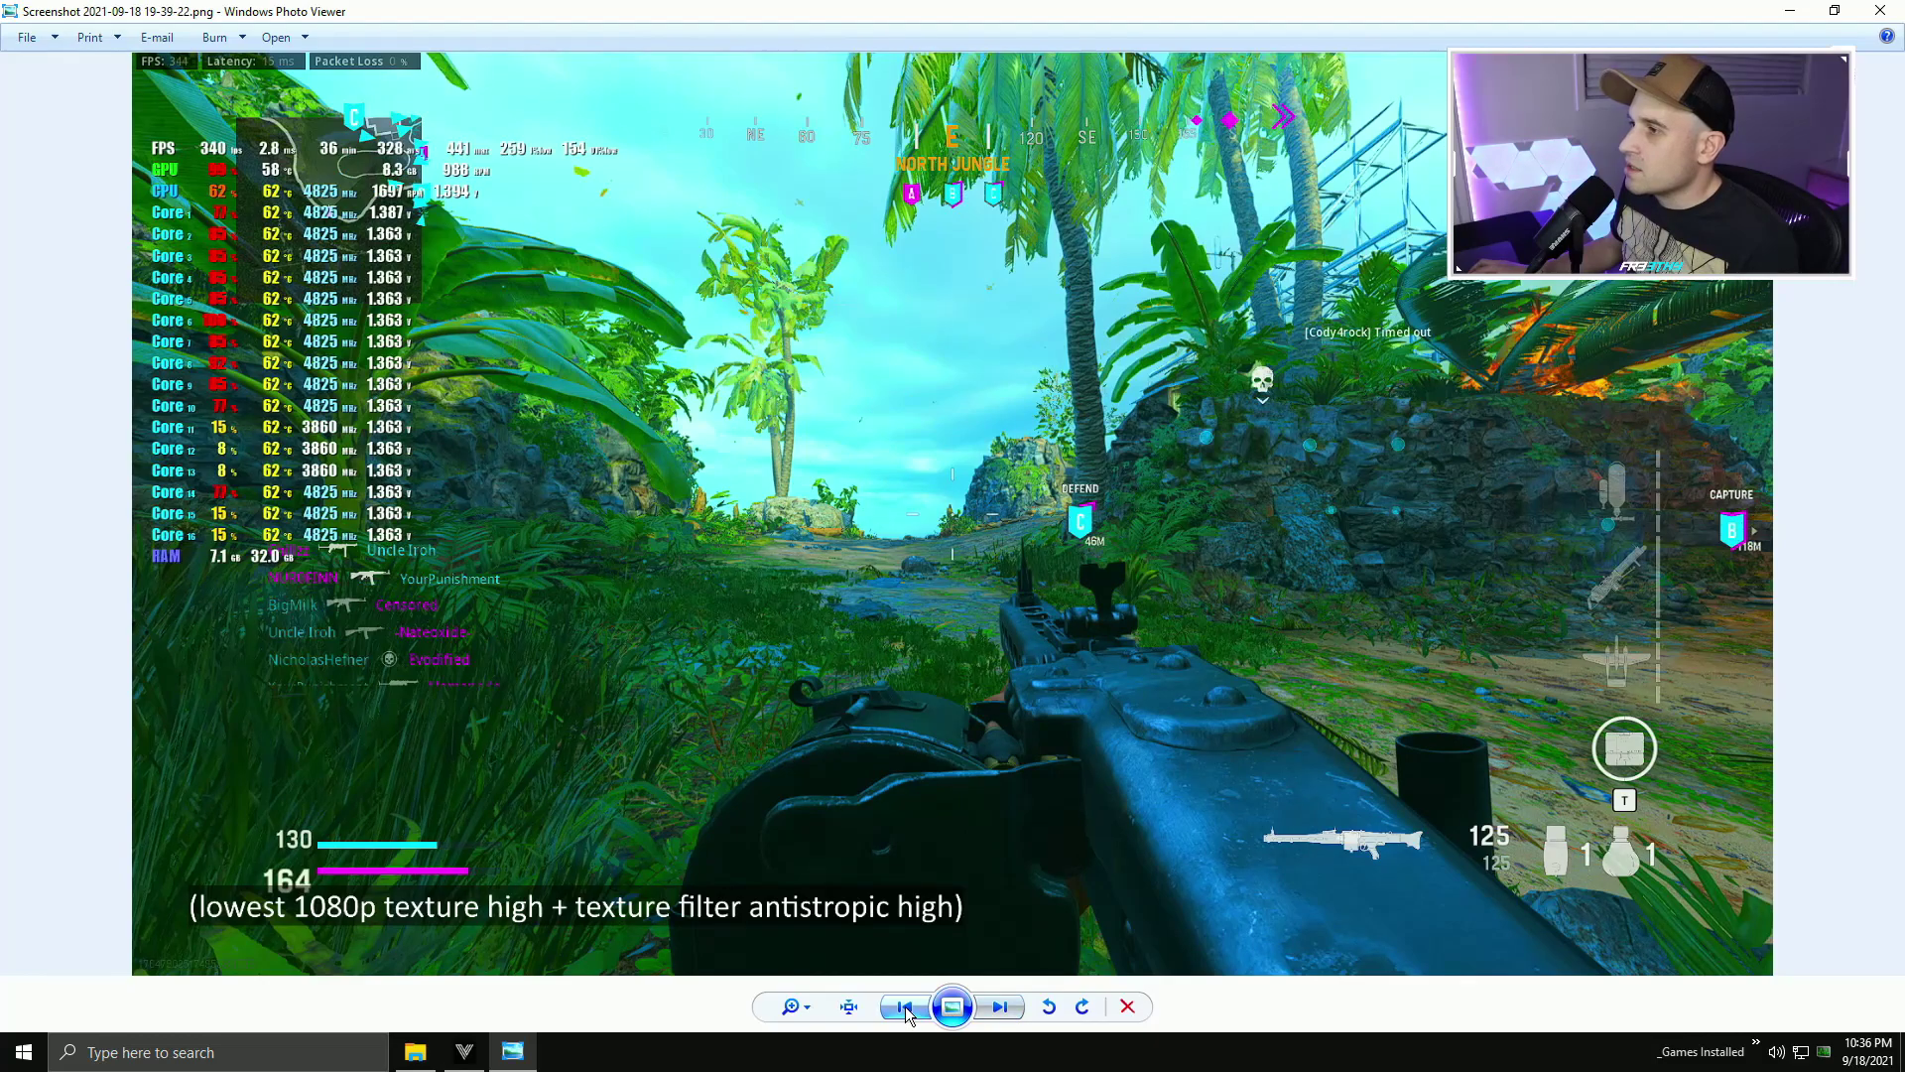
{"action": "left_click", "coordinate": [996, 1007]}
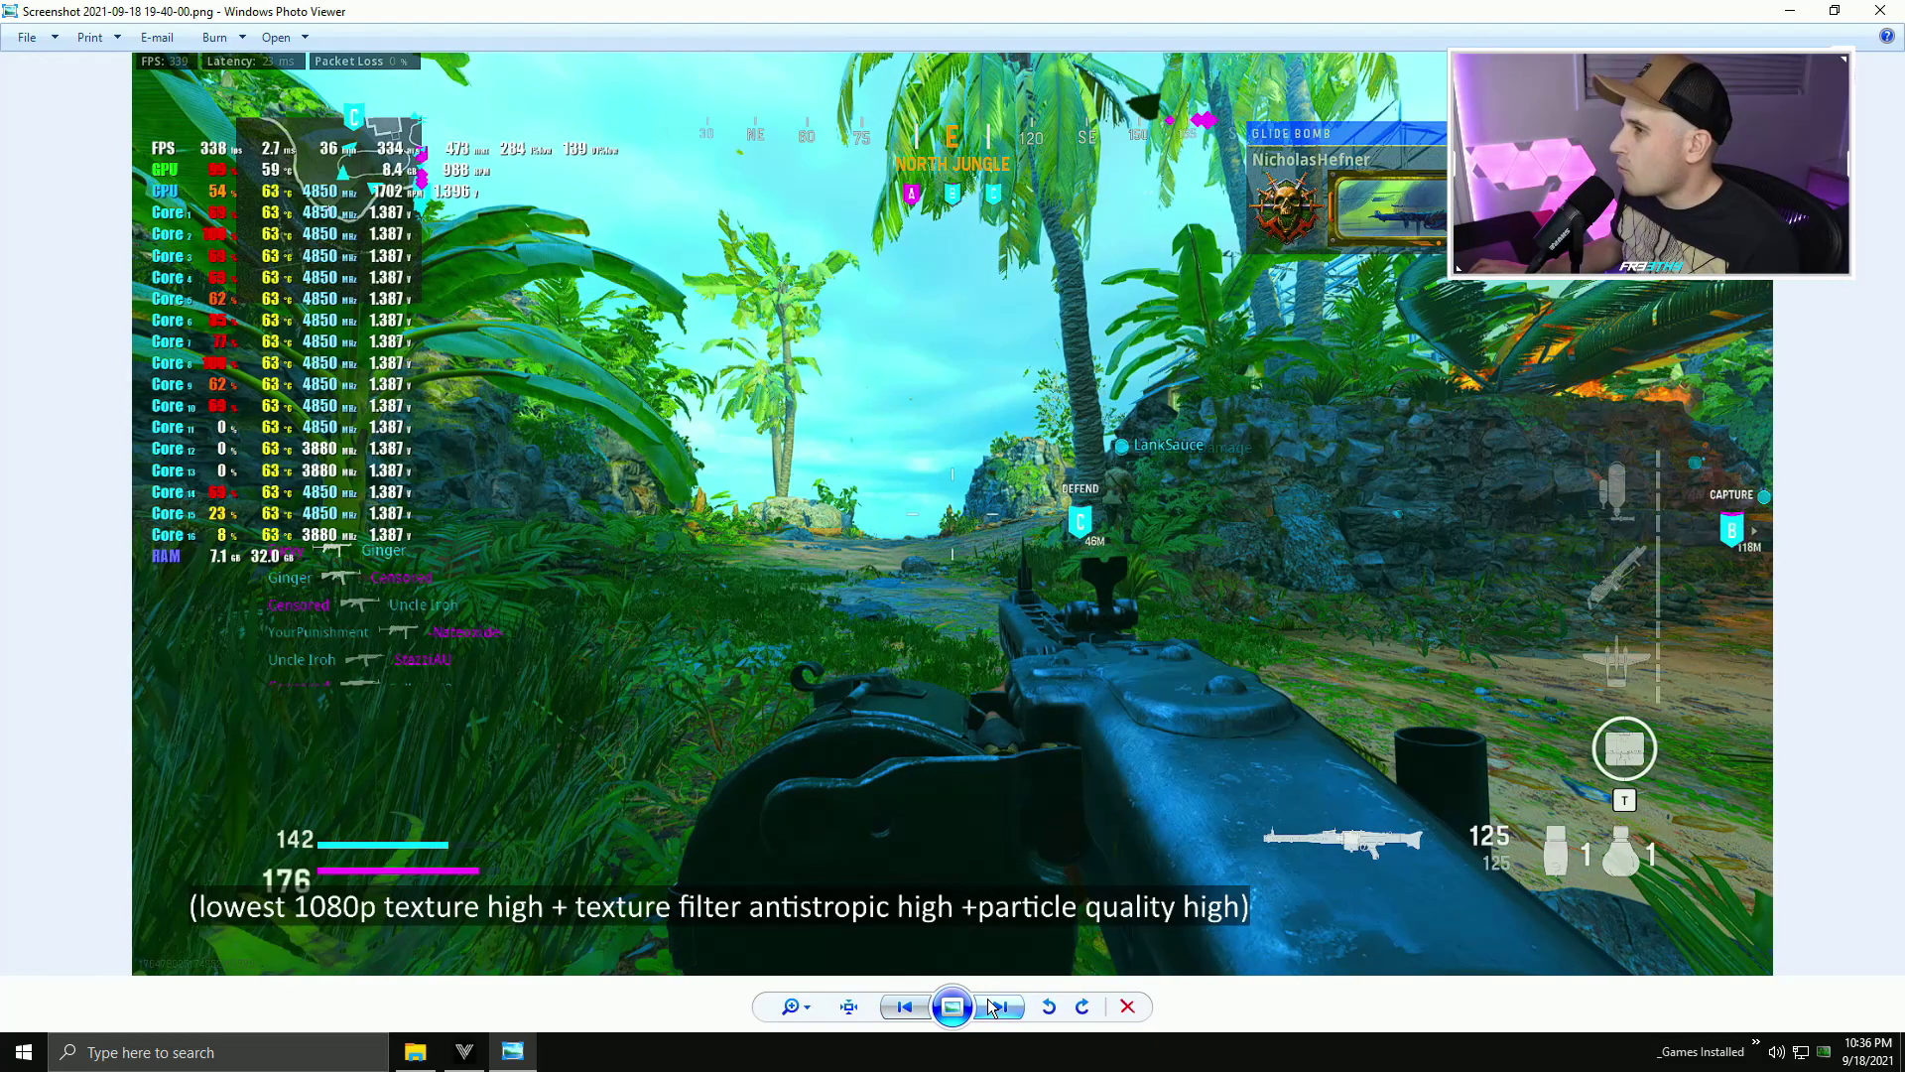
{"action": "left_click", "coordinate": [905, 1007]}
{"action": "left_click", "coordinate": [1001, 1008]}
- Compare the high particle quality screenshot with the one that adds high particle resolution
{"action": "left_click", "coordinate": [1000, 1008]}
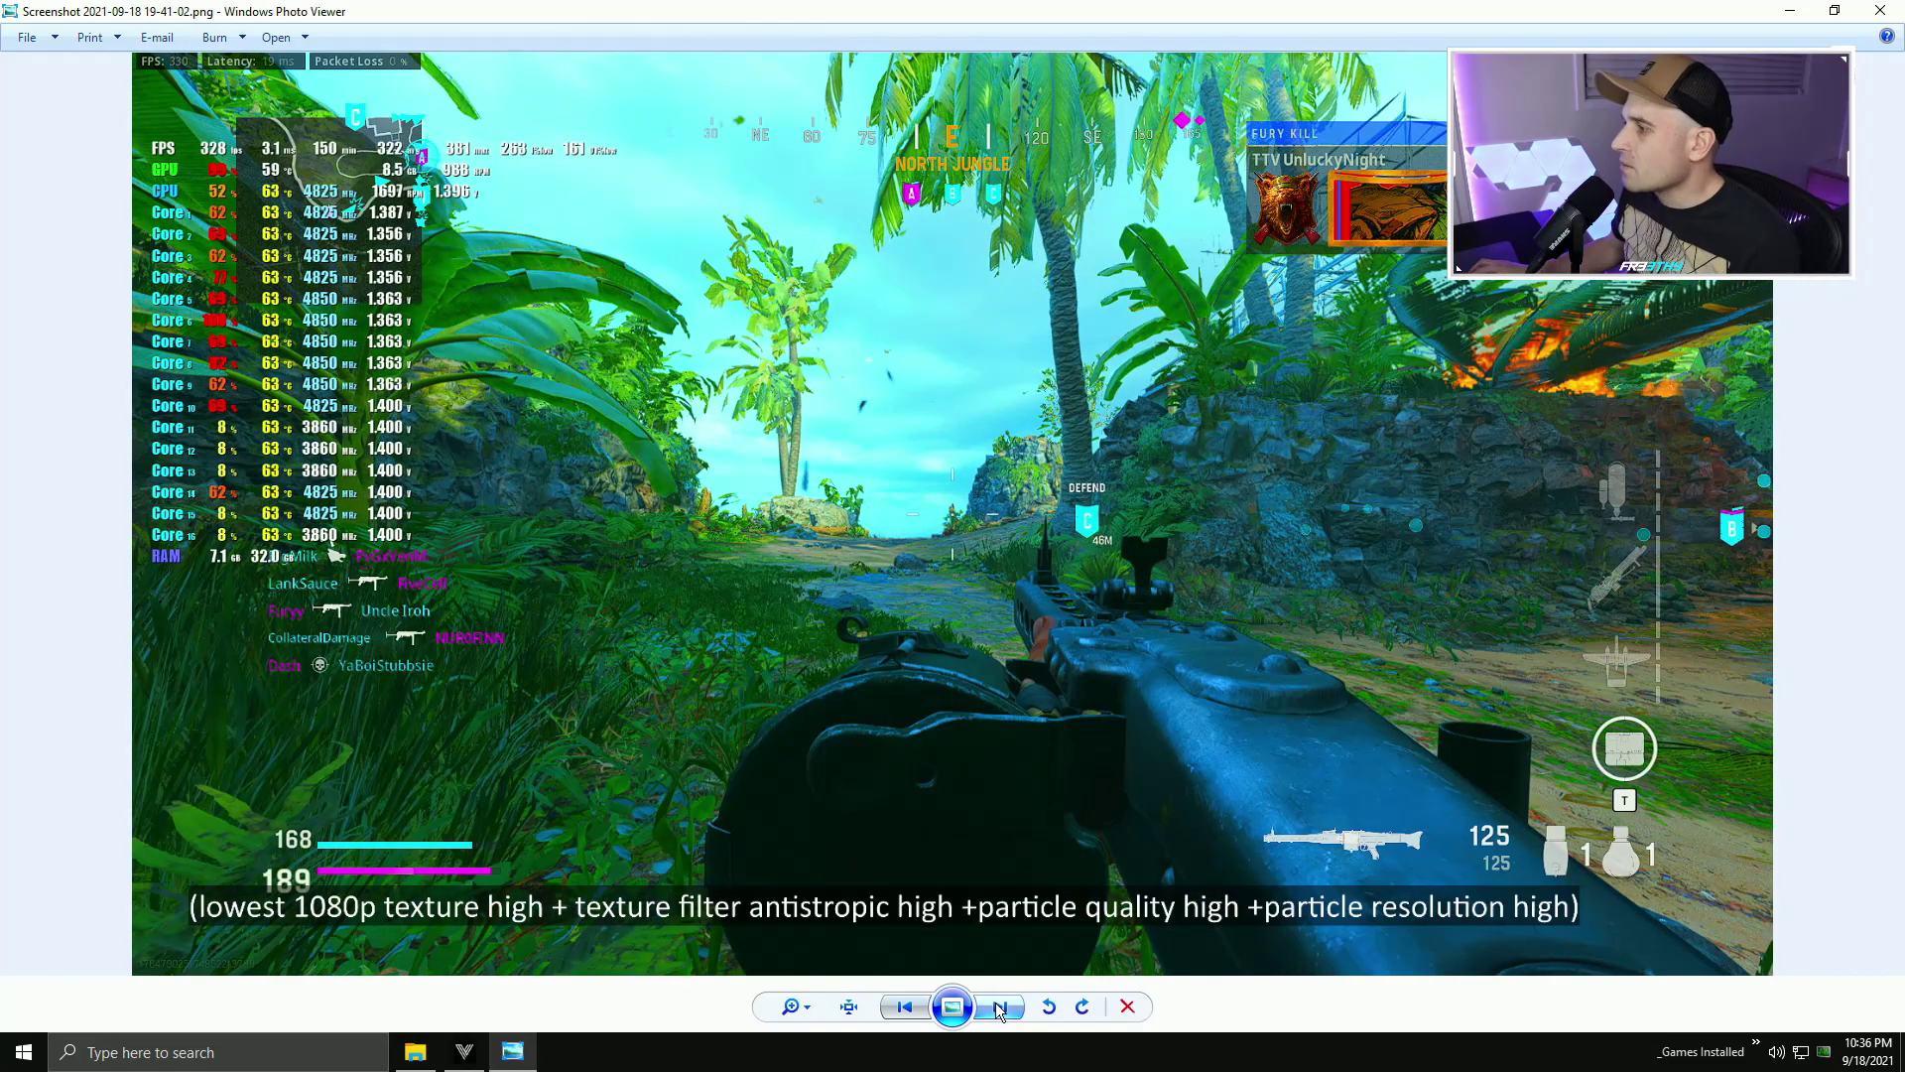
{"action": "left_click", "coordinate": [922, 1015]}
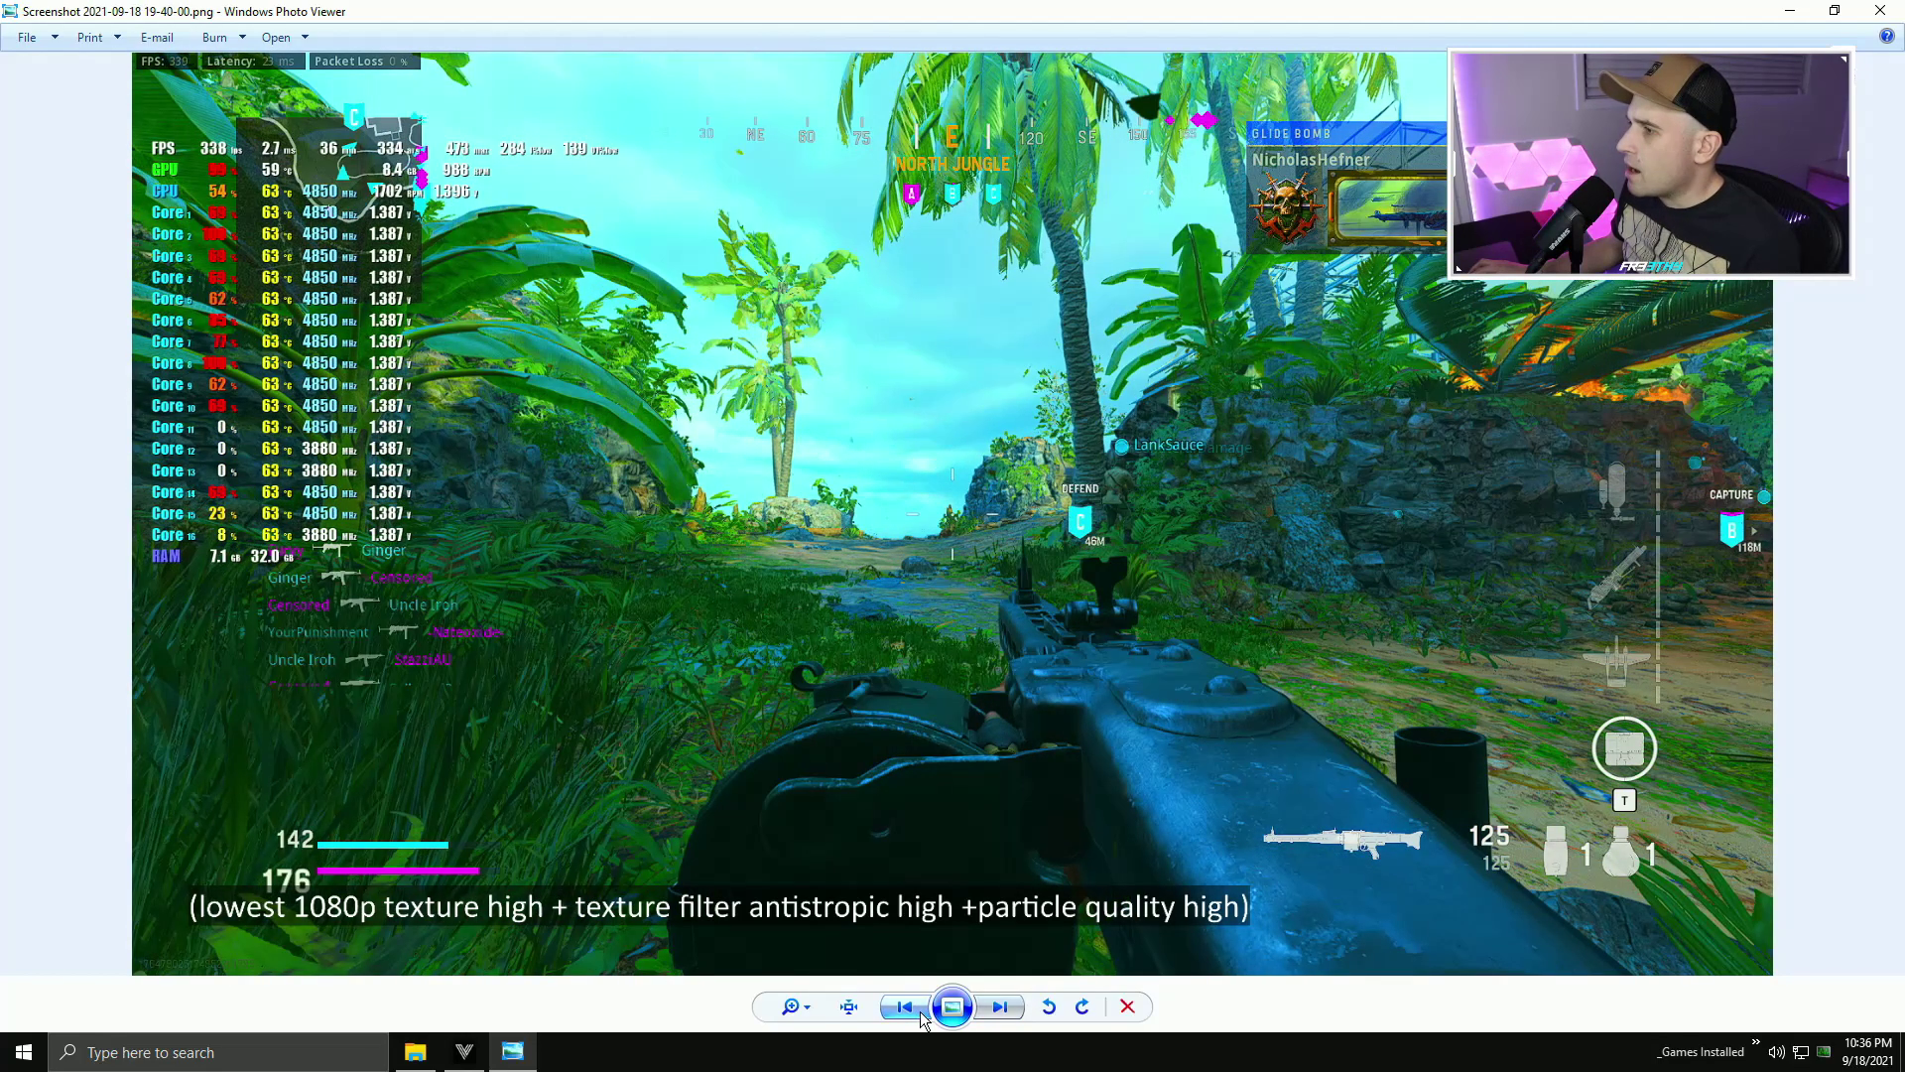
{"action": "left_click", "coordinate": [980, 1018]}
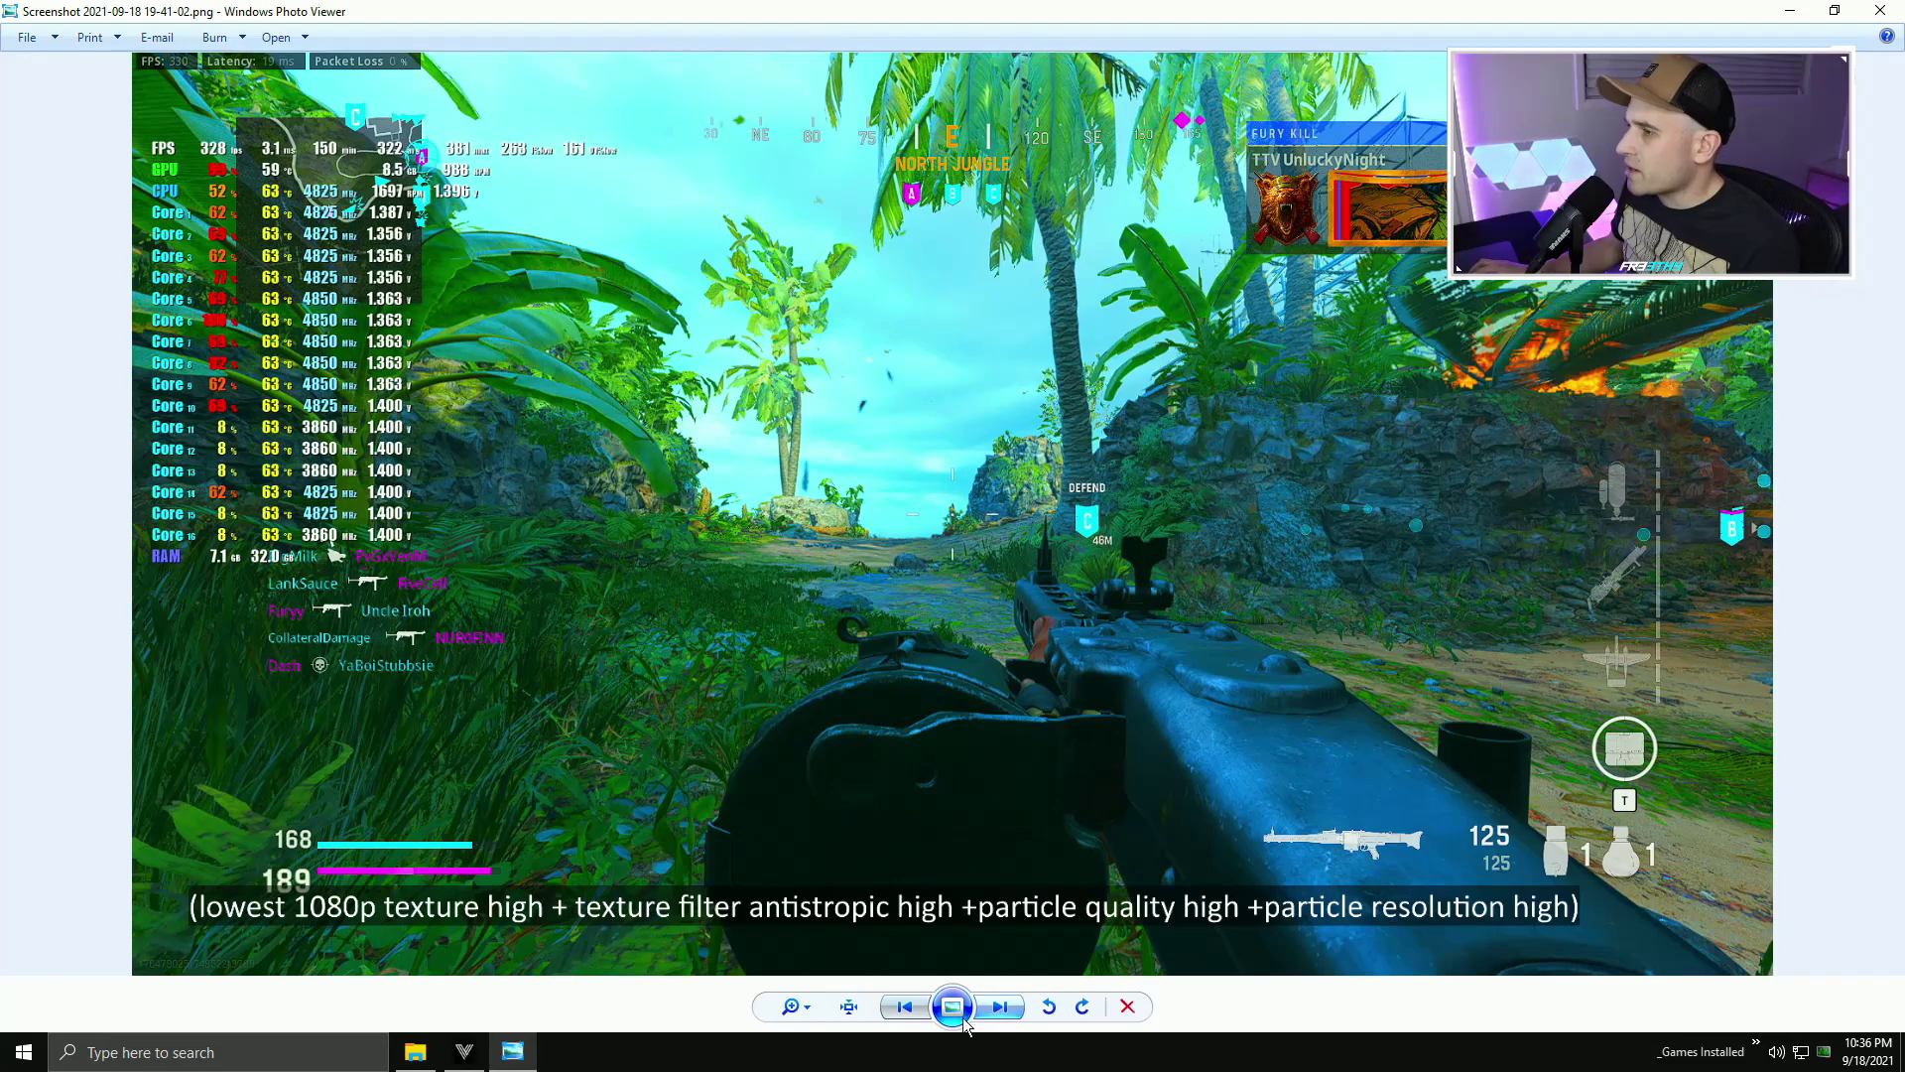
{"action": "left_click", "coordinate": [904, 1008]}
{"action": "left_click", "coordinate": [1000, 1010]}
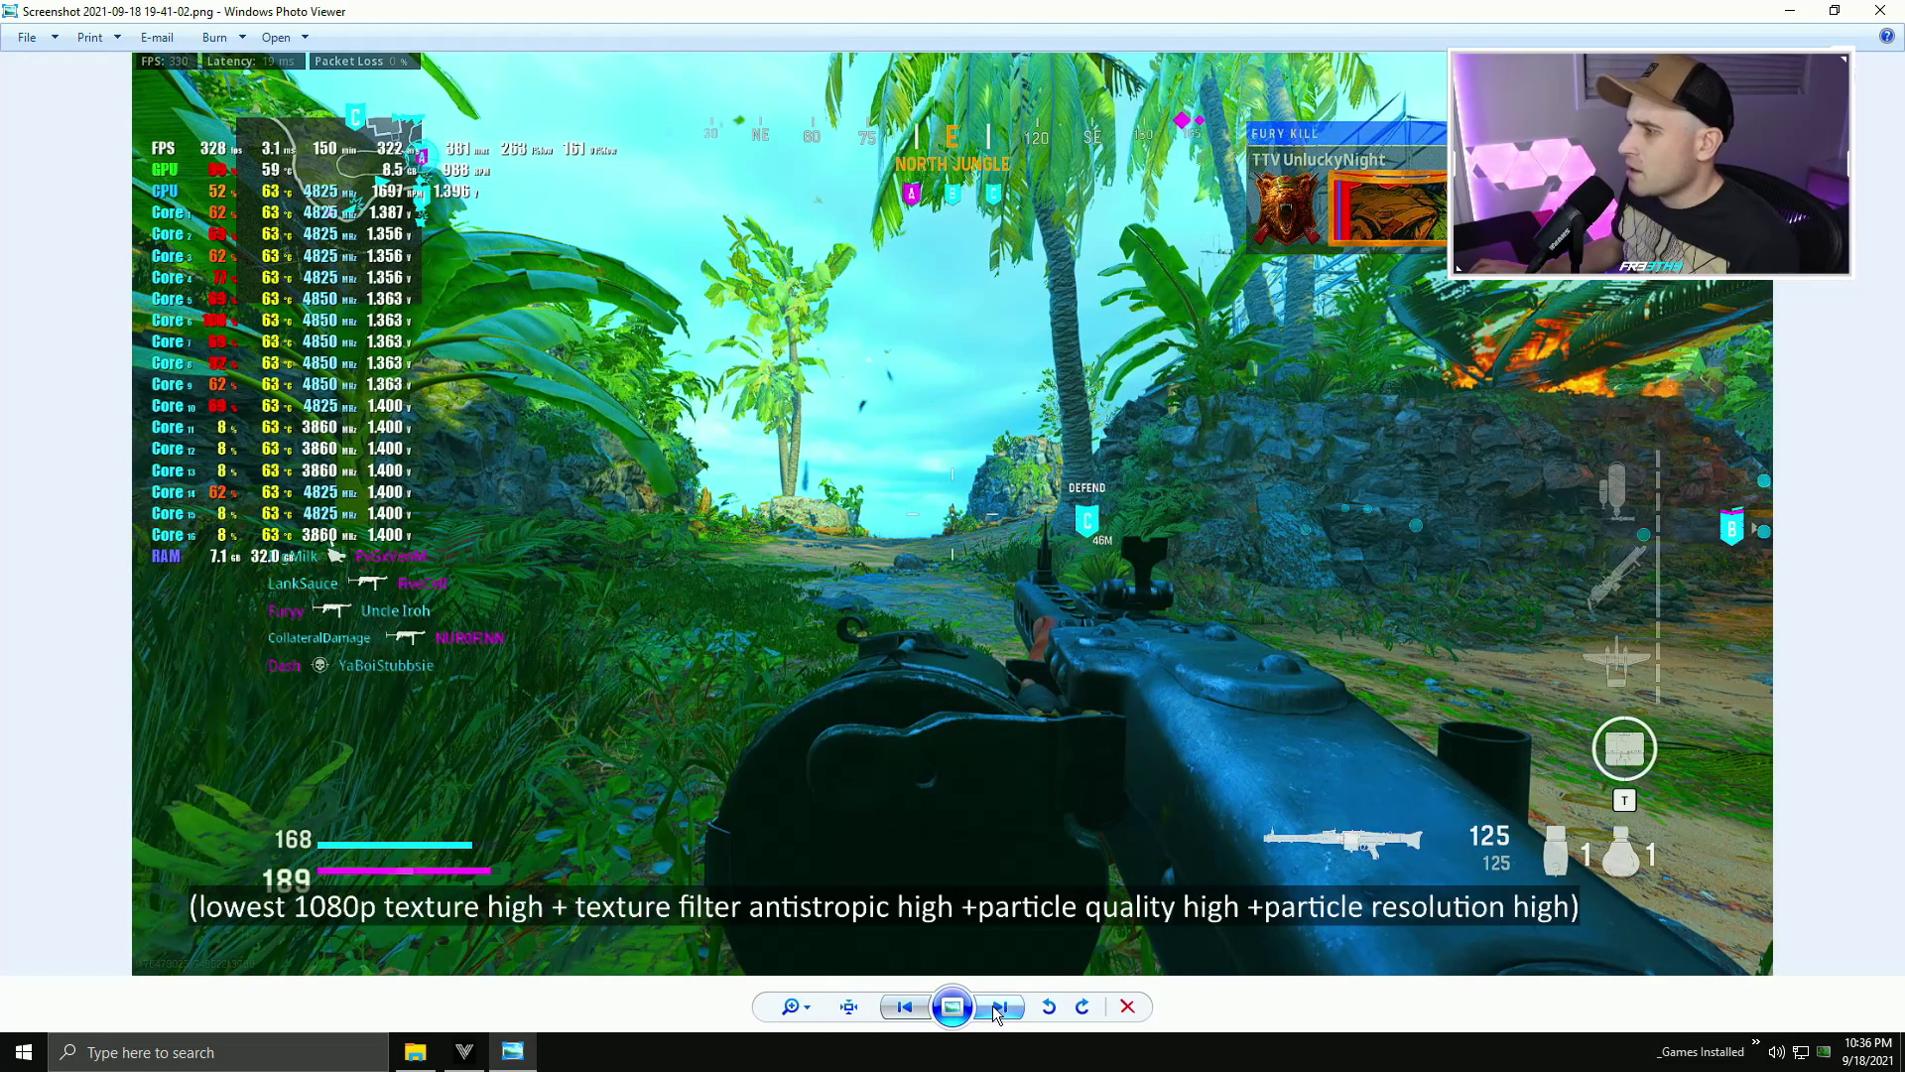
- Compare the screenshot with bullet impacts & sprays against the one that adds nearby tessellation
{"action": "left_click", "coordinate": [997, 1010]}
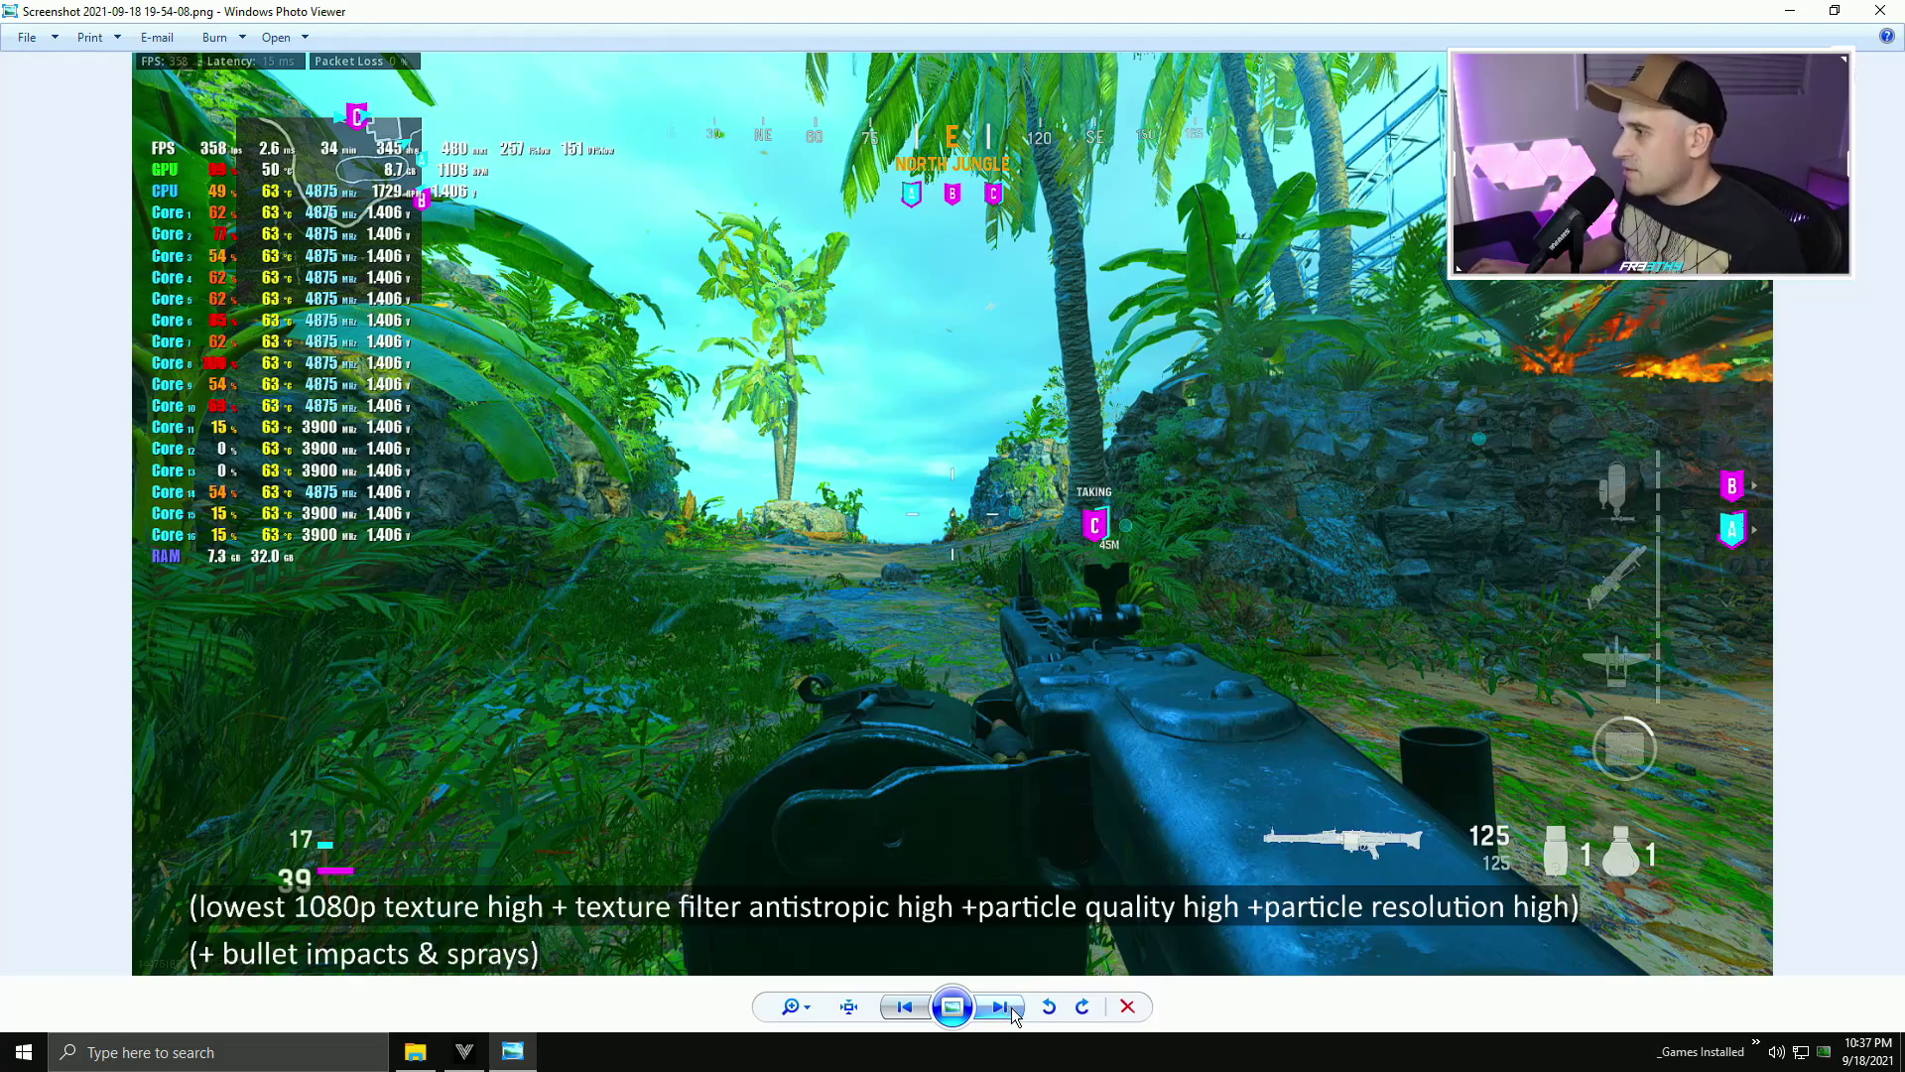
{"action": "left_click", "coordinate": [1009, 1008]}
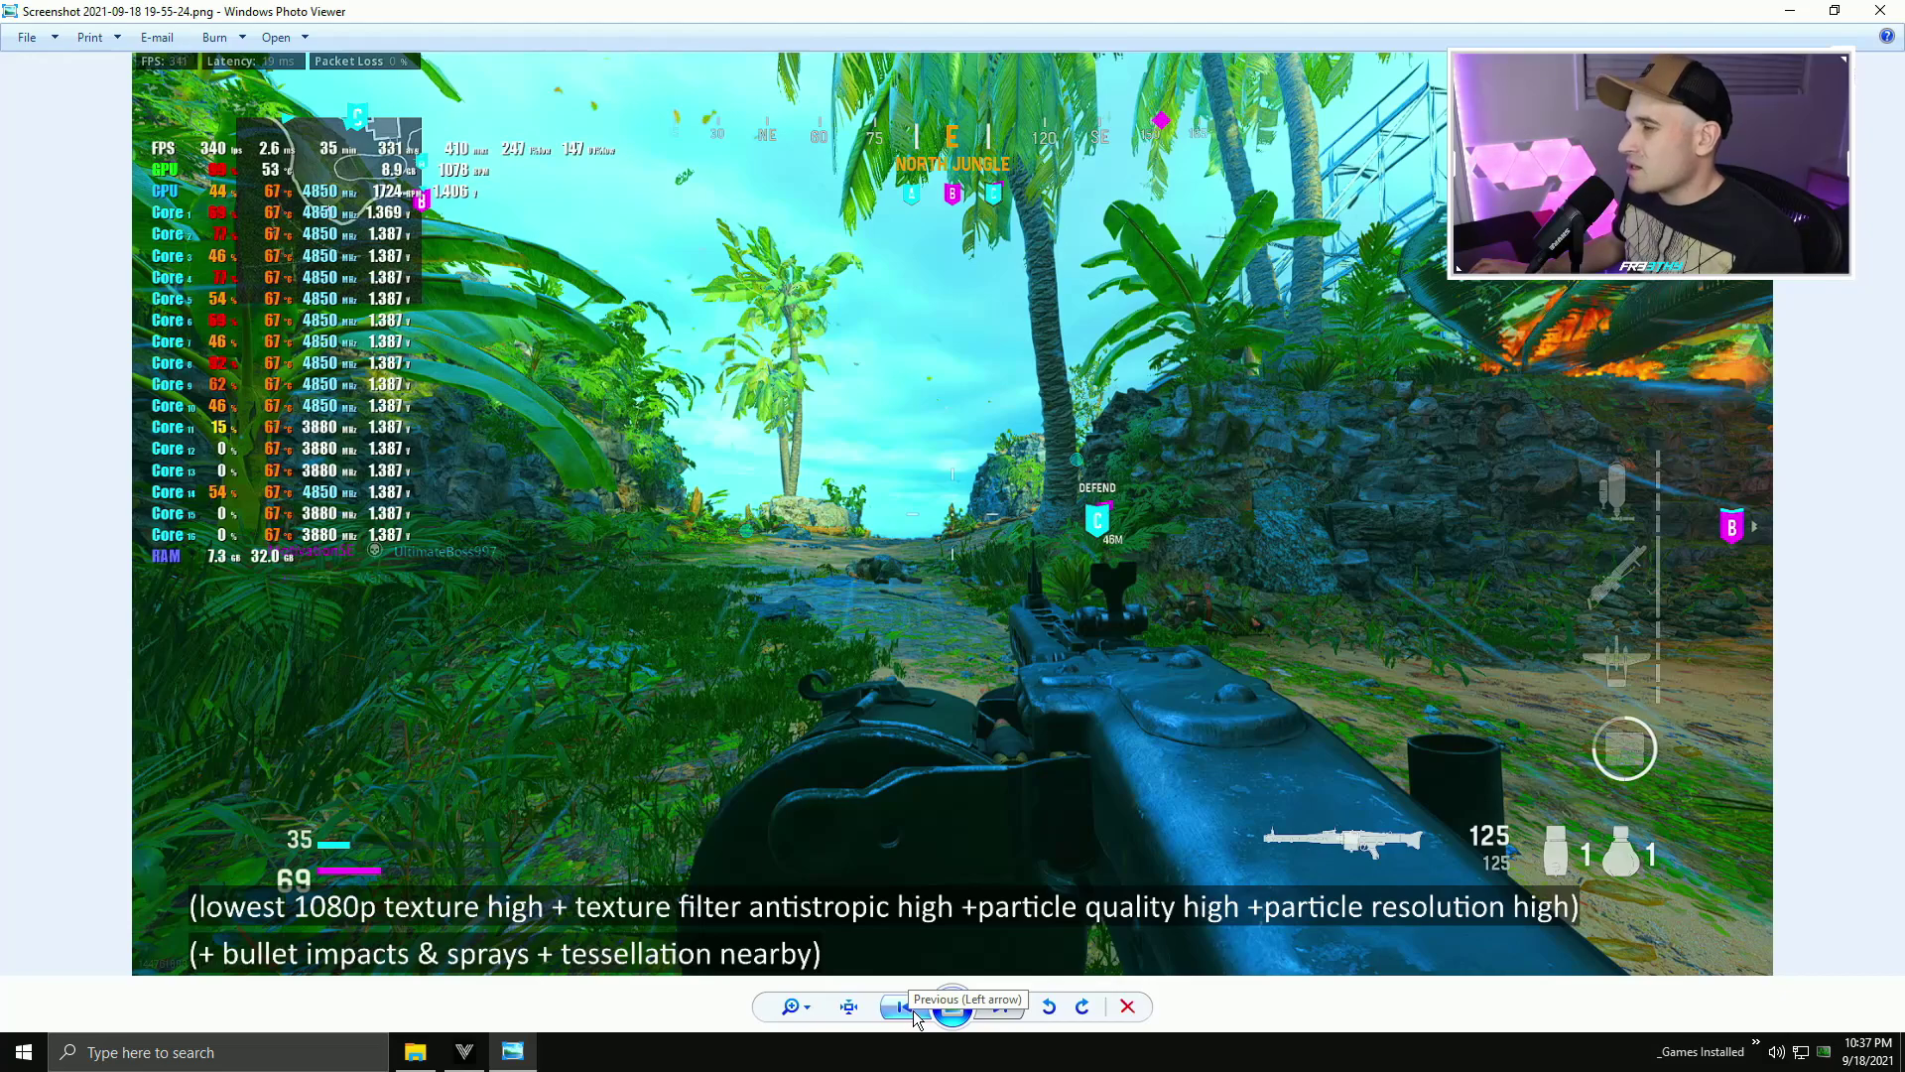
{"action": "left_click", "coordinate": [913, 1011]}
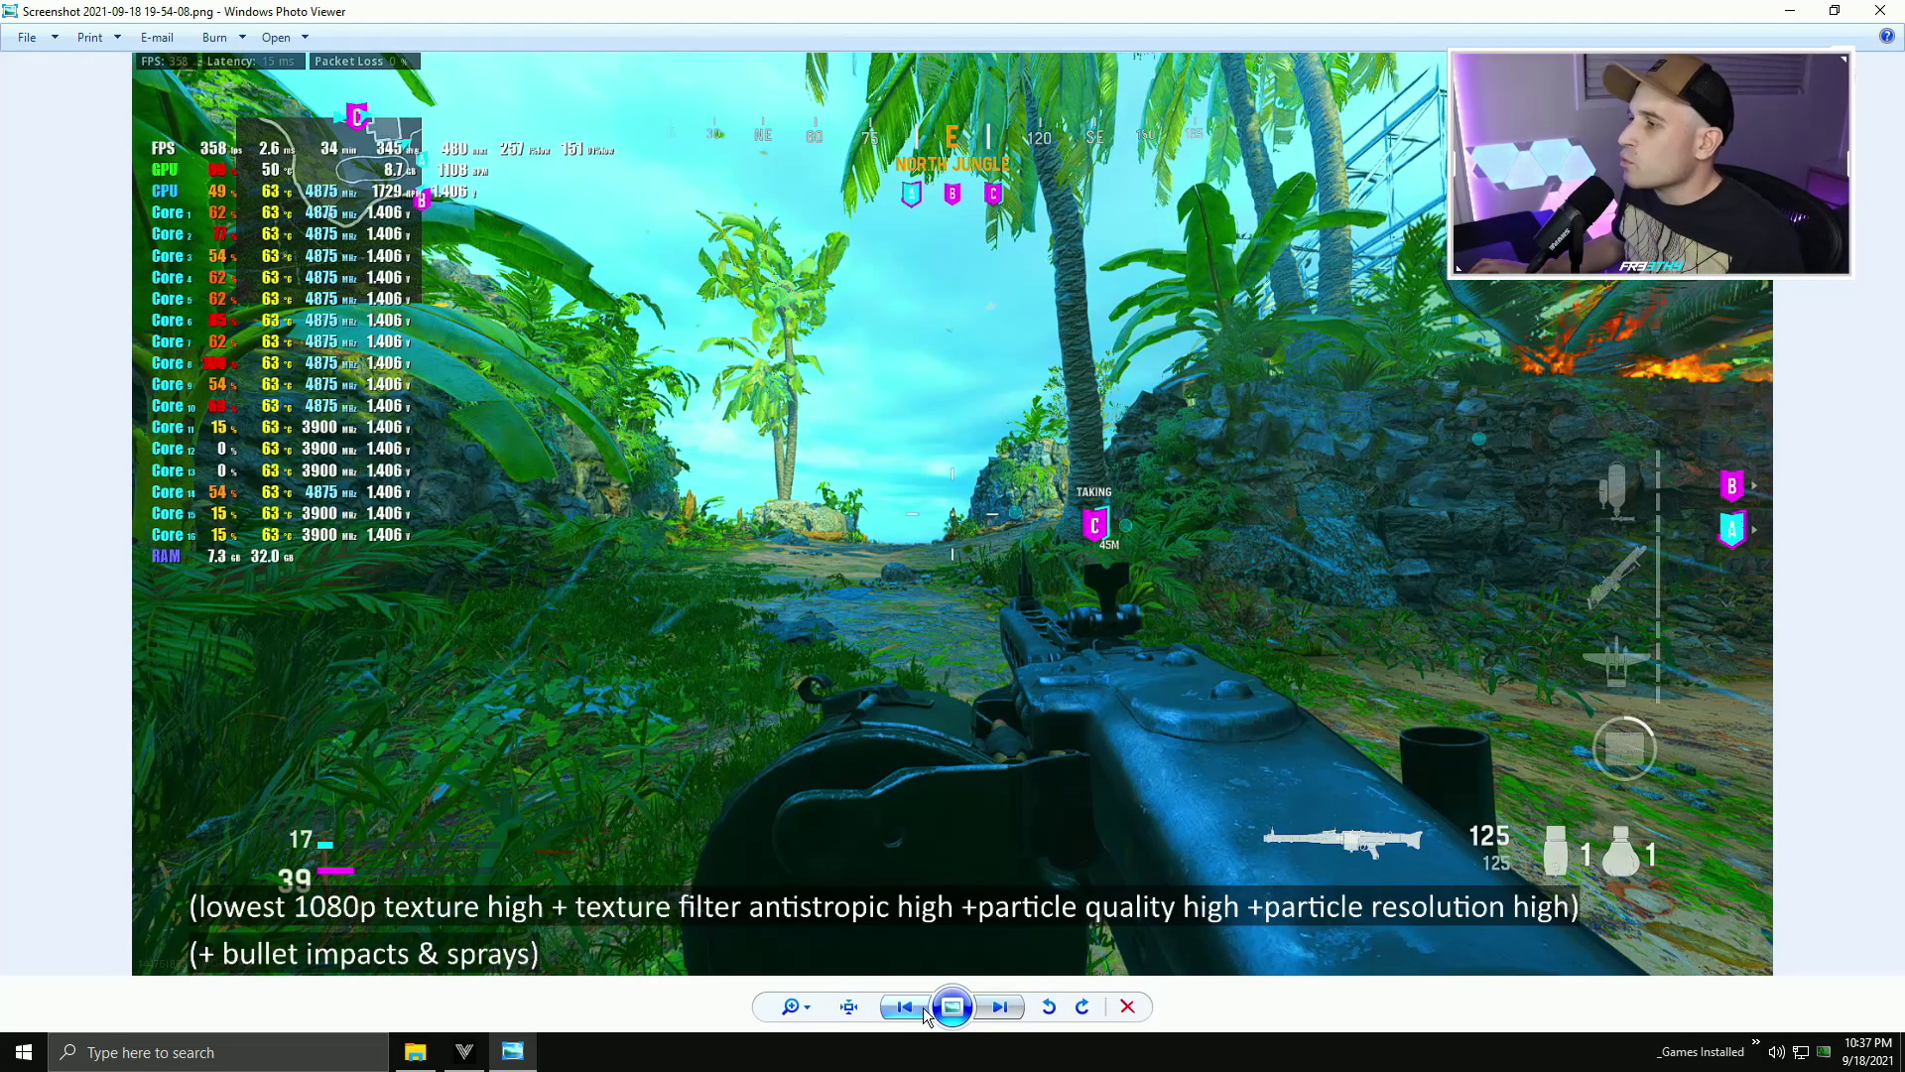
{"action": "left_click", "coordinate": [999, 1010]}
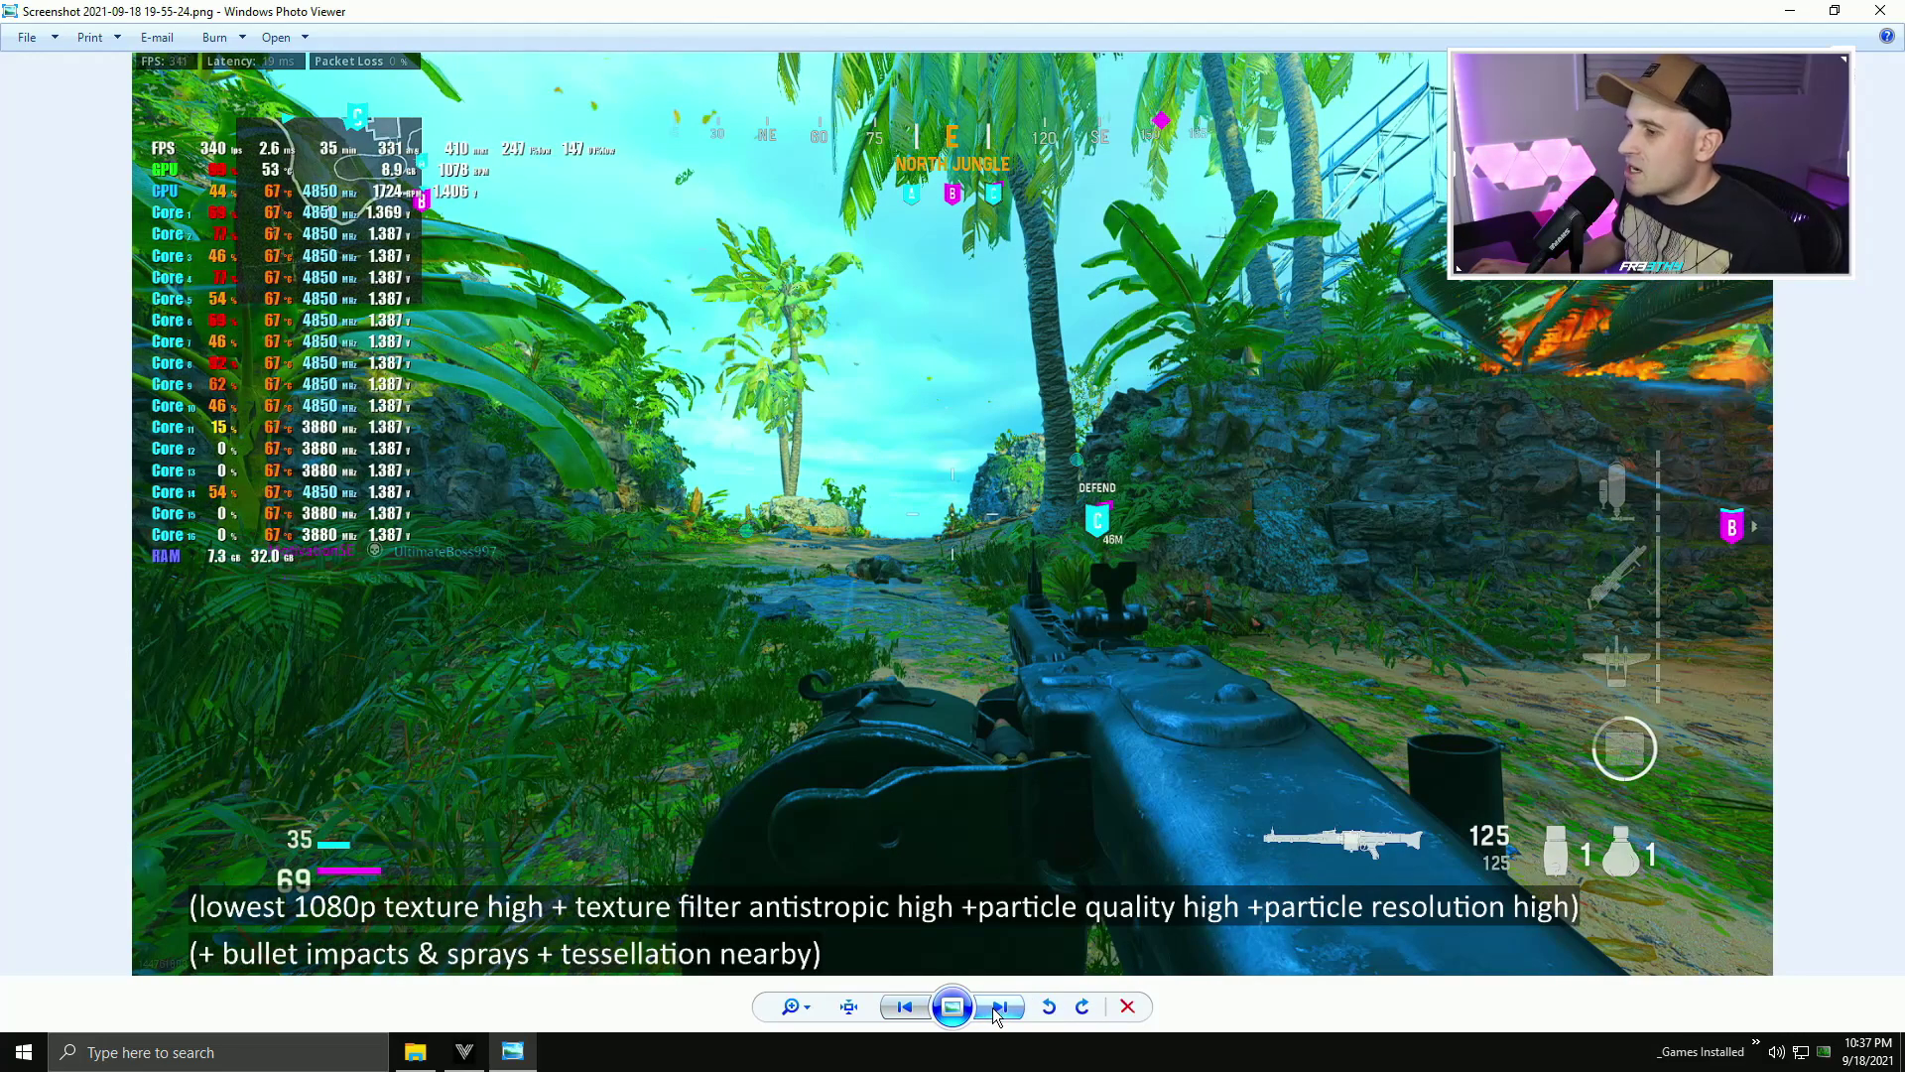
- Compare the screenshot with tessellation fully on against the one that adds high level of detail
{"action": "left_click", "coordinate": [998, 1011]}
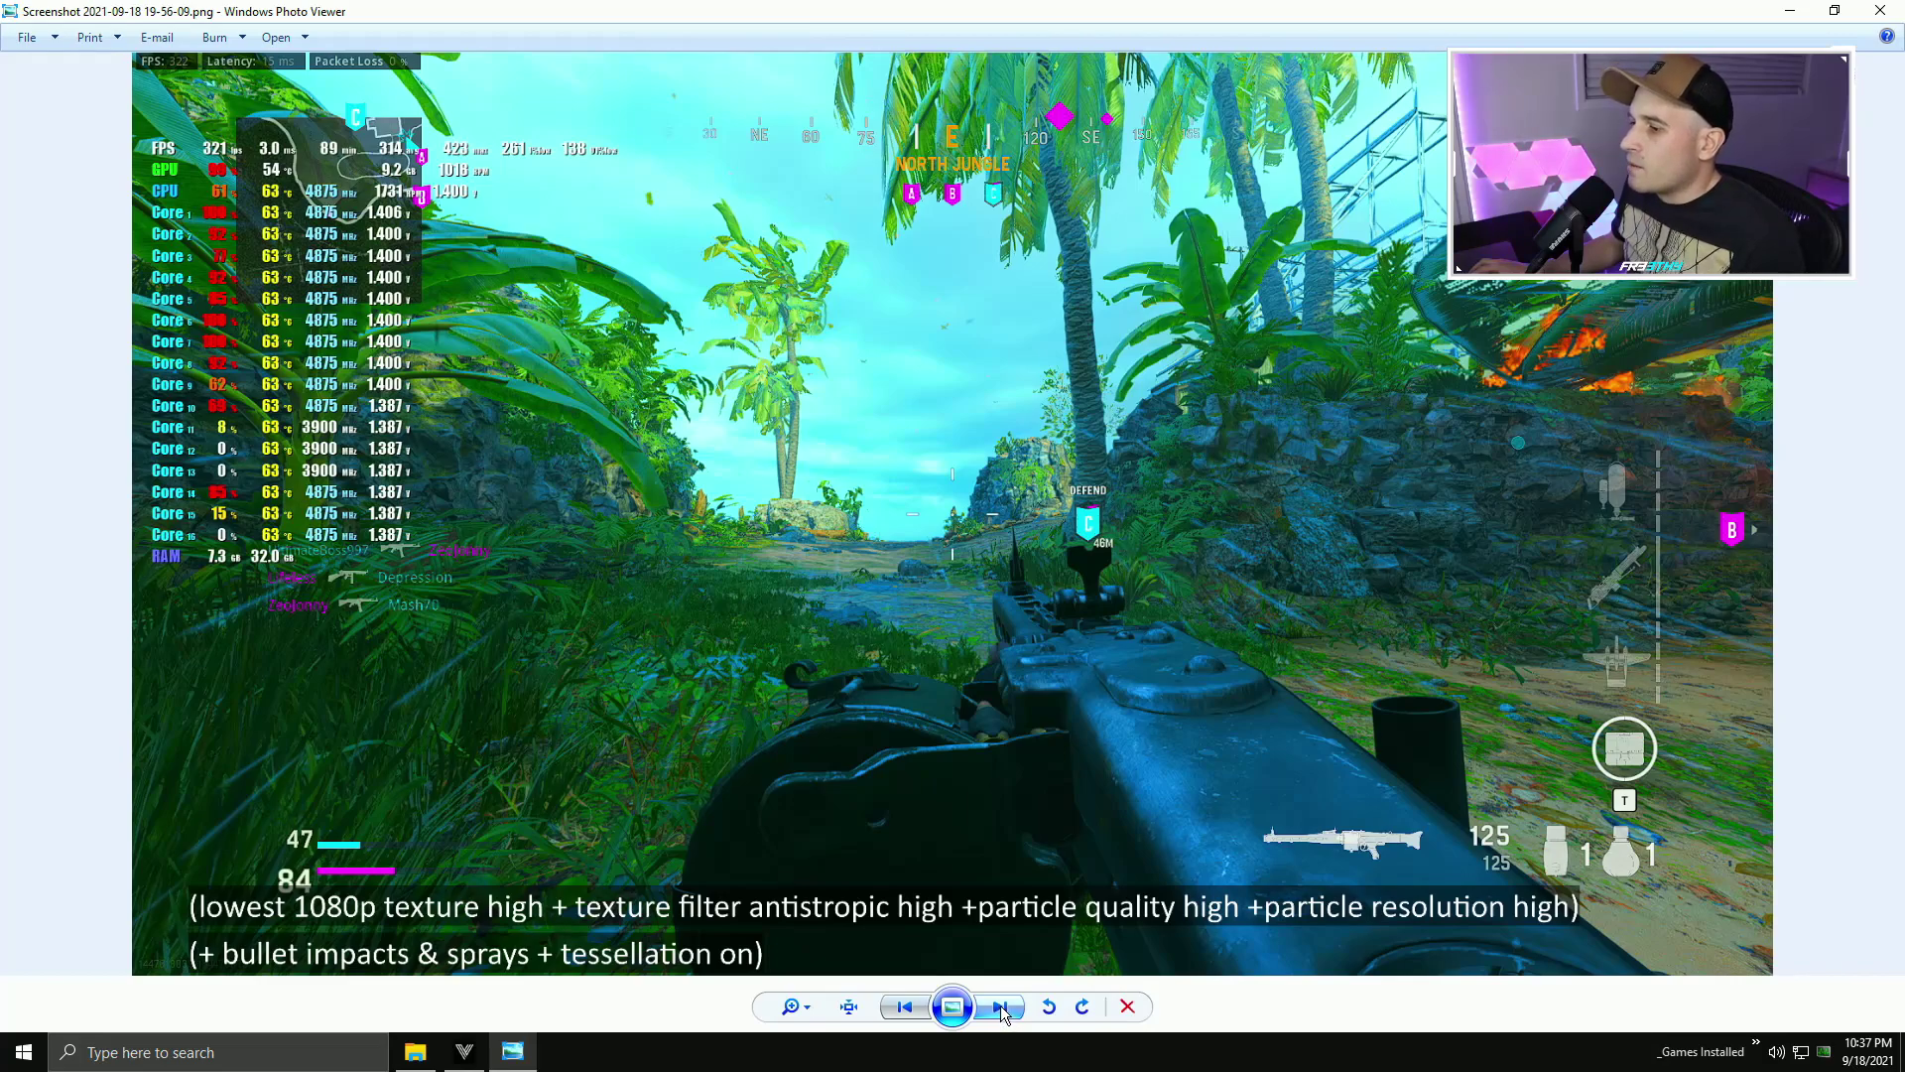
{"action": "left_click", "coordinate": [1001, 1010]}
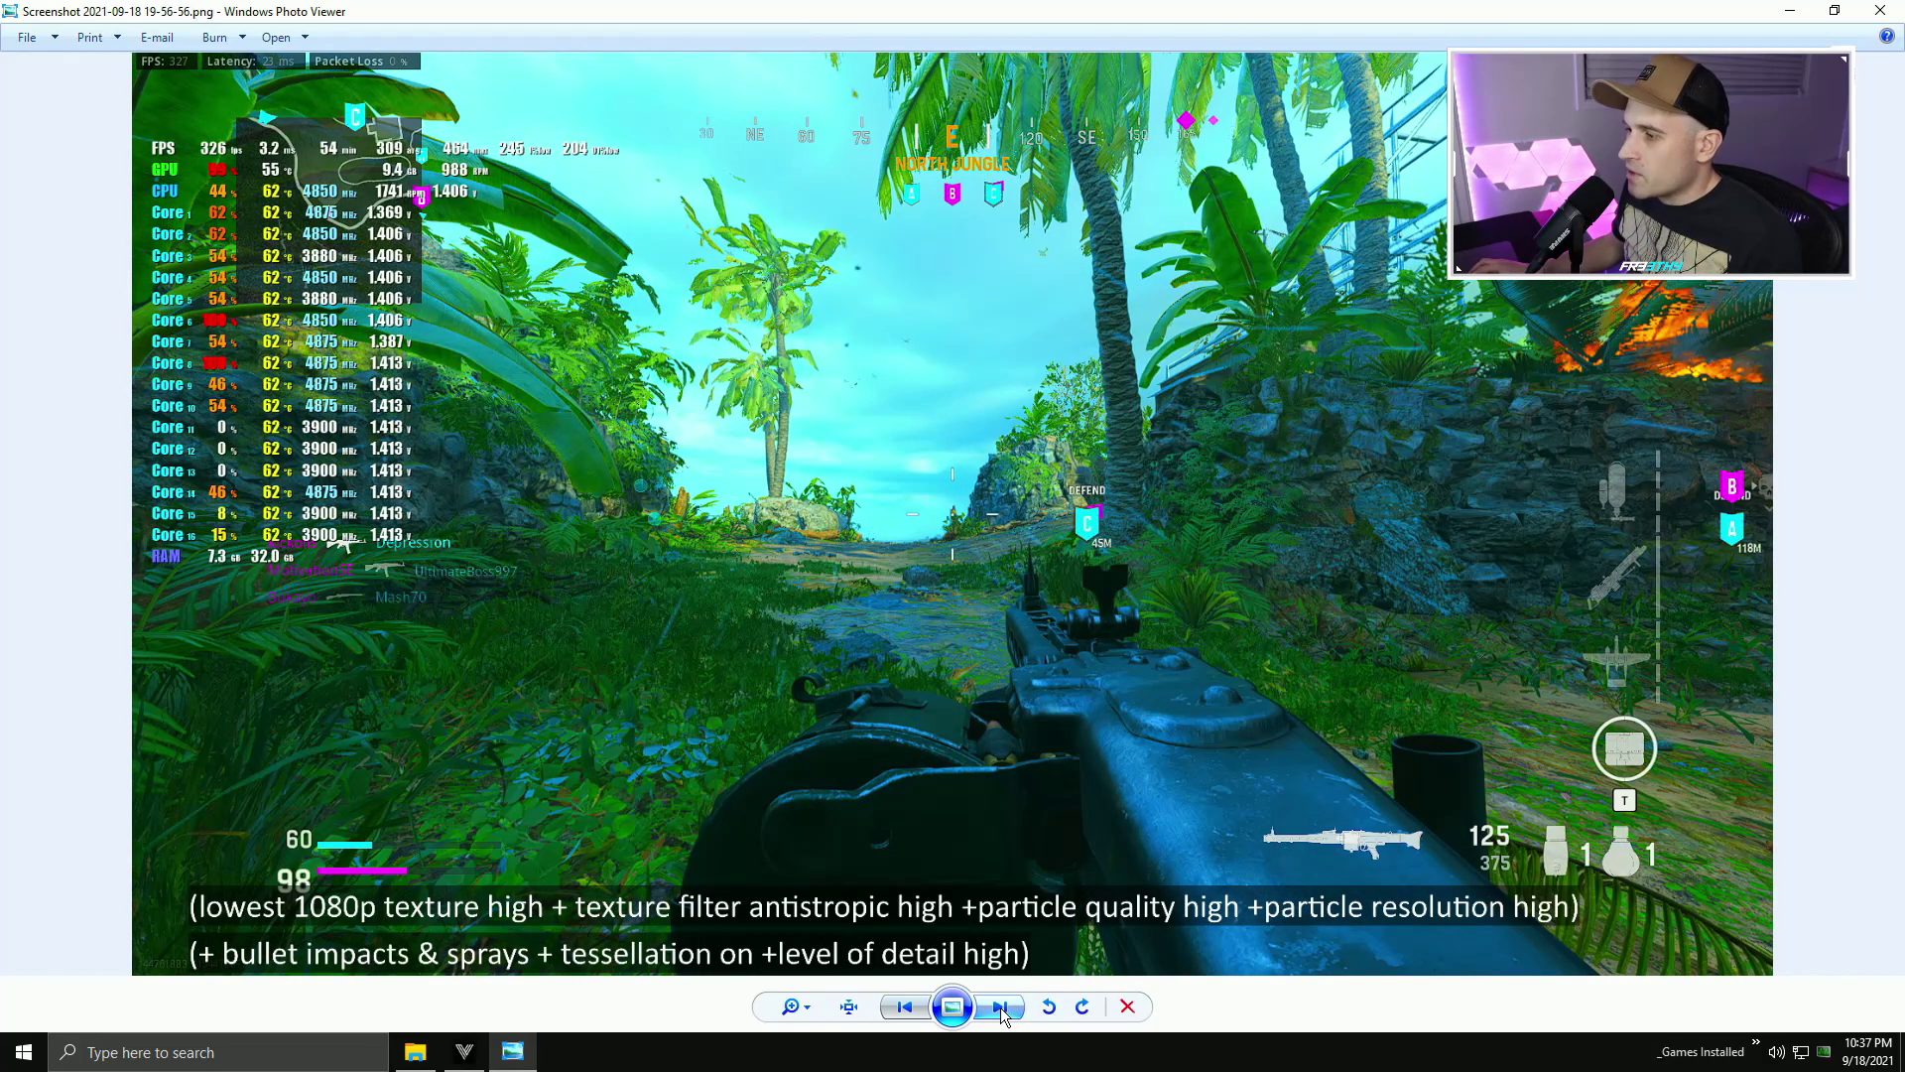
{"action": "left_click", "coordinate": [904, 1008]}
{"action": "left_click", "coordinate": [997, 1012]}
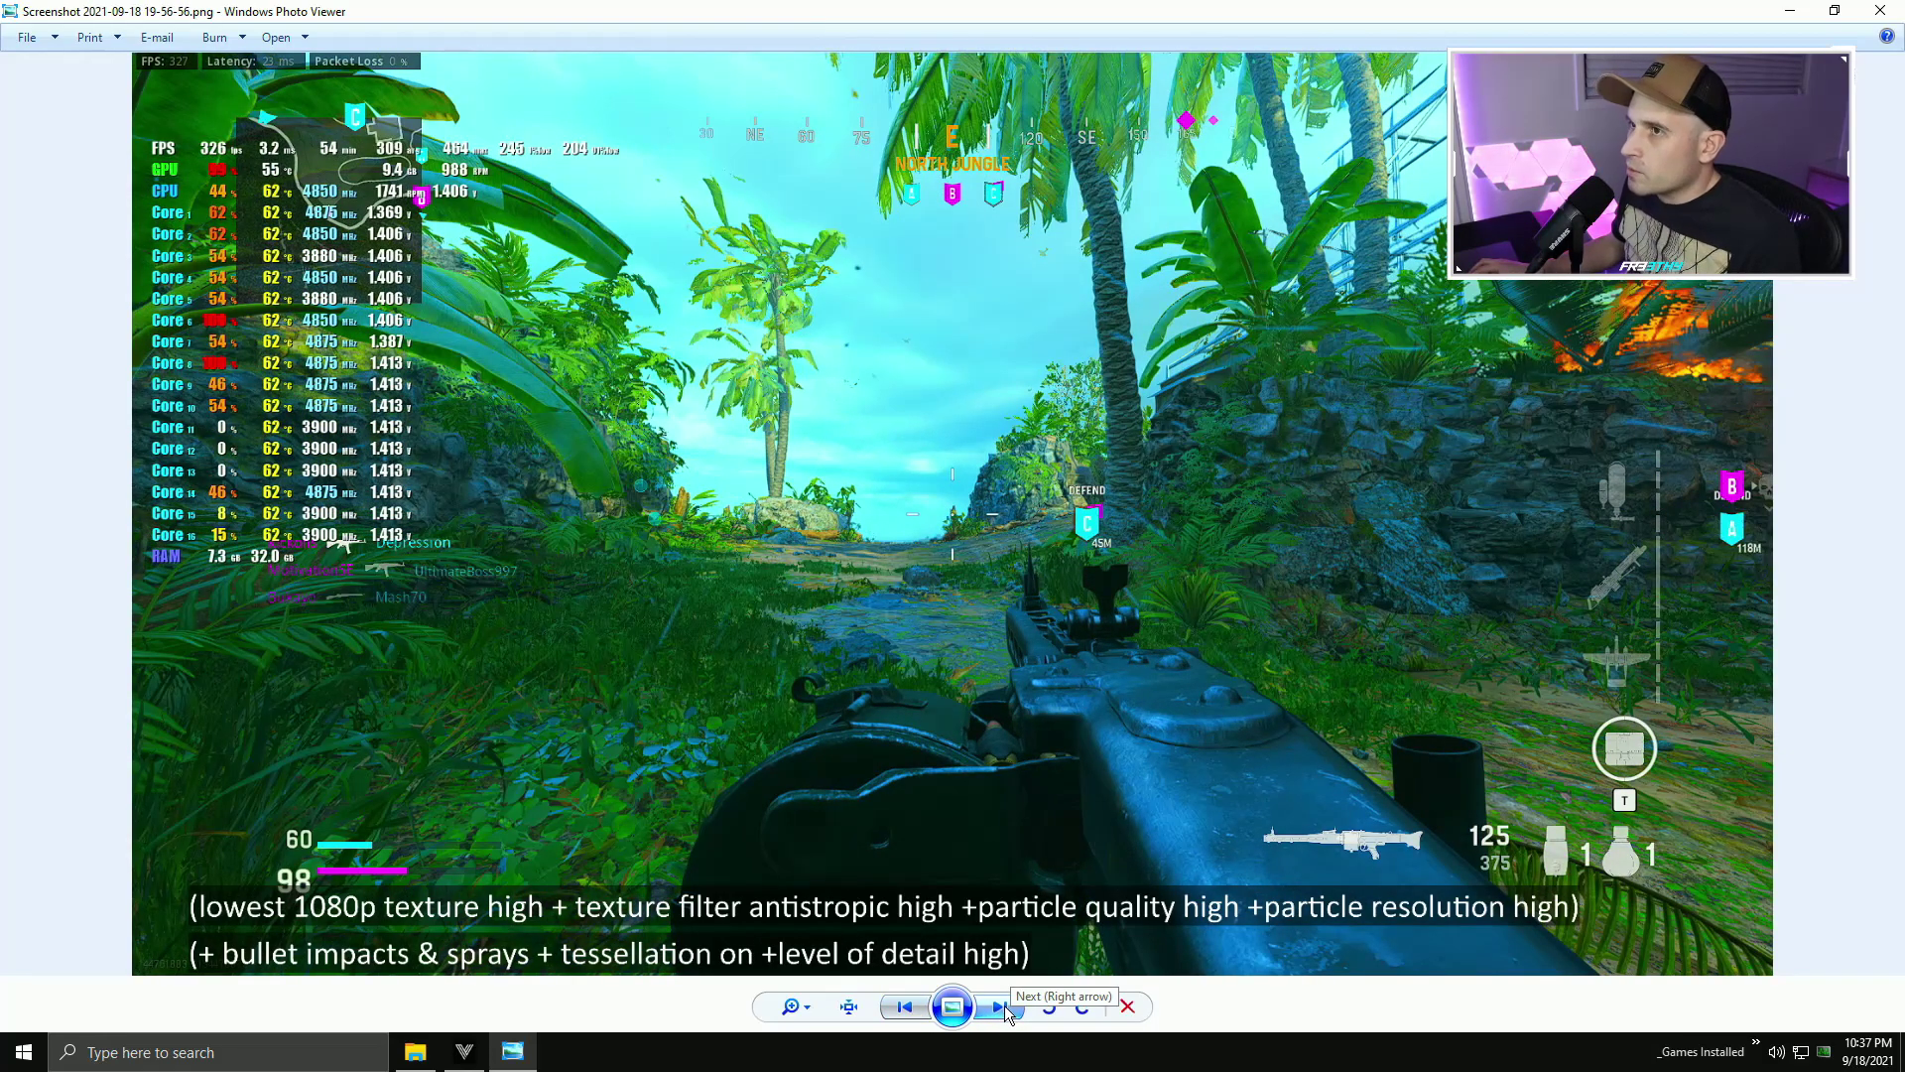
- Compare the high level of detail screenshot with the one that adds high distance quality
{"action": "left_click", "coordinate": [1000, 1009]}
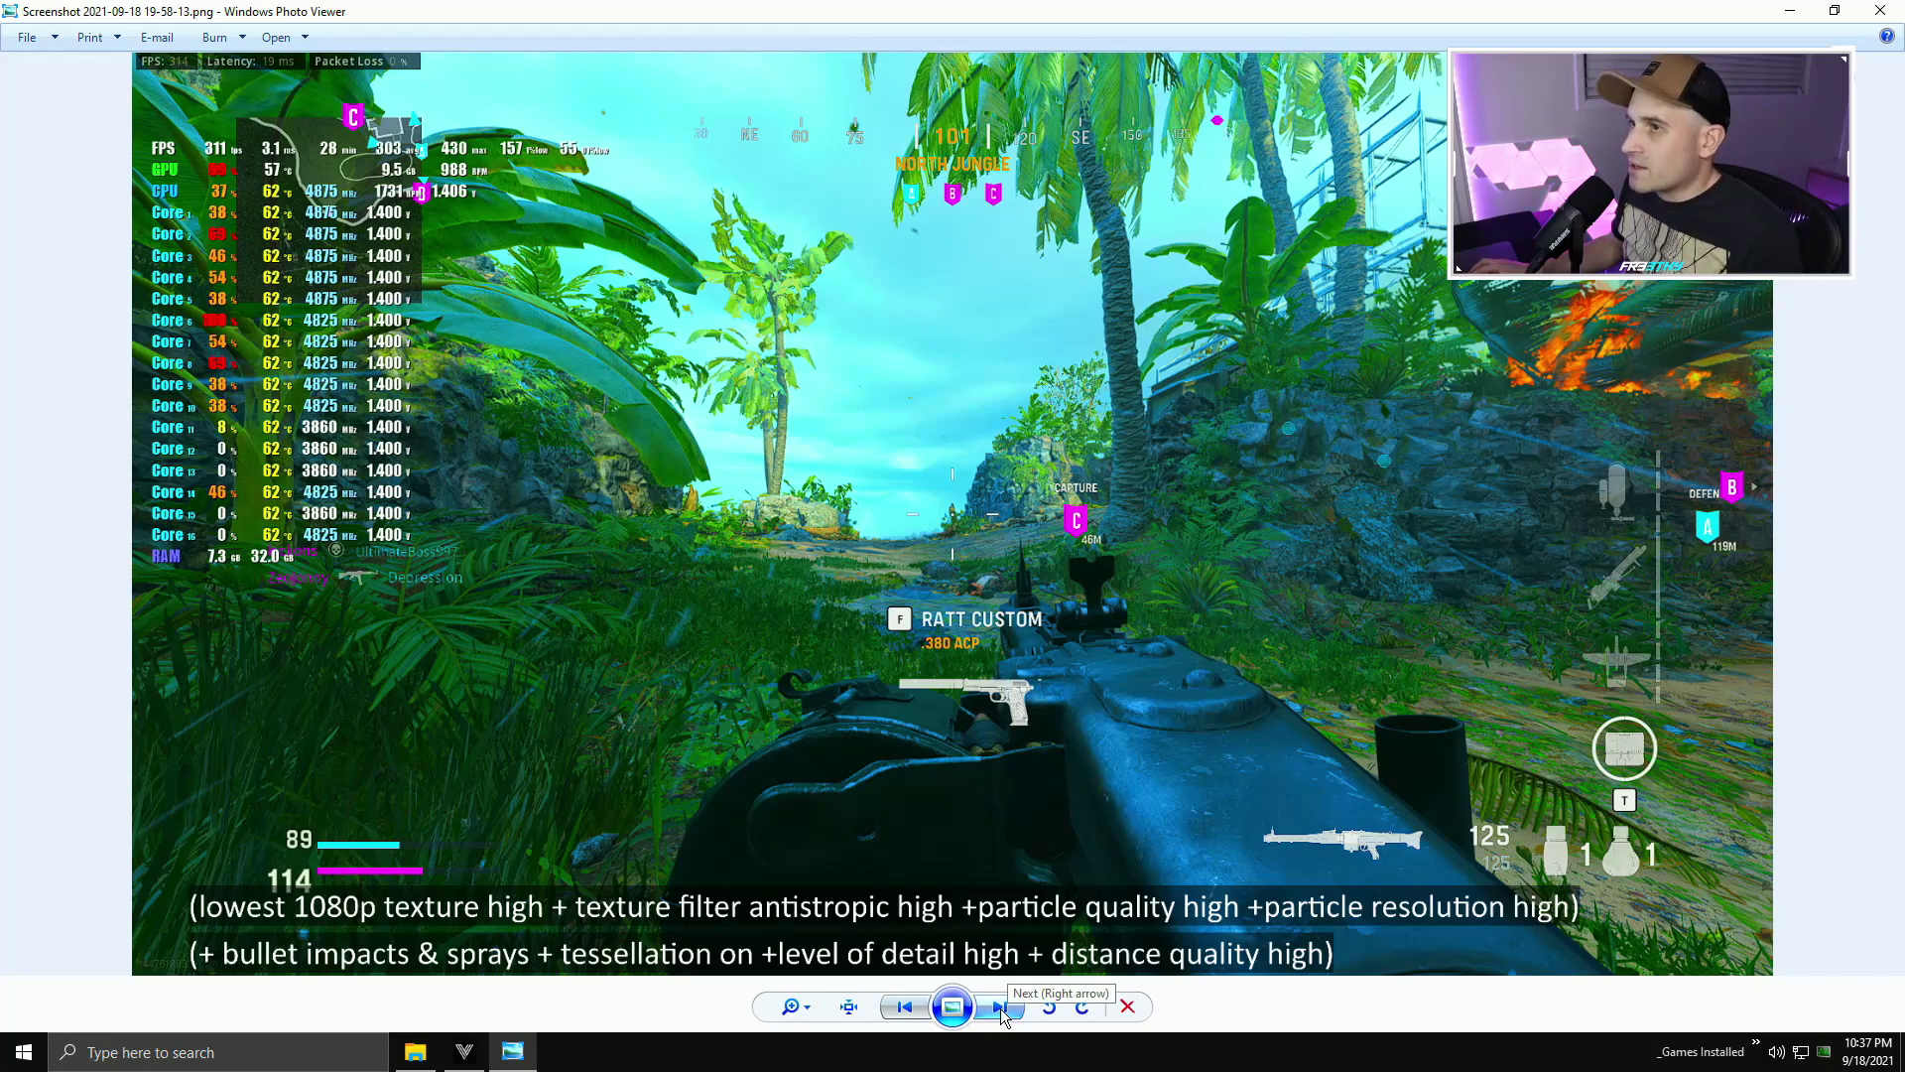
{"action": "left_click", "coordinate": [1002, 1008]}
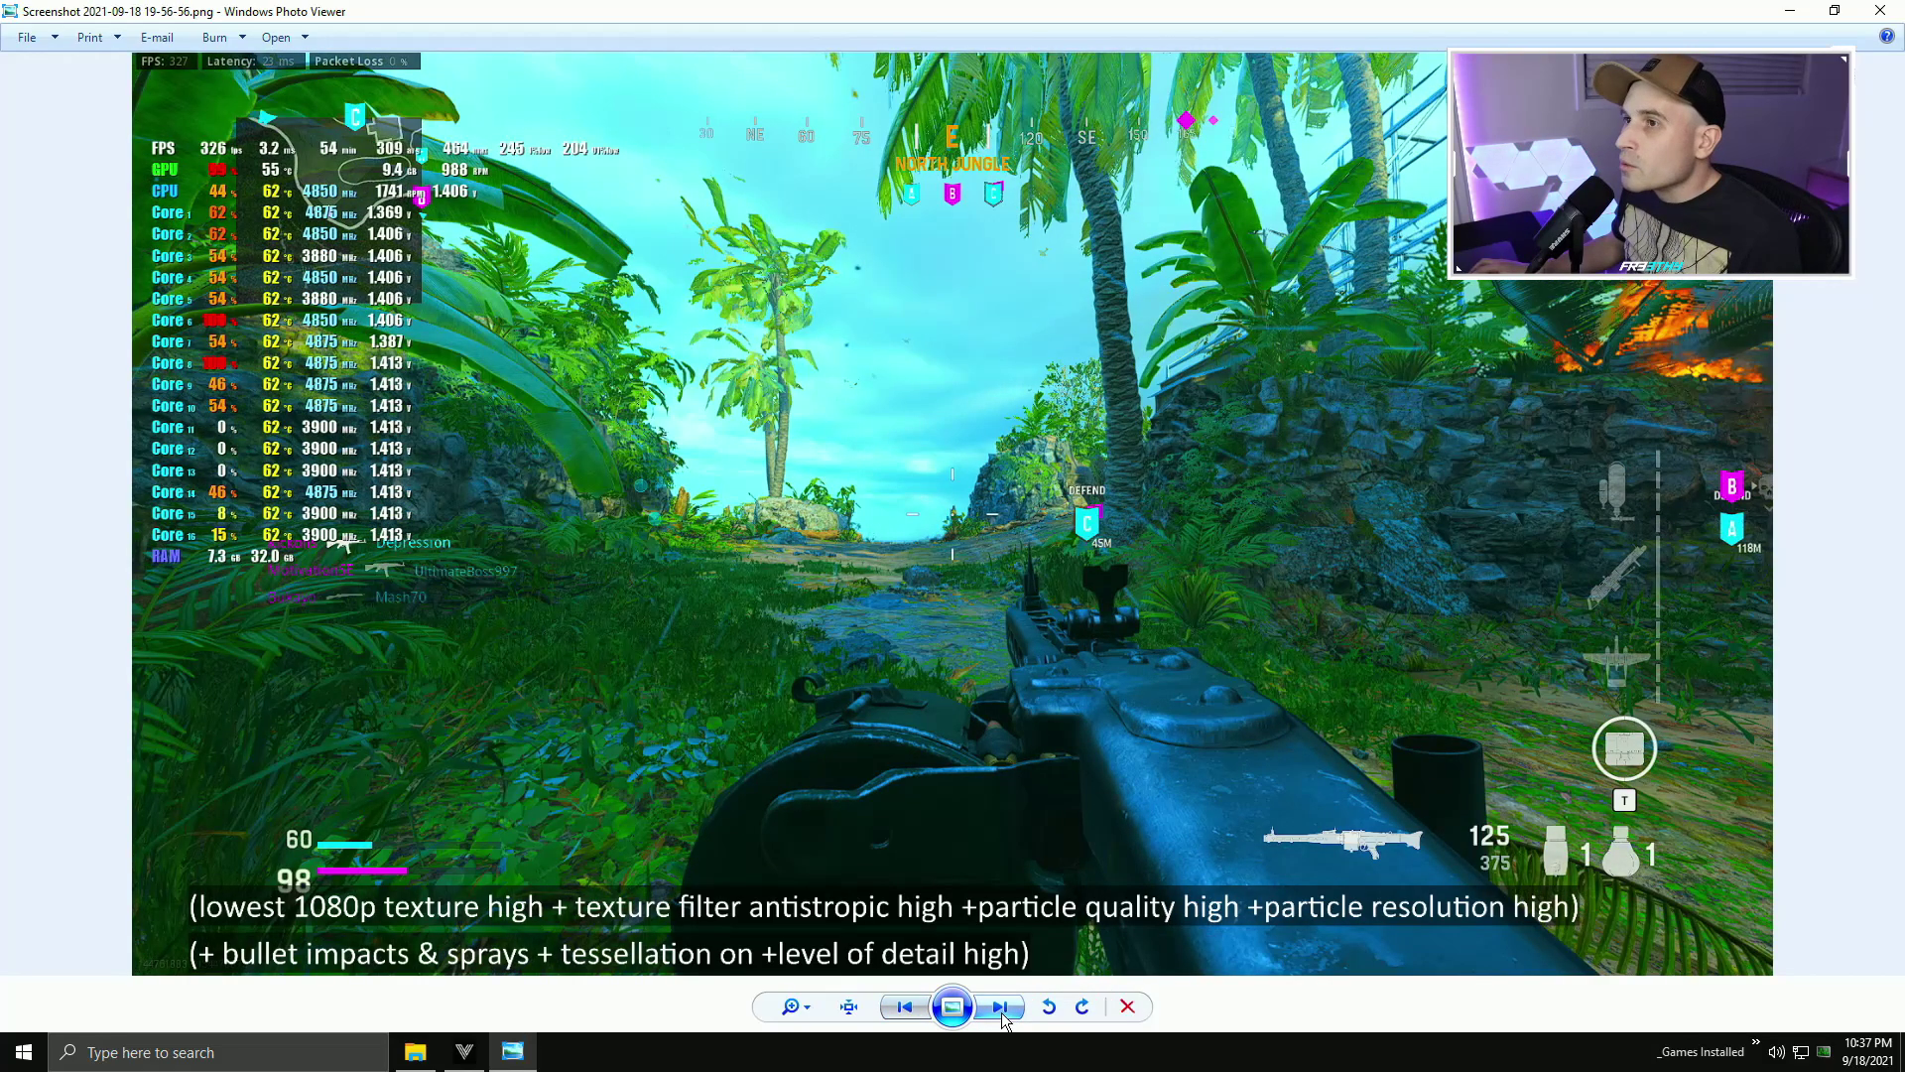
{"action": "left_click", "coordinate": [1003, 1017]}
{"action": "left_click", "coordinate": [1000, 1009]}
{"action": "left_click", "coordinate": [904, 1007]}
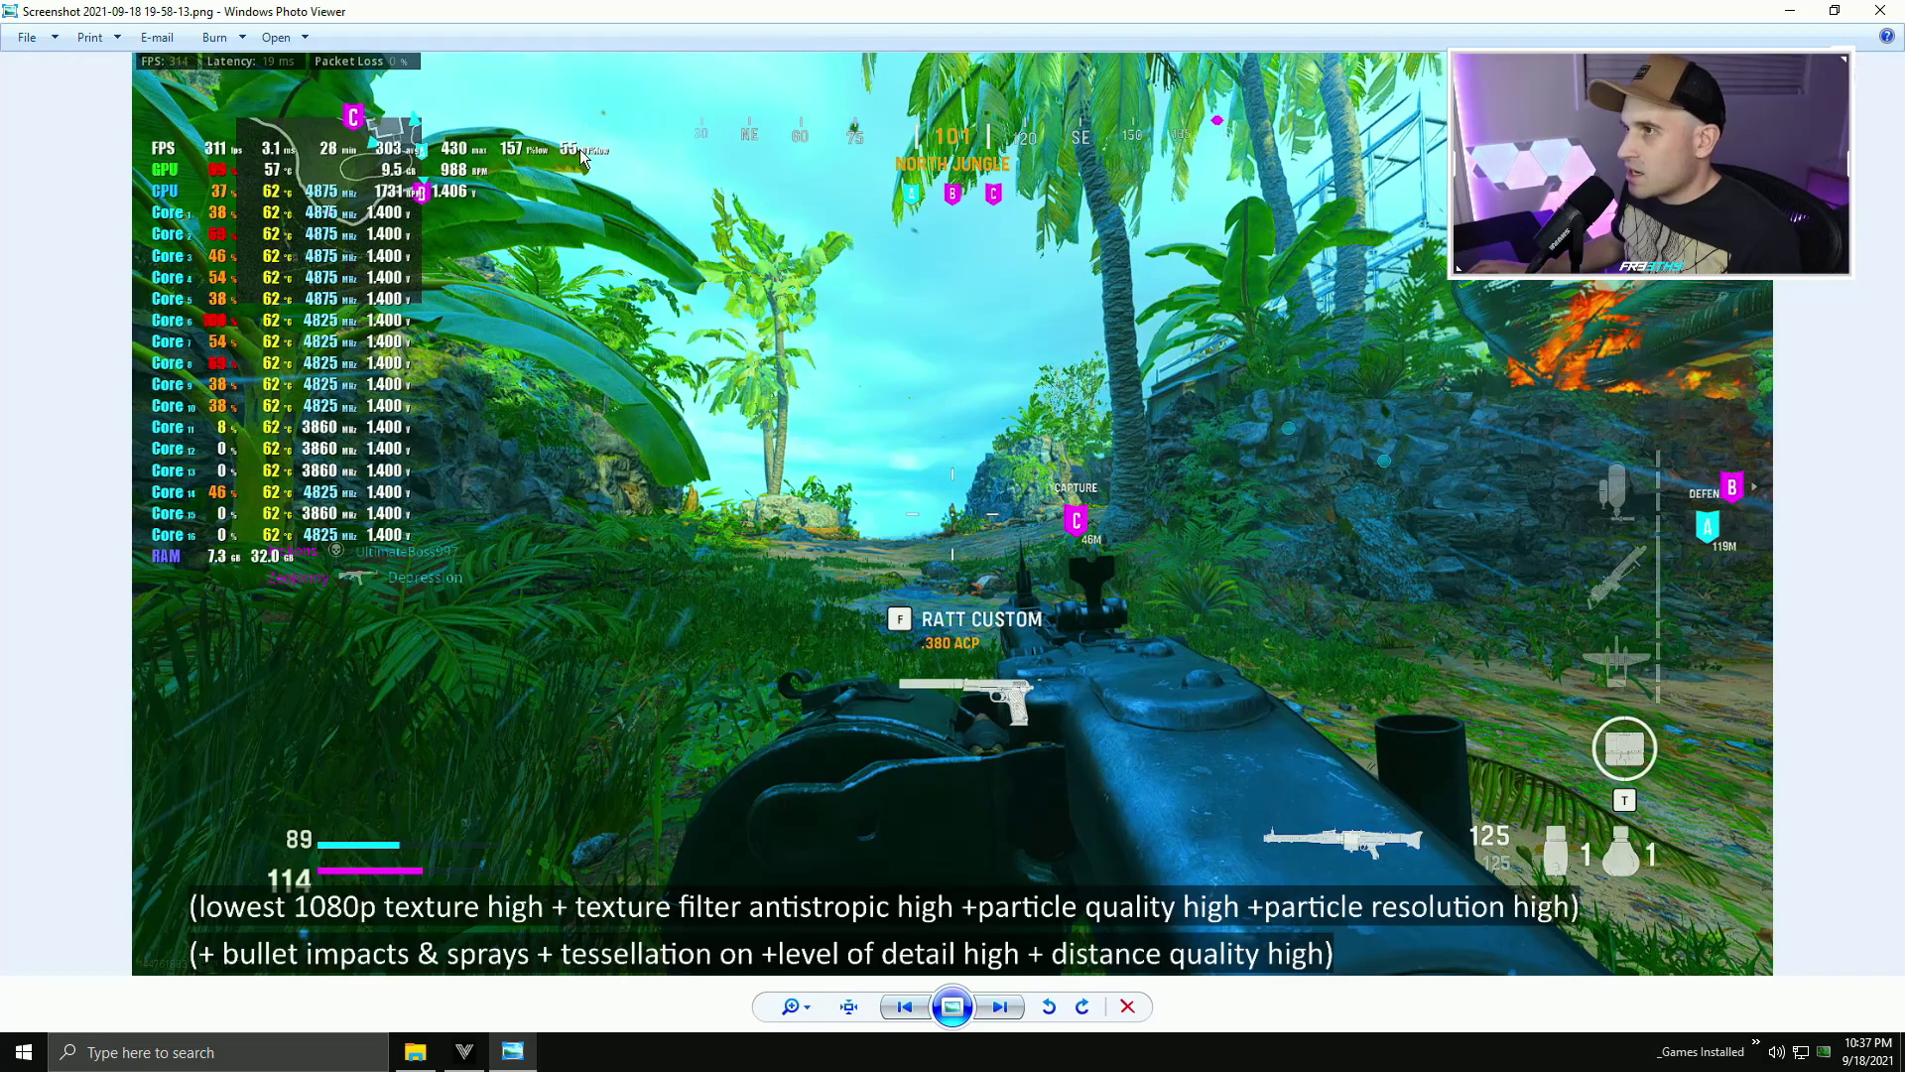
{"action": "left_click", "coordinate": [905, 1008]}
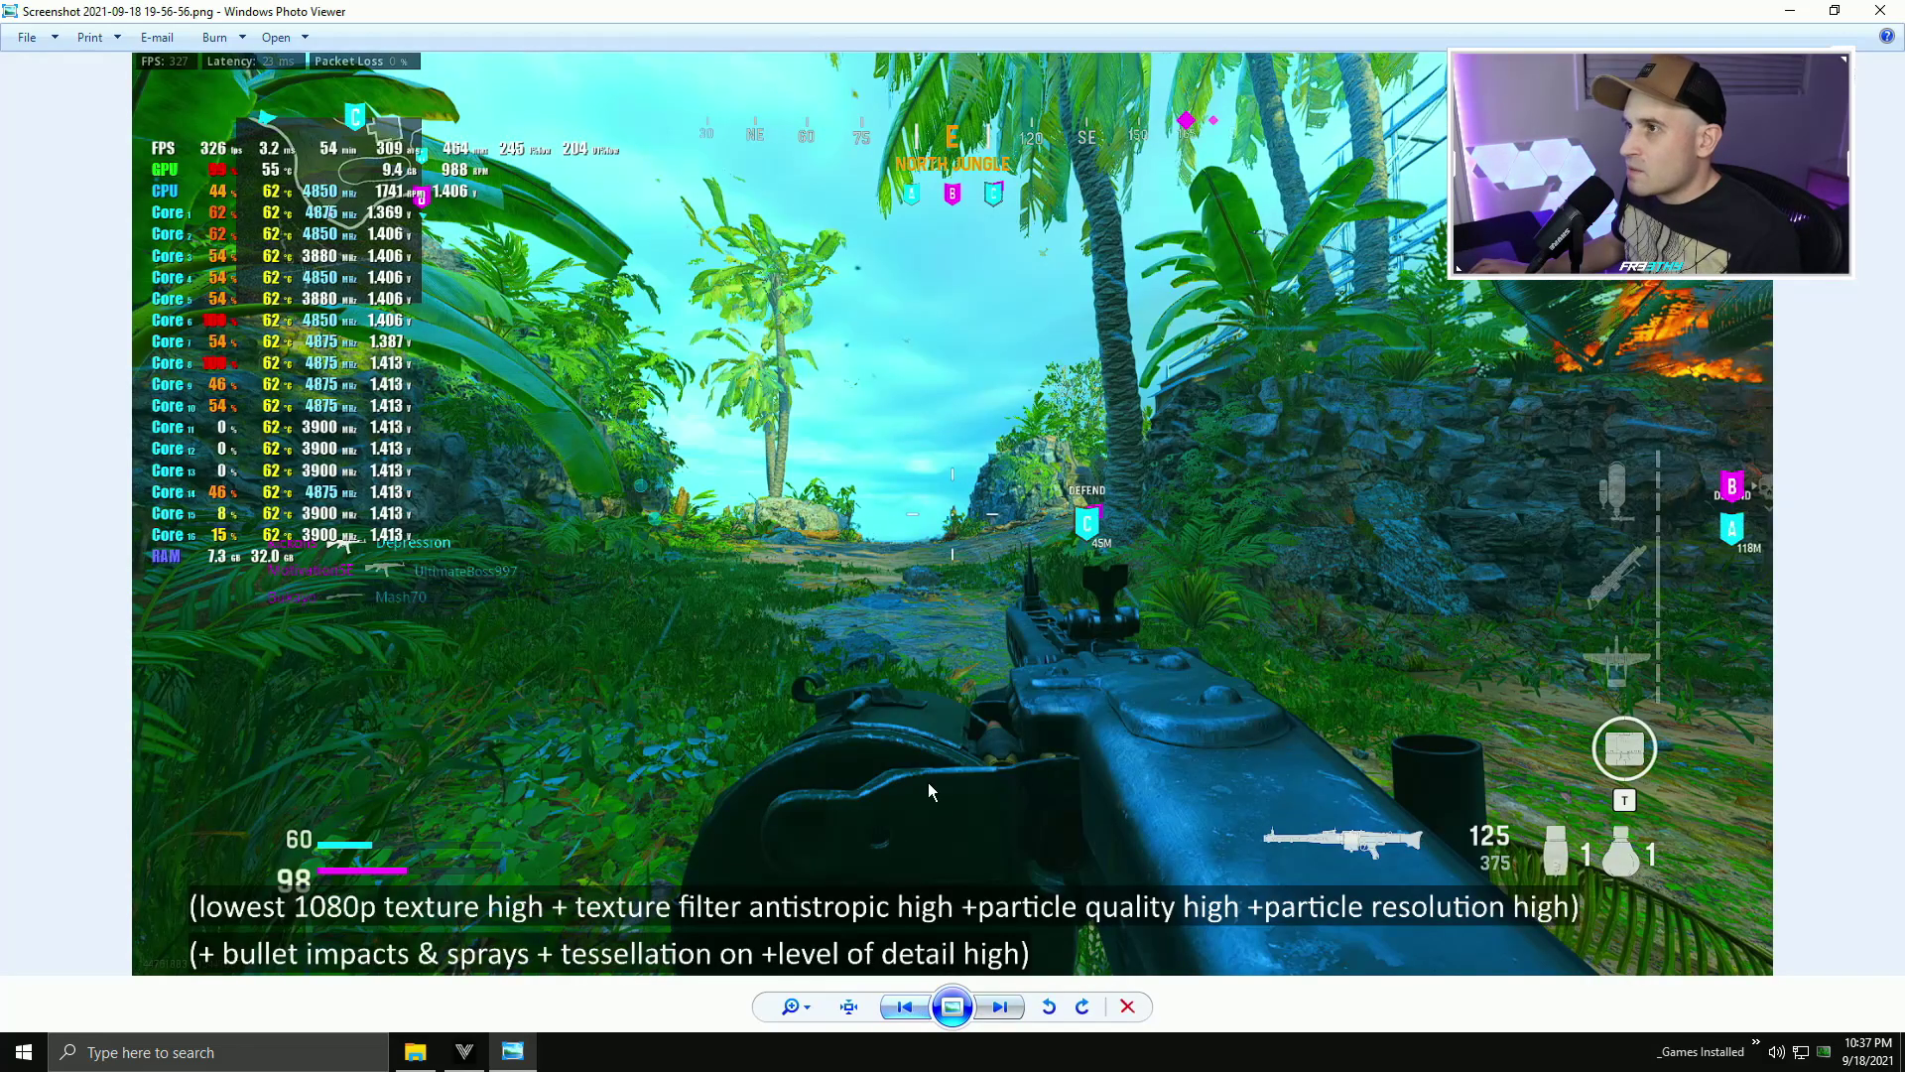
{"action": "left_click", "coordinate": [1004, 1012]}
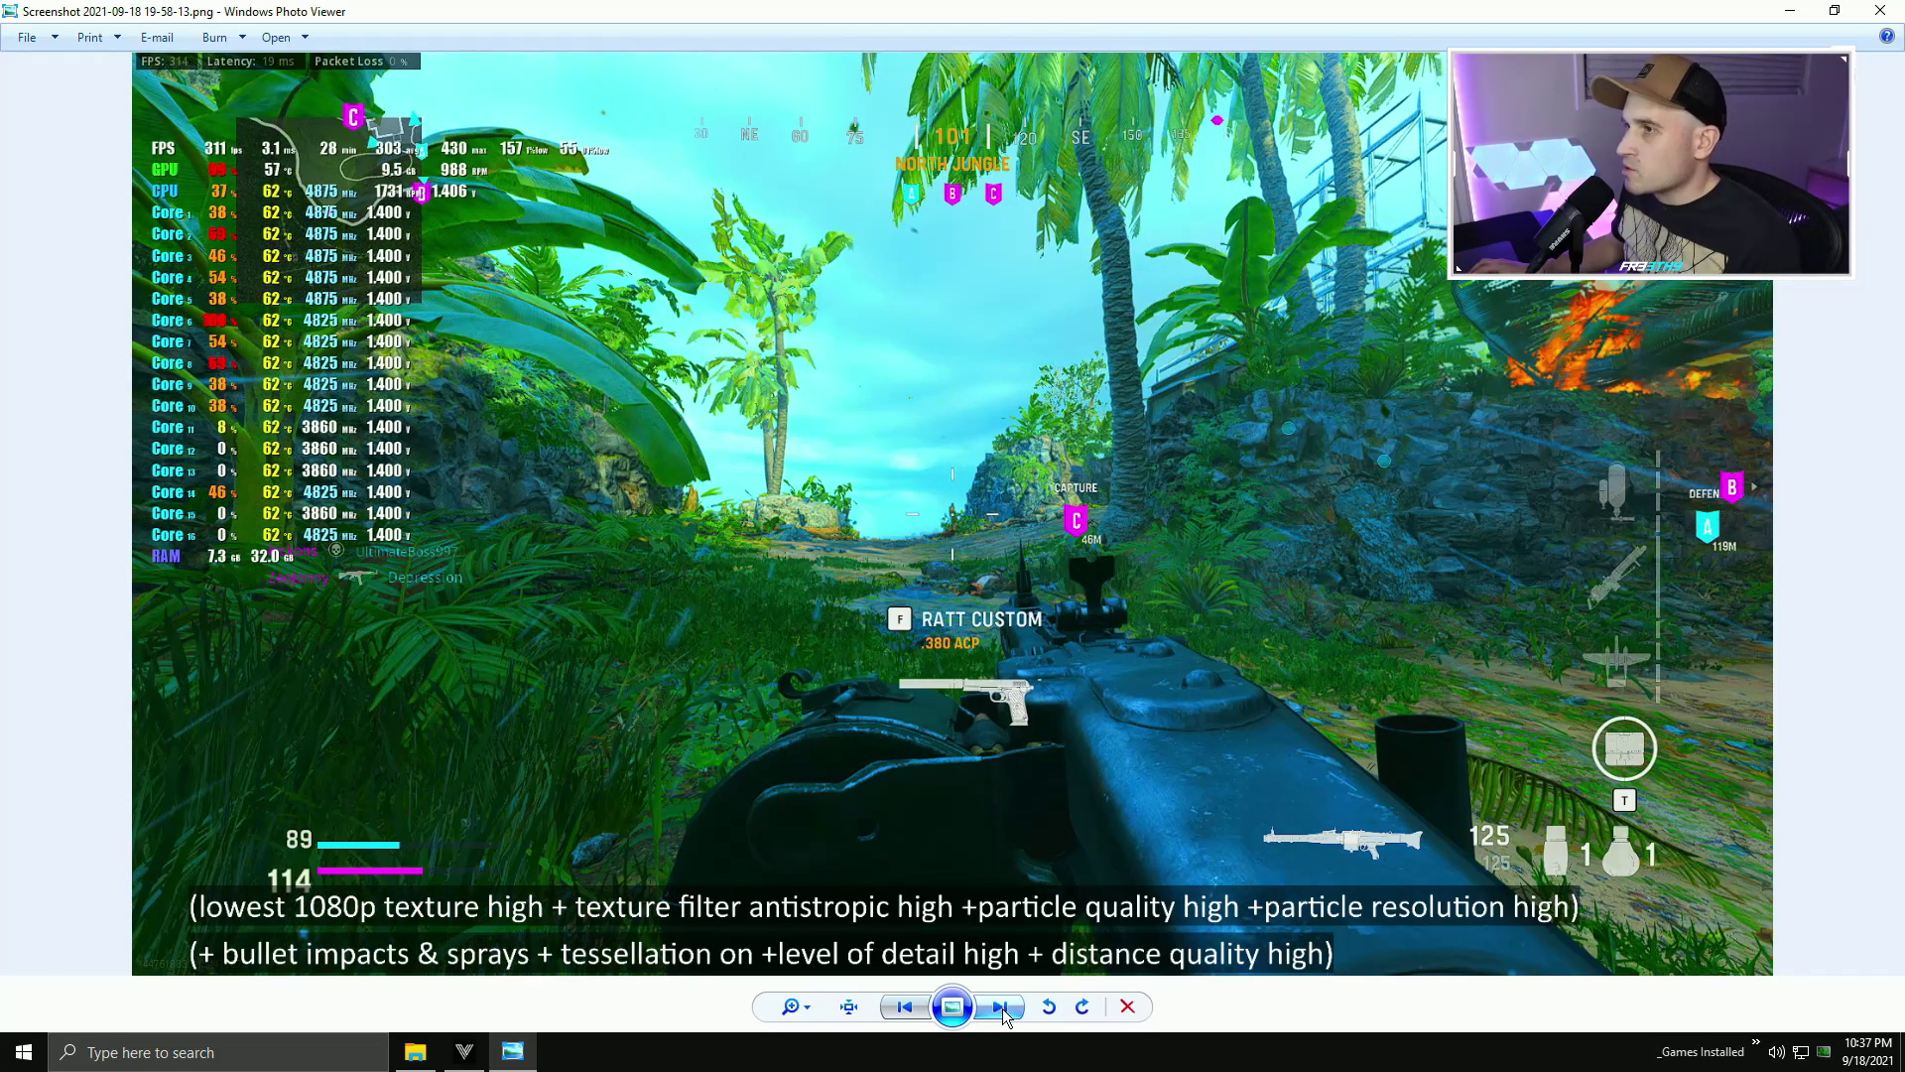
- Compare the high distance quality screenshot with the one that adds high volumetric quality level
{"action": "left_click", "coordinate": [1004, 1014]}
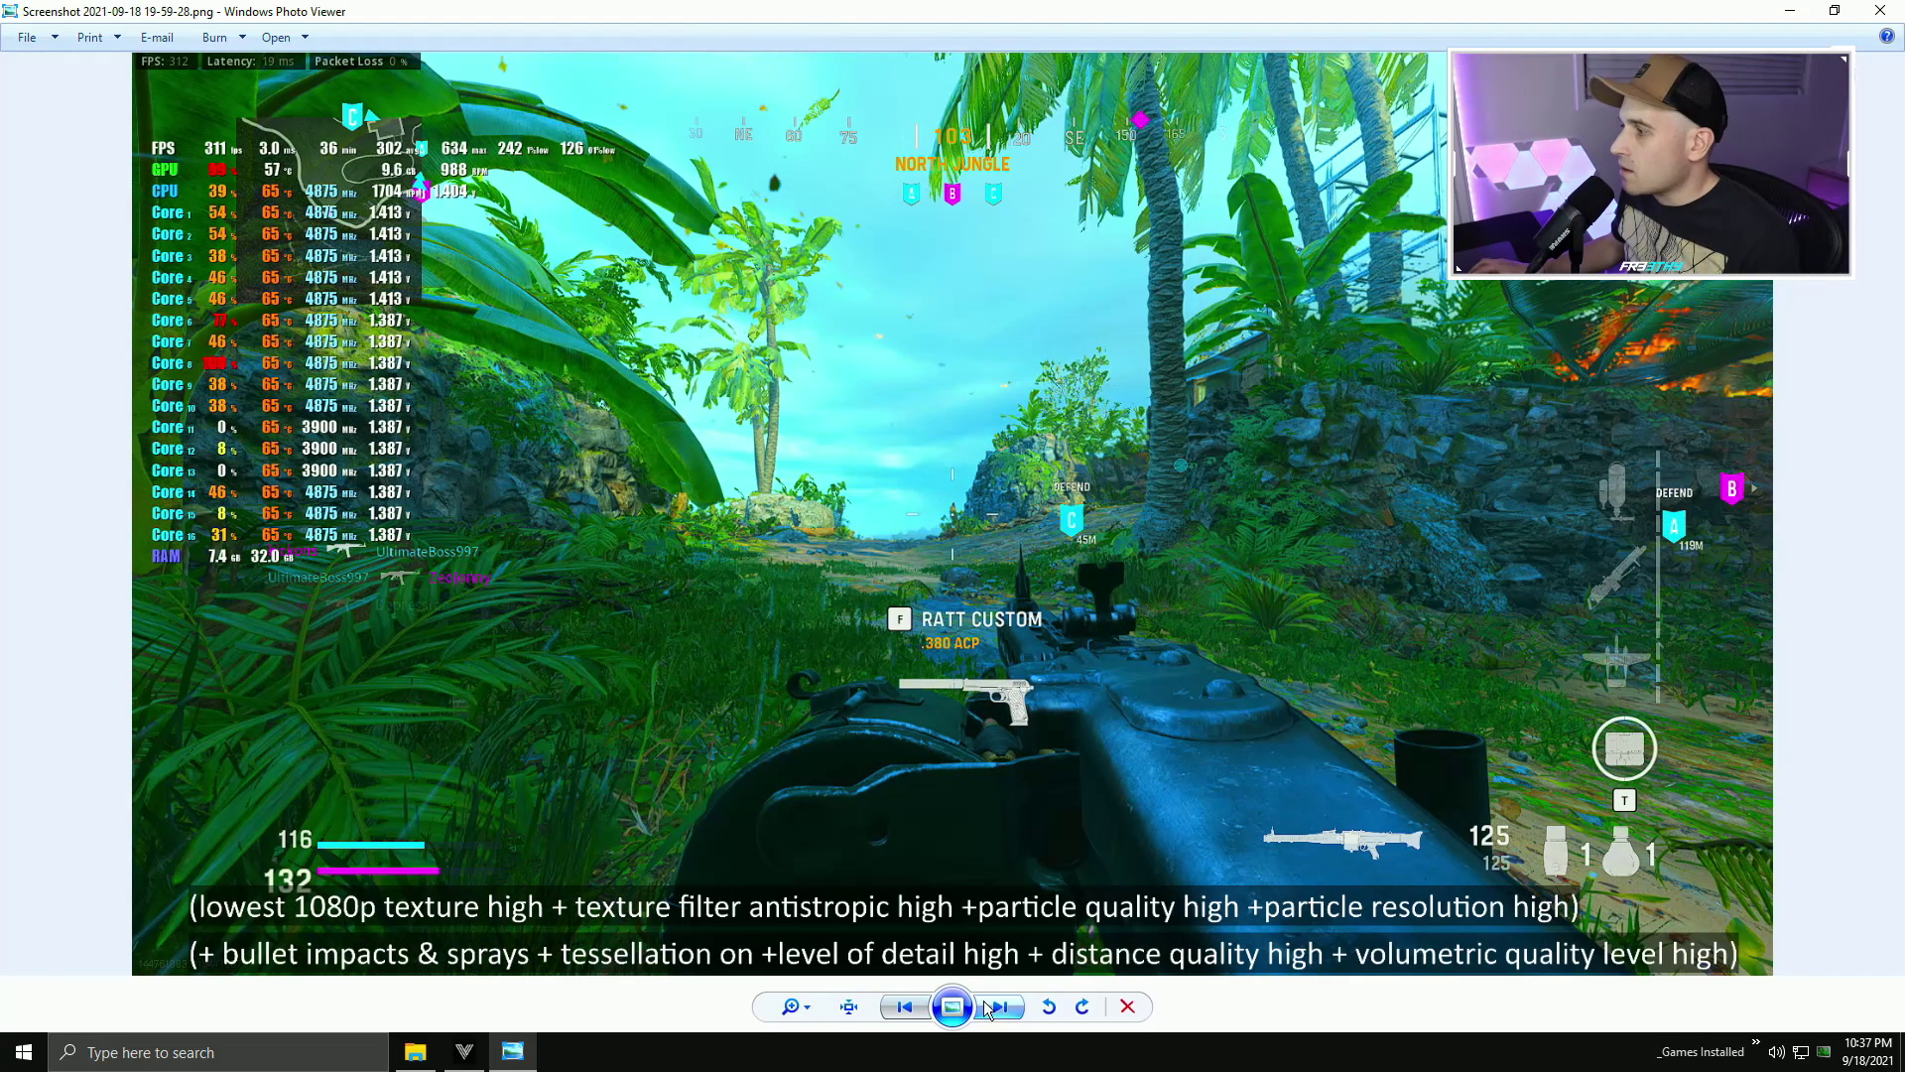
{"action": "left_click", "coordinate": [905, 1009]}
{"action": "left_click", "coordinate": [997, 1012]}
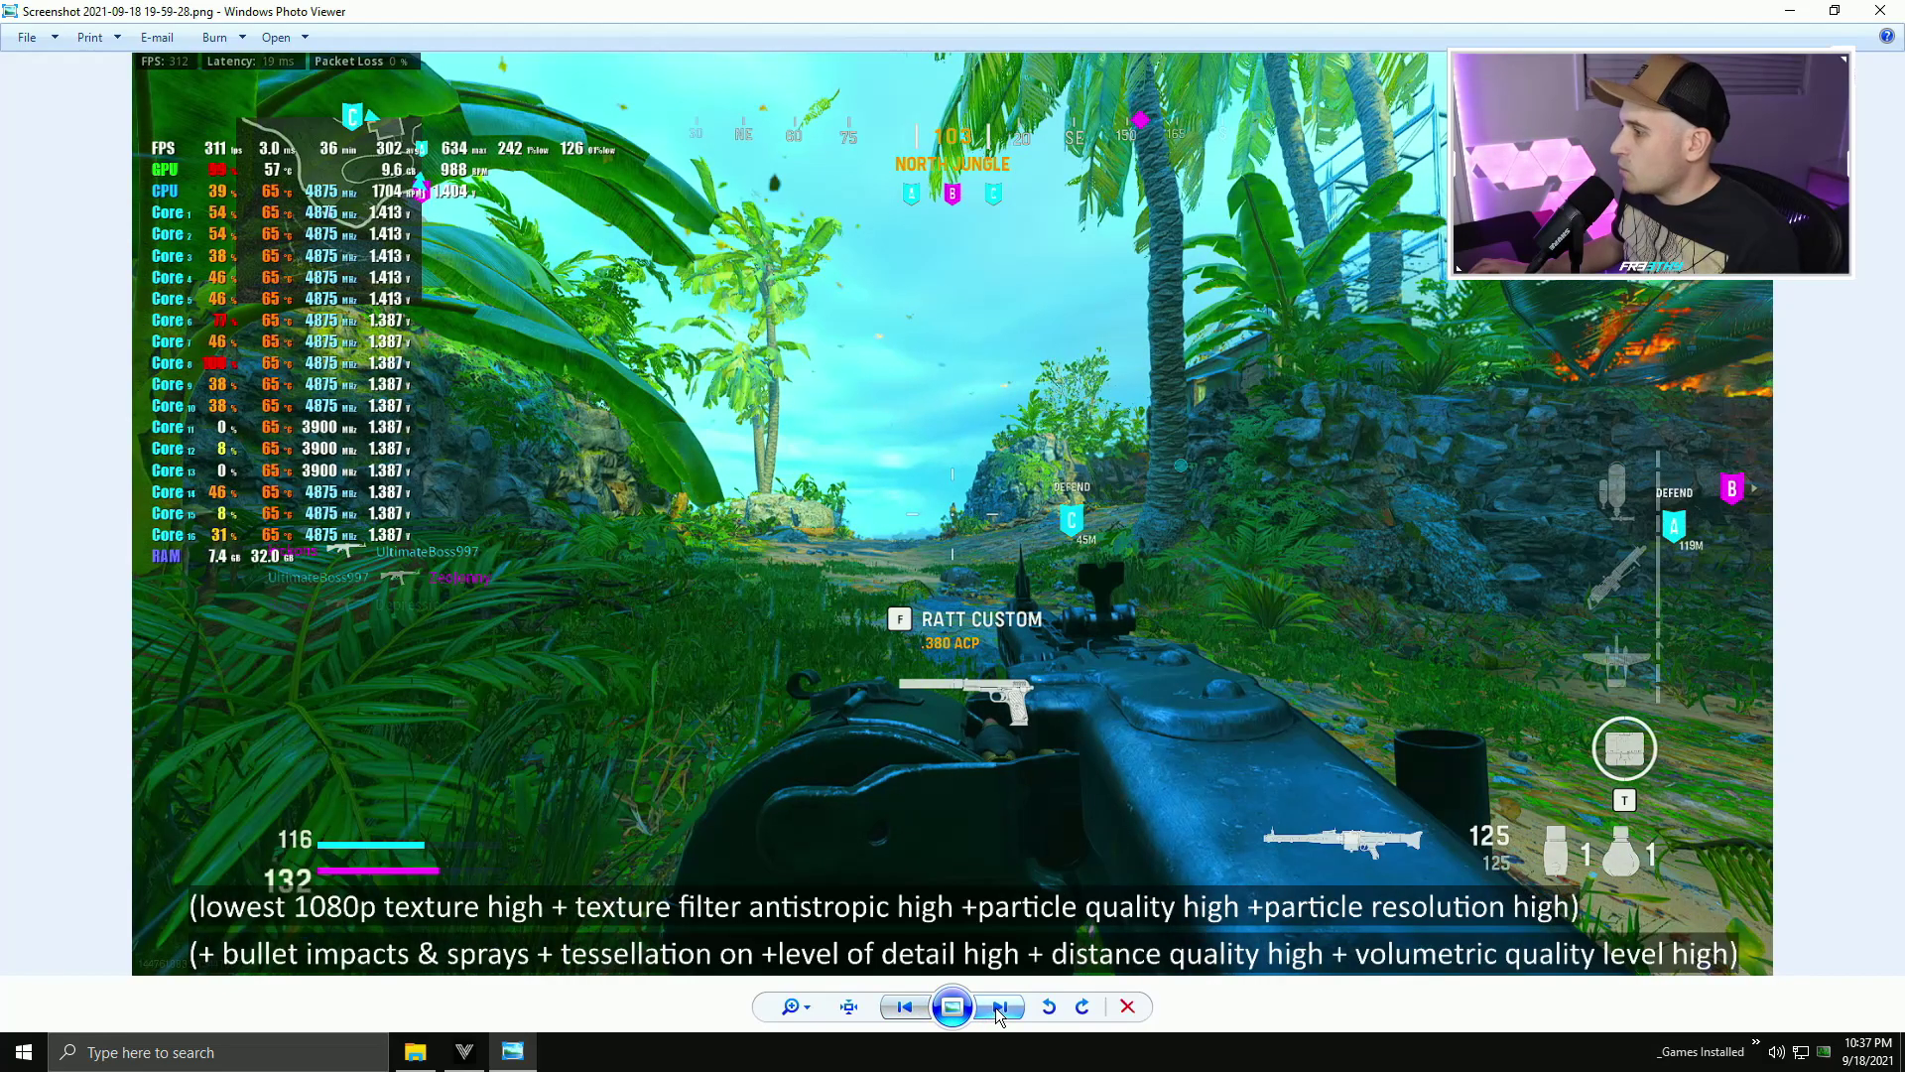
{"action": "left_click", "coordinate": [905, 1008]}
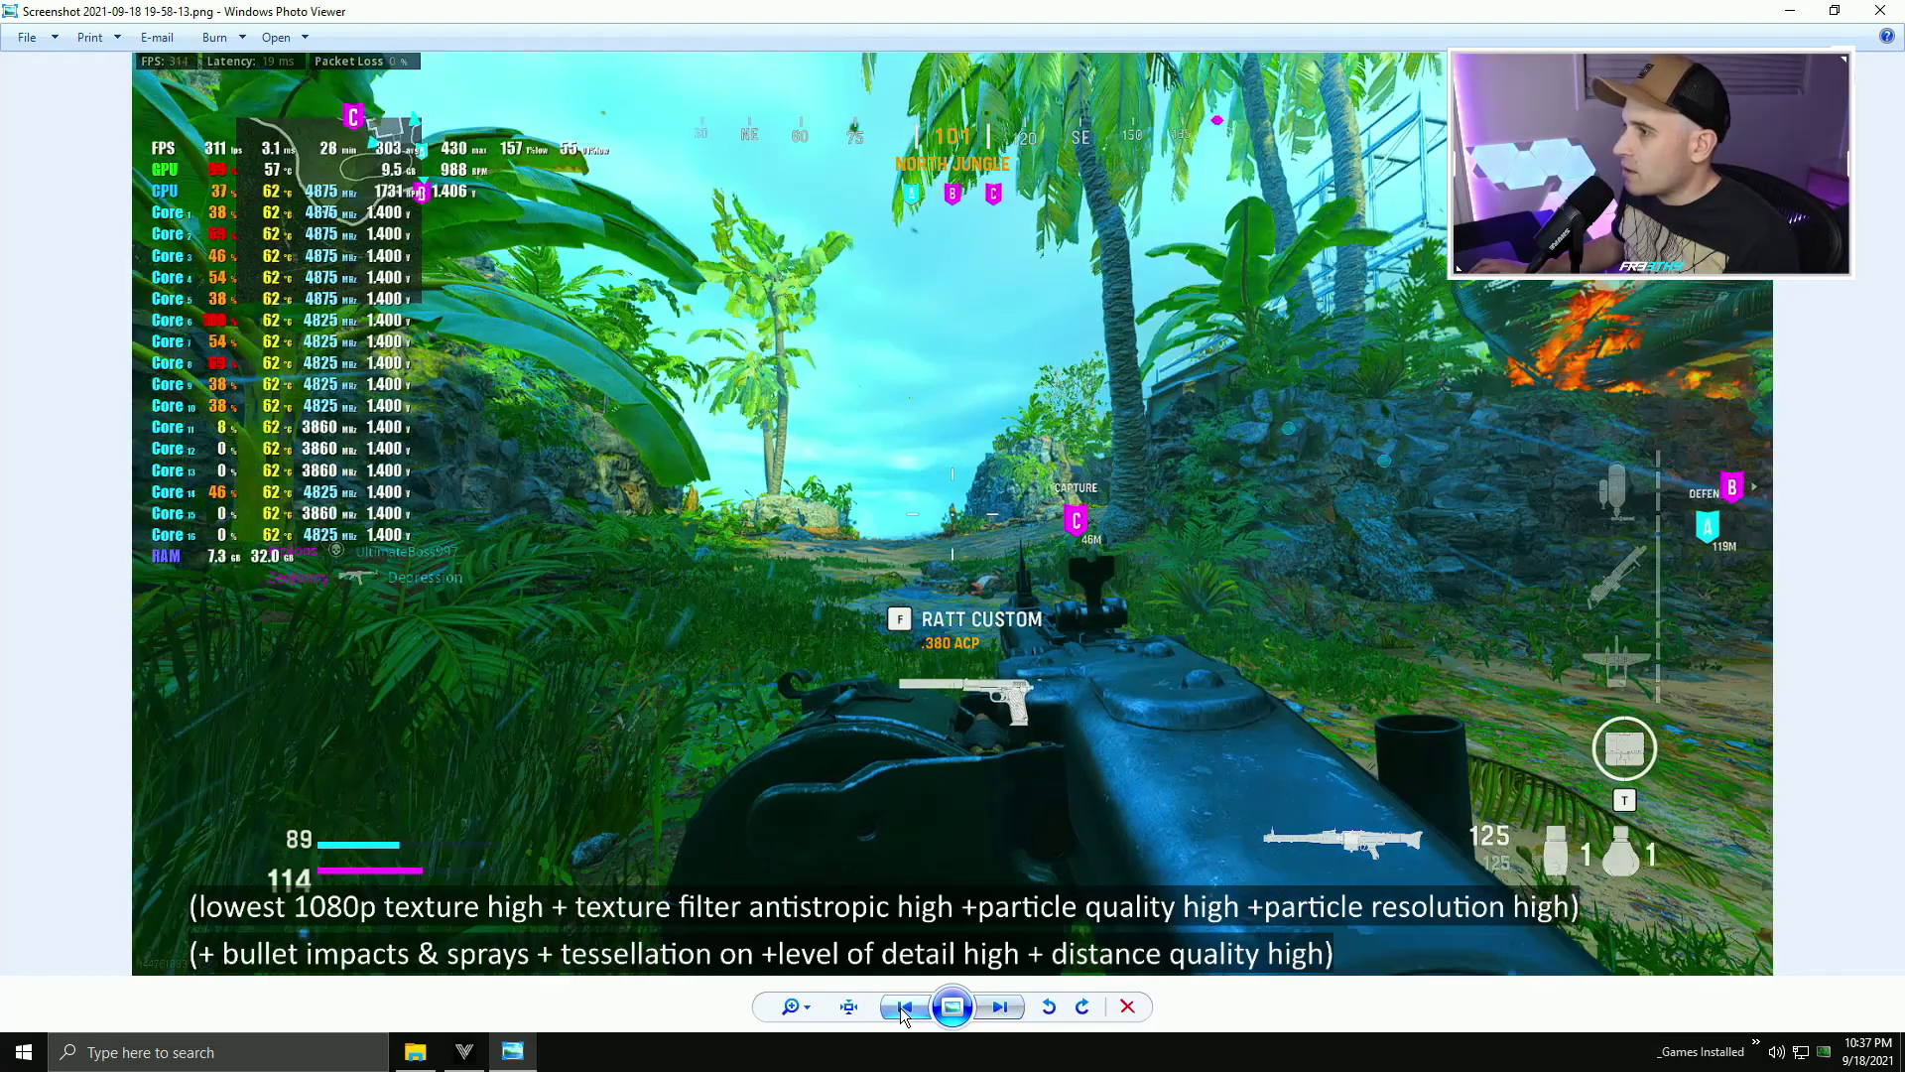
{"action": "left_click", "coordinate": [997, 1012]}
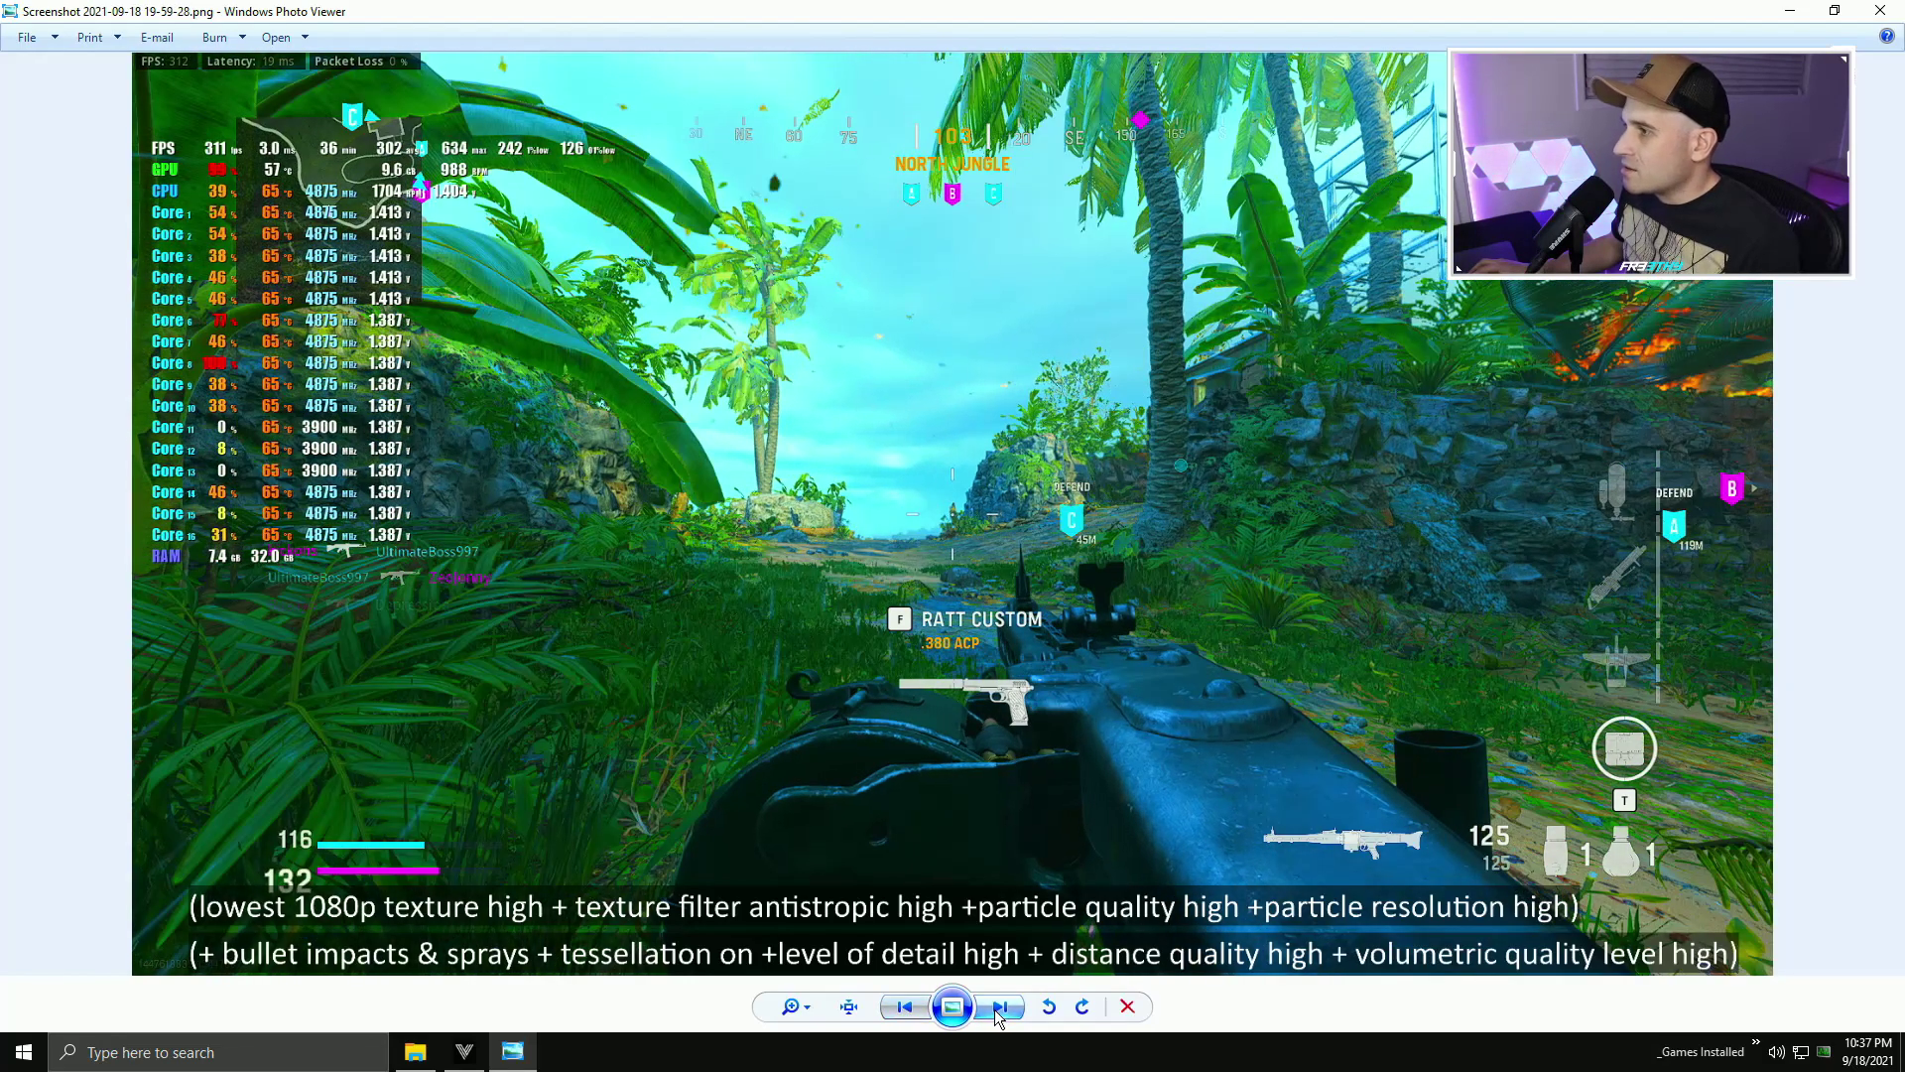
{"action": "left_click", "coordinate": [899, 1004]}
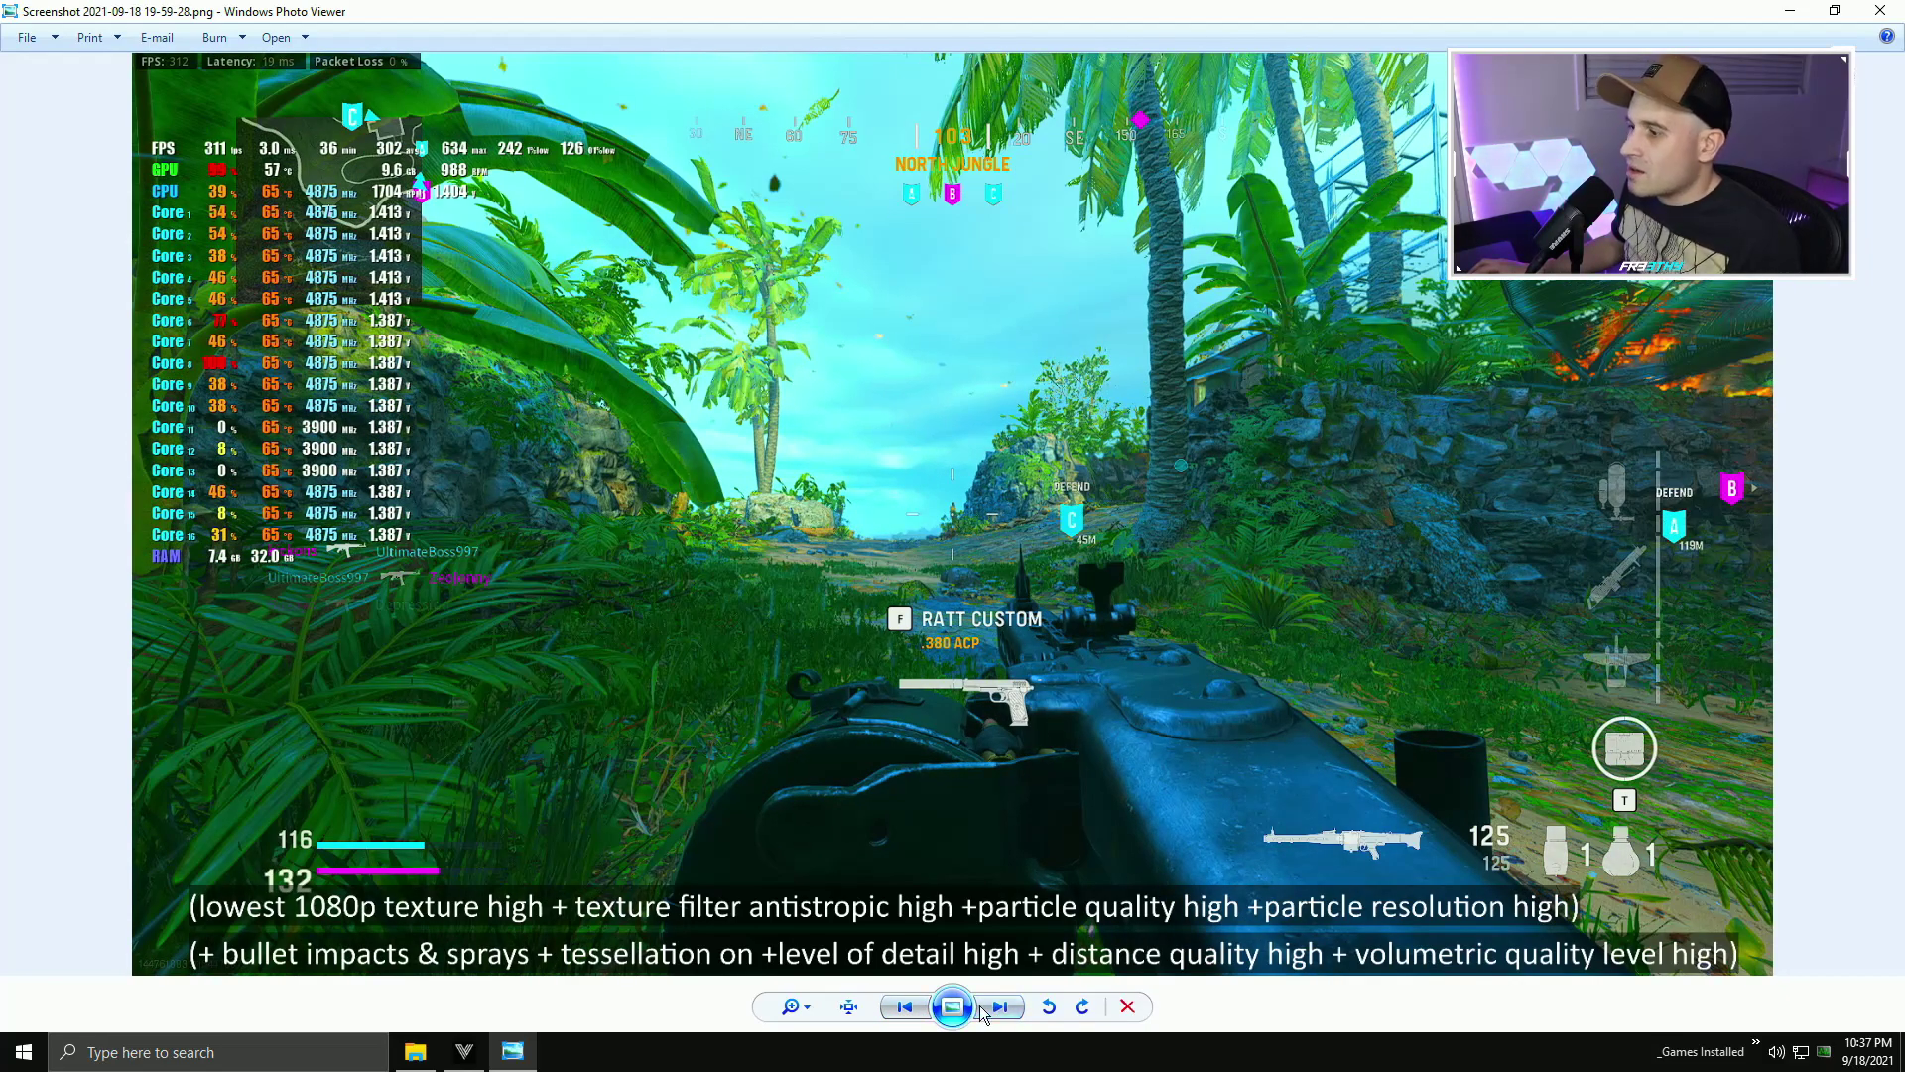
{"action": "left_click", "coordinate": [915, 1008]}
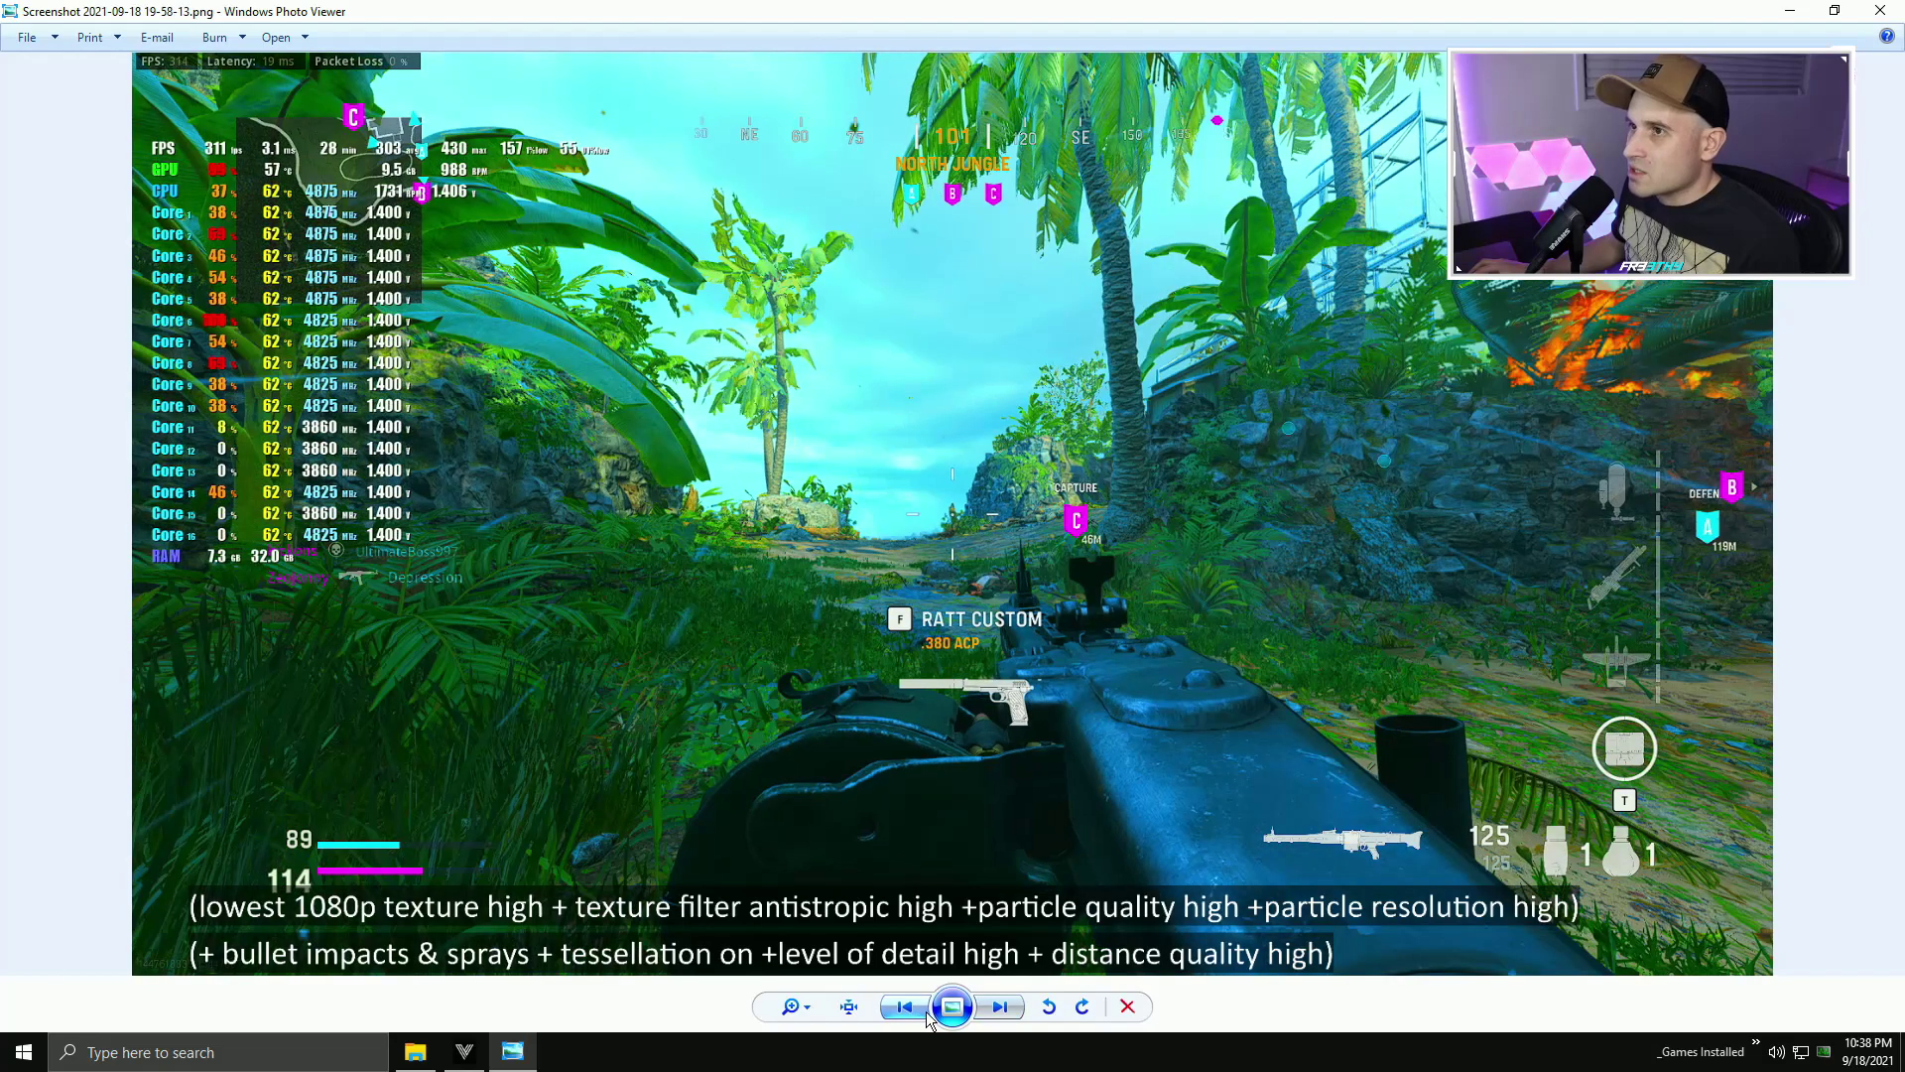
{"action": "left_click", "coordinate": [999, 1006]}
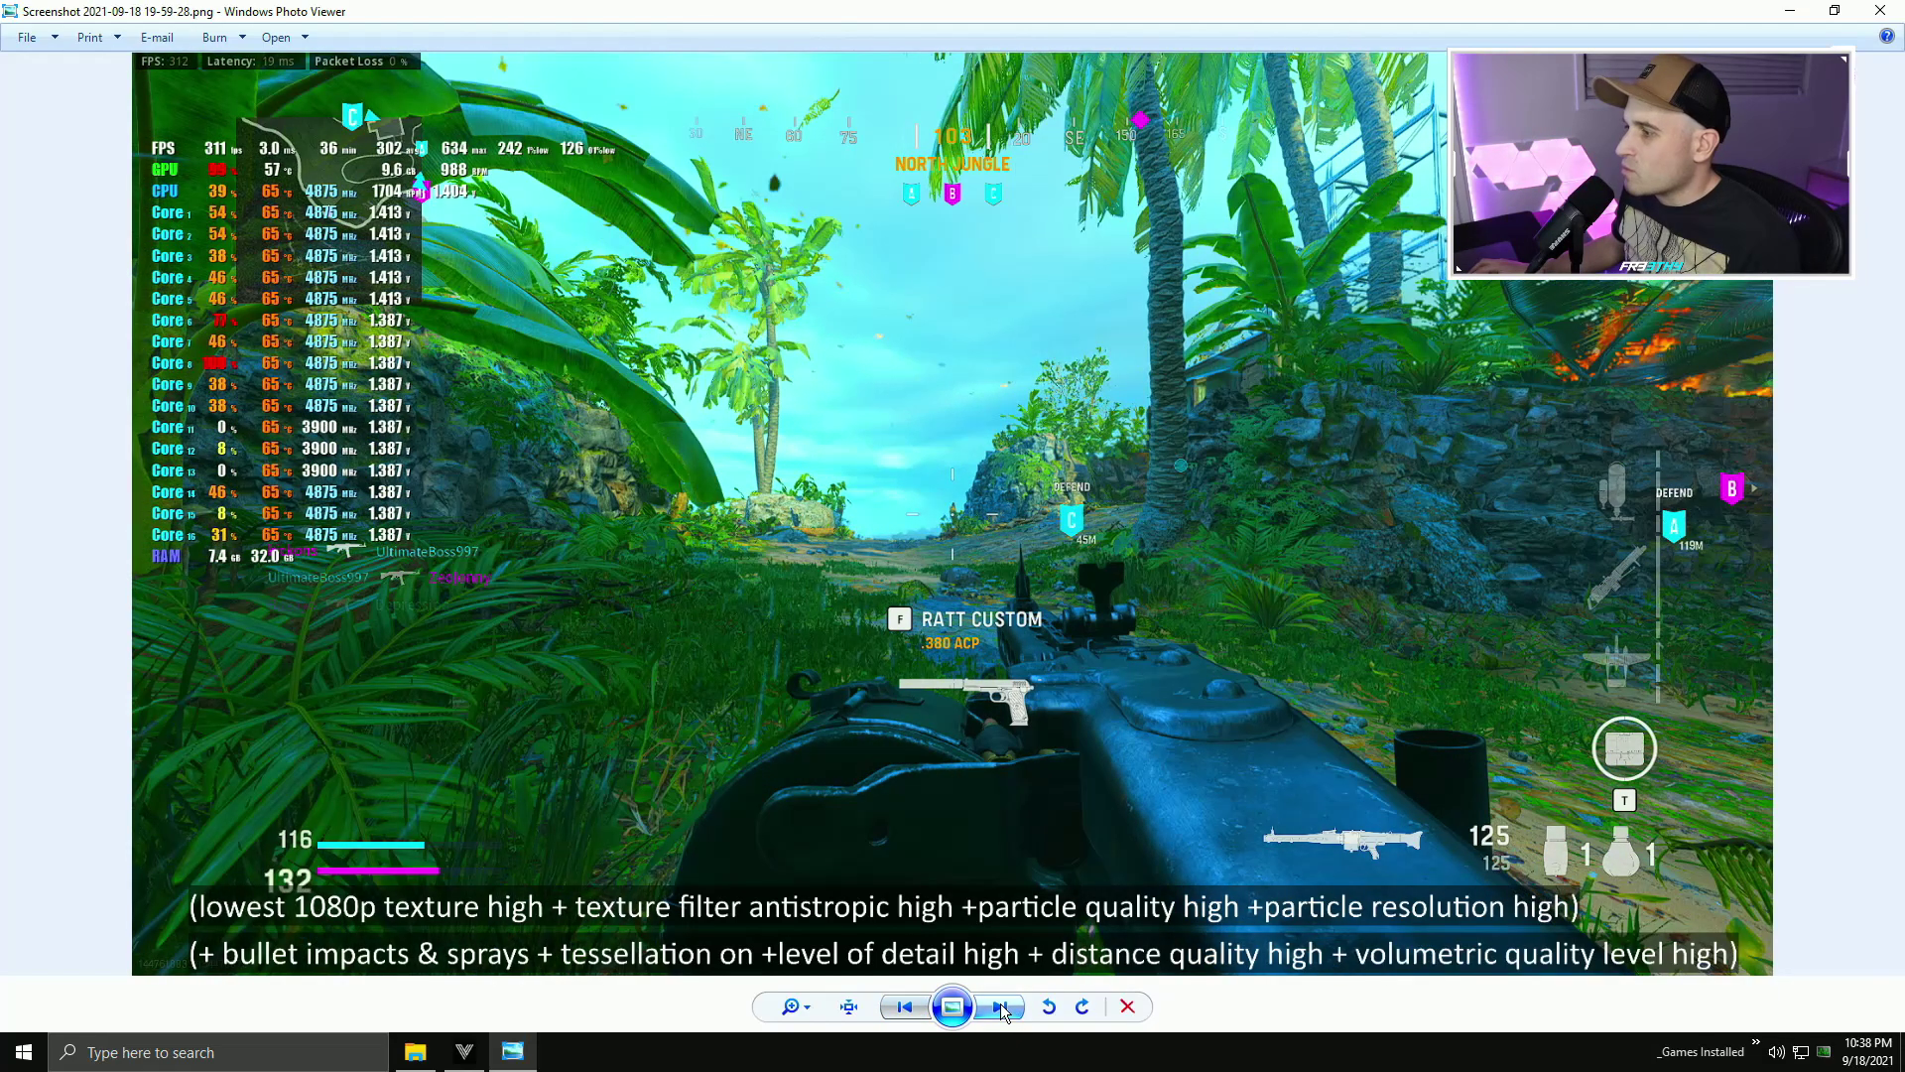
- Review the screenshots adding extra shadow map resolution, medium sun shadow cascades, cached spot shadows, high spot cache size and cached sun shadows
{"action": "left_click", "coordinate": [1000, 1005]}
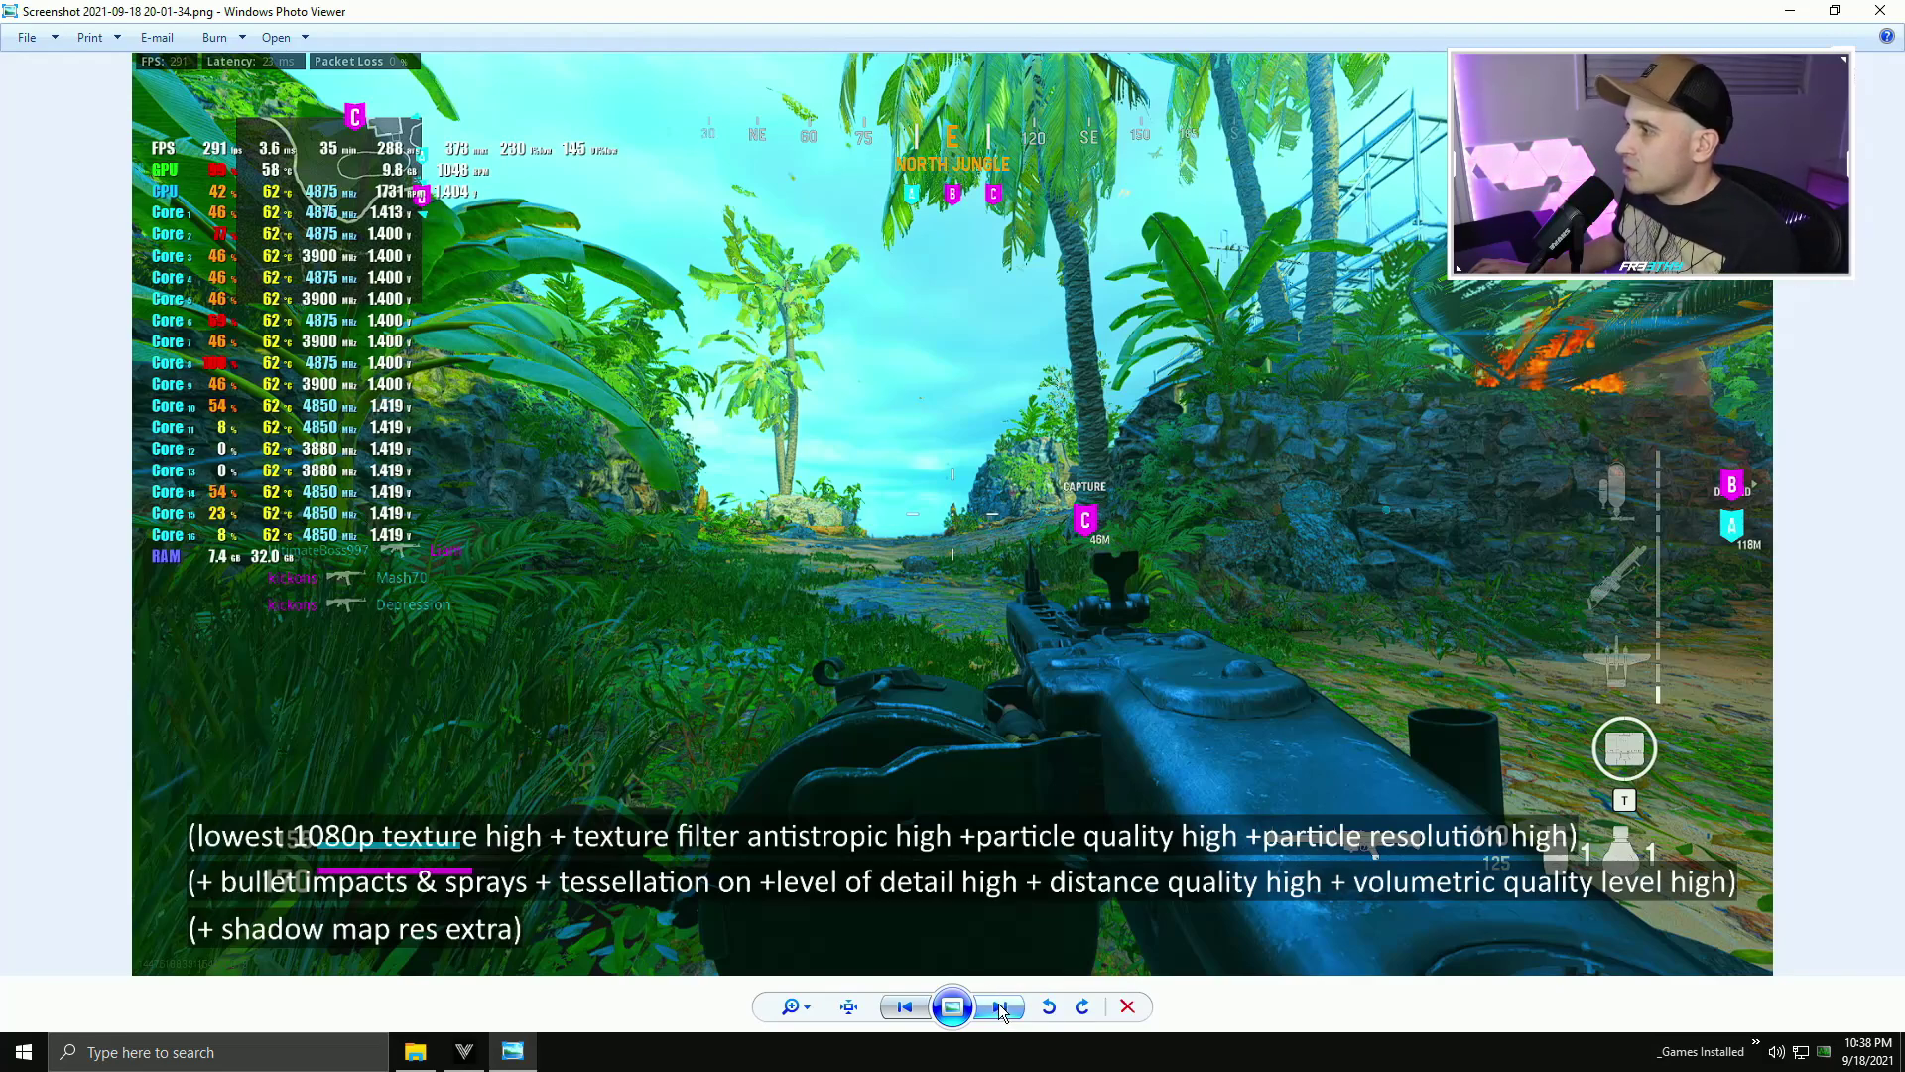
{"action": "left_click", "coordinate": [1000, 1004]}
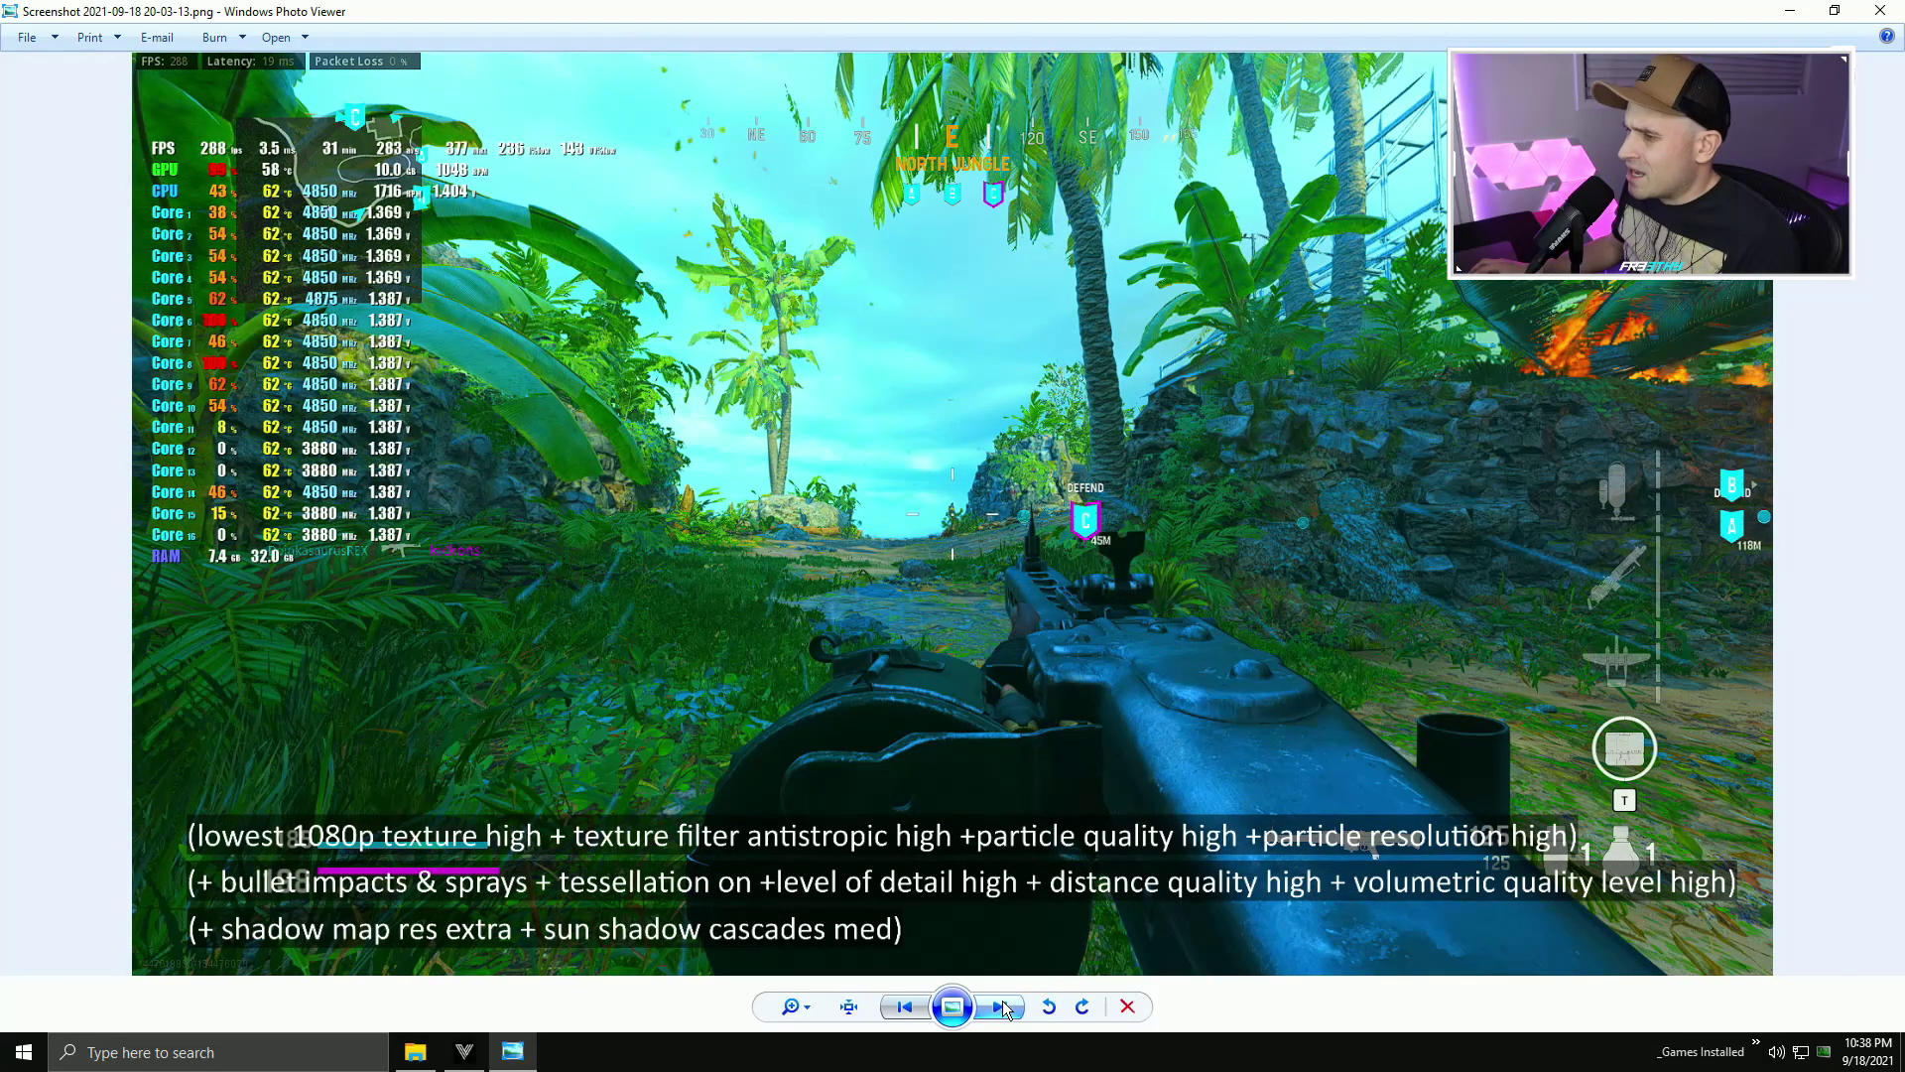
{"action": "left_click", "coordinate": [1004, 1000]}
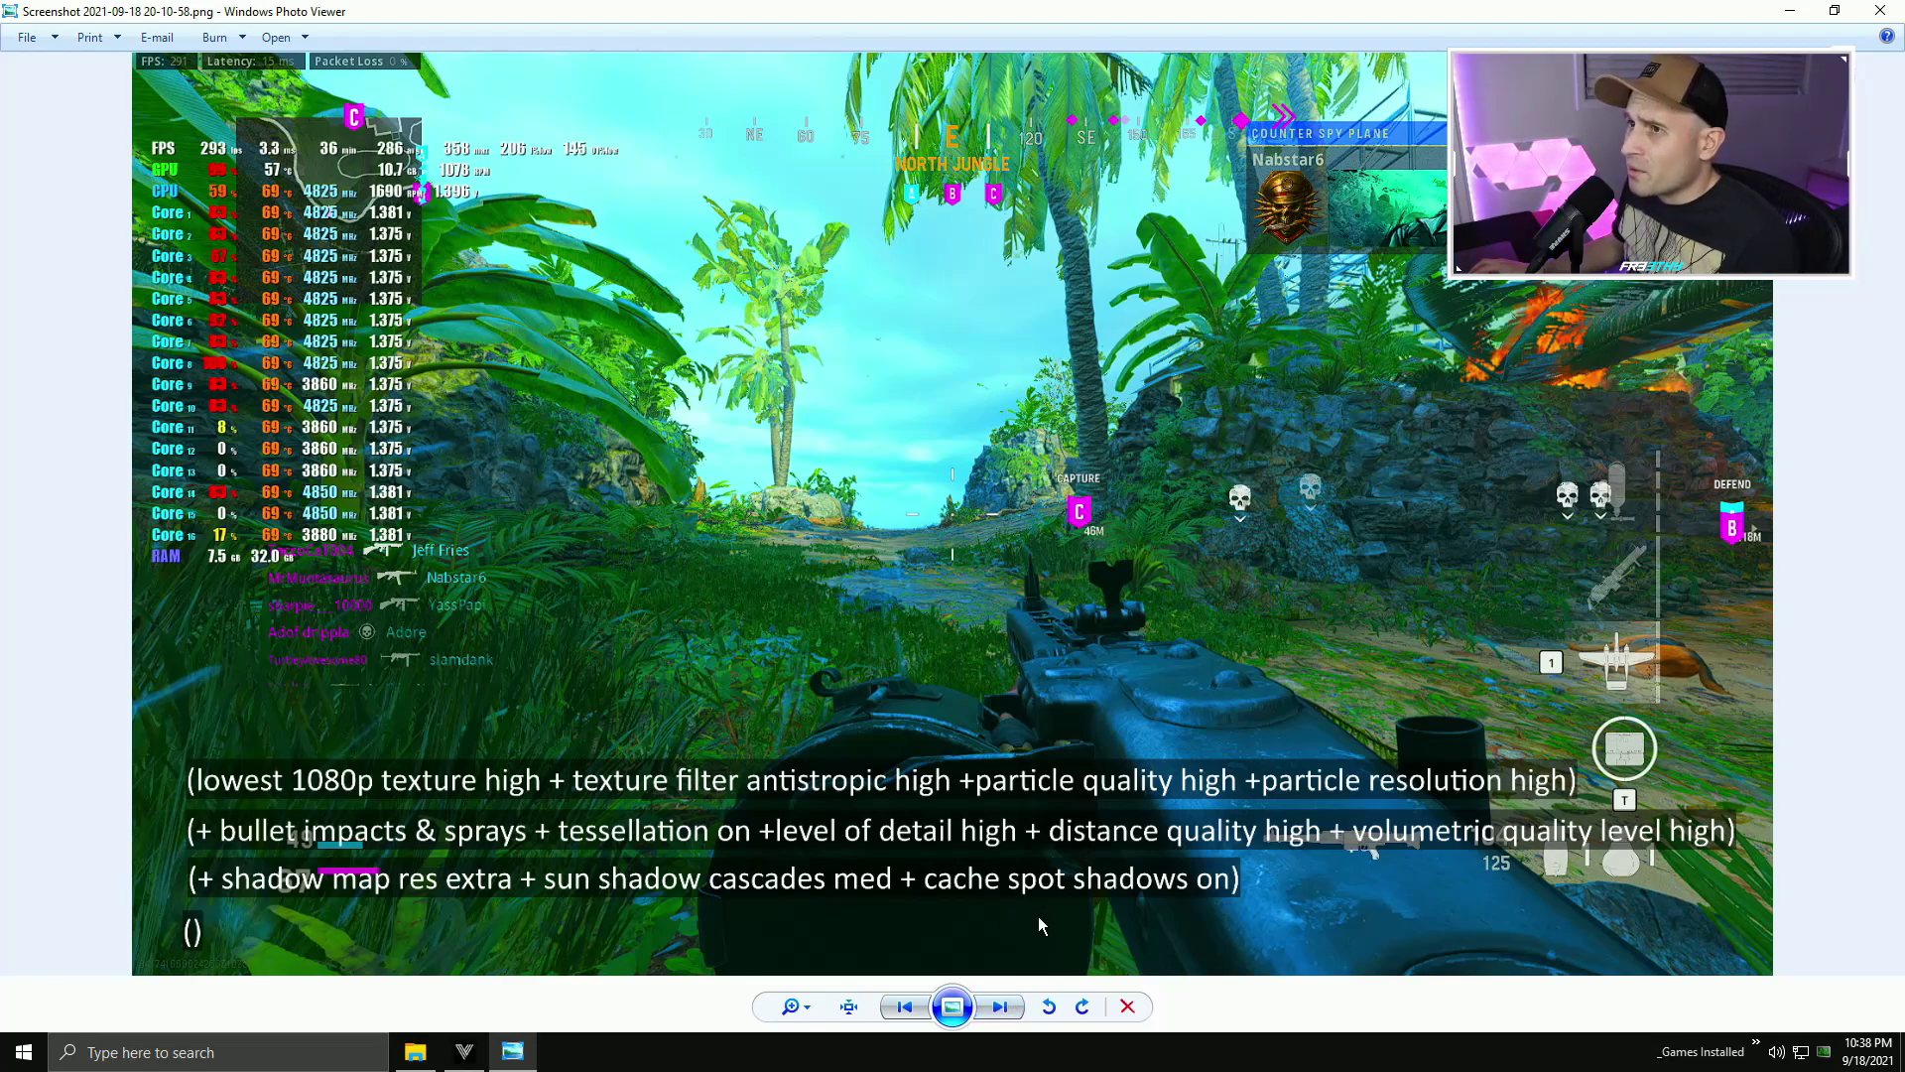
{"action": "left_click", "coordinate": [1000, 1008]}
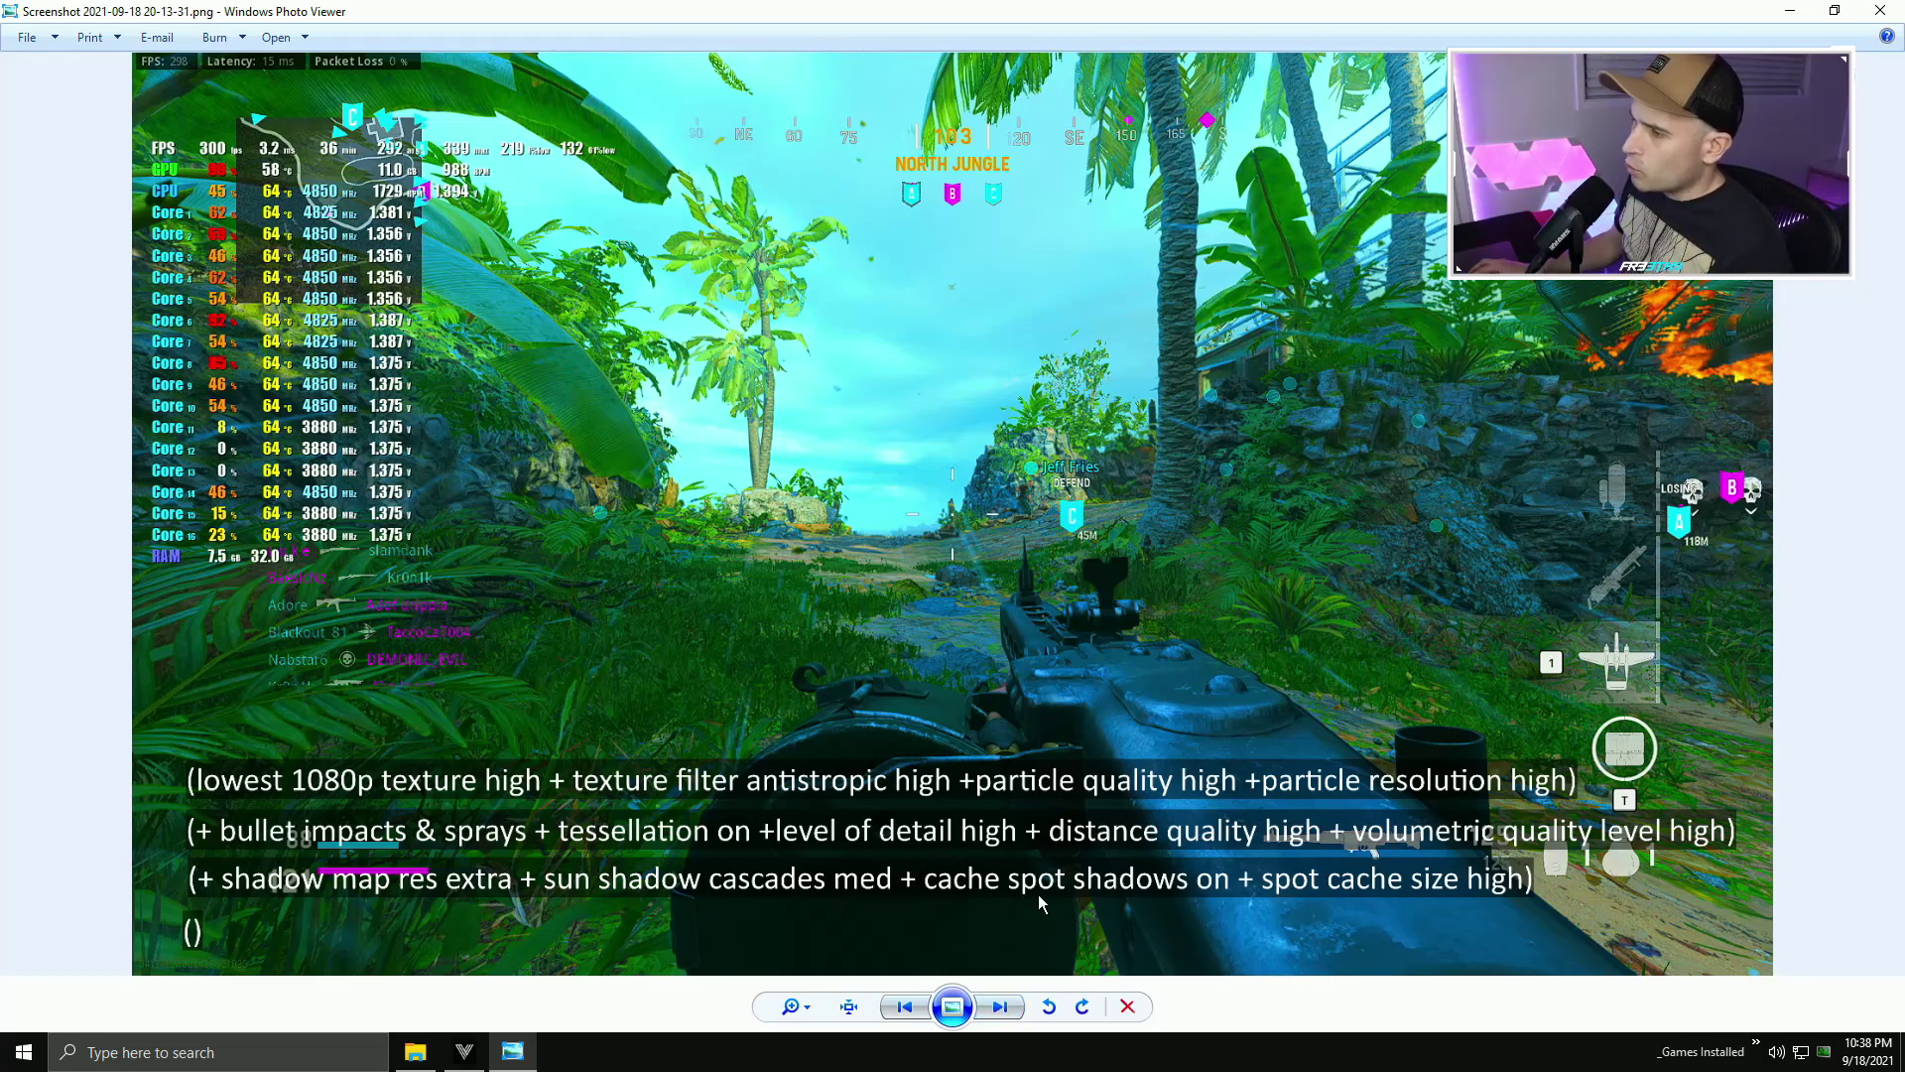
{"action": "left_click", "coordinate": [1000, 1008]}
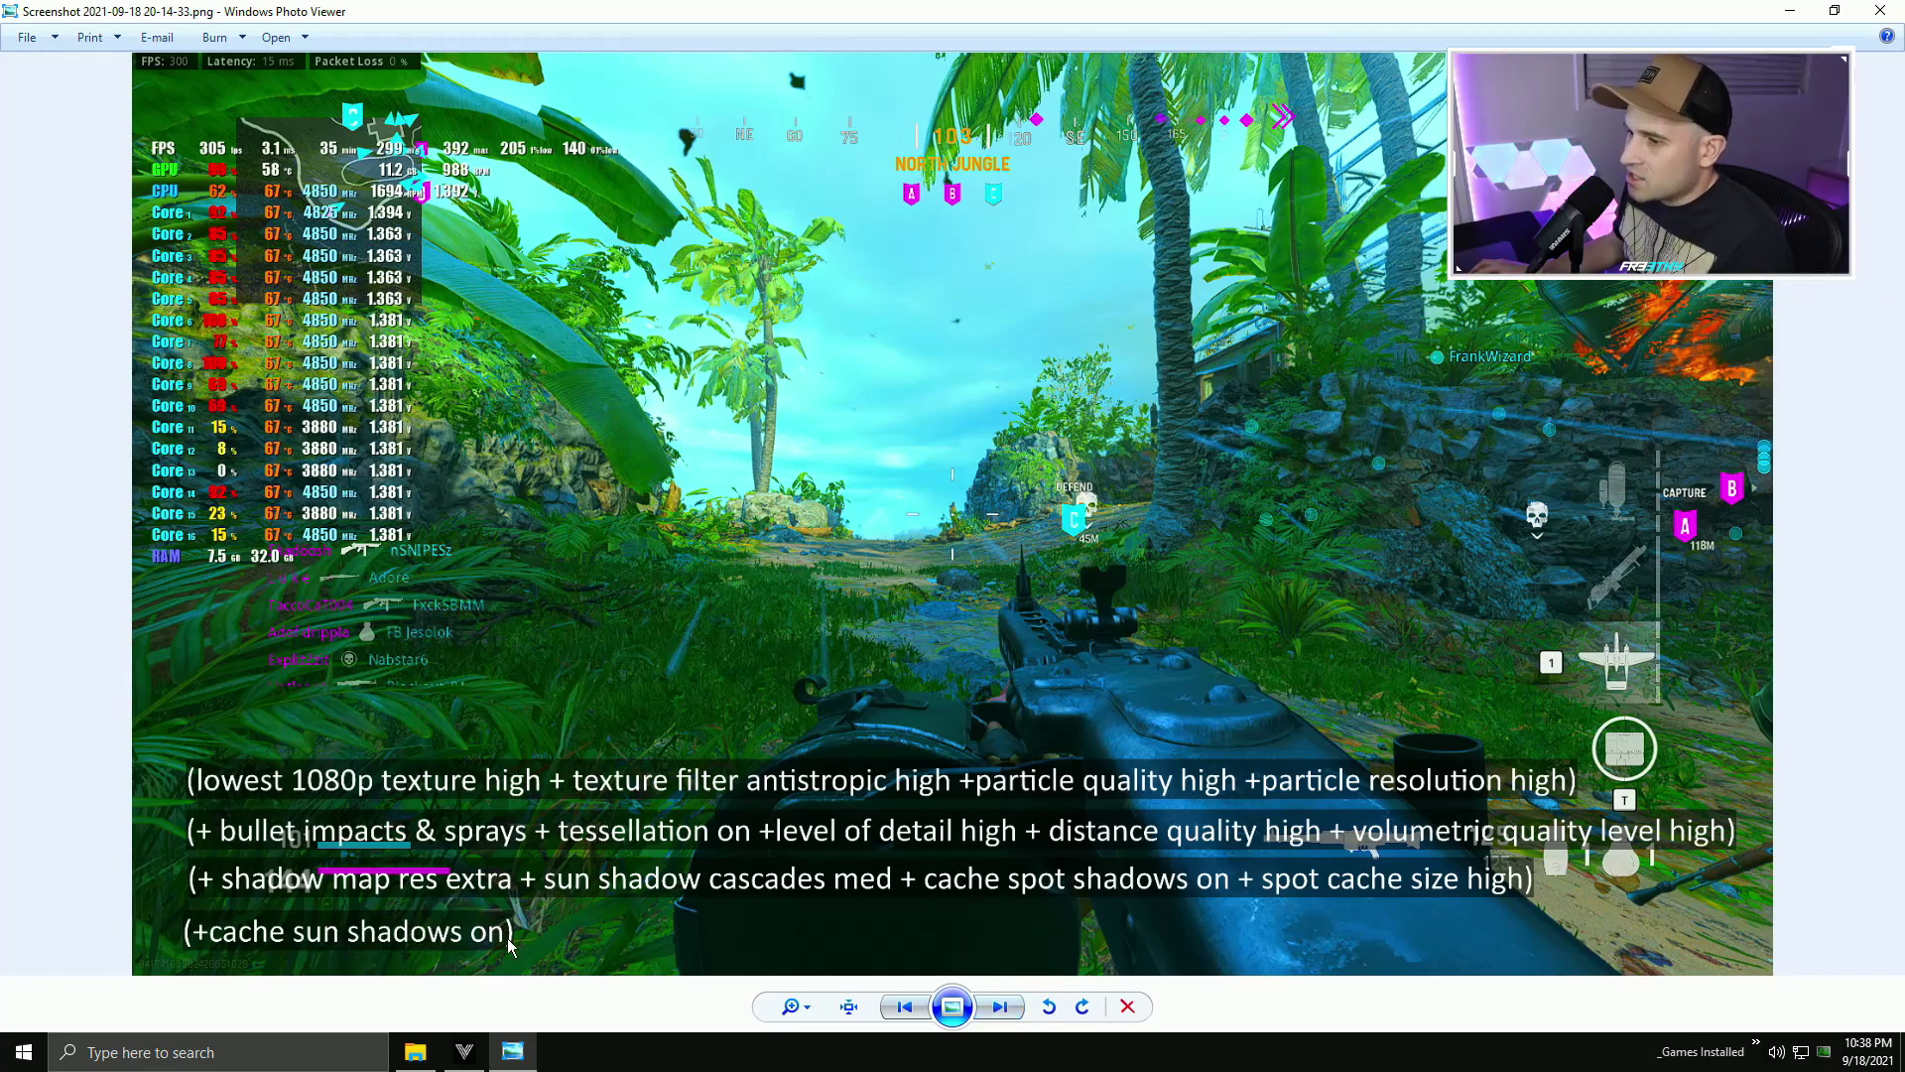
- Compare the cached sun shadows screenshot with the one that adds high spot shadow quality
{"action": "left_click", "coordinate": [1000, 1007]}
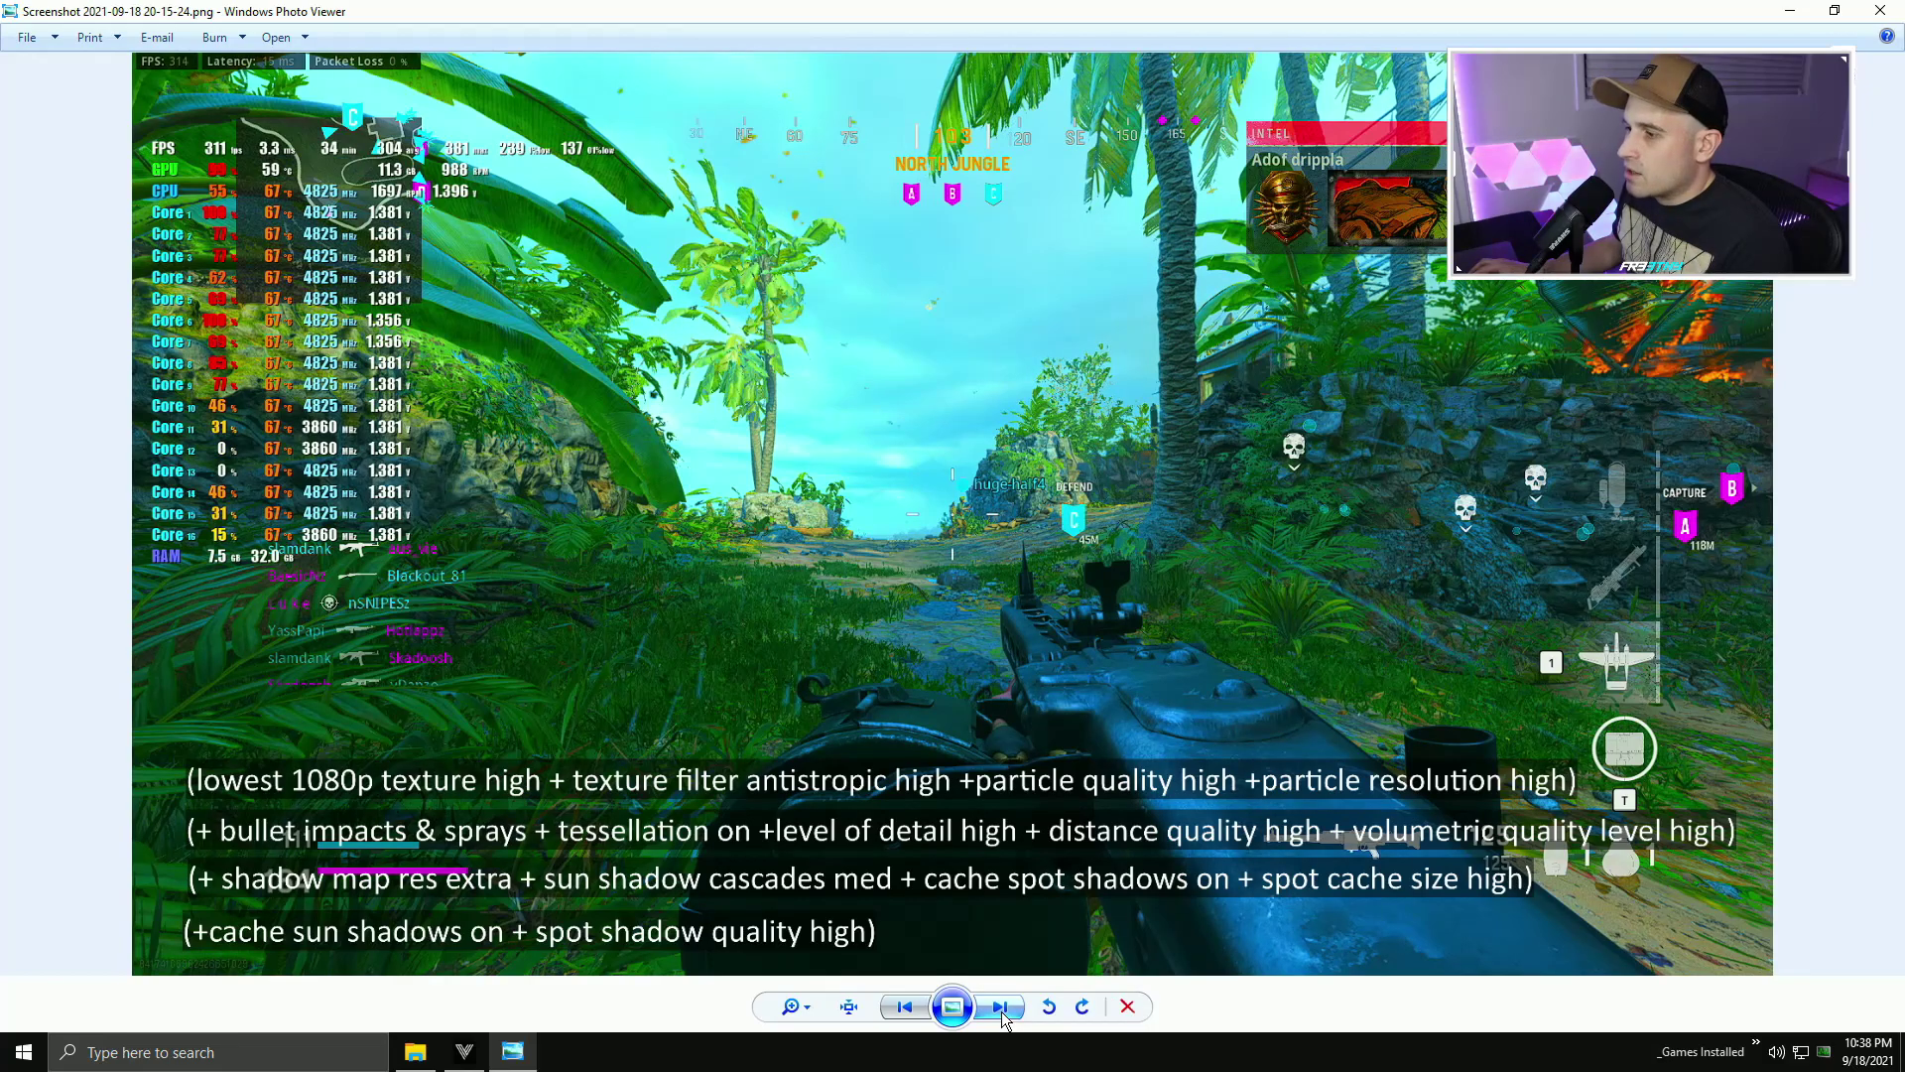
{"action": "left_click", "coordinate": [896, 1011]}
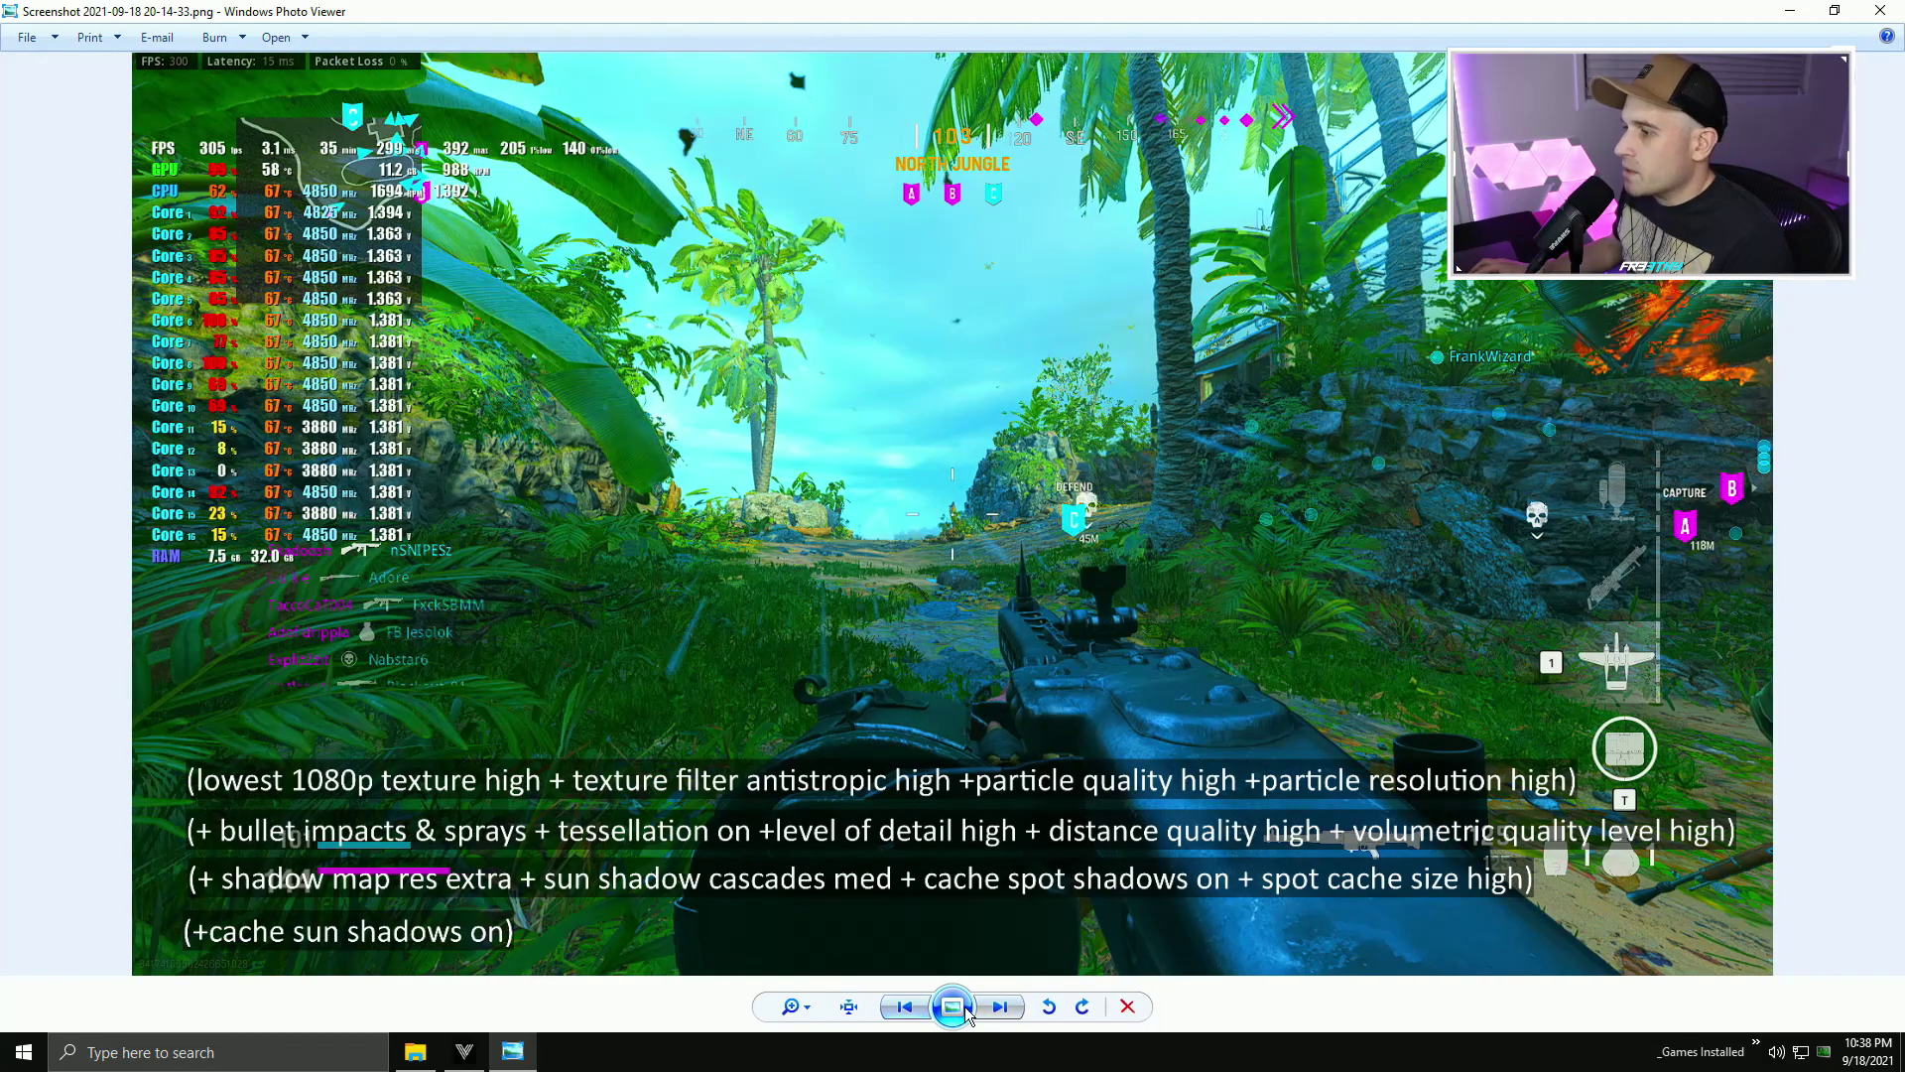
{"action": "left_click", "coordinate": [1010, 1007]}
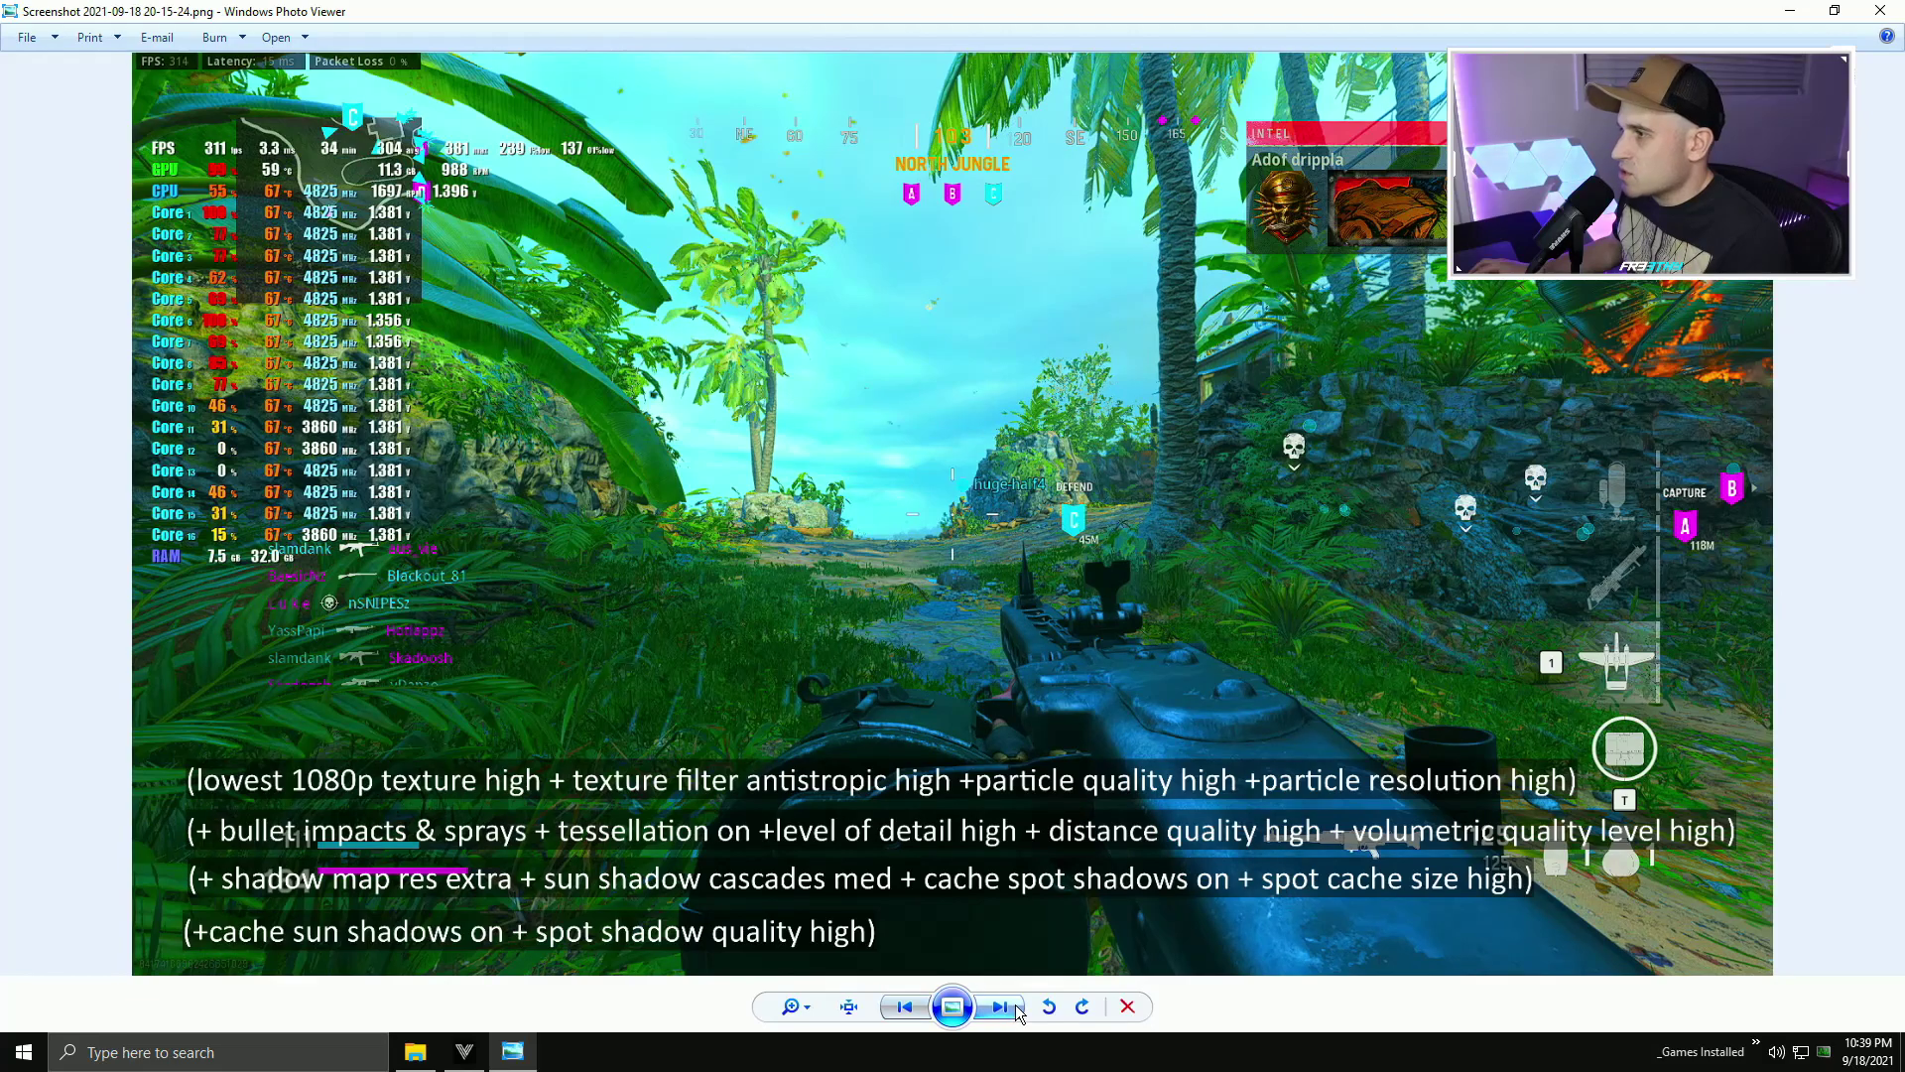
- Compare the high spot shadow quality screenshot with the one that adds ultra particle lighting
{"action": "left_click", "coordinate": [1010, 1005]}
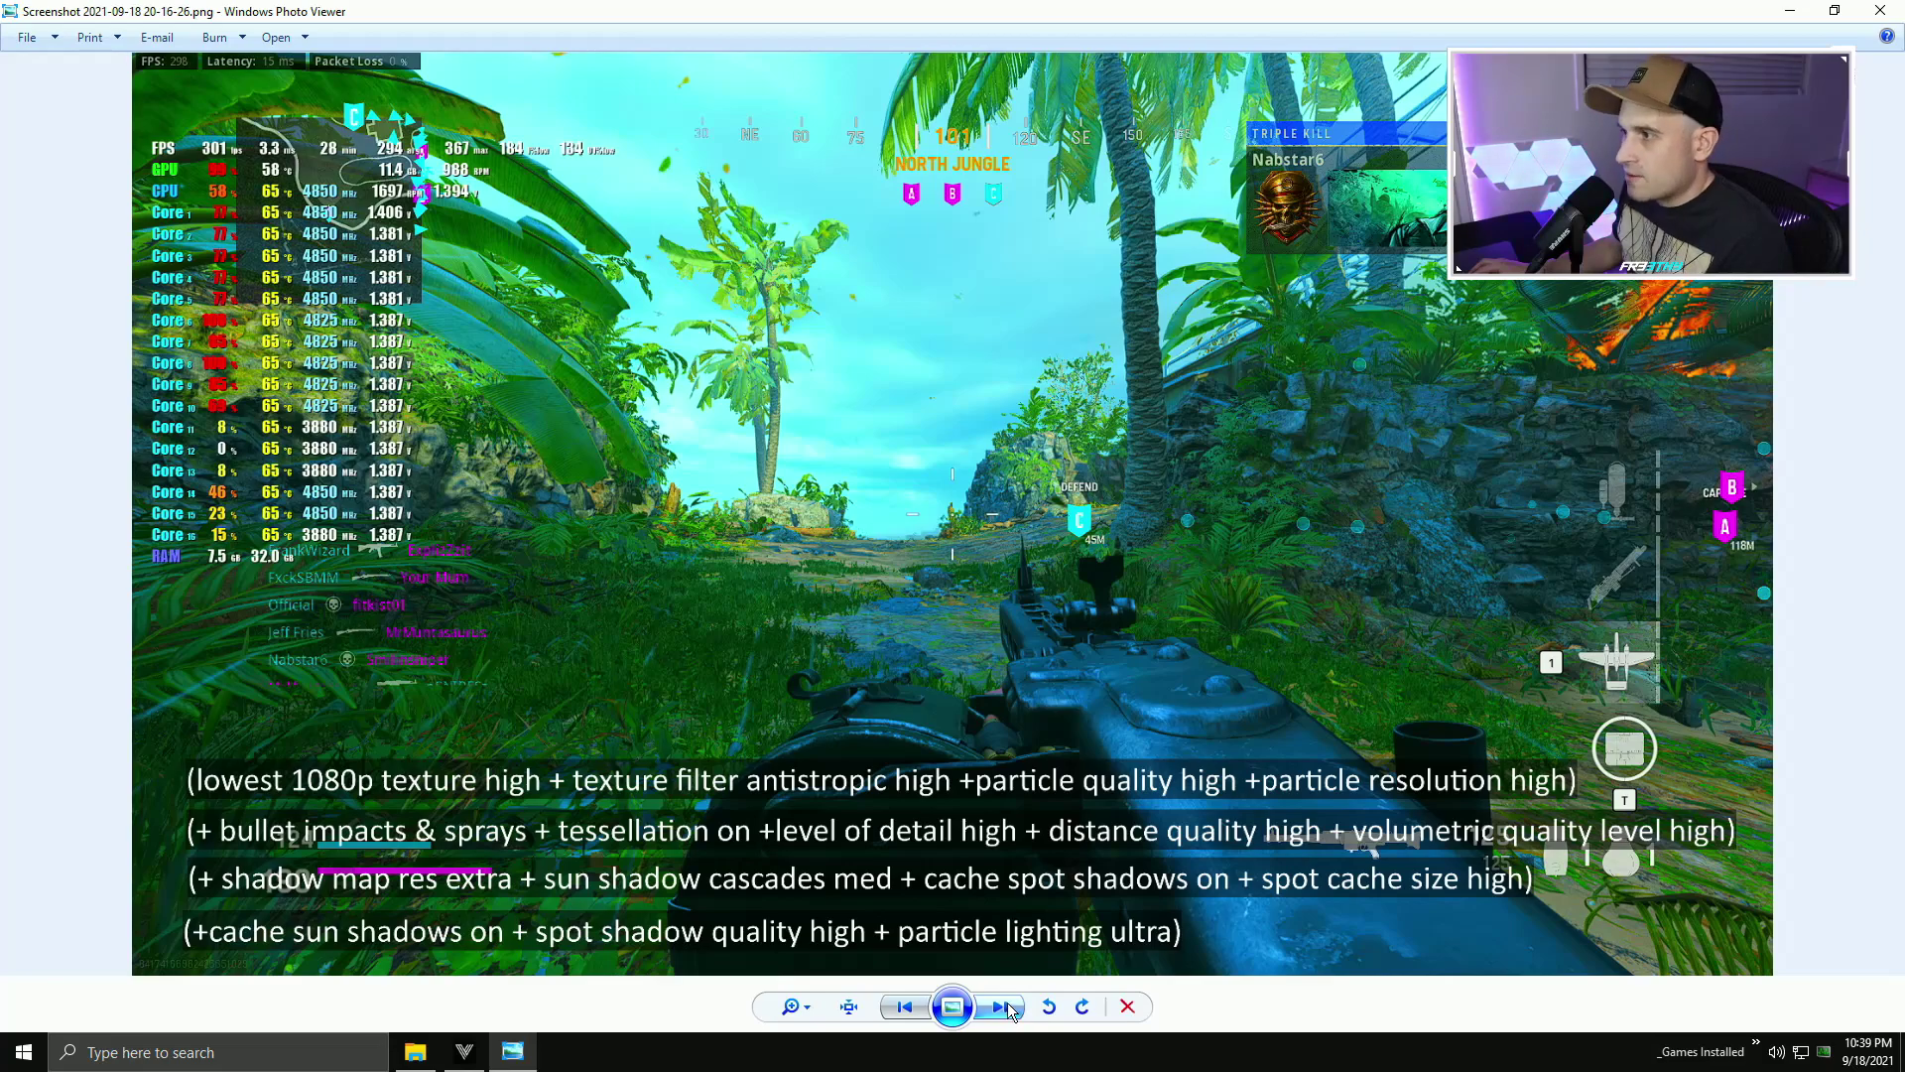
{"action": "left_click", "coordinate": [904, 1006]}
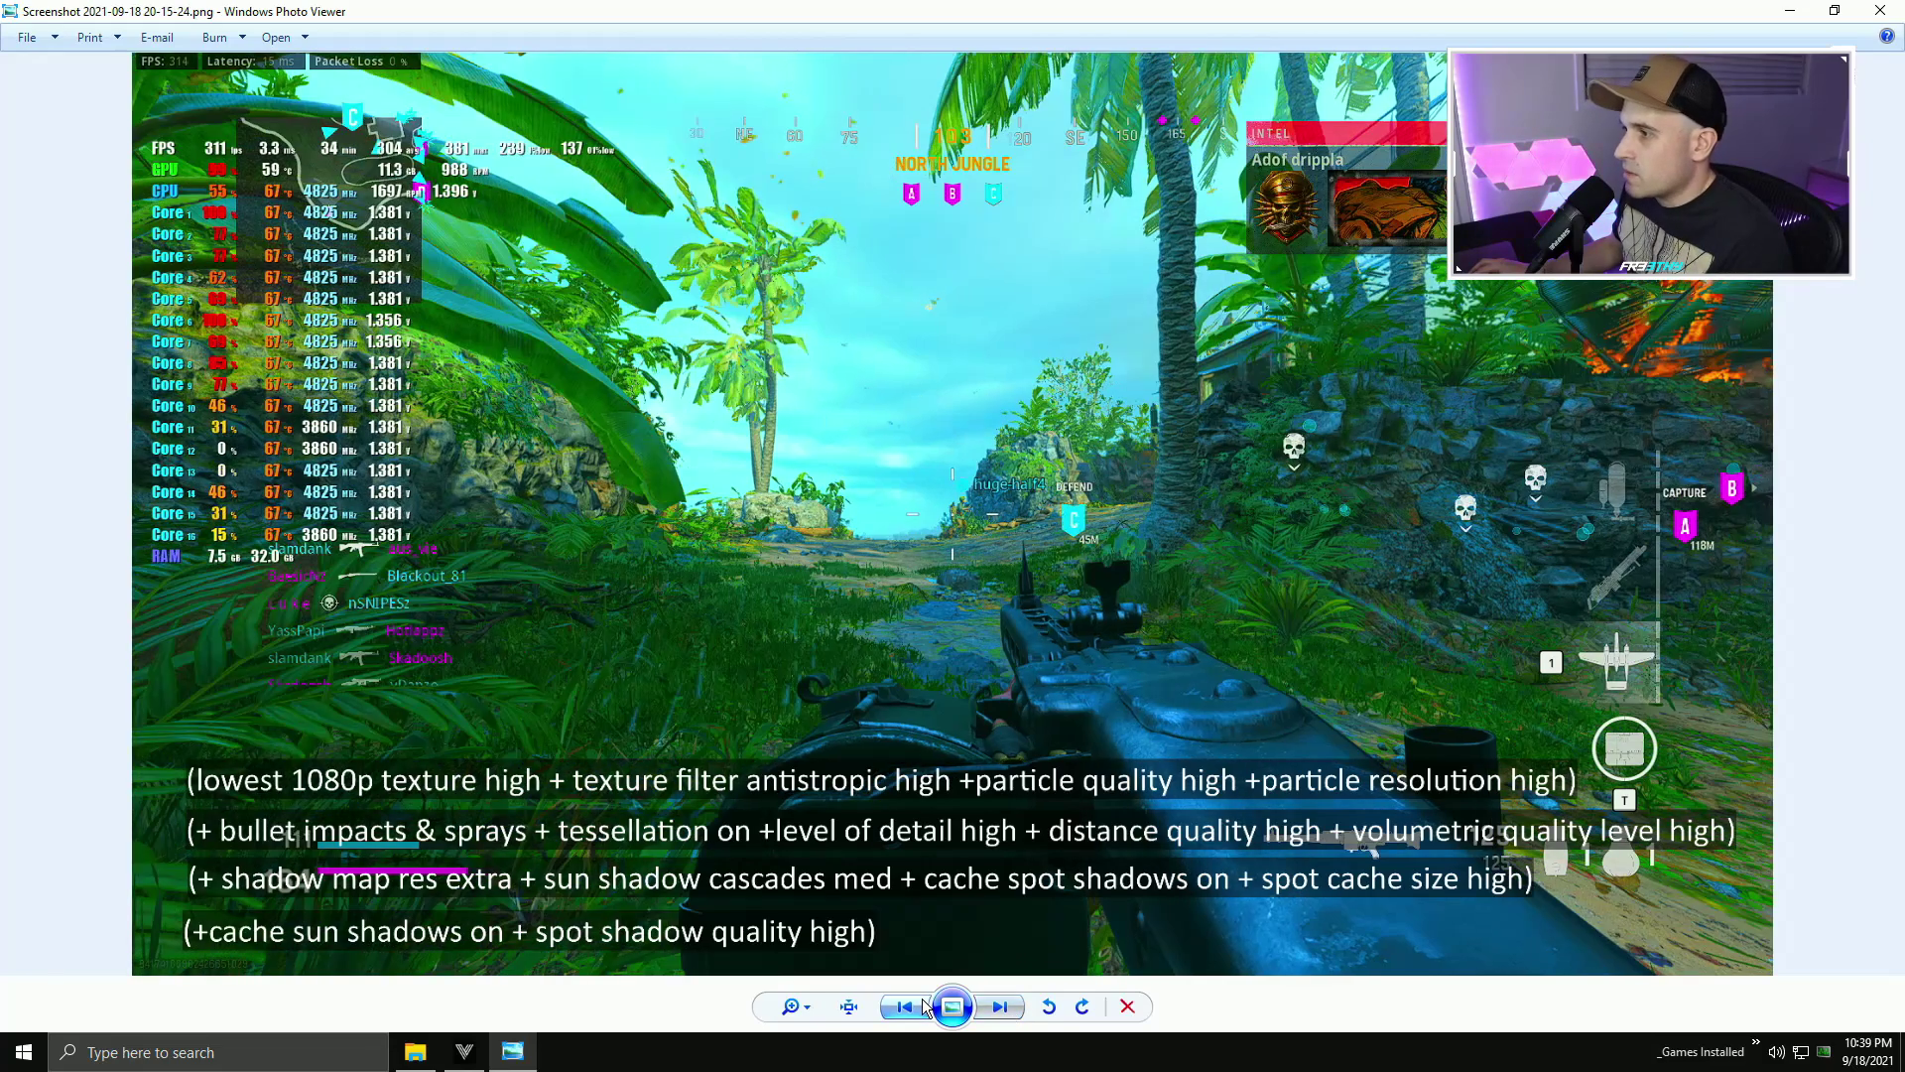
{"action": "left_click", "coordinate": [992, 1004]}
- Compare the ultra particle lighting screenshot with the one that sets ambient occlusion to both
{"action": "left_click", "coordinate": [992, 1005]}
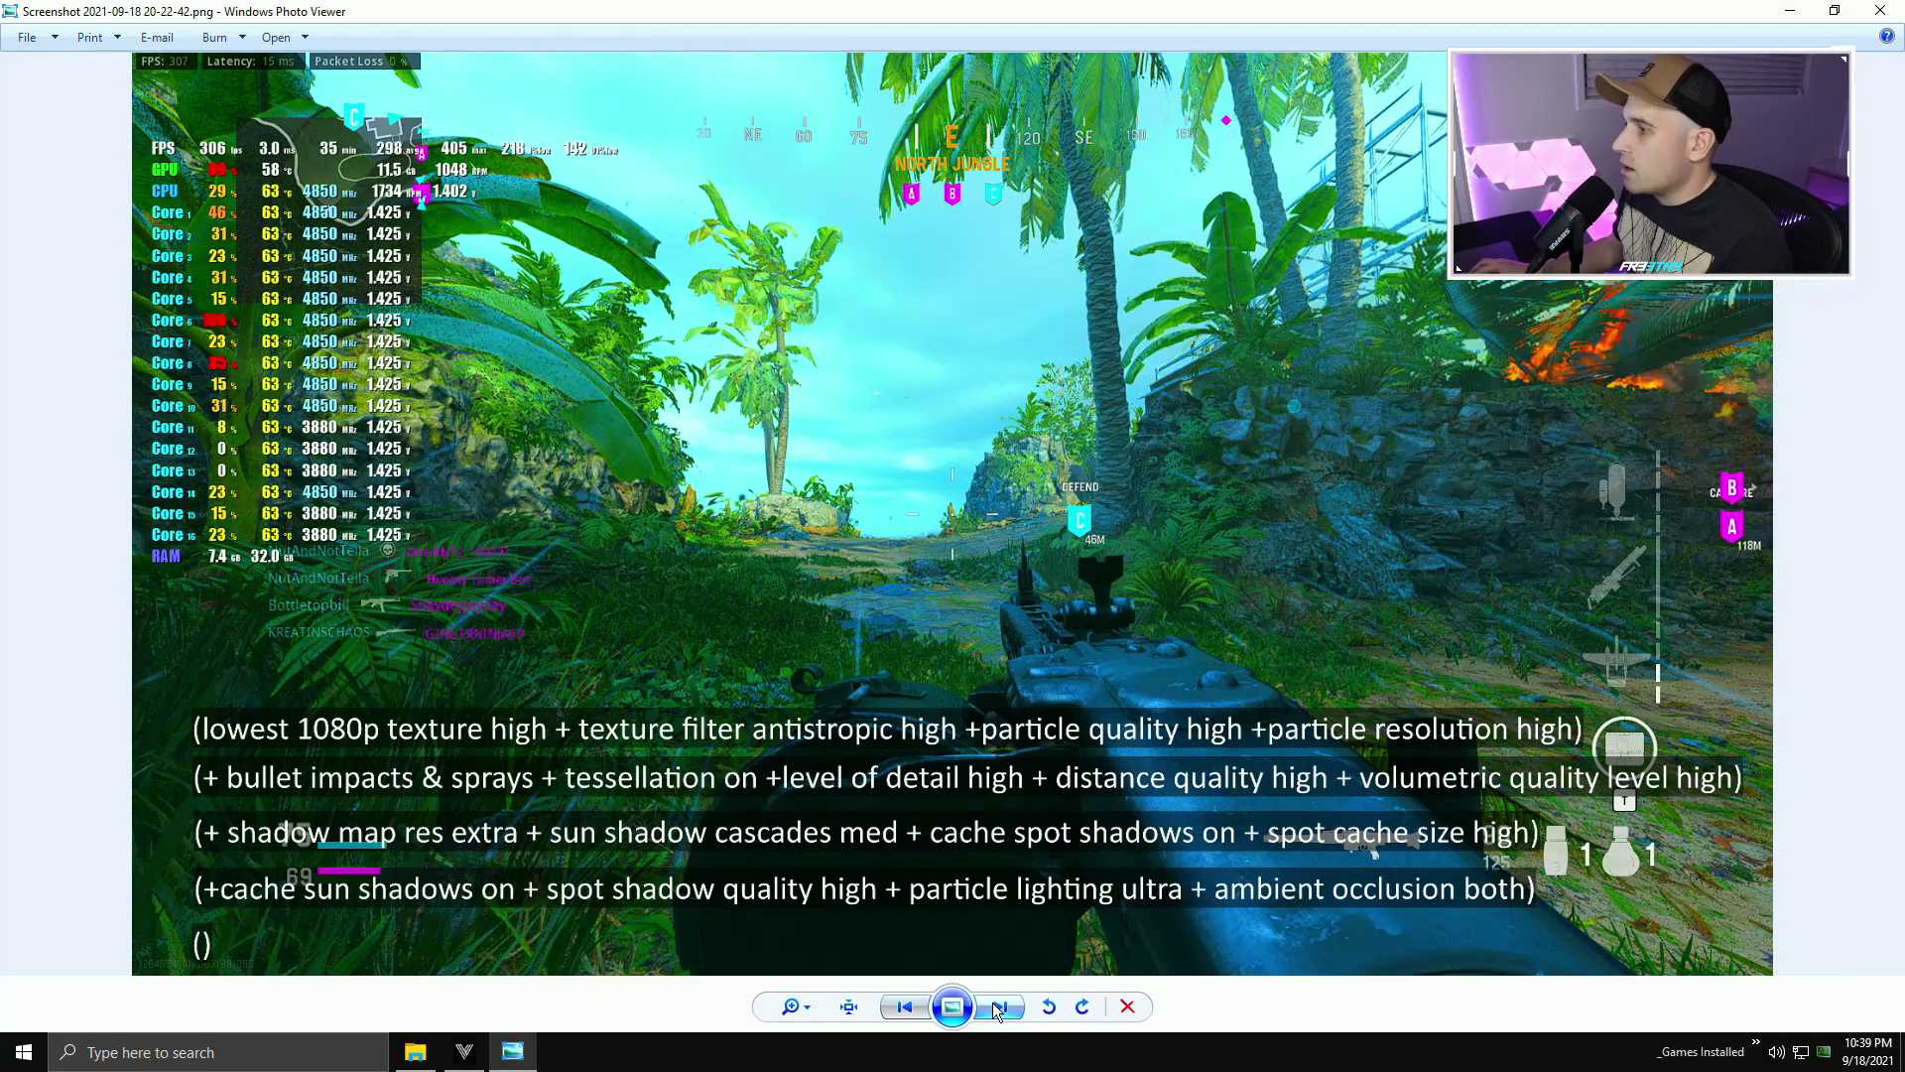
{"action": "left_click", "coordinate": [904, 1007]}
{"action": "left_click", "coordinate": [992, 1006]}
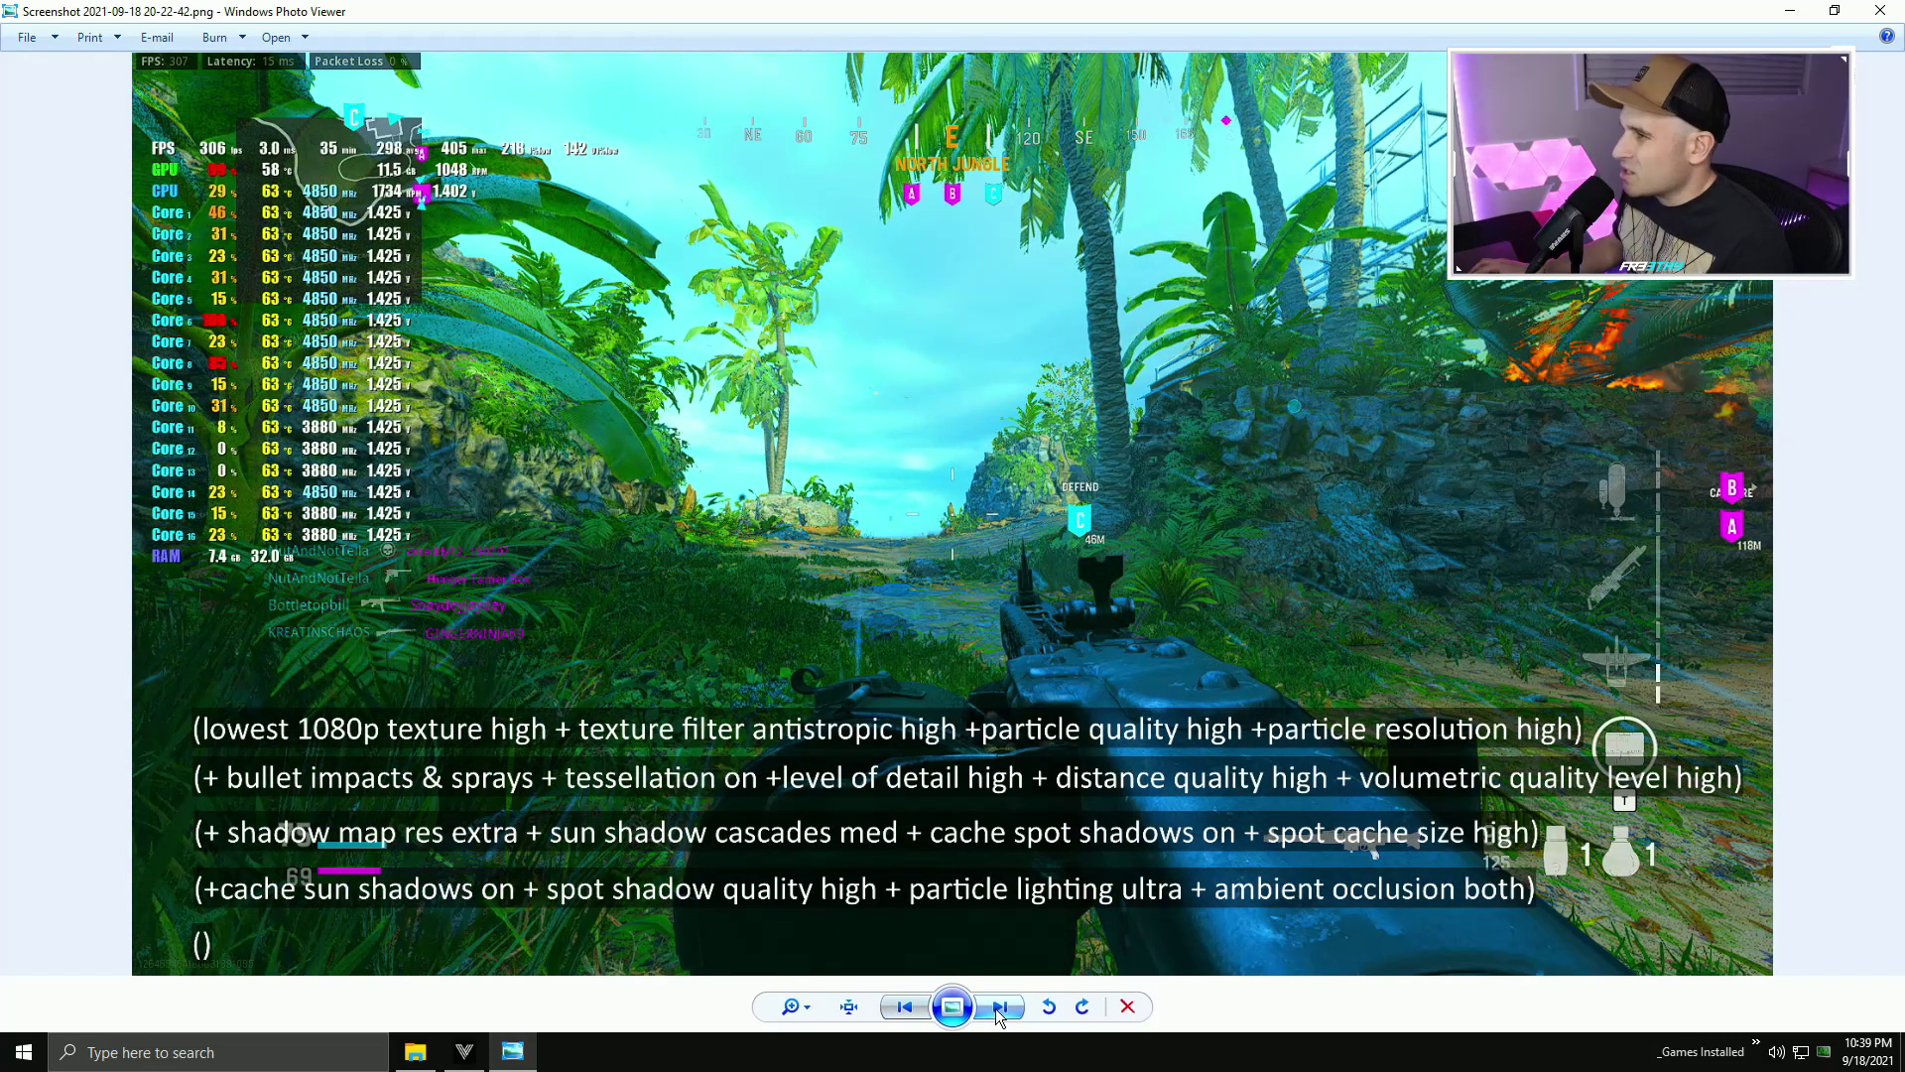
- Compare the ambient occlusion both screenshot with the one that adds ultra GTAO quality
{"action": "left_click", "coordinate": [999, 1008]}
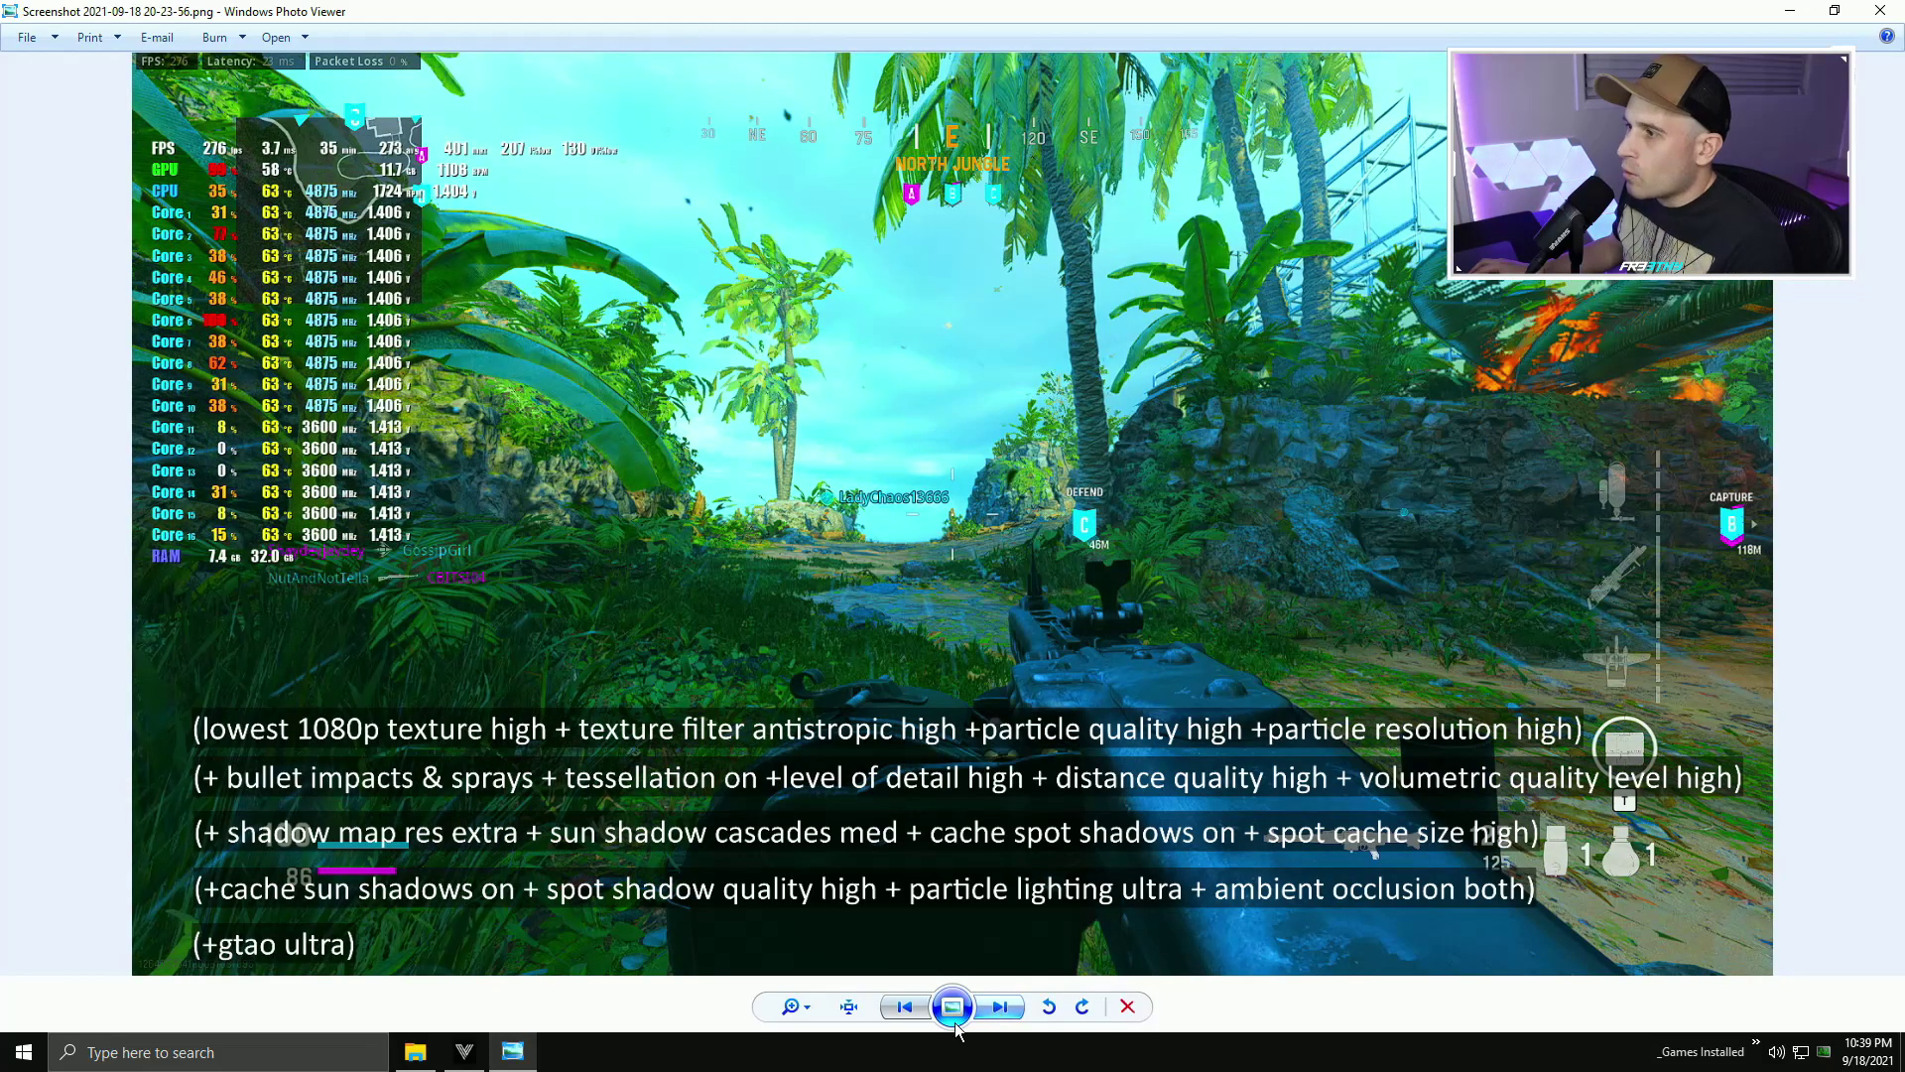
{"action": "left_click", "coordinate": [904, 1007]}
{"action": "left_click", "coordinate": [999, 1007]}
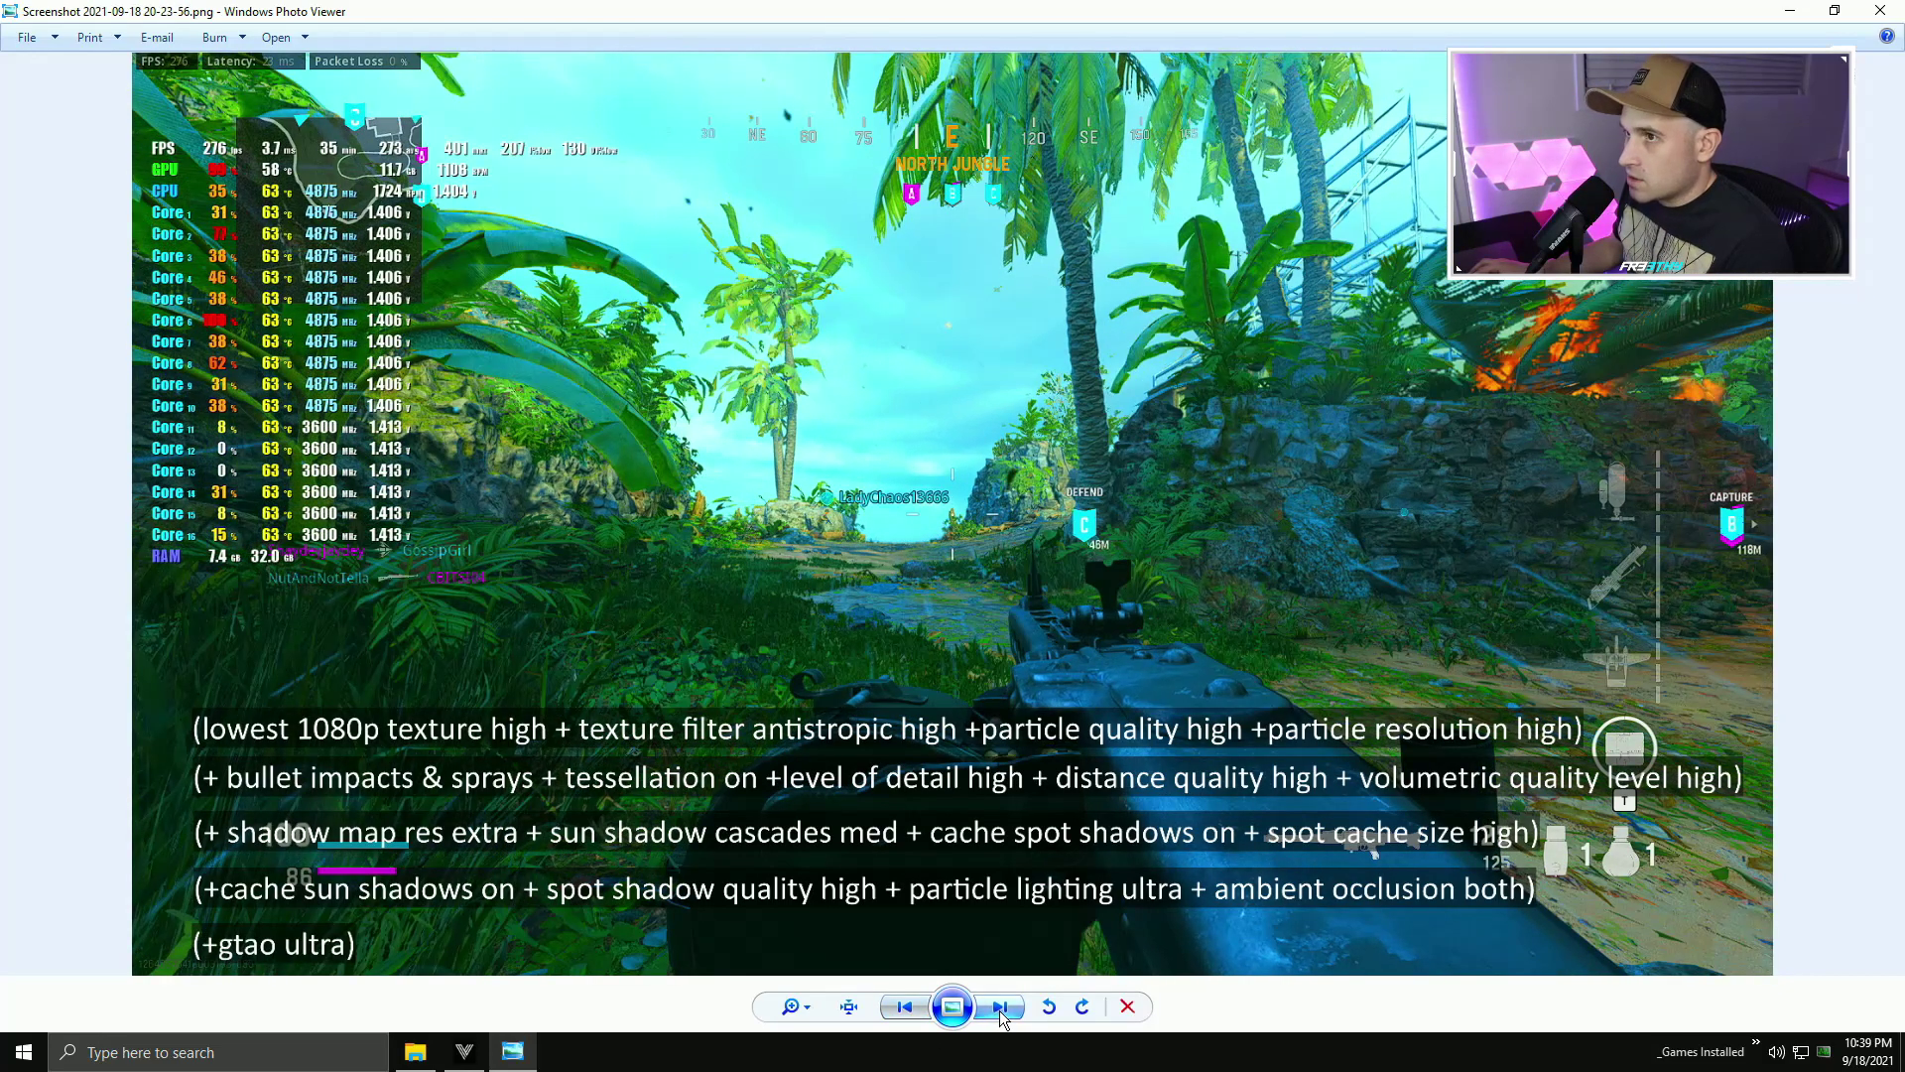
{"action": "left_click", "coordinate": [904, 1007]}
{"action": "left_click", "coordinate": [999, 1007]}
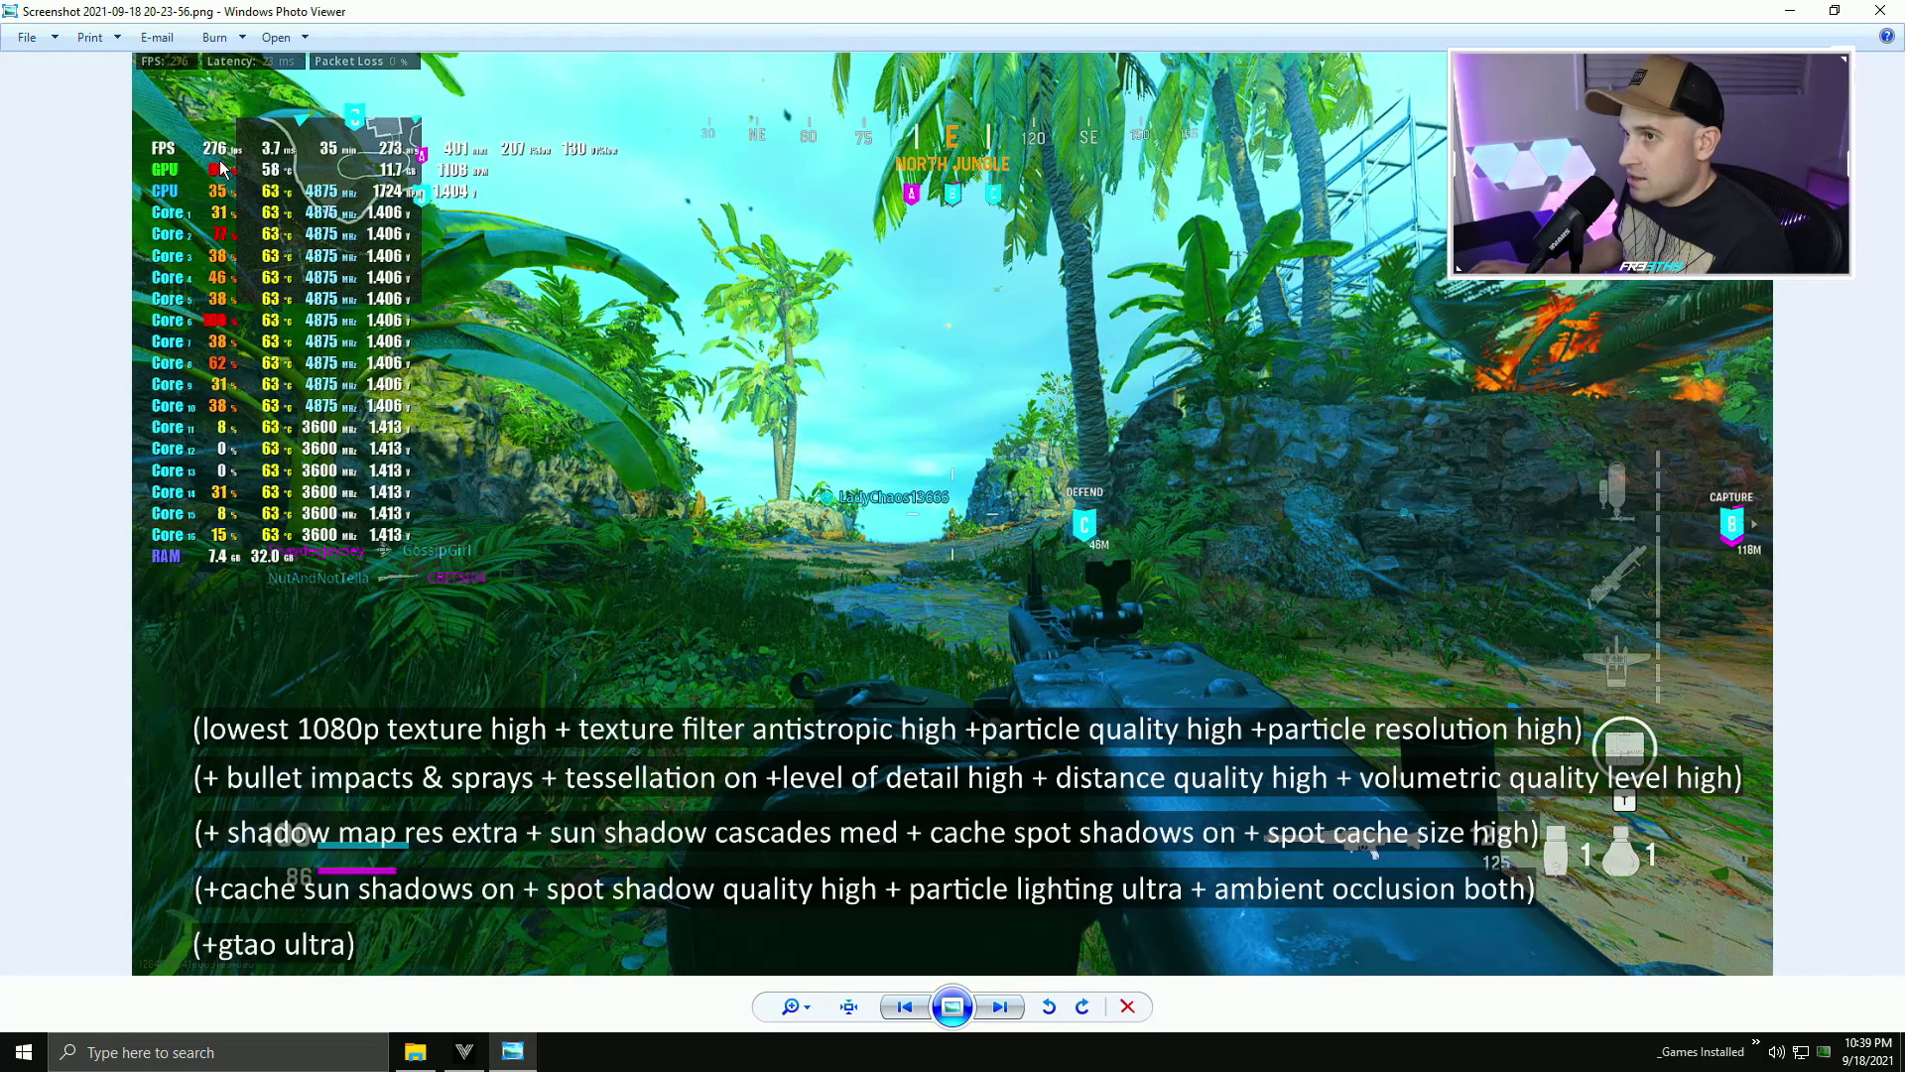
- Compare the GTAO ultra screenshot with the one that adds high screen space reflection
{"action": "left_click", "coordinate": [999, 1008]}
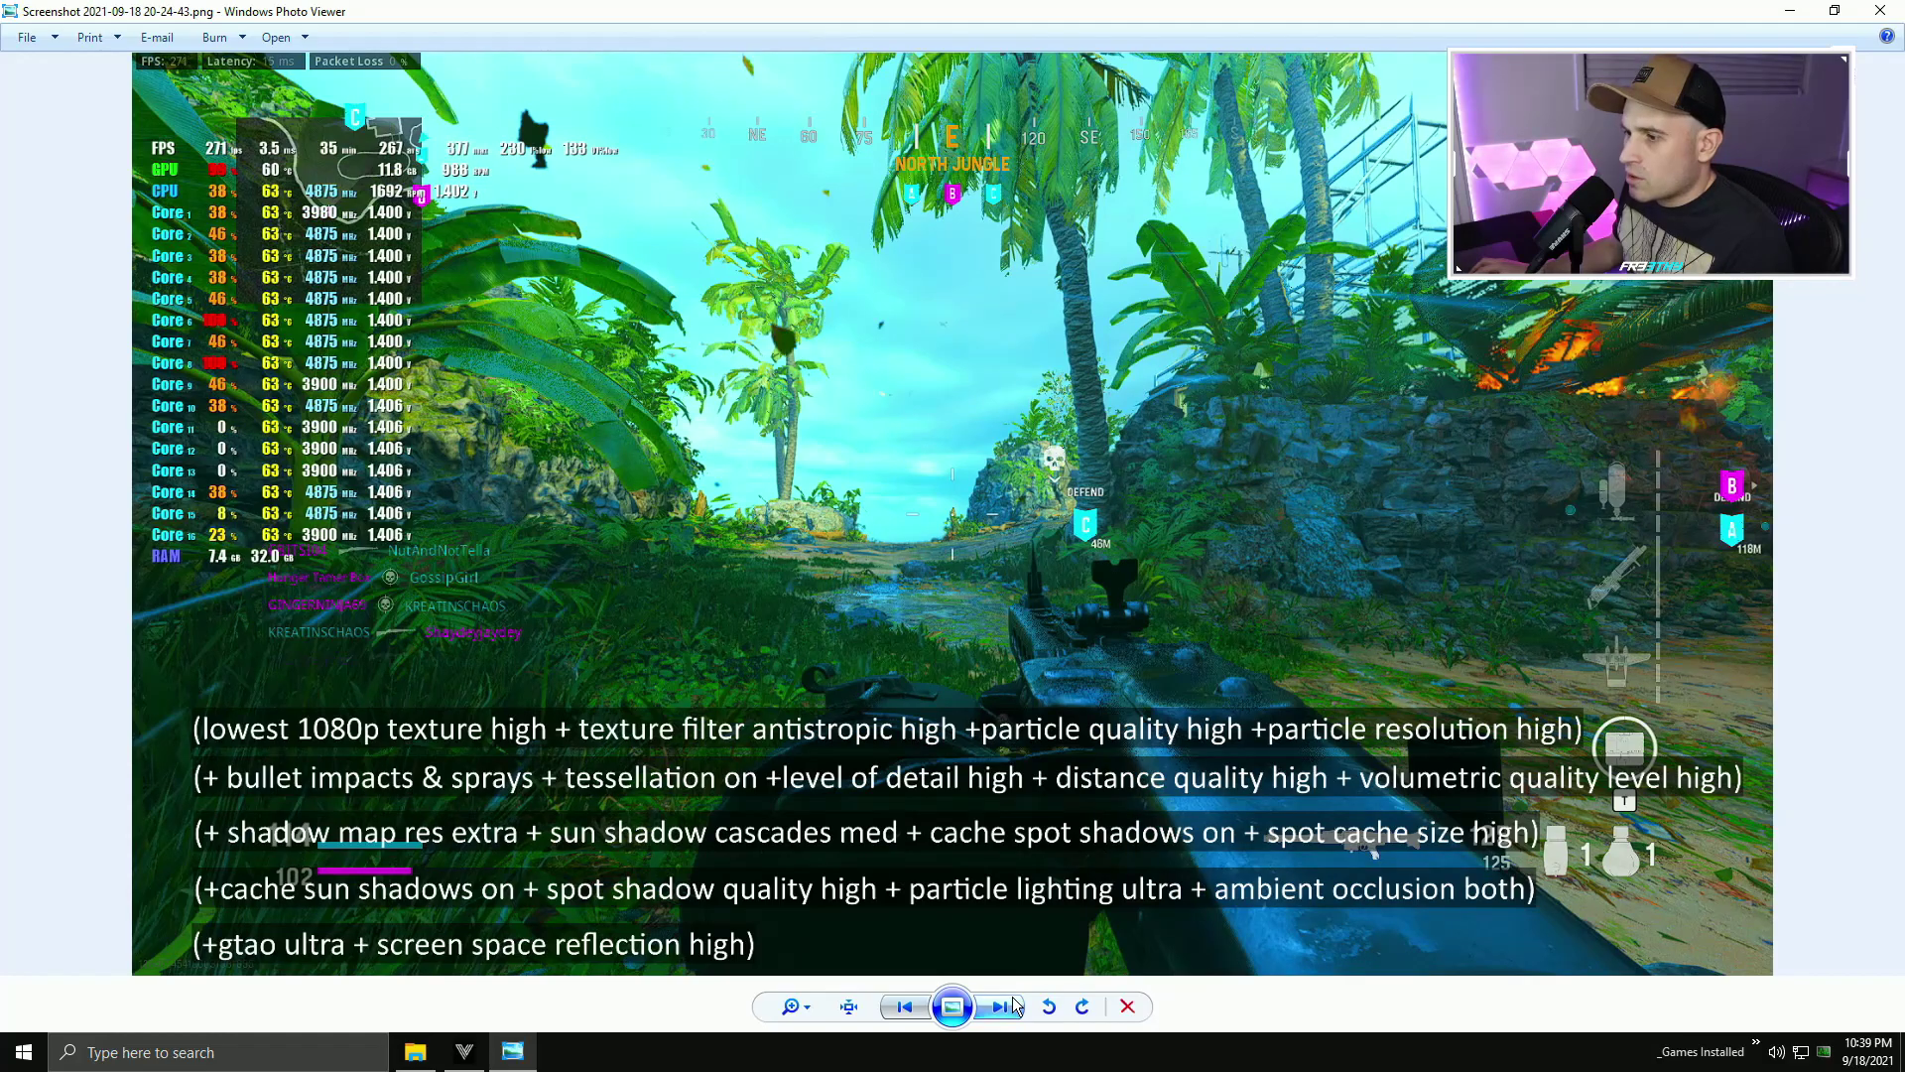
{"action": "left_click", "coordinate": [904, 1007]}
{"action": "left_click", "coordinate": [1003, 1008]}
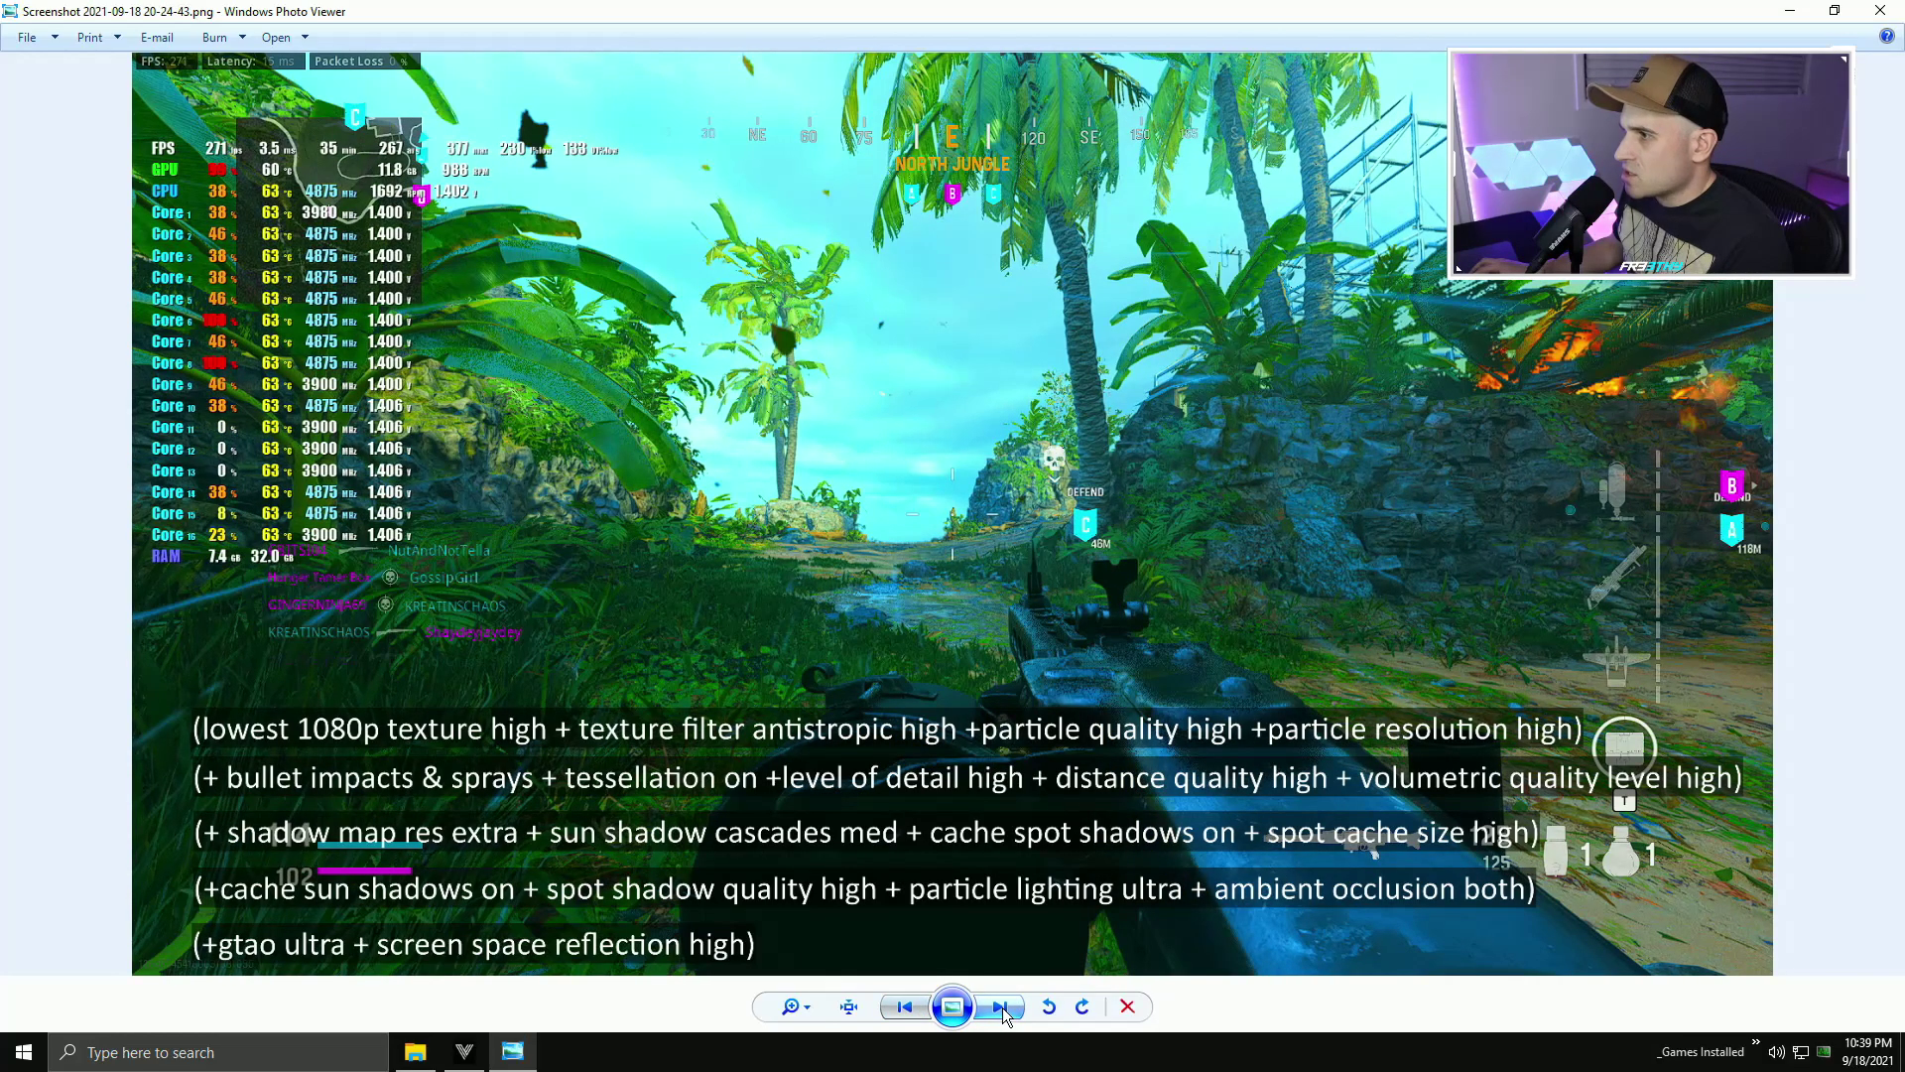
{"action": "left_click", "coordinate": [904, 1007]}
{"action": "left_click", "coordinate": [1000, 1008]}
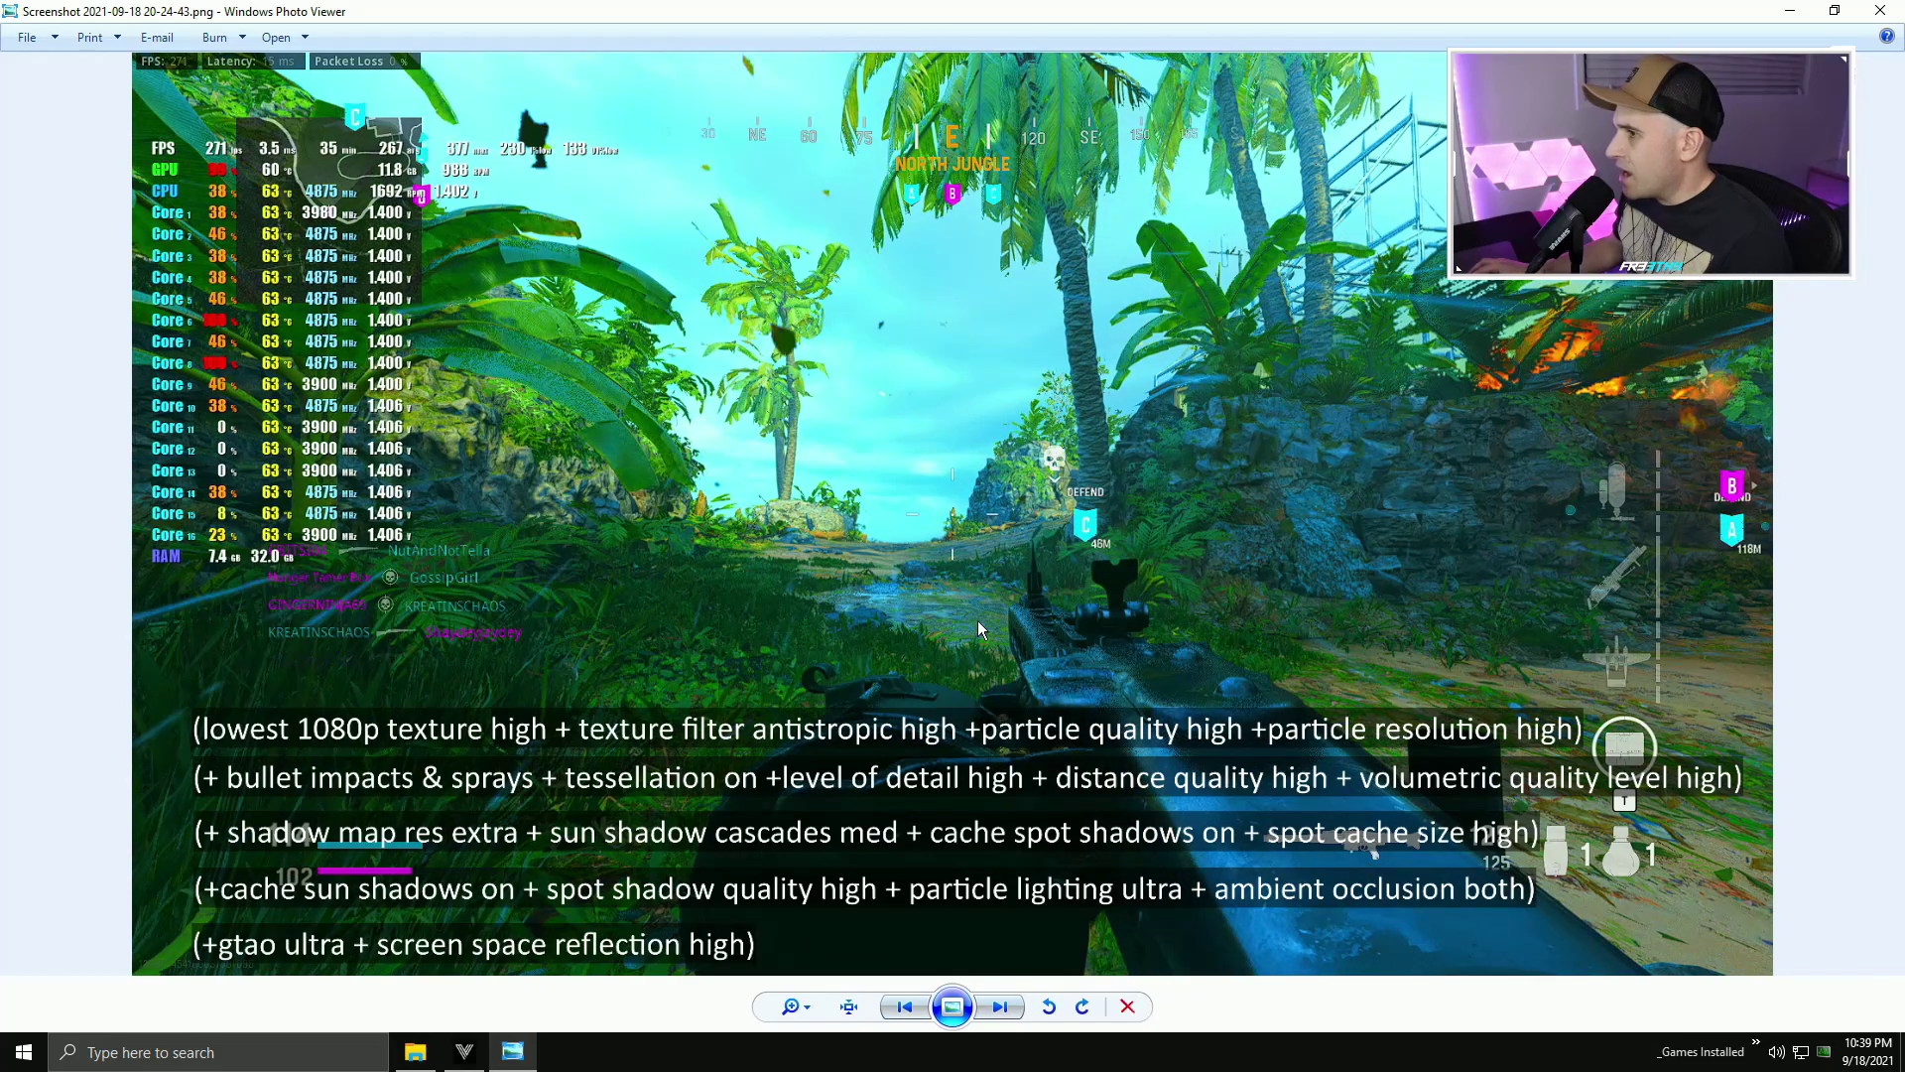
- View the screenshots that add Filmic SMAA T2X anti-aliasing with filmic strength and on-demand texture streaming
{"action": "left_click", "coordinate": [1003, 1003]}
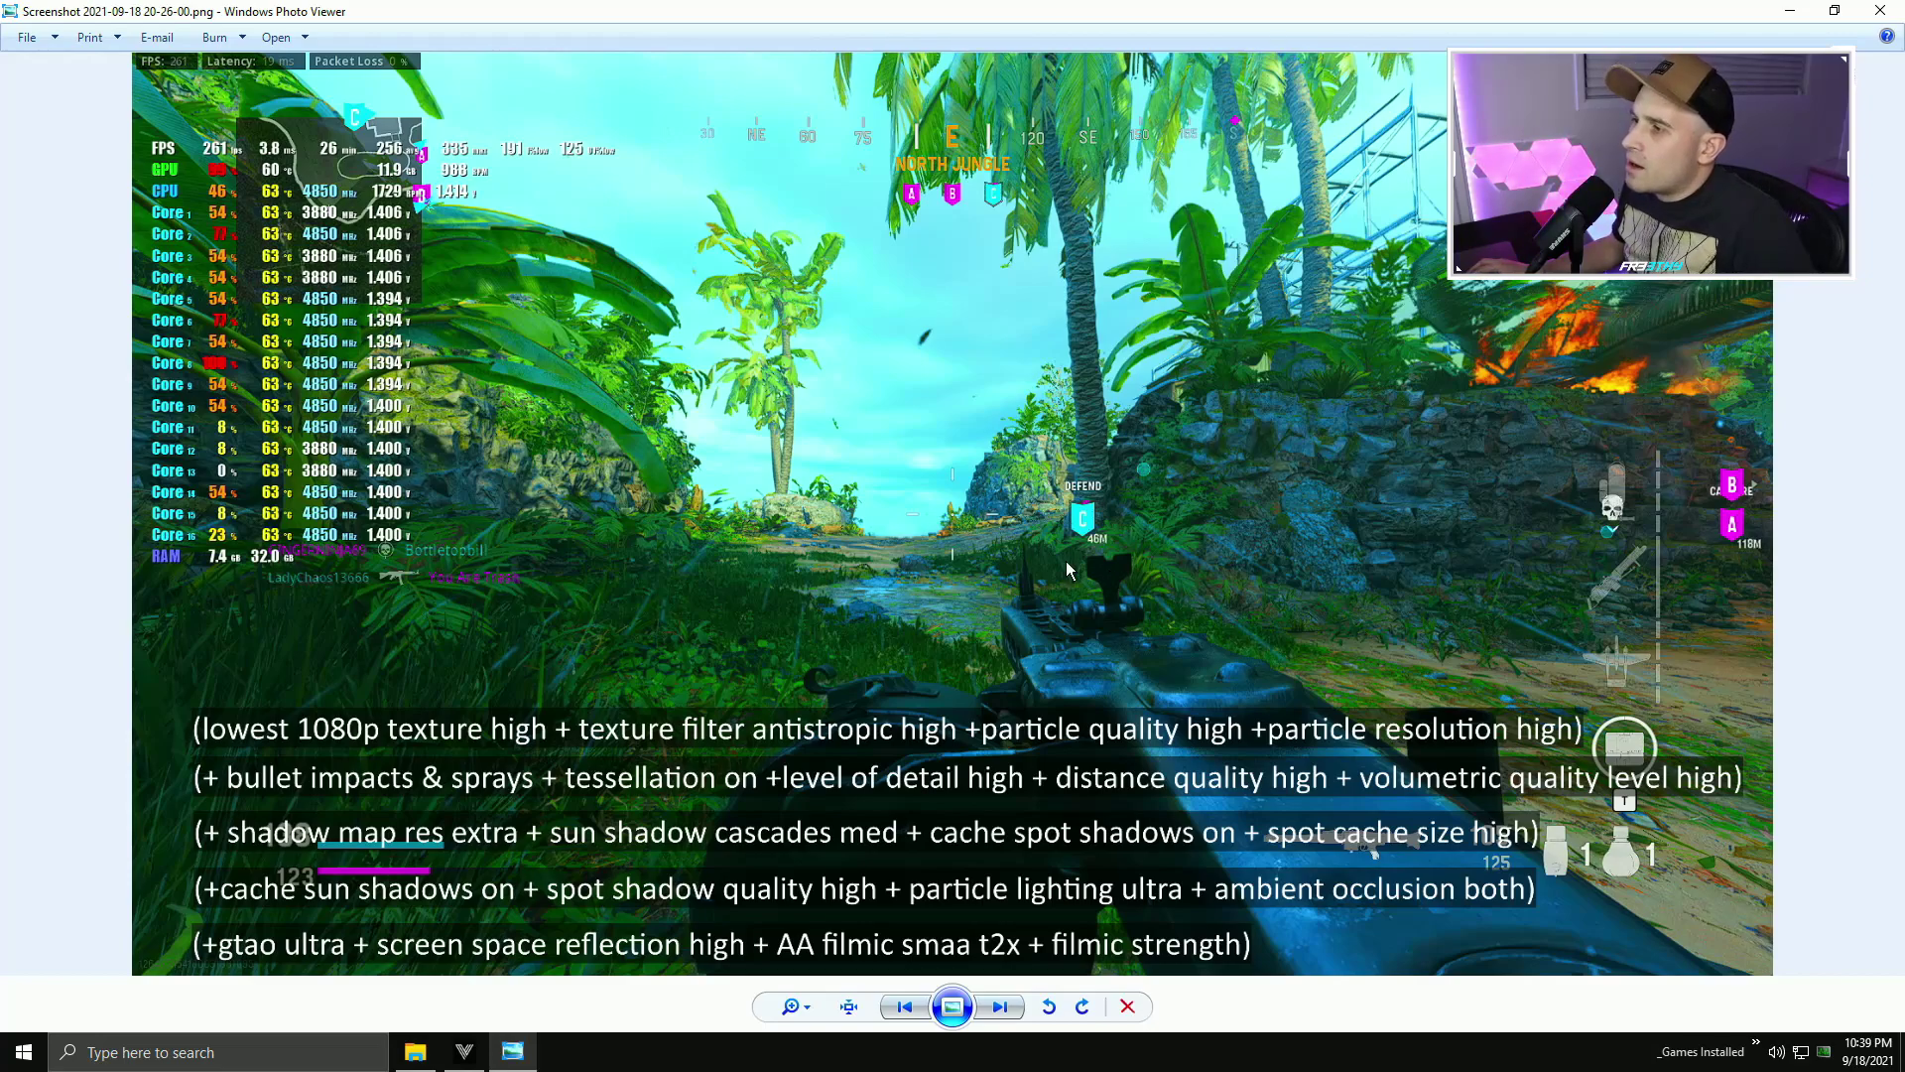
{"action": "left_click", "coordinate": [1004, 1004]}
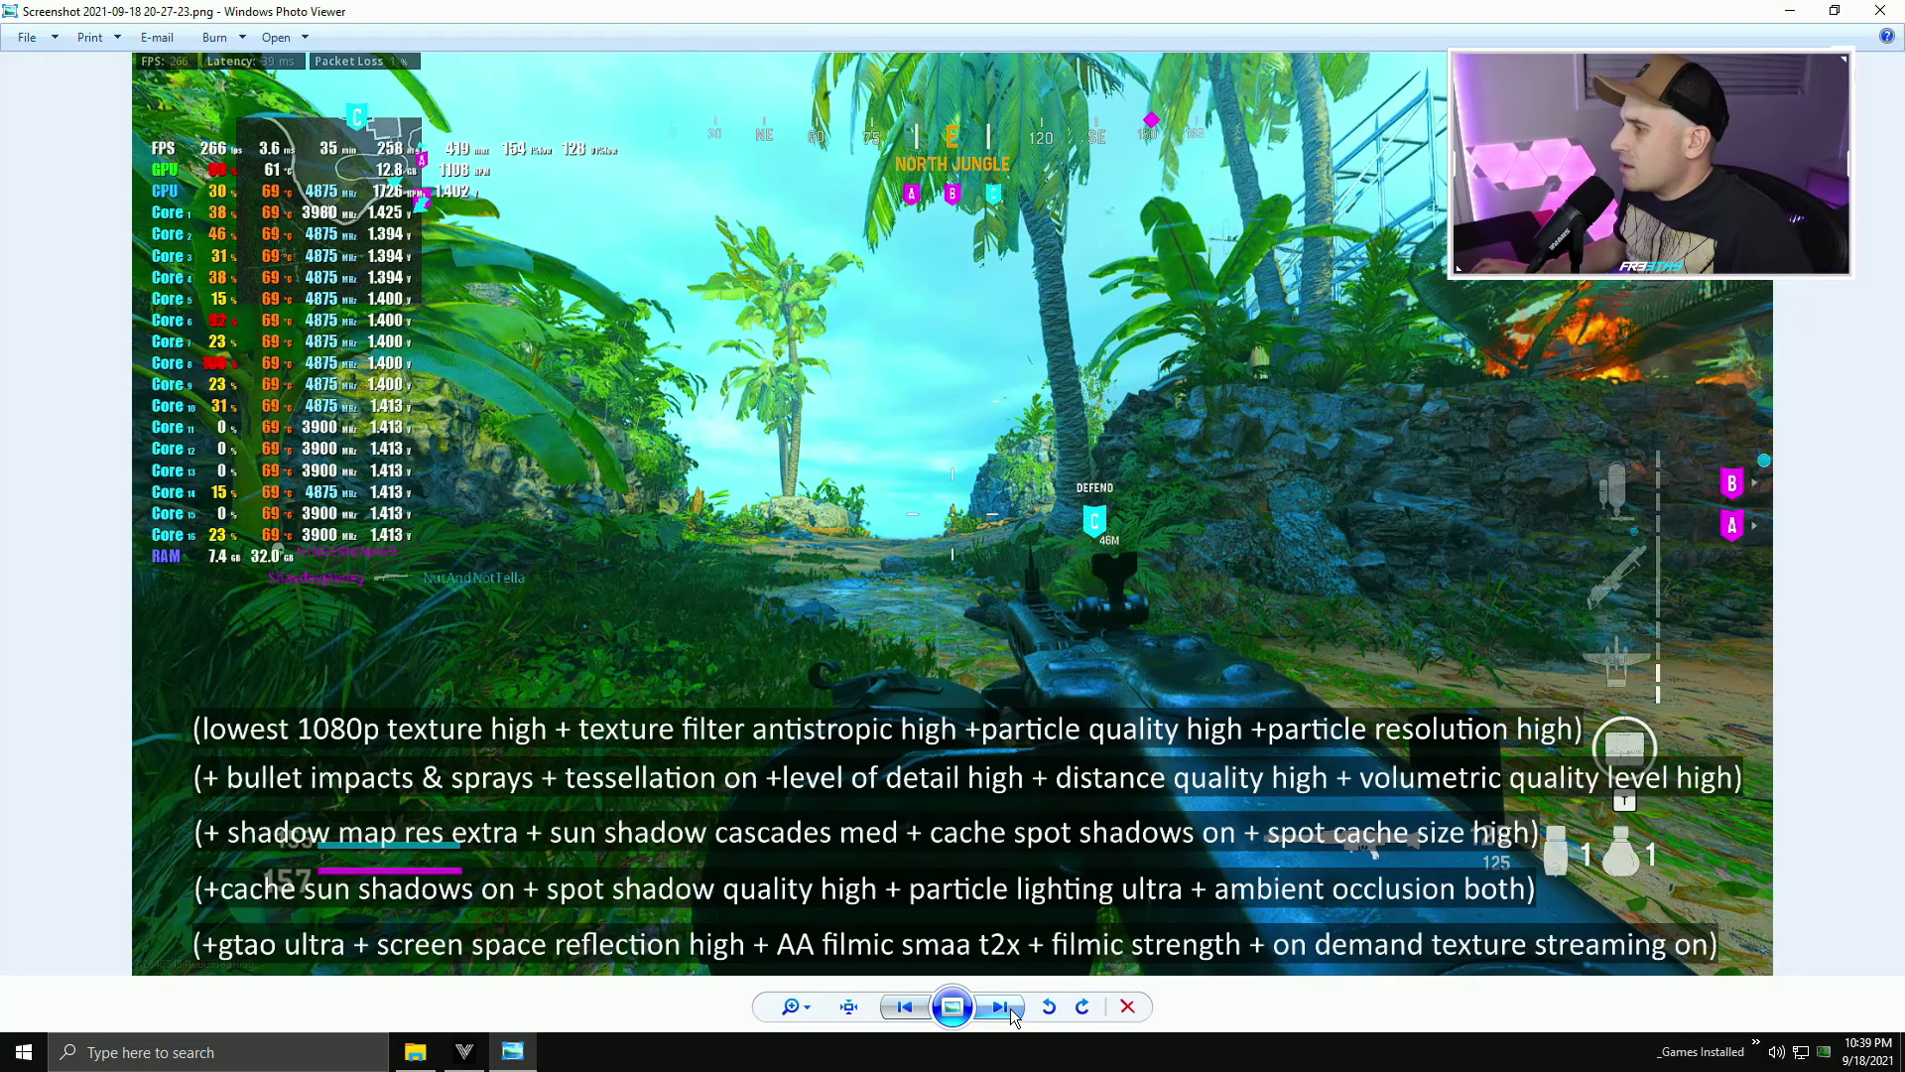
- Compare the filmic strength screenshot with the one that adds on-demand texture streaming
{"action": "left_click", "coordinate": [904, 1006]}
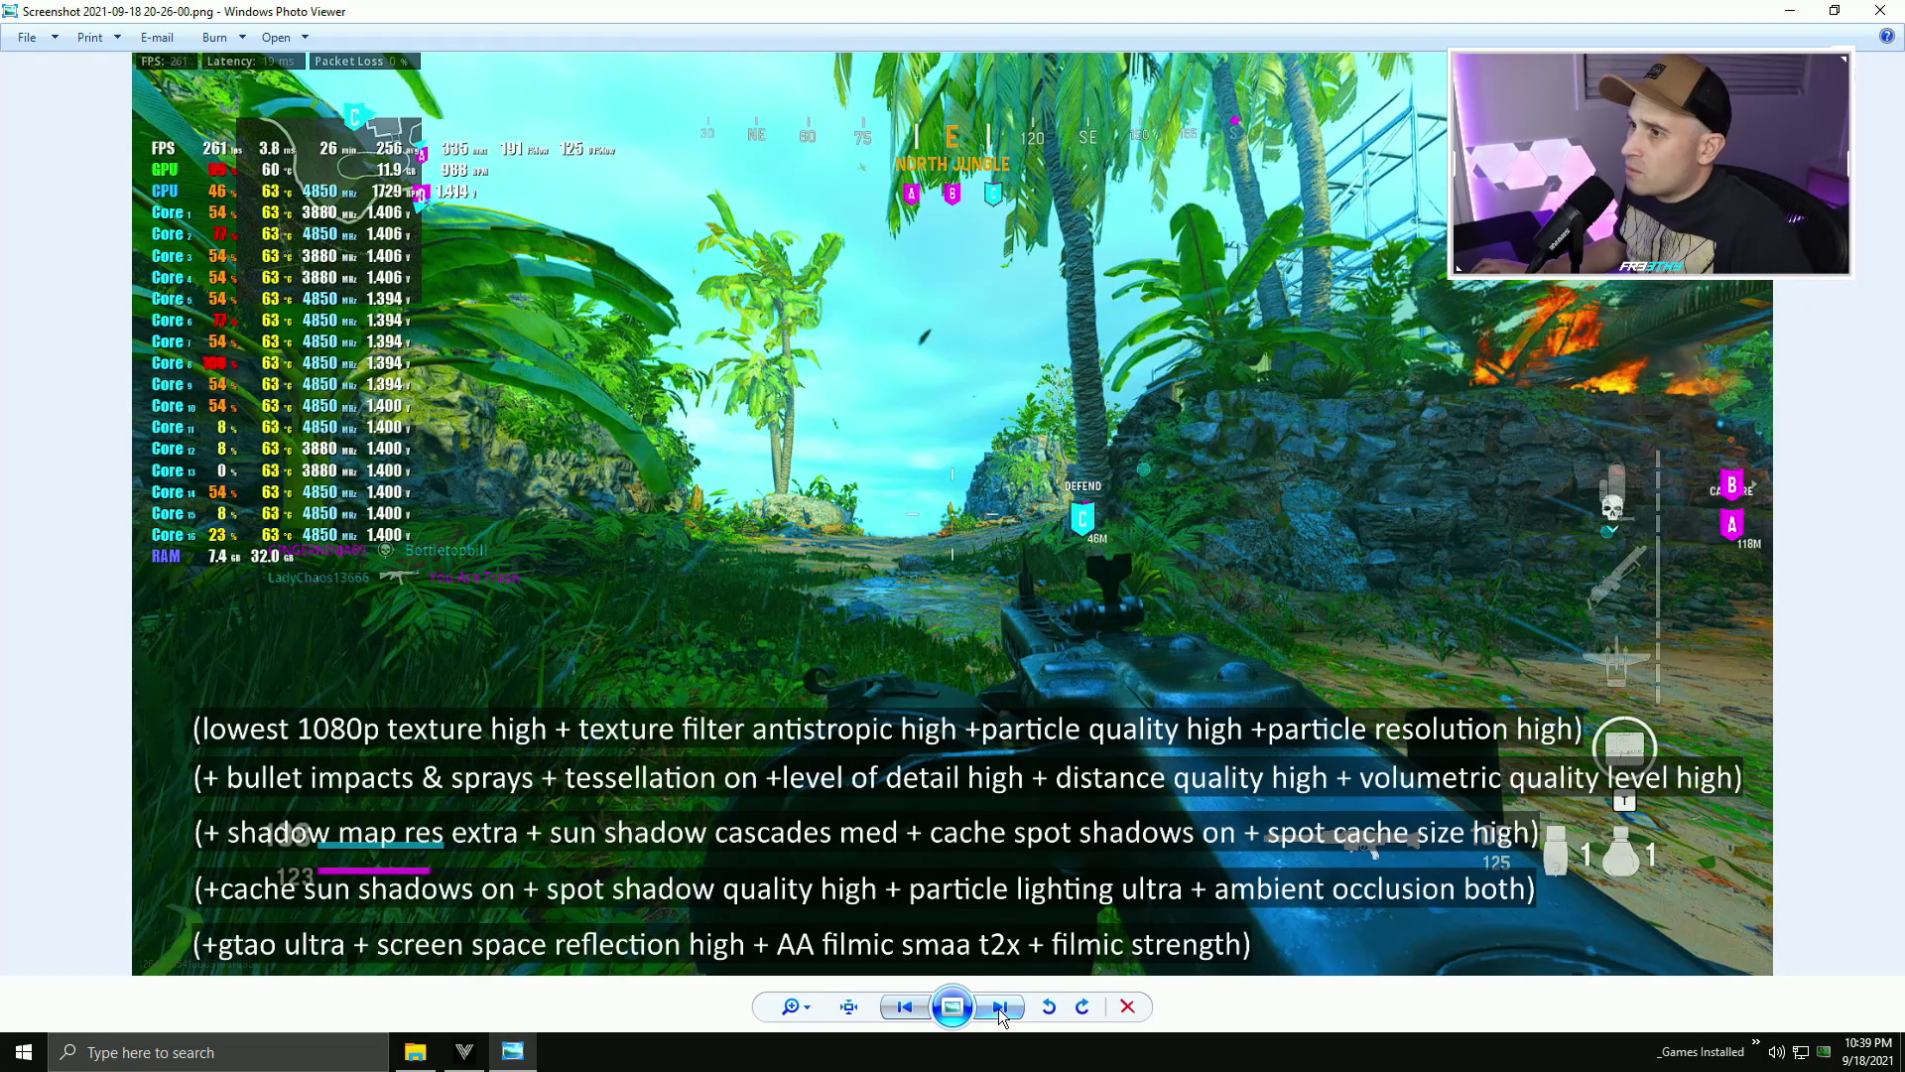
{"action": "left_click", "coordinate": [998, 1004]}
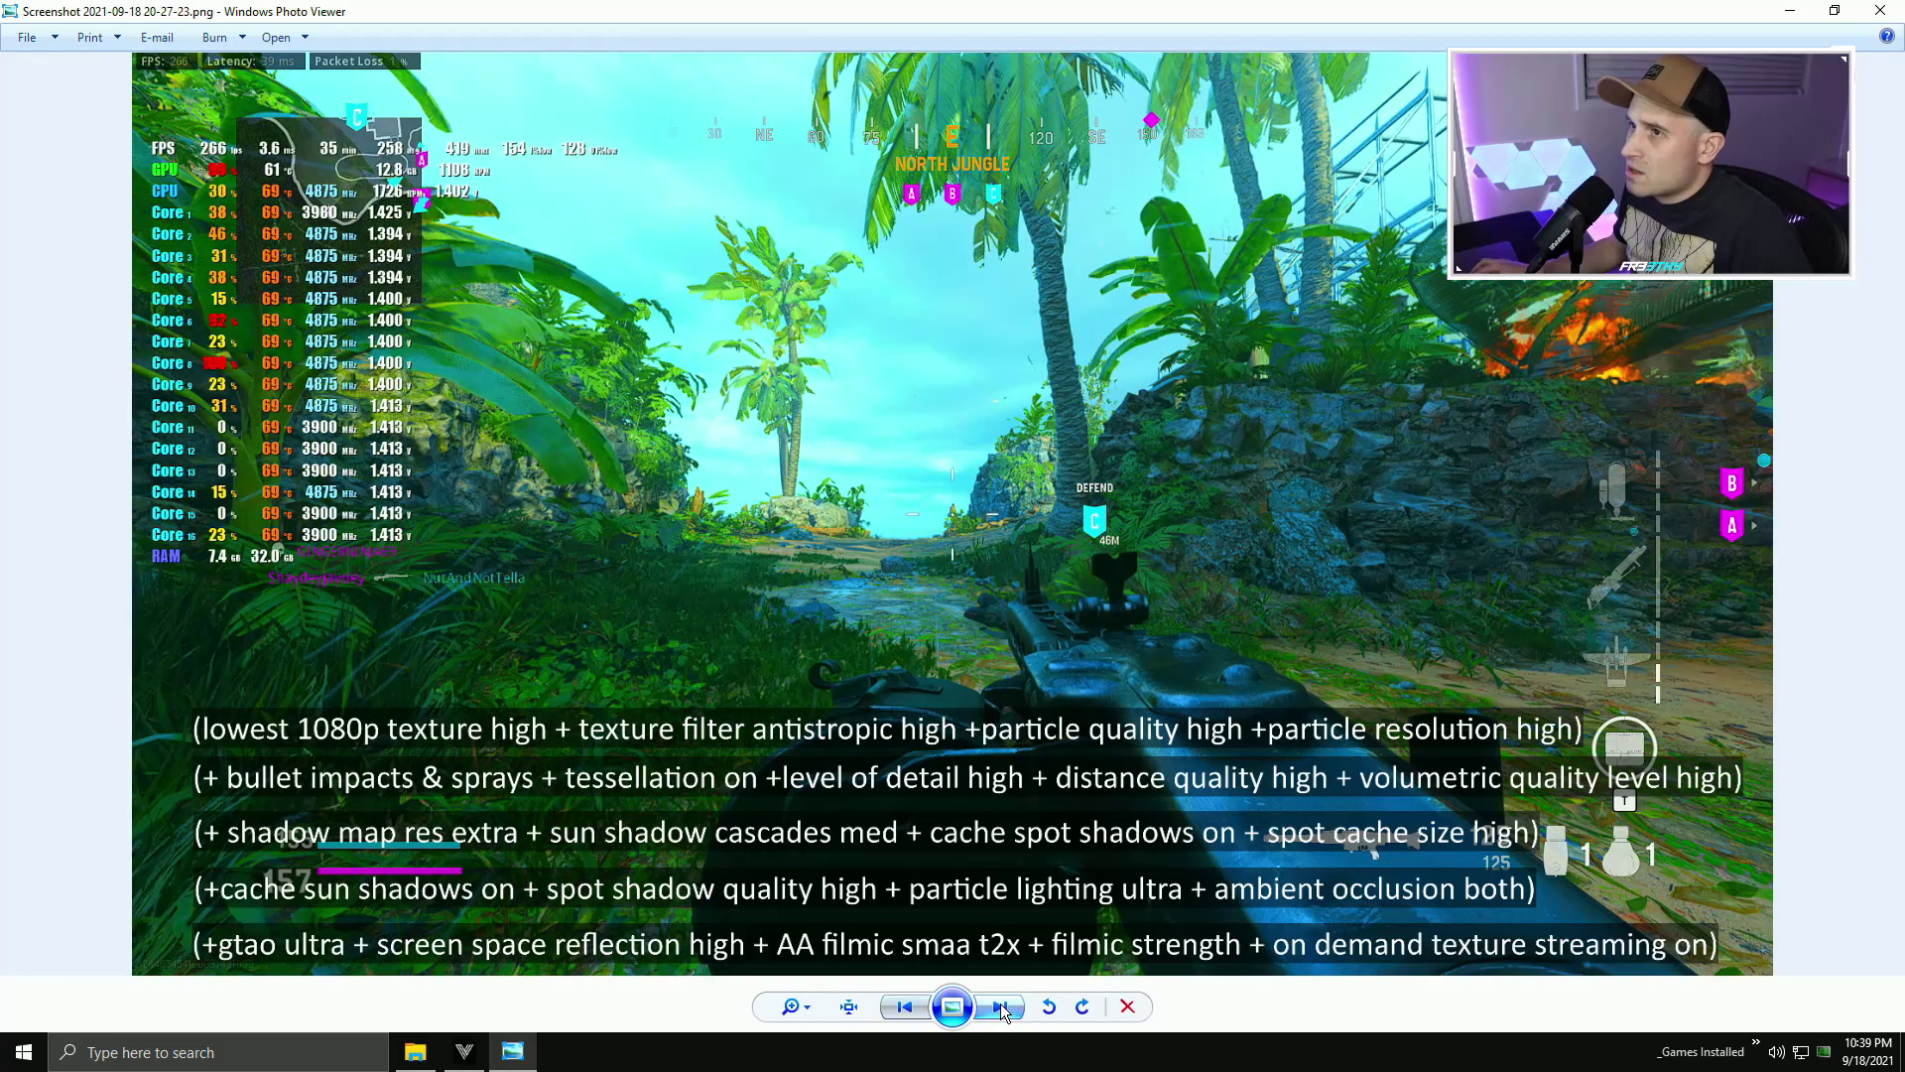
{"action": "left_click", "coordinate": [899, 1008]}
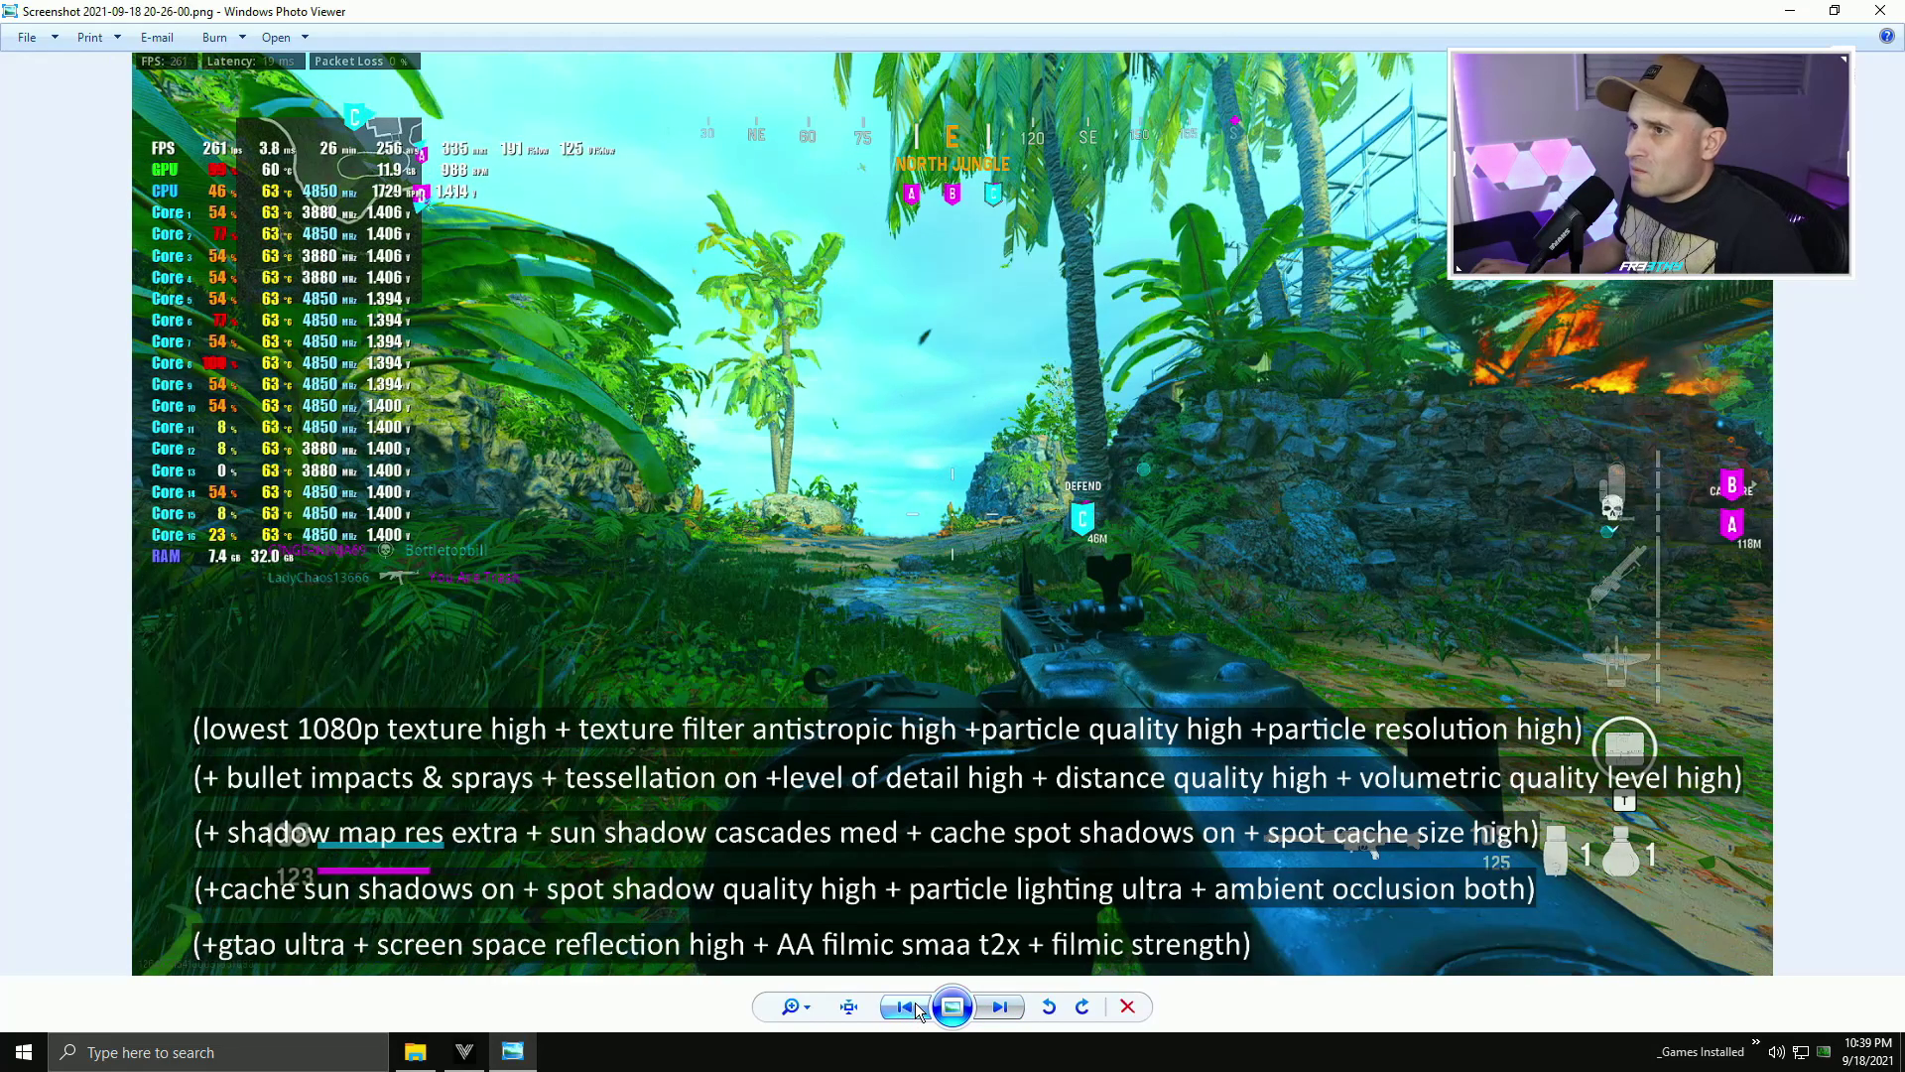
{"action": "left_click", "coordinate": [1000, 1004]}
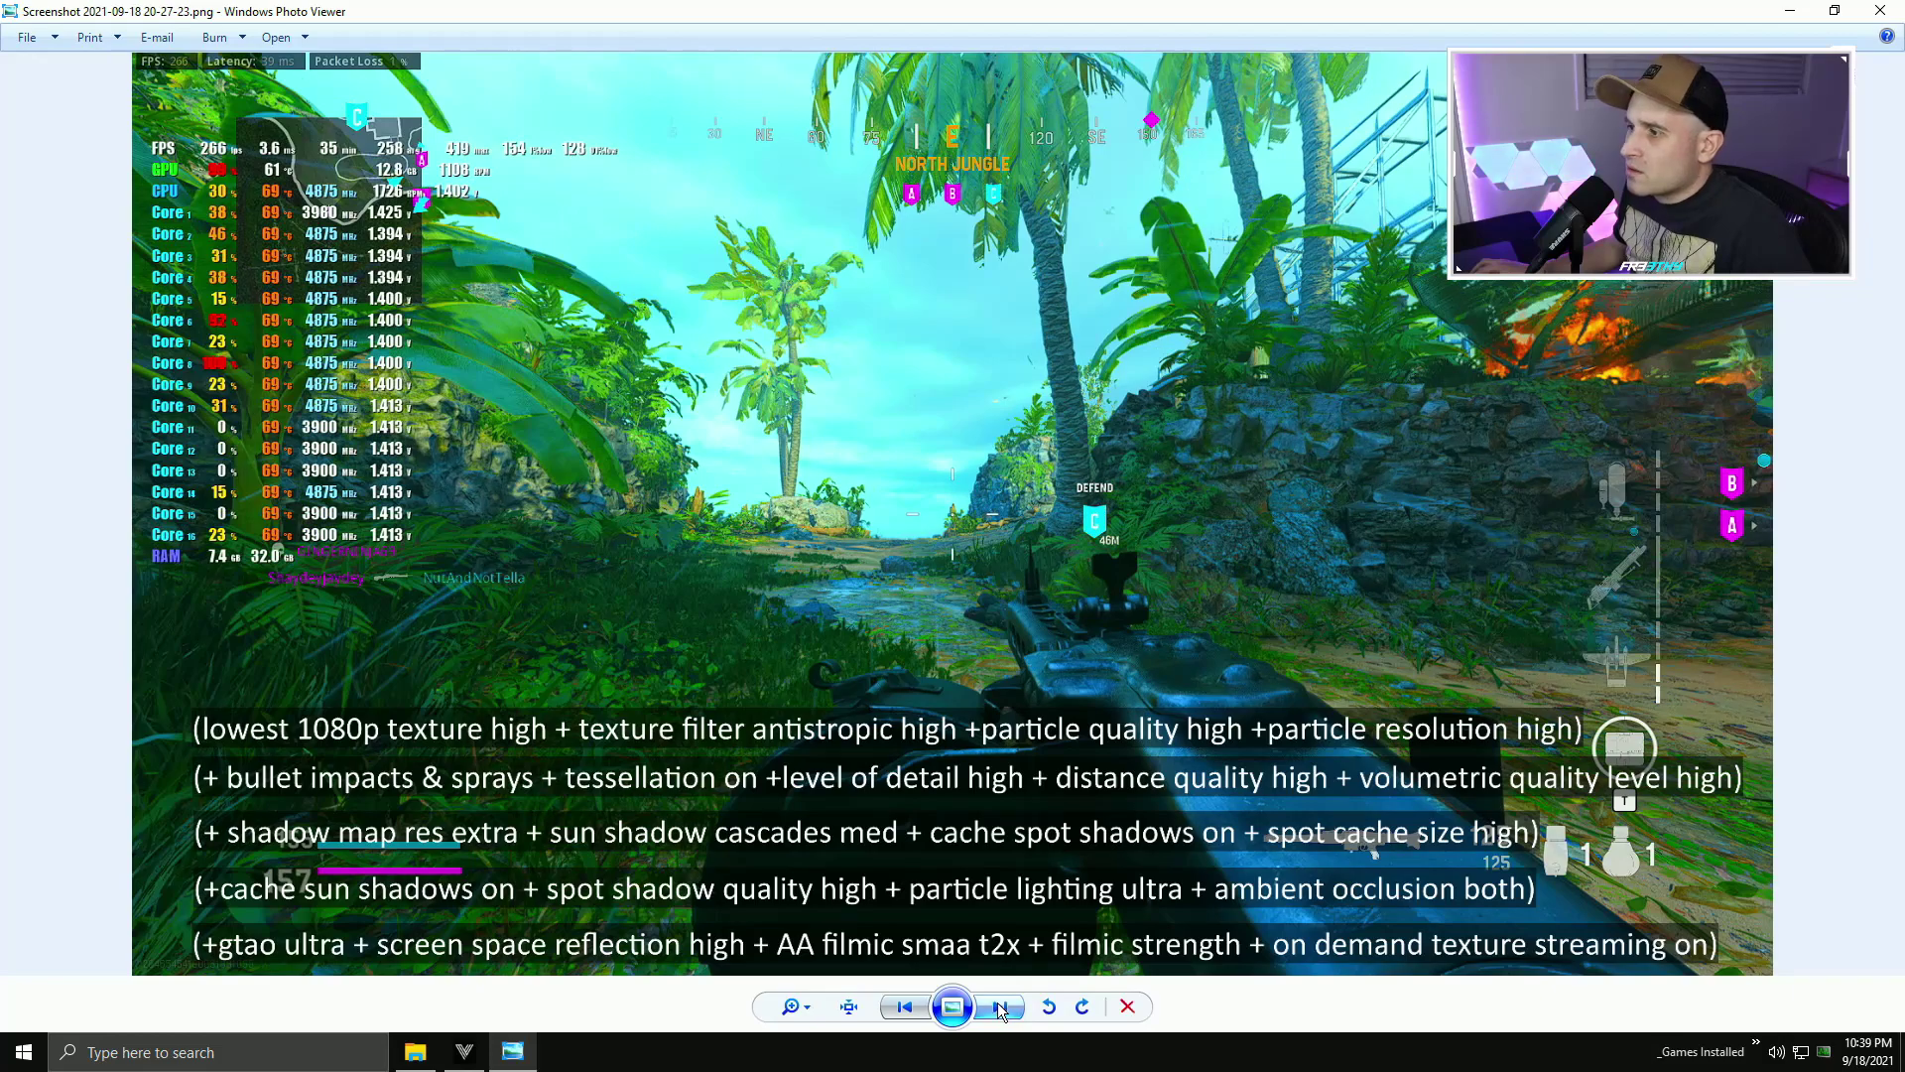
{"action": "left_click", "coordinate": [905, 1008]}
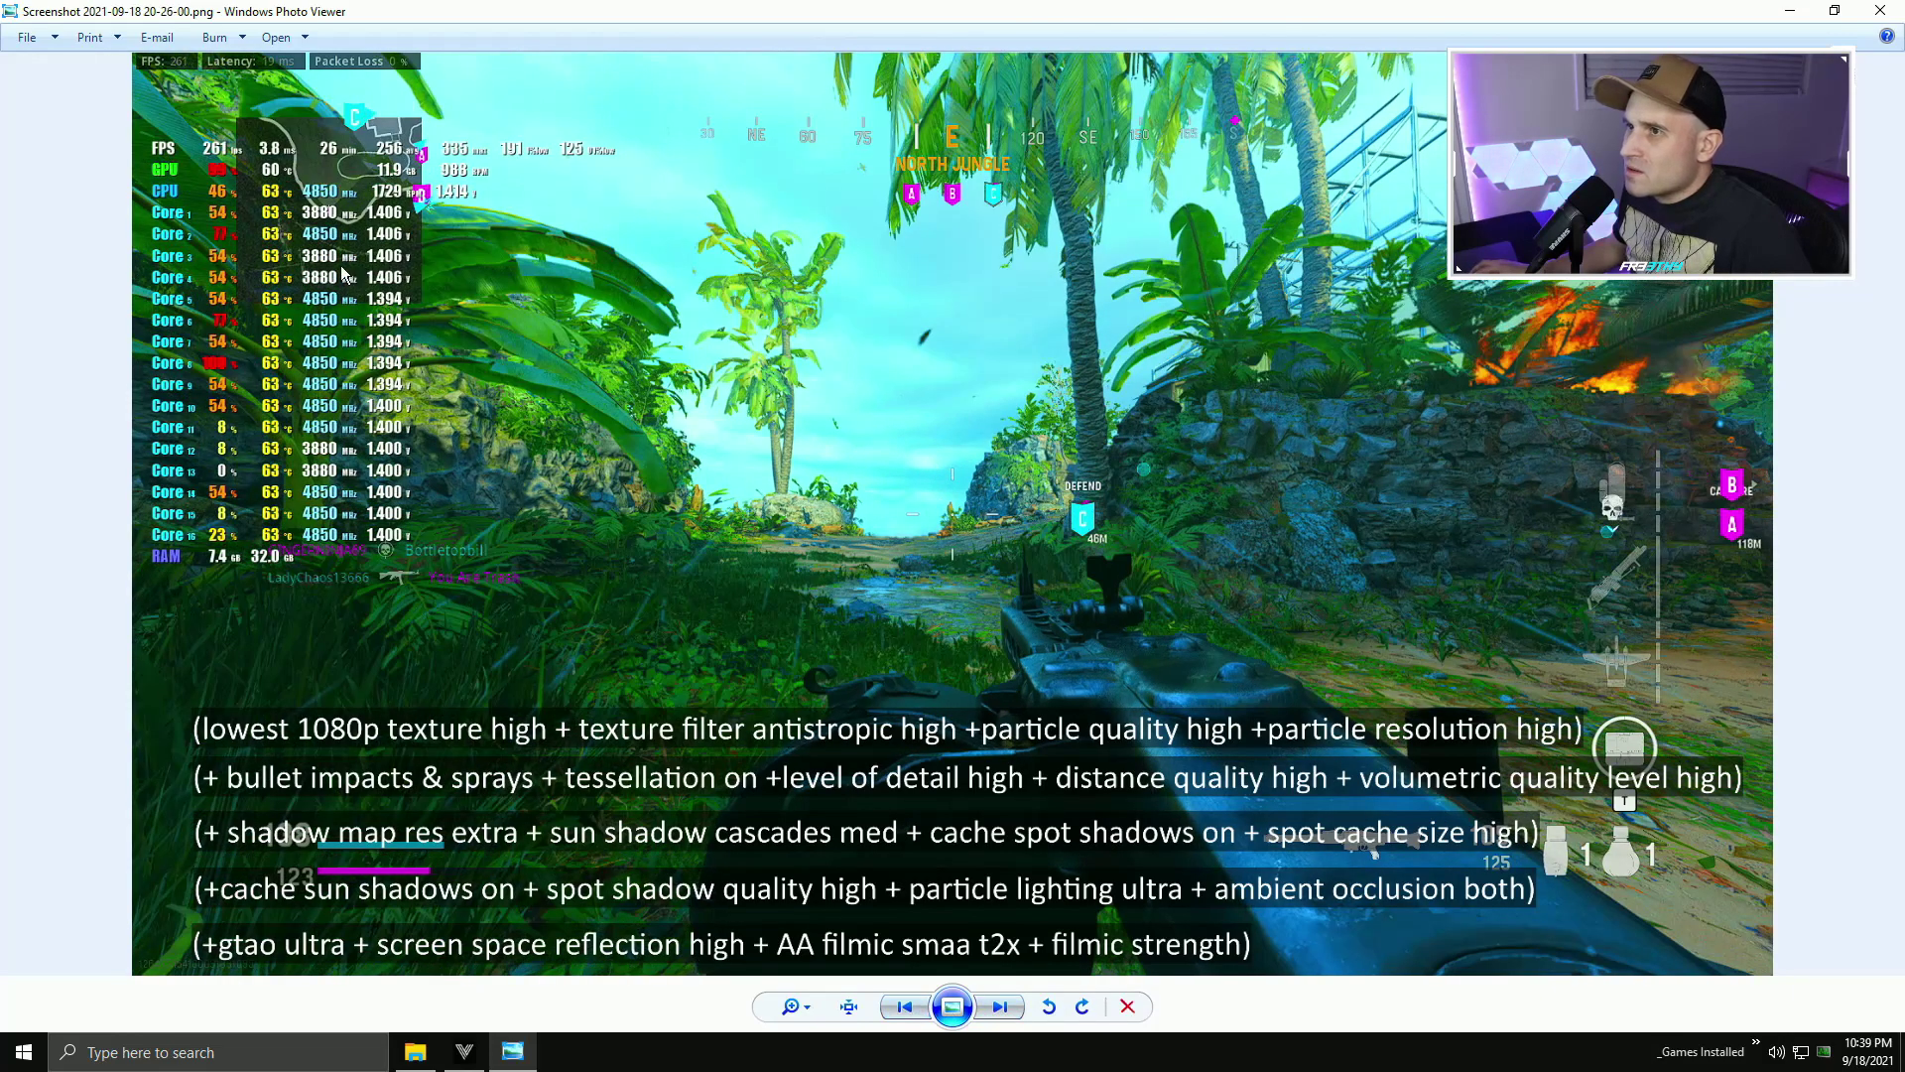
{"action": "left_click", "coordinate": [1002, 1004]}
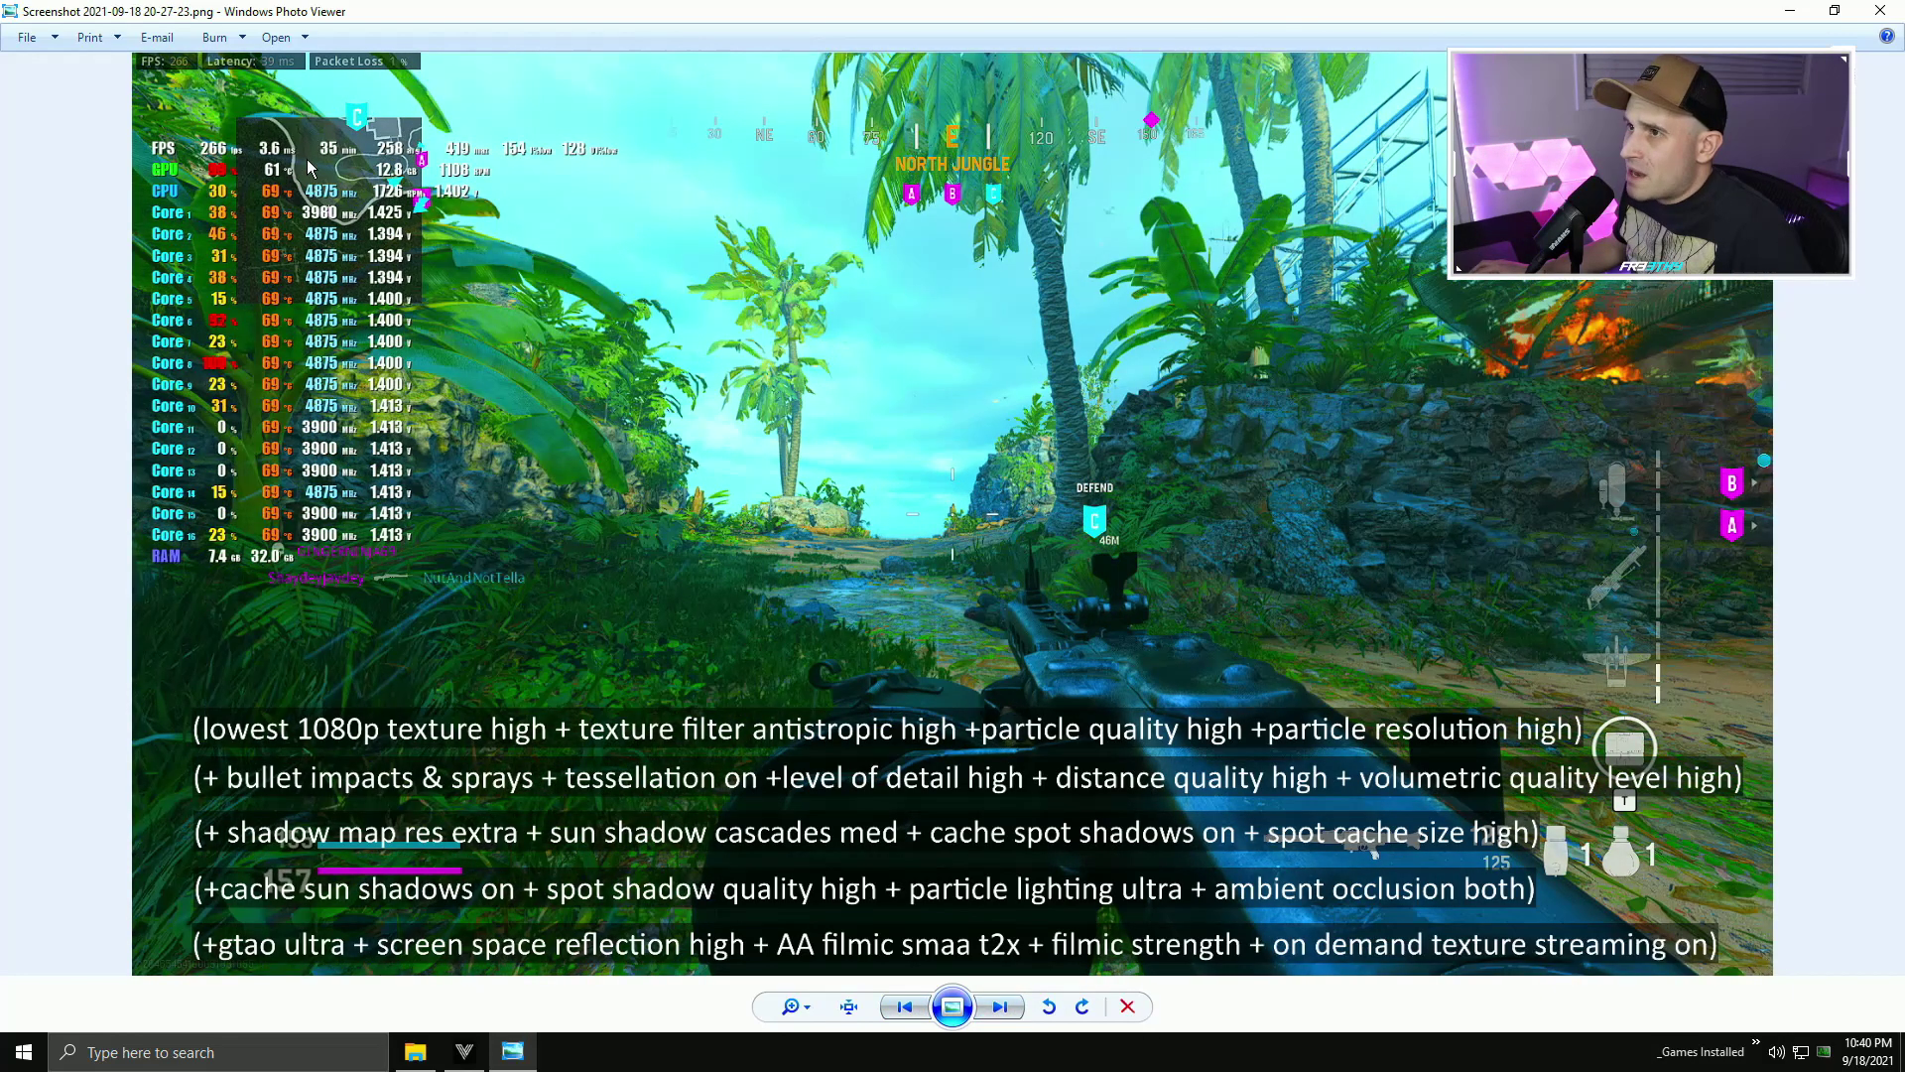
- View the lowest 1080p screenshots at 120, 60 and 100 FOV, comparing 120 FOV with 100 FOV
{"action": "left_click", "coordinate": [1008, 1019]}
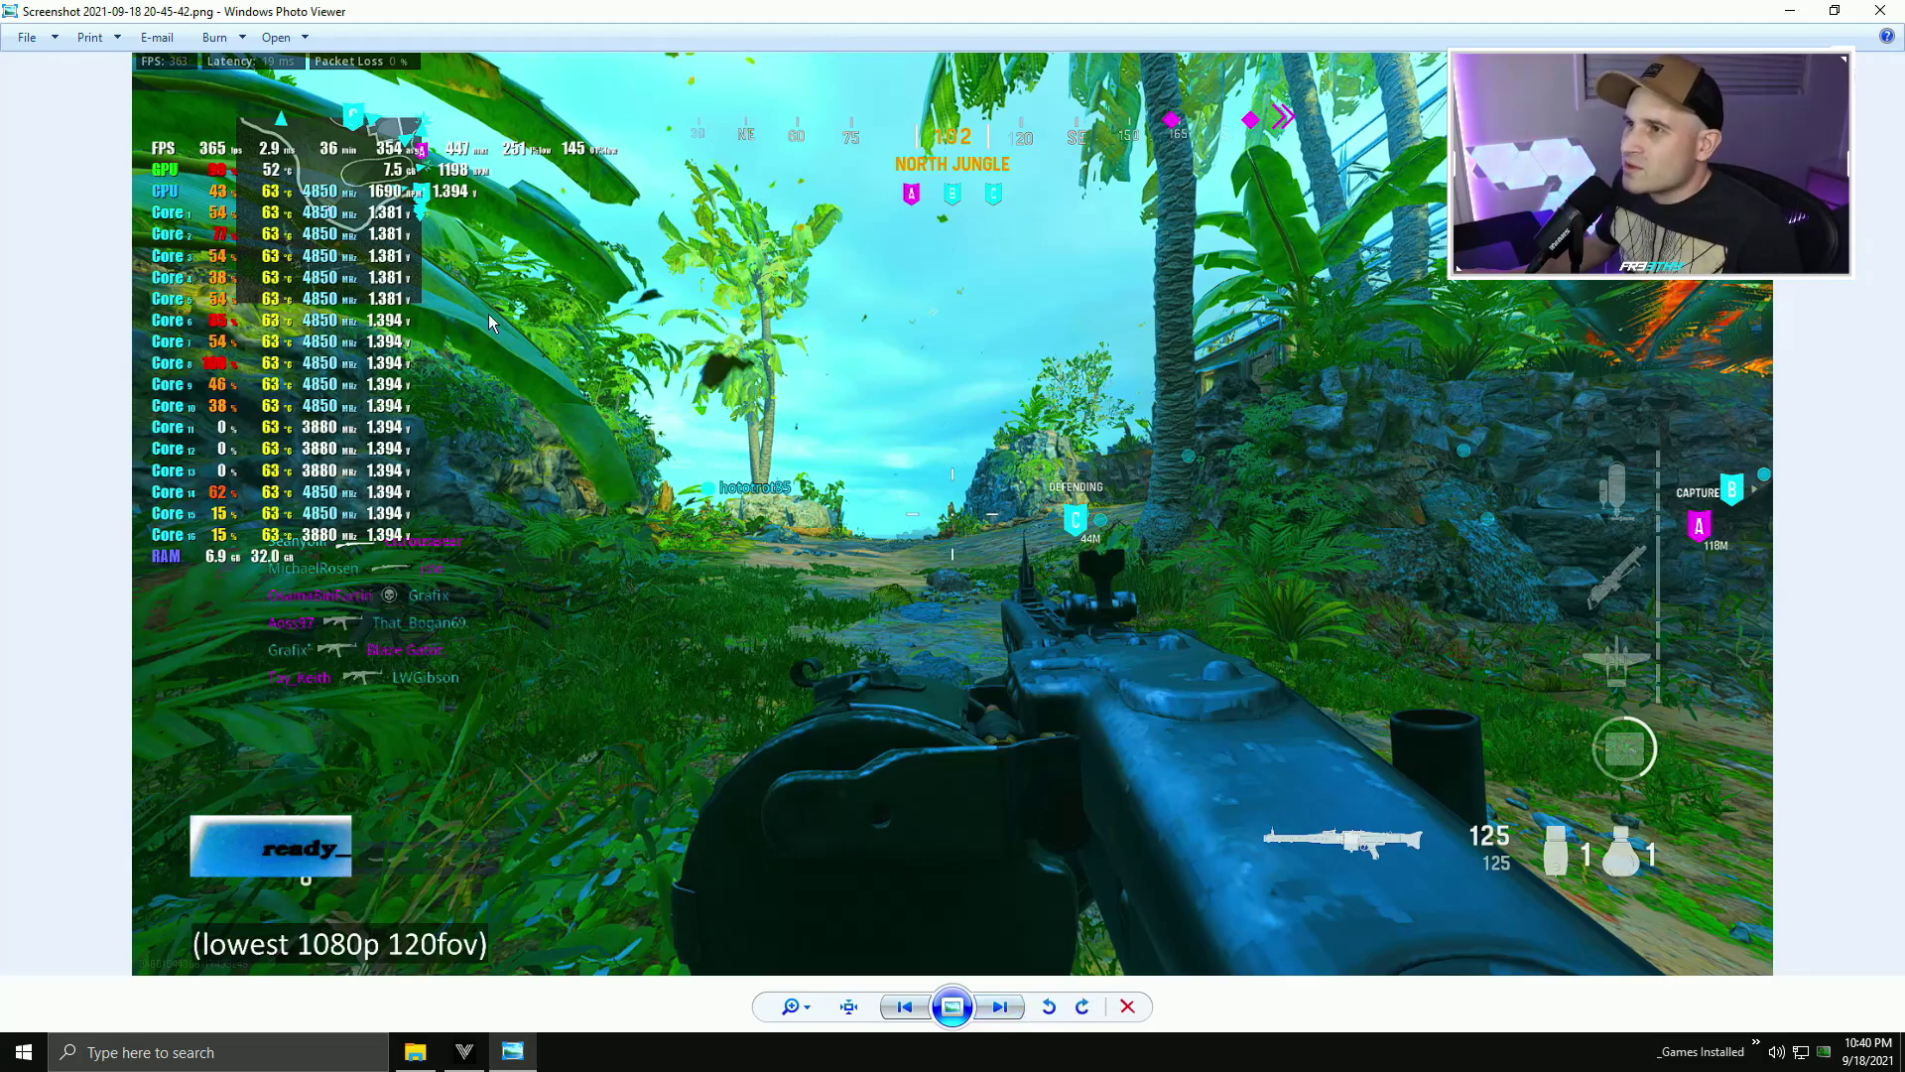
{"action": "left_click", "coordinate": [1003, 1009]}
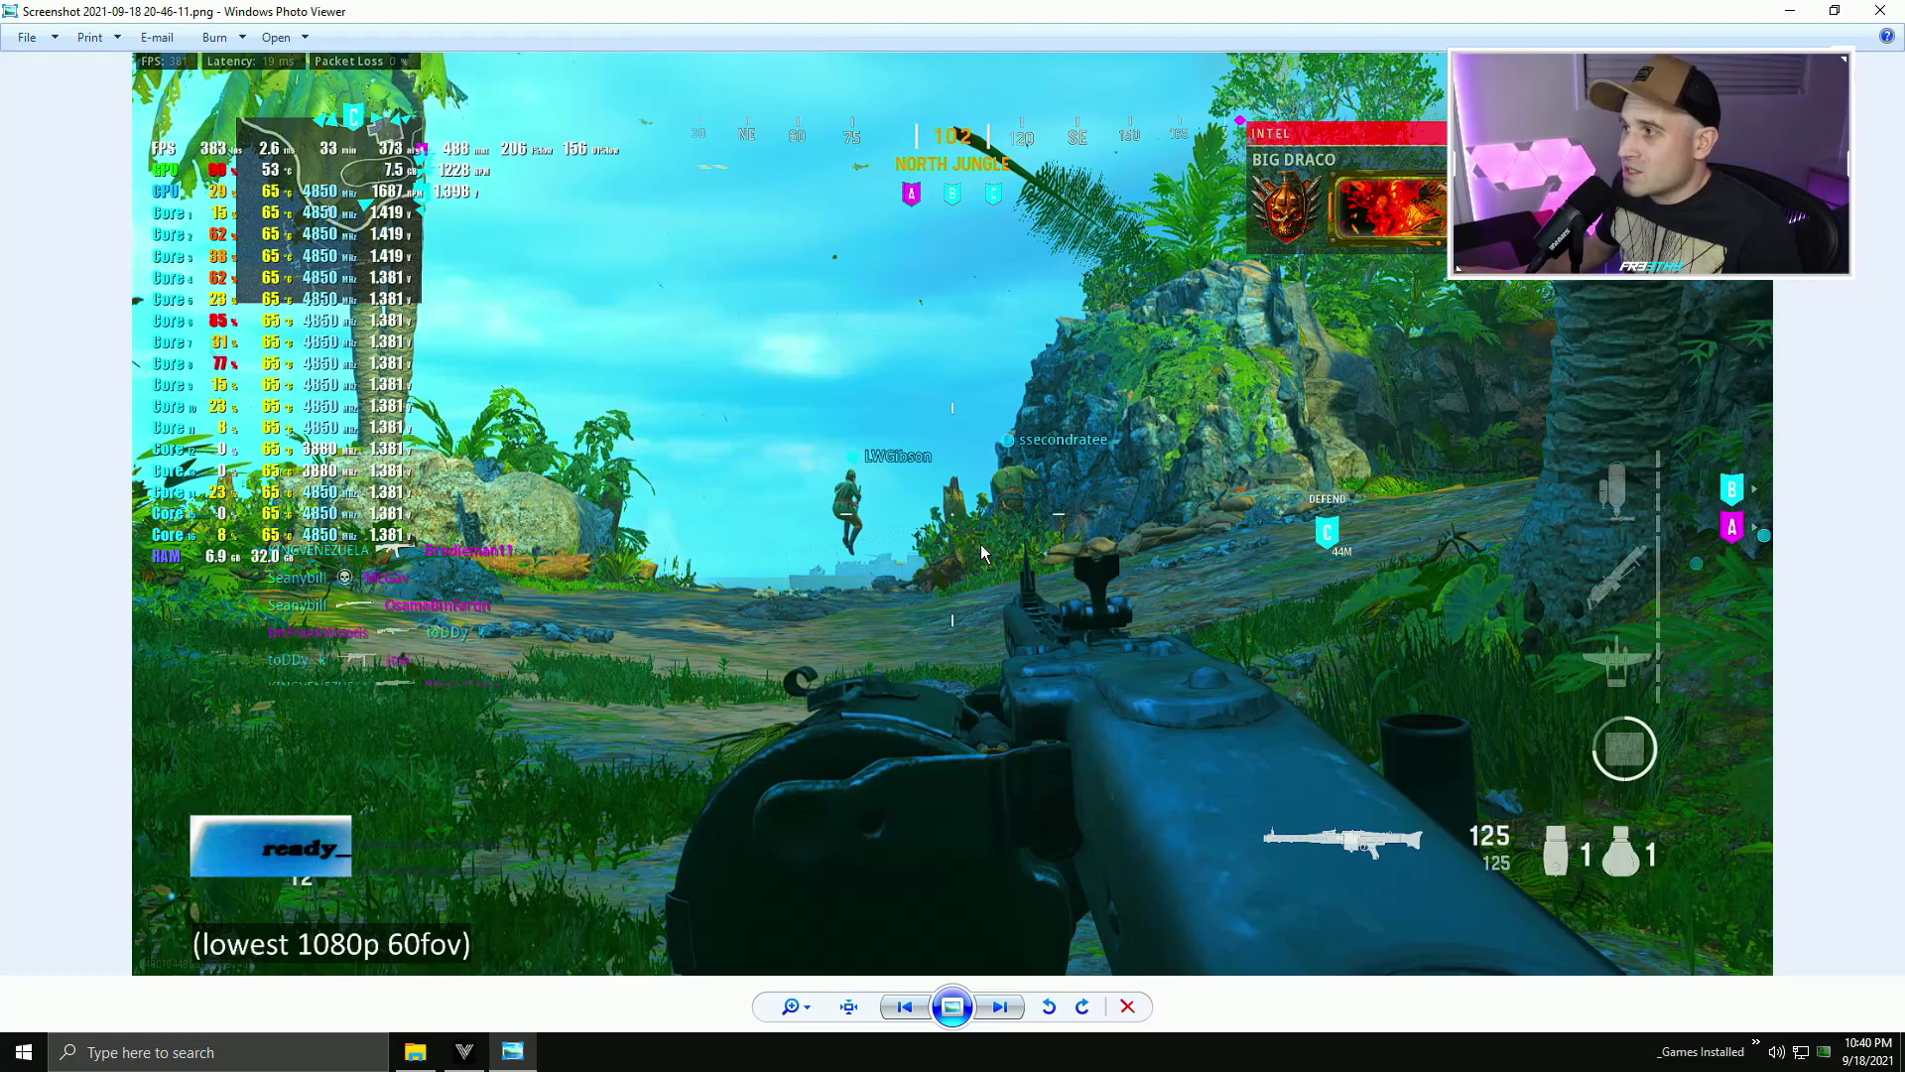
{"action": "left_click", "coordinate": [1002, 1010]}
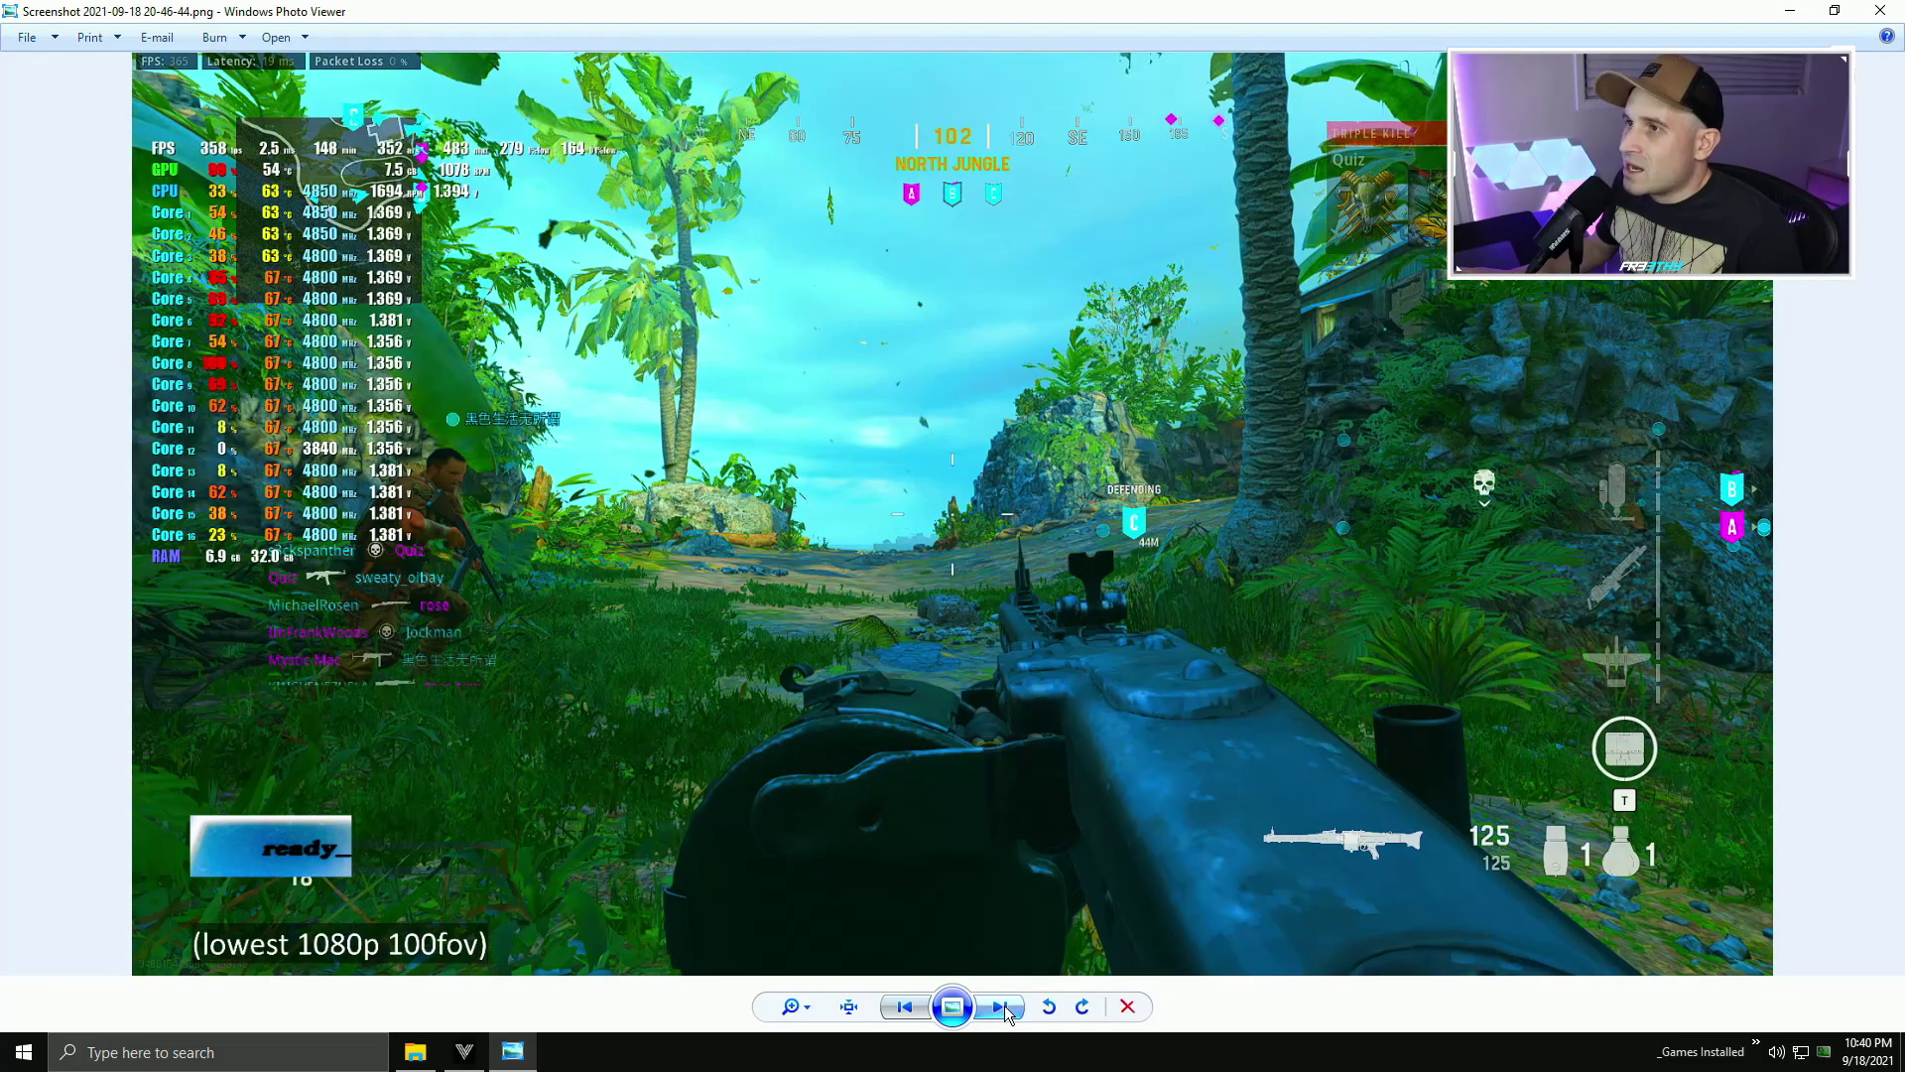
{"action": "left_click", "coordinate": [908, 1010]}
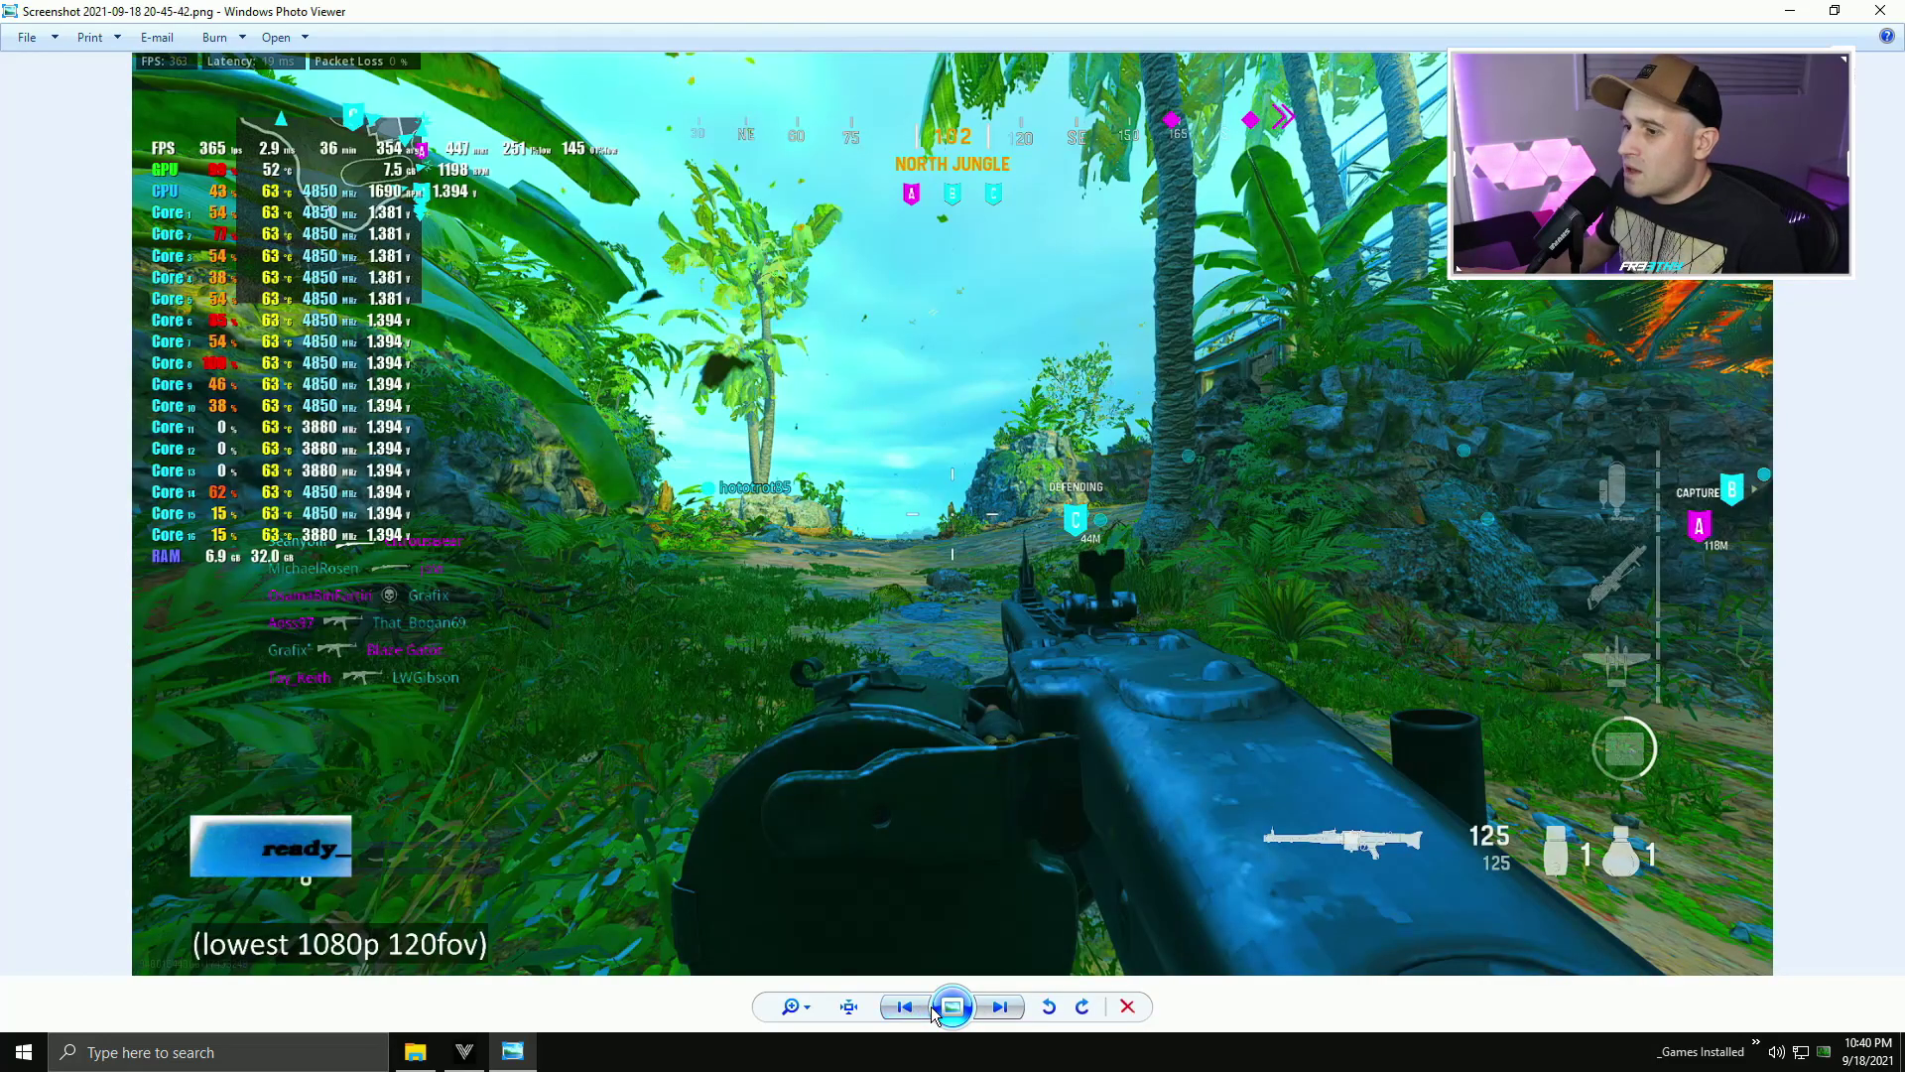
{"action": "left_click", "coordinate": [999, 1010]}
{"action": "left_click", "coordinate": [999, 1010]}
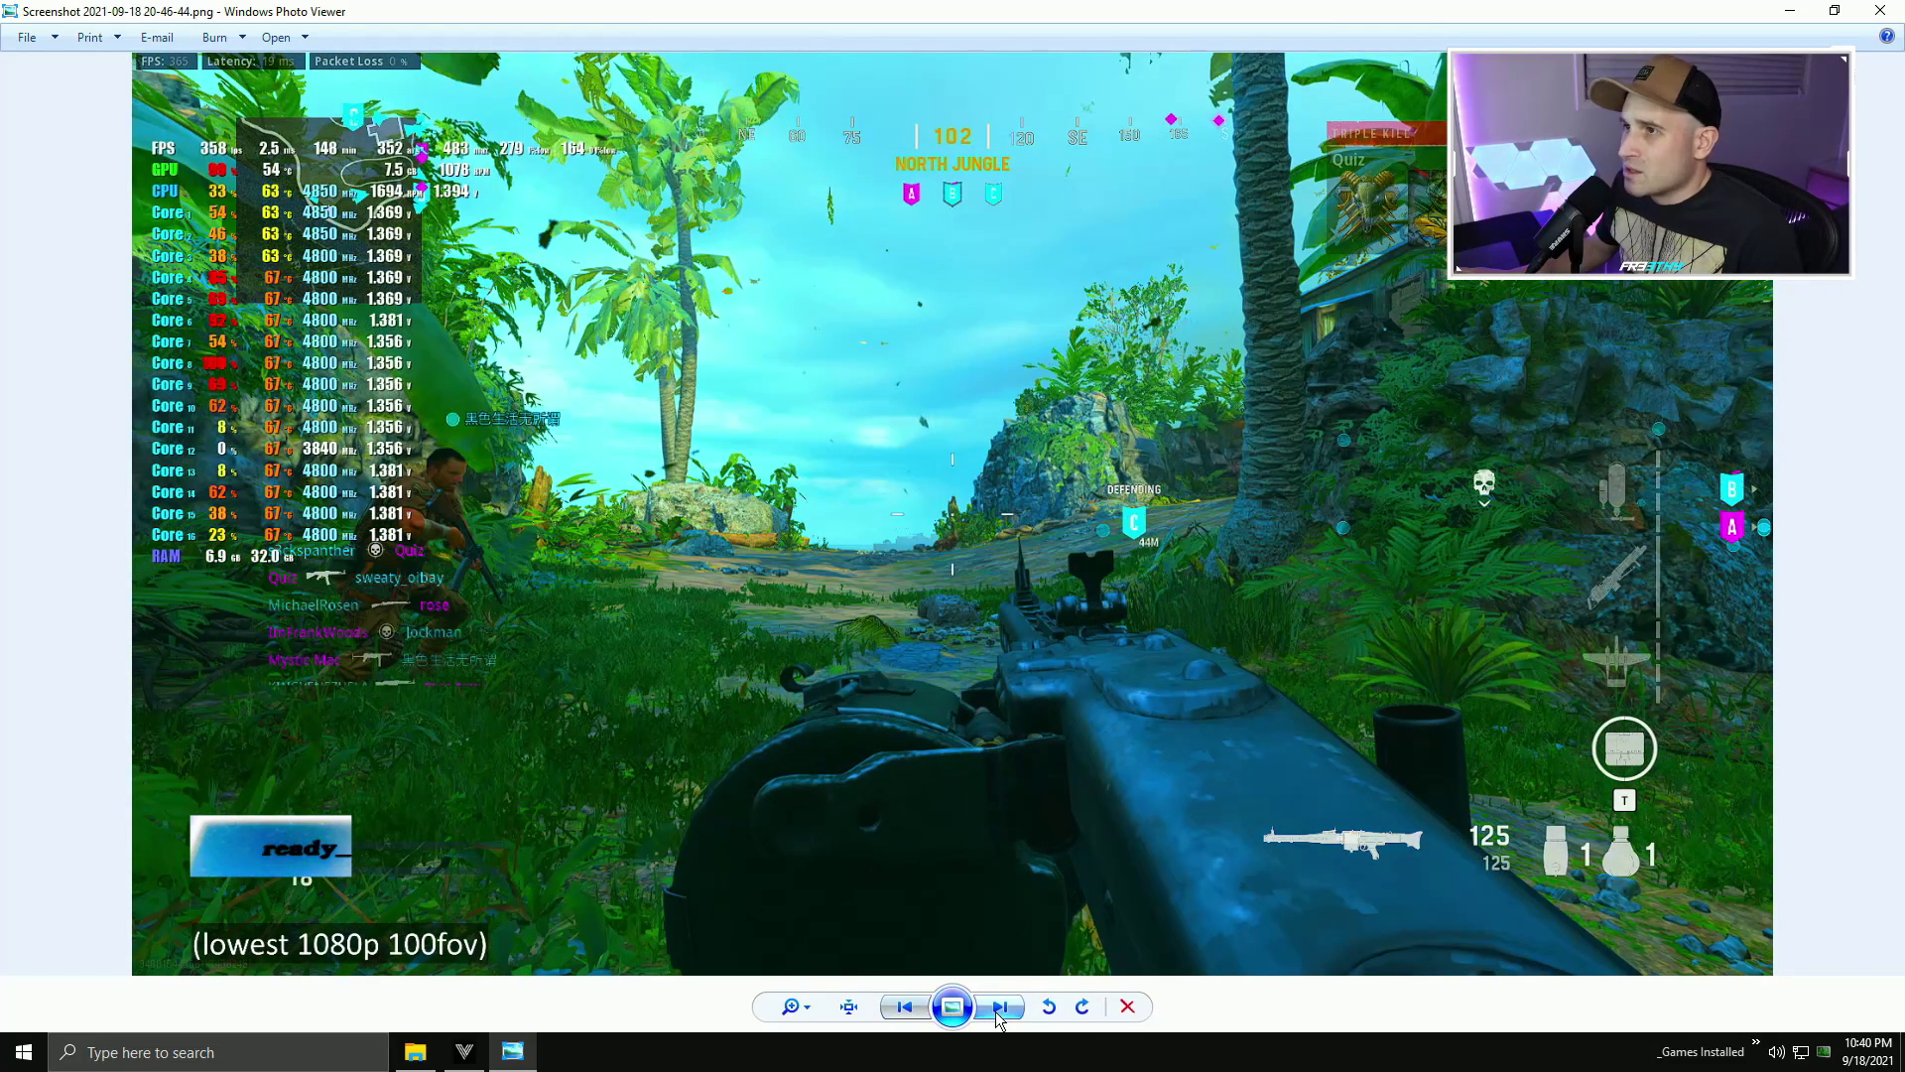
- Compare the lowest 1080p screenshot at 80 FOV with those at 60, 120 and 100 FOV
{"action": "left_click", "coordinate": [995, 1012]}
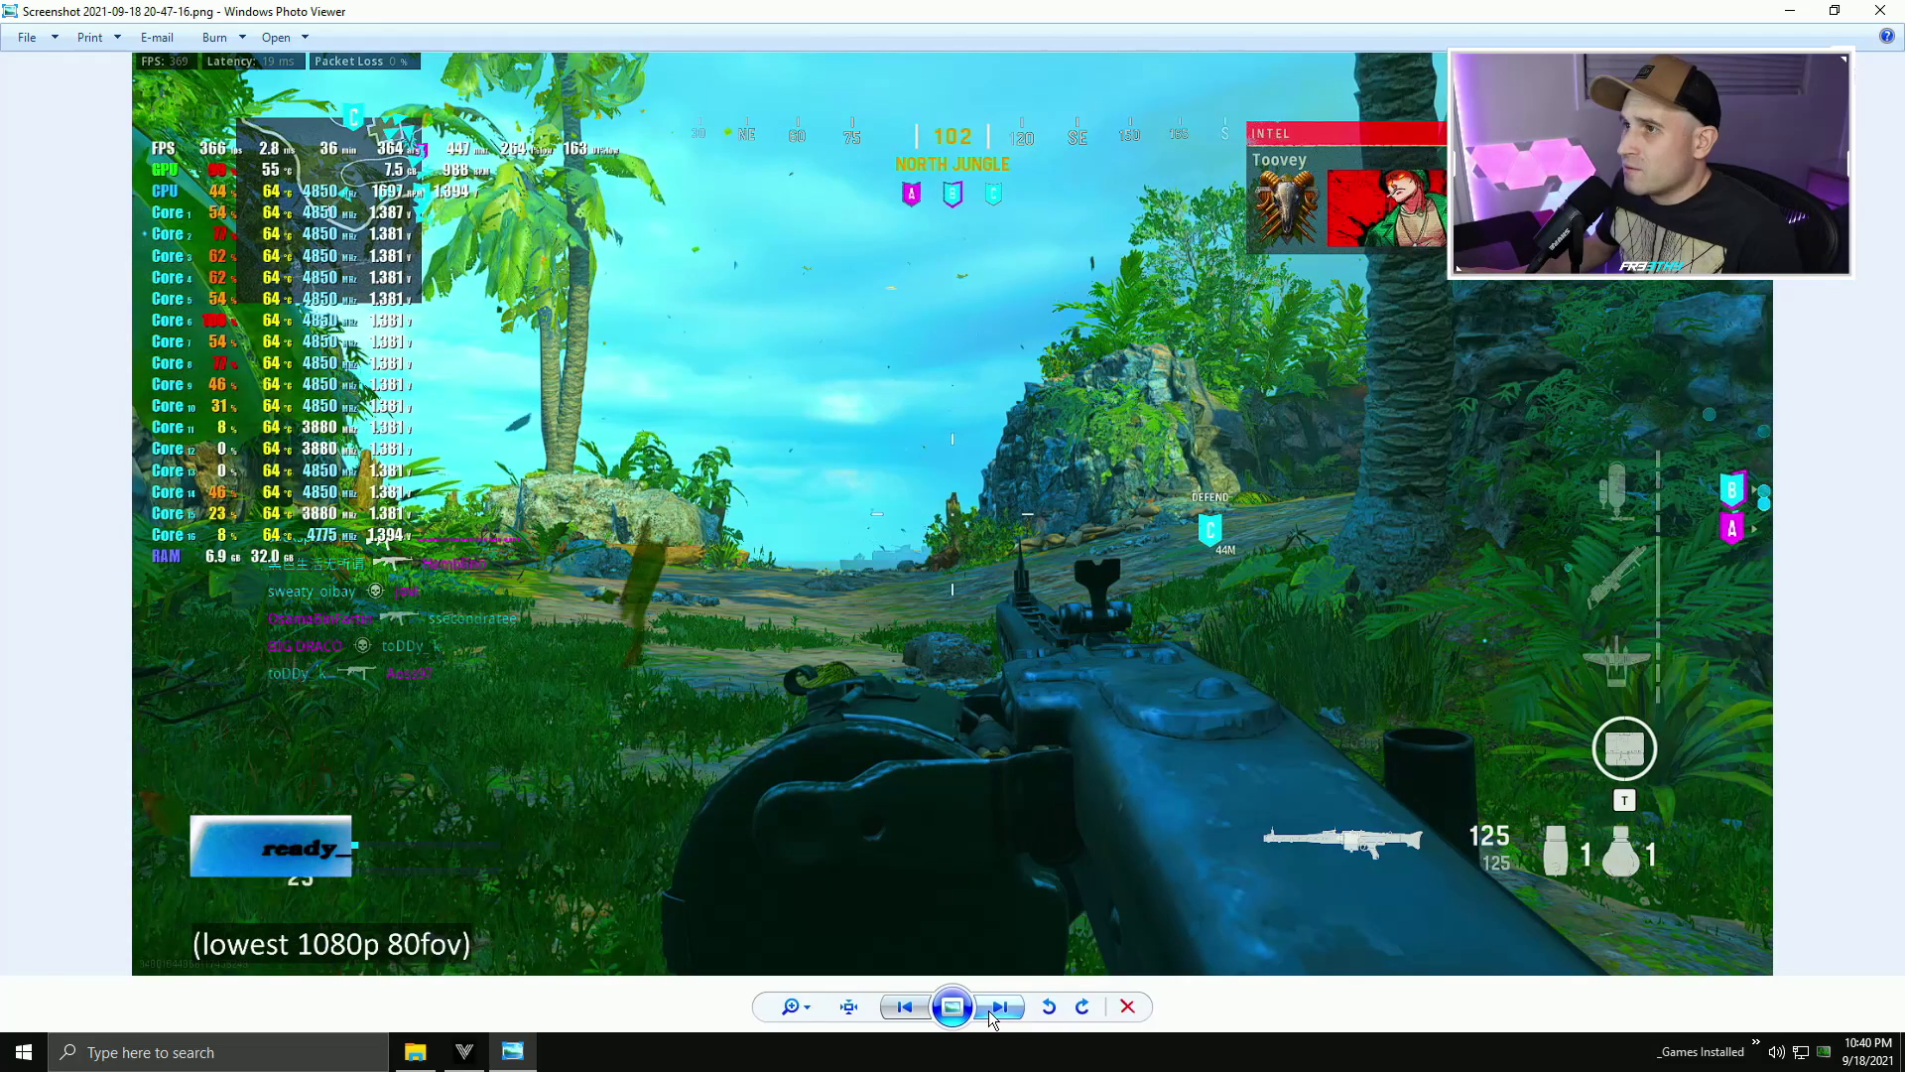
{"action": "left_click", "coordinate": [921, 1012]}
{"action": "left_click", "coordinate": [923, 1011]}
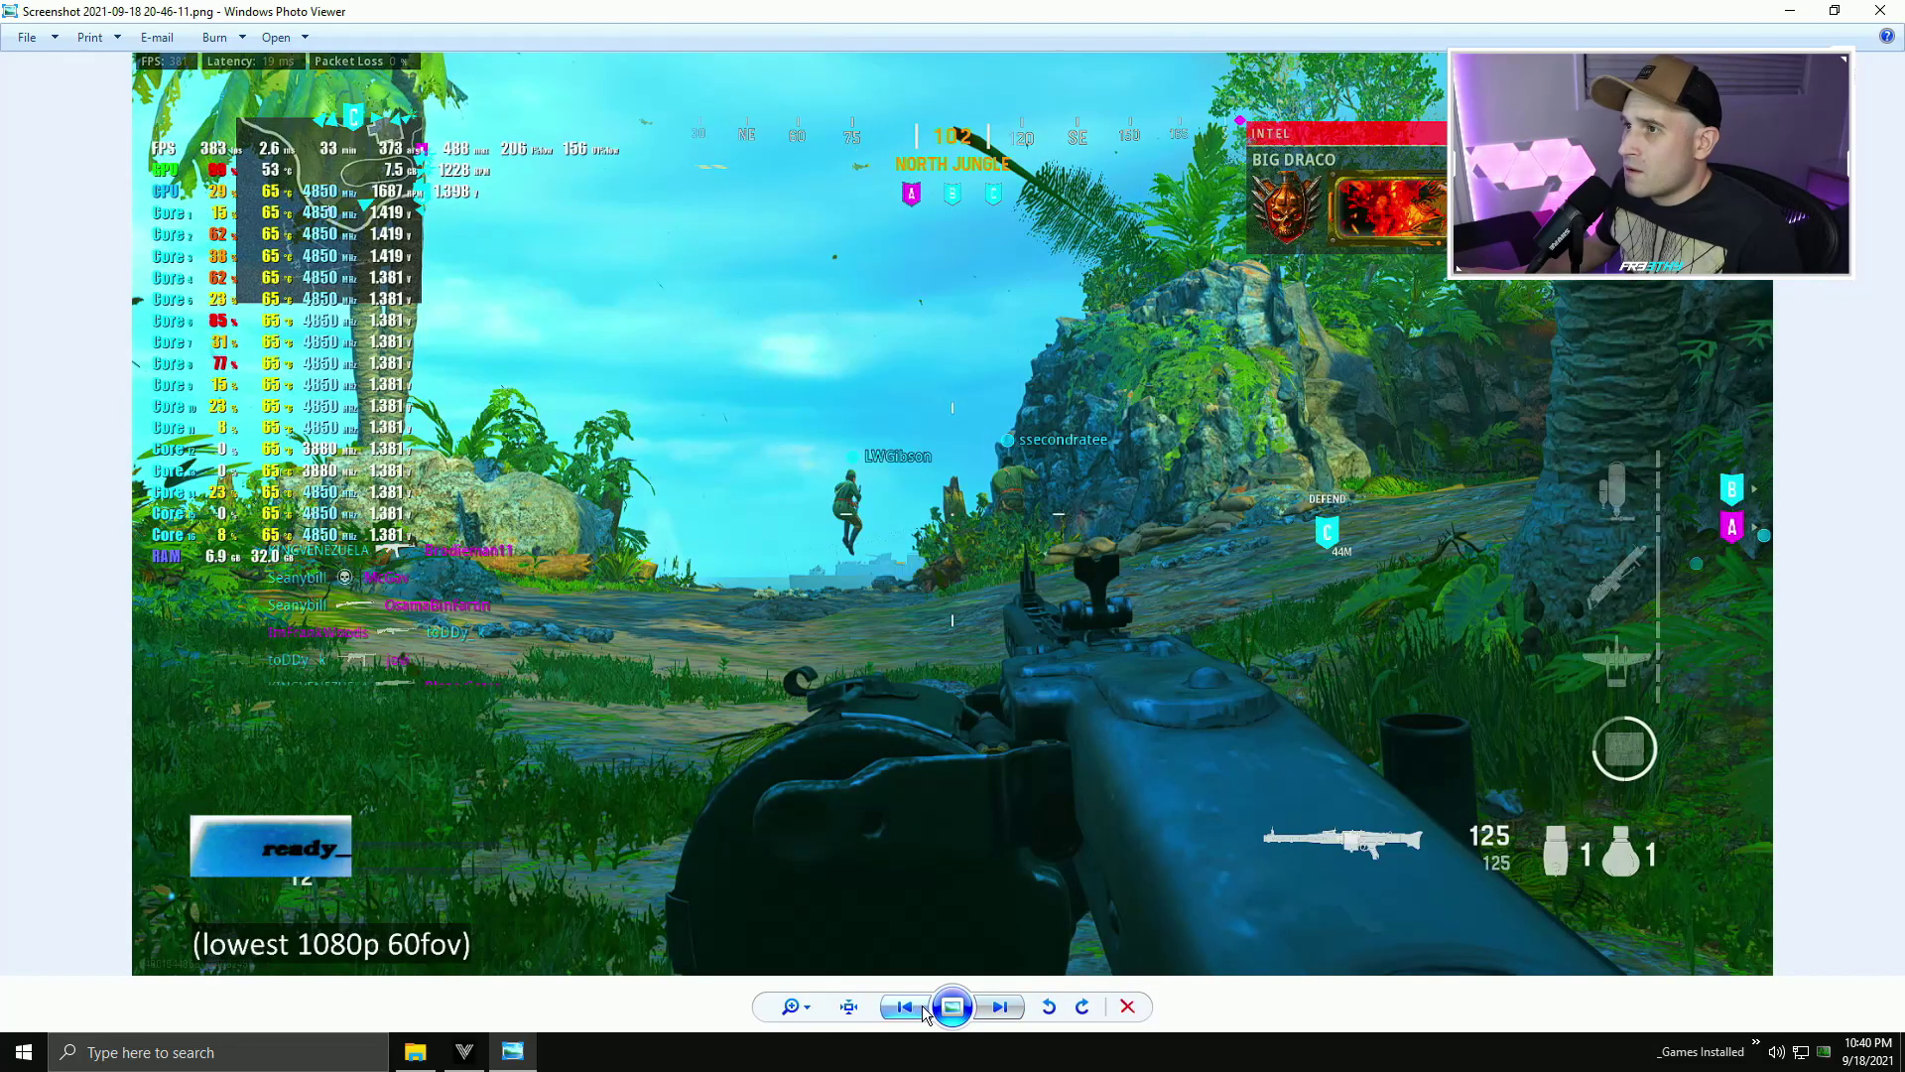
{"action": "left_click", "coordinate": [922, 1012]}
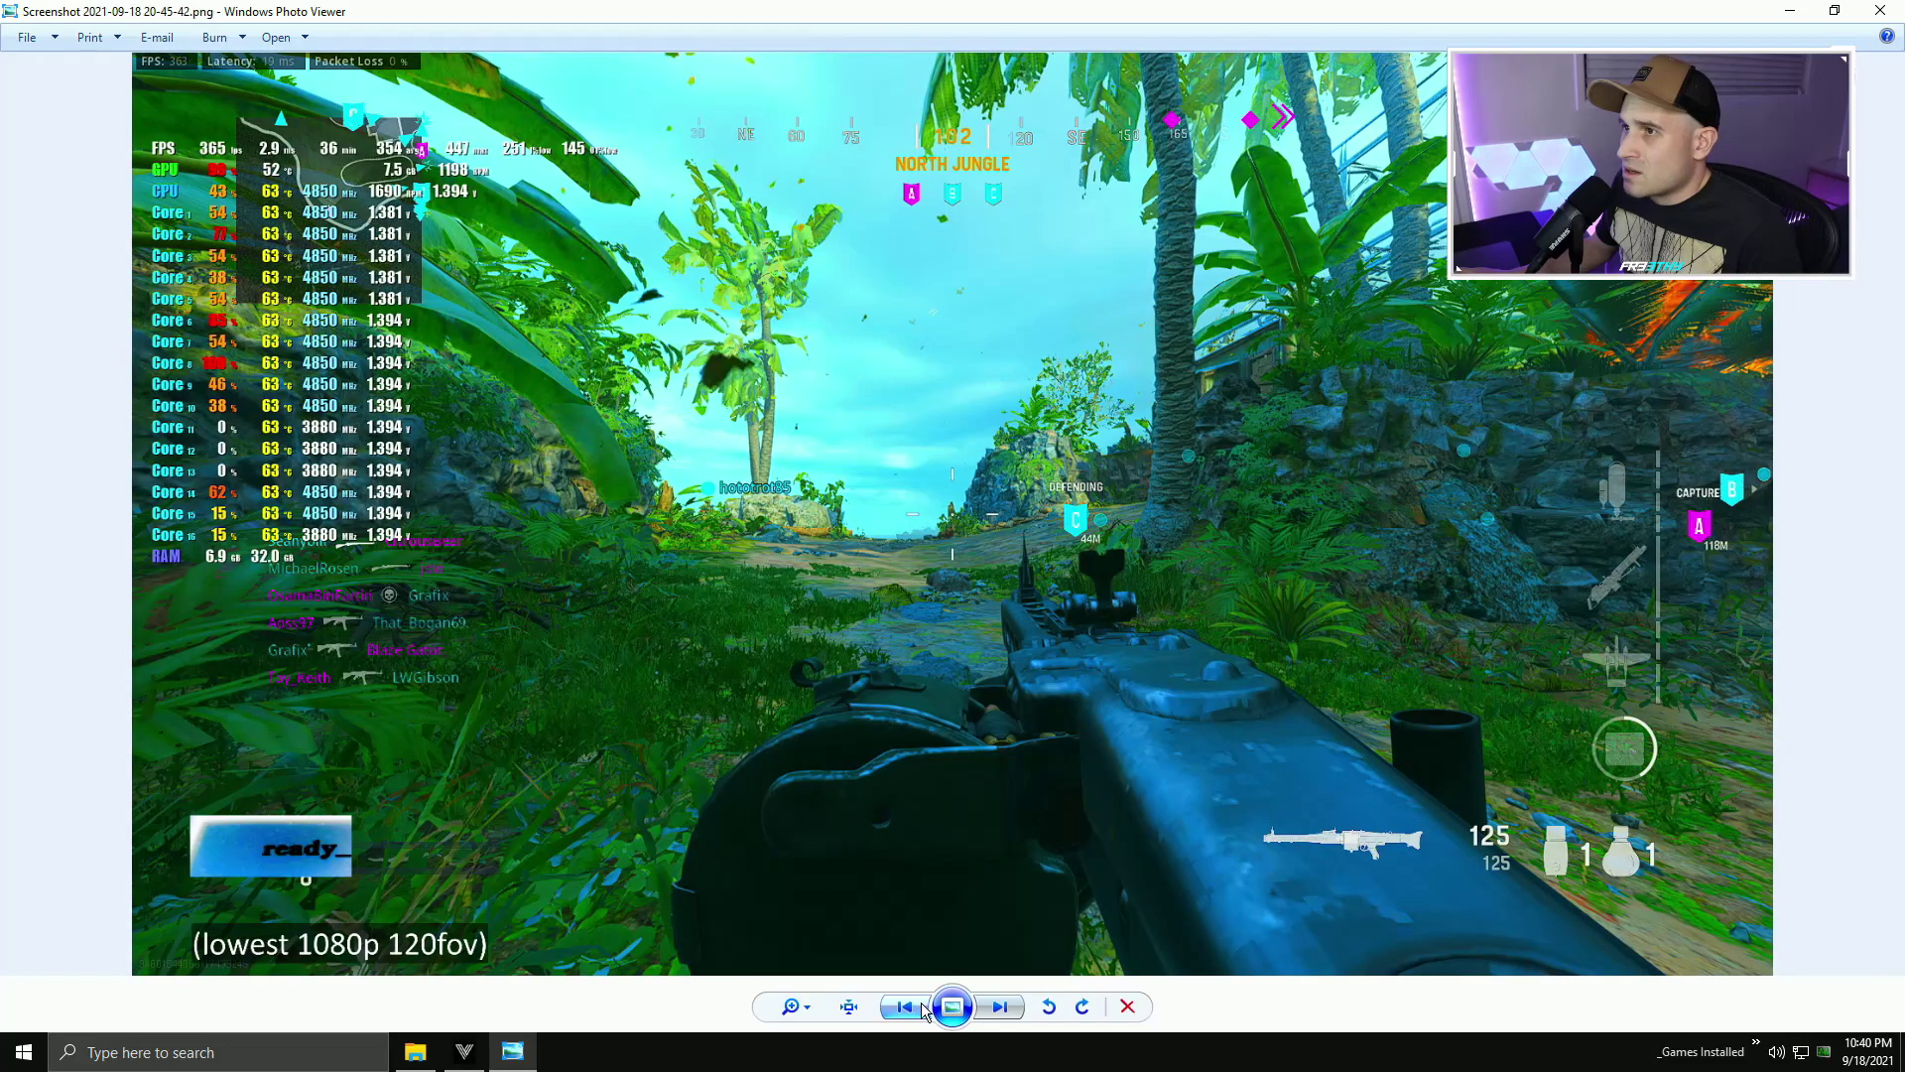
{"action": "left_click", "coordinate": [995, 1012]}
{"action": "left_click", "coordinate": [996, 1012]}
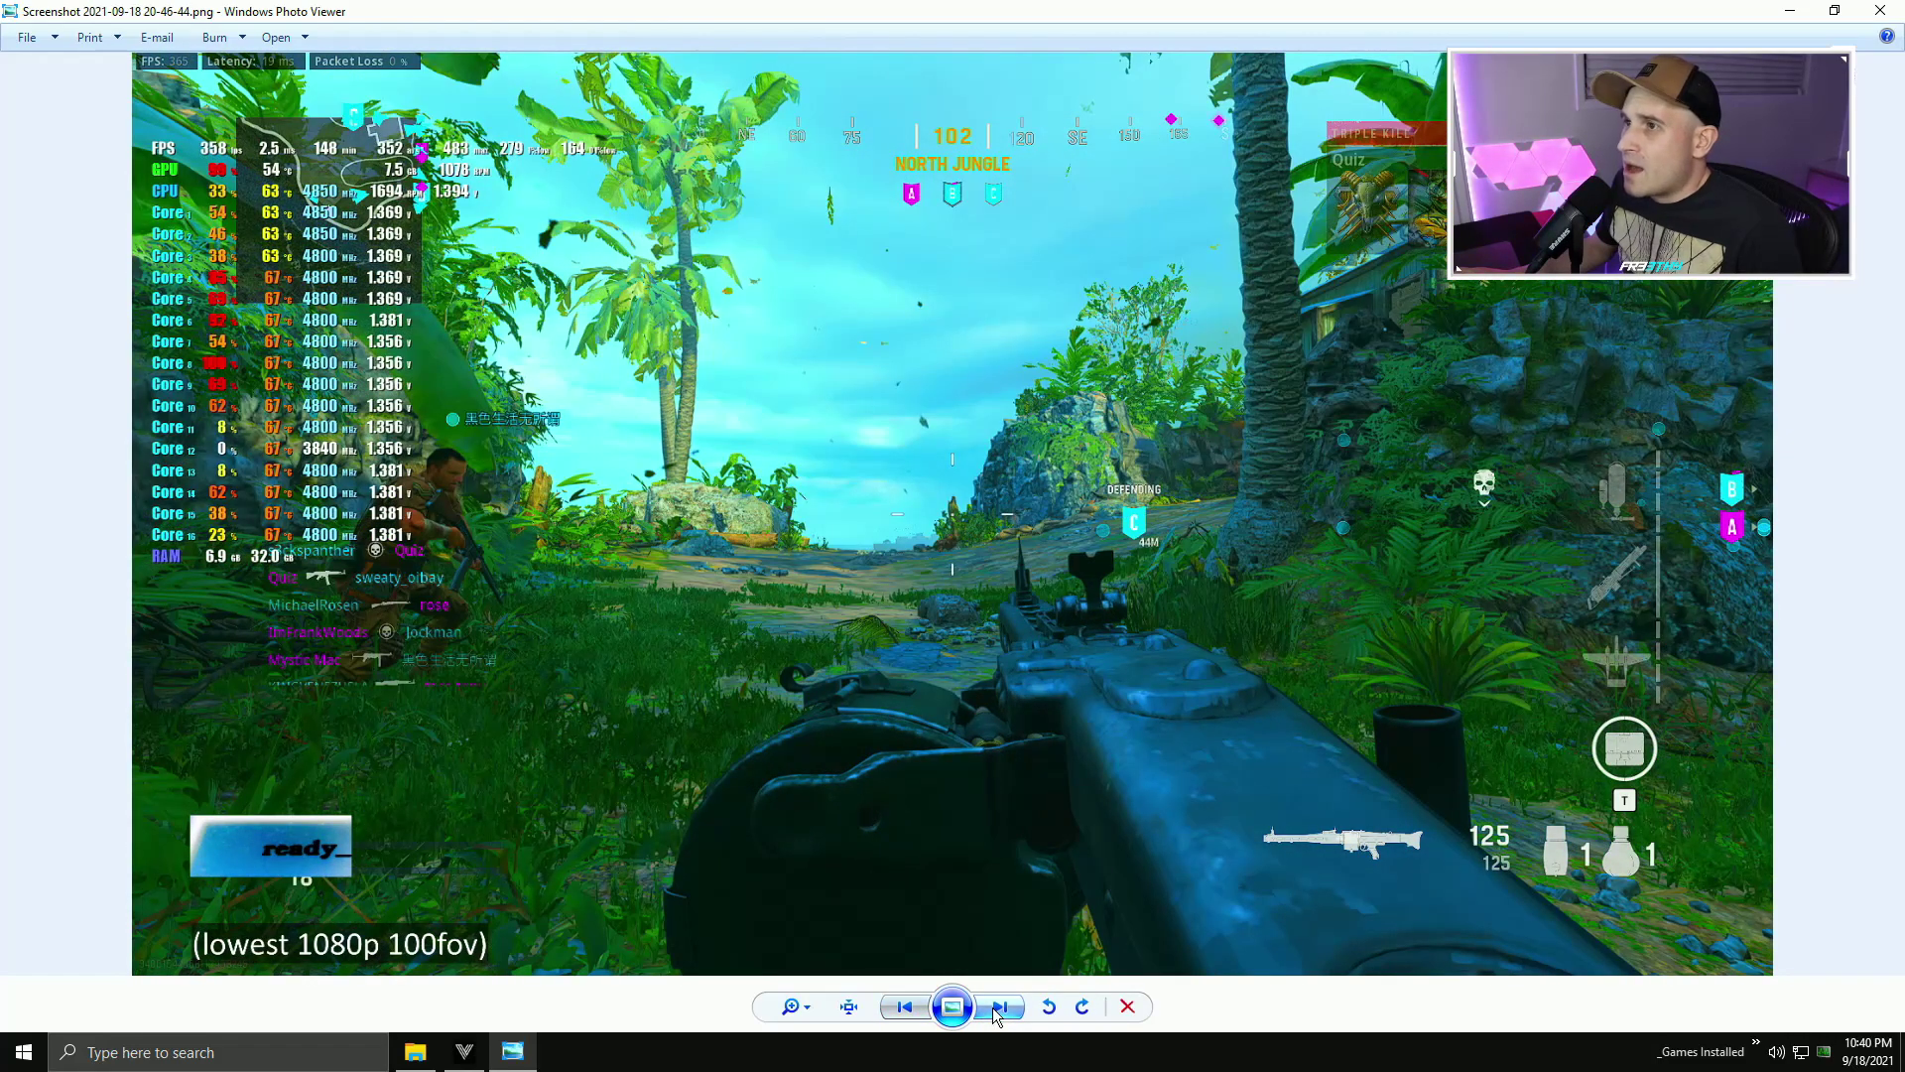
{"action": "left_click", "coordinate": [993, 1009]}
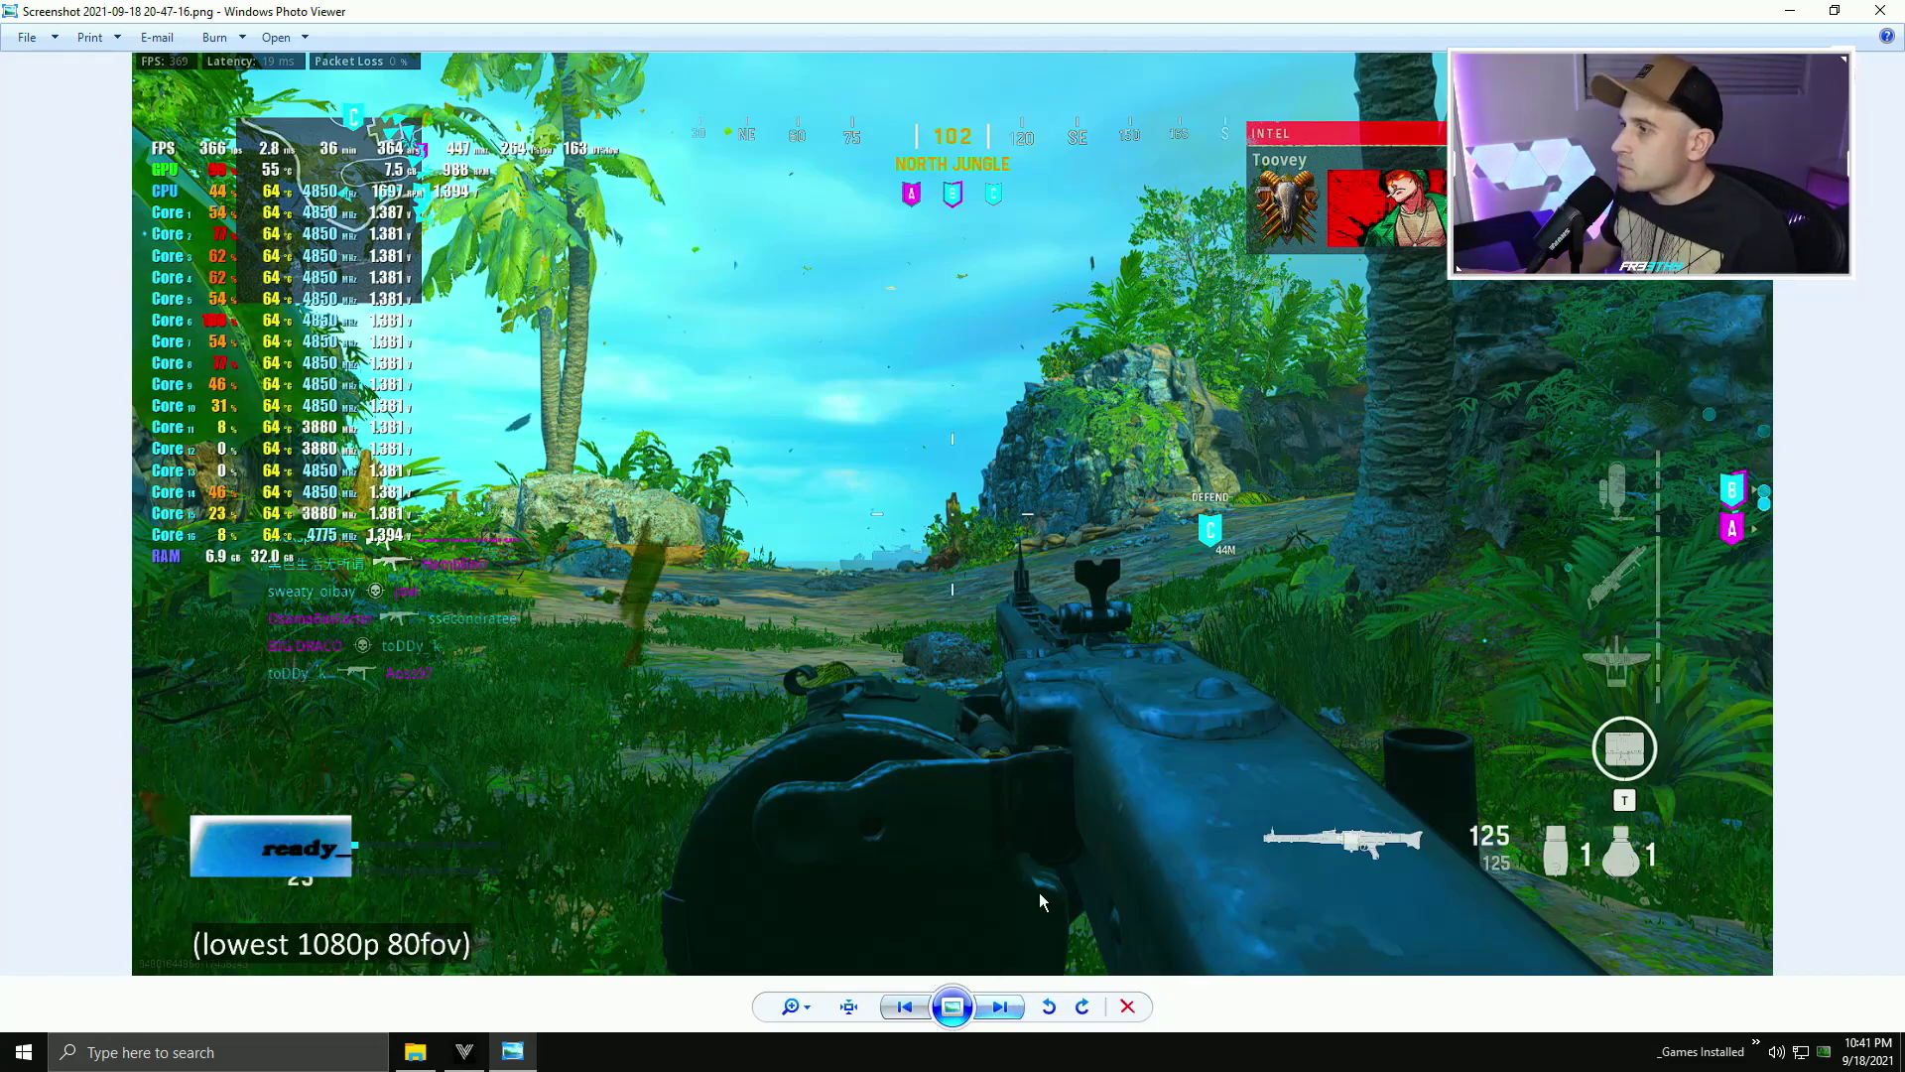
- Compare the lowest 720p visibility screenshot with the lowest 1080p one
{"action": "left_click", "coordinate": [1013, 1011]}
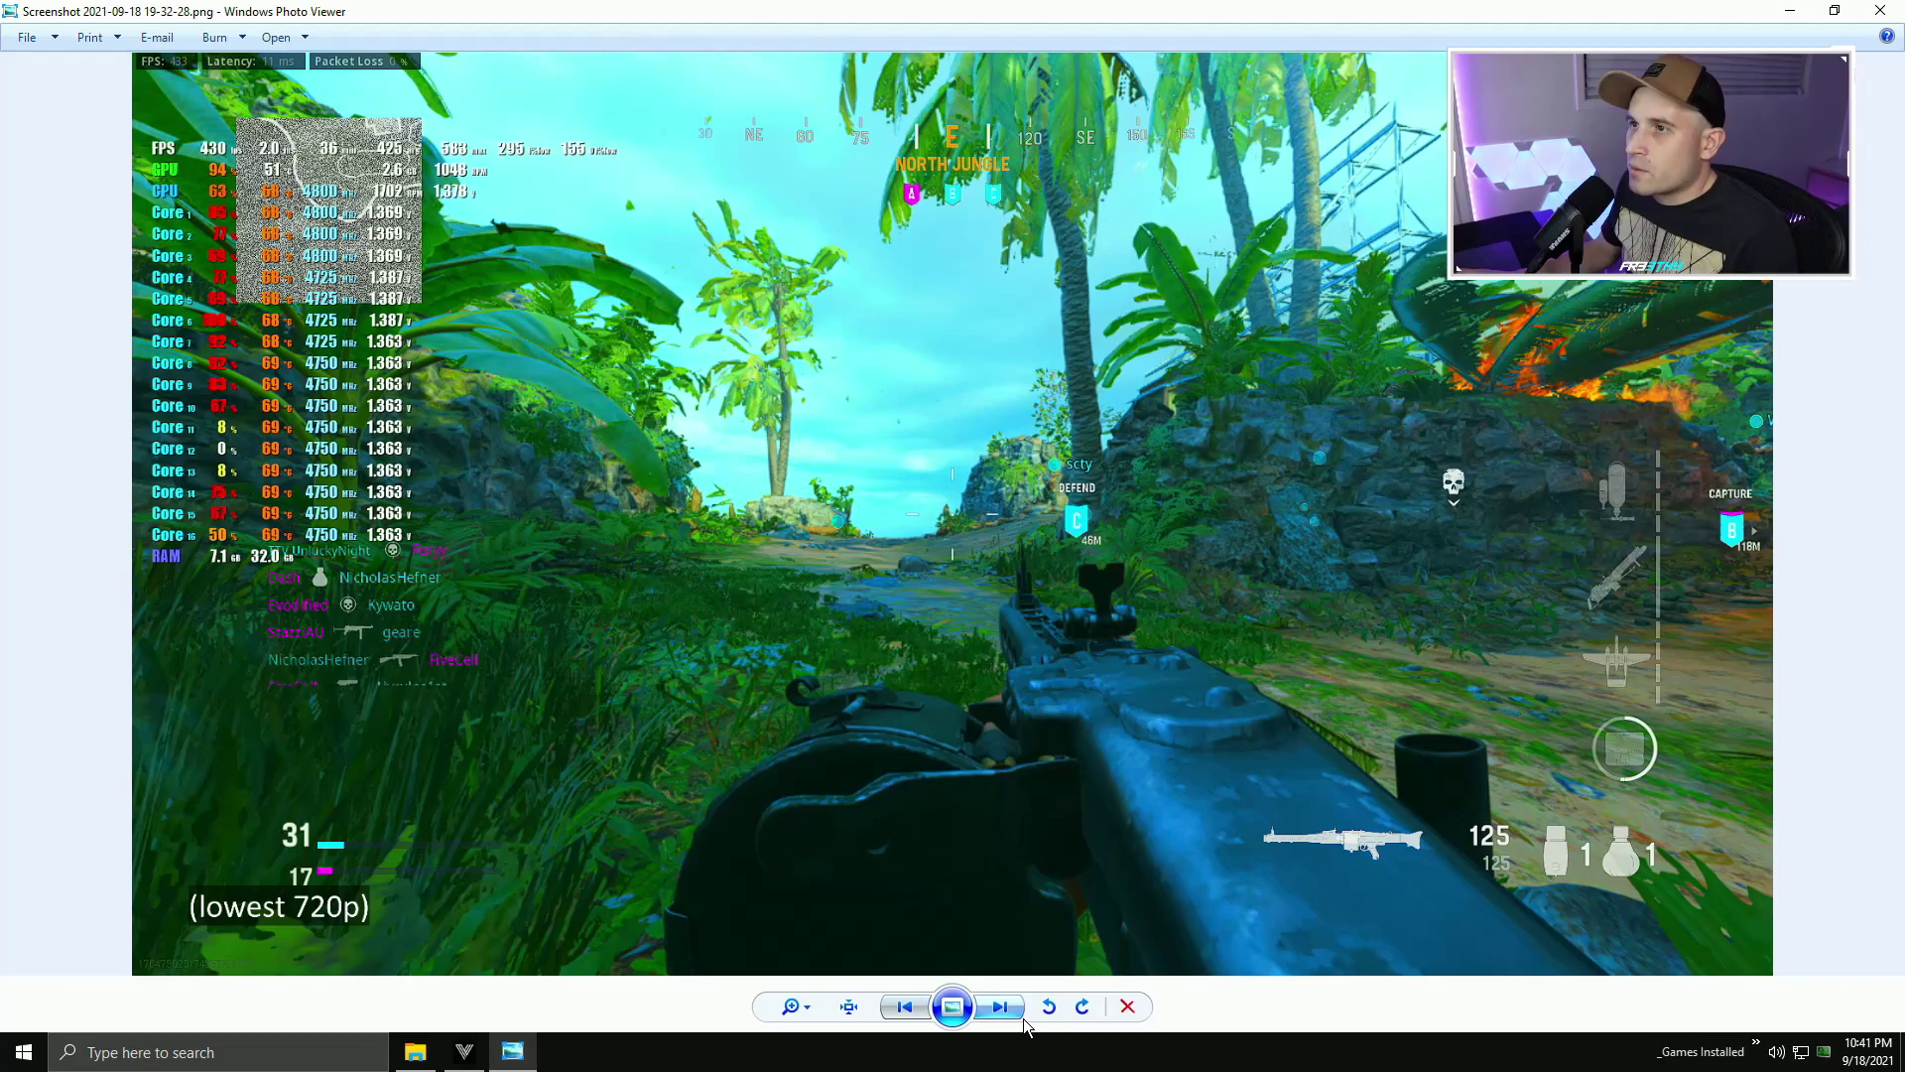
{"action": "left_click", "coordinate": [1004, 1010]}
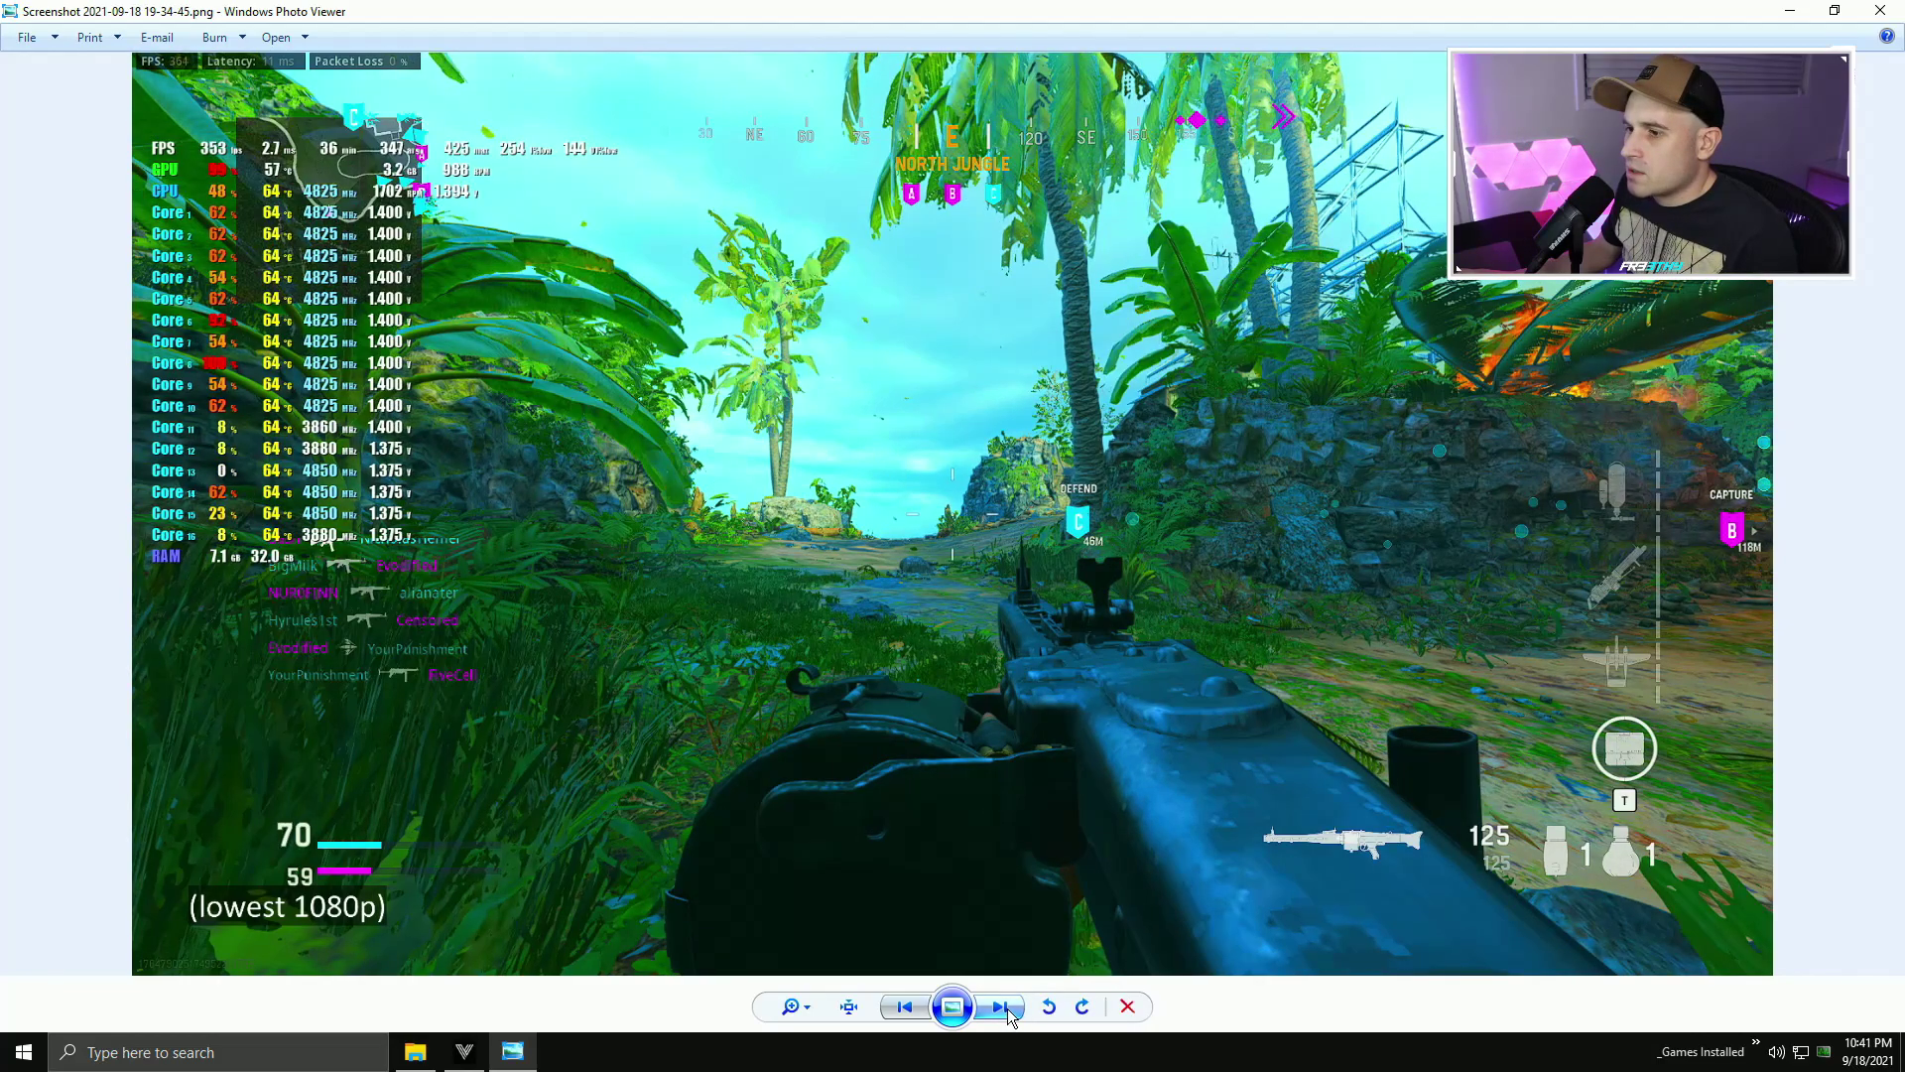
{"action": "left_click", "coordinate": [904, 1006]}
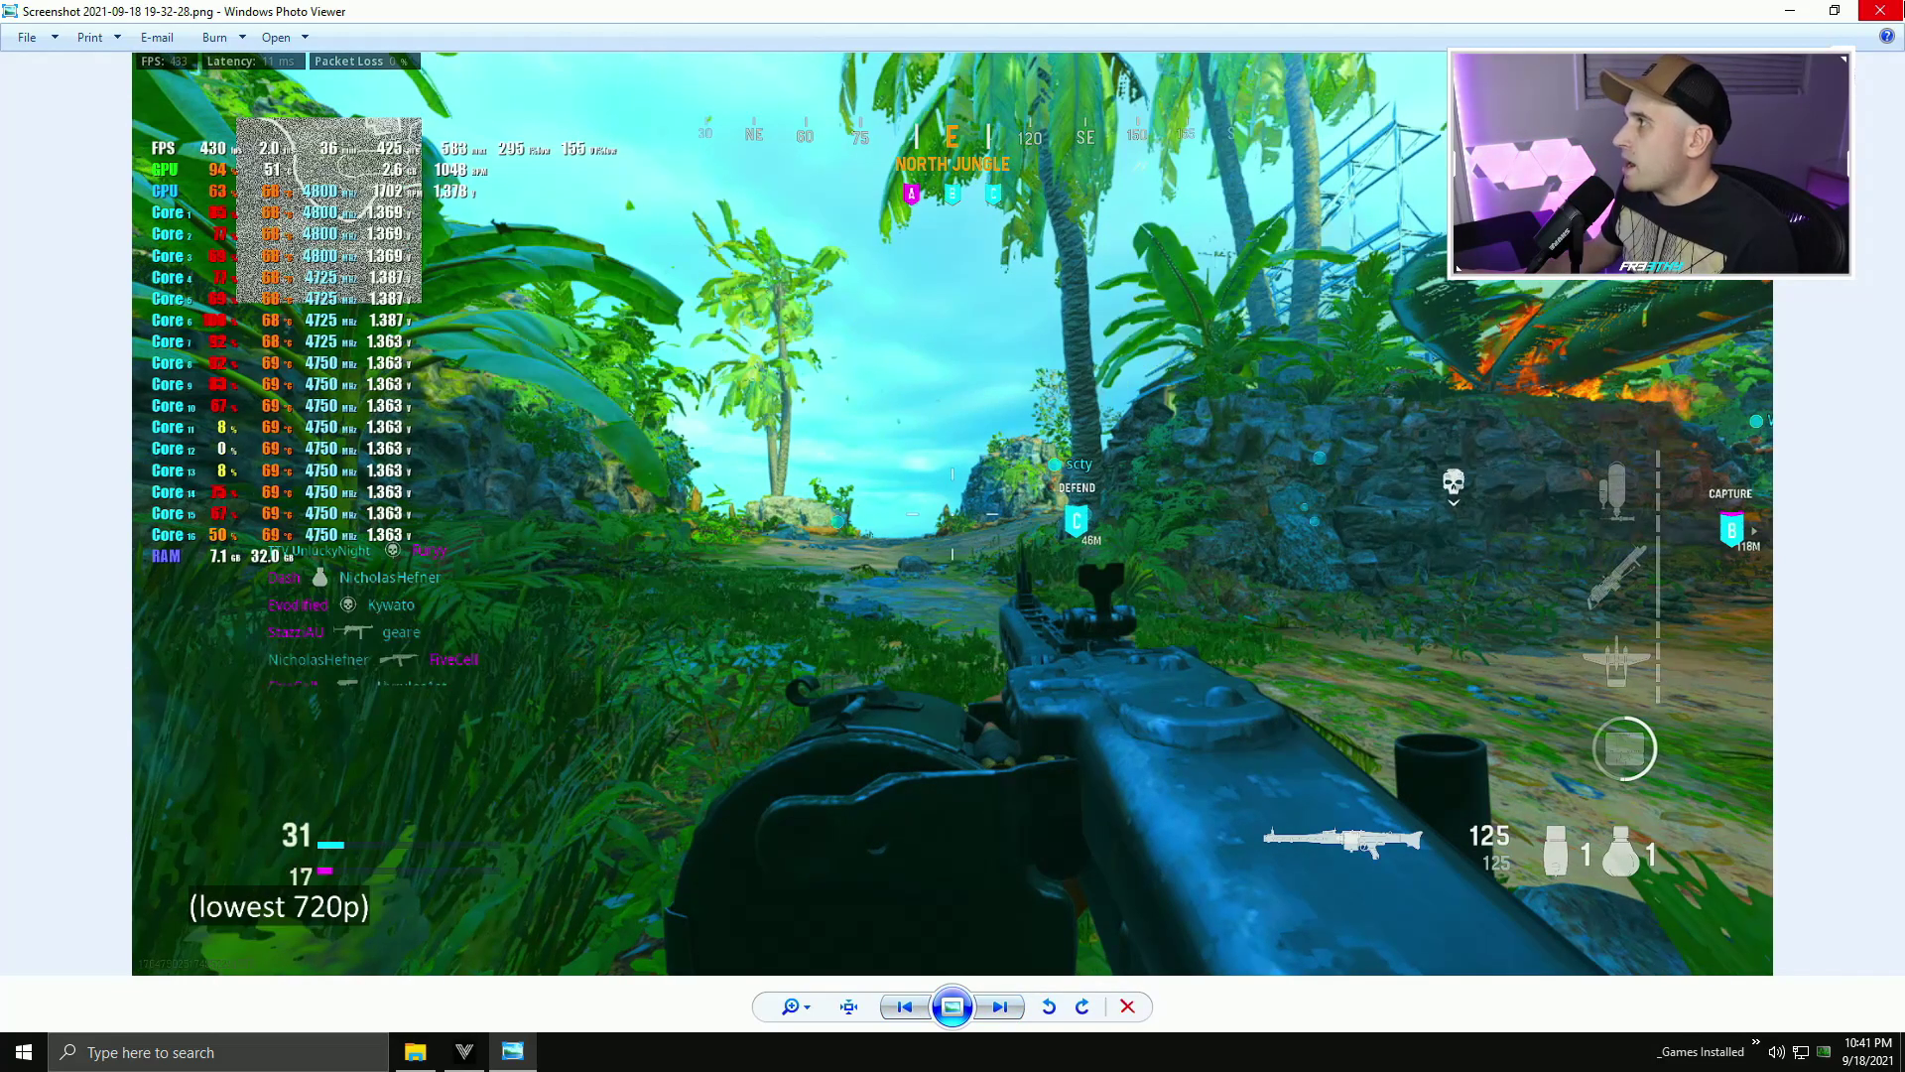
- Close the visibility screenshot and open the Results folder inside the Call of Duty Vanguard folder
{"action": "left_click", "coordinate": [1127, 1006]}
{"action": "left_click", "coordinate": [378, 240]}
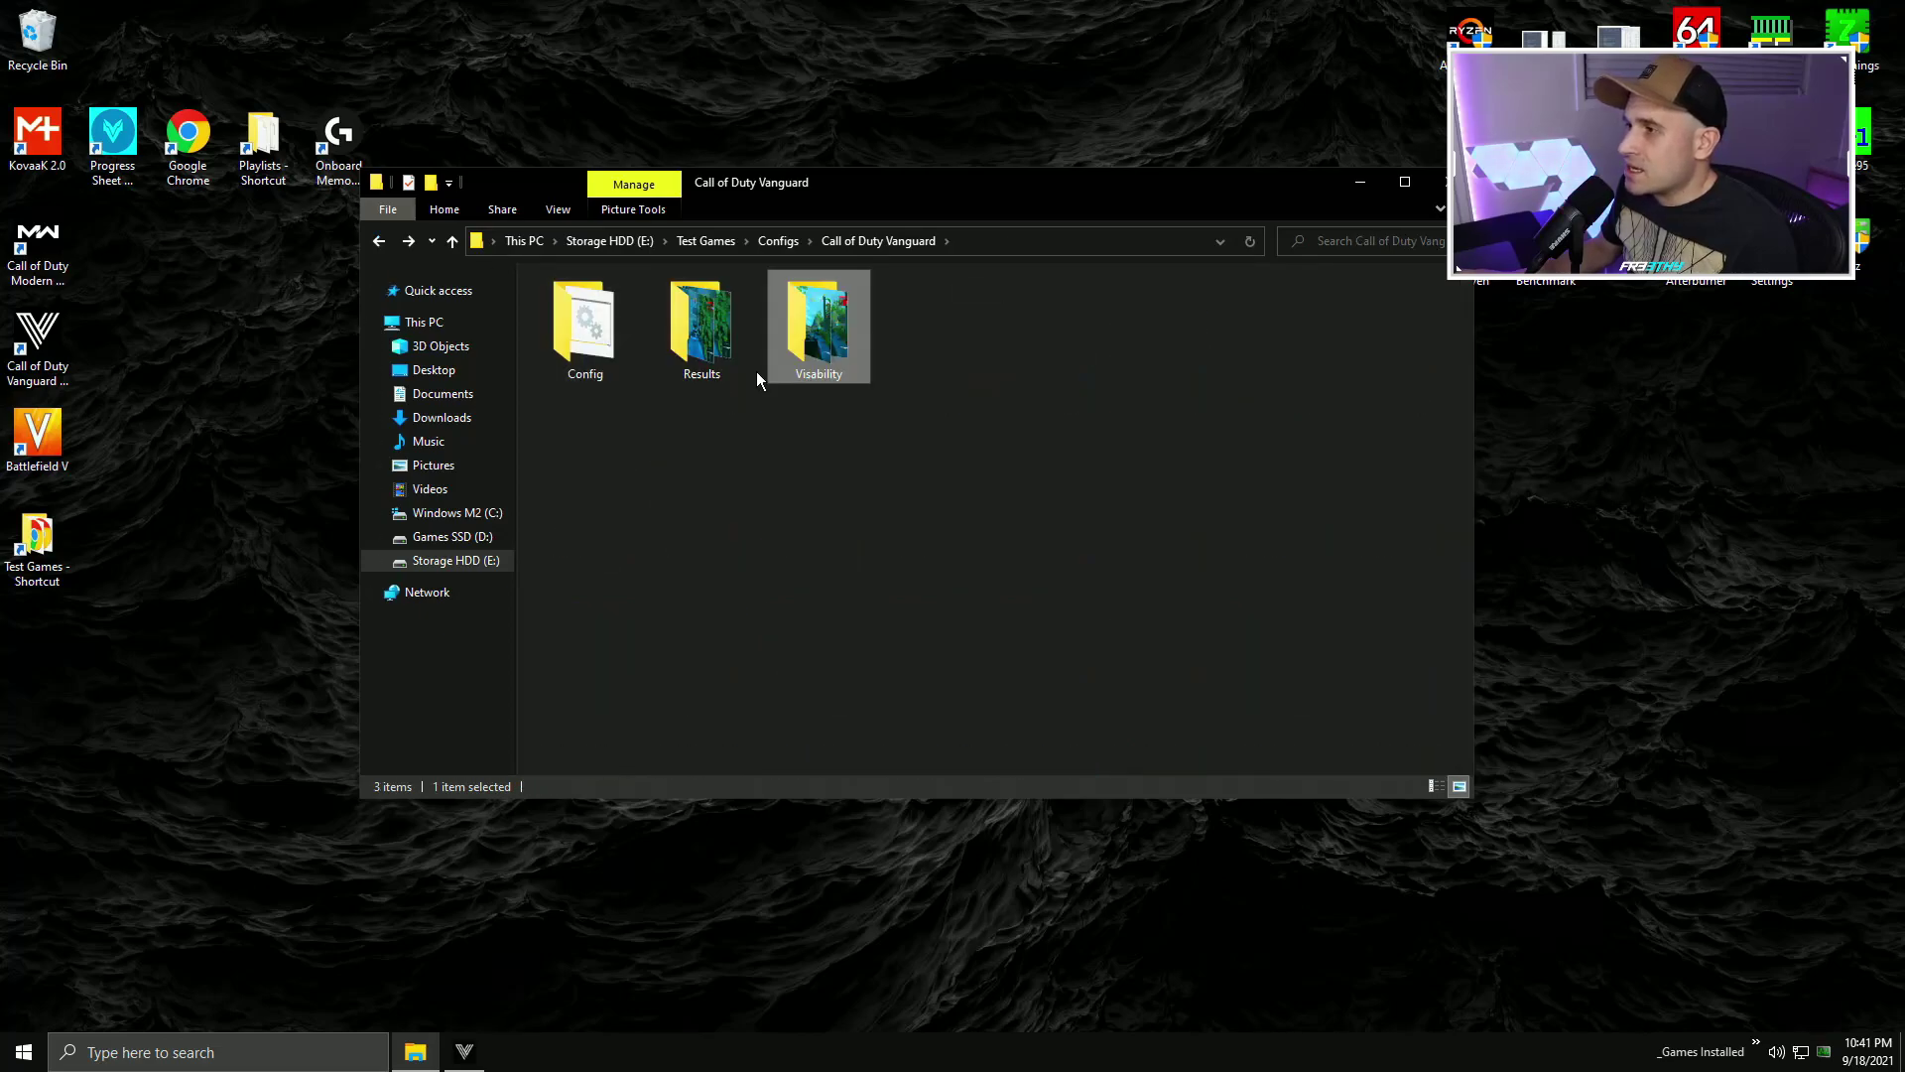
{"action": "double_click", "coordinate": [706, 343]}
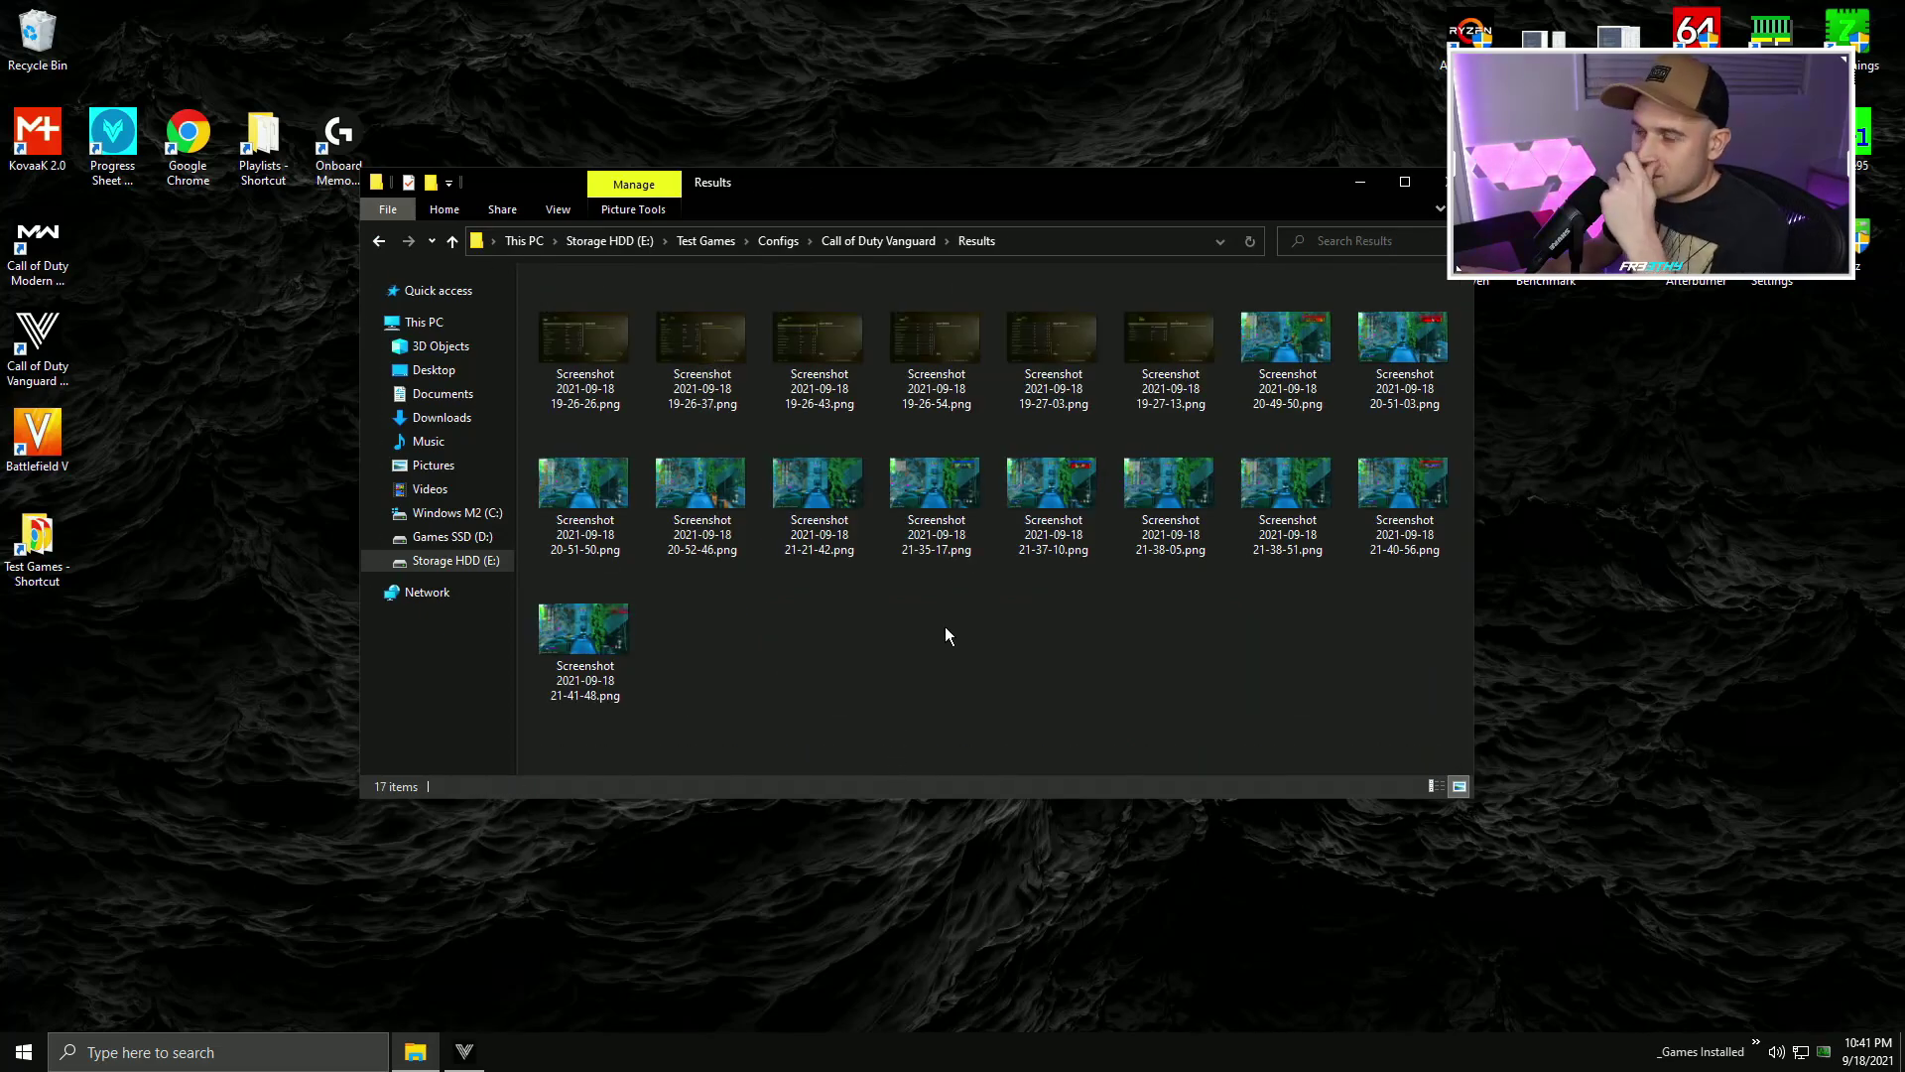
- View the first Results screenshot, showing the game's graphics display settings, and close it
{"action": "left_click", "coordinate": [621, 348]}
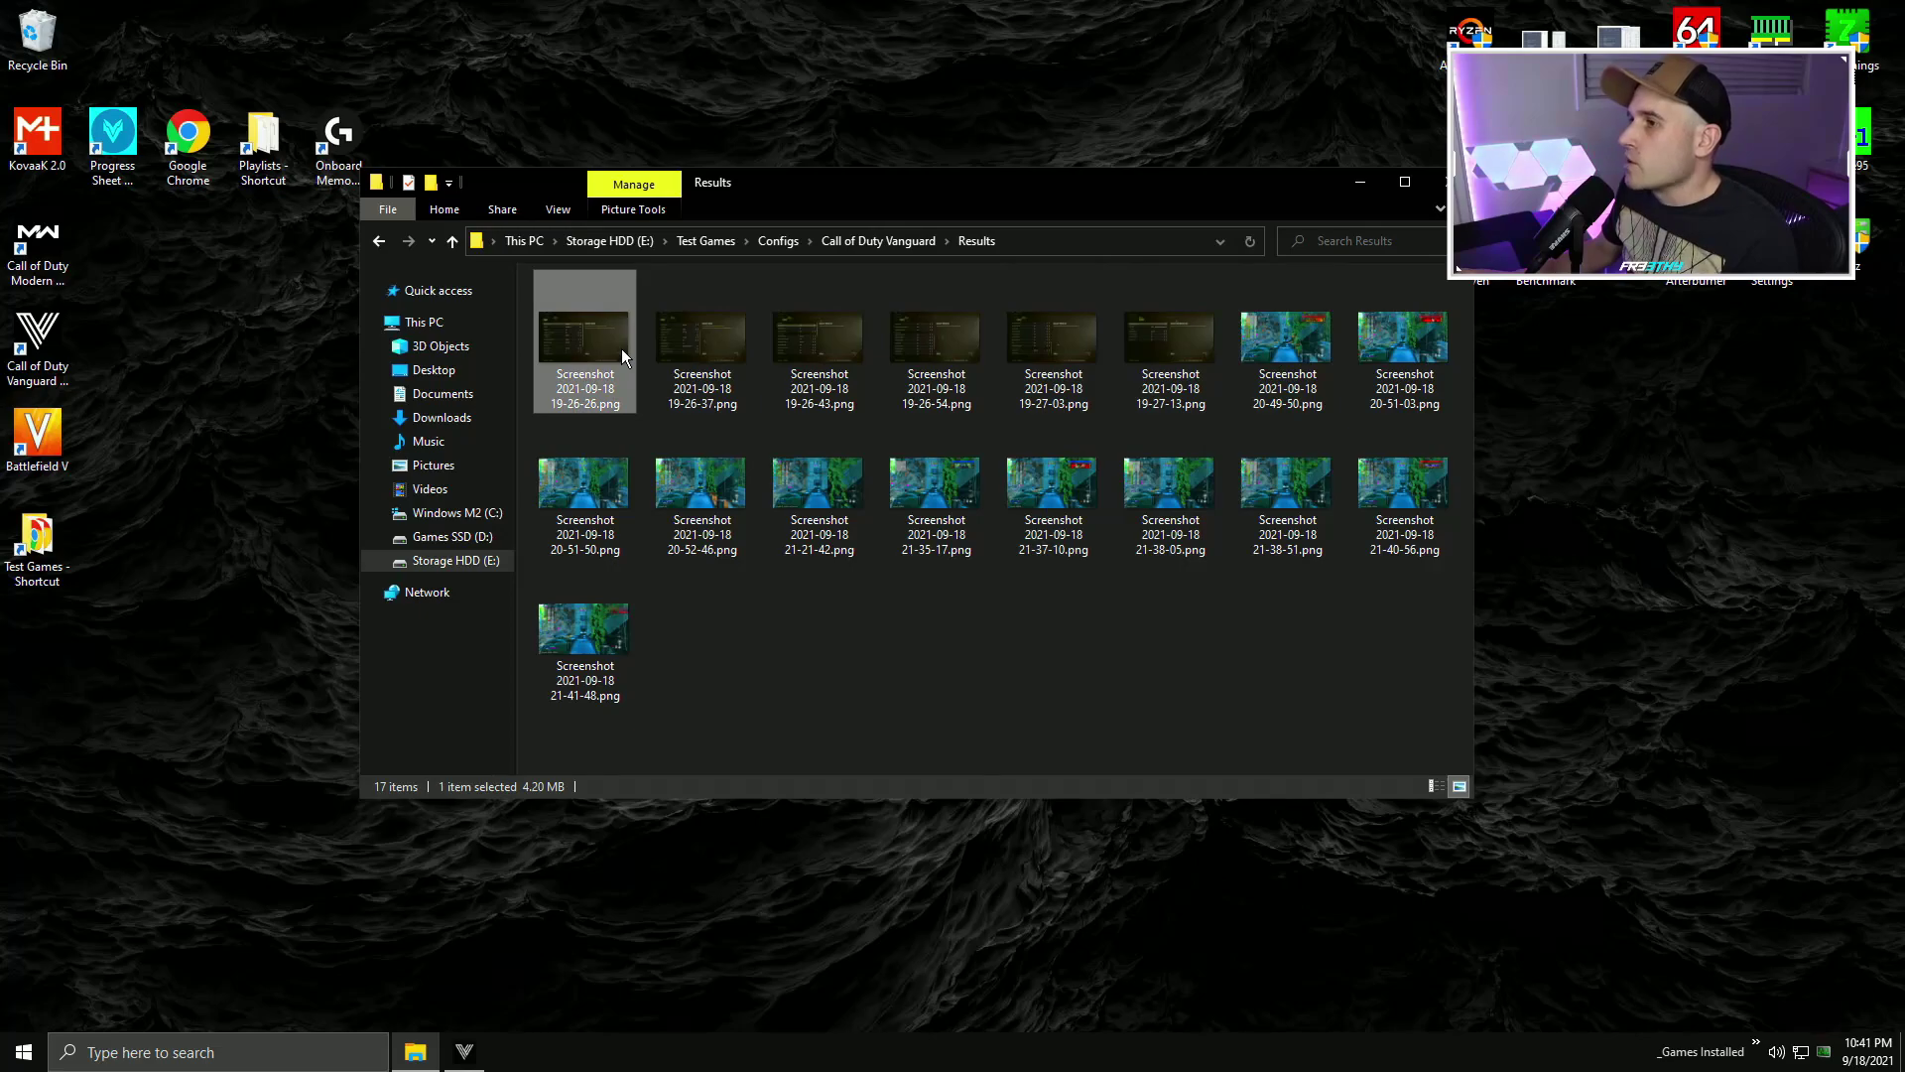
{"action": "double_click", "coordinate": [624, 348]}
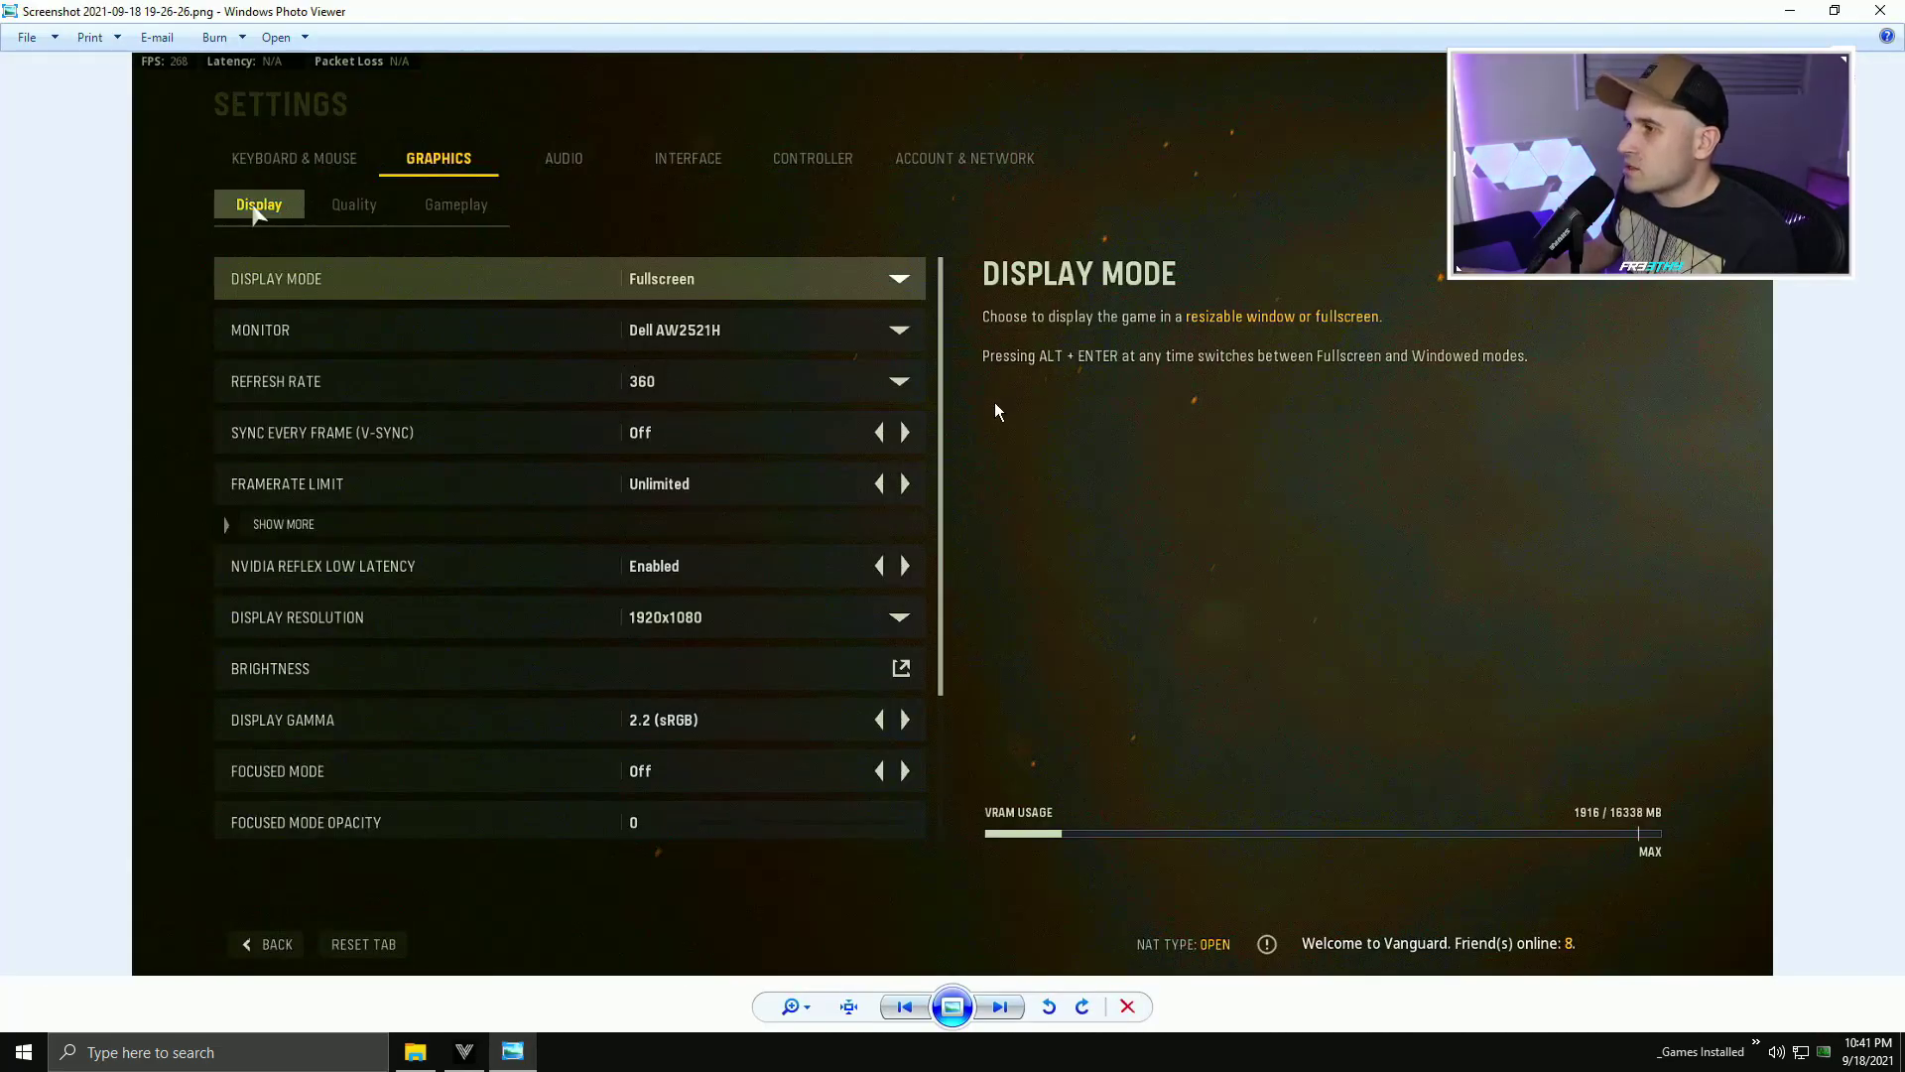
{"action": "left_click", "coordinate": [1880, 11]}
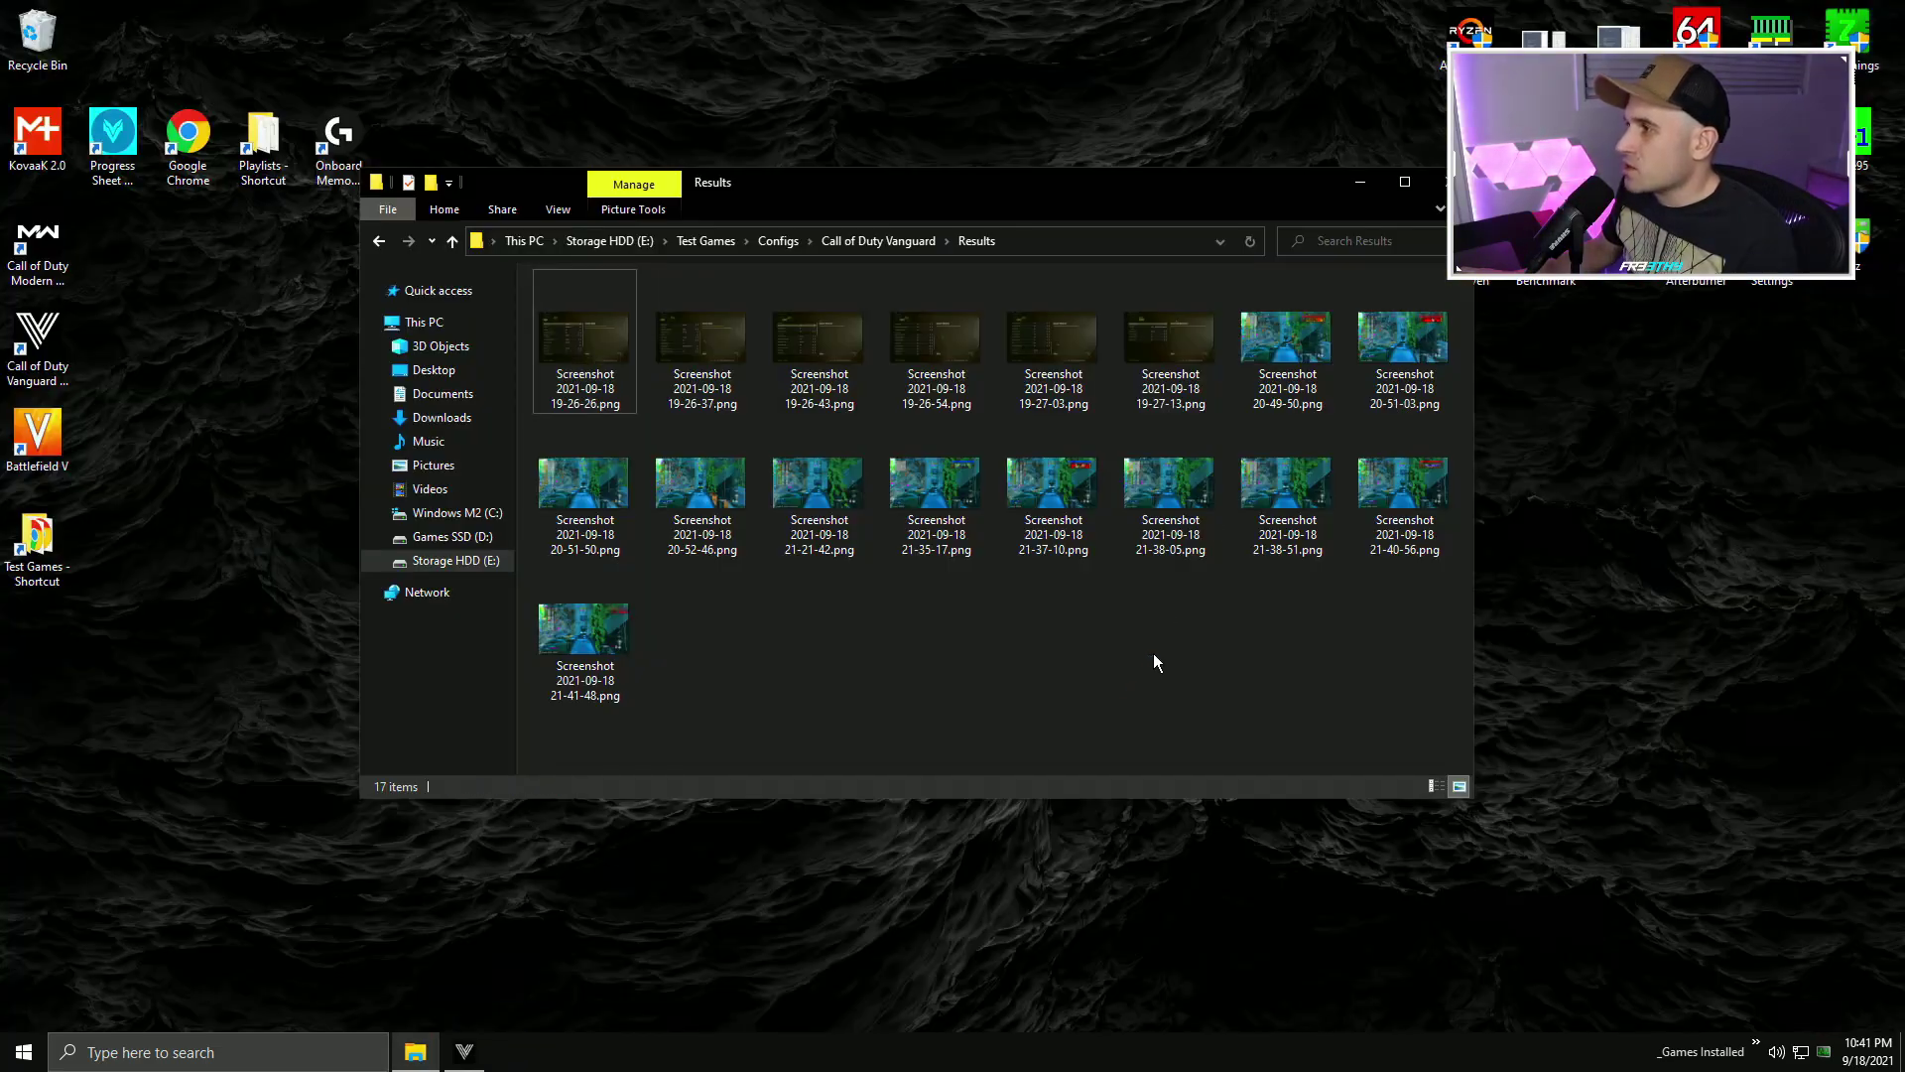
- Compare the lowest 720p latency result screenshot with the lowest 1080p one, and bring up the lowest 1440p result
{"action": "double_click", "coordinate": [1287, 337]}
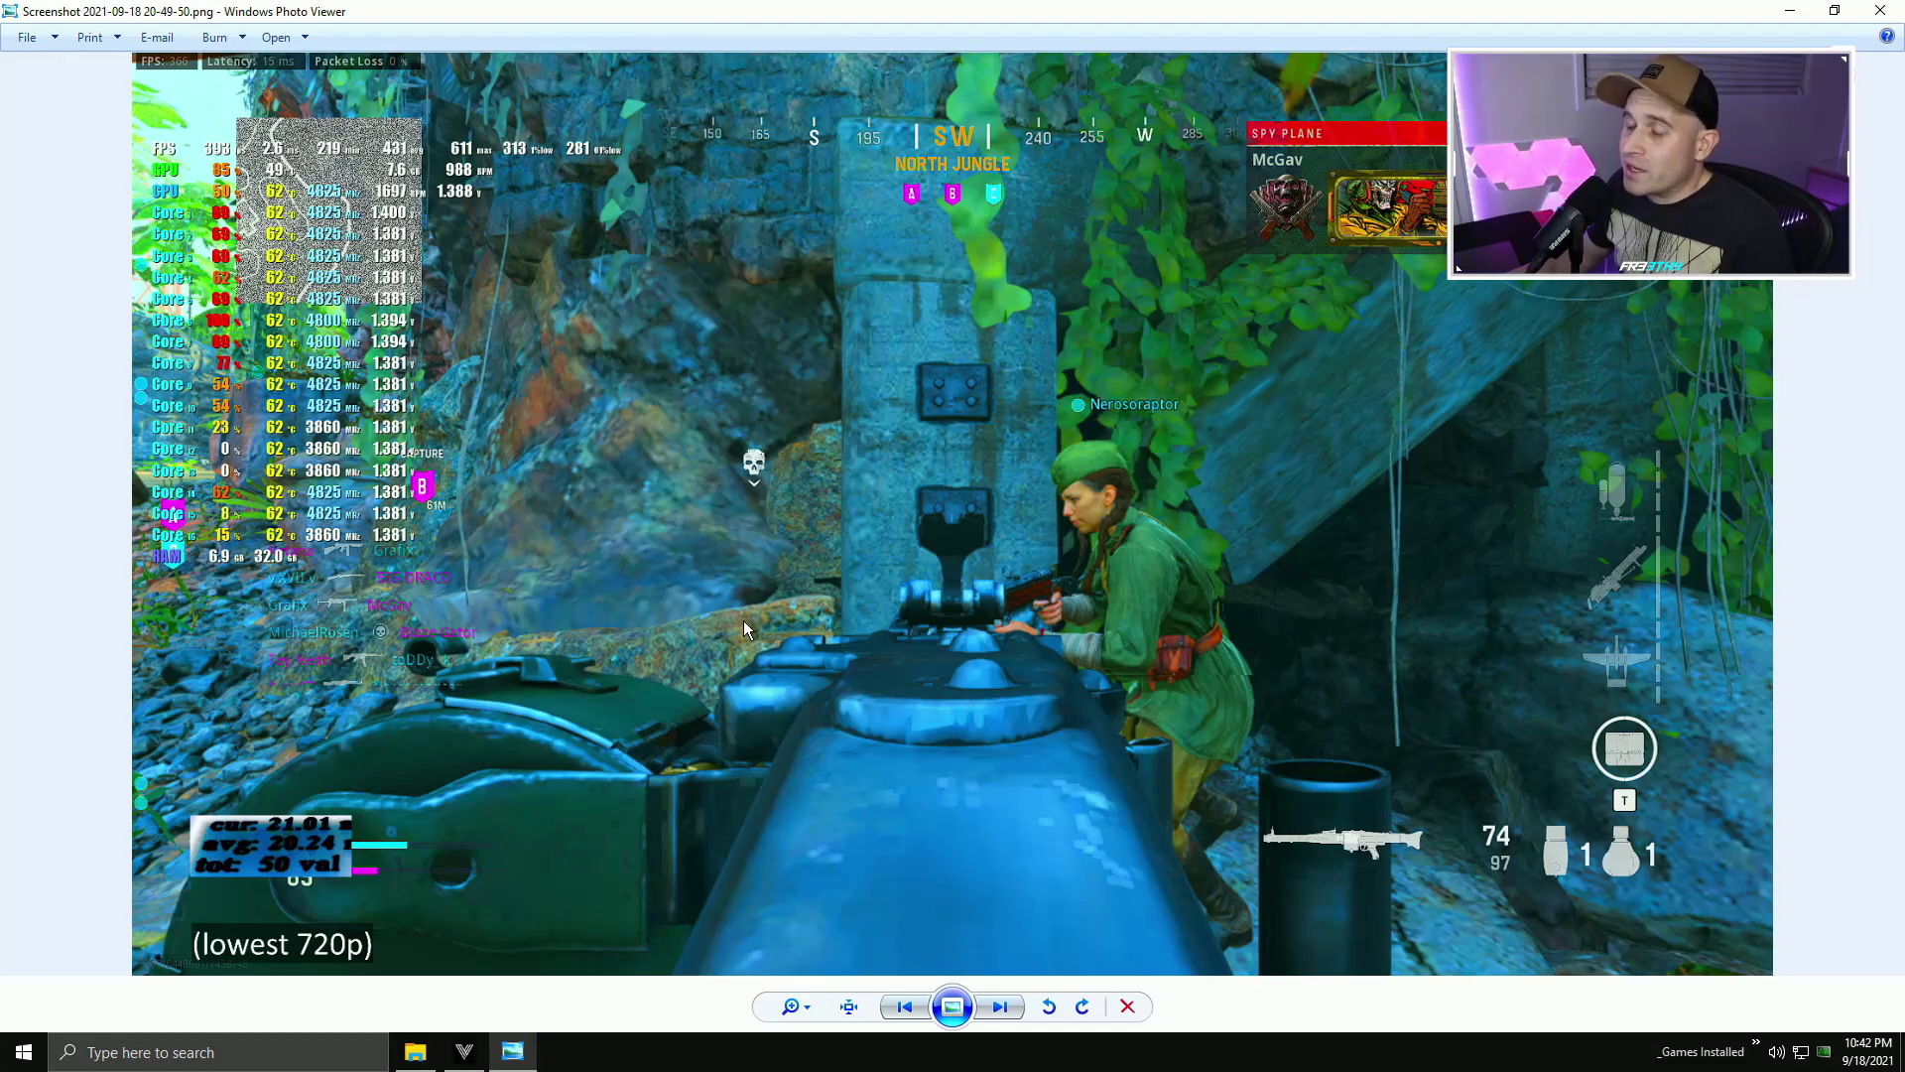
{"action": "key", "text": "Right"}
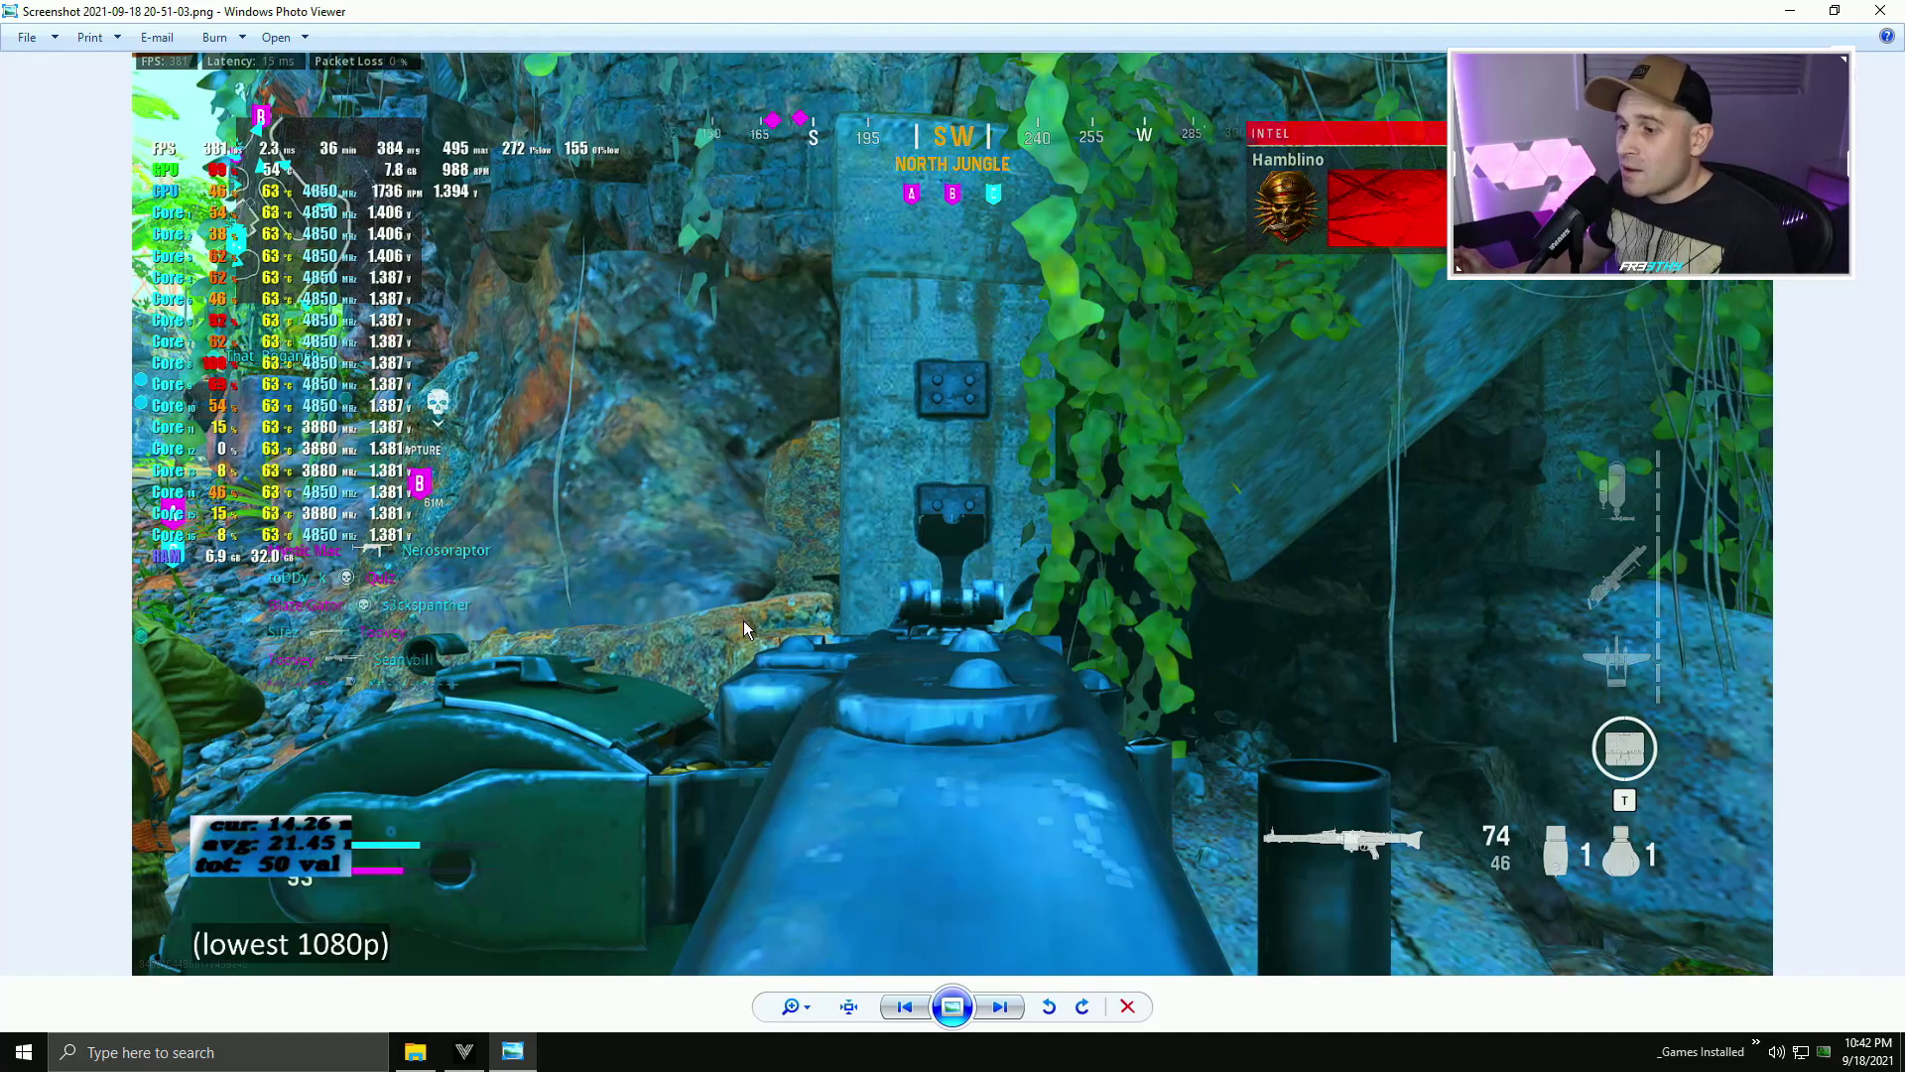
{"action": "key", "text": "Left"}
{"action": "key", "text": "Right"}
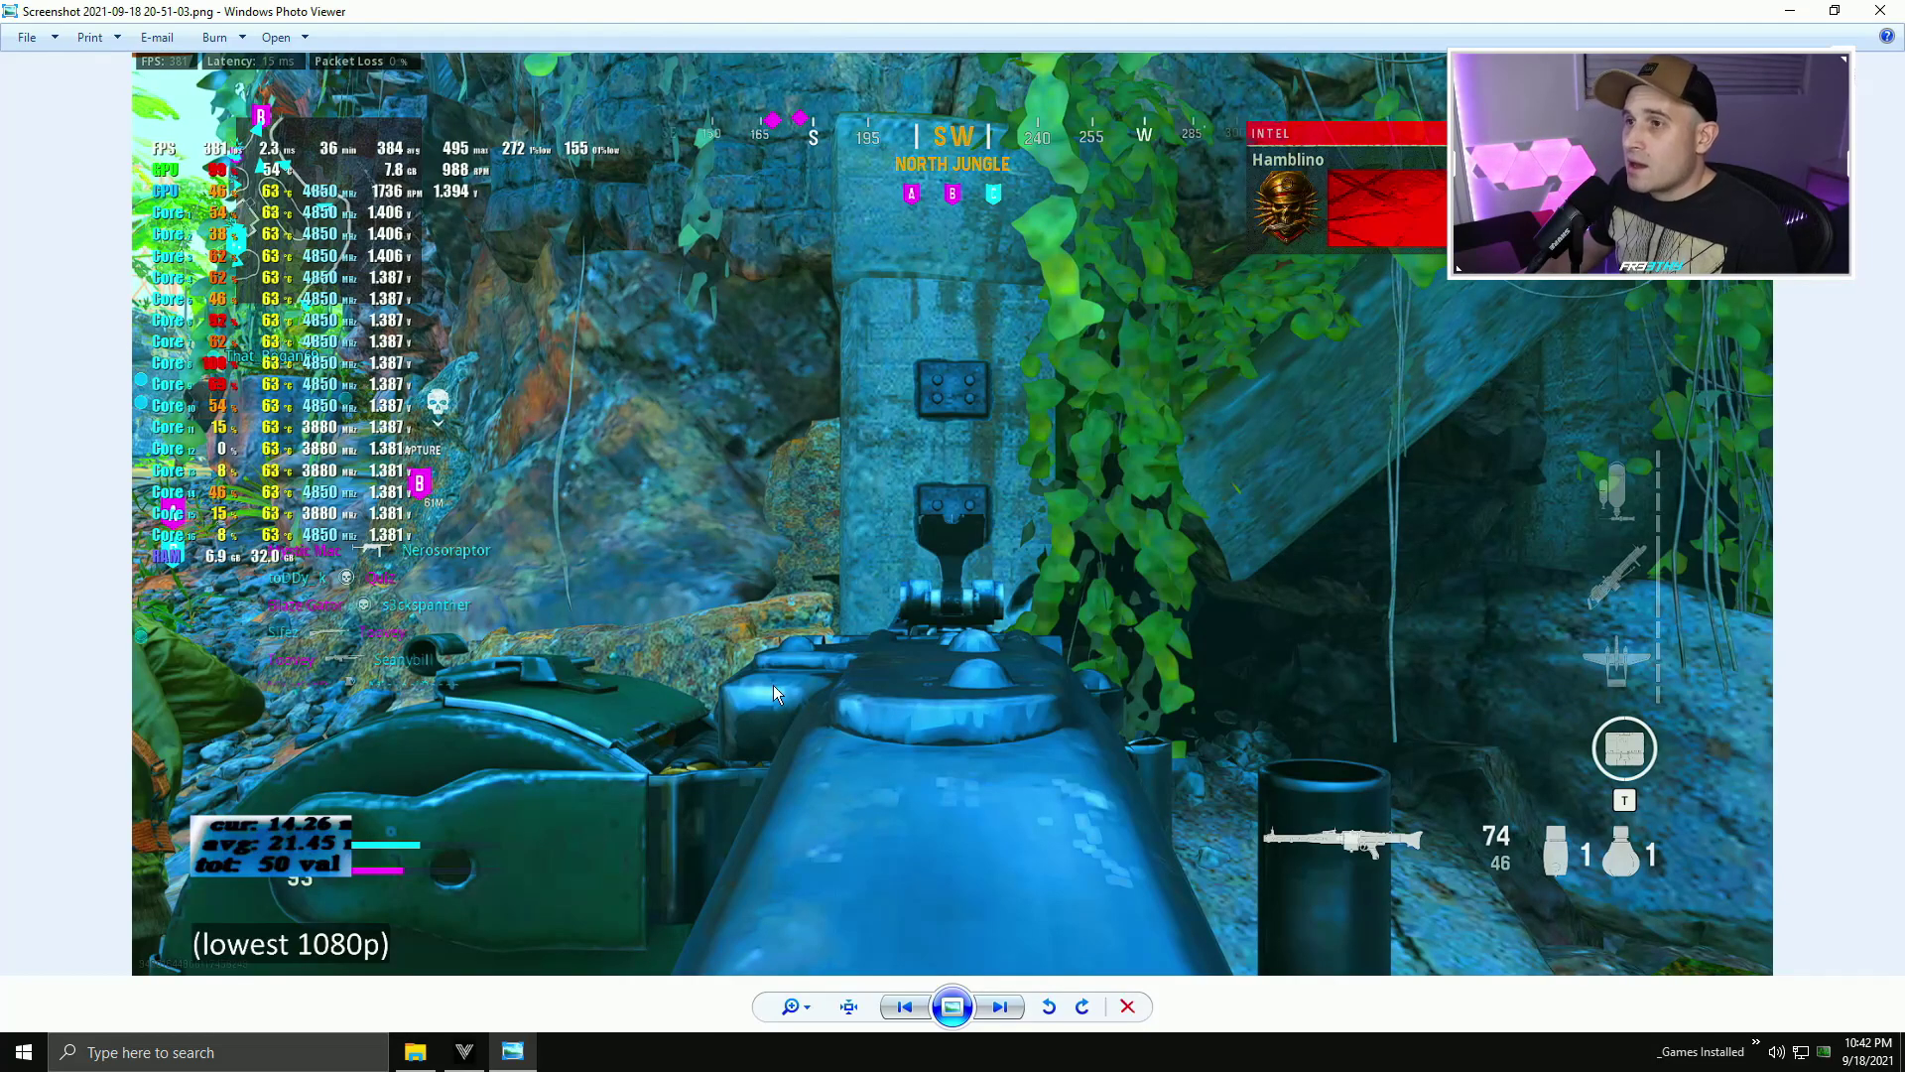
{"action": "key", "text": "Left"}
{"action": "key", "text": "Right"}
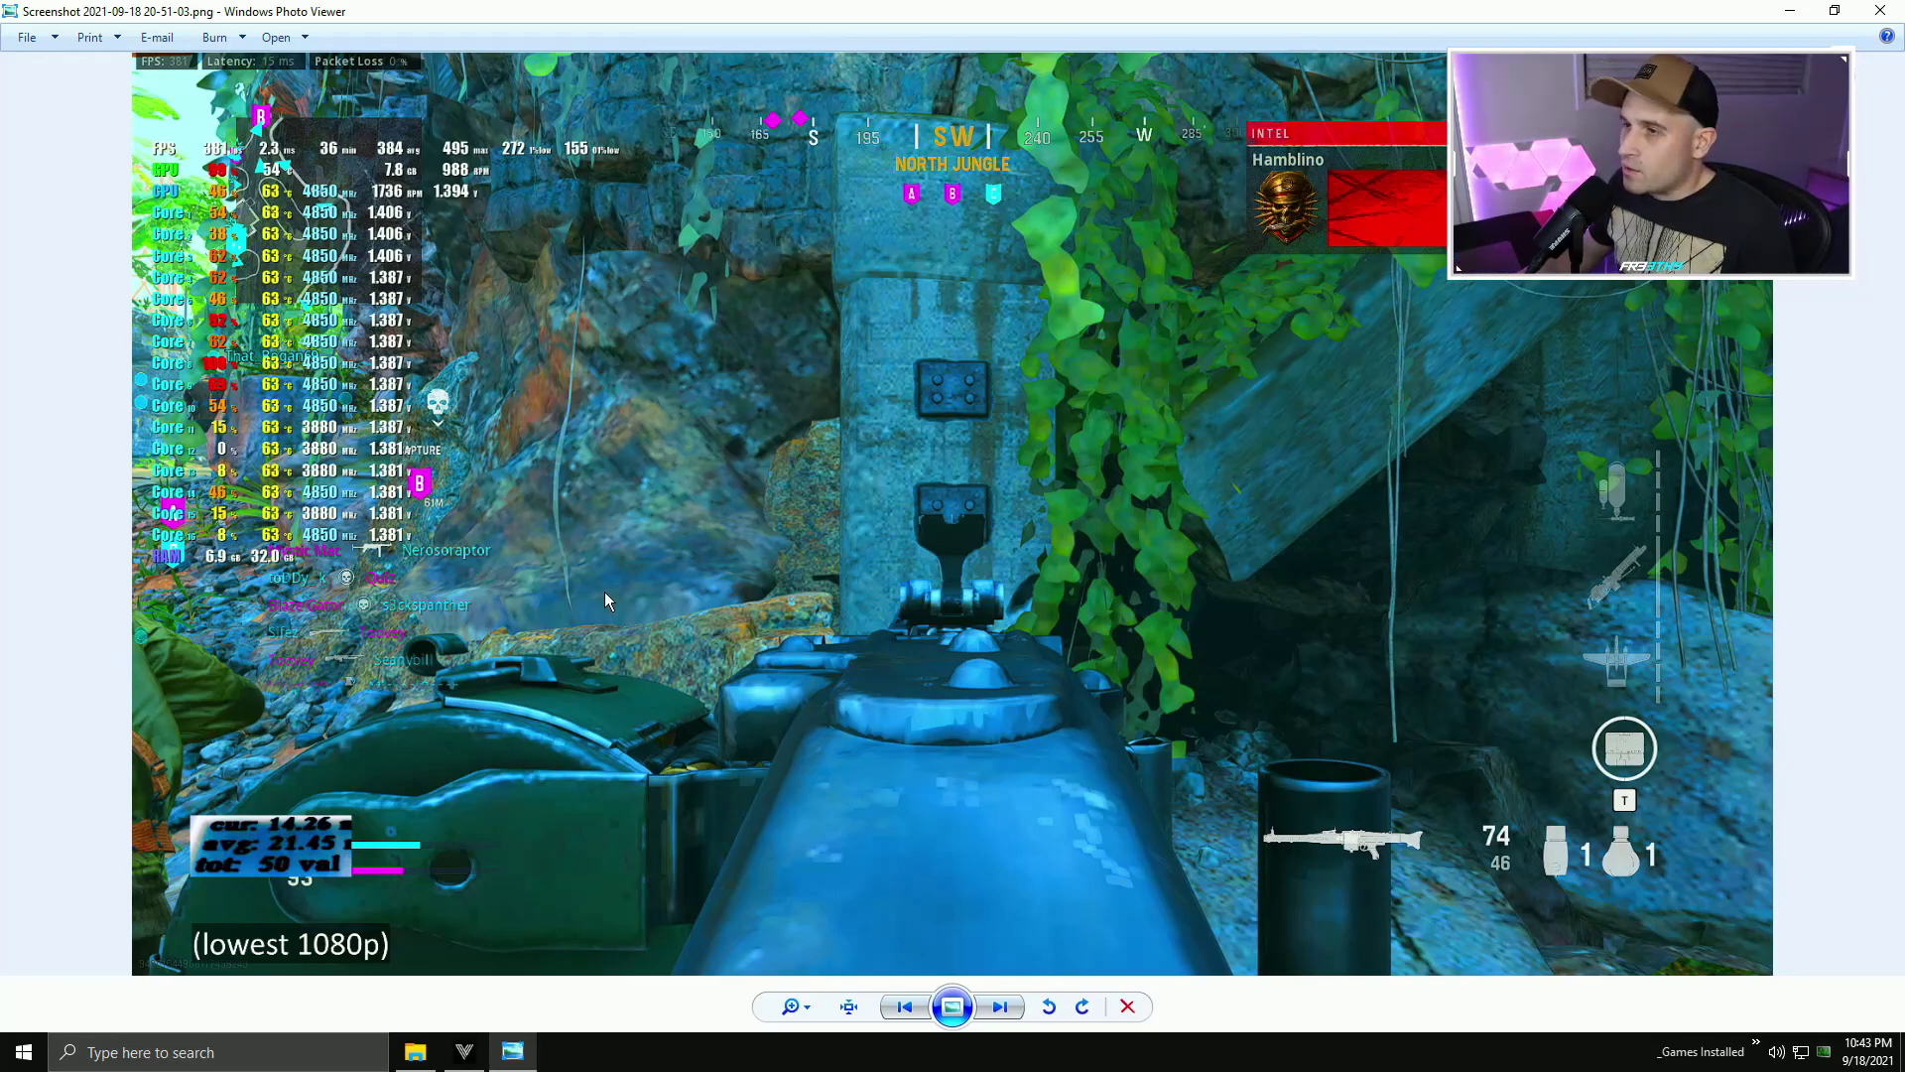
{"action": "key", "text": "Right"}
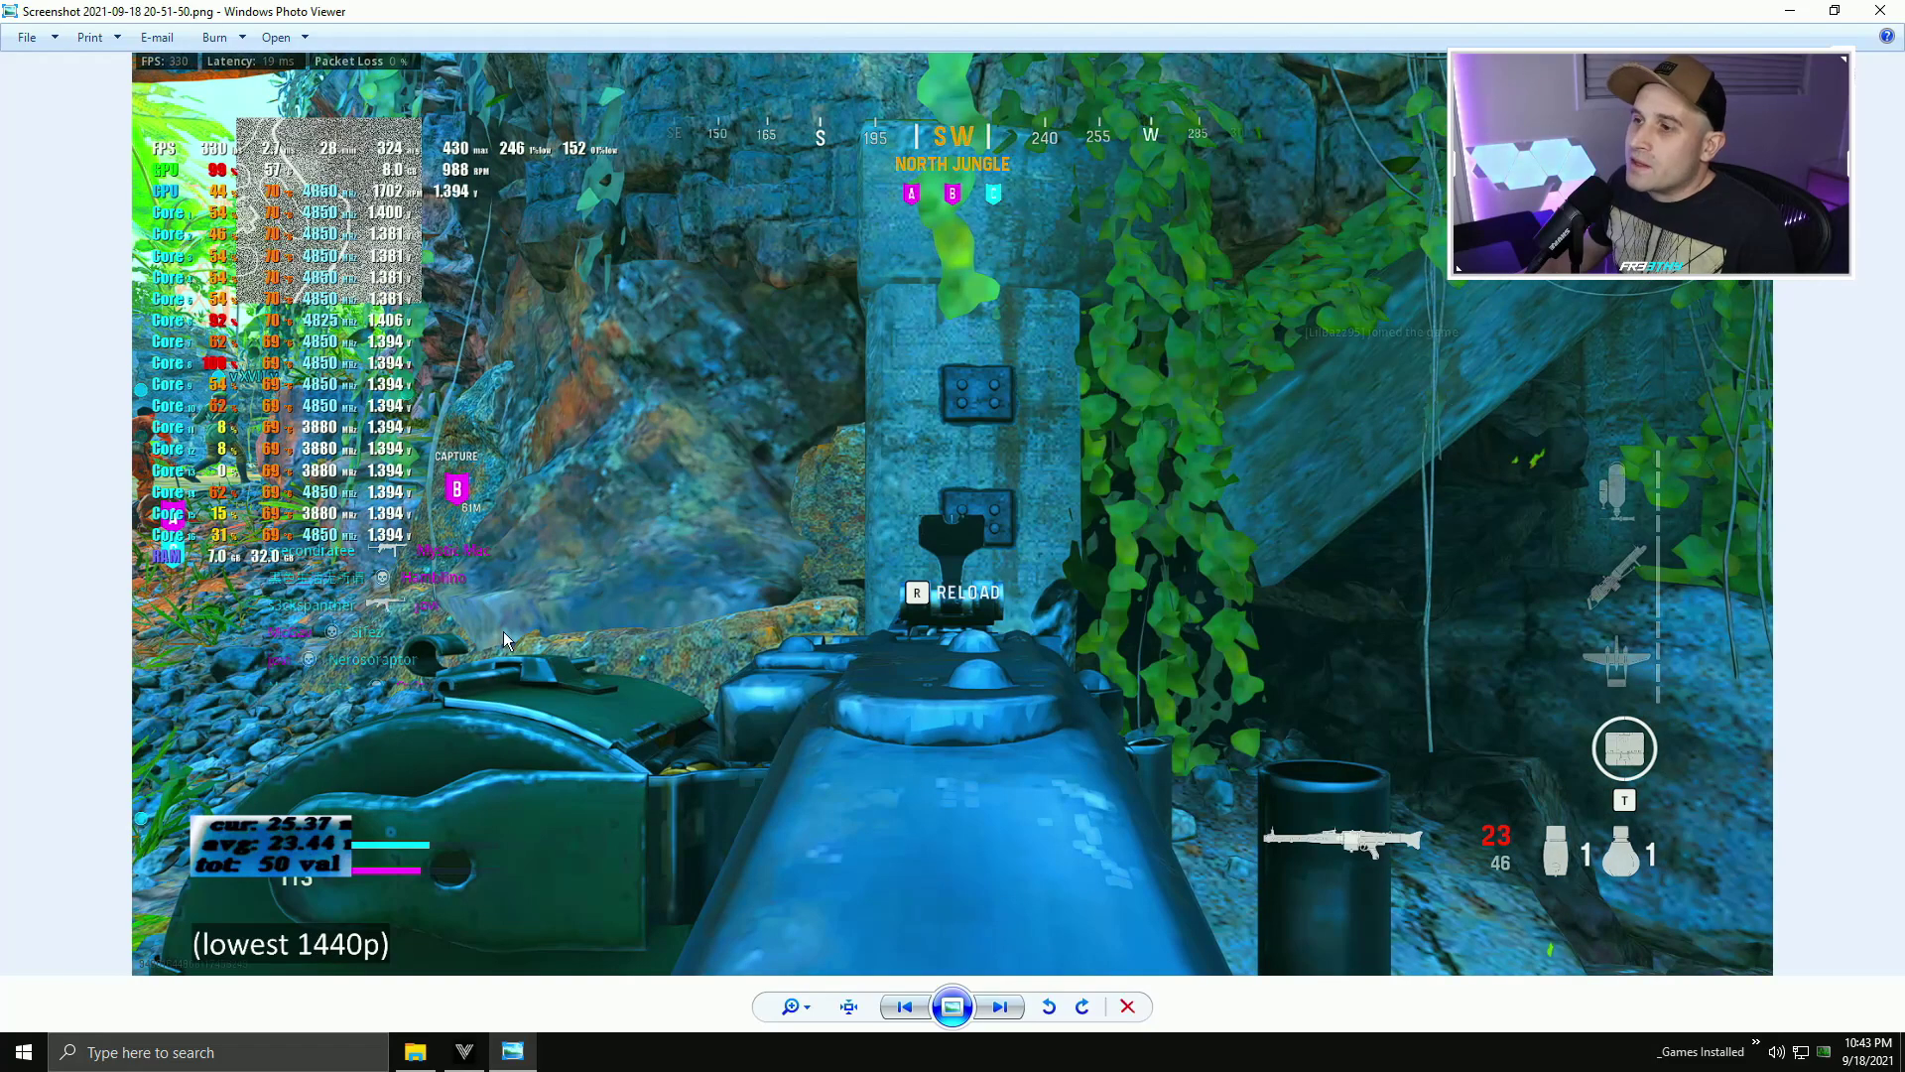